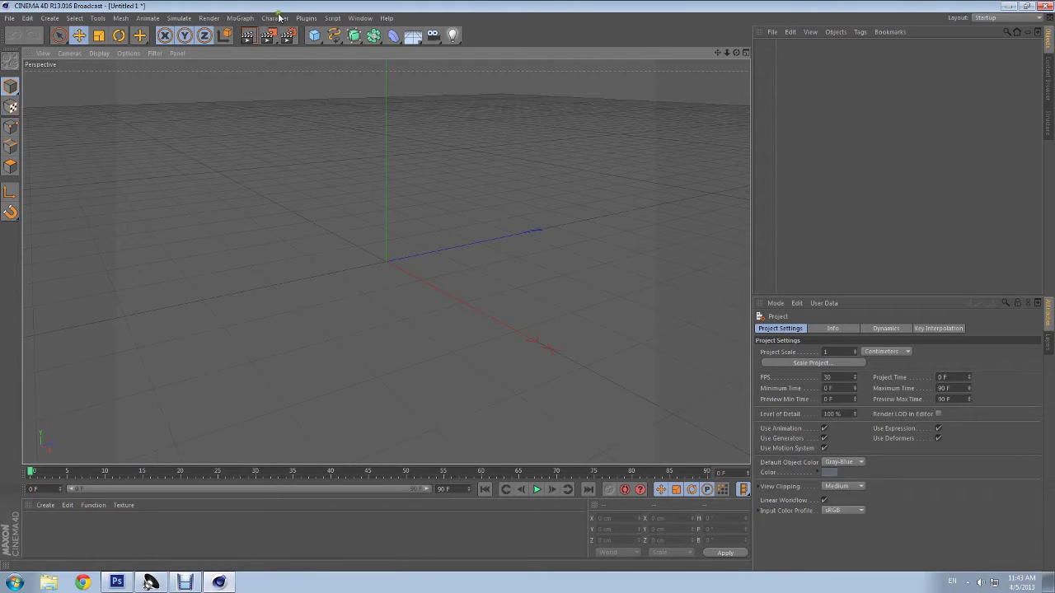
Step: Browse the Plugins menu and close it without choosing anything
{"action": "left_click", "coordinate": [307, 18]}
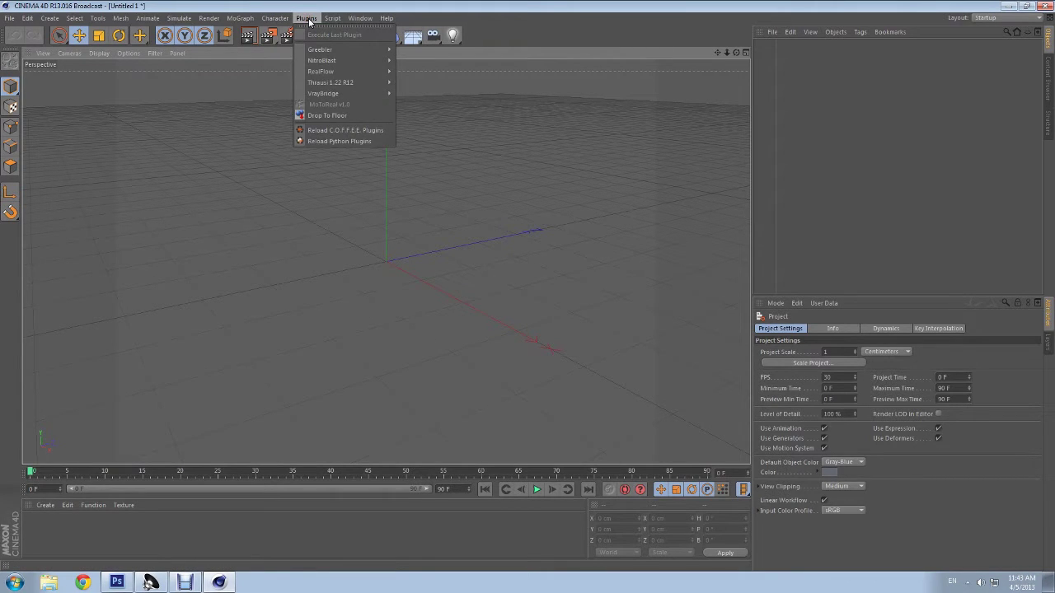
{"action": "mouse_move", "coordinate": [331, 82]}
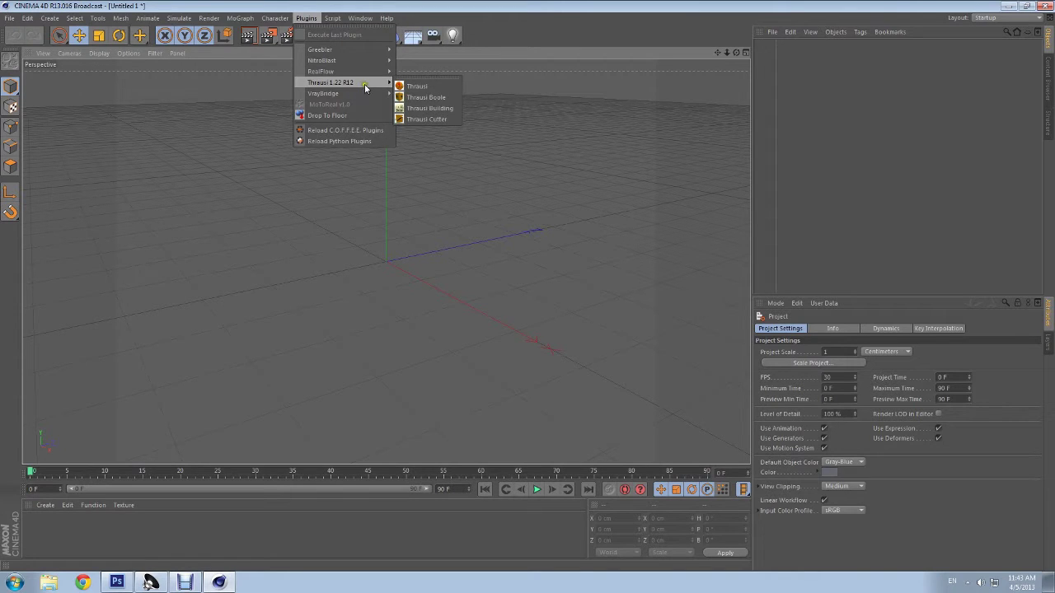
{"action": "left_click", "coordinate": [148, 17]}
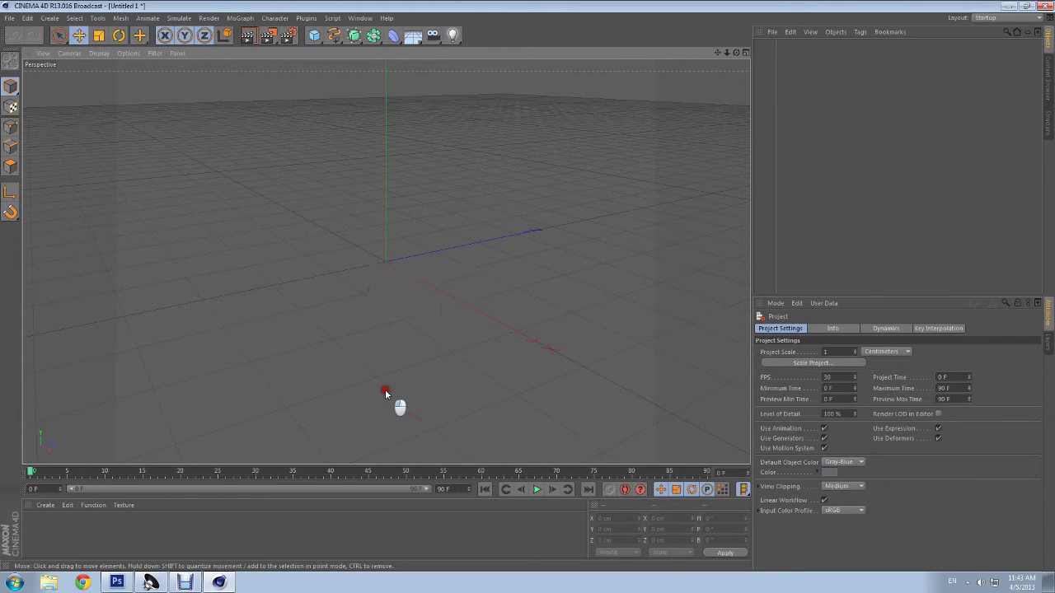
Step: Add a MoGraph MoText object, change its text to 'NICE', and orbit to face it
{"action": "left_click", "coordinate": [239, 18]}
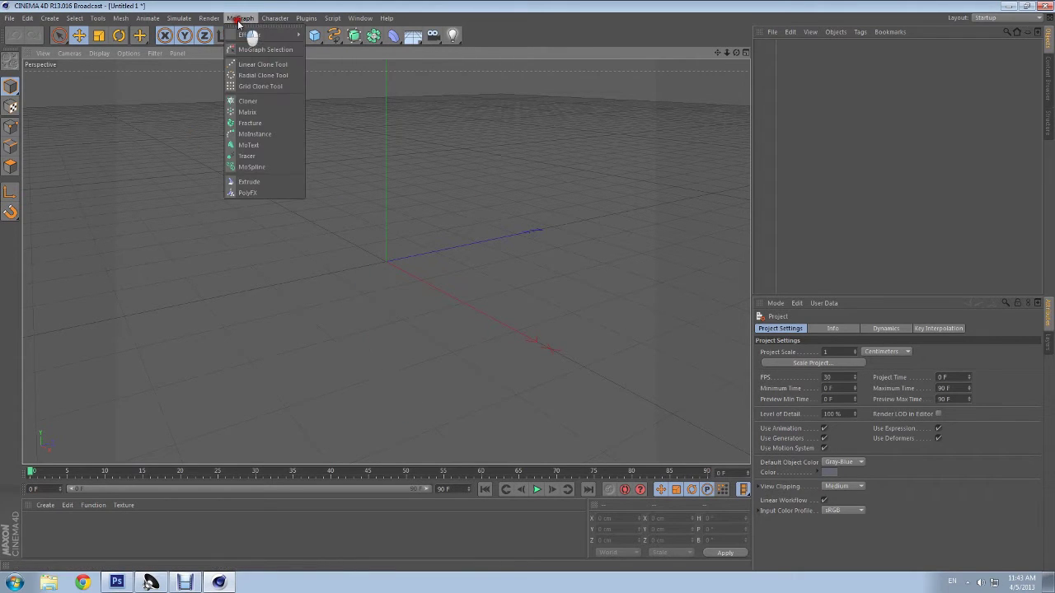
{"action": "left_click", "coordinate": [249, 145]}
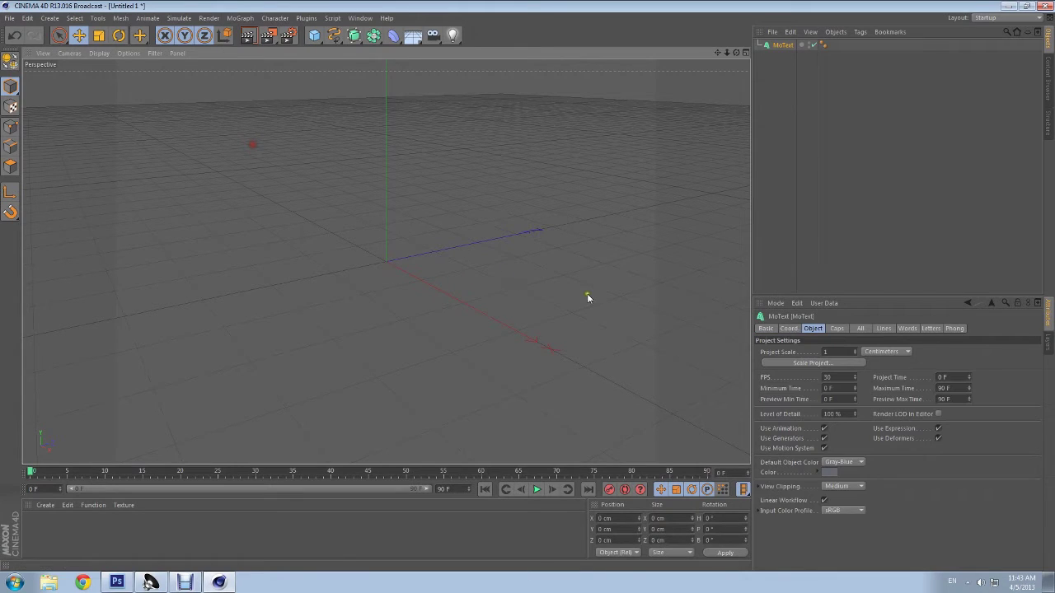
{"action": "left_click", "coordinate": [816, 381]}
{"action": "type", "text": "Nice"}
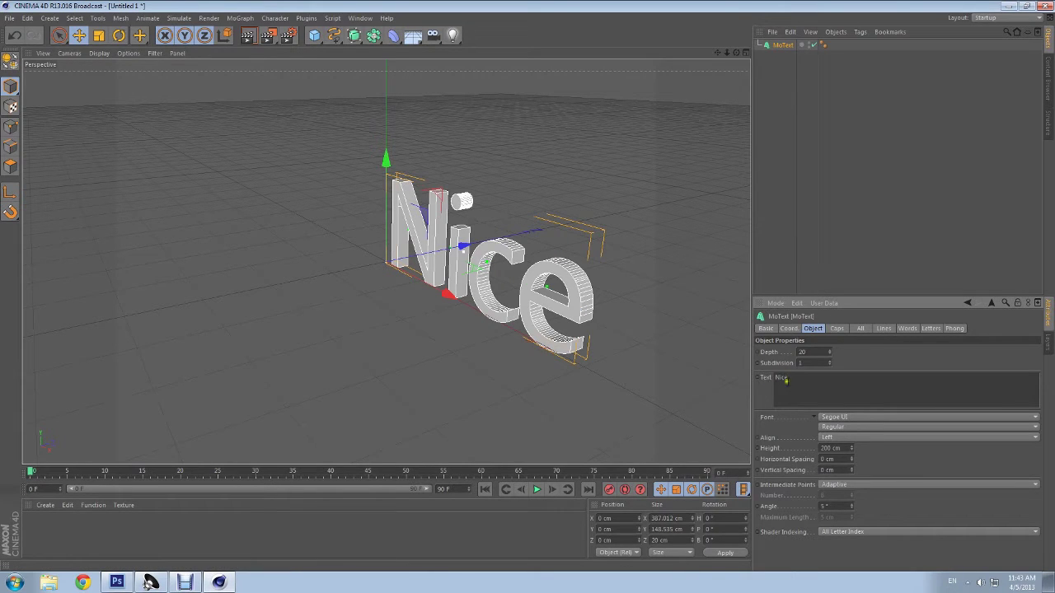
{"action": "type", "text": "NICE"}
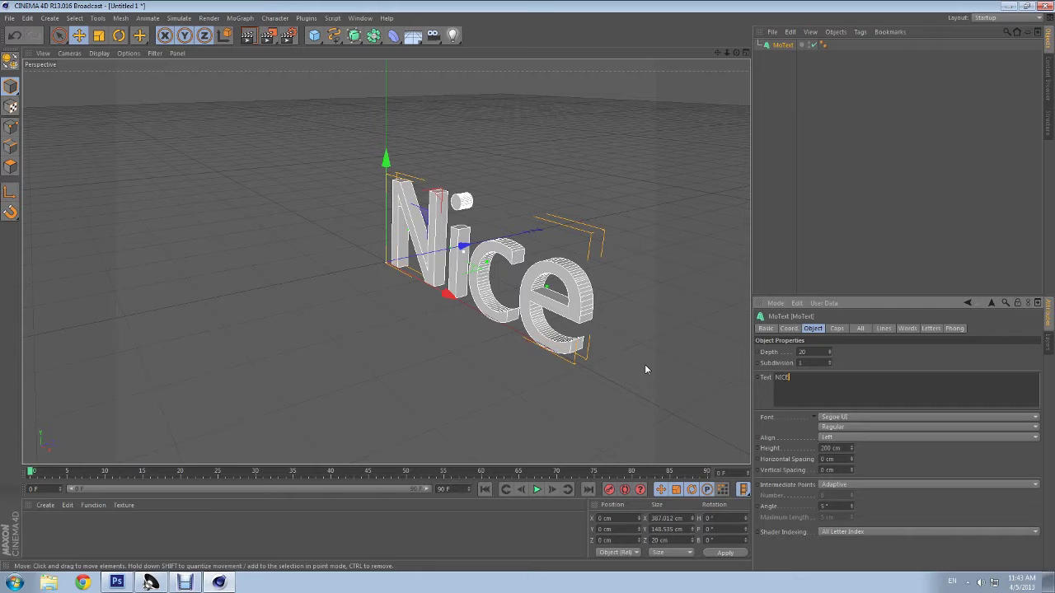
{"action": "left_click_drag", "start_coordinate": [736, 52], "coordinate": [601, 73]}
{"action": "left_click_drag", "start_coordinate": [736, 52], "coordinate": [745, 72]}
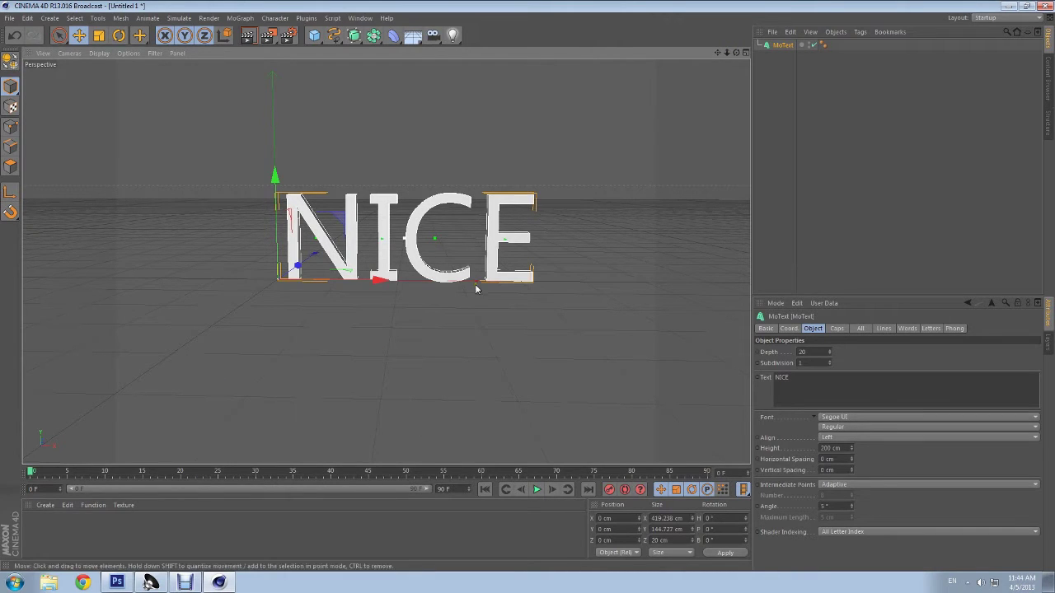
Step: Set the NICE MoText depth from 20 to 60 cm, viewing it at an angle
{"action": "mouse_move", "coordinate": [301, 347]}
{"action": "left_mouse_down"}
{"action": "mouse_move", "coordinate": [156, 347]}
{"action": "mouse_move", "coordinate": [281, 336]}
{"action": "left_mouse_up"}
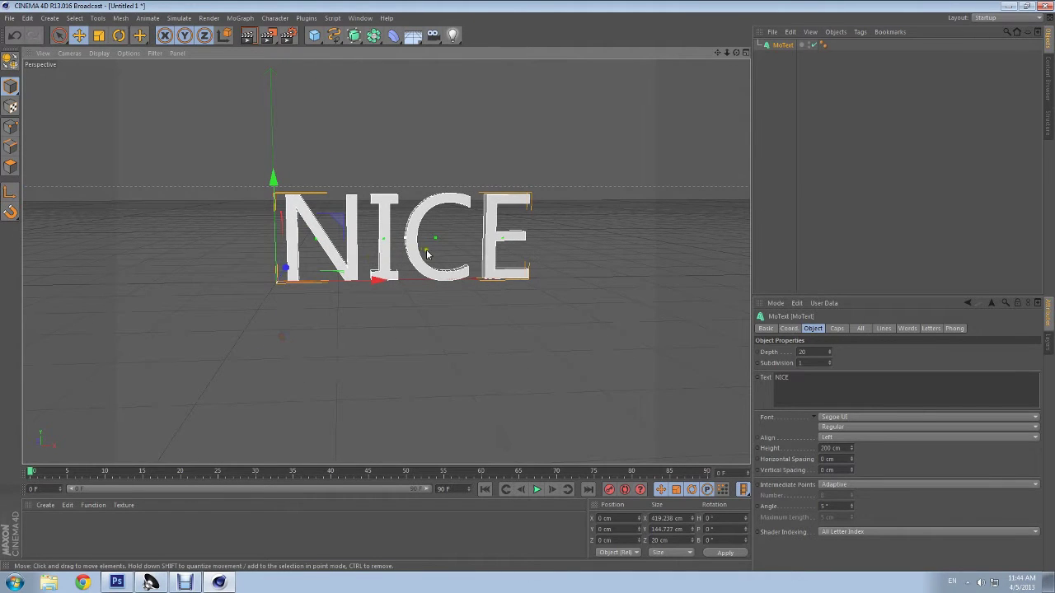
{"action": "left_click_drag", "start_coordinate": [404, 246], "coordinate": [398, 249]}
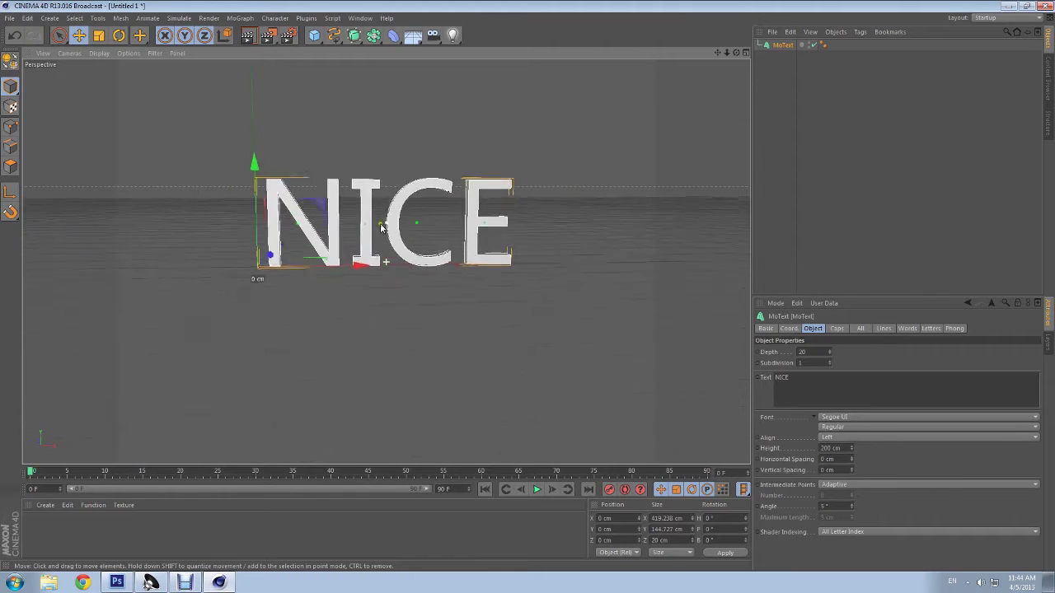
{"action": "scroll", "coordinate": [394, 255], "scroll_direction": "up", "scroll_amount": 3}
{"action": "scroll", "coordinate": [392, 264], "scroll_direction": "down", "scroll_amount": 1}
{"action": "mouse_move", "coordinate": [393, 265]}
{"action": "left_mouse_down"}
{"action": "mouse_move", "coordinate": [389, 313]}
{"action": "mouse_move", "coordinate": [396, 302]}
{"action": "left_mouse_up"}
{"action": "left_click", "coordinate": [797, 352]}
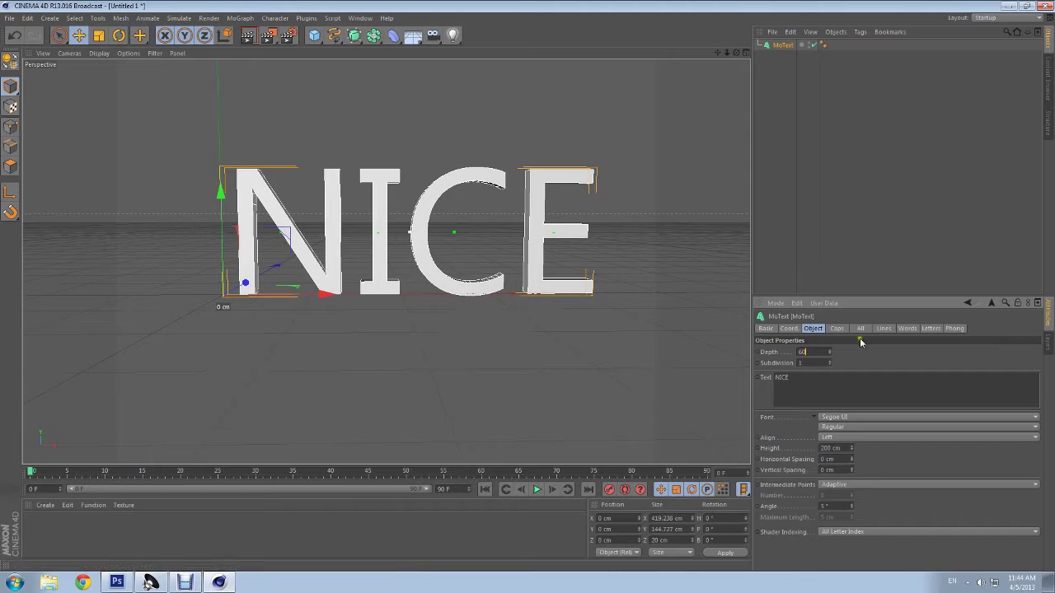
{"action": "key", "text": "Return"}
{"action": "left_click_drag", "start_coordinate": [740, 55], "coordinate": [745, 59]}
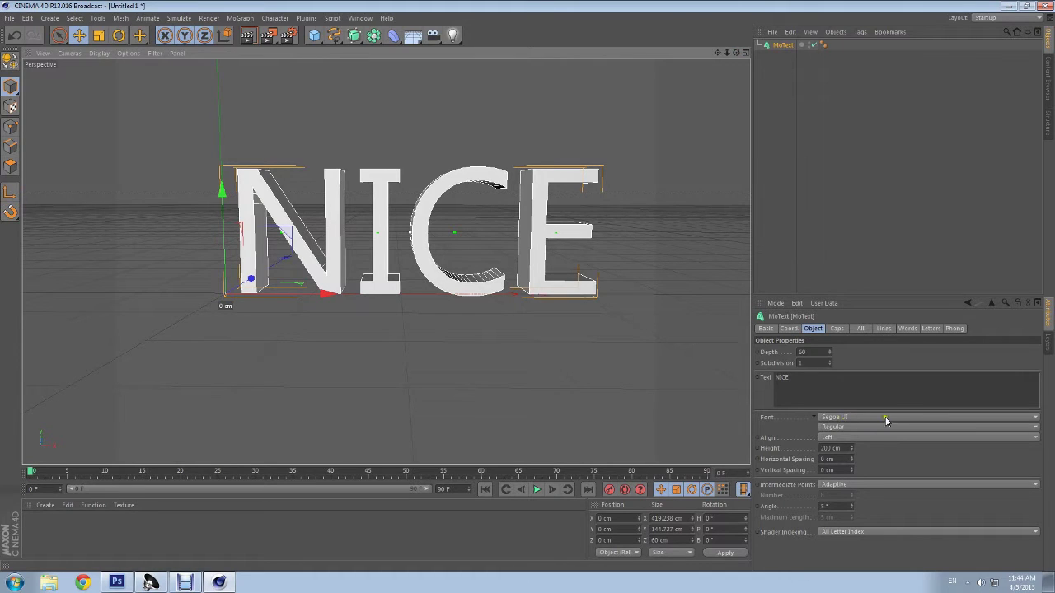
Step: Change the NICE text font to Inferno and frame all four letters in view
{"action": "left_click", "coordinate": [858, 417]}
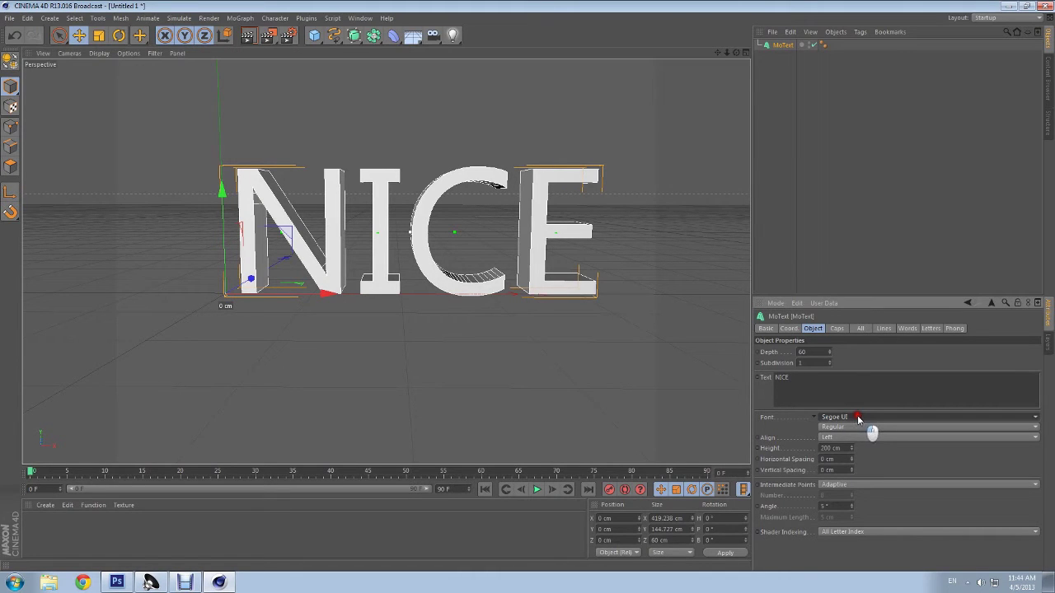
{"action": "left_click", "coordinate": [867, 415]}
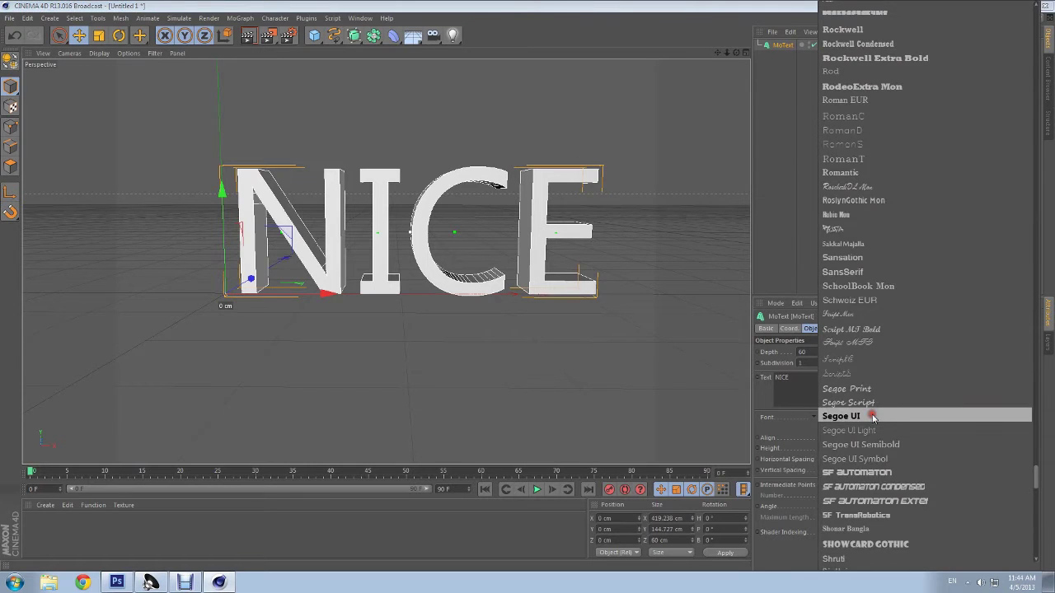
{"action": "left_click_drag", "start_coordinate": [1037, 480], "coordinate": [1047, 195]}
{"action": "left_click", "coordinate": [898, 320]}
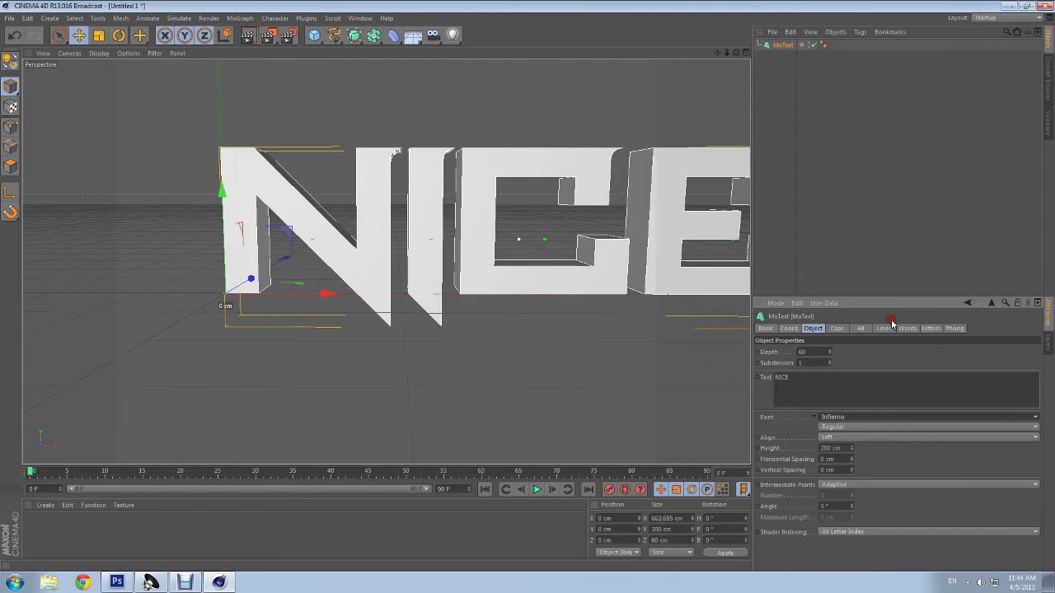
{"action": "left_click_drag", "start_coordinate": [728, 51], "coordinate": [719, 46]}
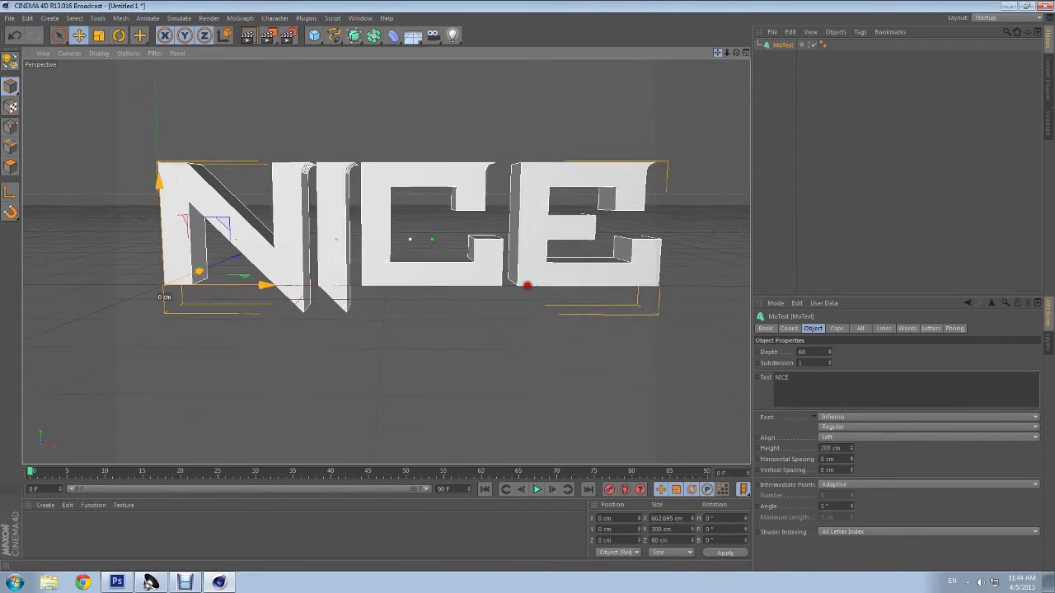
{"action": "left_click_drag", "start_coordinate": [714, 53], "coordinate": [717, 55]}
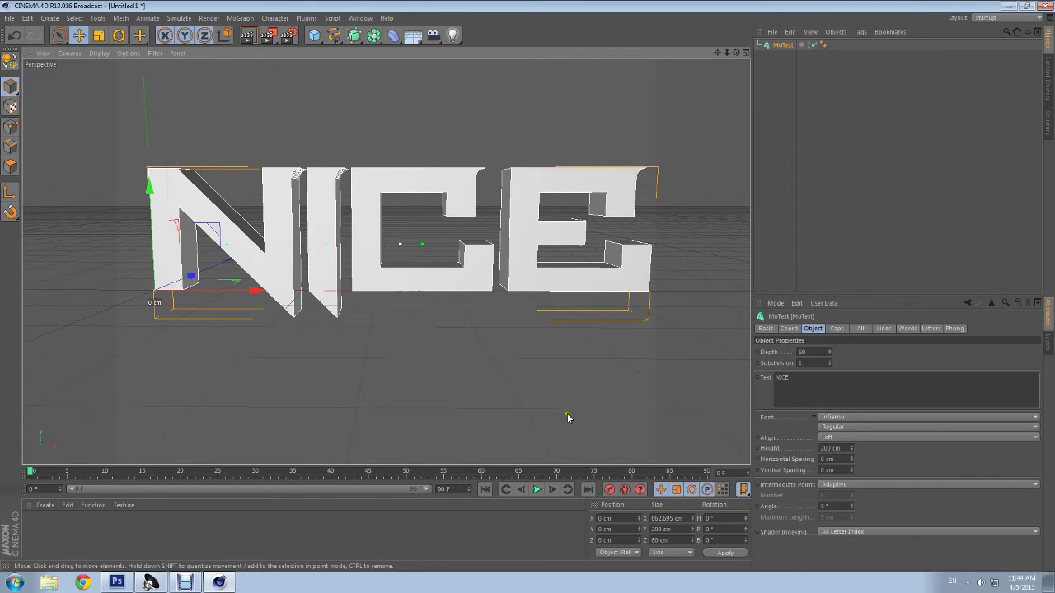
Step: Set both start and end caps to Fillet Cap and widen horizontal spacing to 30 cm
{"action": "left_click", "coordinate": [837, 328]}
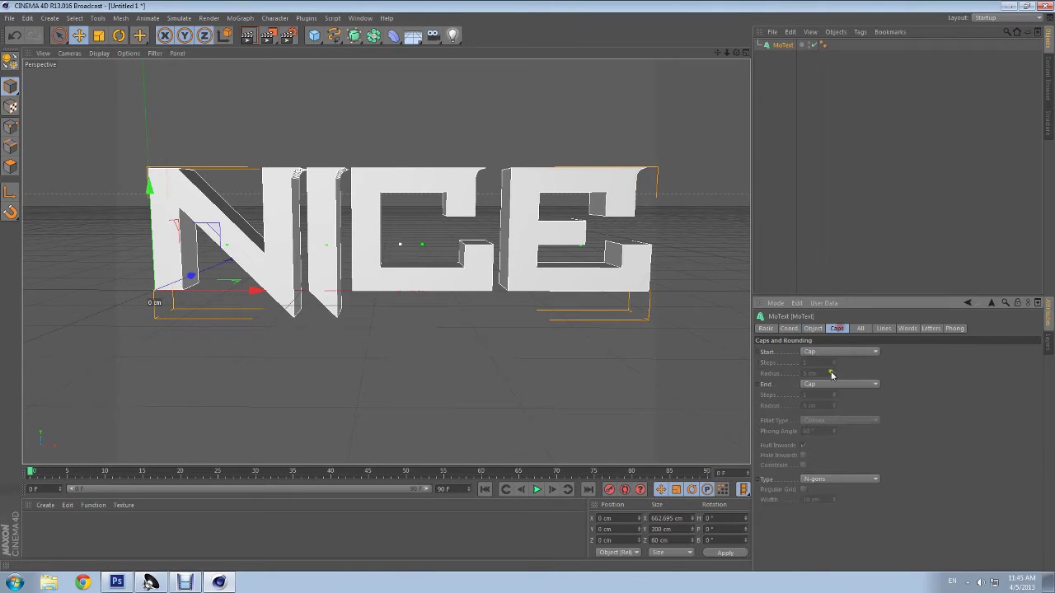
{"action": "left_click", "coordinate": [855, 356]}
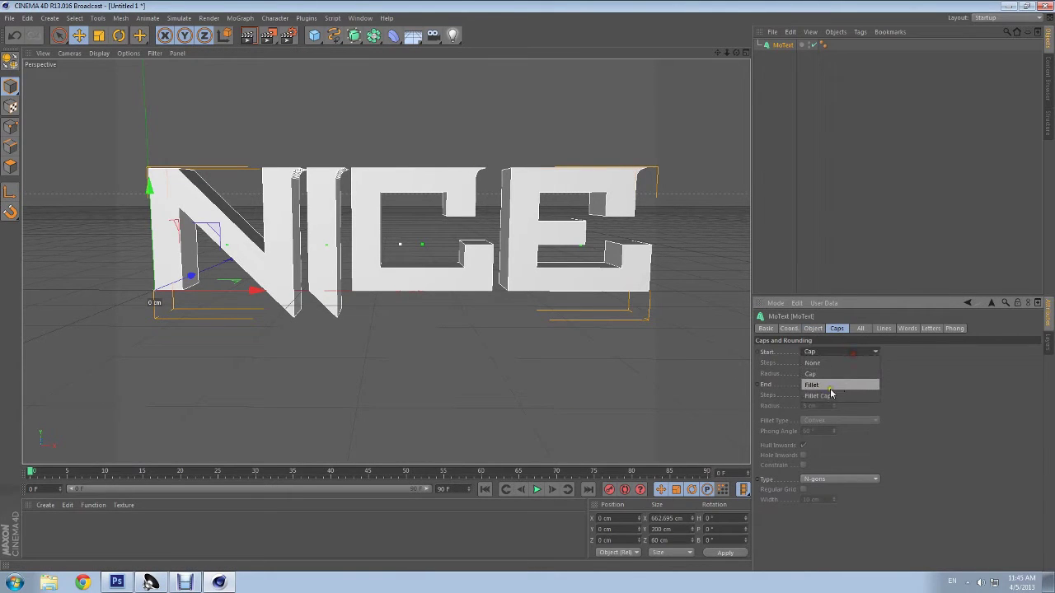
{"action": "left_click", "coordinate": [837, 394]}
{"action": "left_click", "coordinate": [838, 426]}
{"action": "left_click", "coordinate": [813, 328]}
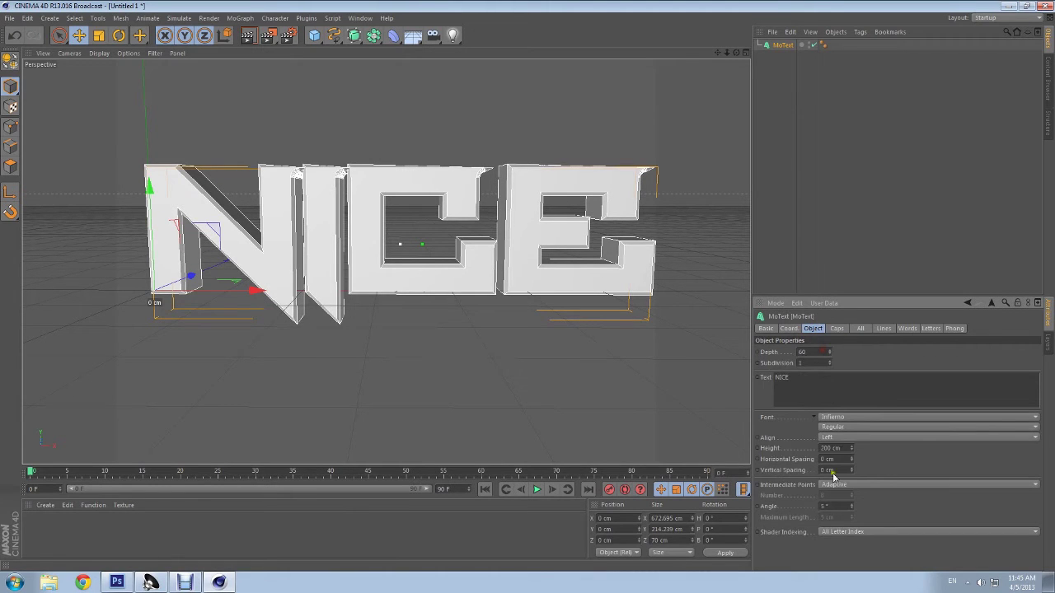
{"action": "left_click_drag", "start_coordinate": [851, 458], "coordinate": [852, 466]}
{"action": "left_click_drag", "start_coordinate": [717, 53], "coordinate": [675, 57]}
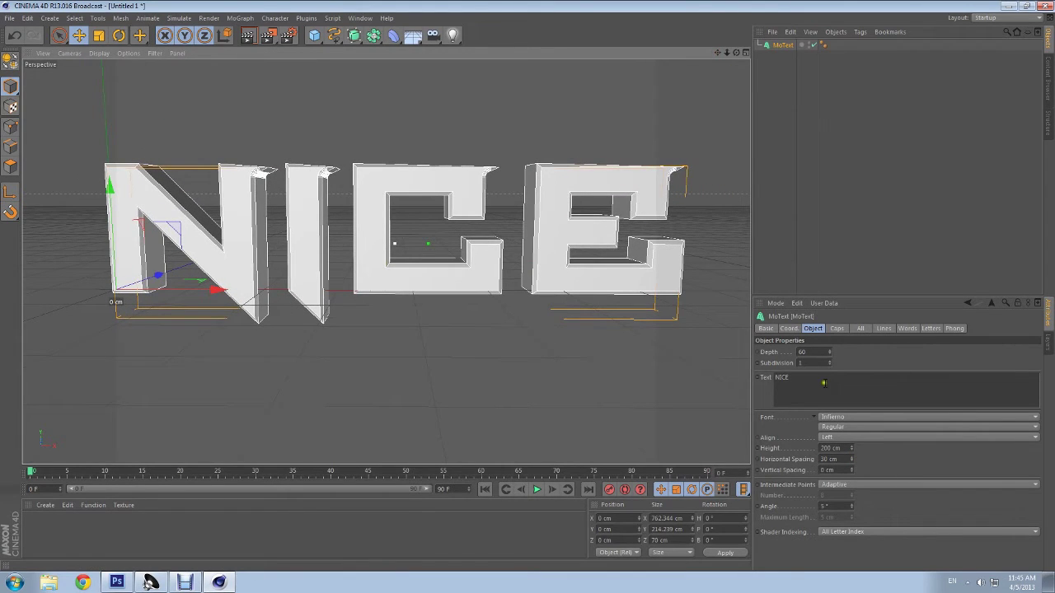
Step: Add more fillet steps, with start fillet radius 5 cm and end radius 6 cm
{"action": "left_click", "coordinate": [837, 328]}
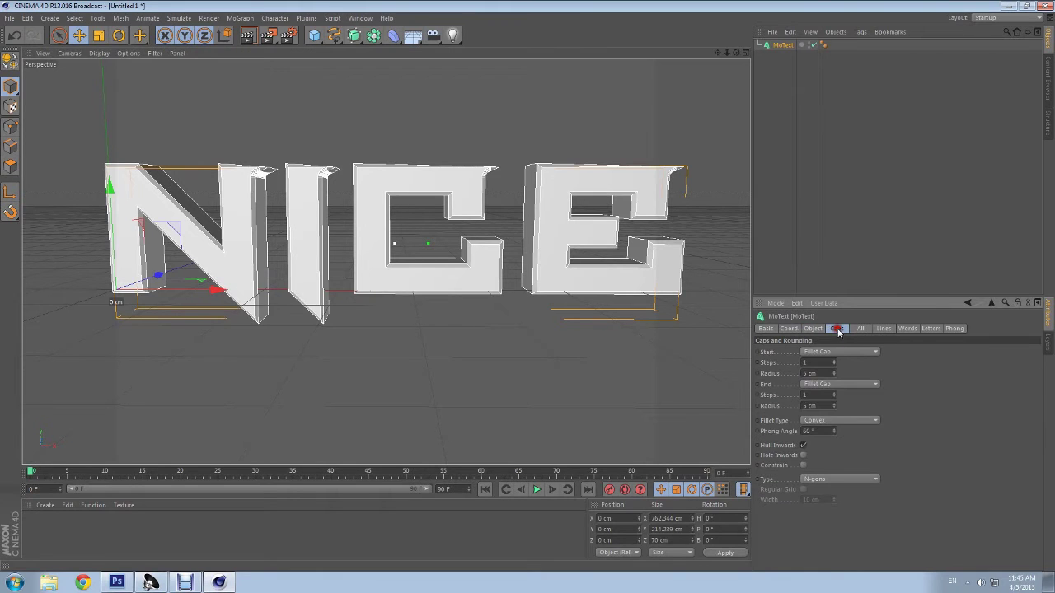
{"action": "left_click_drag", "start_coordinate": [835, 362], "coordinate": [835, 374]}
{"action": "left_click", "coordinate": [834, 377]}
{"action": "left_click", "coordinate": [834, 377]}
{"action": "left_click", "coordinate": [833, 403]}
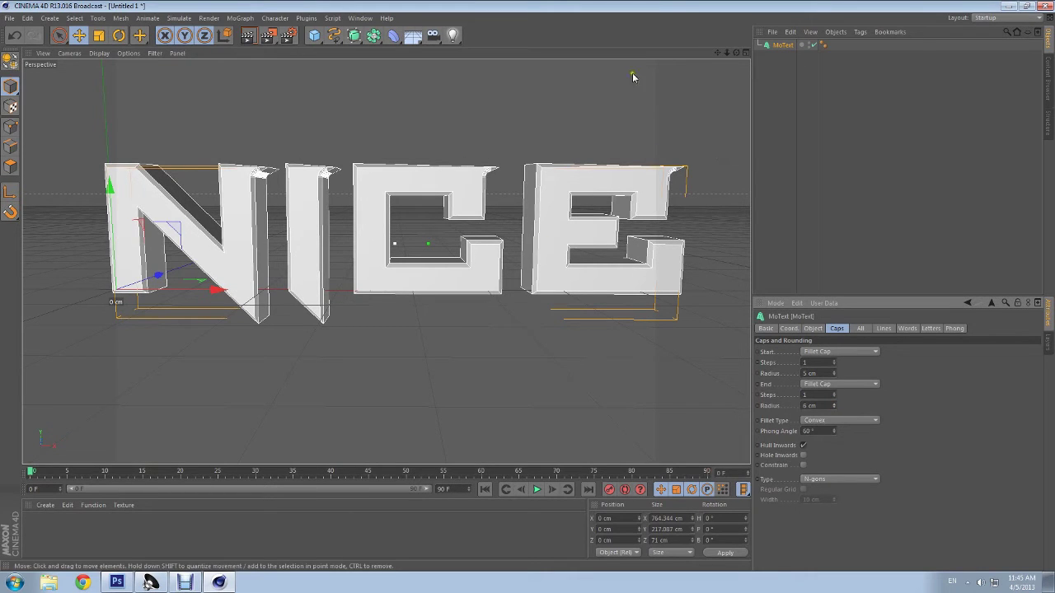
Step: Test-render the text, then load the preset material library file and enlarge the material panel
{"action": "left_click", "coordinate": [247, 34]}
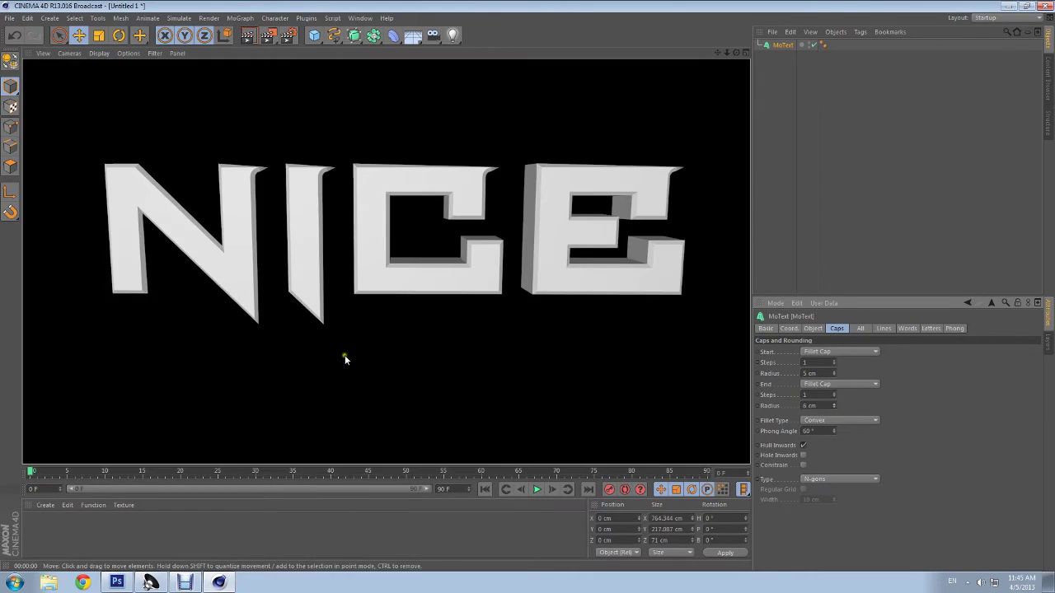
{"action": "left_click", "coordinate": [368, 358]}
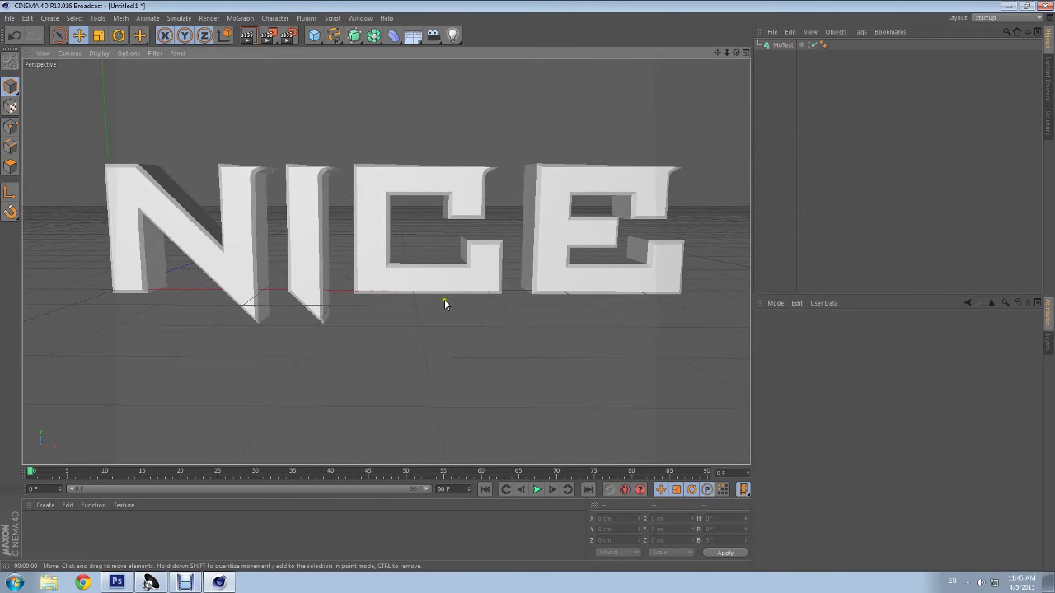
{"action": "left_click", "coordinate": [46, 508]}
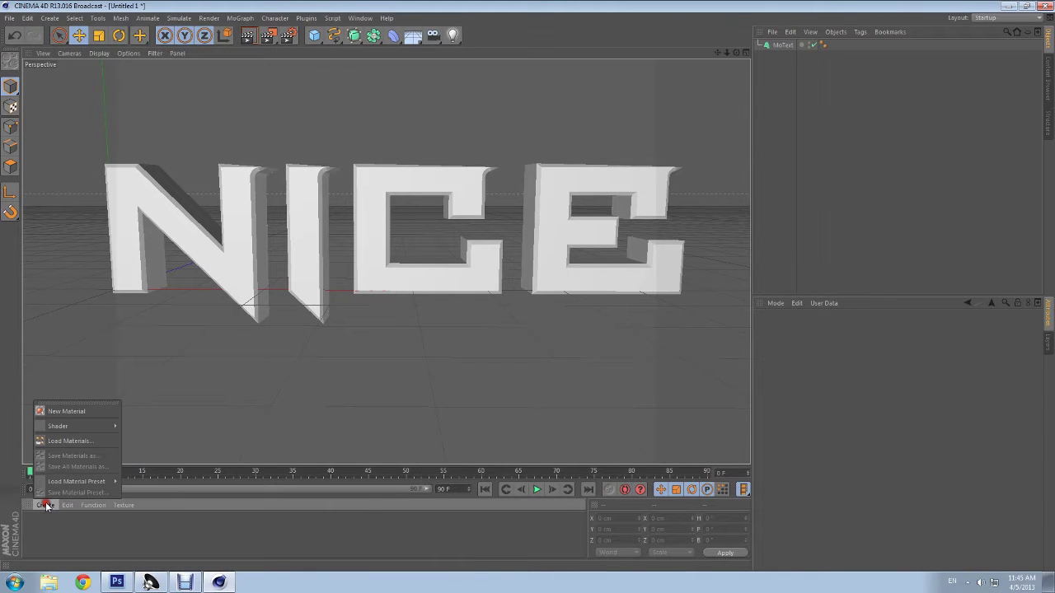
{"action": "left_click", "coordinate": [57, 442]}
{"action": "double_click", "coordinate": [134, 146]}
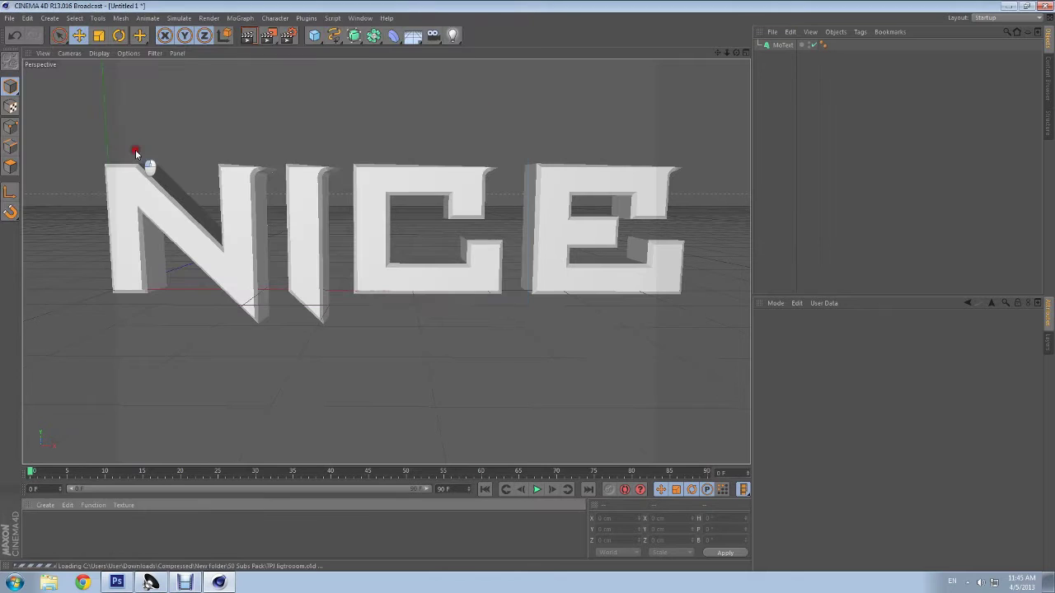
{"action": "left_click", "coordinate": [582, 332]}
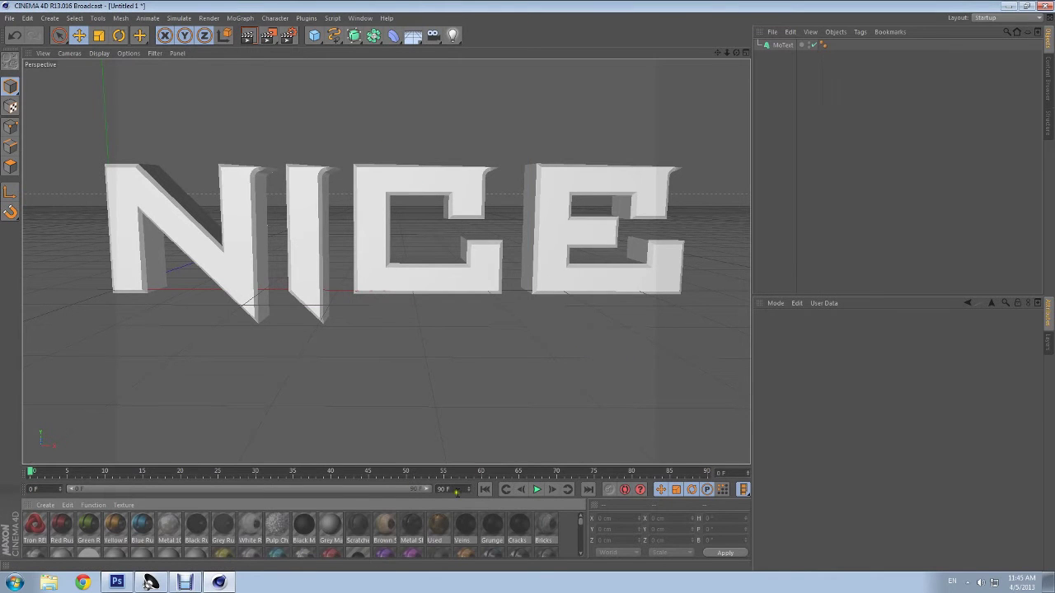
{"action": "mouse_move", "coordinate": [360, 479]}
{"action": "left_mouse_down"}
{"action": "mouse_move", "coordinate": [363, 360]}
{"action": "mouse_move", "coordinate": [363, 373]}
{"action": "left_mouse_up"}
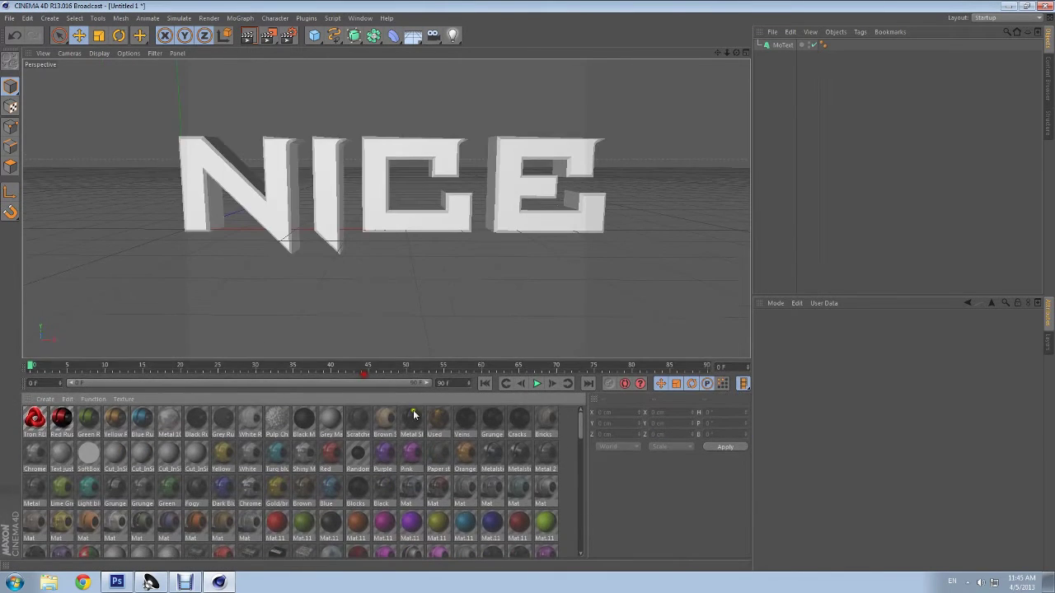
{"action": "scroll", "coordinate": [202, 453], "scroll_direction": "down", "scroll_amount": 5}
{"action": "scroll", "coordinate": [202, 452], "scroll_direction": "up", "scroll_amount": 5}
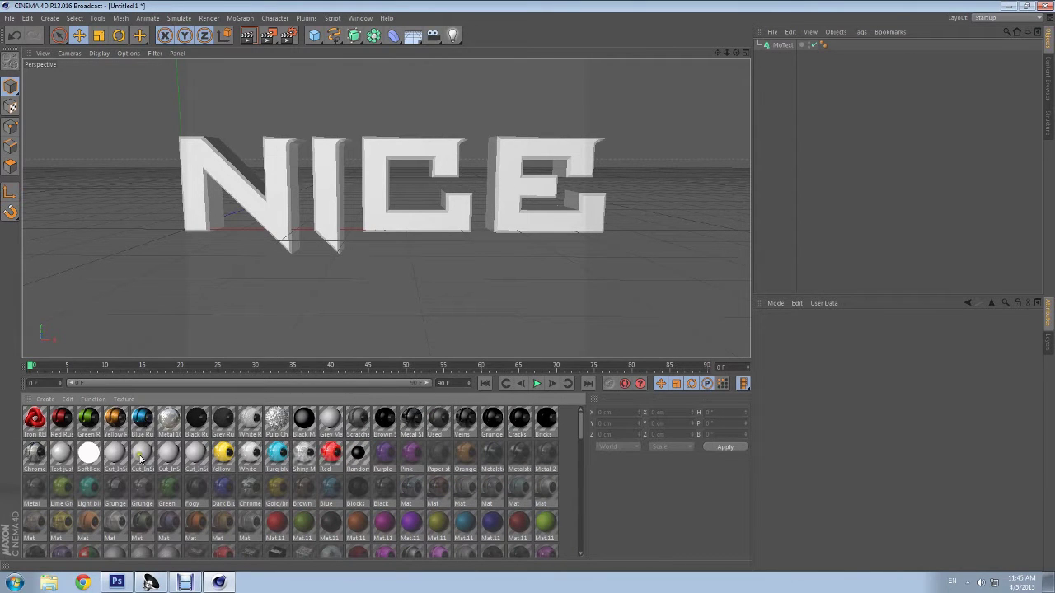
{"action": "scroll", "coordinate": [360, 457], "scroll_direction": "down", "scroll_amount": 5}
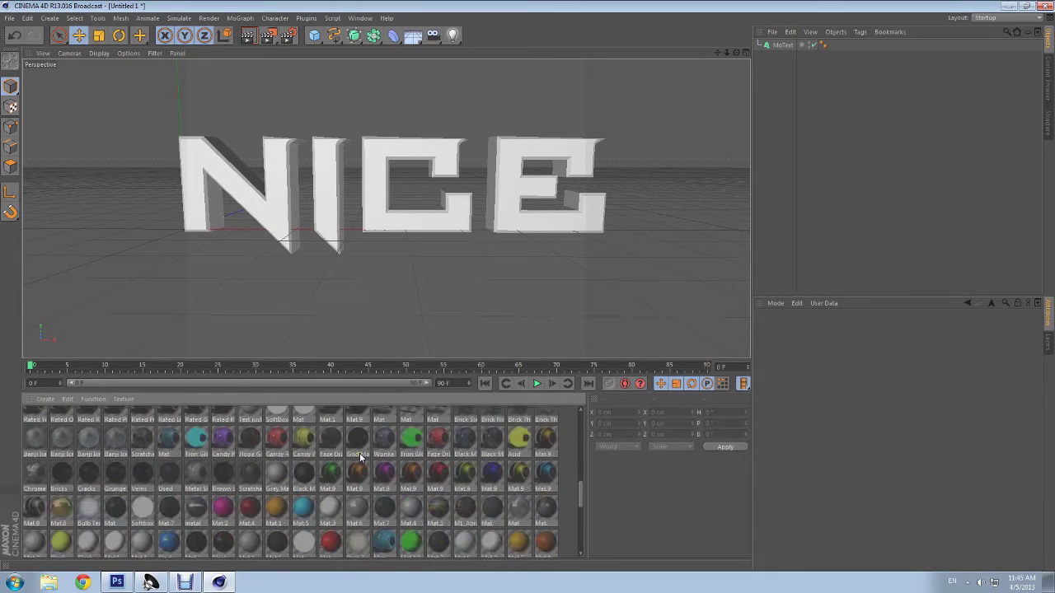
Step: Drag the Acrez Grey material onto the NICE MoText and test-render the result
{"action": "left_click", "coordinate": [551, 476]}
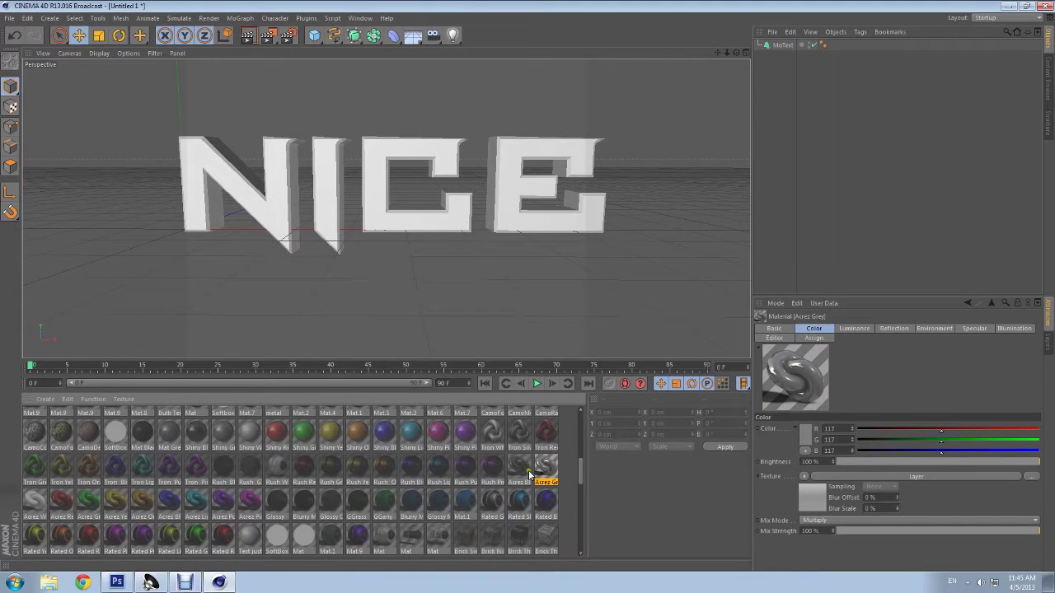
{"action": "left_click_drag", "start_coordinate": [548, 468], "coordinate": [418, 248]}
{"action": "left_click", "coordinate": [248, 36]}
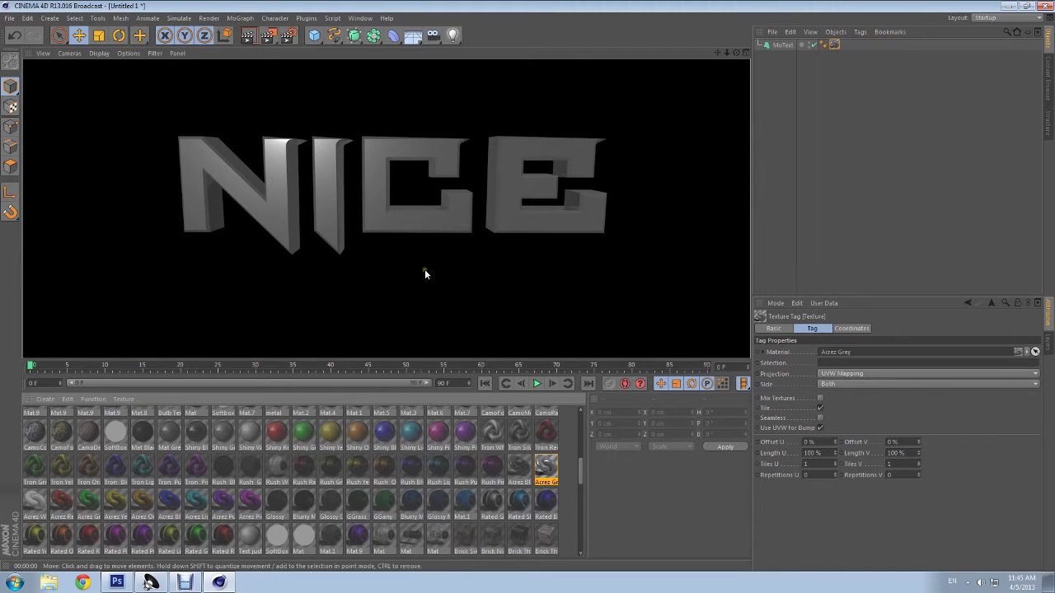
{"action": "left_click", "coordinate": [424, 274]}
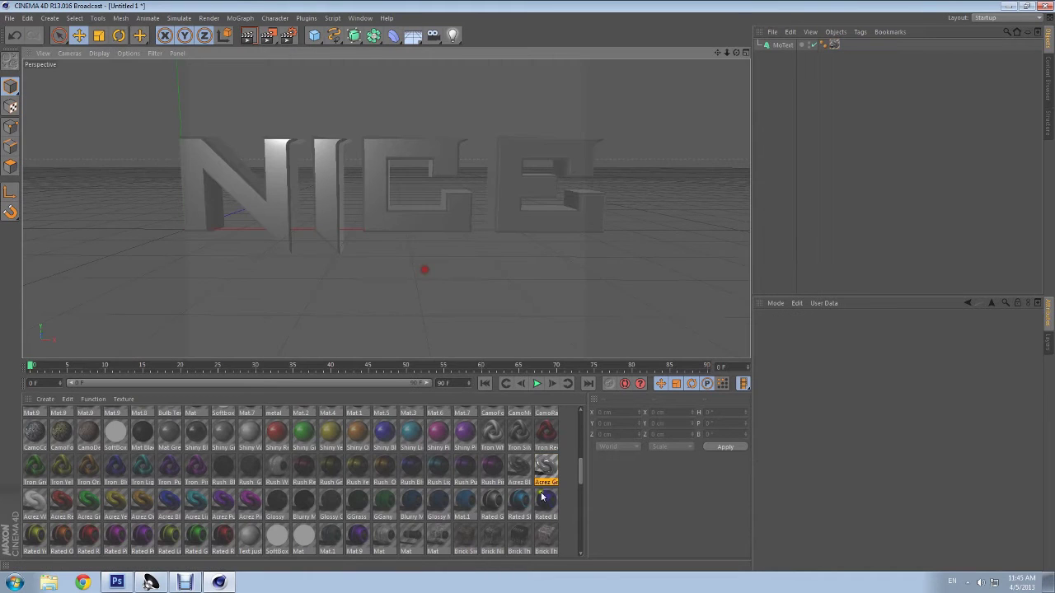
{"action": "scroll", "coordinate": [523, 478], "scroll_direction": "down", "scroll_amount": 2}
{"action": "scroll", "coordinate": [523, 478], "scroll_direction": "down", "scroll_amount": 4}
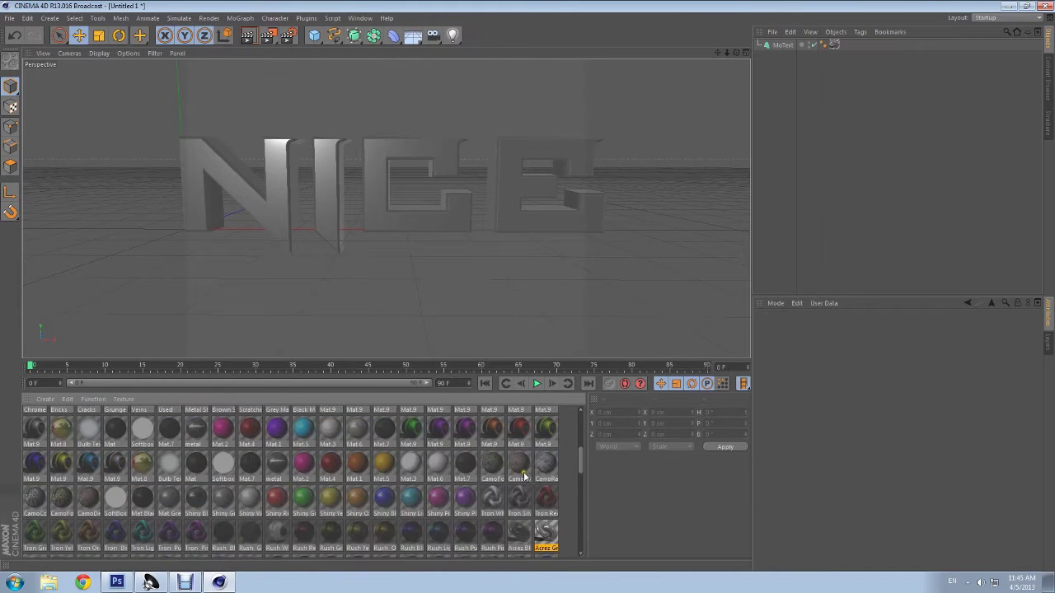
Step: Edit Acrez Grey, keeping its colour at full brightness and lowering the luminance brightness
{"action": "double_click", "coordinate": [551, 530]}
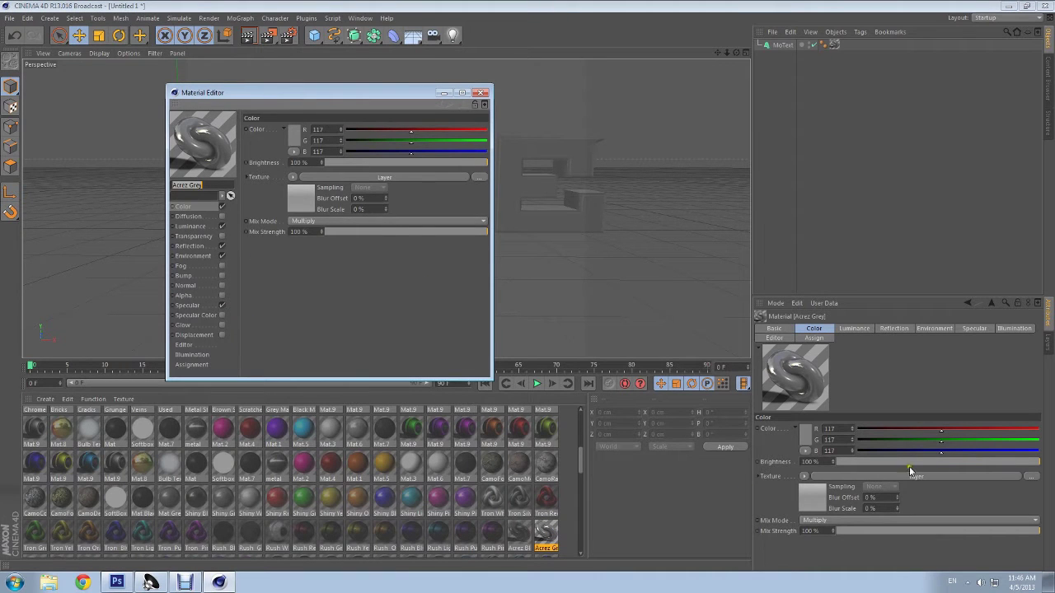
{"action": "left_click", "coordinate": [947, 466]}
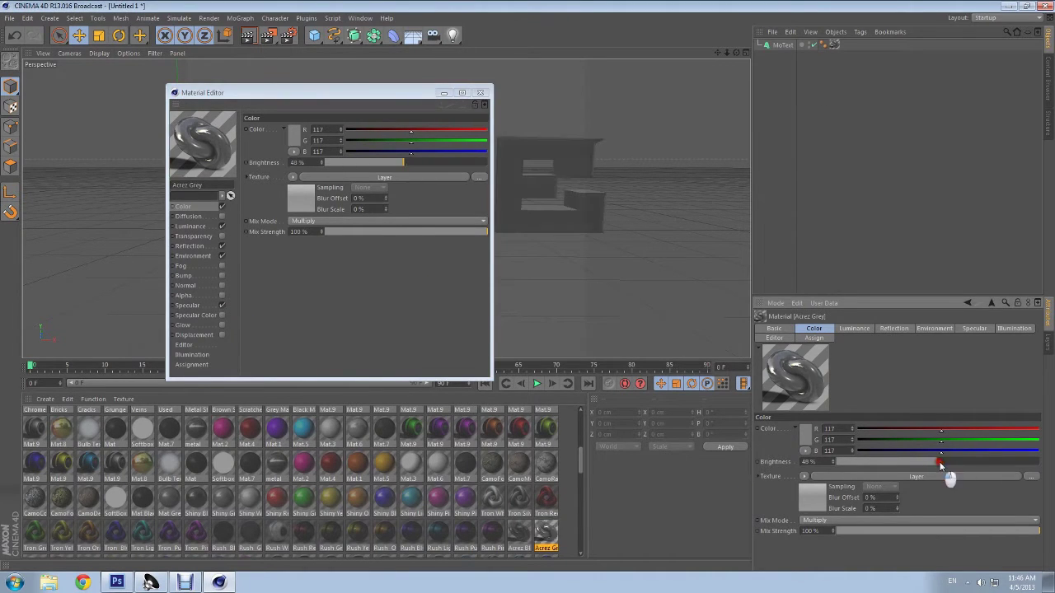
{"action": "left_click", "coordinate": [195, 205]}
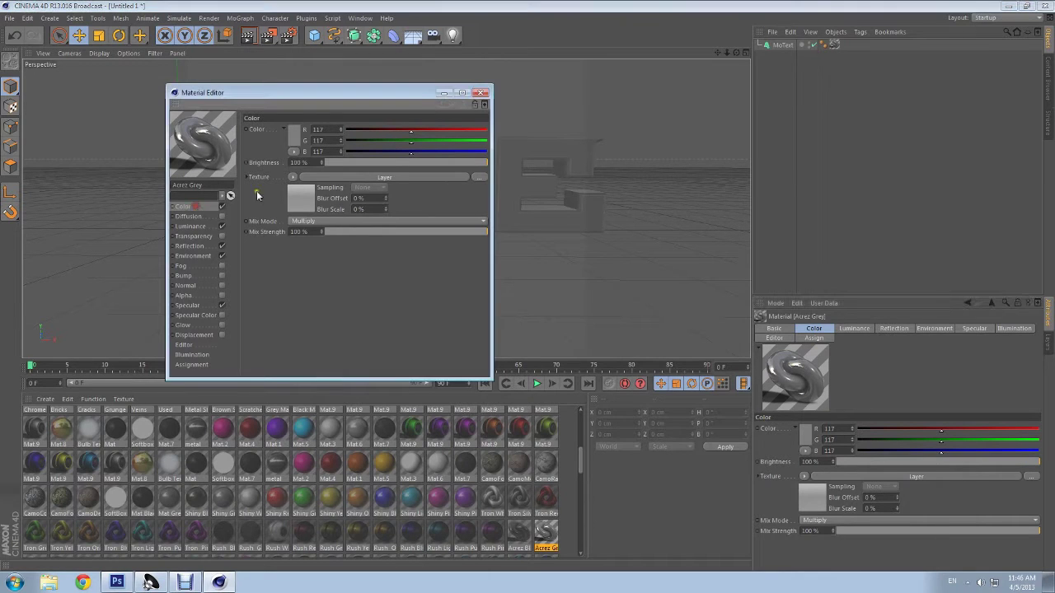
{"action": "left_click", "coordinate": [295, 132]}
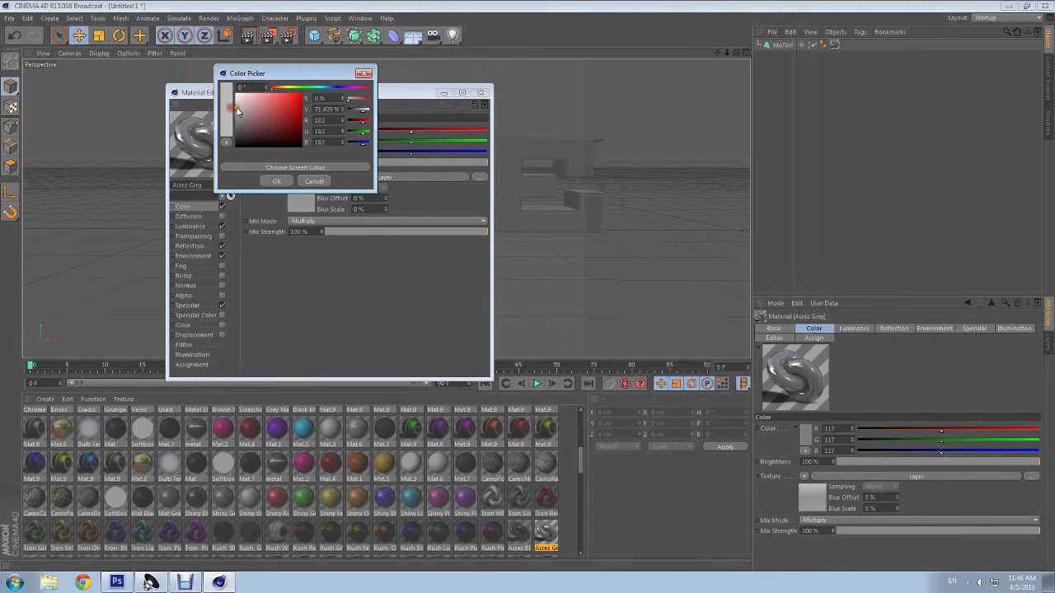
{"action": "left_click", "coordinate": [191, 225]}
{"action": "mouse_move", "coordinate": [353, 163]}
{"action": "left_mouse_down"}
{"action": "mouse_move", "coordinate": [343, 164]}
{"action": "mouse_move", "coordinate": [401, 163]}
{"action": "left_mouse_up"}
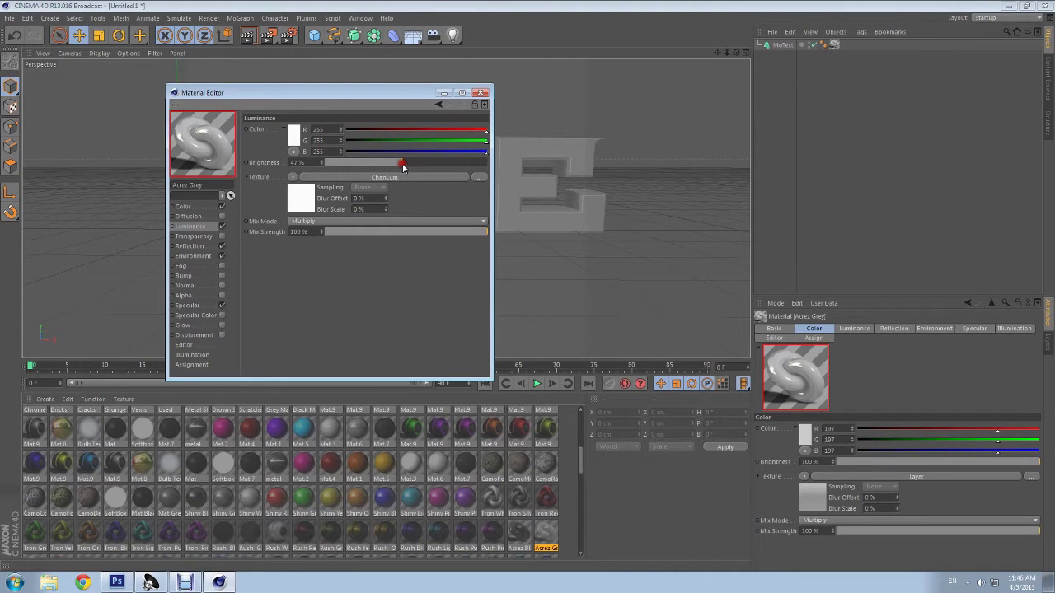
Step: Reduce the material's reflection strength and brightness and narrow its specular highlight width
{"action": "left_click", "coordinate": [195, 246]}
{"action": "mouse_move", "coordinate": [416, 245]}
{"action": "left_mouse_down"}
{"action": "mouse_move", "coordinate": [384, 245]}
{"action": "mouse_move", "coordinate": [423, 245]}
{"action": "left_mouse_up"}
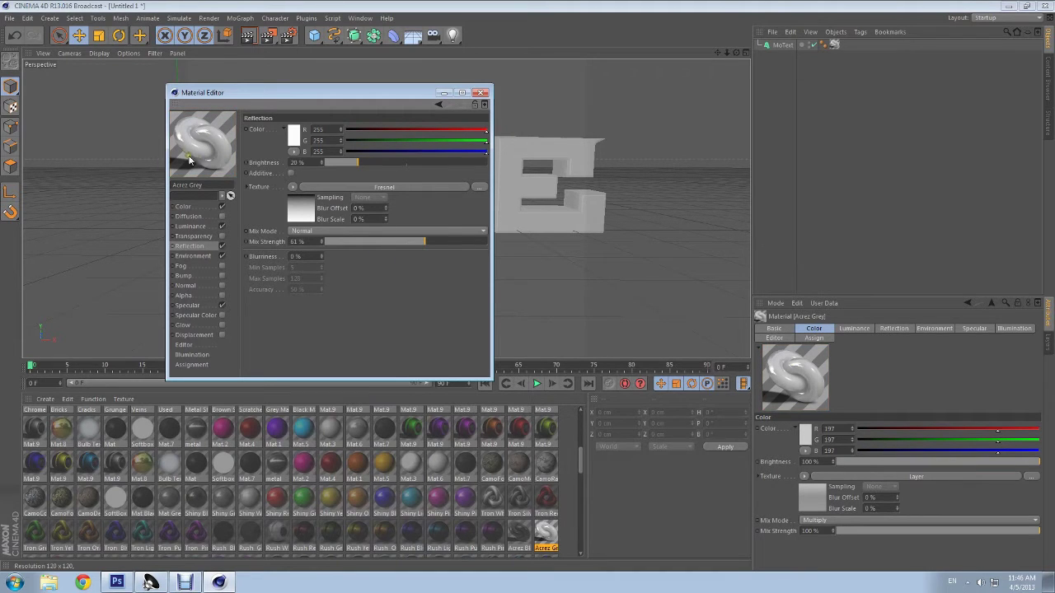
{"action": "left_click_drag", "start_coordinate": [357, 162], "coordinate": [339, 163]}
{"action": "mouse_move", "coordinate": [265, 92]}
{"action": "left_mouse_down"}
{"action": "mouse_move", "coordinate": [765, 159]}
{"action": "mouse_move", "coordinate": [371, 113]}
{"action": "left_mouse_up"}
{"action": "left_click", "coordinate": [292, 325]}
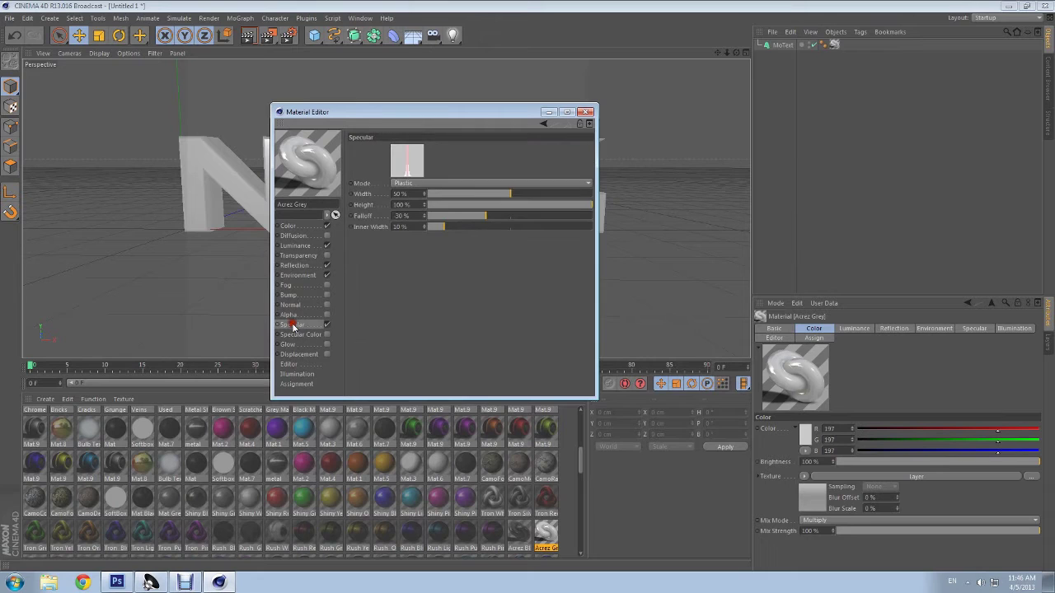
{"action": "left_click_drag", "start_coordinate": [473, 196], "coordinate": [509, 195]}
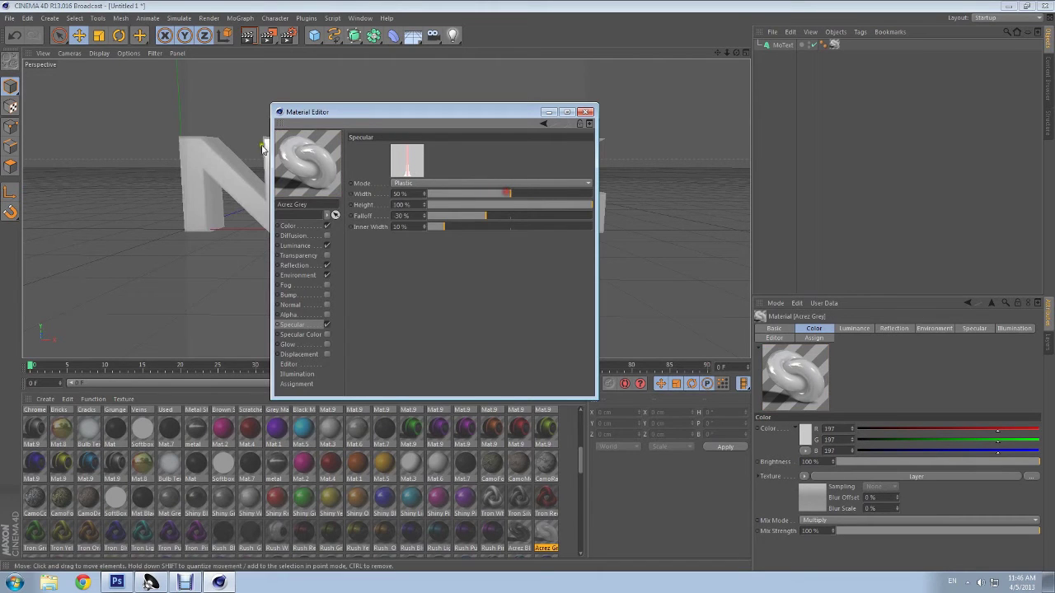
{"action": "mouse_move", "coordinate": [336, 113]}
{"action": "left_mouse_down"}
{"action": "mouse_move", "coordinate": [698, 106]}
{"action": "mouse_move", "coordinate": [341, 110]}
{"action": "left_mouse_up"}
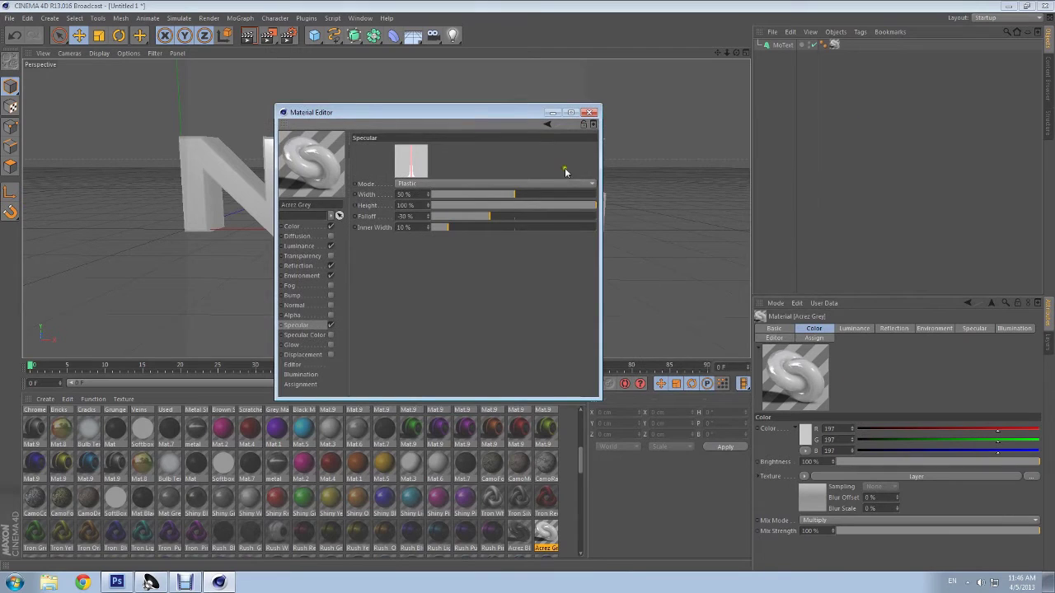
{"action": "left_click", "coordinate": [589, 111]}
Step: Lighten the material colour to grey 228, 228, 228 and test-render the brighter letters
{"action": "key", "text": "ctrl+r"}
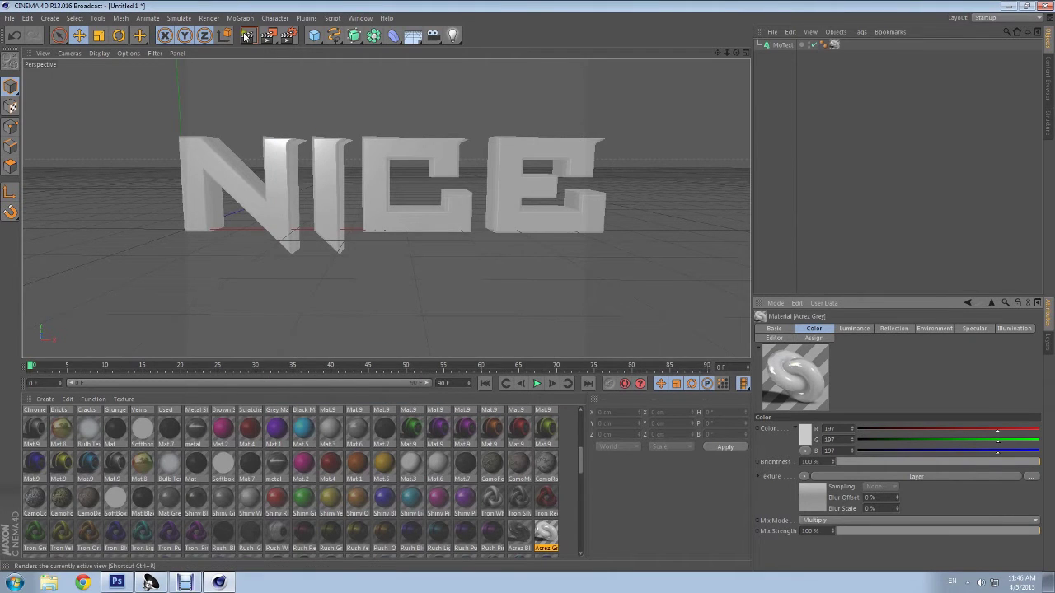
{"action": "left_click", "coordinate": [337, 281]}
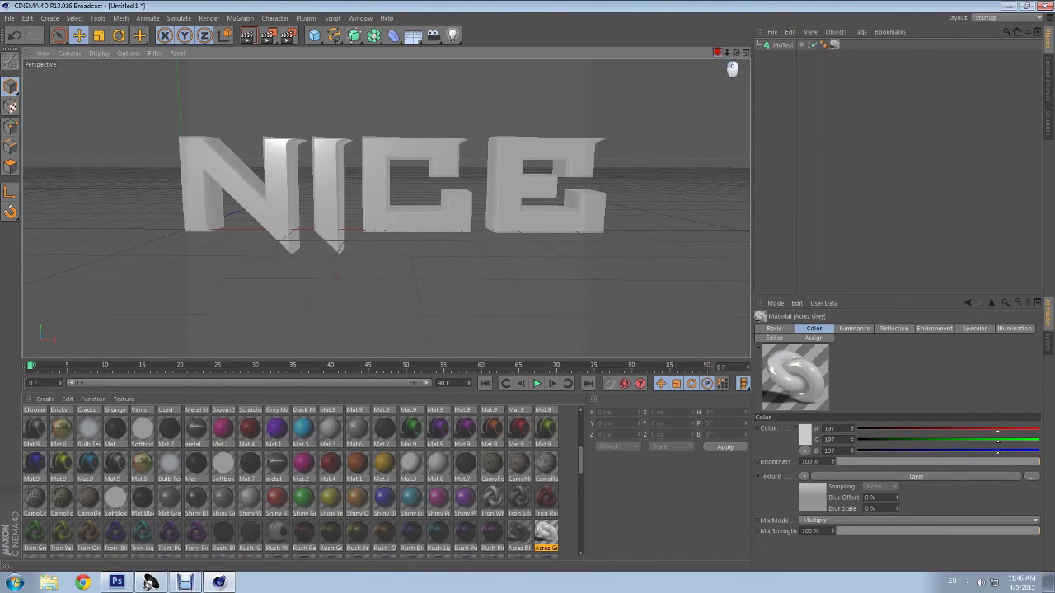
{"action": "left_click_drag", "start_coordinate": [717, 52], "coordinate": [789, 316]}
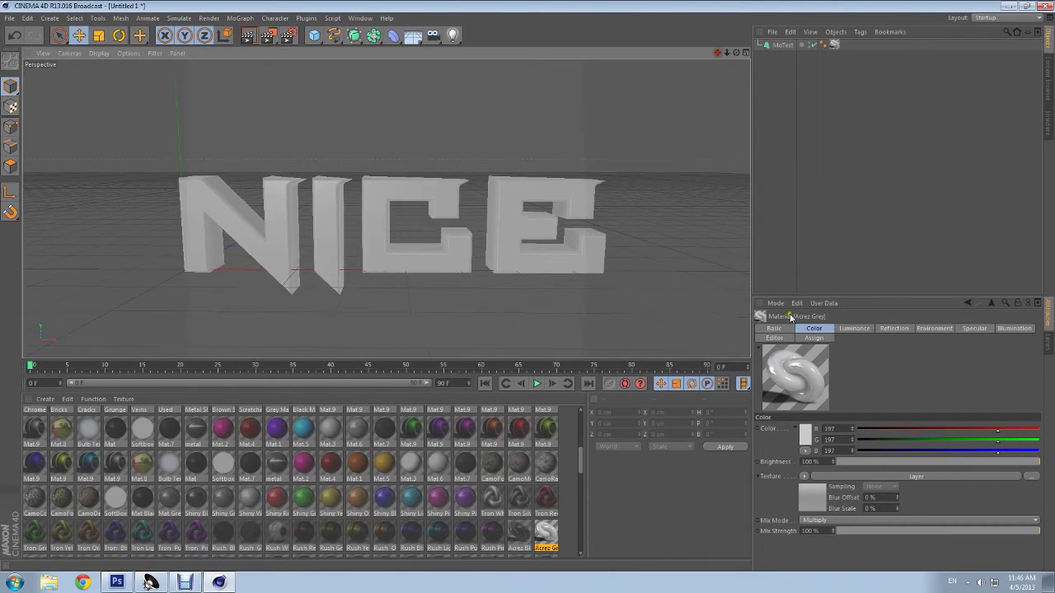
{"action": "left_click", "coordinate": [816, 439]}
{"action": "left_click", "coordinate": [750, 405]}
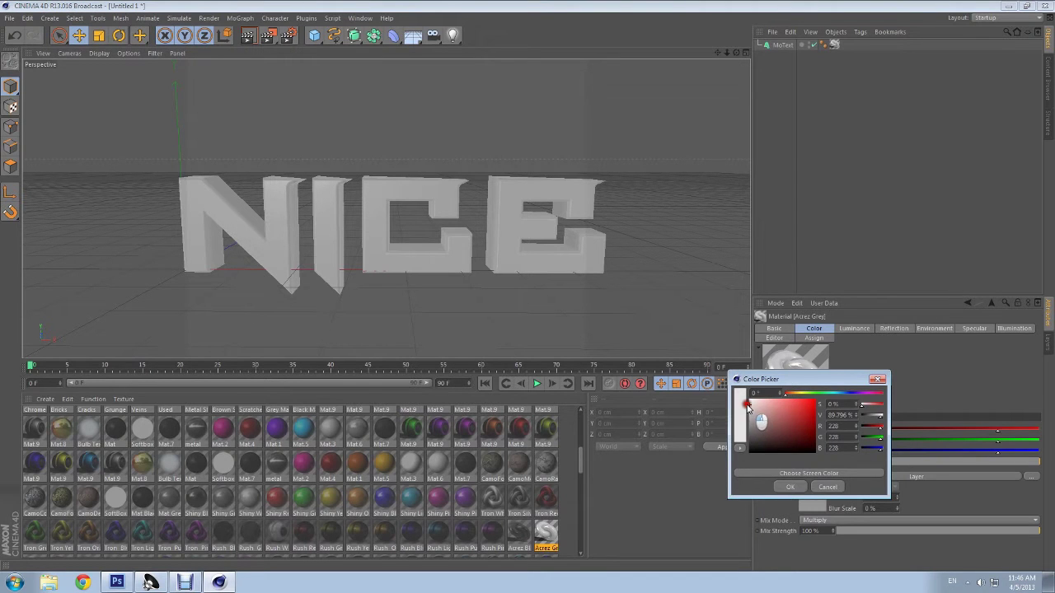
{"action": "left_click", "coordinate": [789, 486]}
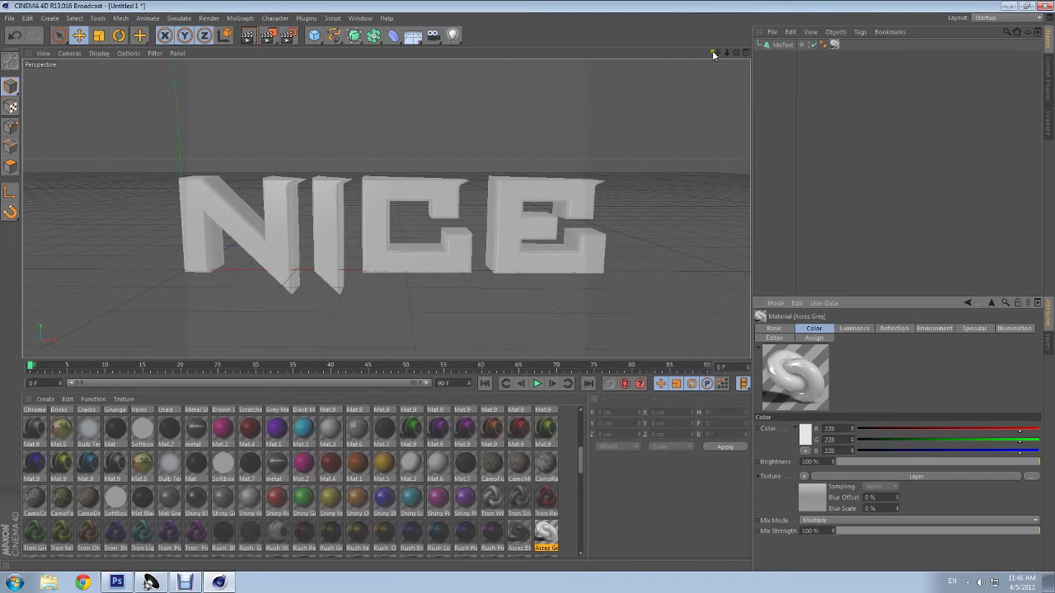
{"action": "left_click_drag", "start_coordinate": [714, 54], "coordinate": [713, 23]}
{"action": "key", "text": "ctrl+r"}
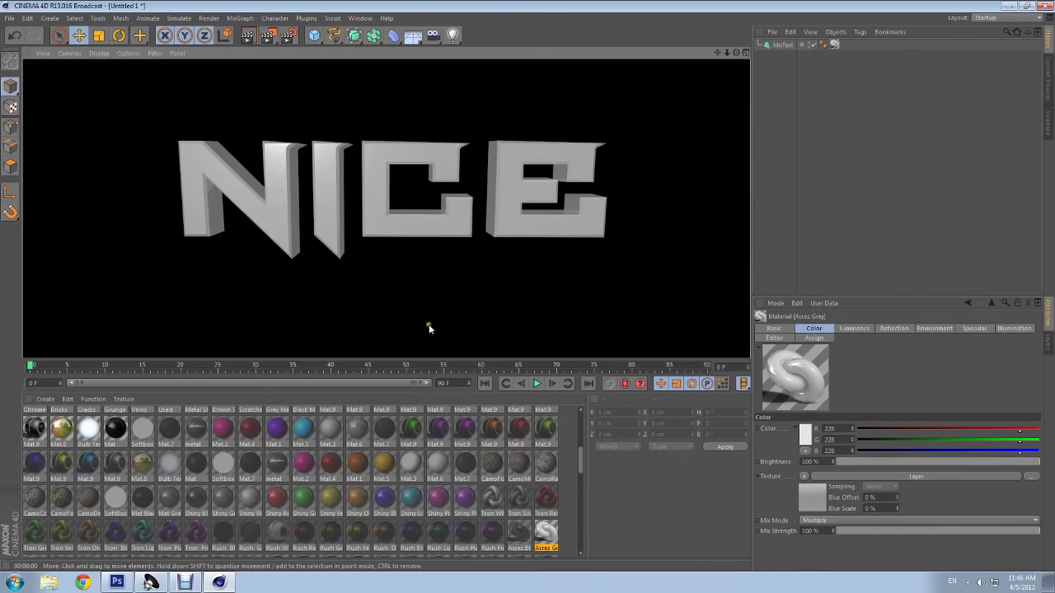
{"action": "left_click", "coordinate": [429, 329]}
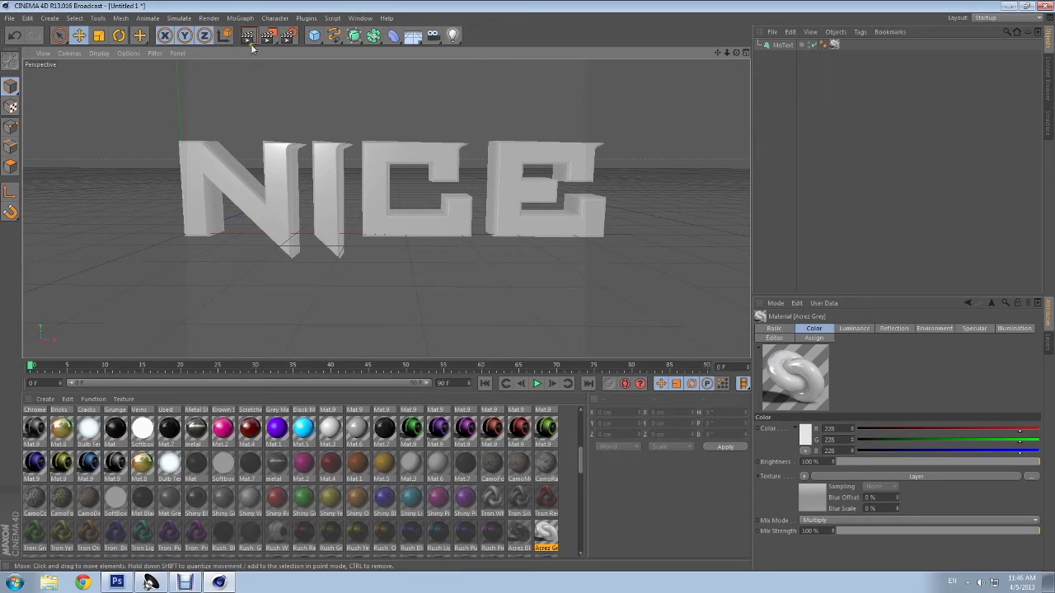
{"action": "left_click", "coordinate": [305, 18]}
{"action": "left_click", "coordinate": [321, 85]}
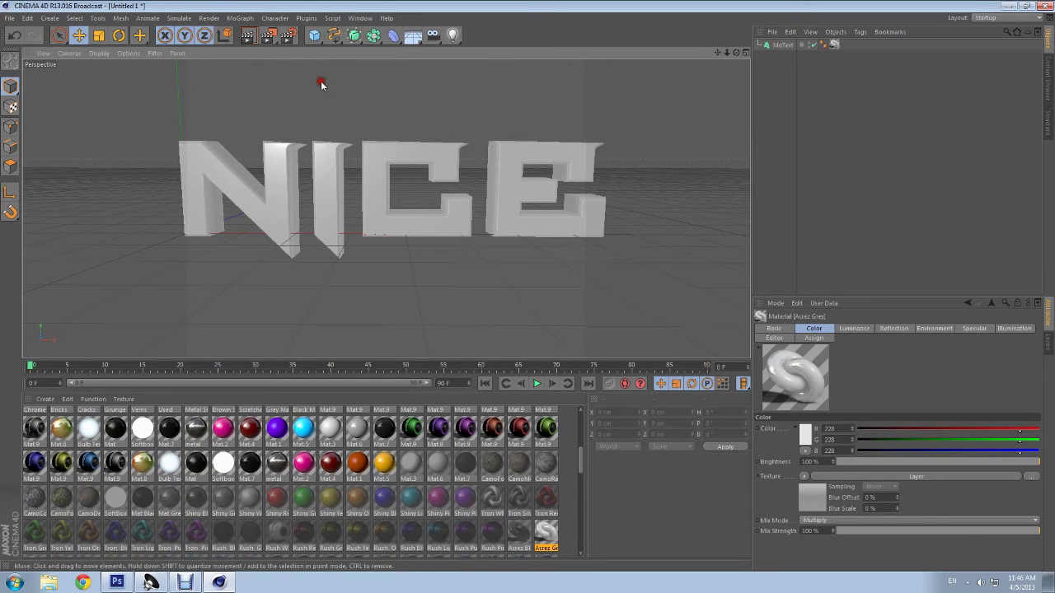
Step: Run Thrausi on the selected NICE MoText to break it into 25 pieces
{"action": "left_click", "coordinate": [305, 18]}
{"action": "mouse_move", "coordinate": [330, 82]}
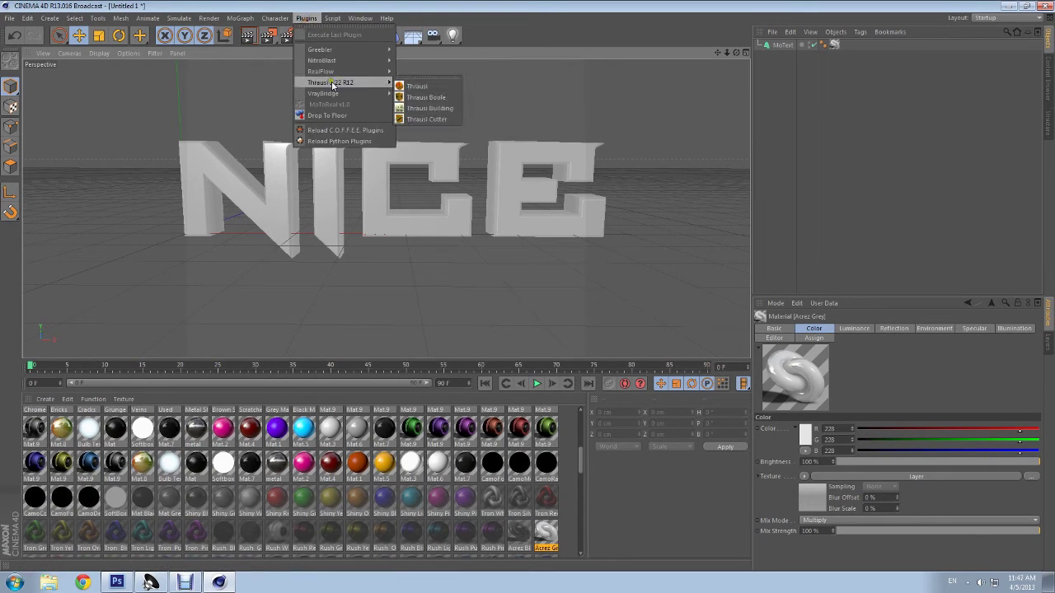
{"action": "left_click", "coordinate": [417, 86]}
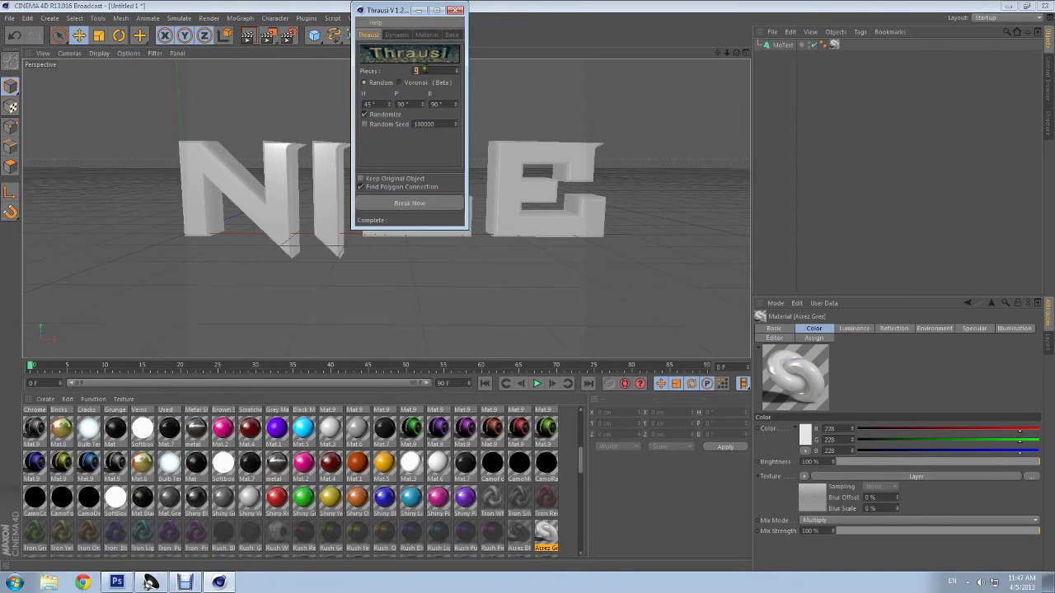
{"action": "left_click_drag", "start_coordinate": [378, 10], "coordinate": [730, 117]}
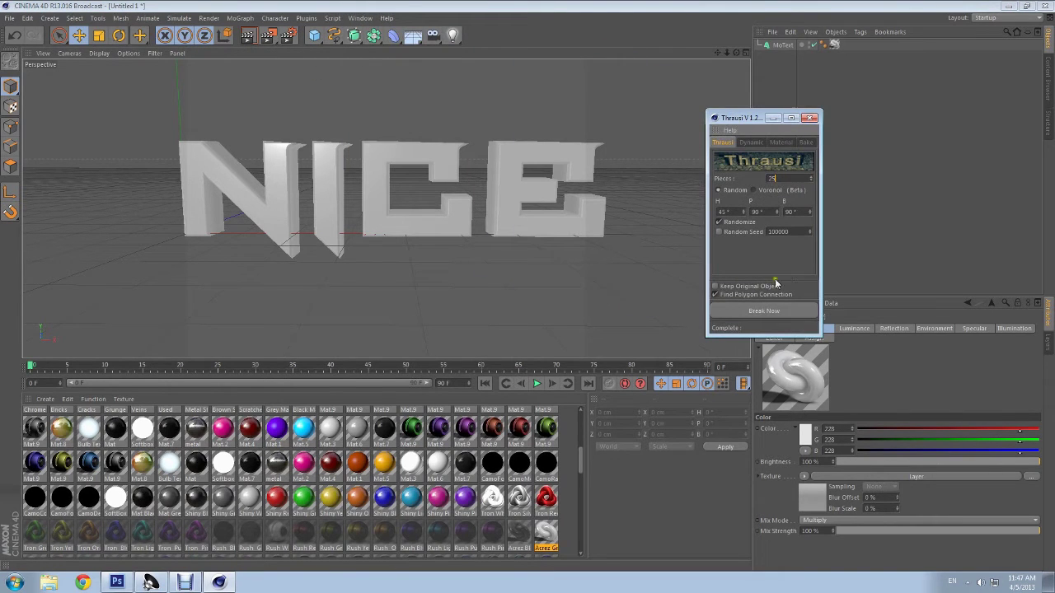
{"action": "left_click", "coordinate": [763, 313]}
{"action": "left_click", "coordinate": [587, 328]}
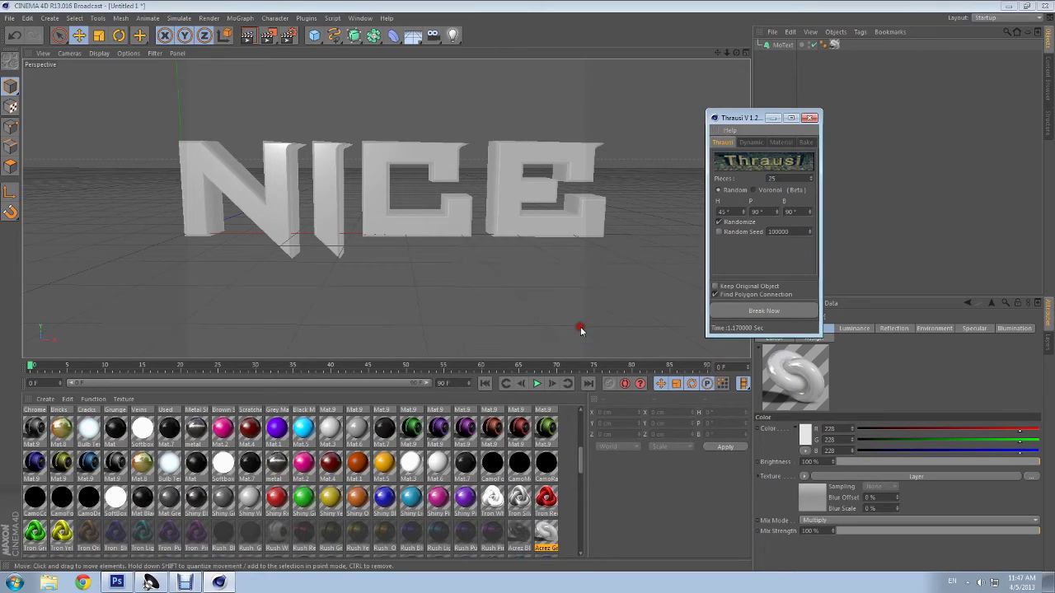
{"action": "left_click", "coordinate": [782, 45]}
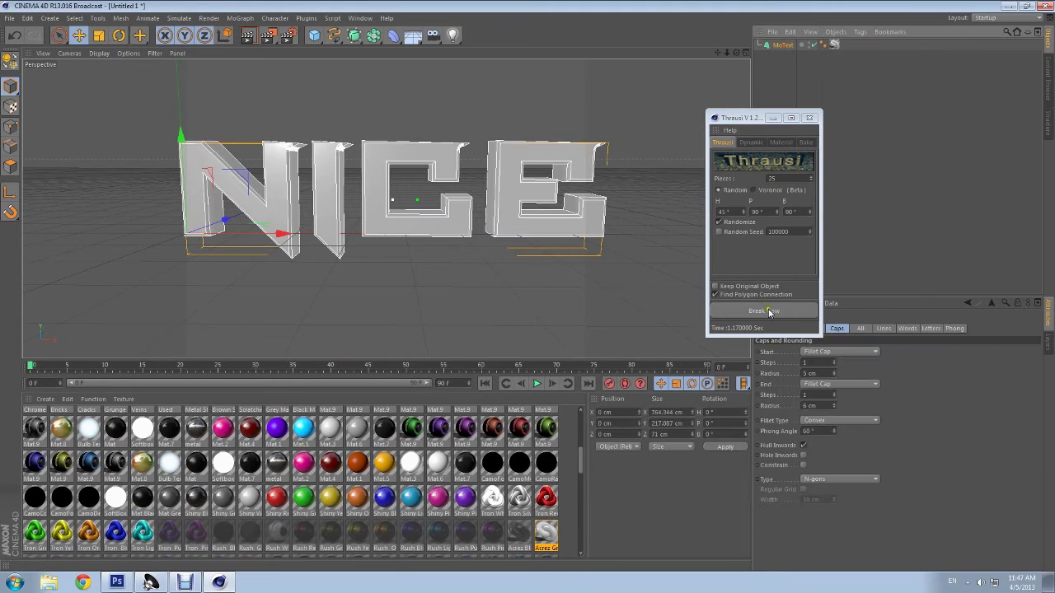
{"action": "left_click", "coordinate": [762, 311]}
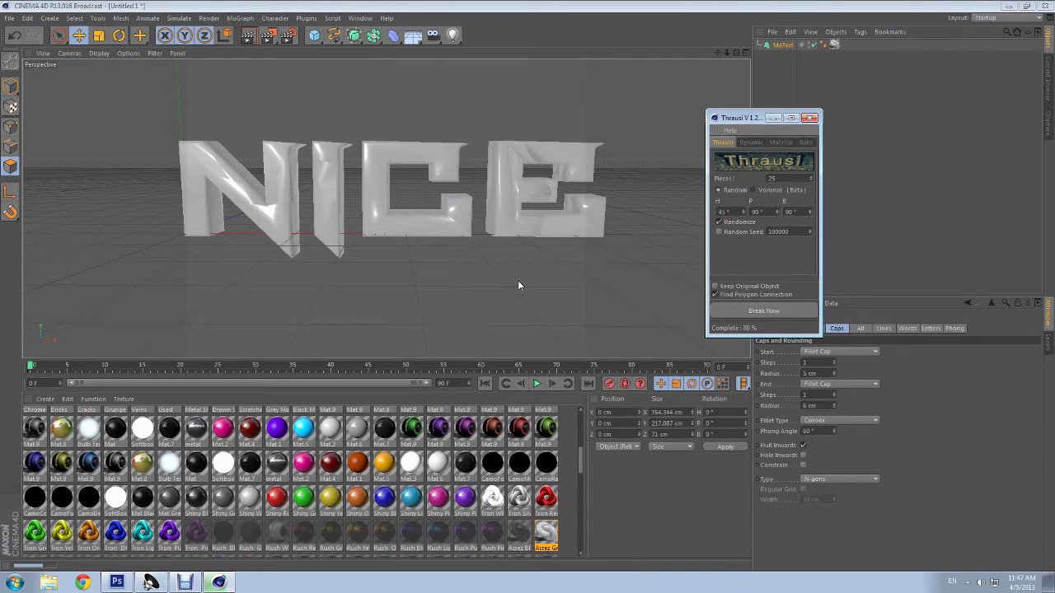
Step: Inspect the fractured N and E letter pieces, then test-render the shattered text
{"action": "left_click", "coordinate": [807, 118]}
{"action": "left_click", "coordinate": [393, 275]}
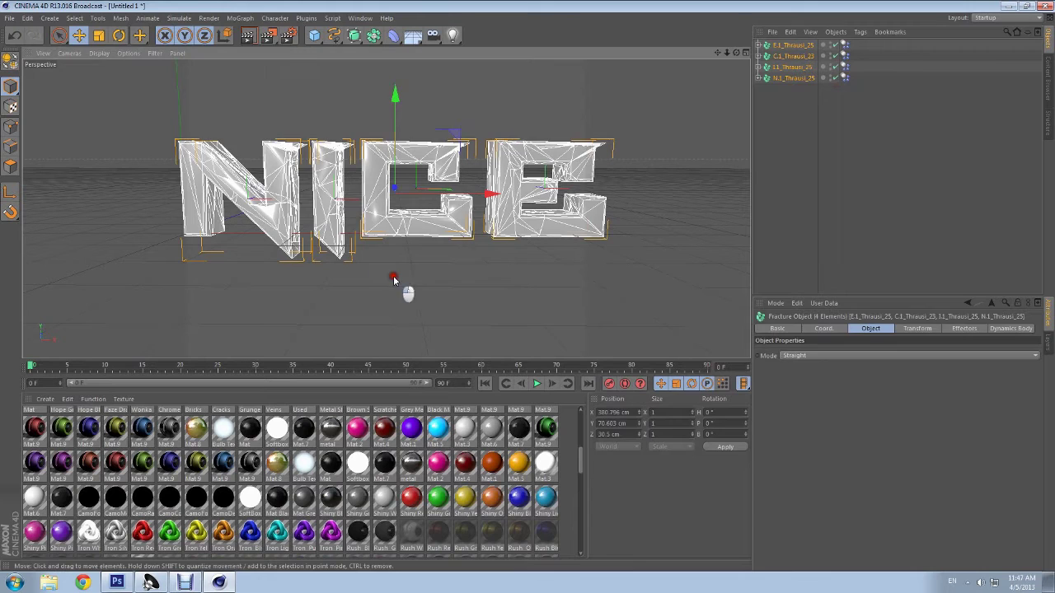
{"action": "left_click", "coordinate": [271, 208]}
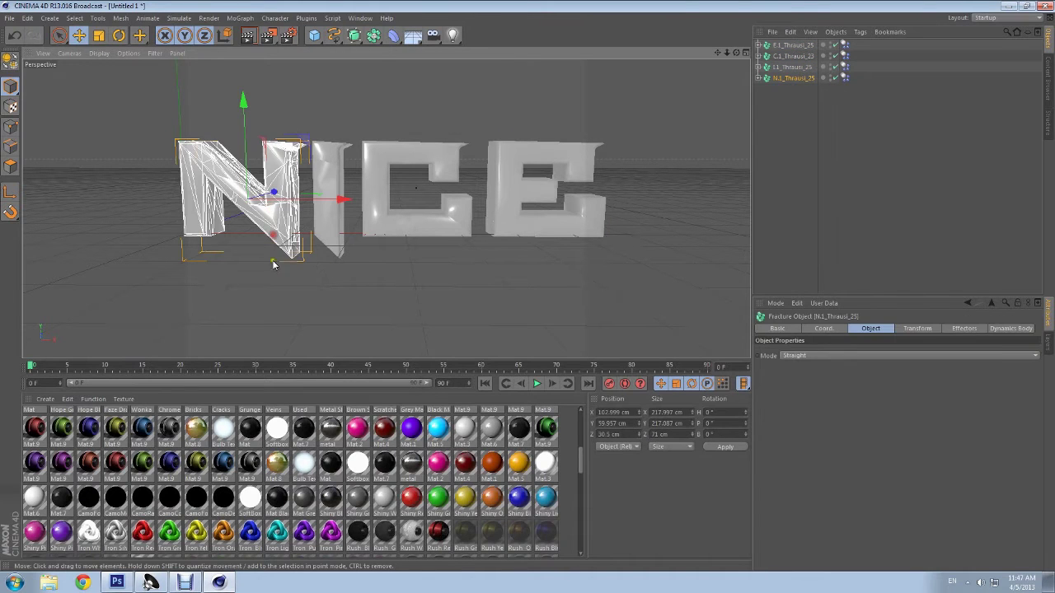
{"action": "left_click", "coordinate": [785, 204]}
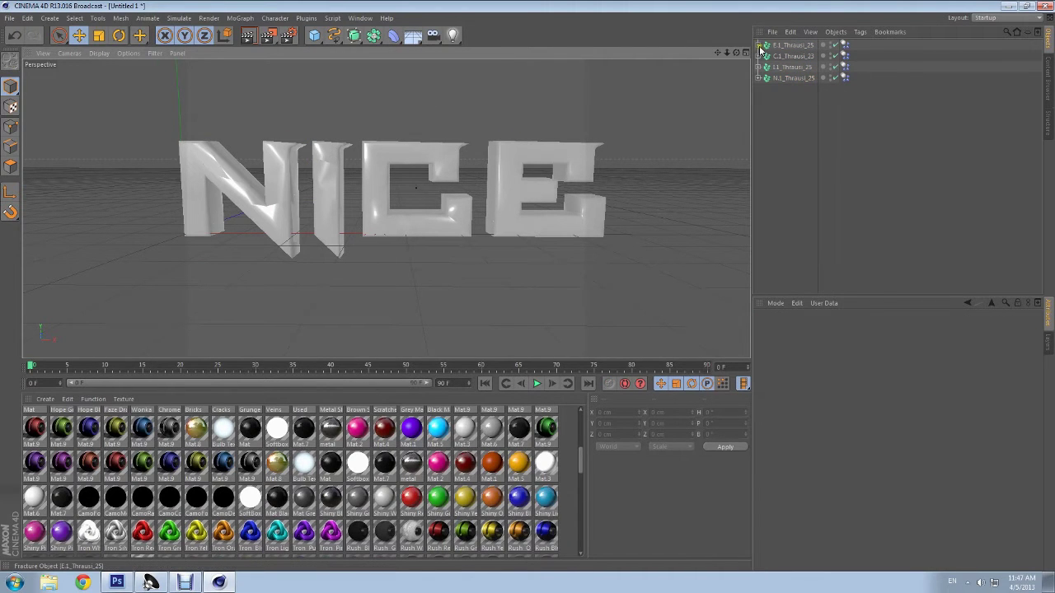
{"action": "left_click", "coordinate": [759, 45]}
{"action": "left_click", "coordinate": [794, 86]}
{"action": "left_click", "coordinate": [792, 188]}
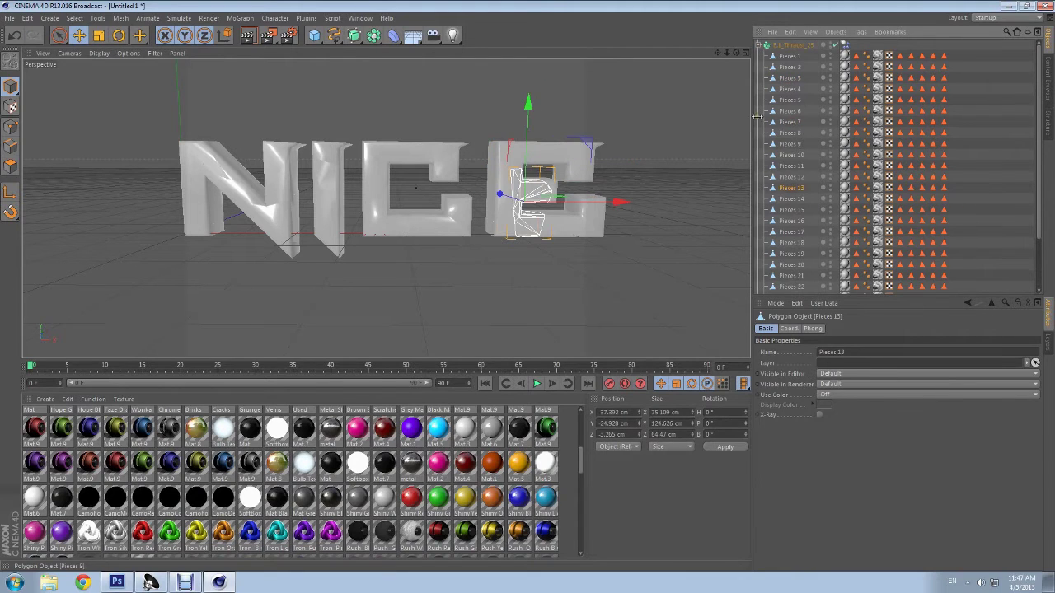
{"action": "left_click", "coordinate": [759, 45]}
{"action": "left_click", "coordinate": [811, 147]}
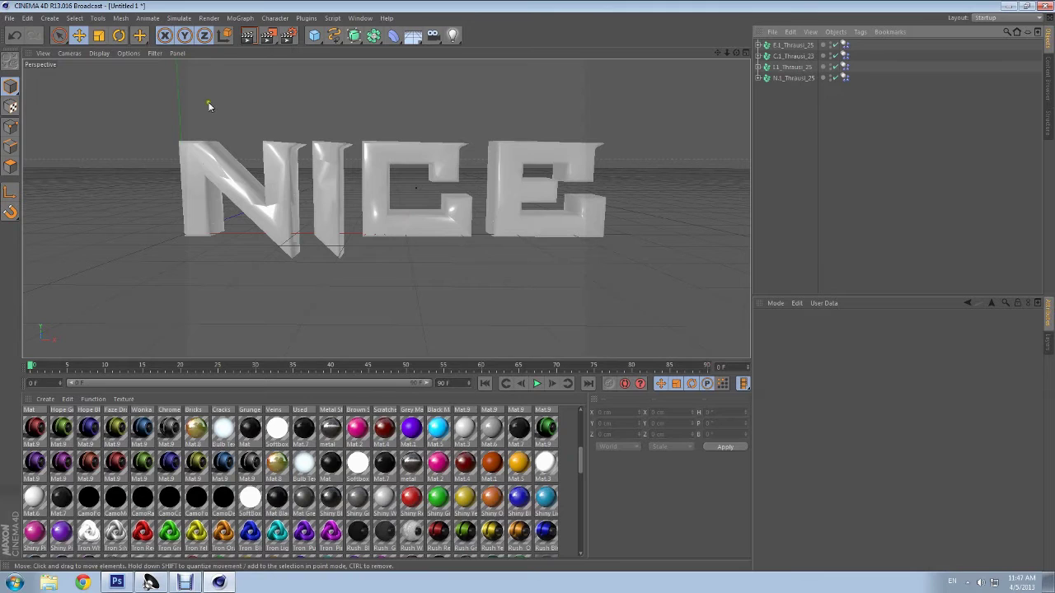
{"action": "left_click", "coordinate": [249, 35]}
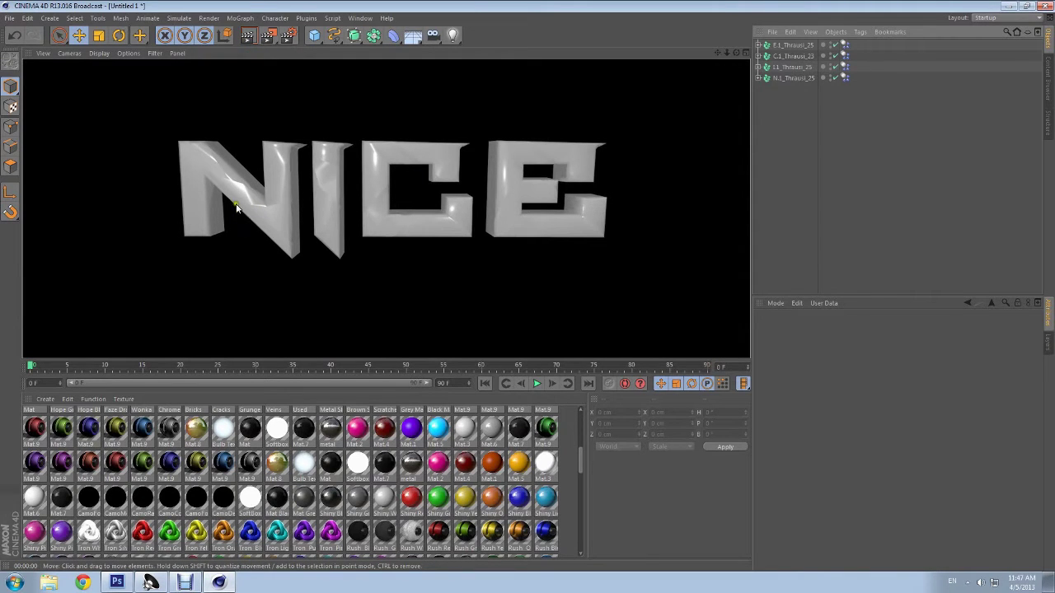
{"action": "left_click", "coordinate": [429, 248]}
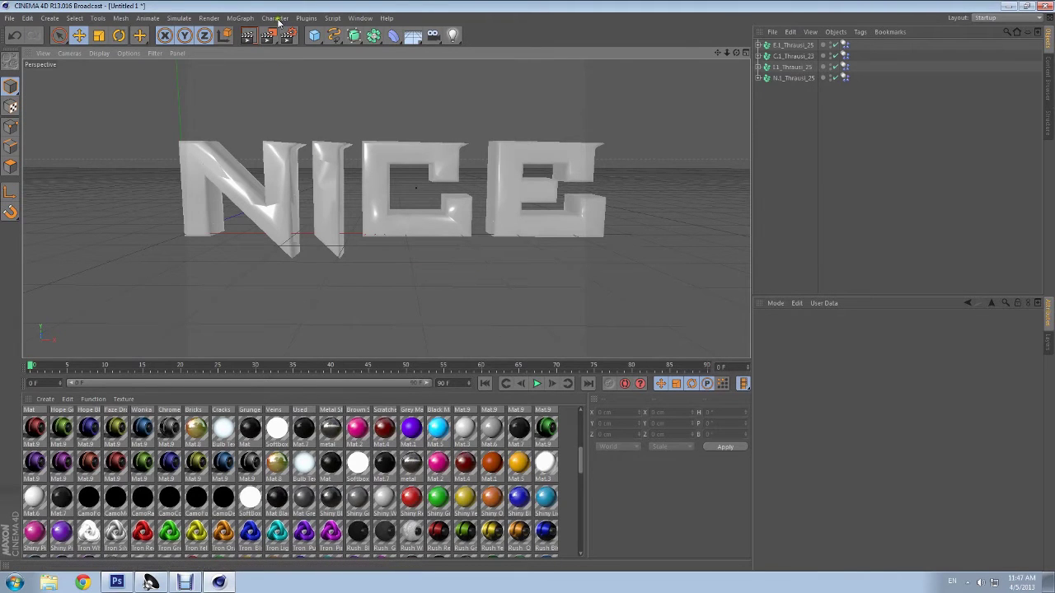
Step: Delete a misplaced Random effector and select all four NICE Fracture objects
{"action": "left_click", "coordinate": [249, 19]}
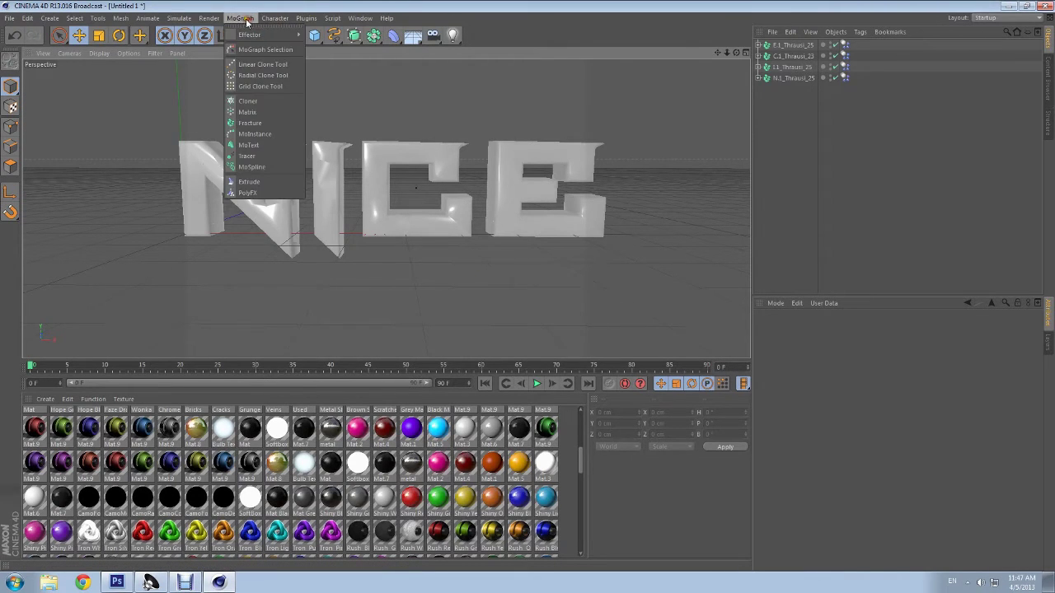
{"action": "mouse_move", "coordinate": [255, 35]}
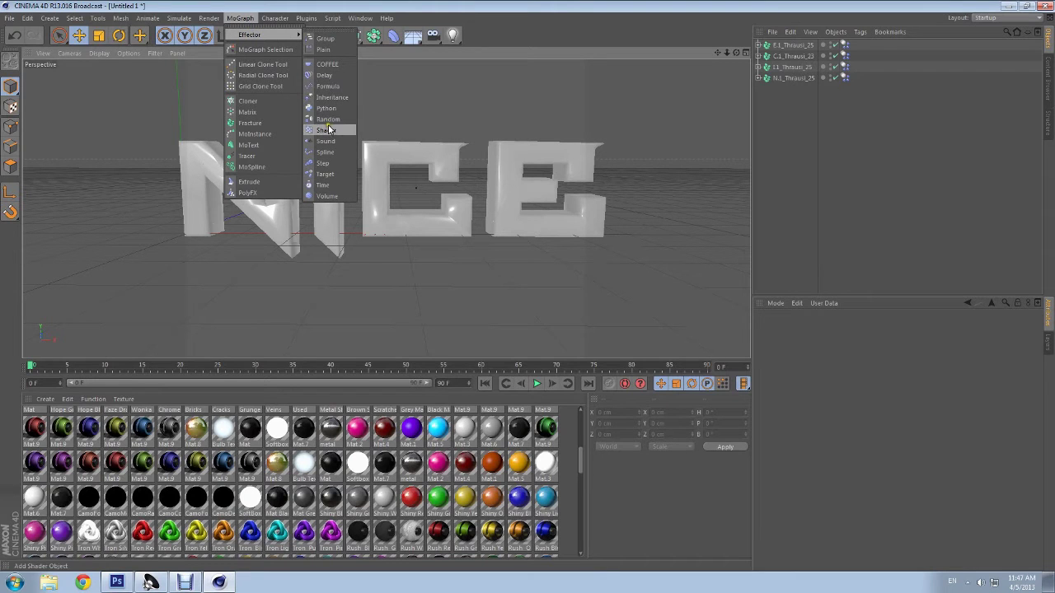
{"action": "left_click", "coordinate": [328, 120]}
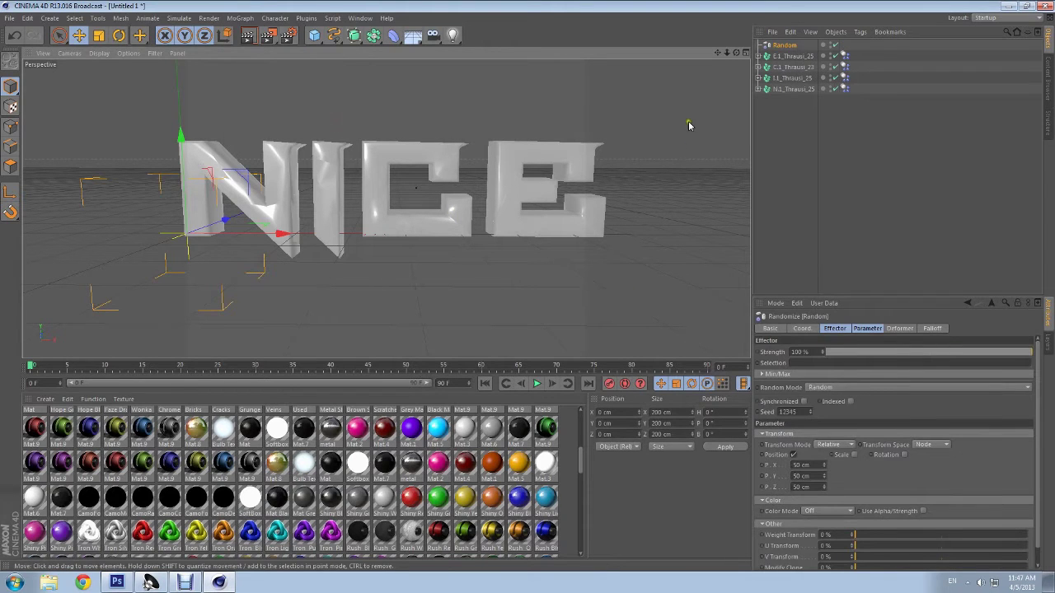
{"action": "left_click", "coordinate": [784, 46]}
{"action": "key", "text": "Delete"}
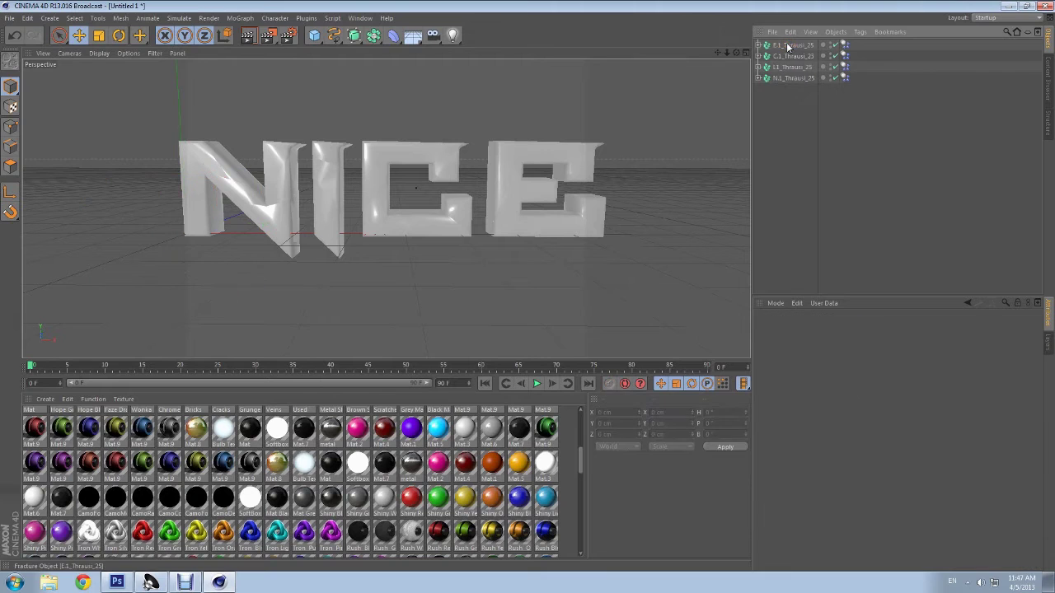
{"action": "left_click", "coordinate": [787, 46]}
{"action": "left_click", "coordinate": [791, 78], "text": "shift"}
Step: Add a Random effector to the four fractures at about 9% strength and test-render
{"action": "left_click", "coordinate": [239, 18]}
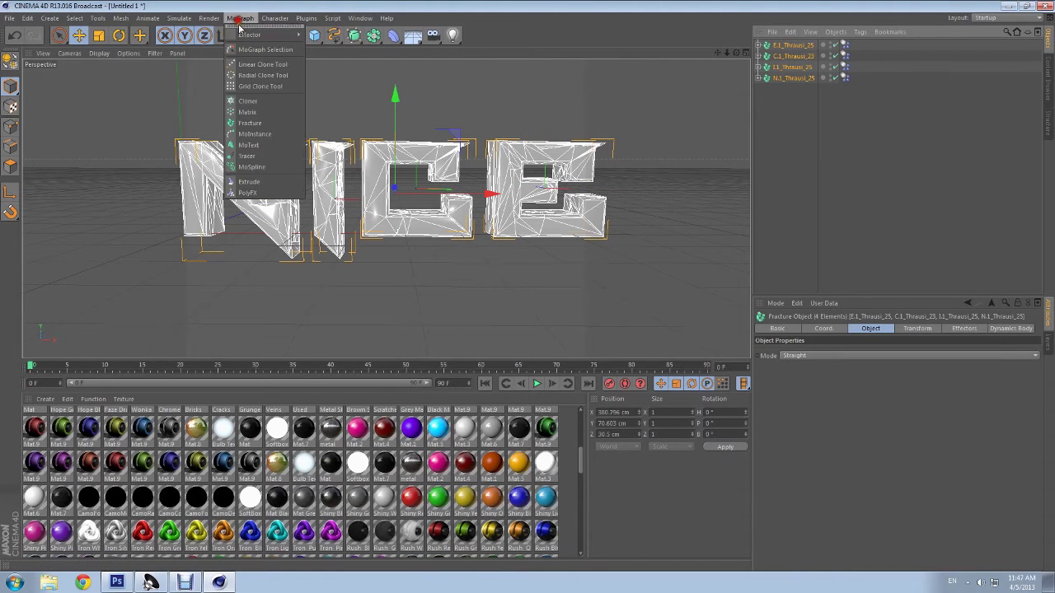
{"action": "left_click", "coordinate": [239, 18]}
{"action": "mouse_move", "coordinate": [250, 35]}
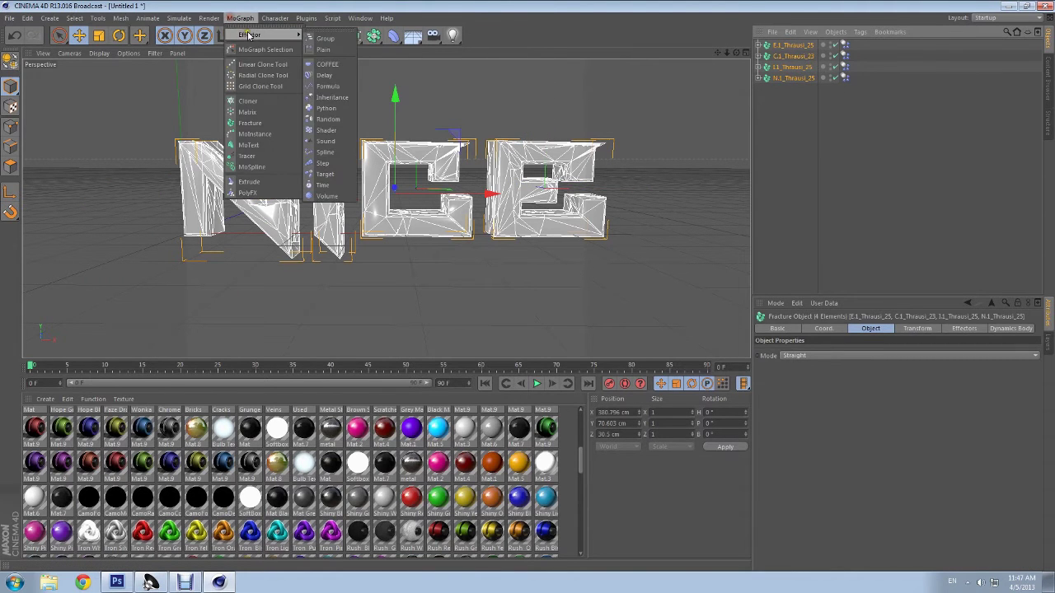
{"action": "left_click", "coordinate": [327, 119]}
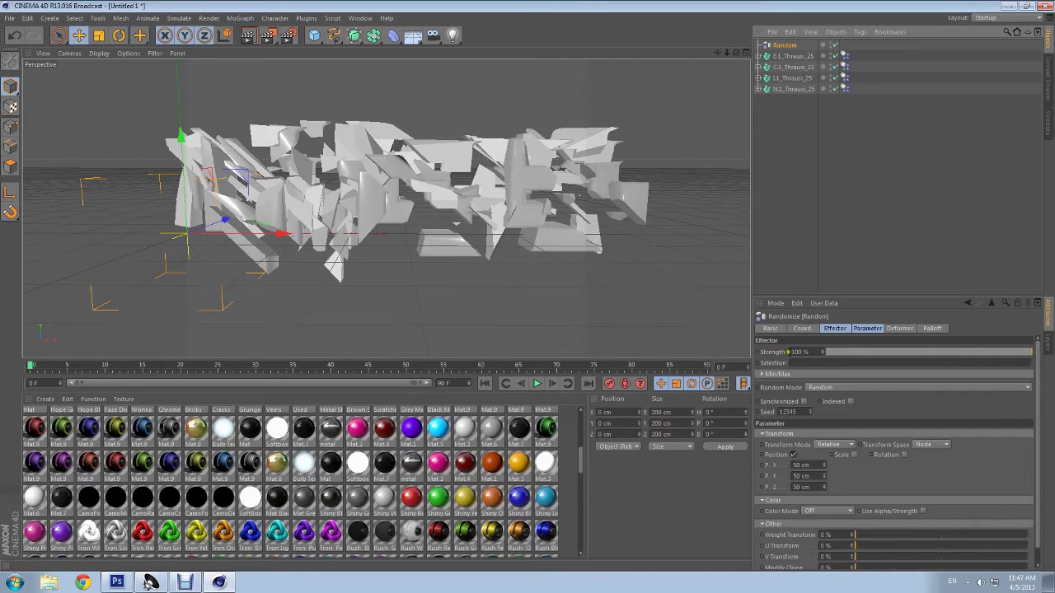
{"action": "left_click_drag", "start_coordinate": [844, 353], "coordinate": [844, 359]}
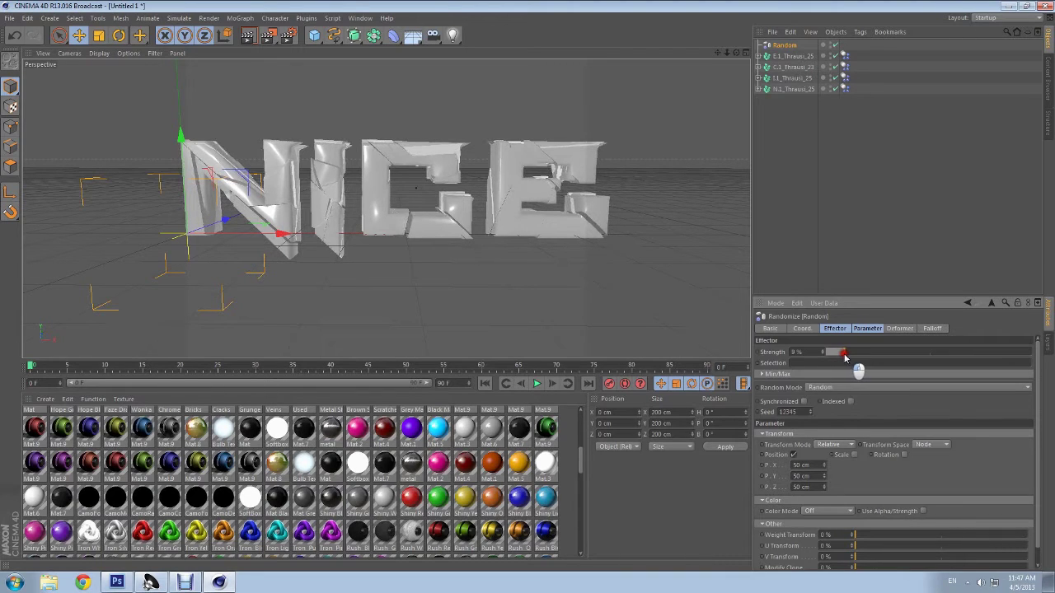
{"action": "left_click", "coordinate": [249, 36]}
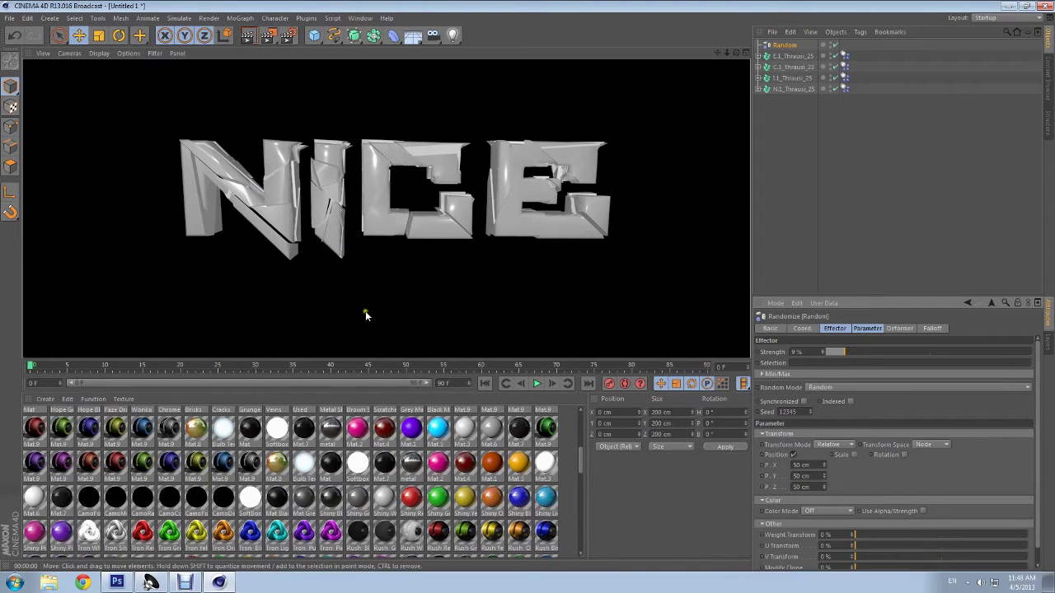
{"action": "left_click", "coordinate": [367, 316]}
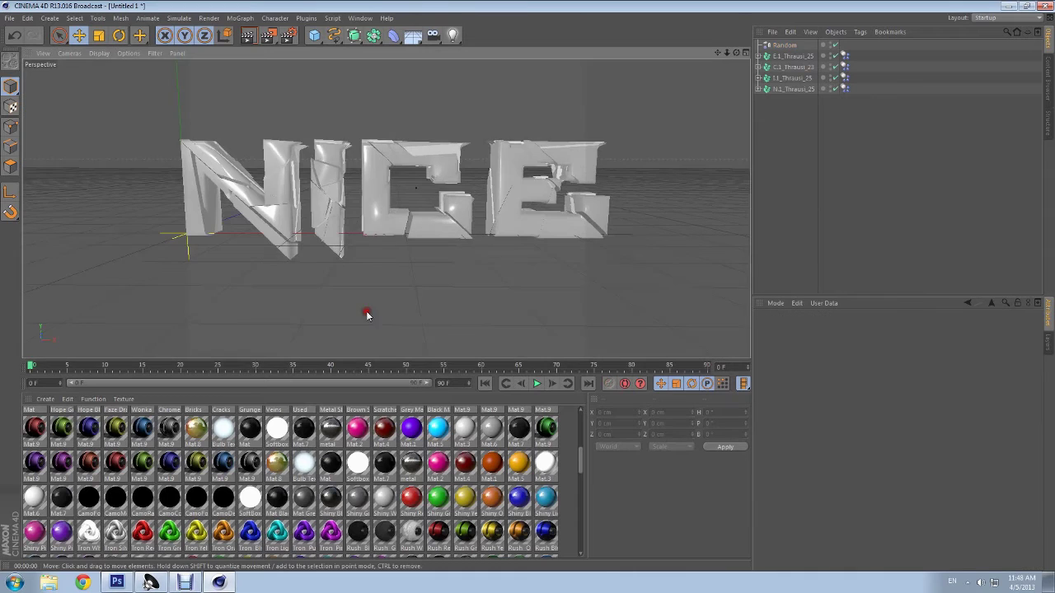
{"action": "left_click", "coordinate": [271, 180]}
{"action": "left_click", "coordinate": [382, 272]}
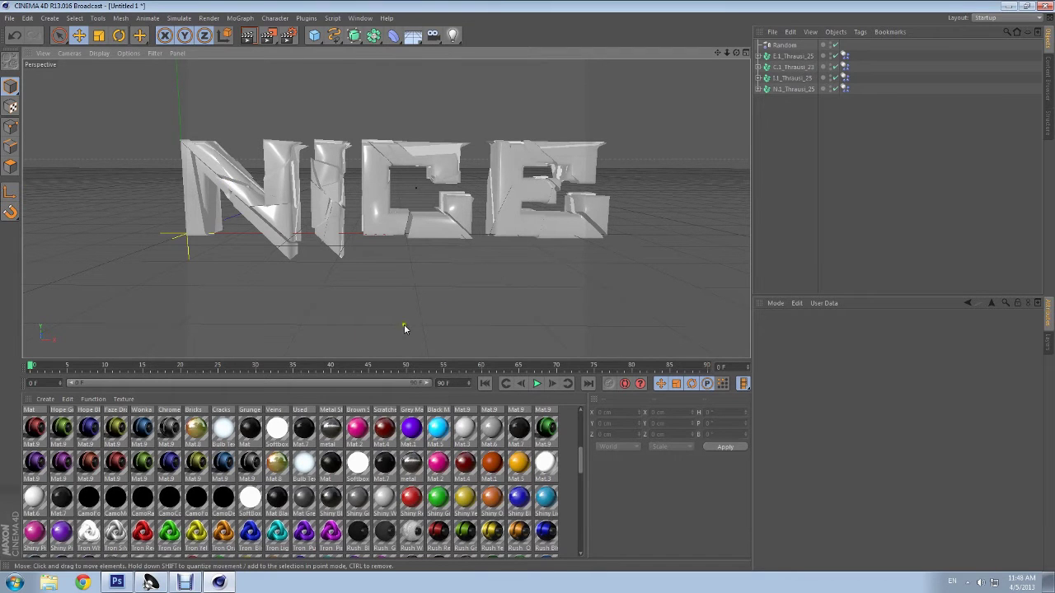
Step: Darken the Cut_InSide material colour to a dark grey
{"action": "scroll", "coordinate": [332, 500], "scroll_direction": "down", "scroll_amount": 5}
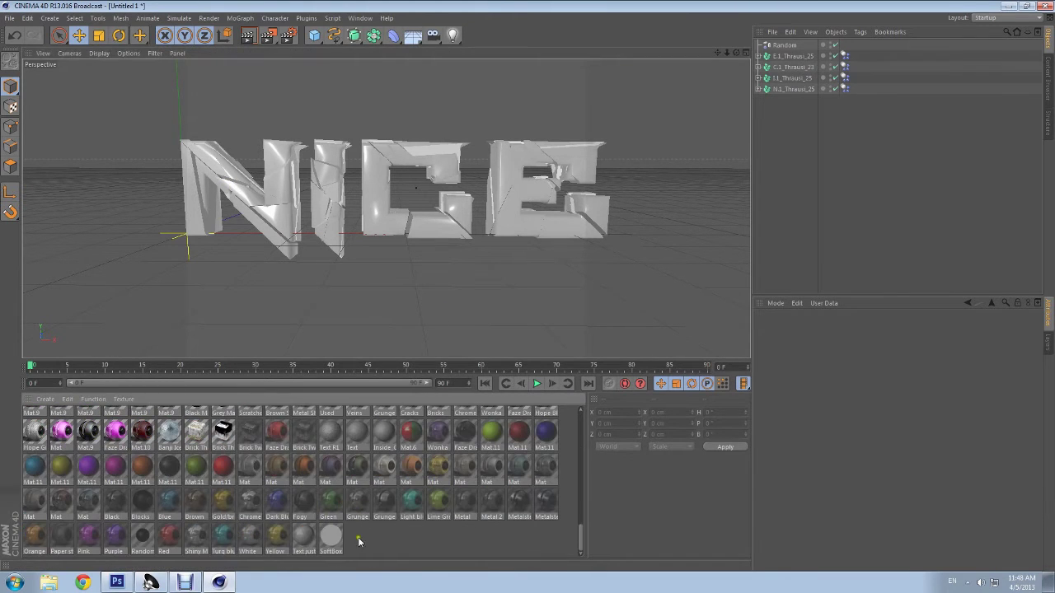
{"action": "scroll", "coordinate": [359, 542], "scroll_direction": "up", "scroll_amount": 5}
{"action": "scroll", "coordinate": [324, 501], "scroll_direction": "up", "scroll_amount": 2}
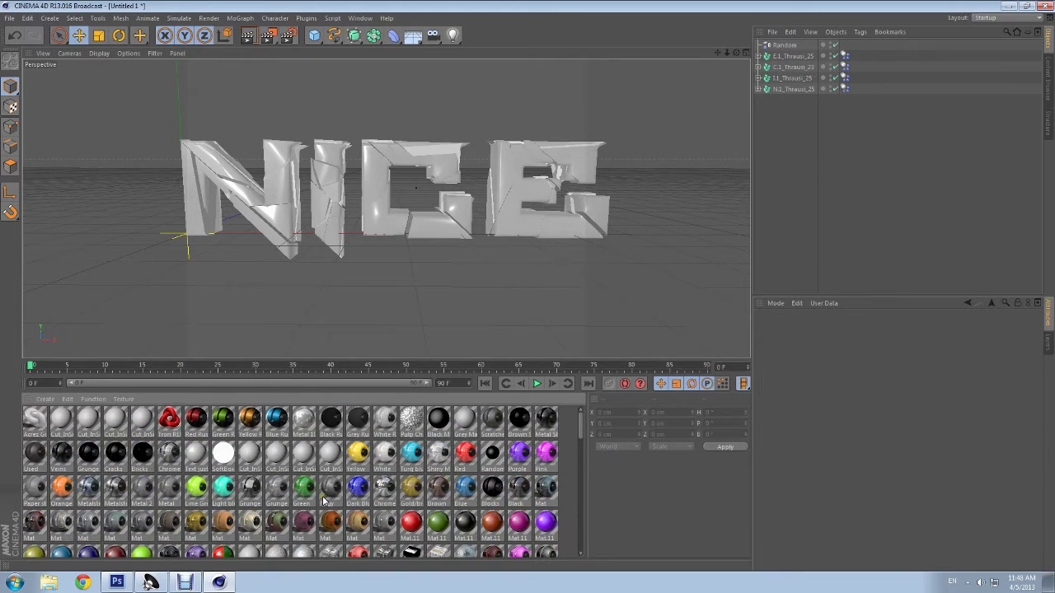
{"action": "left_click", "coordinate": [61, 420]}
{"action": "scroll", "coordinate": [137, 452], "scroll_direction": "down", "scroll_amount": 2}
{"action": "scroll", "coordinate": [138, 451], "scroll_direction": "up", "scroll_amount": 2}
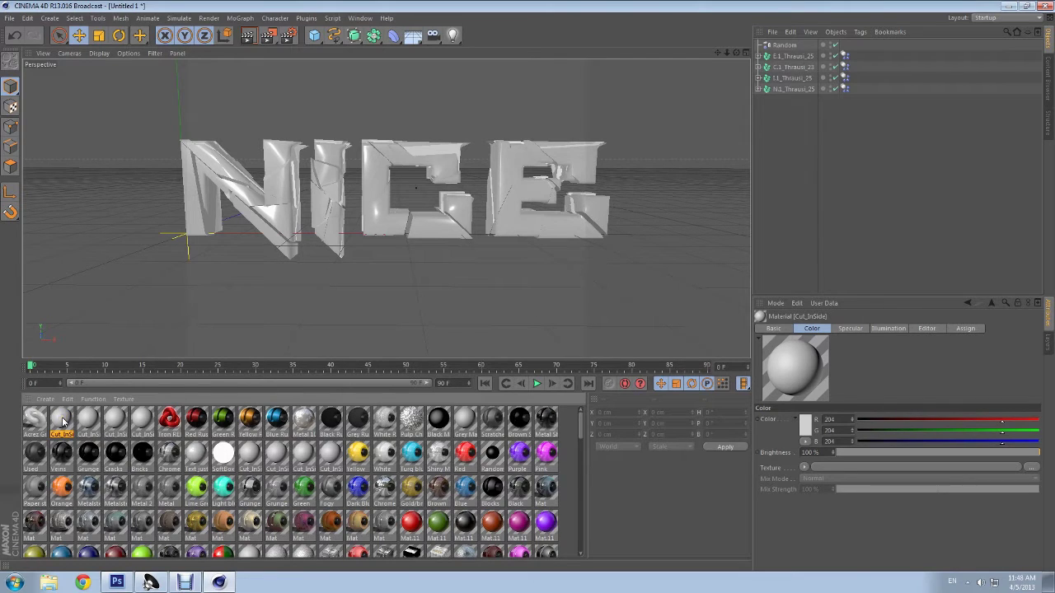
{"action": "double_click", "coordinate": [64, 422]}
{"action": "left_click_drag", "start_coordinate": [242, 74], "coordinate": [585, 225]}
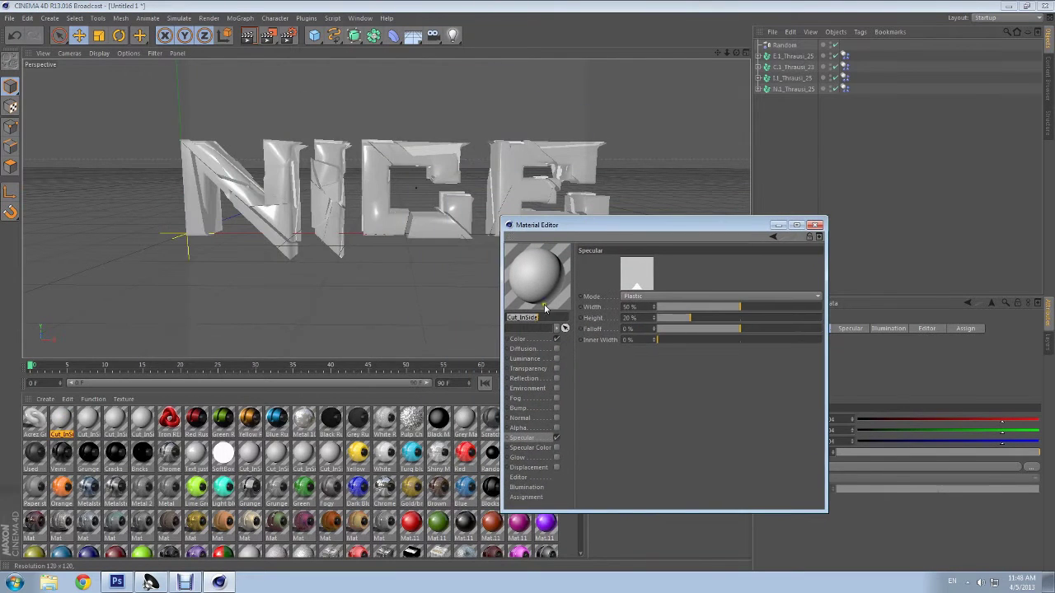
{"action": "left_click", "coordinate": [515, 338]}
{"action": "left_click", "coordinate": [632, 273]}
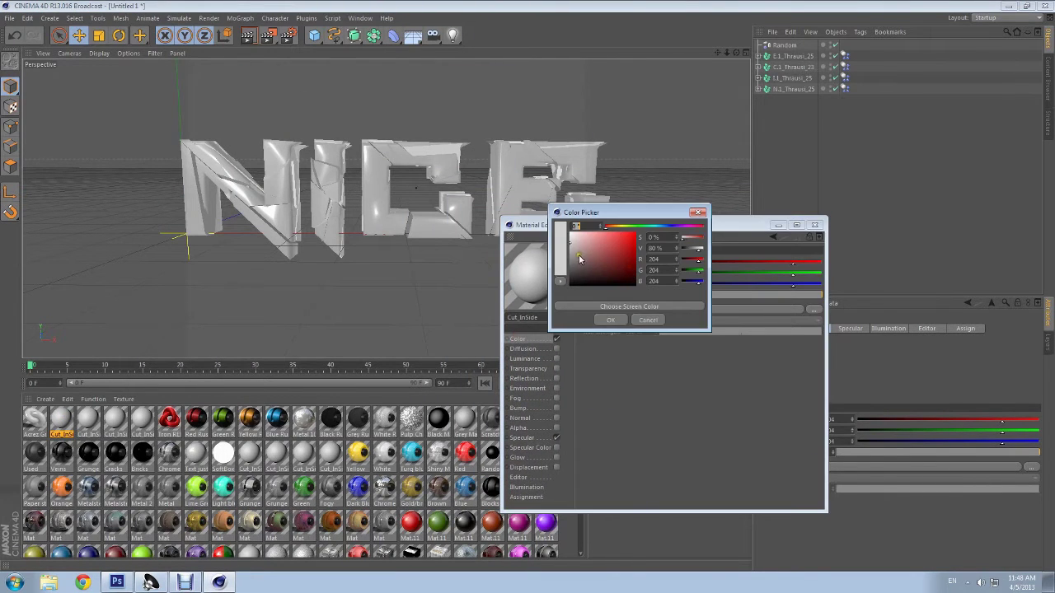
{"action": "left_click_drag", "start_coordinate": [561, 239], "coordinate": [569, 284]}
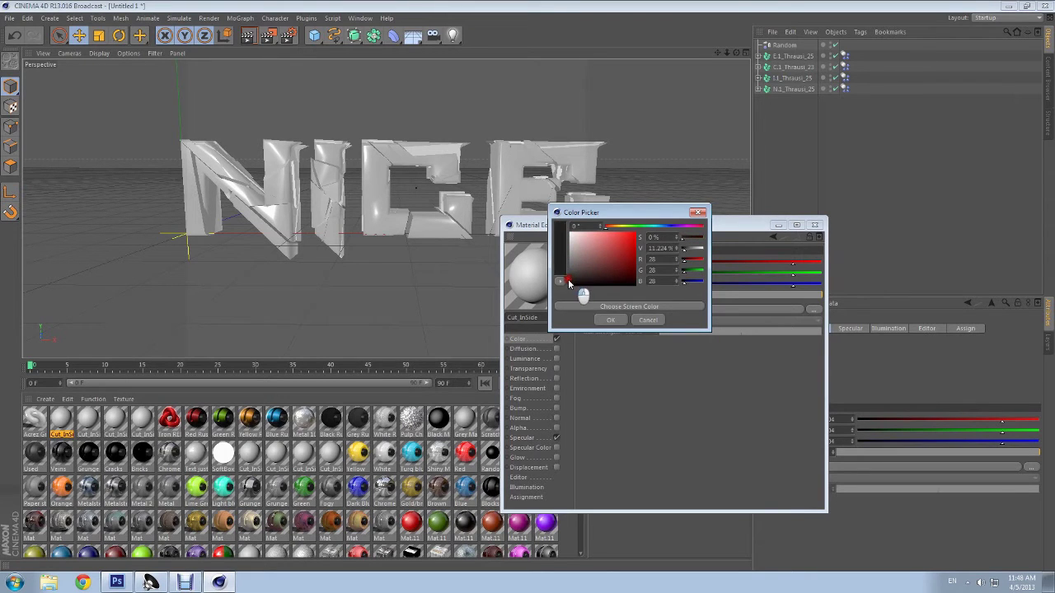
{"action": "left_click", "coordinate": [606, 320]}
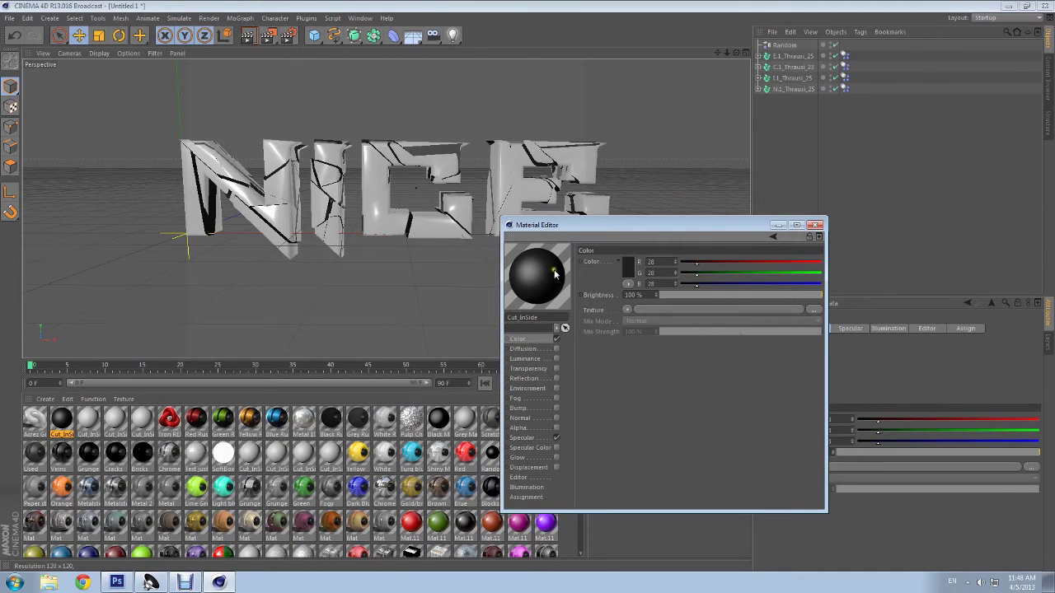
Step: Change the Cut_InSide colour to a grey of RGB 67 and test-render
{"action": "left_click", "coordinate": [630, 270]}
{"action": "left_click", "coordinate": [570, 274]}
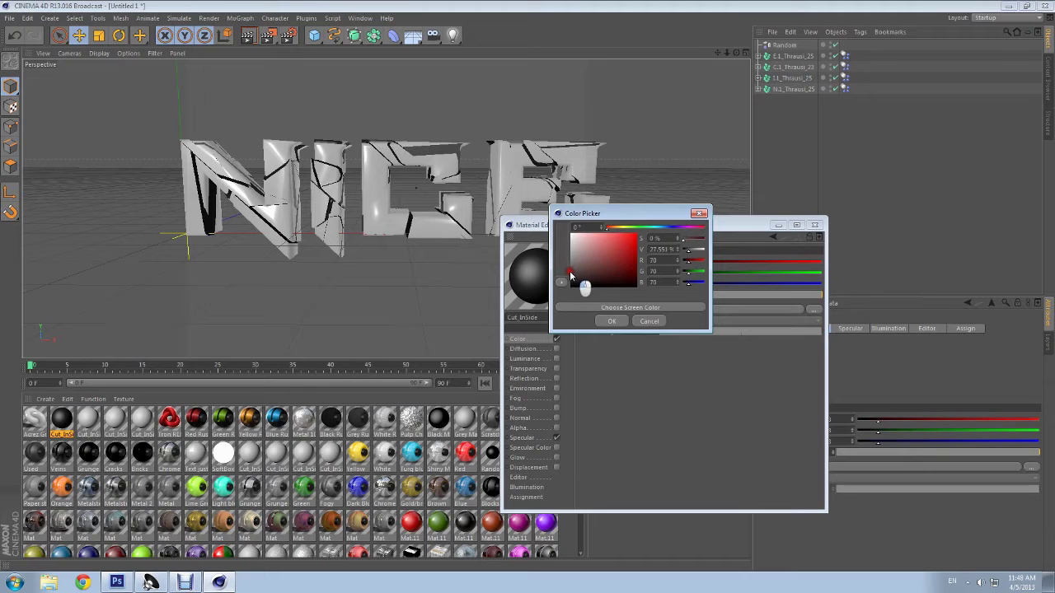
{"action": "left_click", "coordinate": [609, 321]}
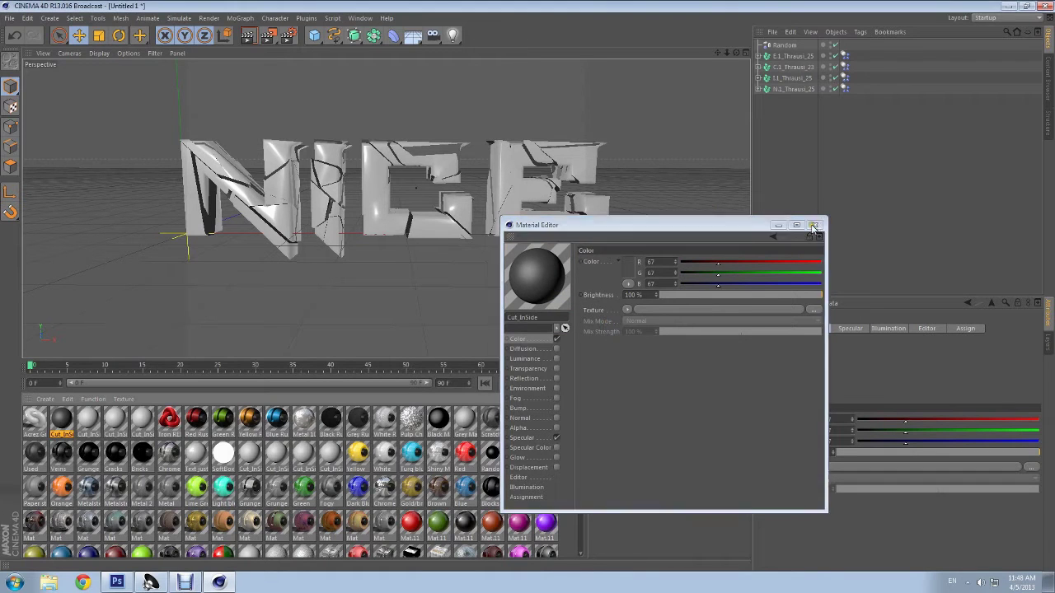
{"action": "left_click", "coordinate": [816, 225]}
{"action": "left_click", "coordinate": [256, 37]}
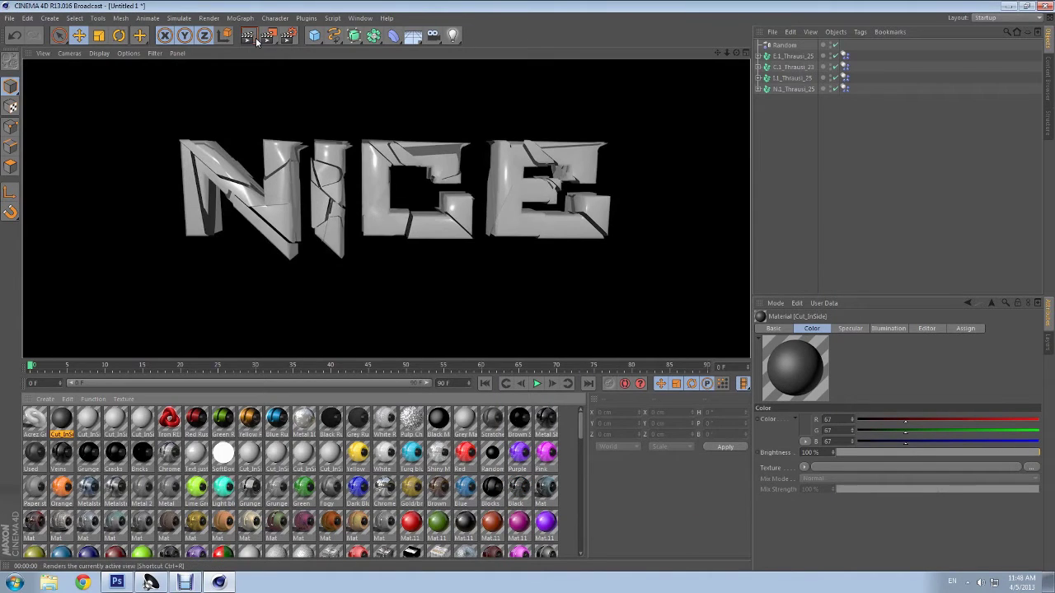
{"action": "left_click", "coordinate": [301, 252]}
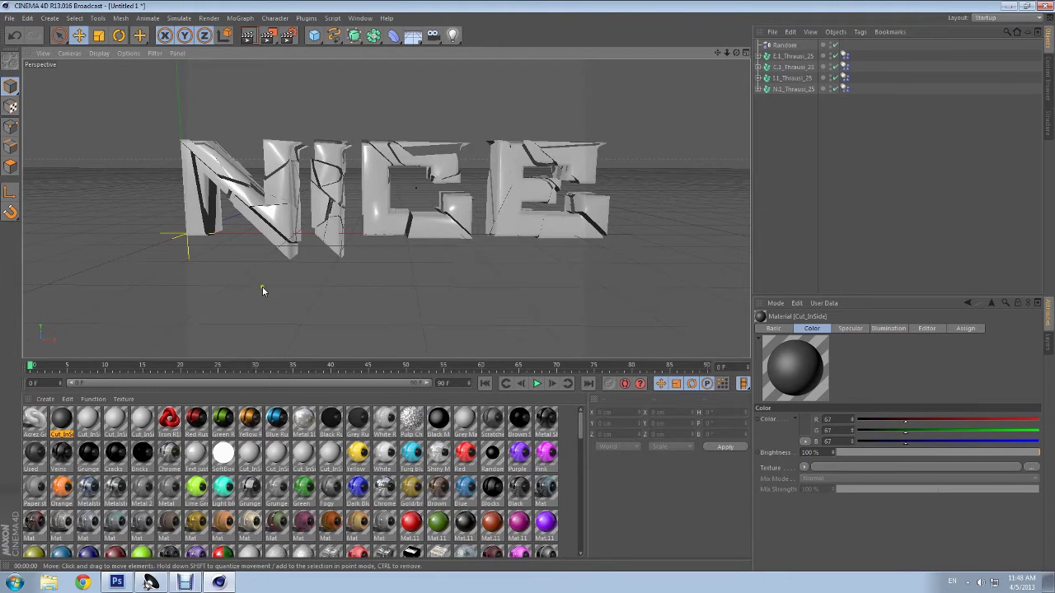
Step: Give Cut_InSide a new dark grey and test-render it with transparency enabled
{"action": "double_click", "coordinate": [70, 421]}
{"action": "left_click", "coordinate": [286, 118]}
{"action": "left_click", "coordinate": [227, 124]}
{"action": "left_click", "coordinate": [266, 170]}
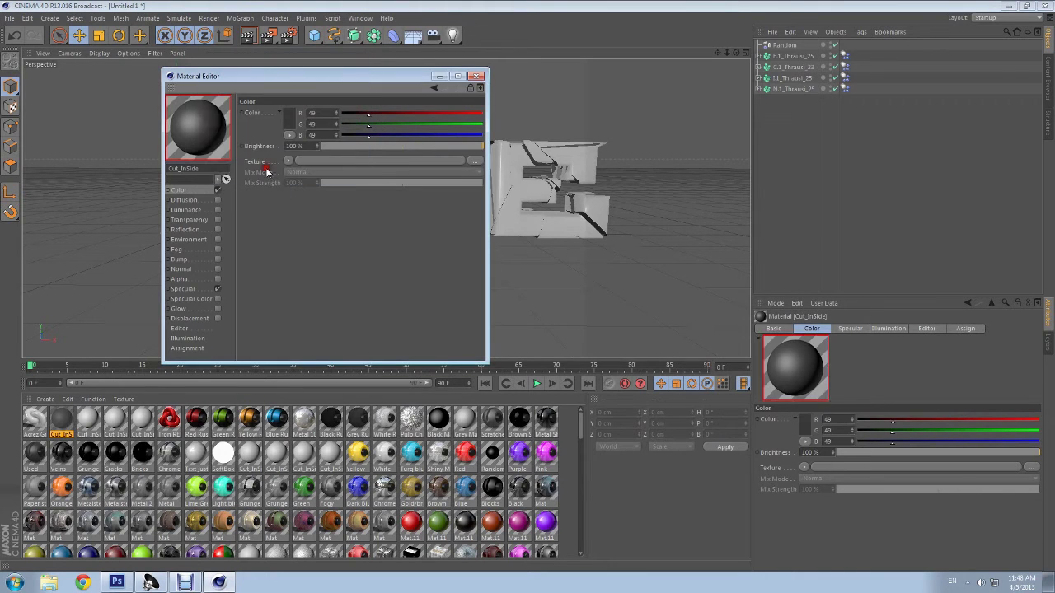
{"action": "mouse_move", "coordinate": [245, 76]}
{"action": "left_mouse_down"}
{"action": "mouse_move", "coordinate": [635, 191]}
{"action": "mouse_move", "coordinate": [651, 149]}
{"action": "left_mouse_up"}
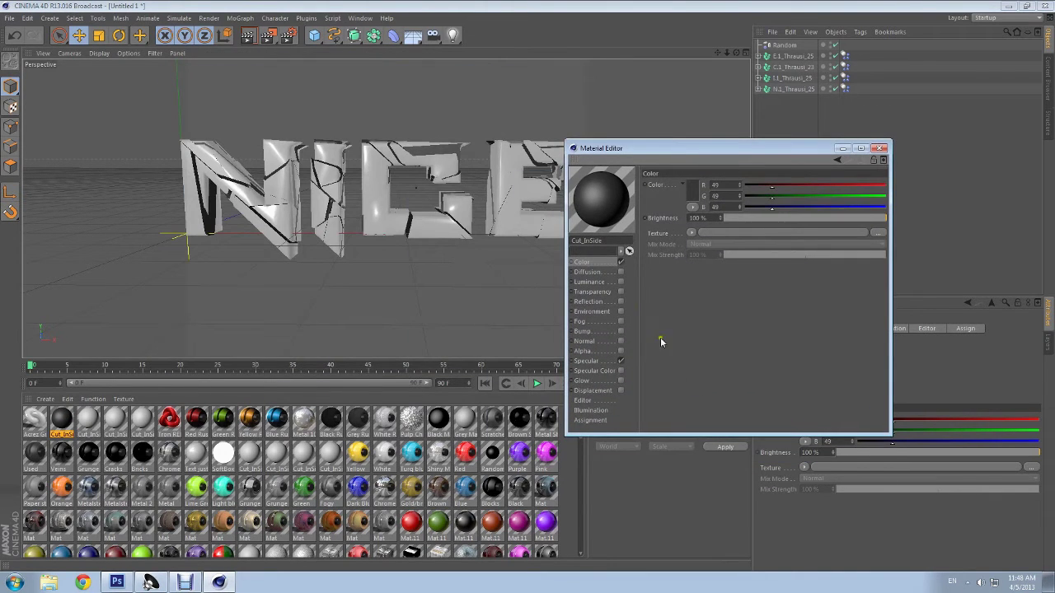
{"action": "left_click", "coordinate": [590, 283]}
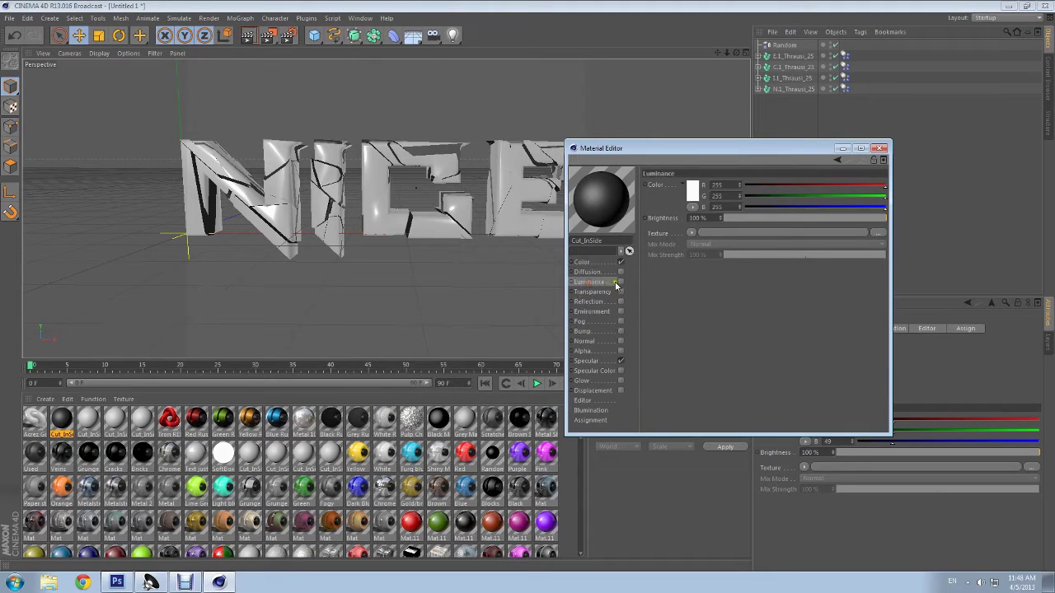
{"action": "left_click", "coordinate": [620, 282]}
{"action": "left_click", "coordinate": [620, 282]}
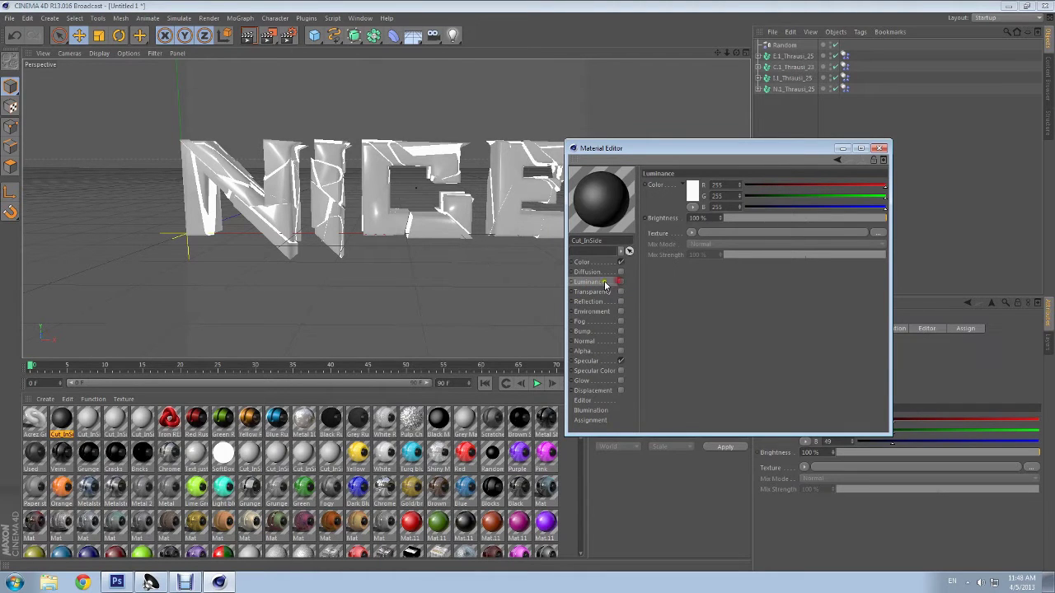
{"action": "left_click", "coordinate": [585, 273]}
{"action": "left_click", "coordinate": [590, 292]}
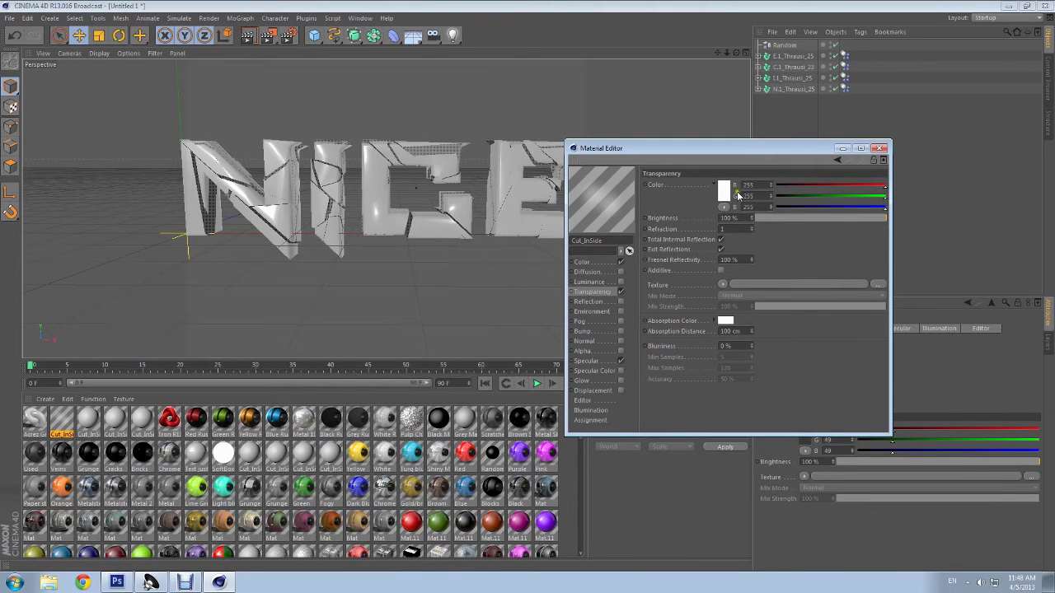
{"action": "left_click", "coordinate": [259, 39]}
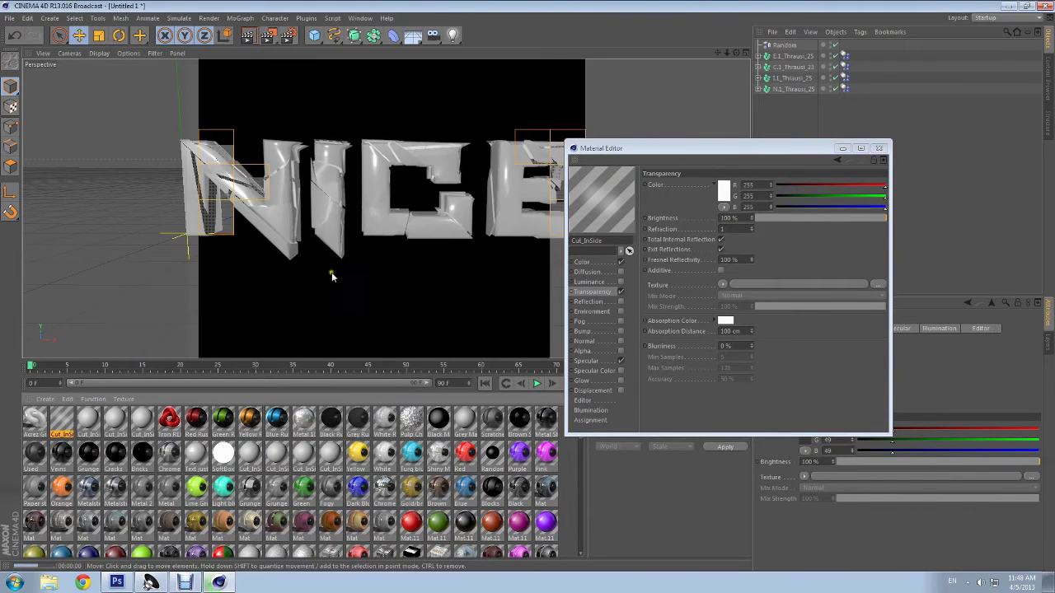
{"action": "left_click", "coordinate": [370, 312]}
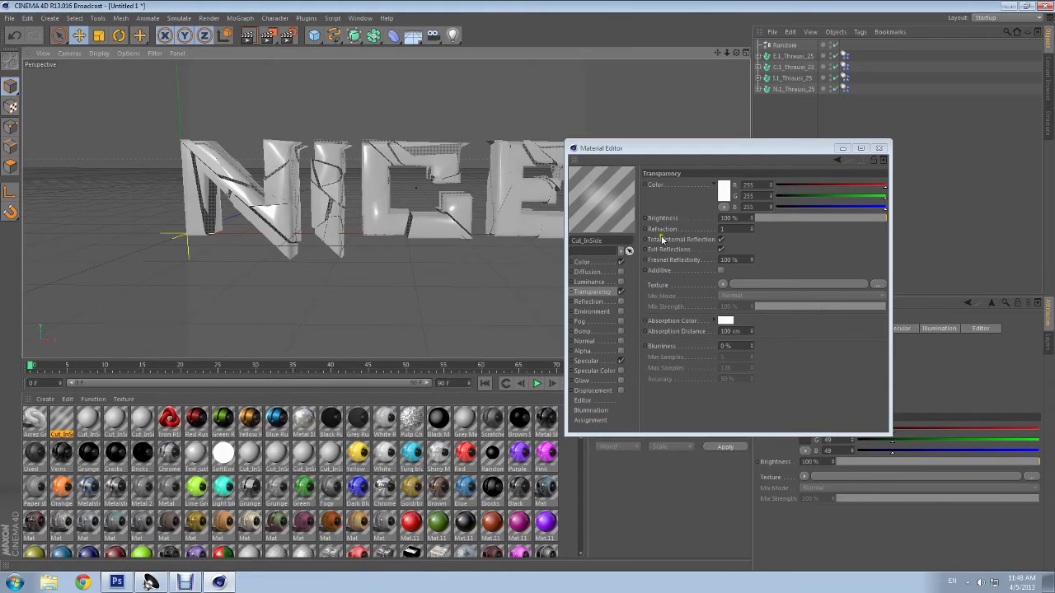
Step: Disable transparency, set Cut_InSide reflection to a faint 6%, and test-render the text
{"action": "left_click", "coordinate": [621, 292]}
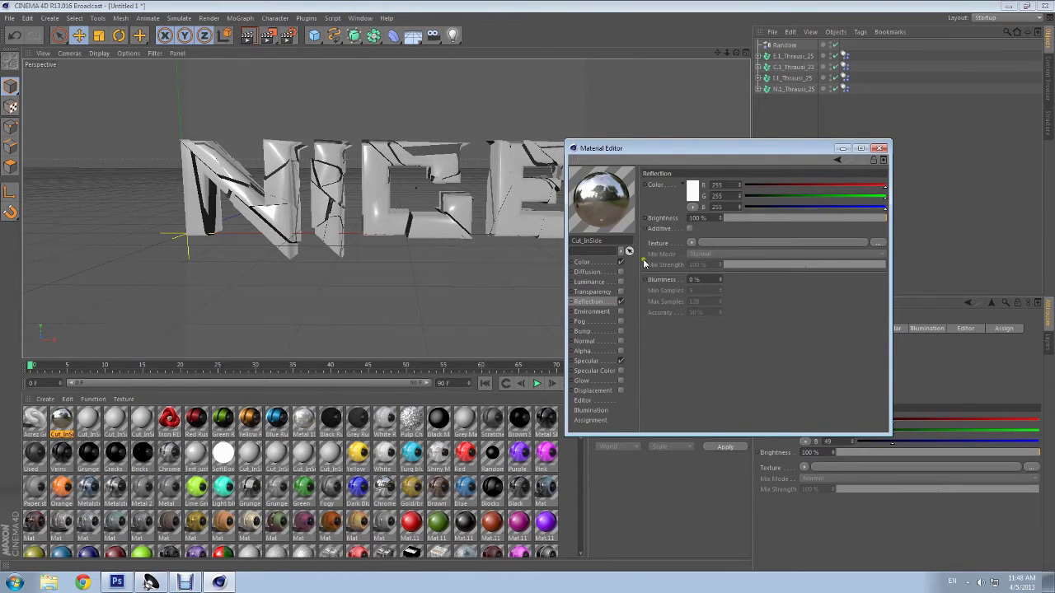
{"action": "left_click_drag", "start_coordinate": [736, 219], "coordinate": [740, 219]}
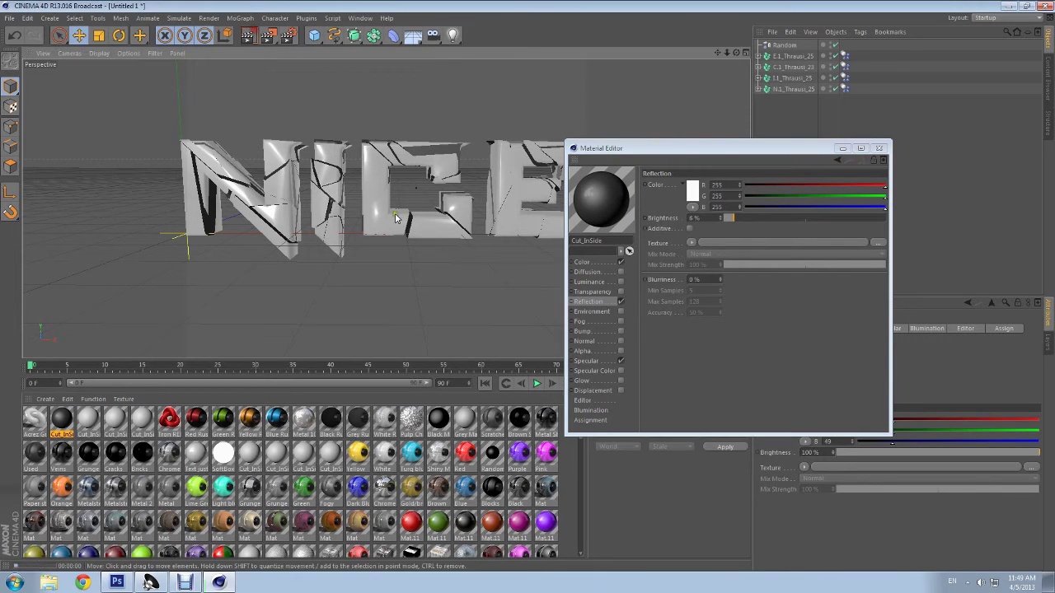
{"action": "key", "text": "ctrl+r"}
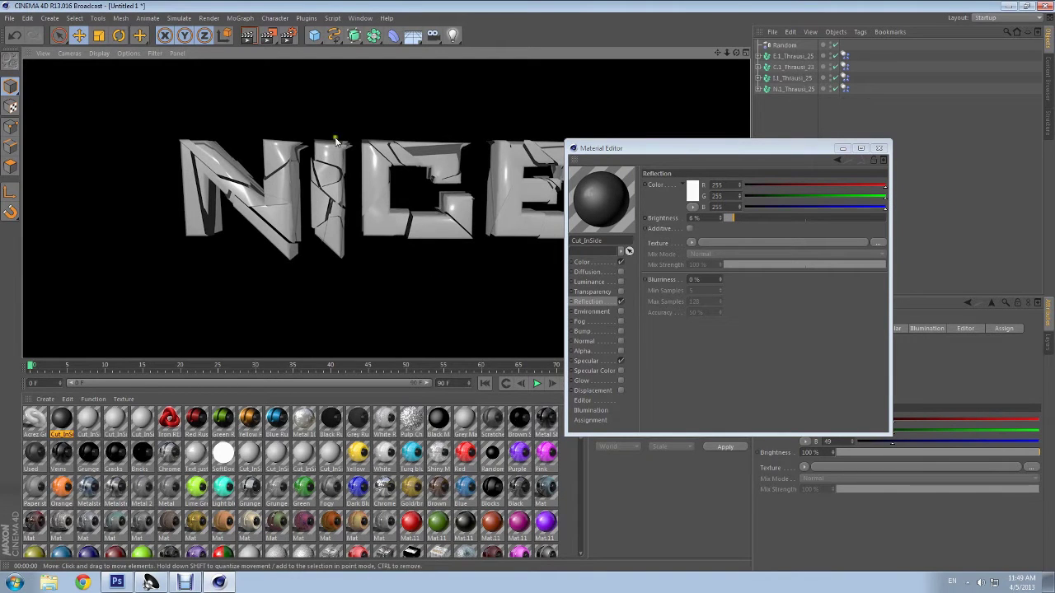
{"action": "left_click", "coordinate": [437, 285]}
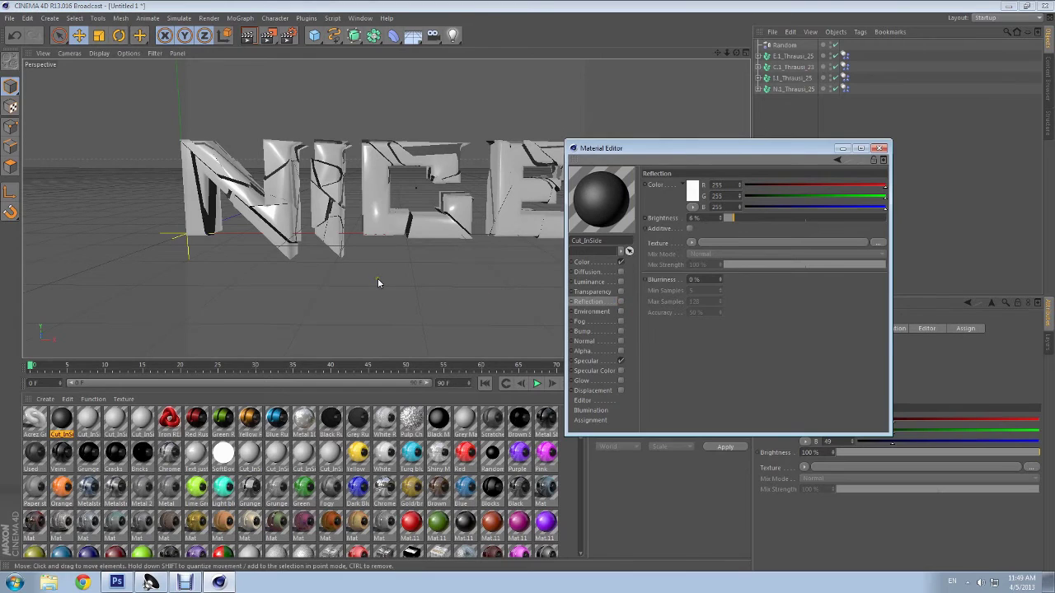
{"action": "left_click", "coordinate": [879, 148]}
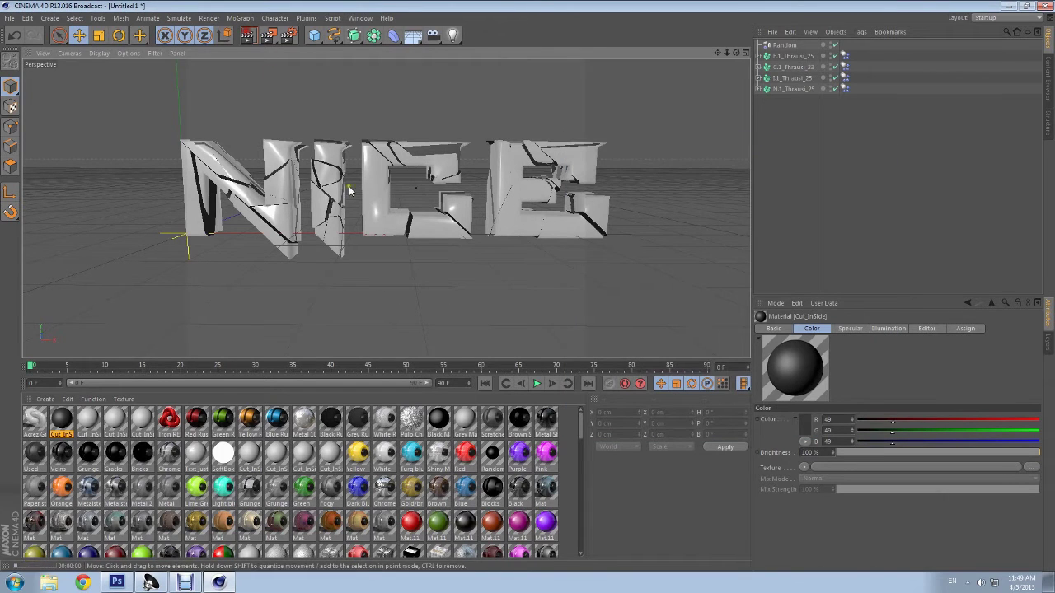
{"action": "key", "text": "ctrl+r"}
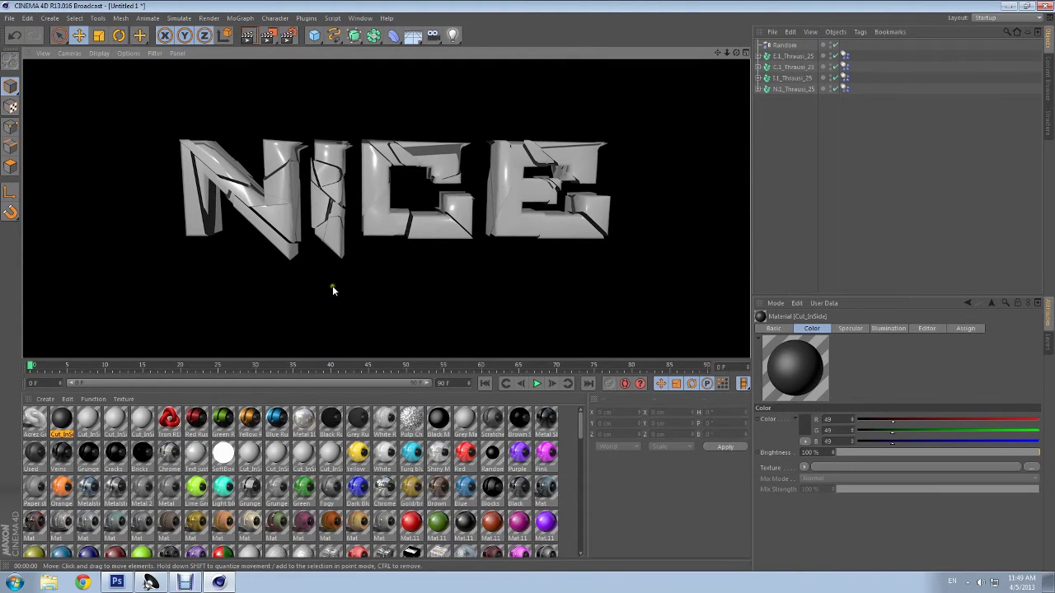
{"action": "left_click", "coordinate": [332, 290]}
{"action": "left_click_drag", "start_coordinate": [717, 52], "coordinate": [704, 69]}
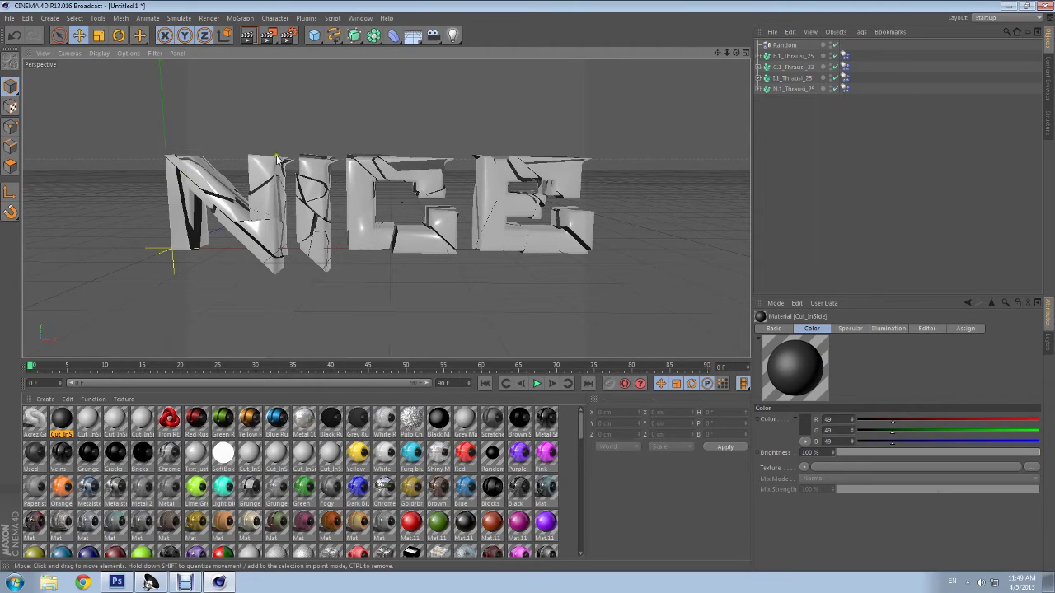
Step: Add an omni light in front of the text at 35% intensity
{"action": "left_click", "coordinate": [452, 36]}
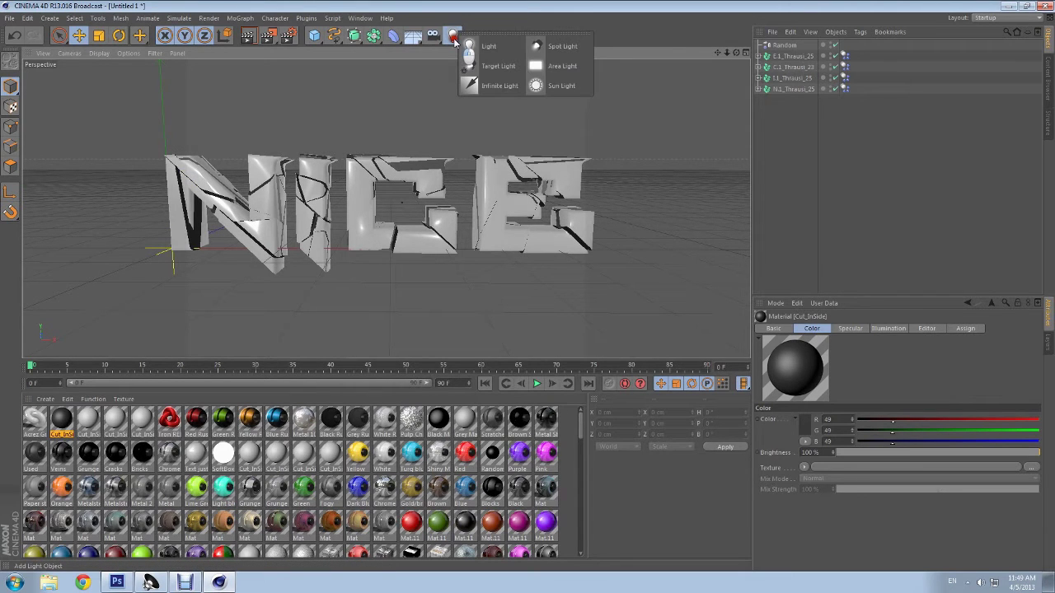
{"action": "left_click", "coordinate": [488, 46]}
{"action": "mouse_move", "coordinate": [211, 231]}
{"action": "left_mouse_down"}
{"action": "mouse_move", "coordinate": [165, 311]}
{"action": "mouse_move", "coordinate": [376, 272]}
{"action": "left_mouse_up"}
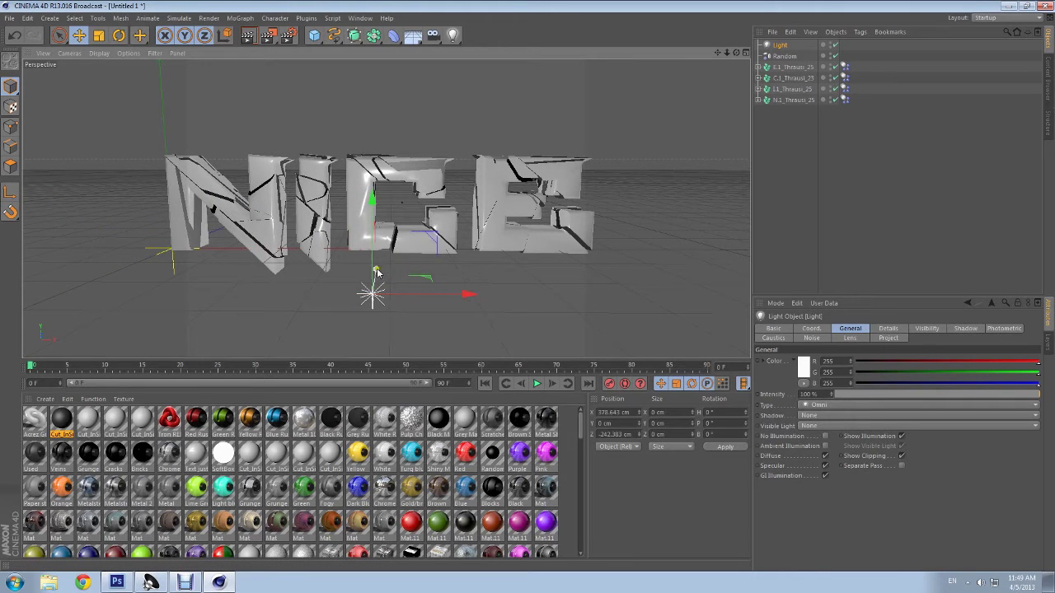
{"action": "scroll", "coordinate": [376, 272], "scroll_direction": "down", "scroll_amount": 2}
{"action": "scroll", "coordinate": [379, 274], "scroll_direction": "down", "scroll_amount": 2}
{"action": "left_click_drag", "start_coordinate": [381, 273], "coordinate": [375, 330]}
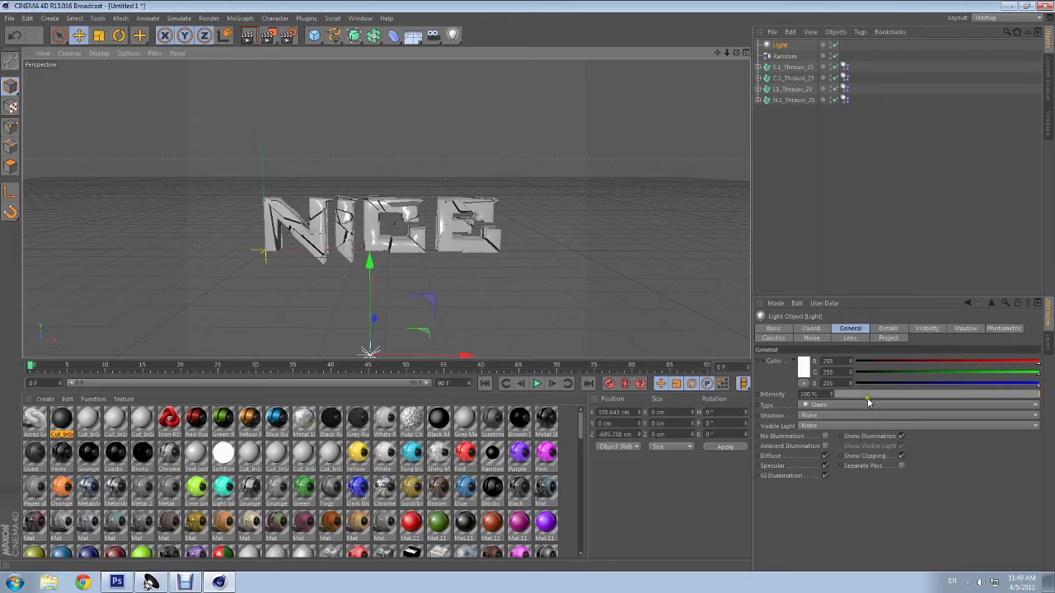
{"action": "left_click_drag", "start_coordinate": [867, 402], "coordinate": [908, 390]}
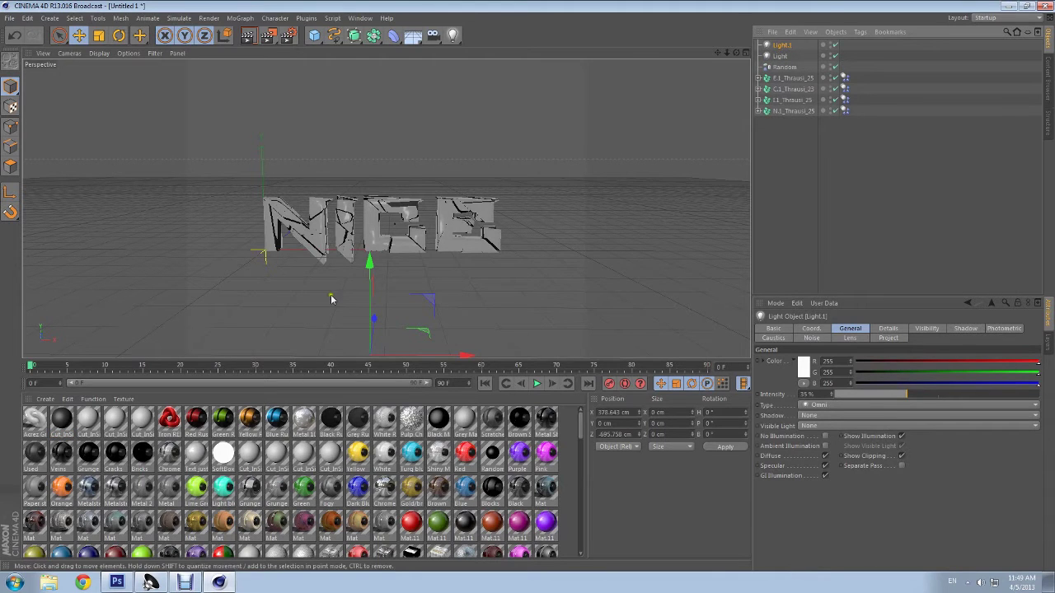
Step: Position the second light high above and behind the text, then test-render
{"action": "left_click_drag", "start_coordinate": [369, 261], "coordinate": [398, 87]}
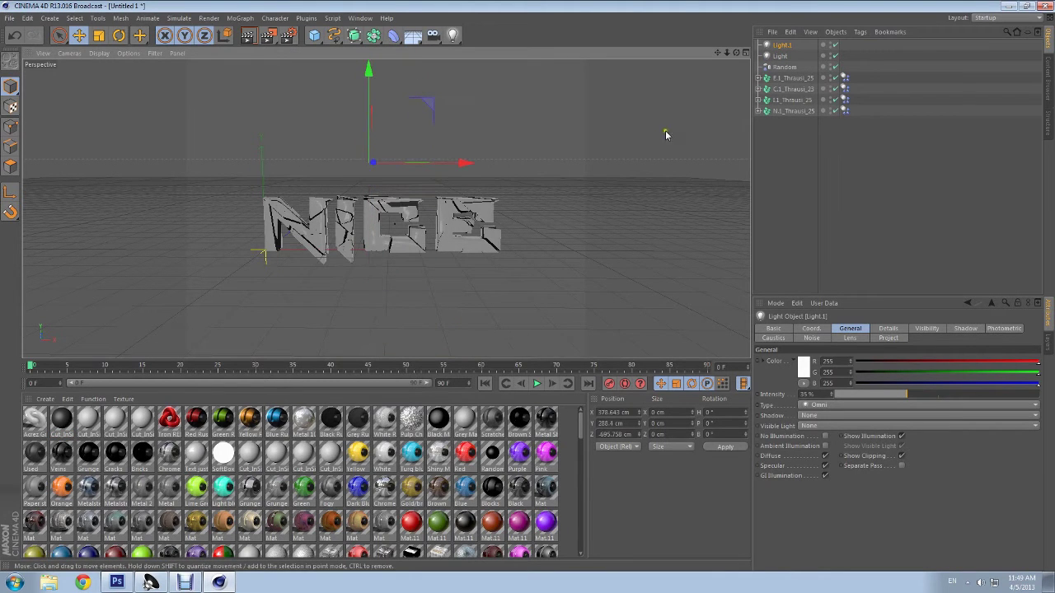
{"action": "left_click_drag", "start_coordinate": [736, 53], "coordinate": [377, 102]}
{"action": "left_click_drag", "start_coordinate": [233, 170], "coordinate": [518, 175]}
{"action": "left_click_drag", "start_coordinate": [735, 53], "coordinate": [357, 7]}
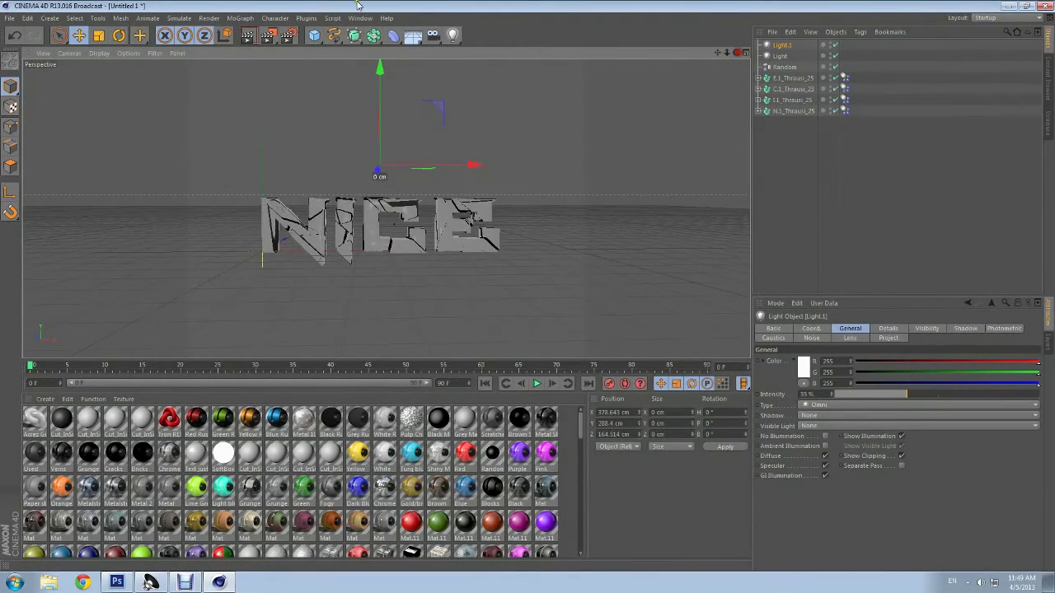
{"action": "left_click", "coordinate": [248, 35]}
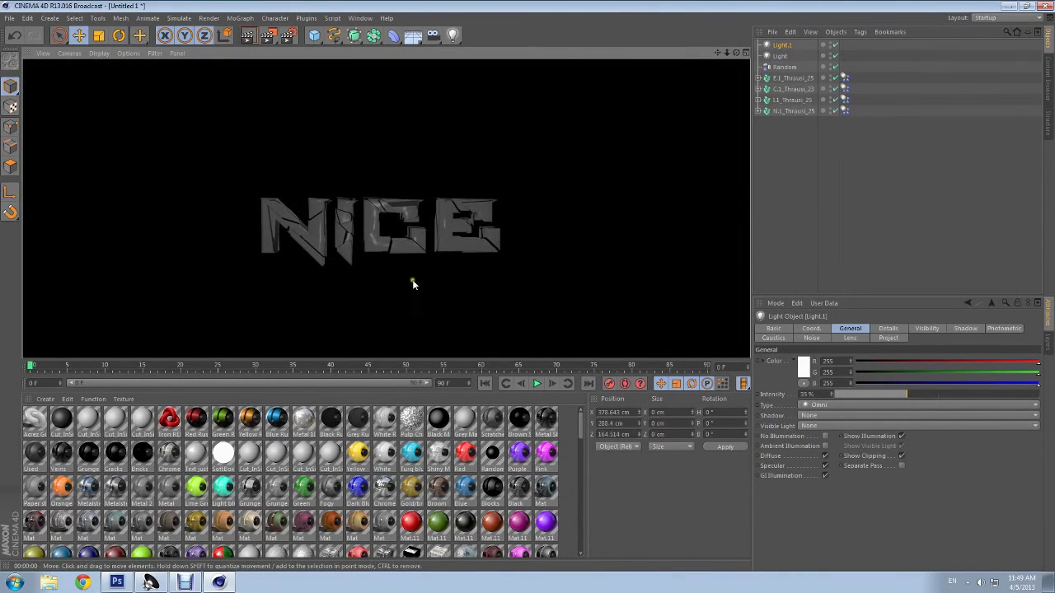
{"action": "left_click", "coordinate": [408, 282]}
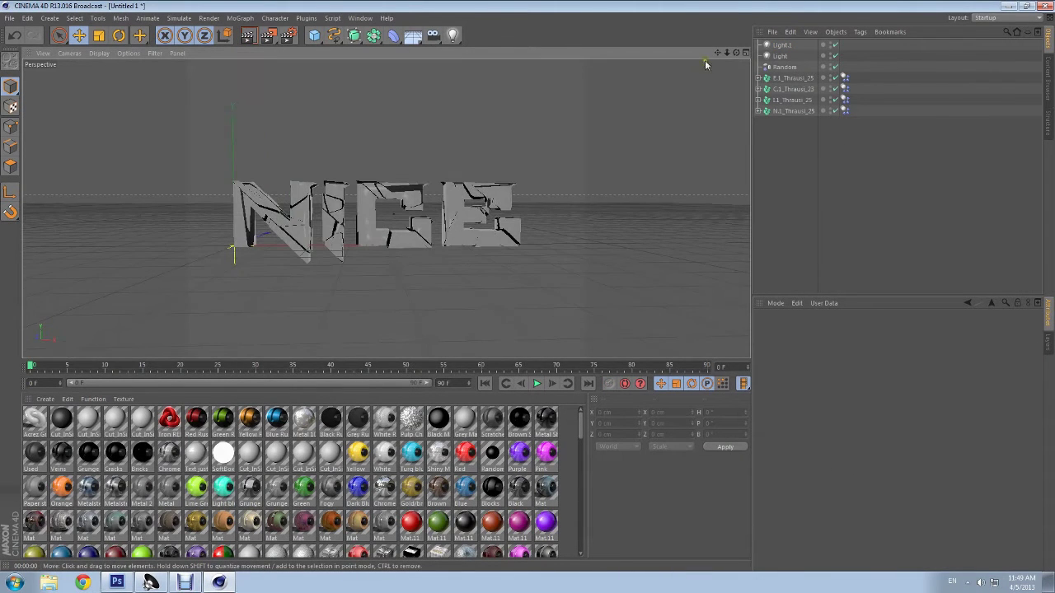
Step: Raise the front light's intensity to 69% and re-render to check
{"action": "left_click", "coordinate": [779, 55]}
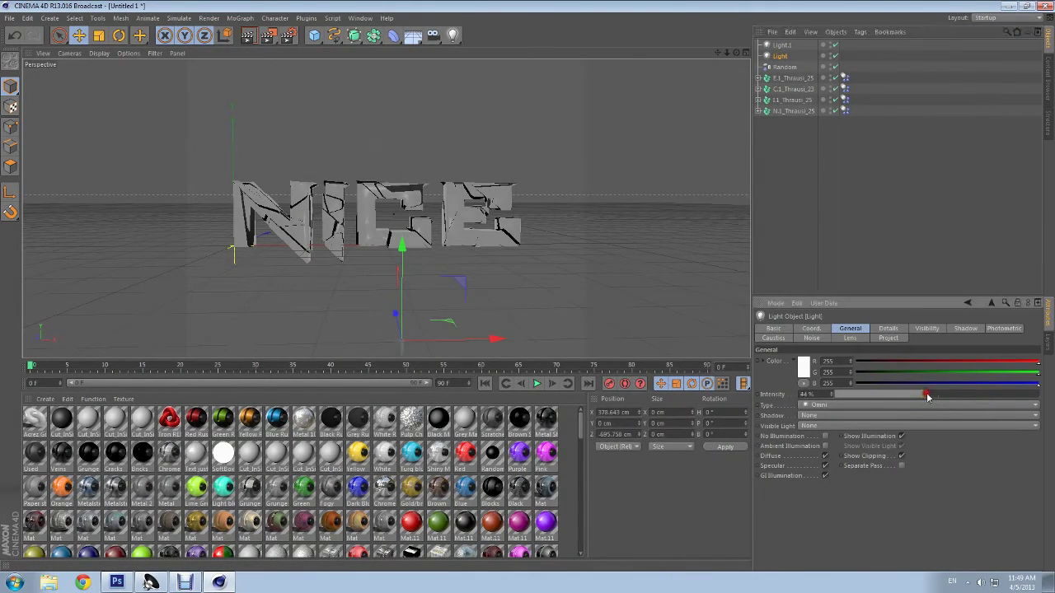
{"action": "left_click_drag", "start_coordinate": [913, 398], "coordinate": [978, 396]}
{"action": "left_click", "coordinate": [247, 36]}
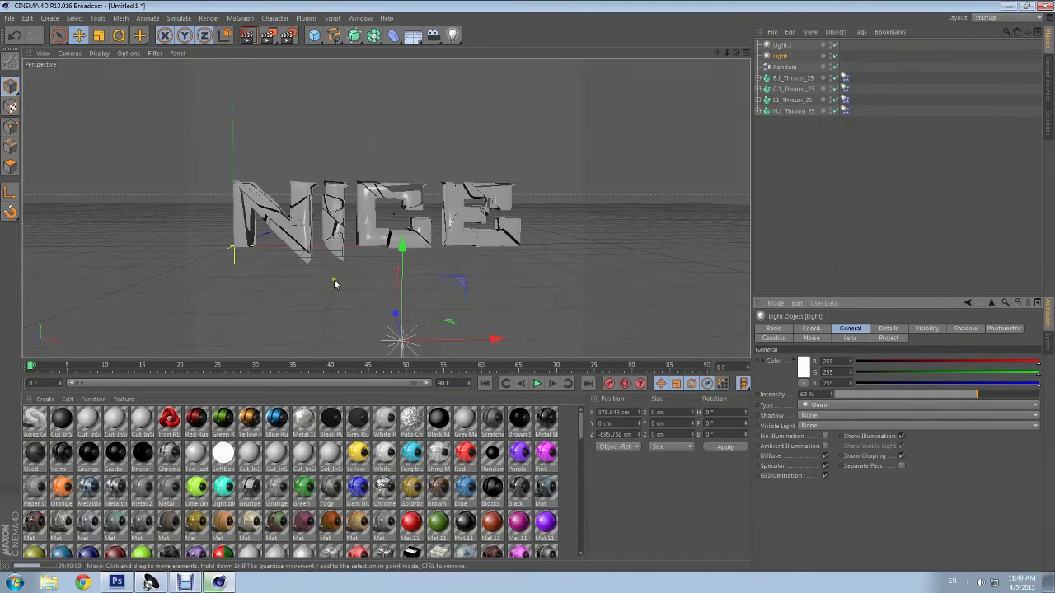
{"action": "left_click", "coordinate": [336, 289]}
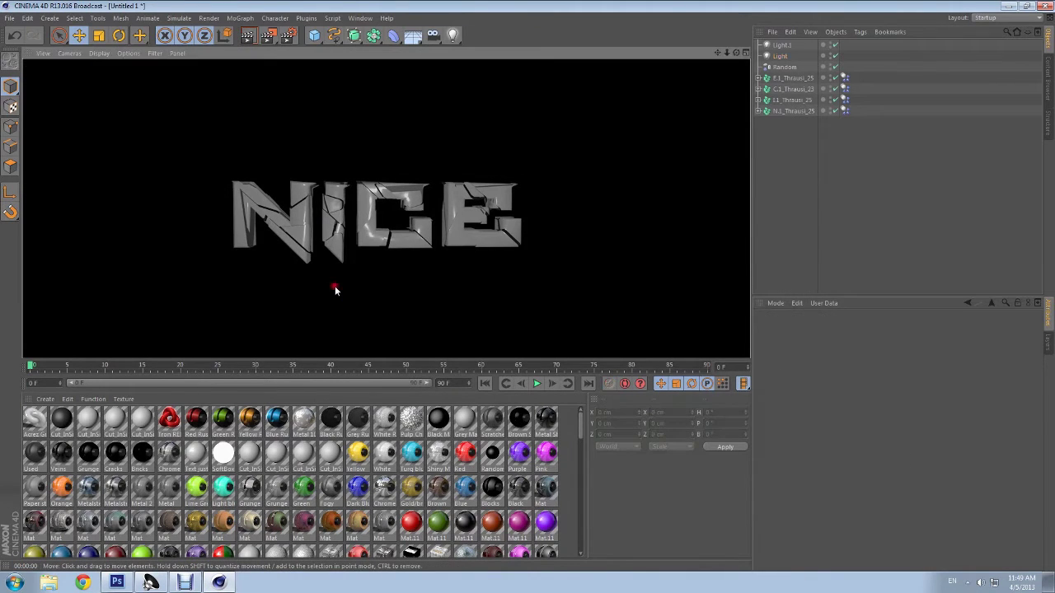
Step: Set the Cut_InSide reflection colour to 28/28/28 grey and test-render
{"action": "double_click", "coordinate": [68, 418]}
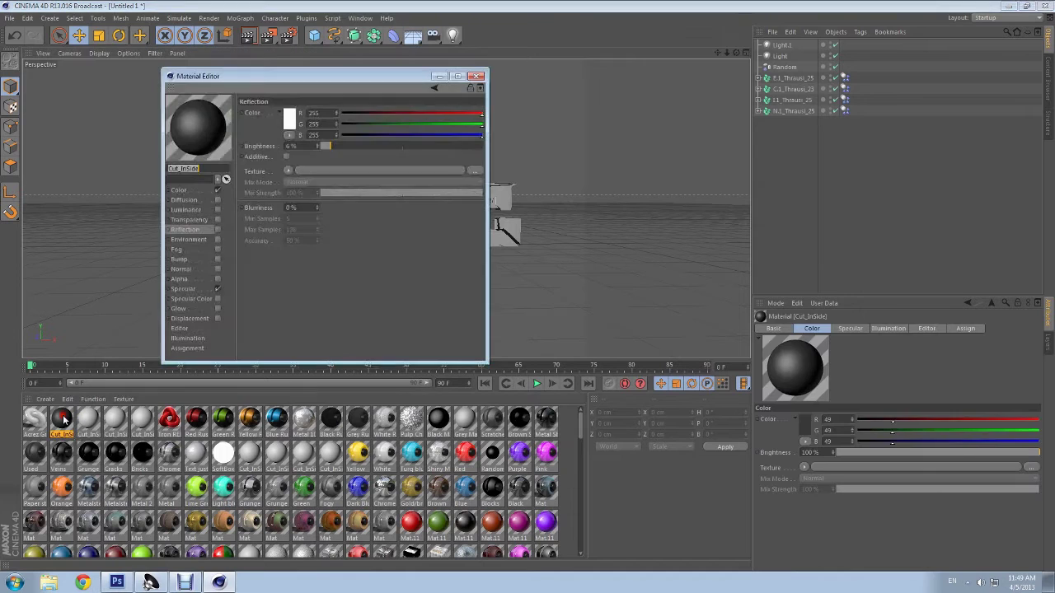
{"action": "left_click", "coordinate": [285, 123]}
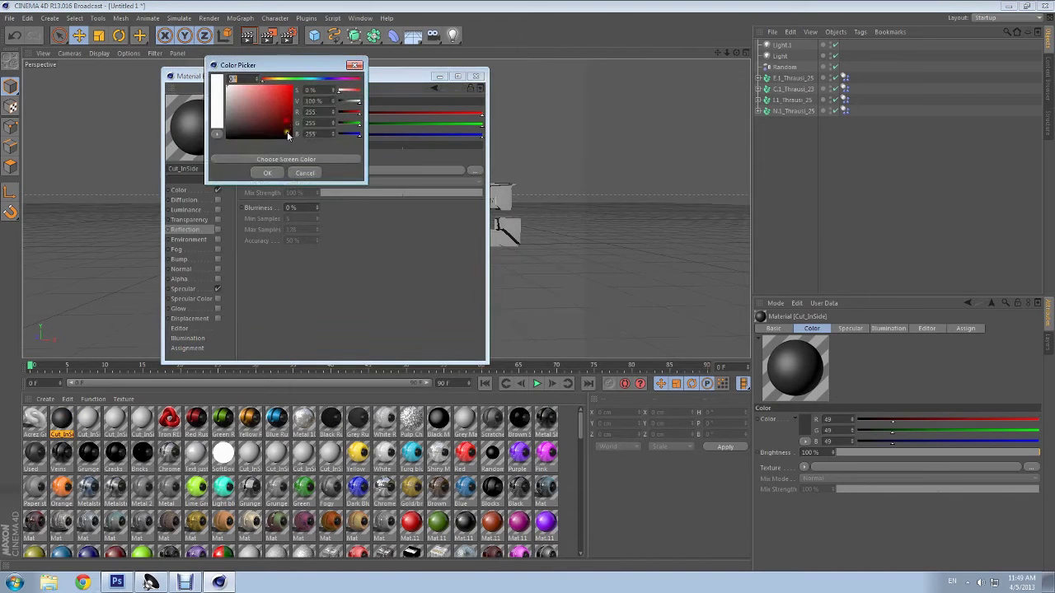
{"action": "left_click", "coordinate": [231, 126]}
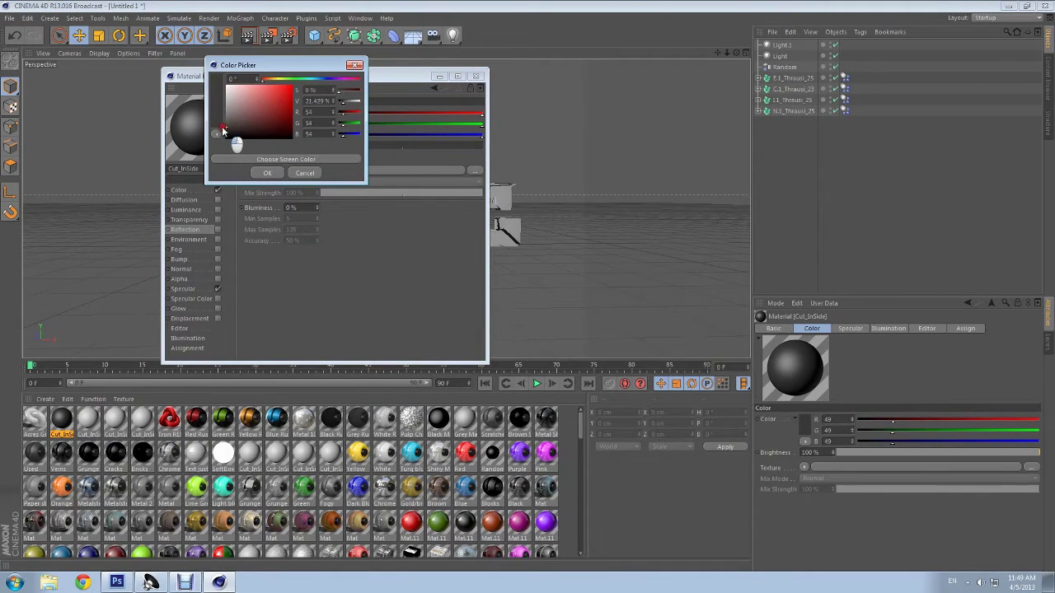
{"action": "left_click", "coordinate": [302, 172]}
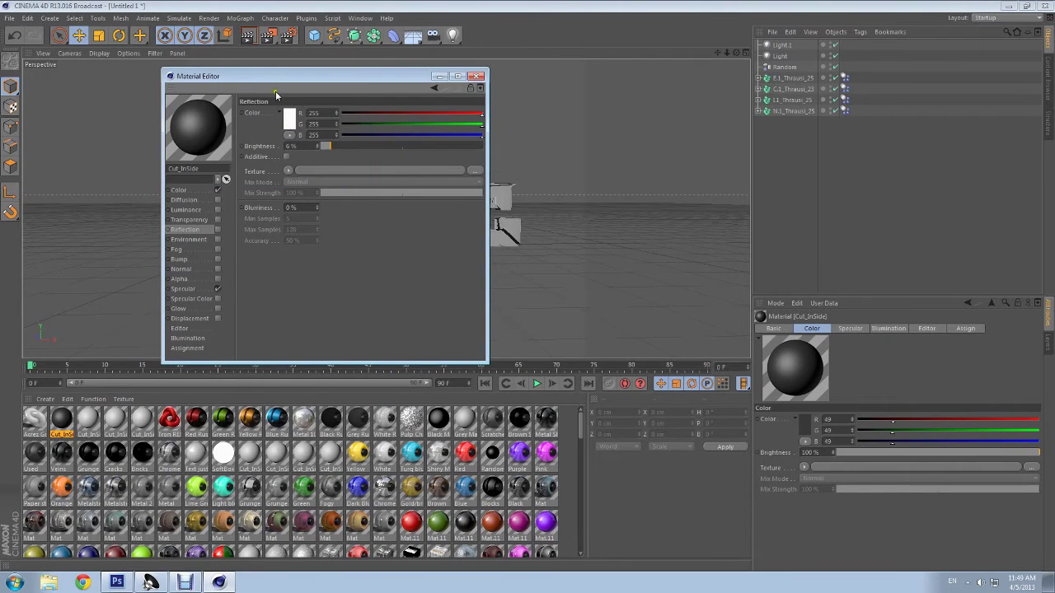
{"action": "left_click_drag", "start_coordinate": [276, 79], "coordinate": [592, 147]}
{"action": "left_click", "coordinate": [605, 192]}
{"action": "left_click", "coordinate": [551, 198]}
{"action": "left_click", "coordinate": [588, 241]}
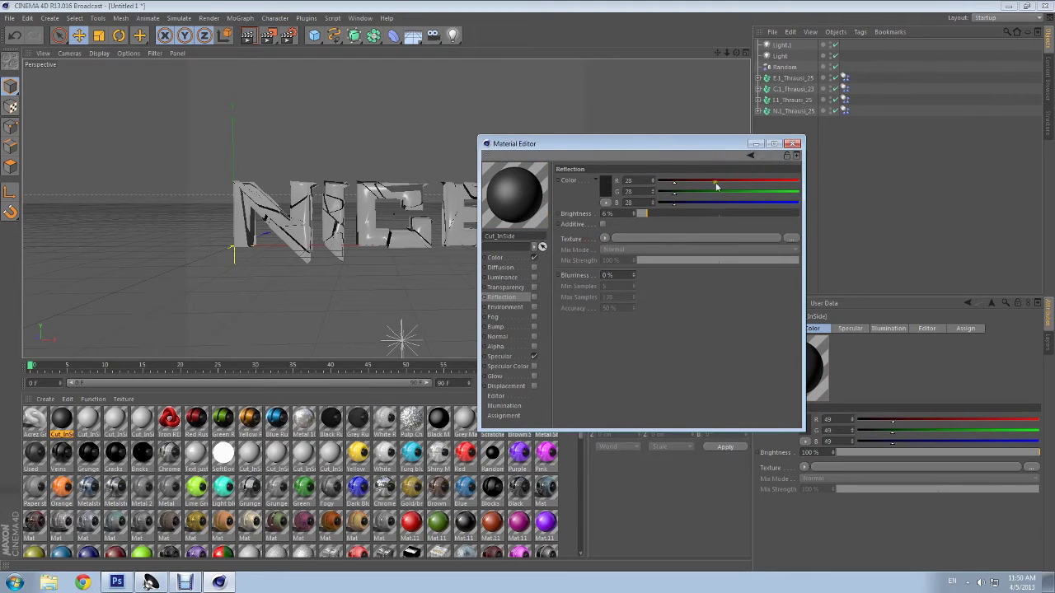
{"action": "left_click", "coordinate": [793, 143]}
{"action": "left_click", "coordinate": [256, 37]}
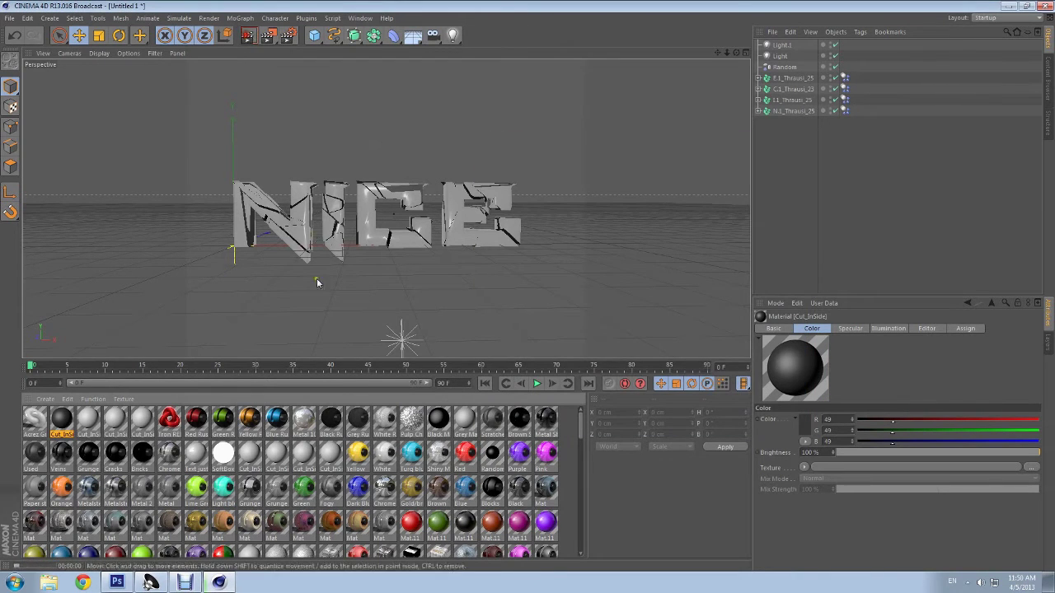
{"action": "left_click", "coordinate": [325, 308]}
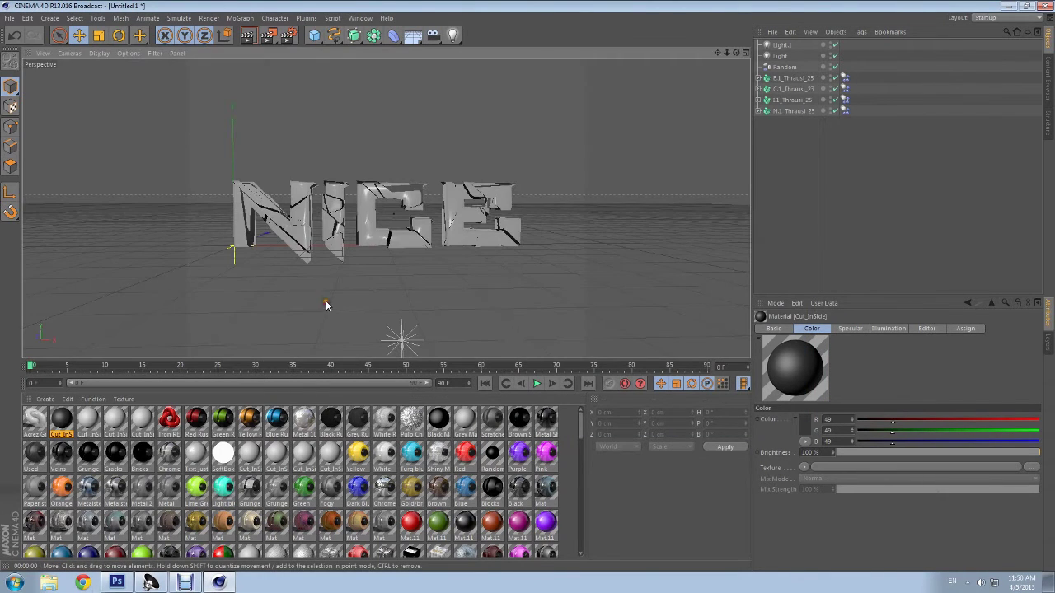
Step: Move the front light closer to the text, to X 378.6, Z −614.3 cm
{"action": "left_click_drag", "start_coordinate": [736, 52], "coordinate": [525, 283]}
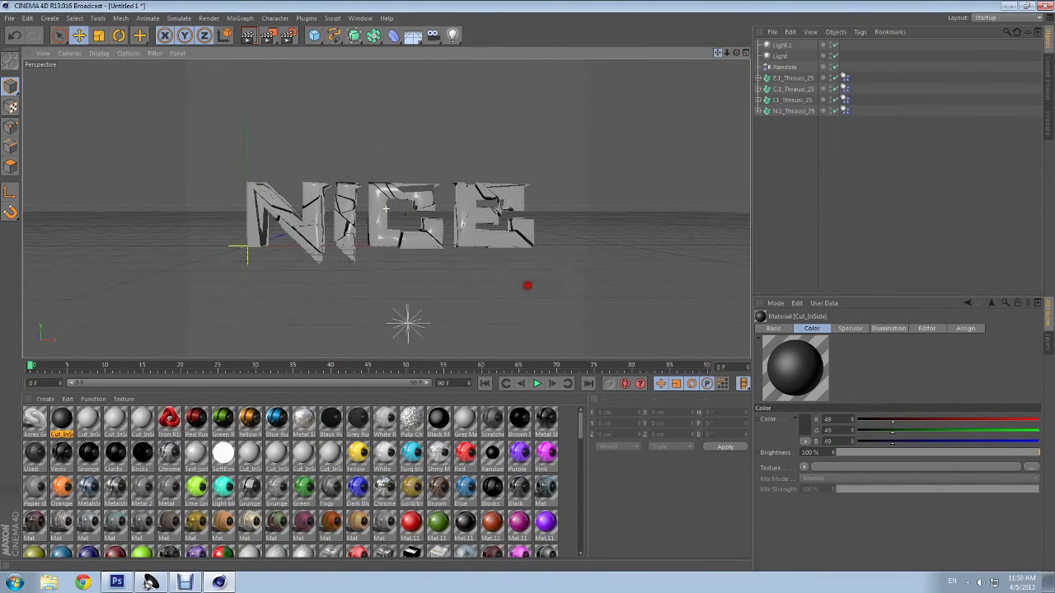
{"action": "left_click", "coordinate": [428, 327]}
{"action": "left_click_drag", "start_coordinate": [430, 329], "coordinate": [407, 294]}
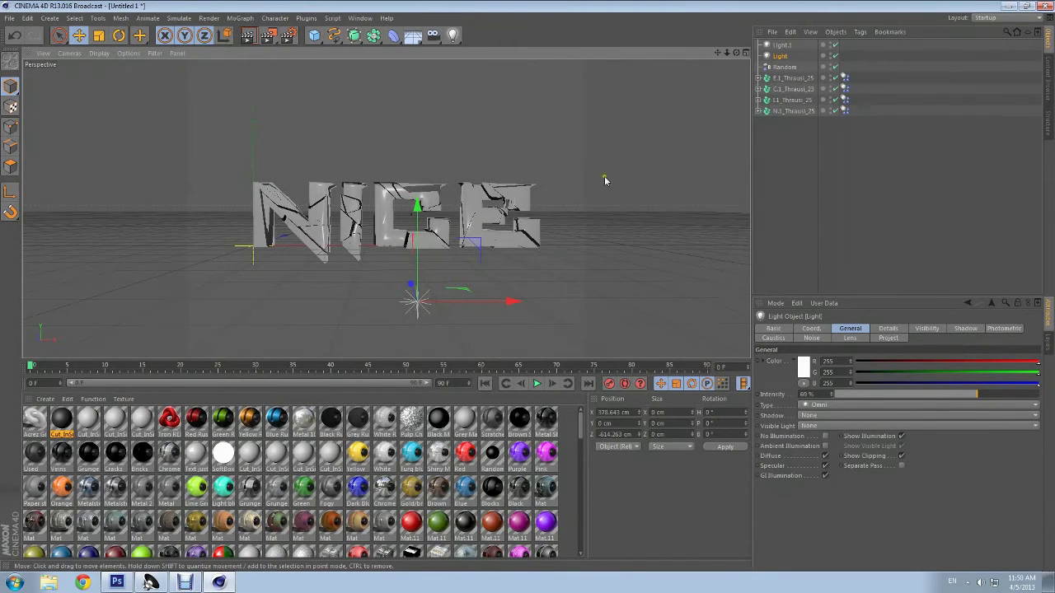
Step: Add a third omni light, Light.2, positioned right of and above the text
{"action": "left_click", "coordinate": [598, 259]}
{"action": "left_click", "coordinate": [452, 35]}
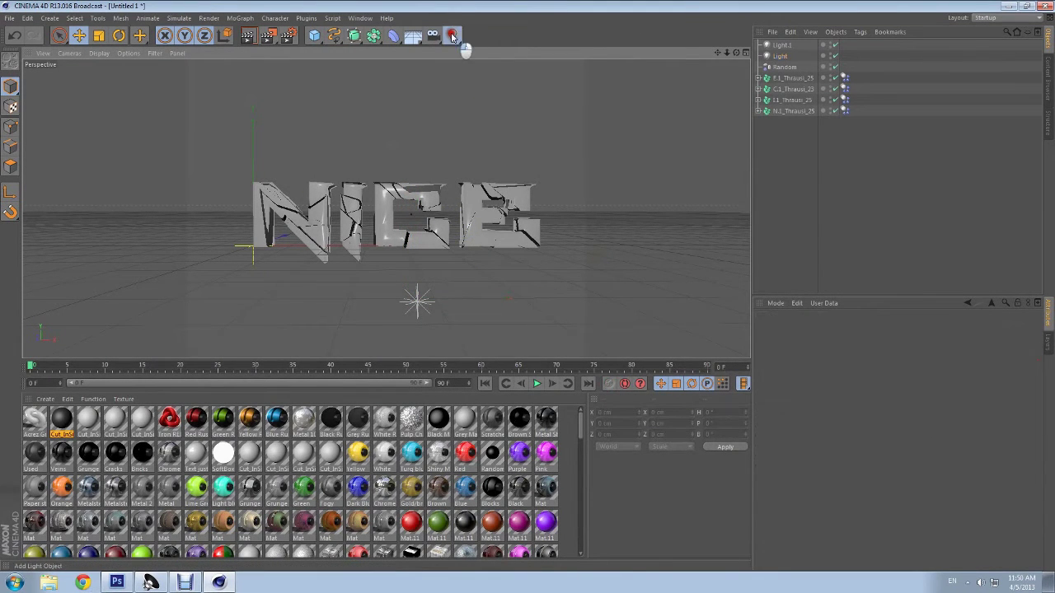
{"action": "left_click", "coordinate": [488, 47]}
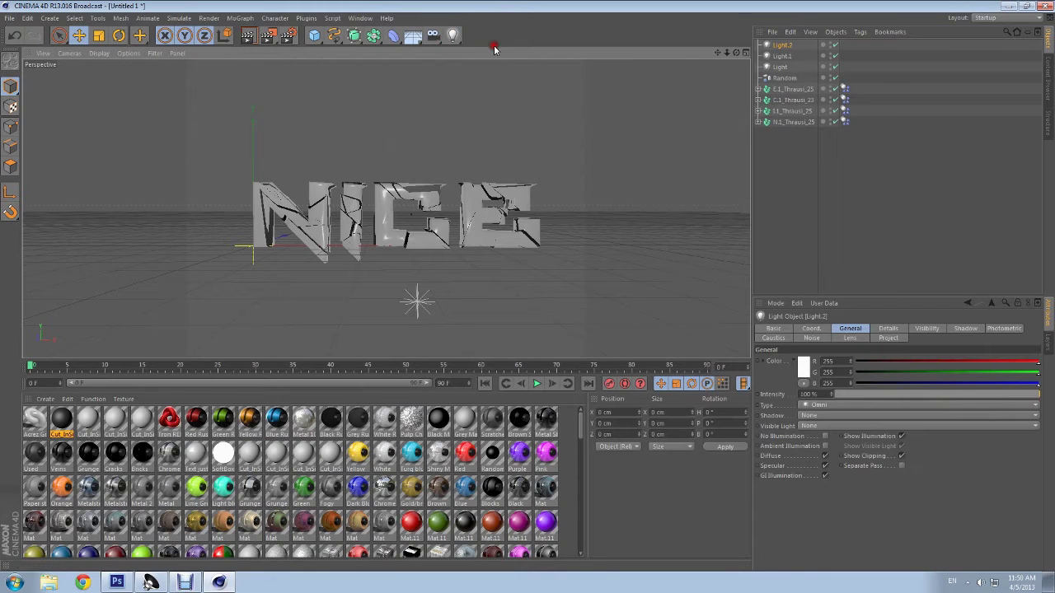
{"action": "left_click_drag", "start_coordinate": [350, 245], "coordinate": [491, 252]}
{"action": "left_click_drag", "start_coordinate": [394, 146], "coordinate": [400, 66]}
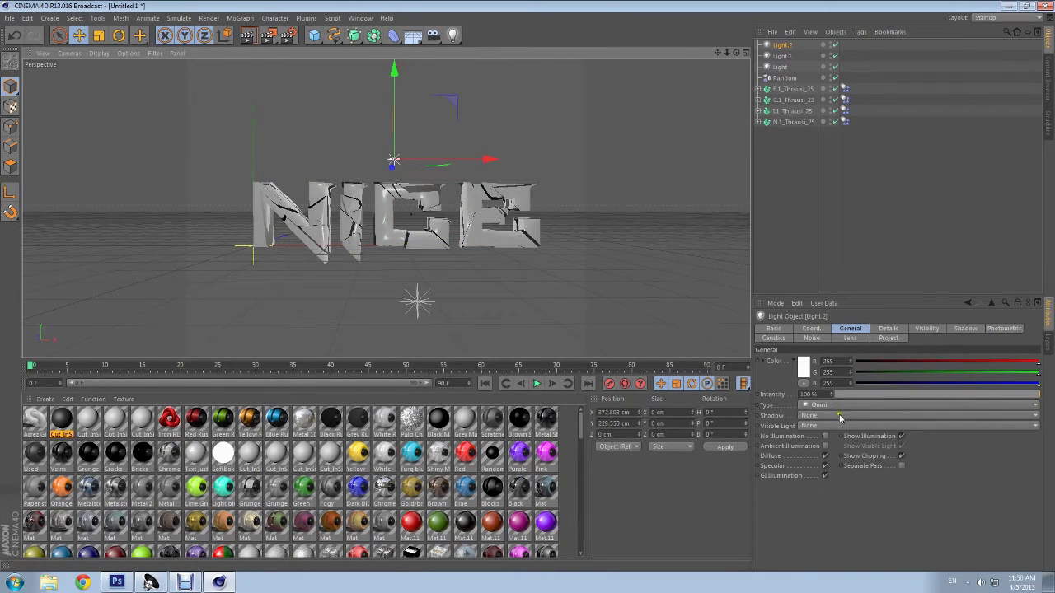
Step: Give Light.2 soft shadow maps and test-render the shadows
{"action": "left_click", "coordinate": [839, 418]}
{"action": "left_click", "coordinate": [839, 419]}
{"action": "left_click", "coordinate": [839, 418]}
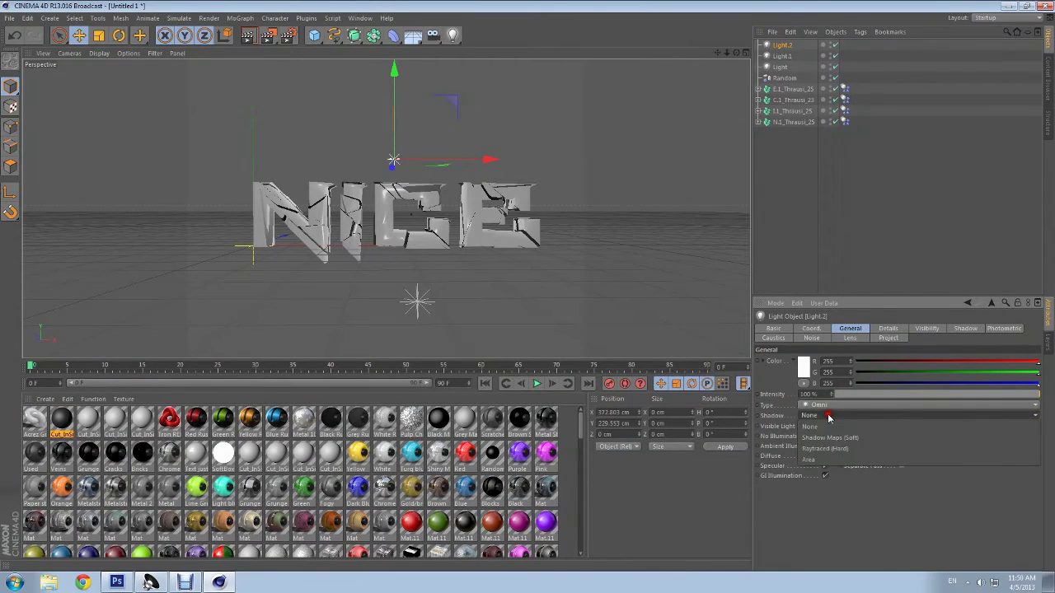
{"action": "left_click", "coordinate": [831, 437]}
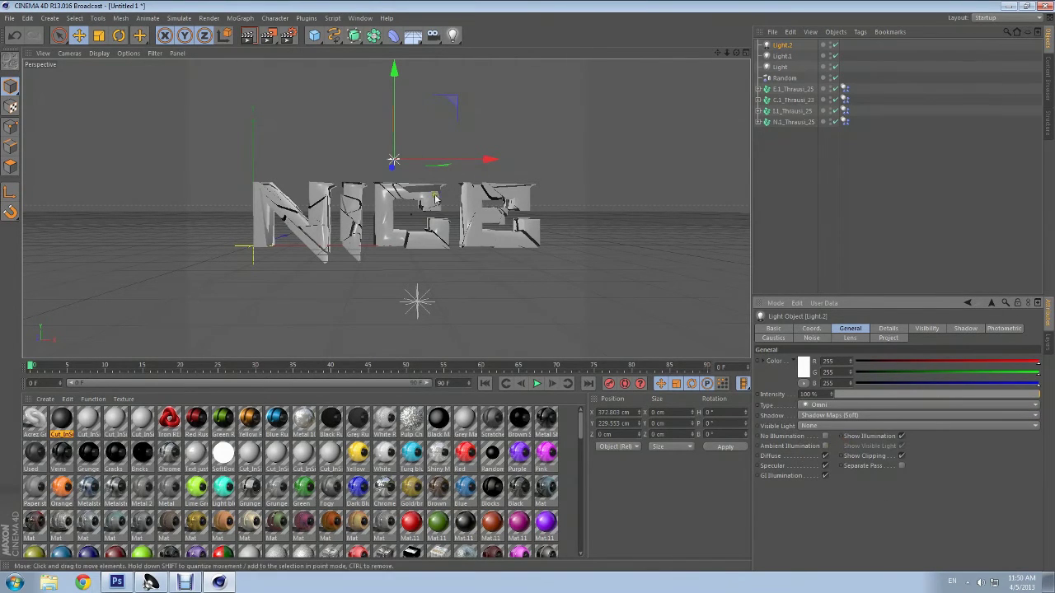
{"action": "left_click", "coordinate": [246, 38]}
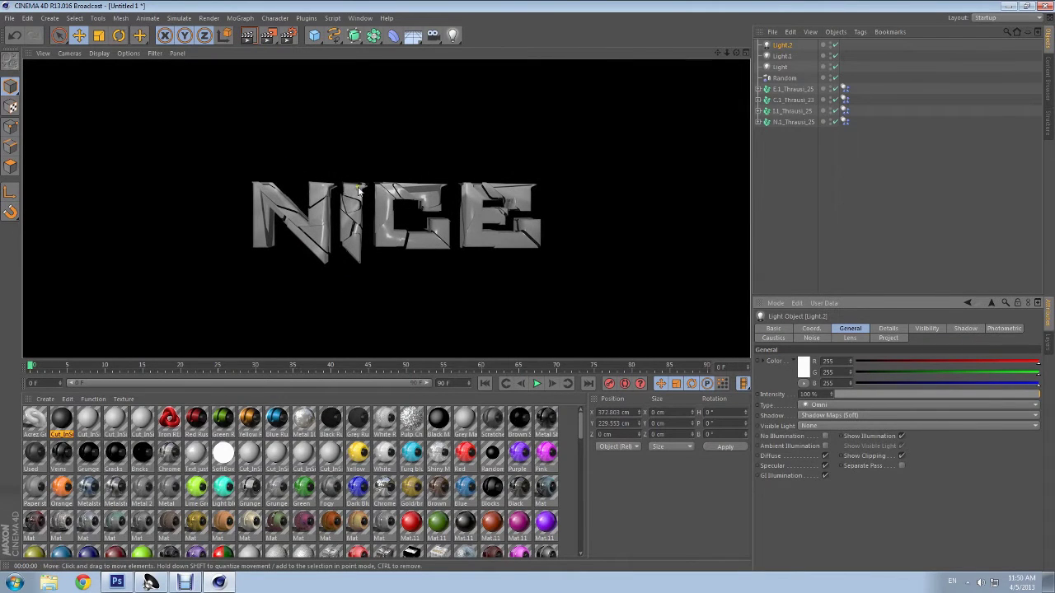
{"action": "left_click", "coordinate": [355, 292]}
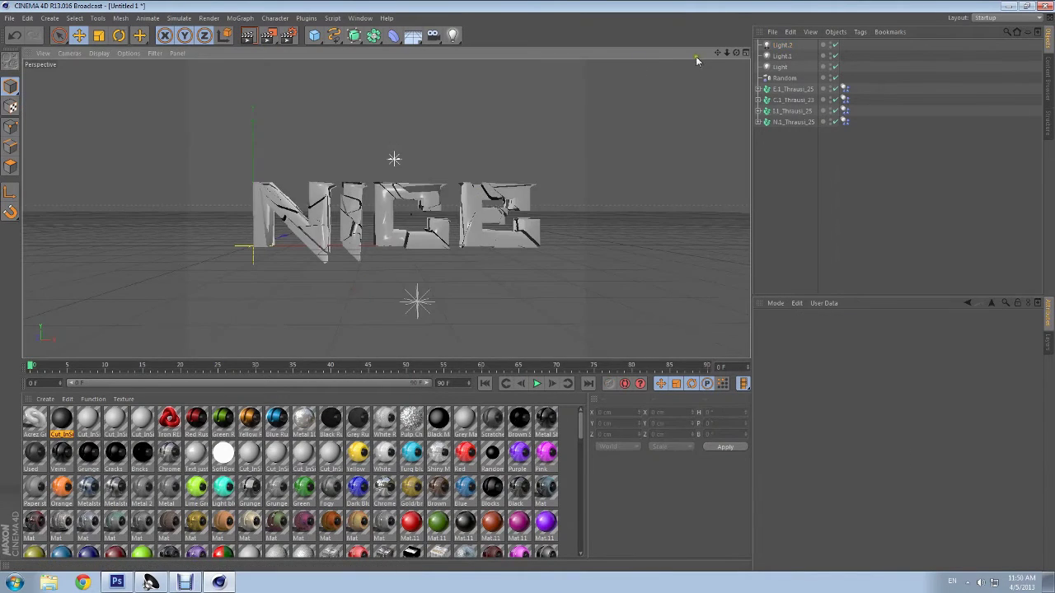
Step: Raise Light.2 to Y 294.6 cm and orbit around to check its placement
{"action": "left_click_drag", "start_coordinate": [740, 57], "coordinate": [471, 107]}
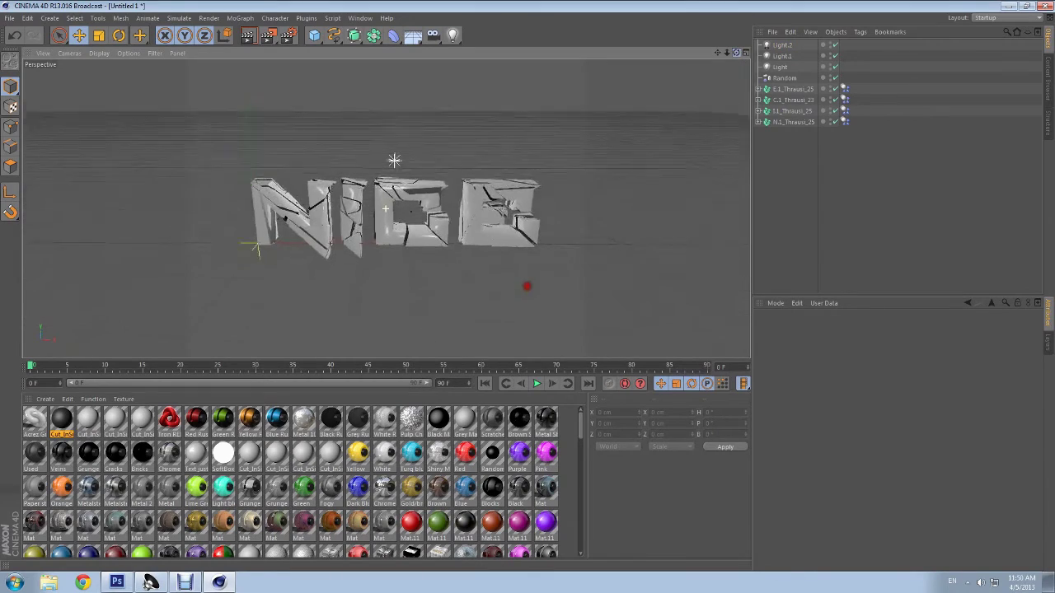
{"action": "left_click", "coordinate": [395, 163]}
{"action": "left_click_drag", "start_coordinate": [392, 122], "coordinate": [392, 98]}
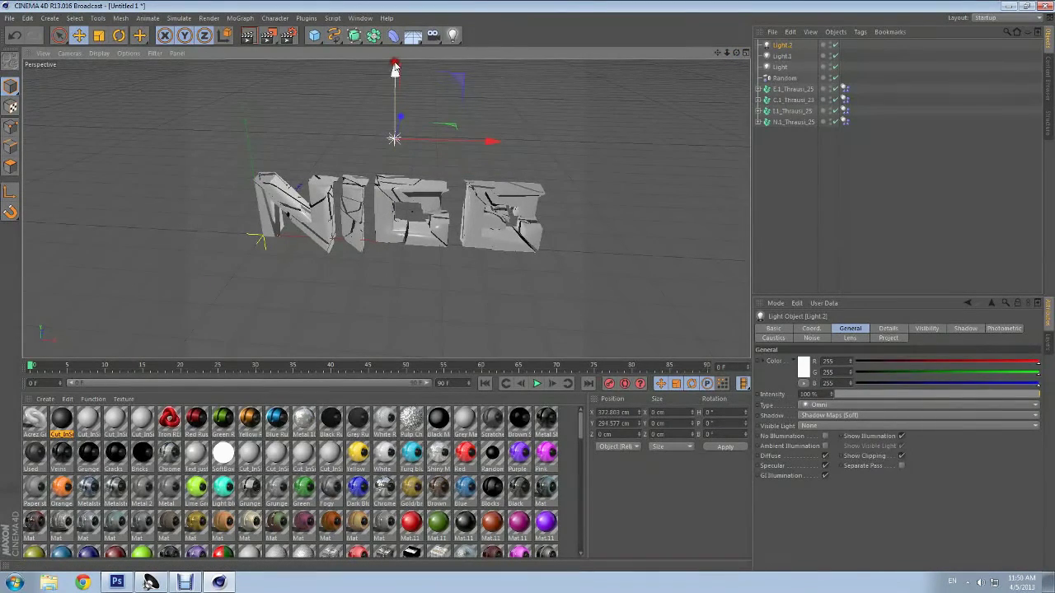
{"action": "key", "text": "ctrl+shift+z"}
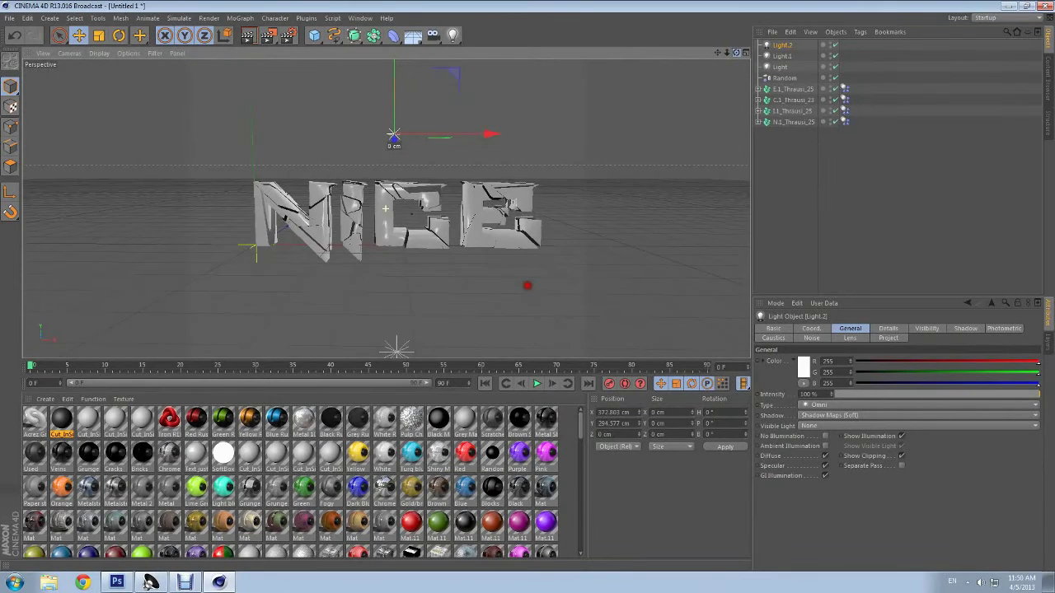
{"action": "left_click_drag", "start_coordinate": [736, 52], "coordinate": [721, 52]}
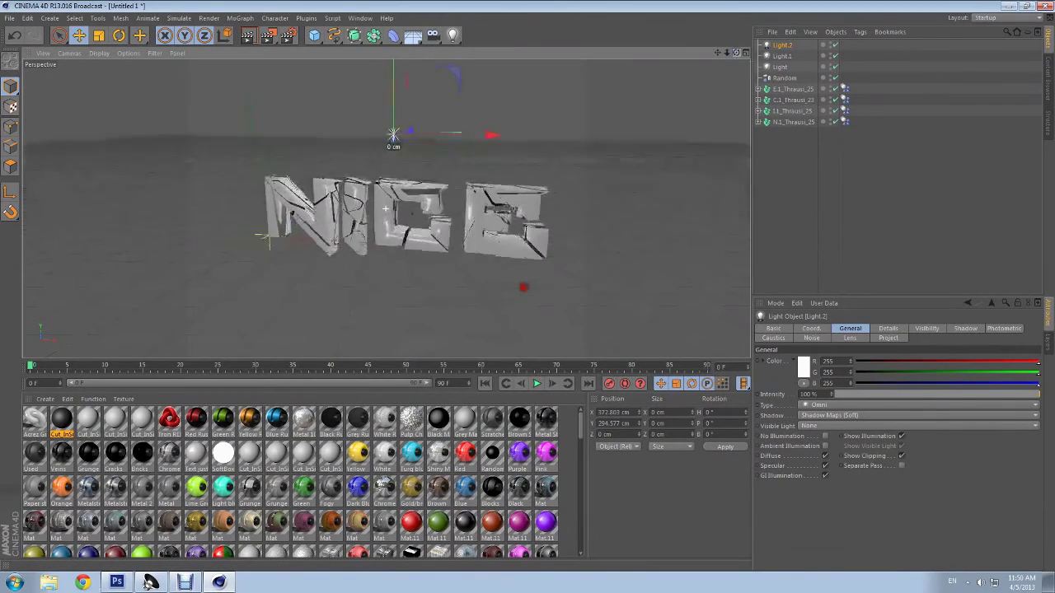
{"action": "left_click_drag", "start_coordinate": [735, 51], "coordinate": [659, 54]}
{"action": "key", "text": "ctrl+shift+z"}
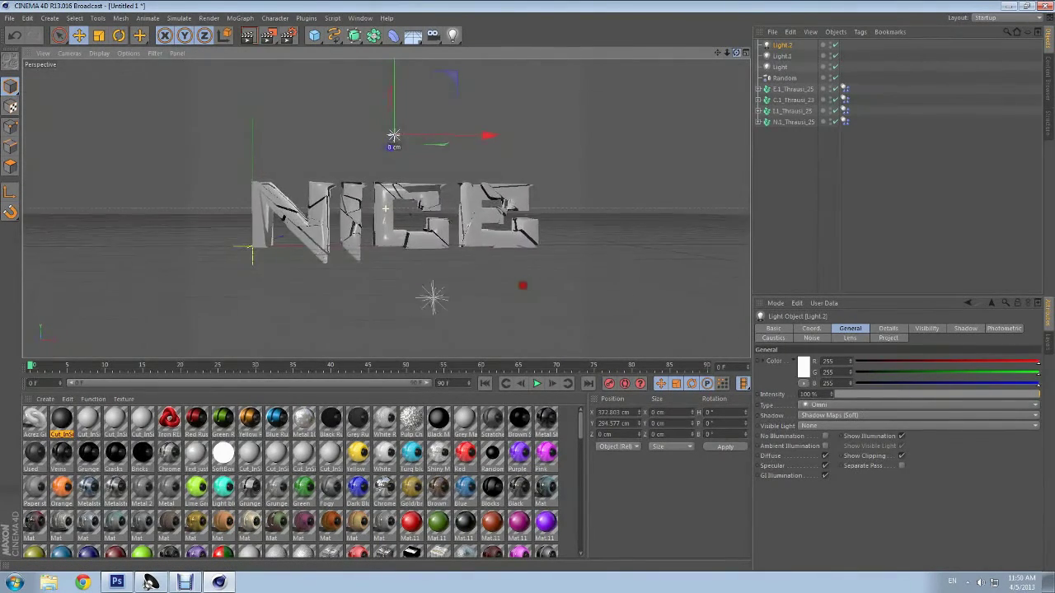
Step: Check the four-view layout, return to the single Perspective view, and test-render
{"action": "left_click", "coordinate": [746, 52]}
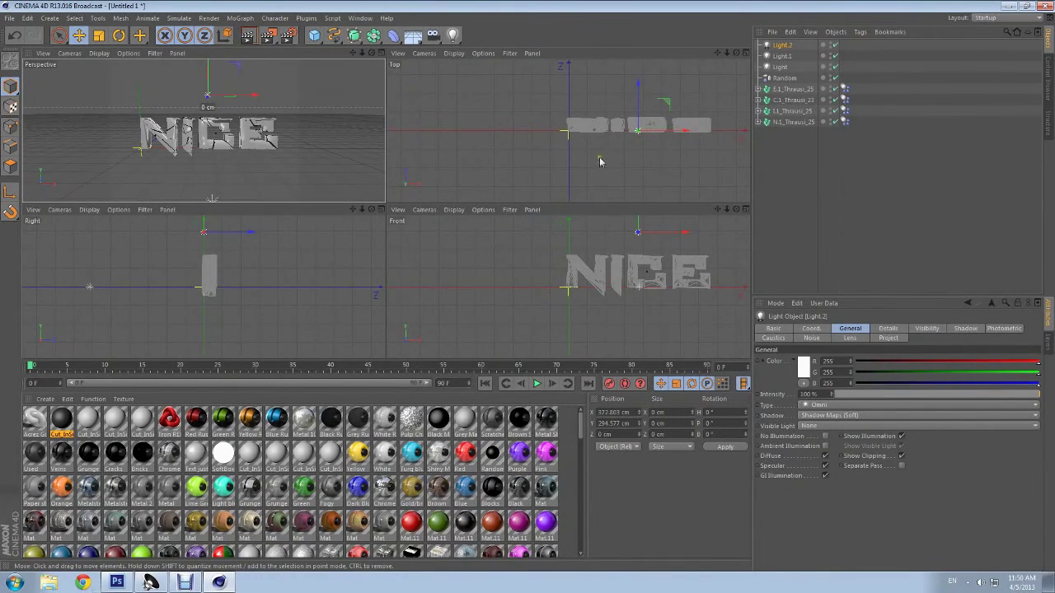
{"action": "left_click", "coordinate": [745, 209]}
{"action": "left_click", "coordinate": [746, 53]}
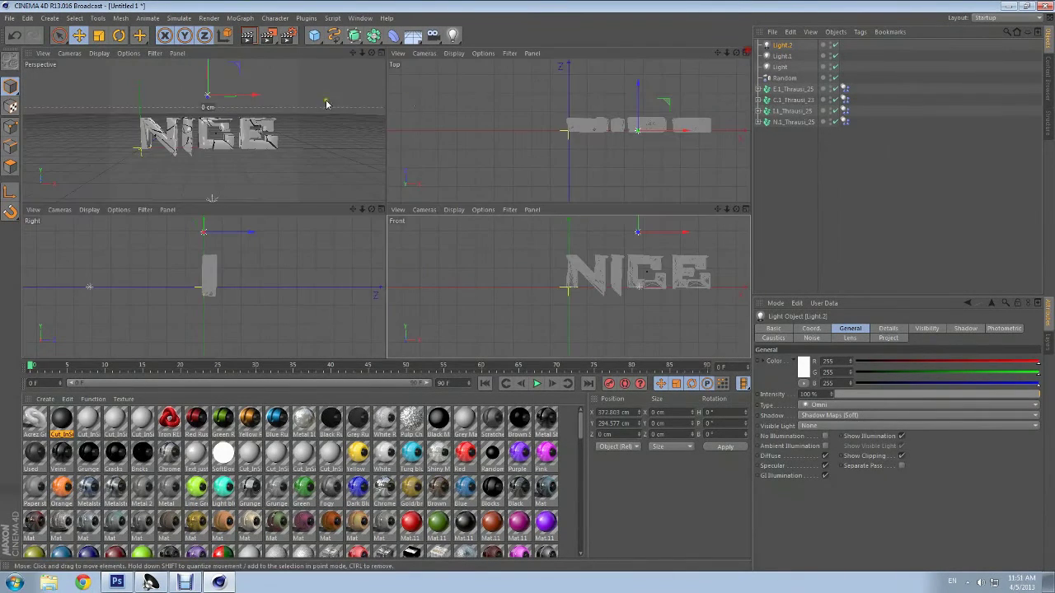
{"action": "left_click", "coordinate": [379, 52]}
{"action": "key", "text": "ctrl+r"}
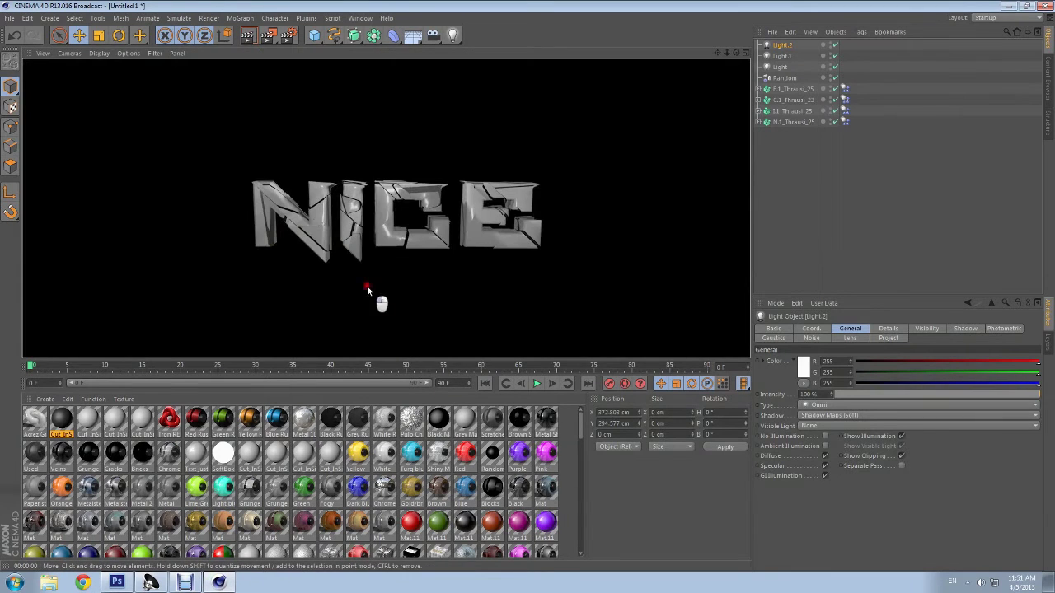
{"action": "left_click", "coordinate": [367, 291]}
Step: Turn the Perspective view to a slightly angled front view and re-render
{"action": "left_click_drag", "start_coordinate": [736, 53], "coordinate": [736, 44]}
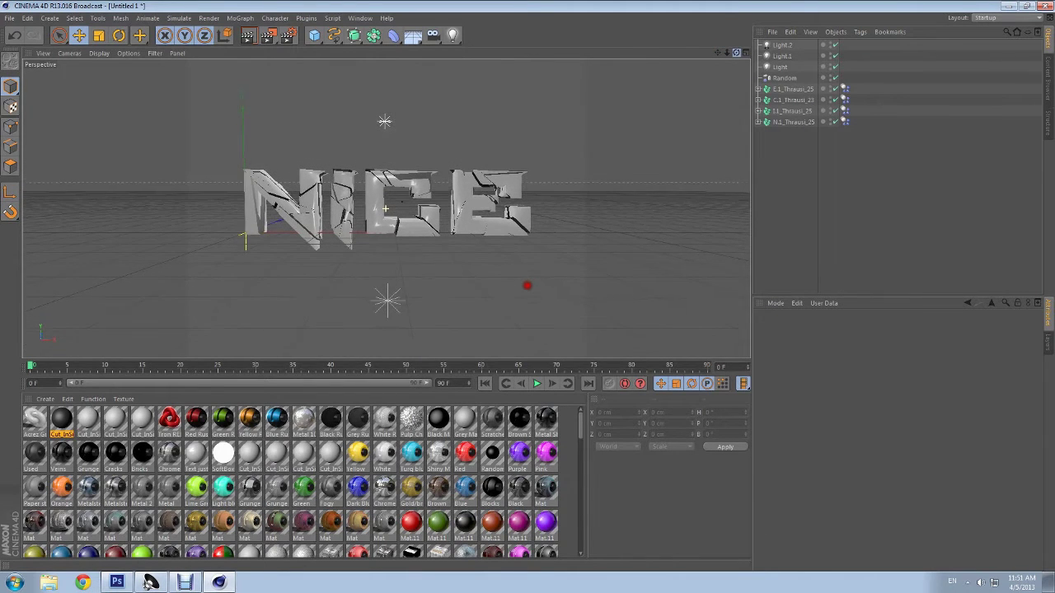
{"action": "left_click_drag", "start_coordinate": [607, 141], "coordinate": [553, 165]}
{"action": "mouse_move", "coordinate": [726, 52]}
{"action": "left_mouse_down"}
{"action": "mouse_move", "coordinate": [717, 53]}
{"action": "mouse_move", "coordinate": [739, 52]}
{"action": "left_mouse_up"}
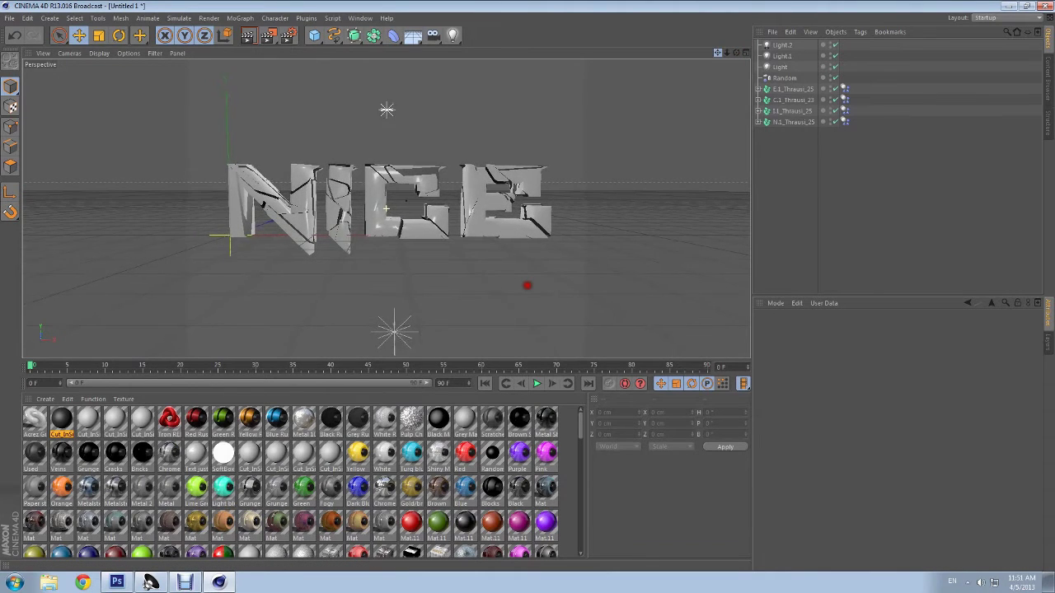
{"action": "key", "text": "ctrl+r"}
{"action": "left_click", "coordinate": [298, 306]}
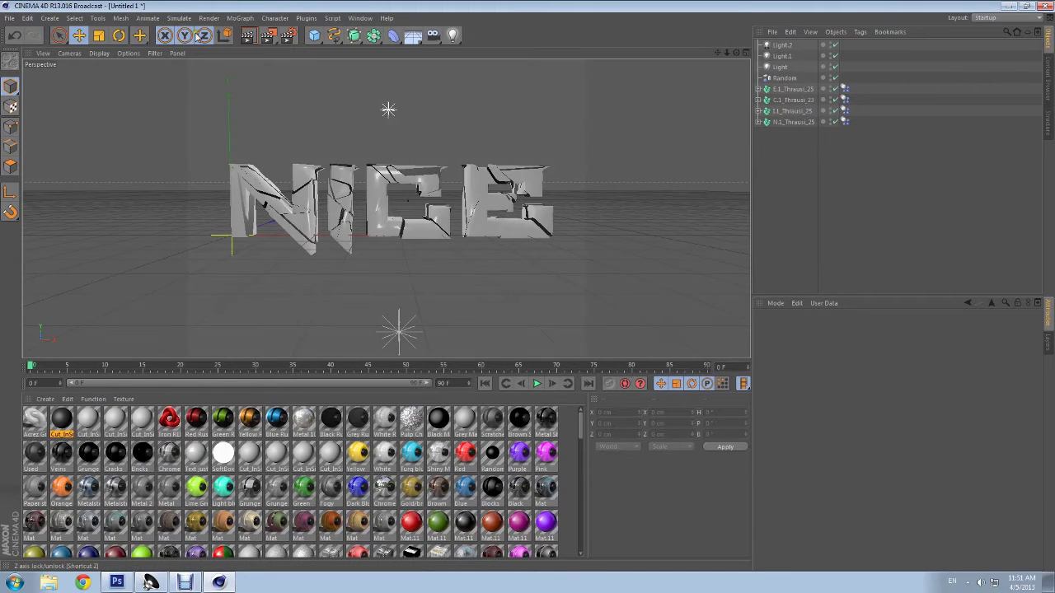
Step: Set render output to 1280 × 720 with the HDV/HDTV 720 29.97 preset
{"action": "left_click", "coordinate": [288, 35]}
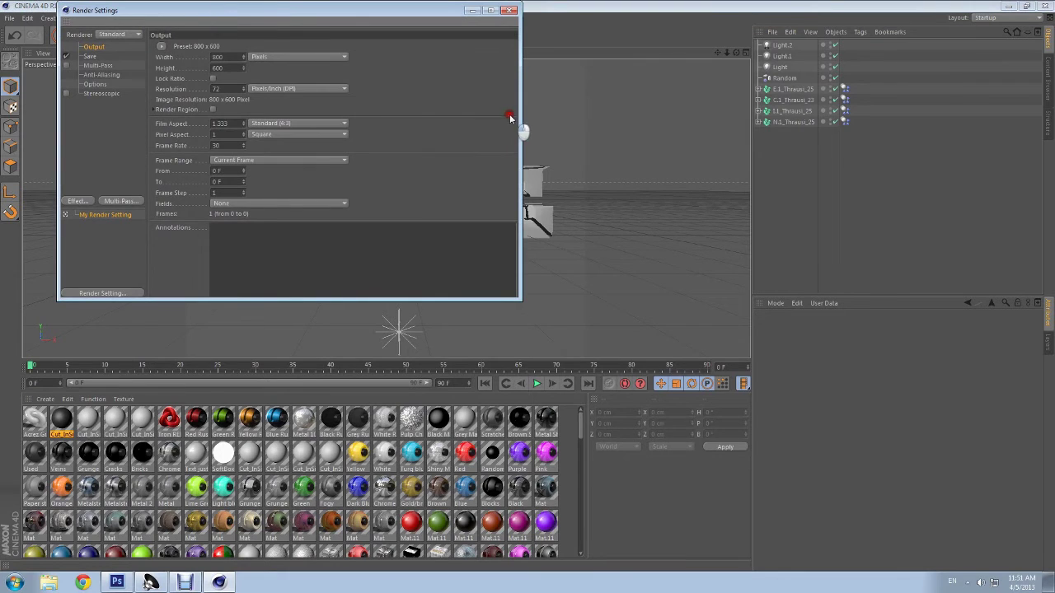
{"action": "mouse_move", "coordinate": [283, 7]}
{"action": "left_mouse_down"}
{"action": "mouse_move", "coordinate": [513, 78]}
{"action": "mouse_move", "coordinate": [481, 63]}
{"action": "left_mouse_up"}
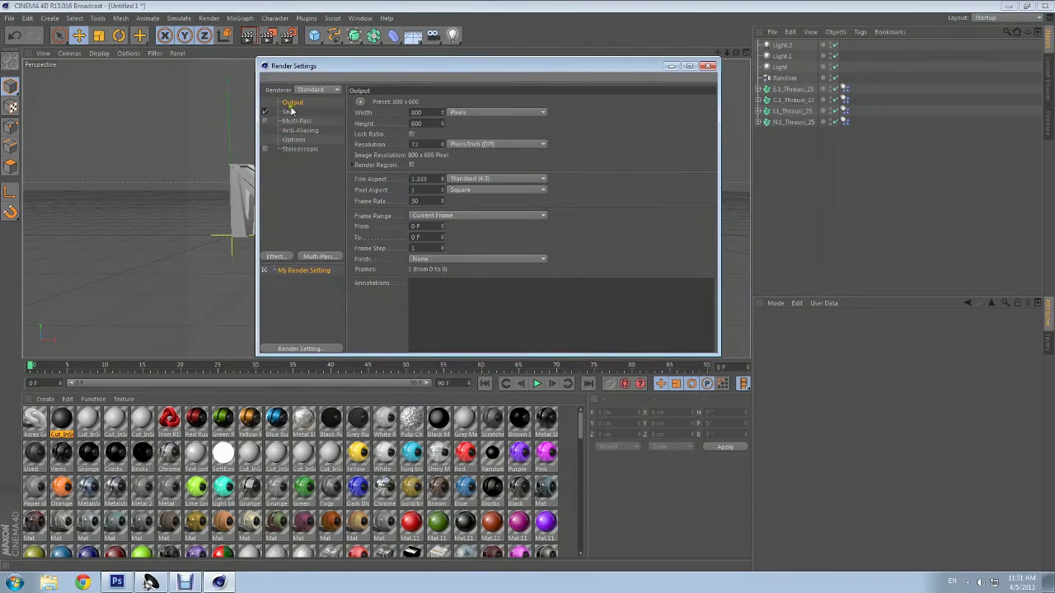
{"action": "left_click", "coordinate": [424, 113]}
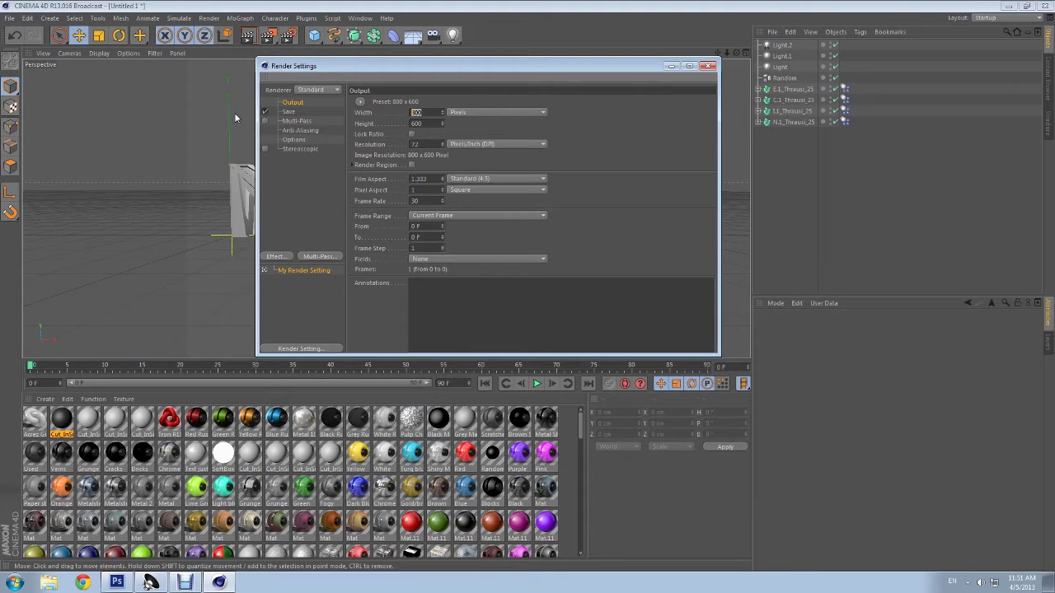
{"action": "type", "text": "1280"}
{"action": "key", "text": "Tab"}
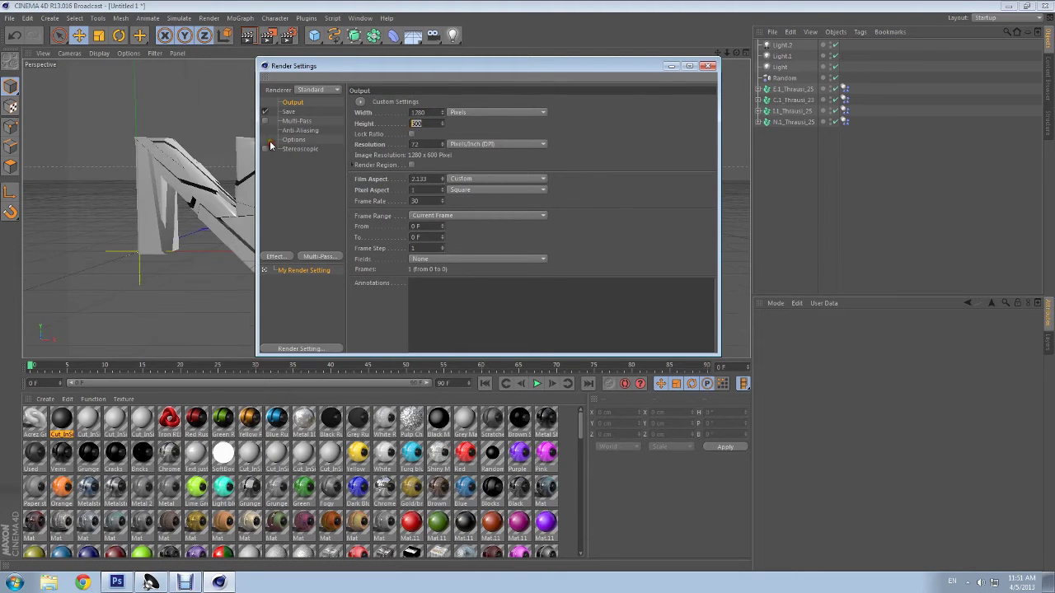
{"action": "type", "text": "720"}
{"action": "key", "text": "Return"}
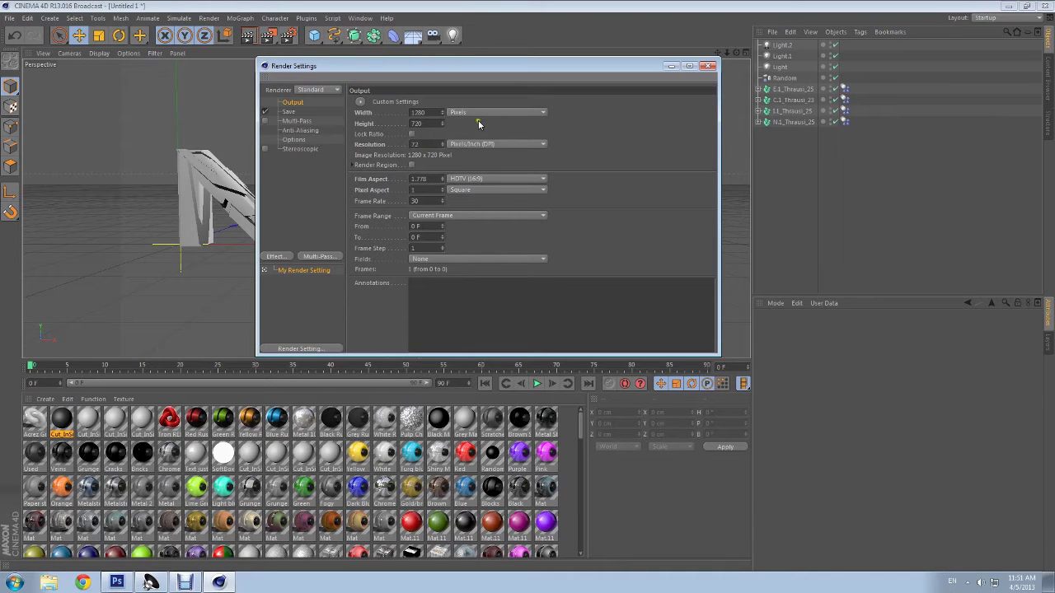
{"action": "left_click", "coordinate": [363, 102]}
{"action": "mouse_move", "coordinate": [375, 134]}
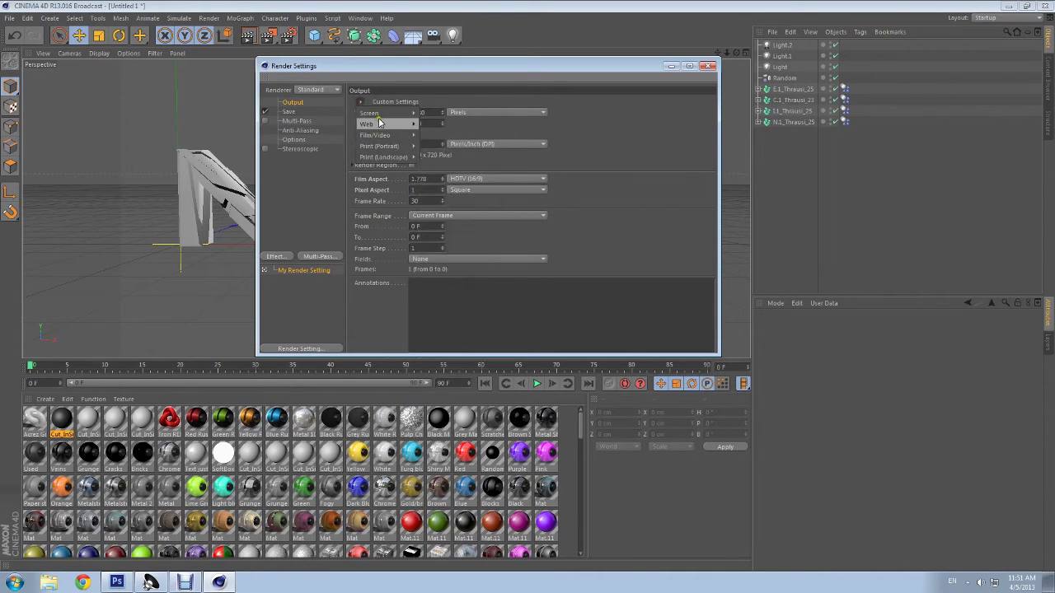
{"action": "left_click", "coordinate": [469, 257]}
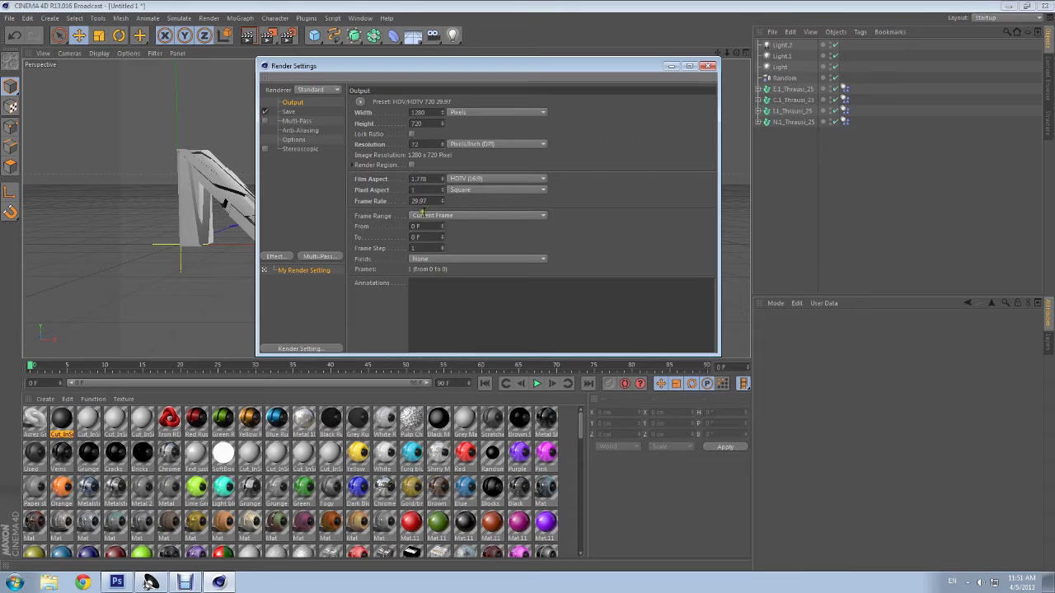
Step: Set the render save file to 'nice' on the Desktop
{"action": "left_click", "coordinate": [289, 112]}
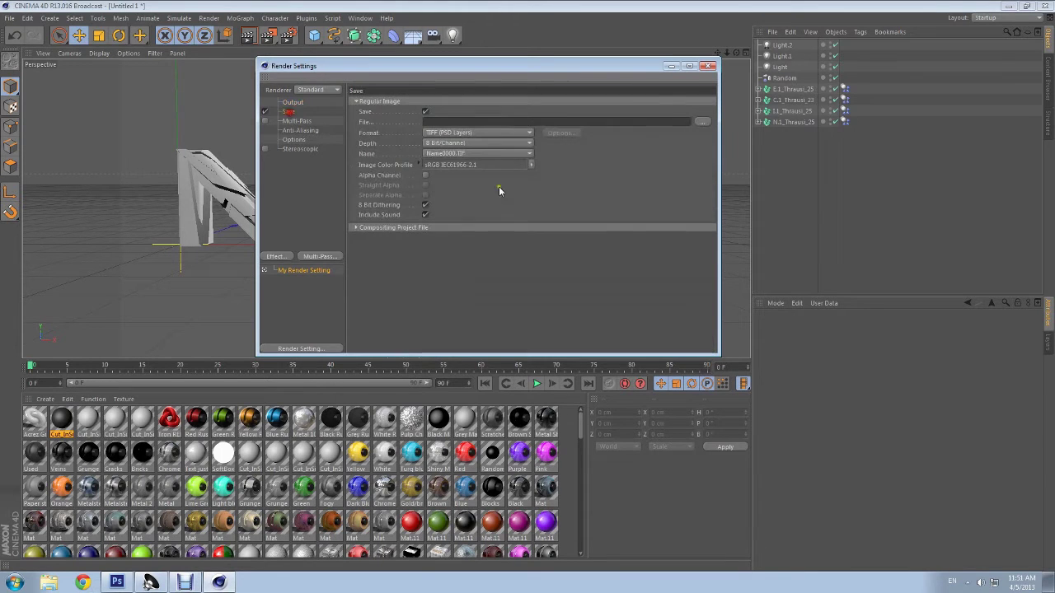
{"action": "left_click", "coordinate": [707, 121]}
{"action": "left_click", "coordinate": [335, 148]}
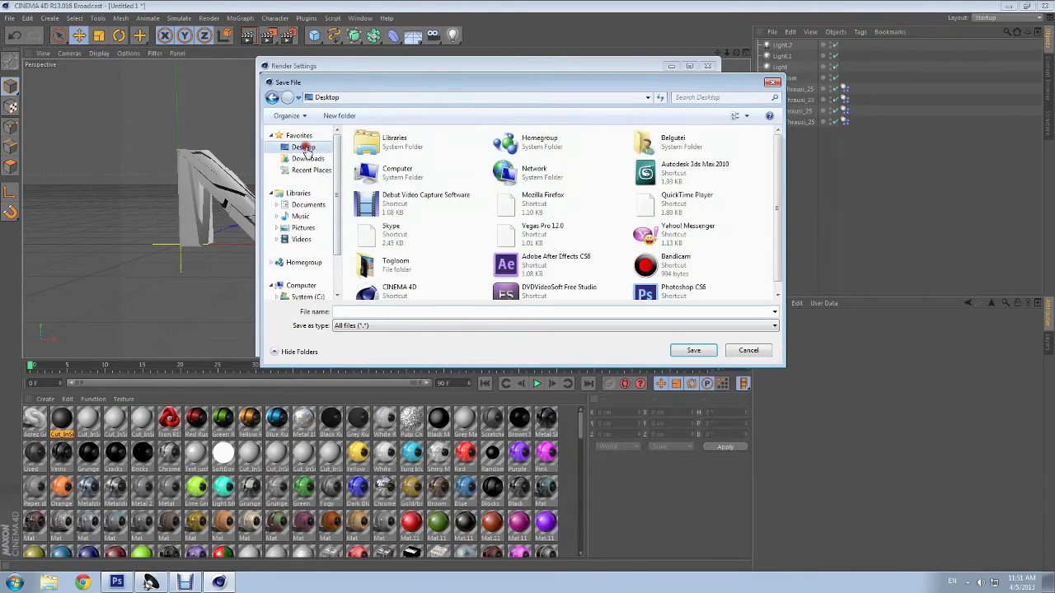
{"action": "left_click", "coordinate": [461, 205]}
{"action": "scroll", "coordinate": [478, 215], "scroll_direction": "down", "scroll_amount": 1}
{"action": "left_click", "coordinate": [649, 284]}
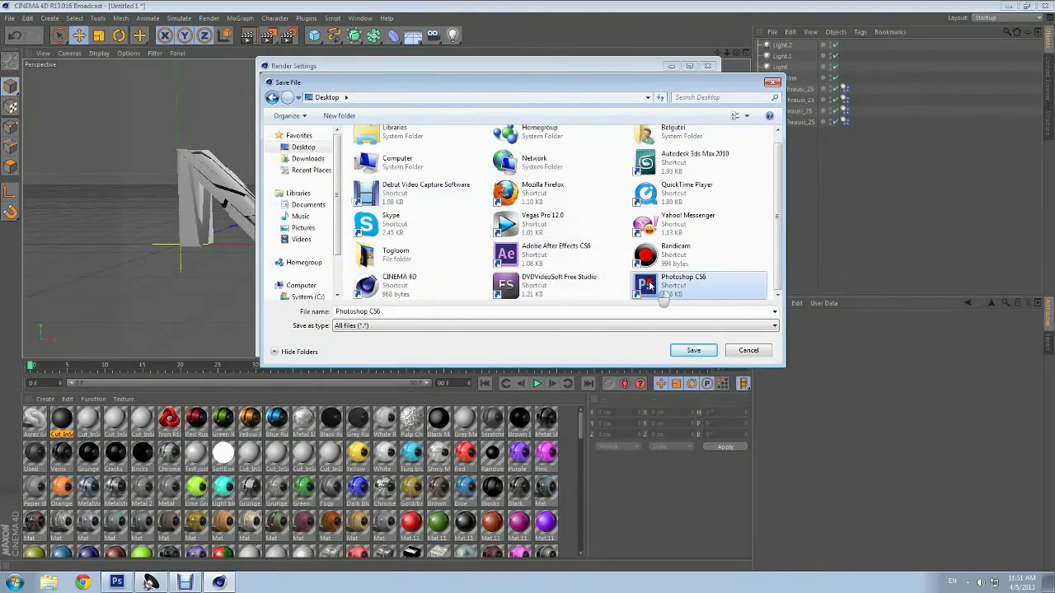
{"action": "left_click", "coordinate": [424, 313]}
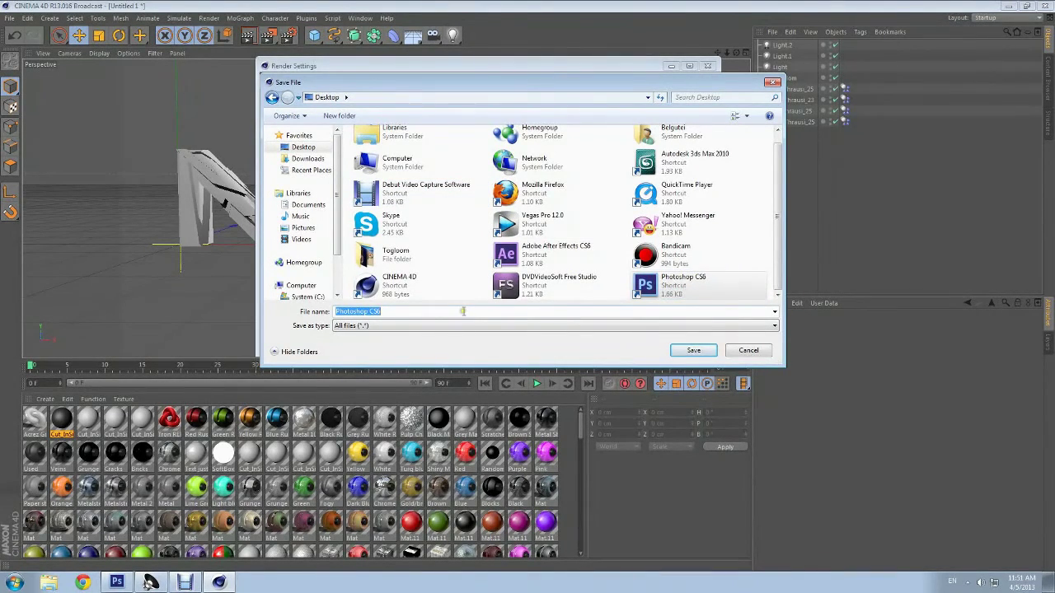
{"action": "type", "text": "nice"}
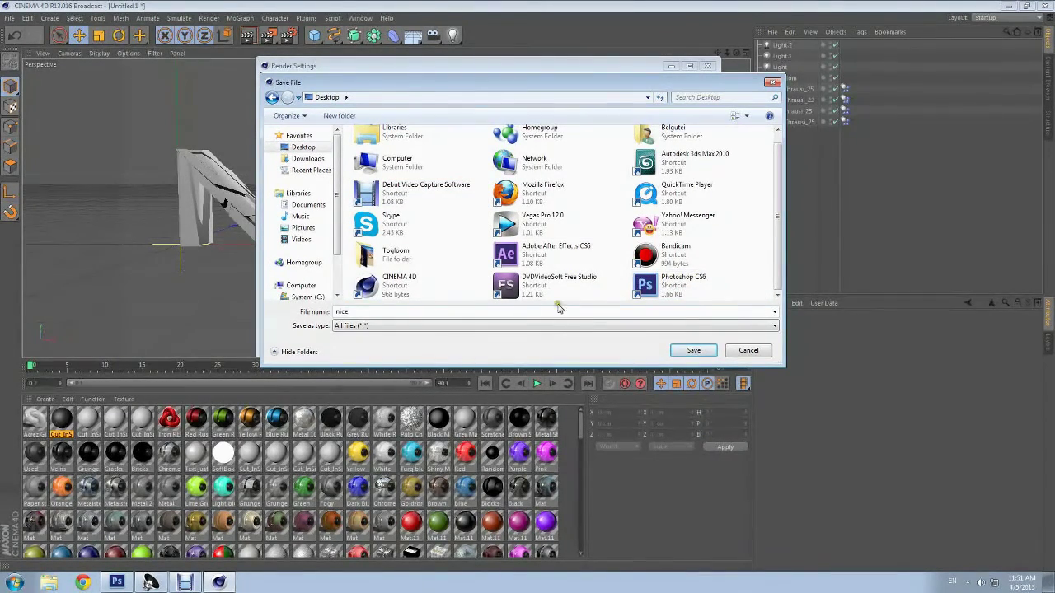
{"action": "left_click", "coordinate": [690, 351]}
Step: Save the render in PNG format with an alpha channel
{"action": "left_click", "coordinate": [442, 133]}
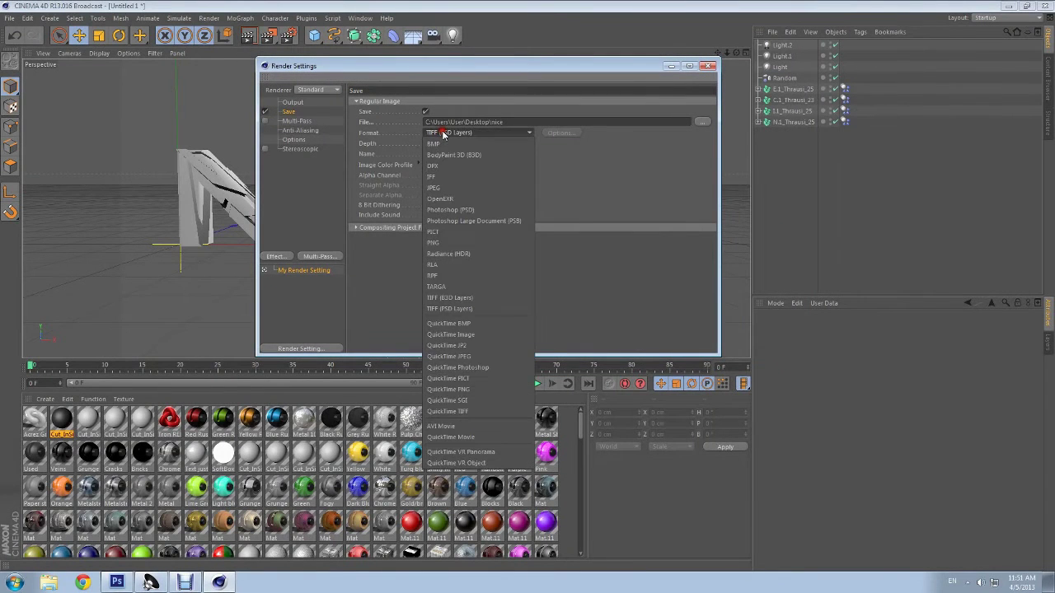
{"action": "left_click", "coordinate": [447, 244]}
{"action": "left_click", "coordinate": [426, 178]}
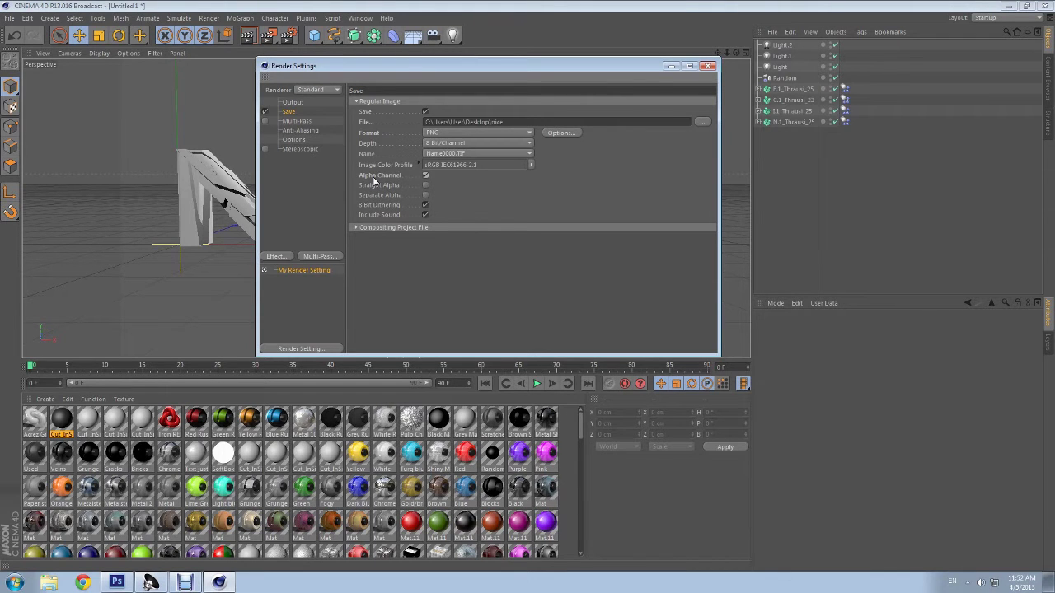
Step: Review the render settings, then render nice.png at 1280×720 to the Picture Viewer
{"action": "left_click_drag", "start_coordinate": [380, 69], "coordinate": [246, 315]}
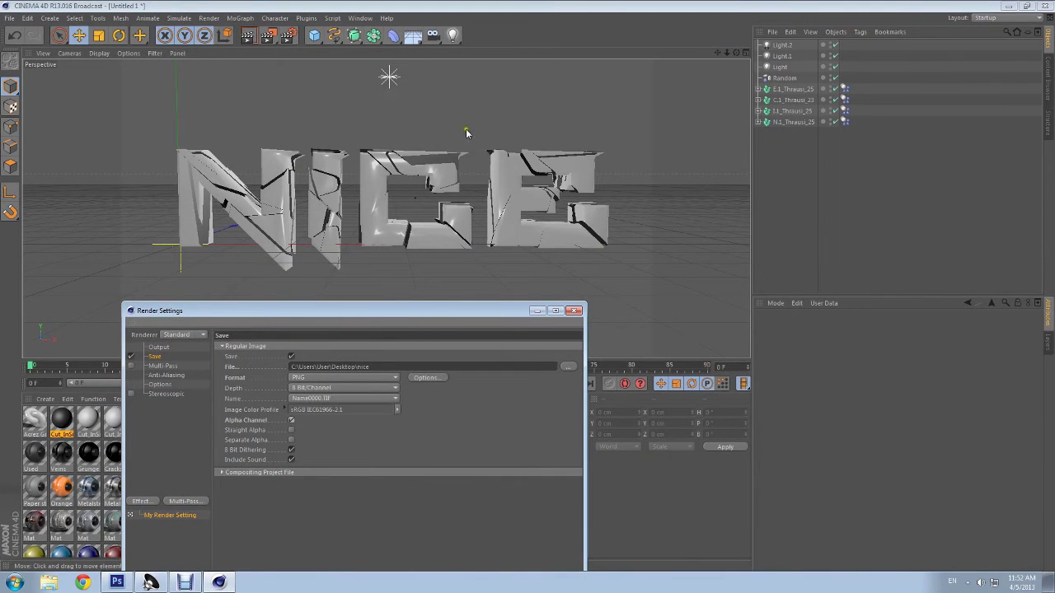
{"action": "left_click_drag", "start_coordinate": [321, 311], "coordinate": [399, 122]}
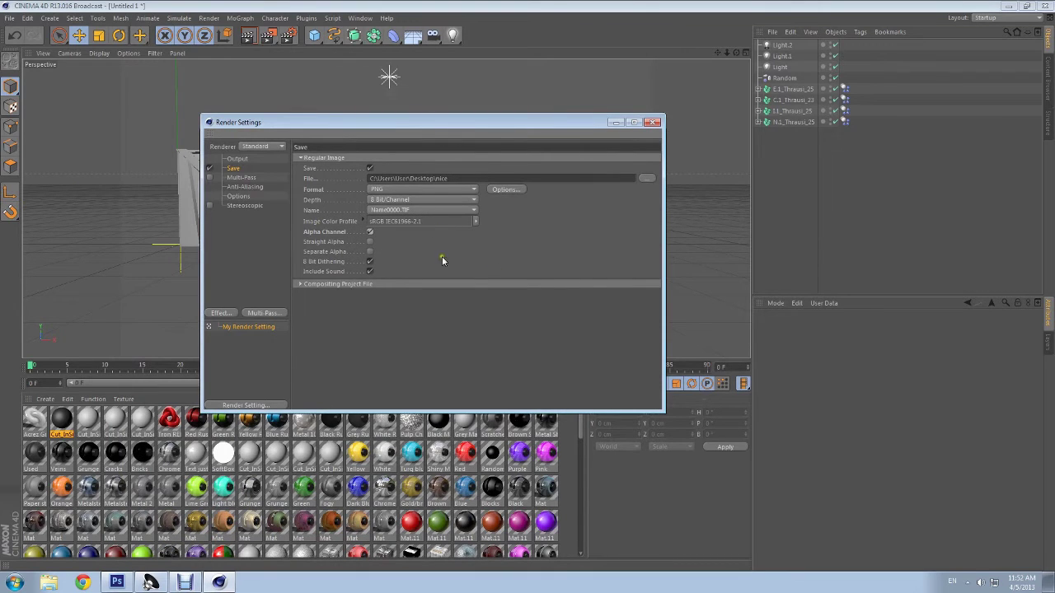
{"action": "left_click", "coordinate": [436, 199]}
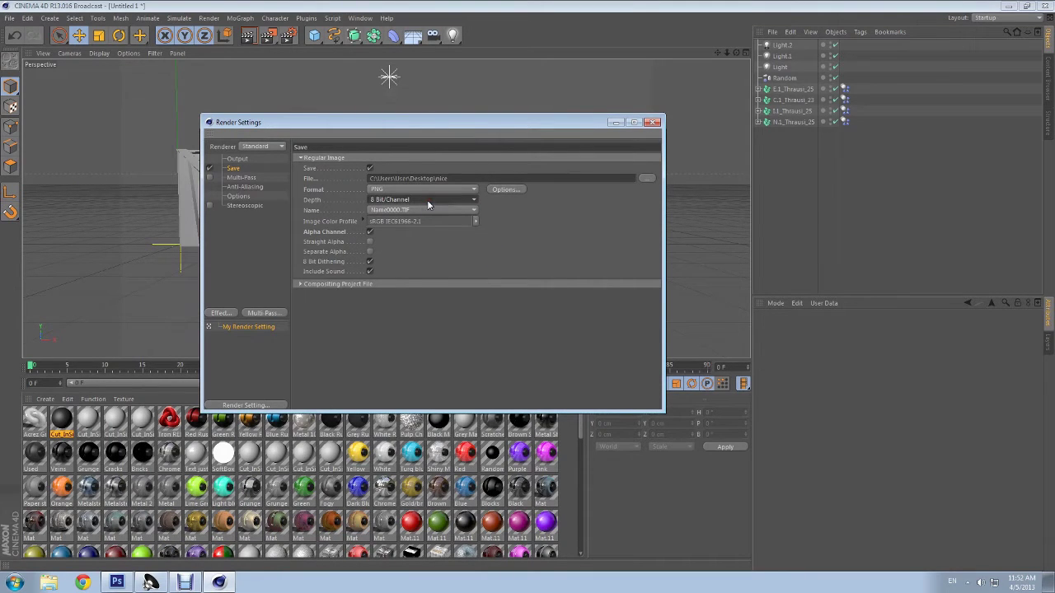
{"action": "left_click", "coordinate": [239, 178]}
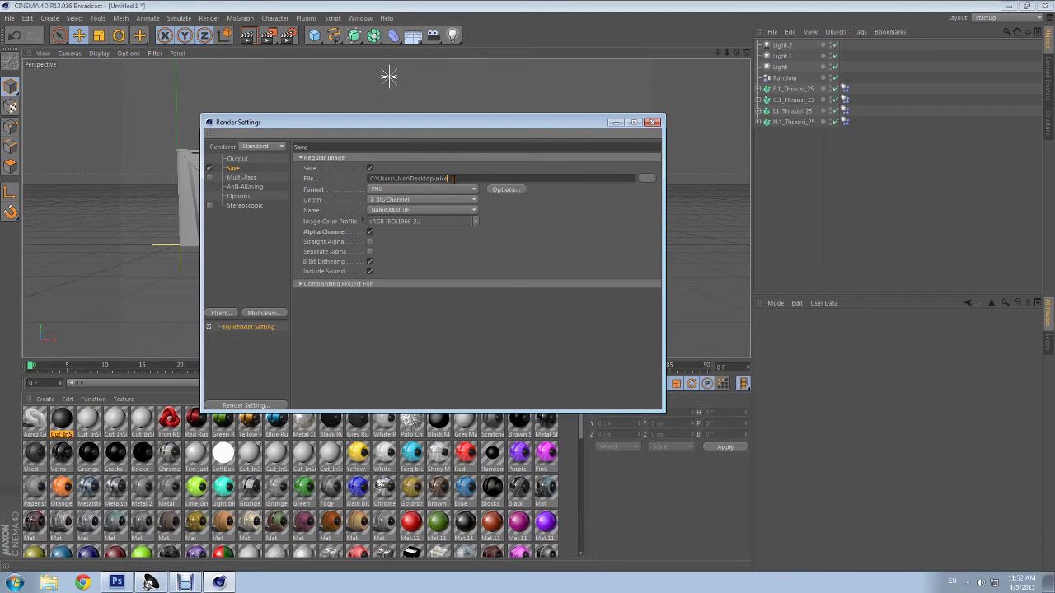
{"action": "left_click", "coordinate": [653, 123]}
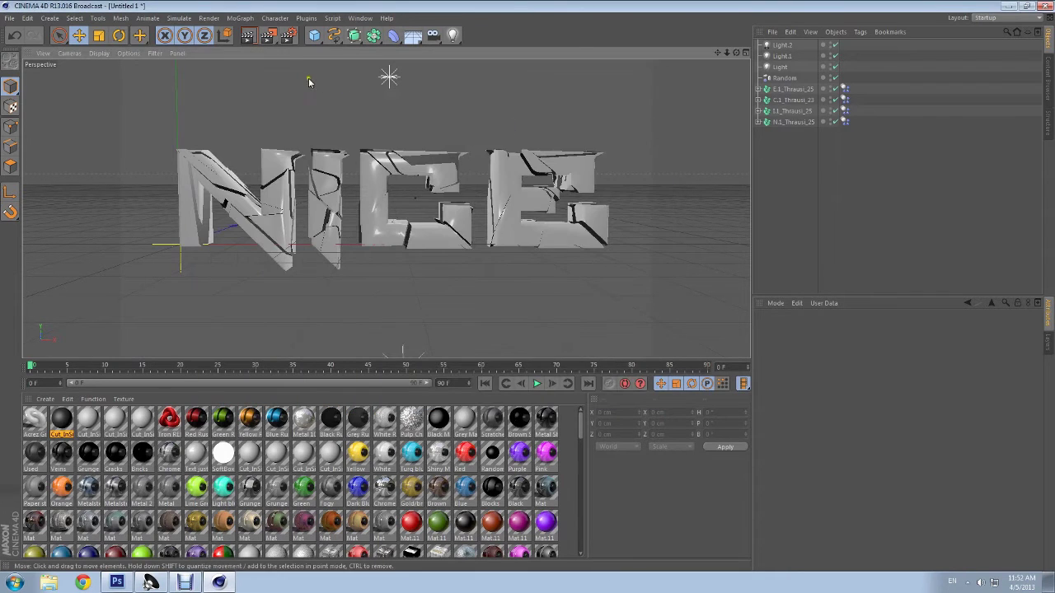
{"action": "left_click", "coordinate": [249, 40]}
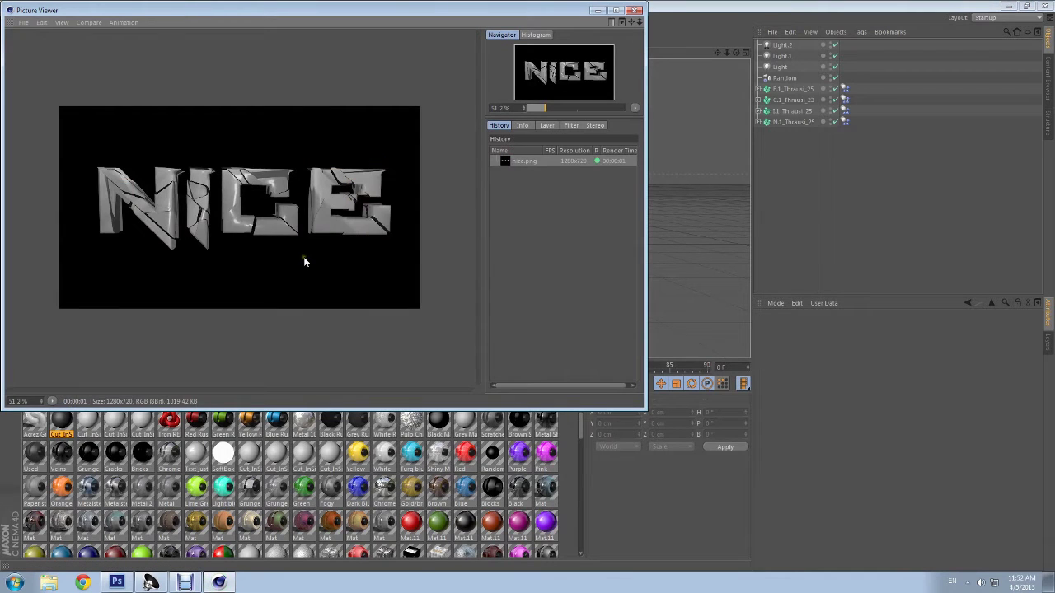
Step: Create a new 1920×1080 Photoshop document at 300 ppi named Nice
{"action": "left_click", "coordinate": [598, 8]}
{"action": "left_click", "coordinate": [113, 584]}
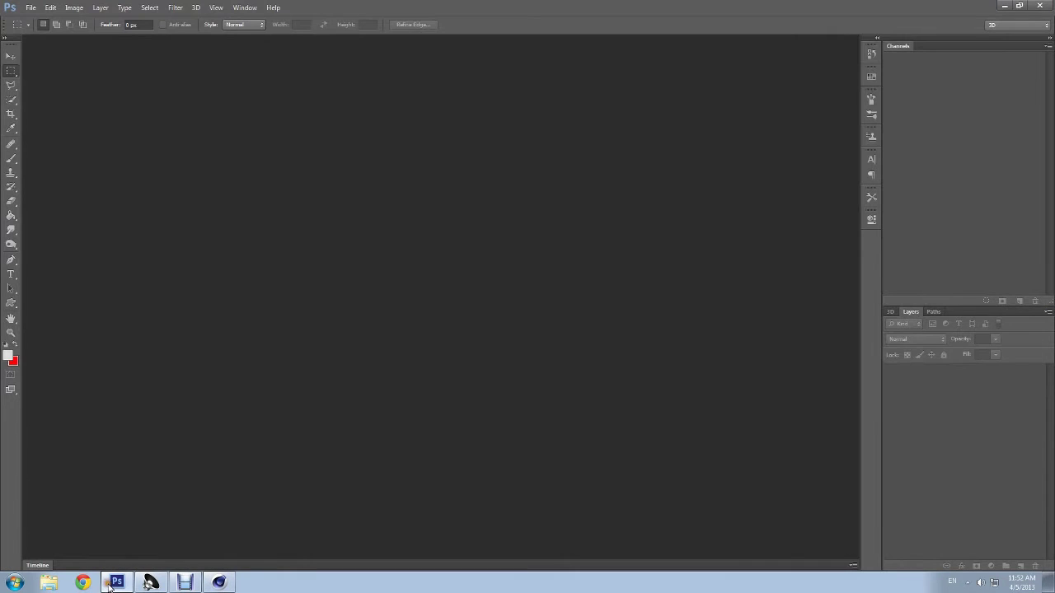
{"action": "left_click", "coordinate": [31, 7]}
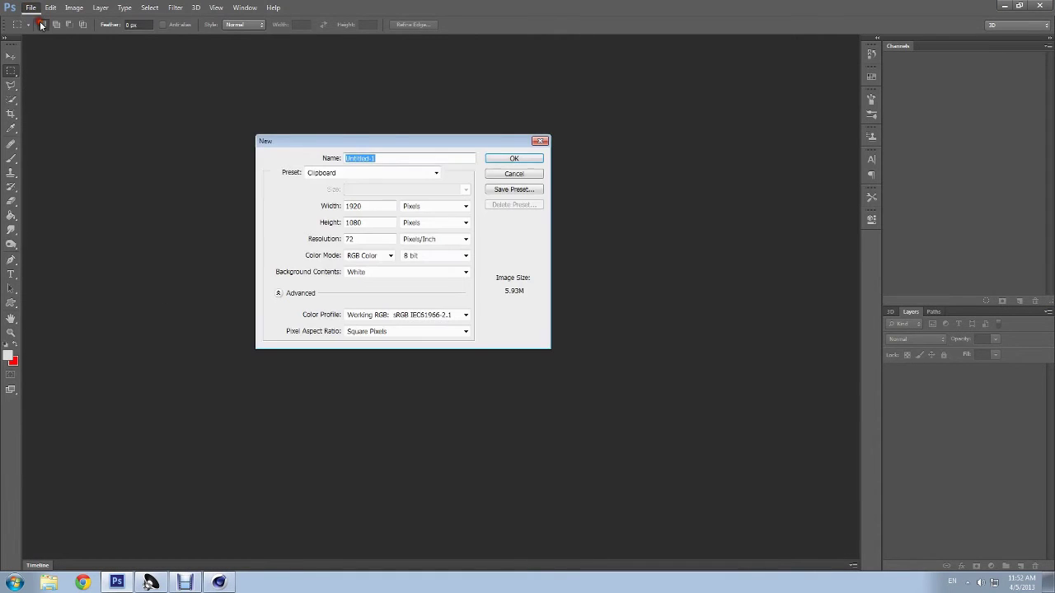
{"action": "left_click_drag", "start_coordinate": [341, 141], "coordinate": [238, 63]}
{"action": "double_click", "coordinate": [248, 162]}
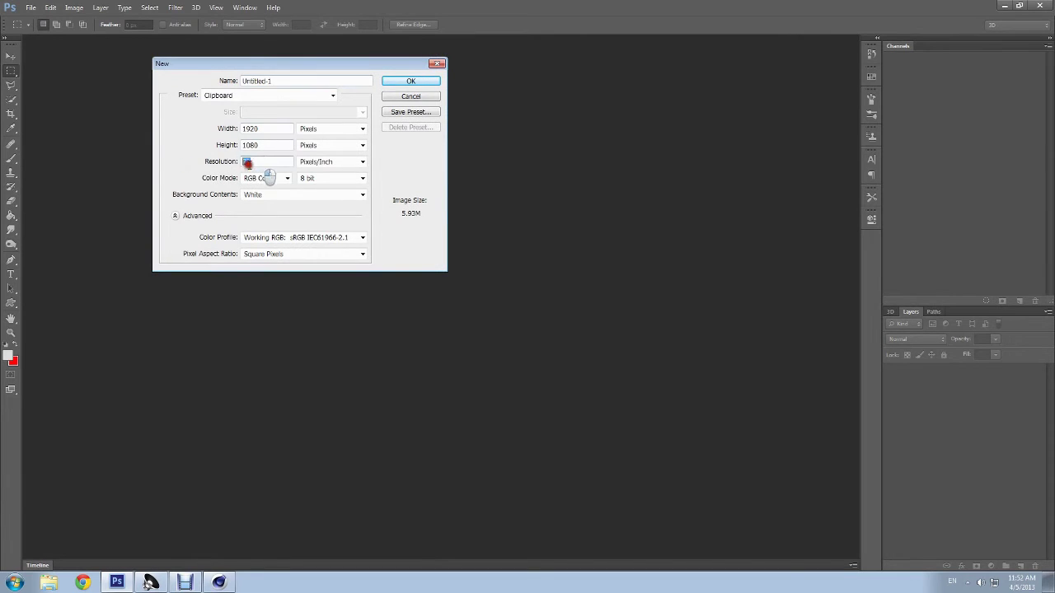
{"action": "type", "text": "300"}
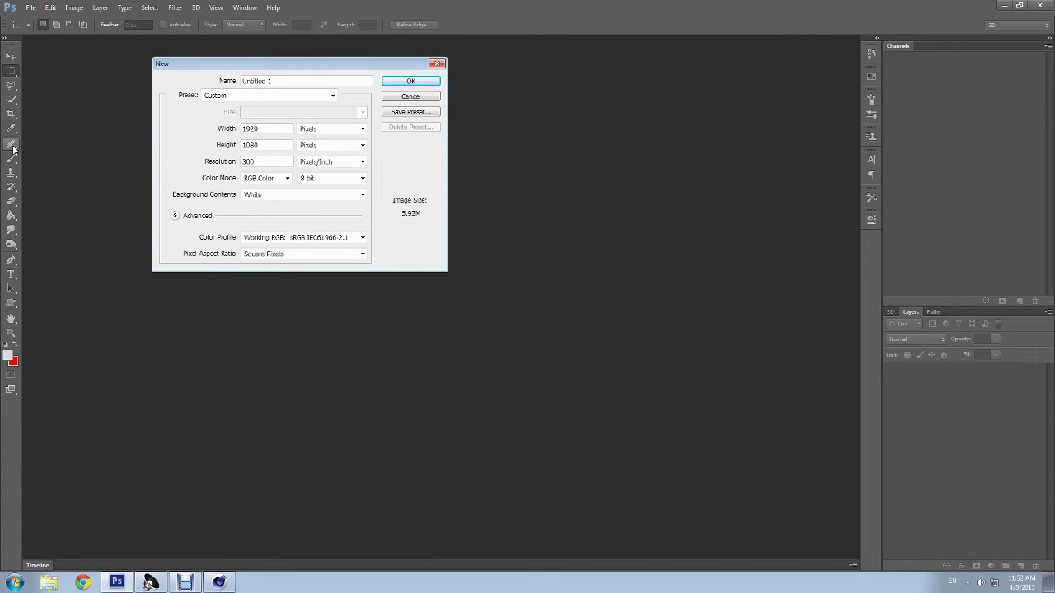
{"action": "mouse_move", "coordinate": [285, 66]}
{"action": "left_mouse_down"}
{"action": "mouse_move", "coordinate": [359, 147]}
{"action": "mouse_move", "coordinate": [347, 126]}
{"action": "left_mouse_up"}
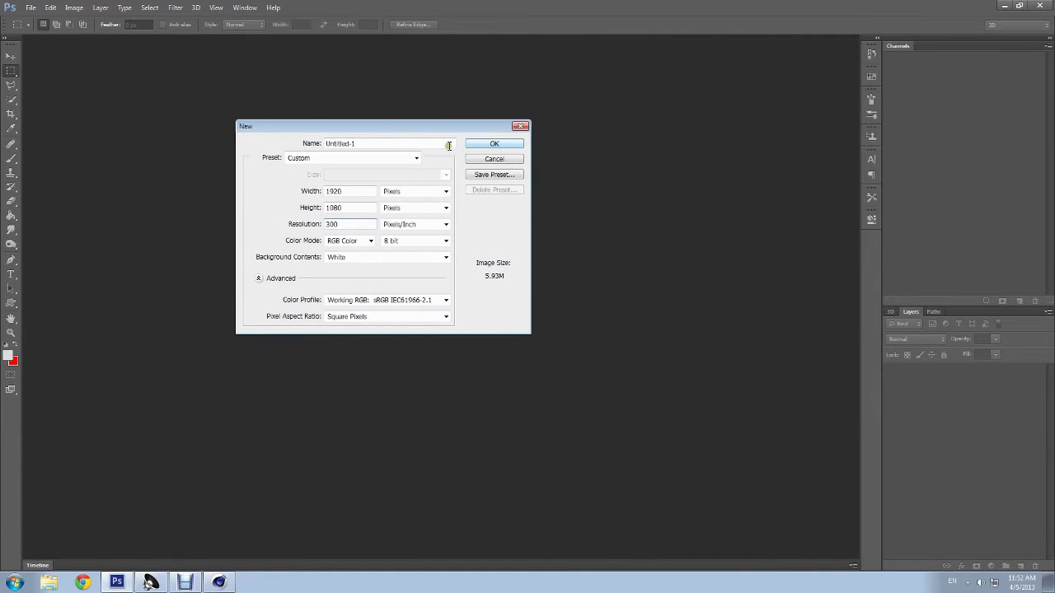
{"action": "left_click_drag", "start_coordinate": [384, 143], "coordinate": [109, 151]}
{"action": "type", "text": "Nice"}
{"action": "left_click", "coordinate": [492, 145]}
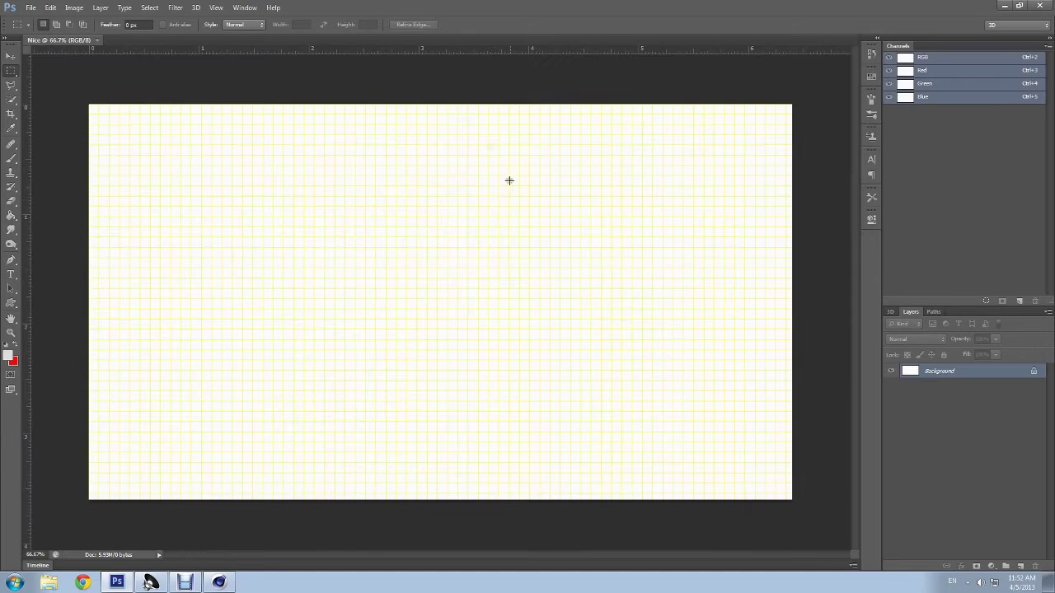
Step: Hide the grid overlay using View > Extras
{"action": "left_click", "coordinate": [195, 9]}
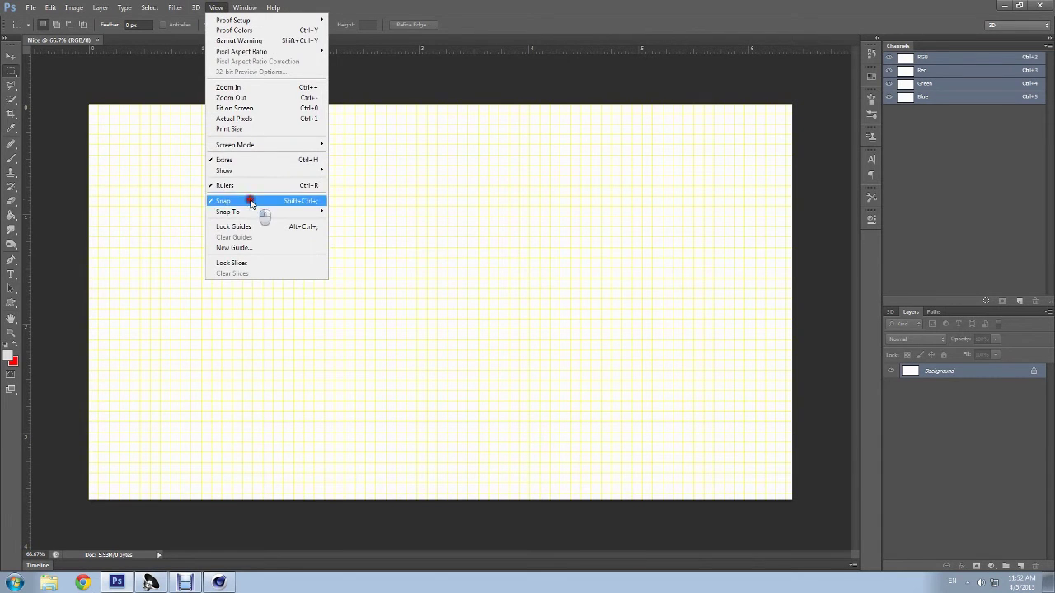
{"action": "left_click", "coordinate": [252, 201]}
{"action": "left_click", "coordinate": [216, 8]}
{"action": "left_click", "coordinate": [232, 161]}
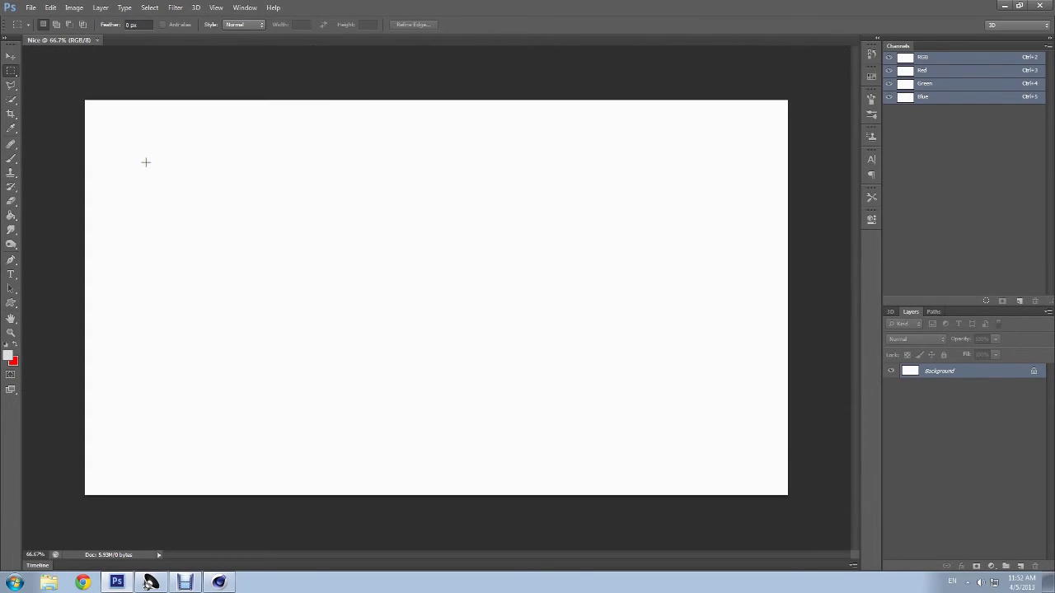
Step: In the Open dialog, browse to Data (D:) > Photoshop > Nice texture
{"action": "left_click", "coordinate": [27, 7]}
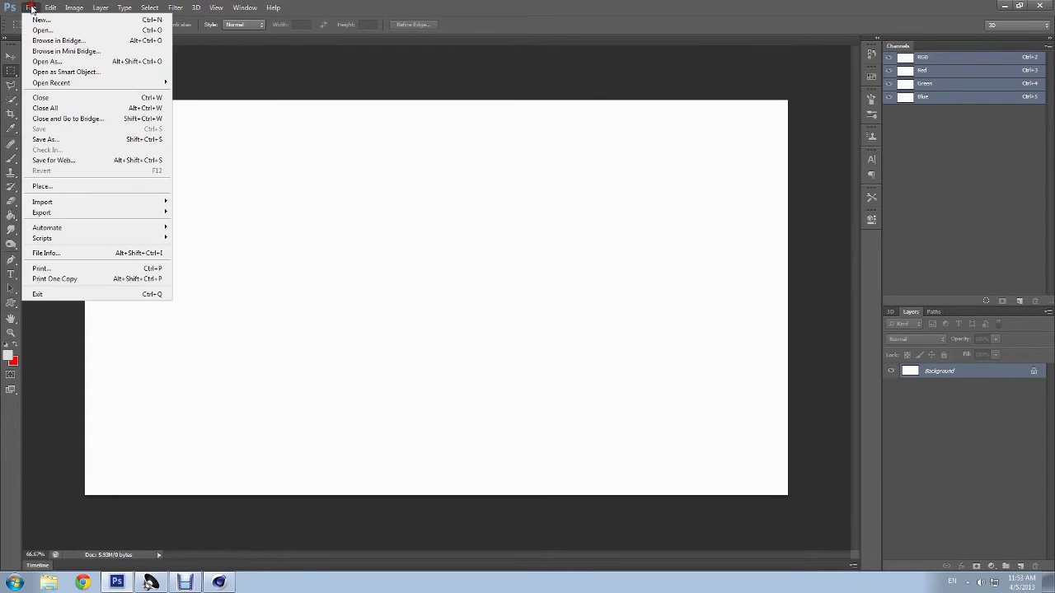
{"action": "left_click", "coordinate": [30, 8]}
{"action": "left_click", "coordinate": [44, 39]}
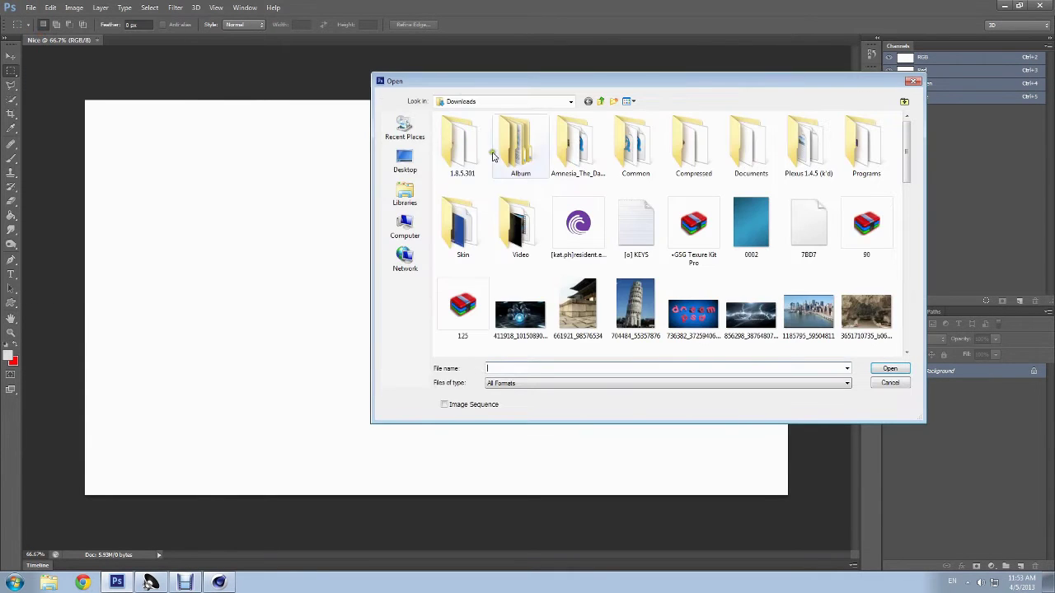
{"action": "left_click_drag", "start_coordinate": [480, 78], "coordinate": [209, 78]}
{"action": "left_click", "coordinate": [299, 98]}
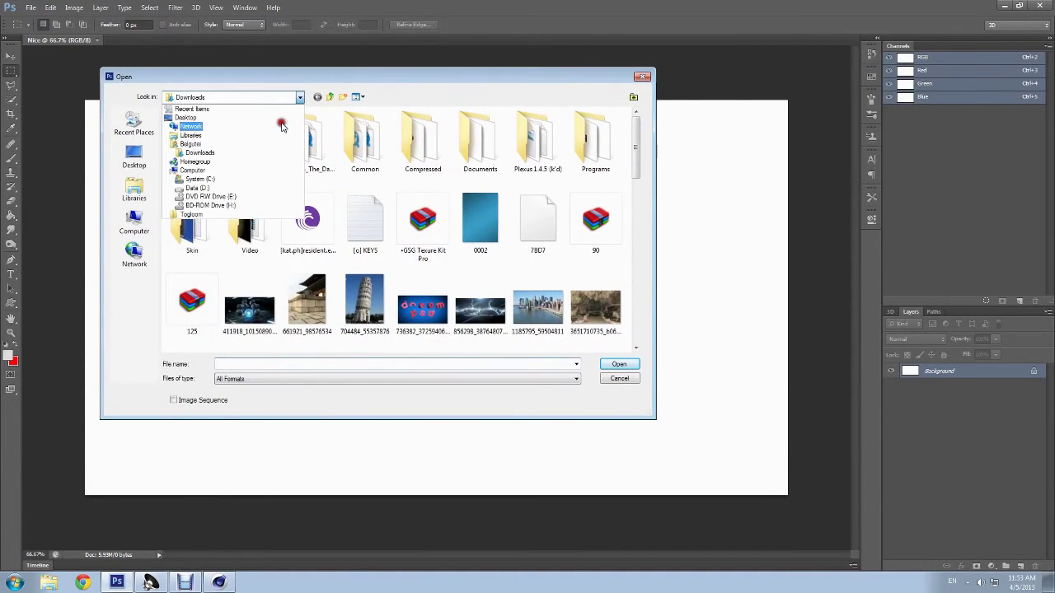
{"action": "left_click", "coordinate": [197, 188]}
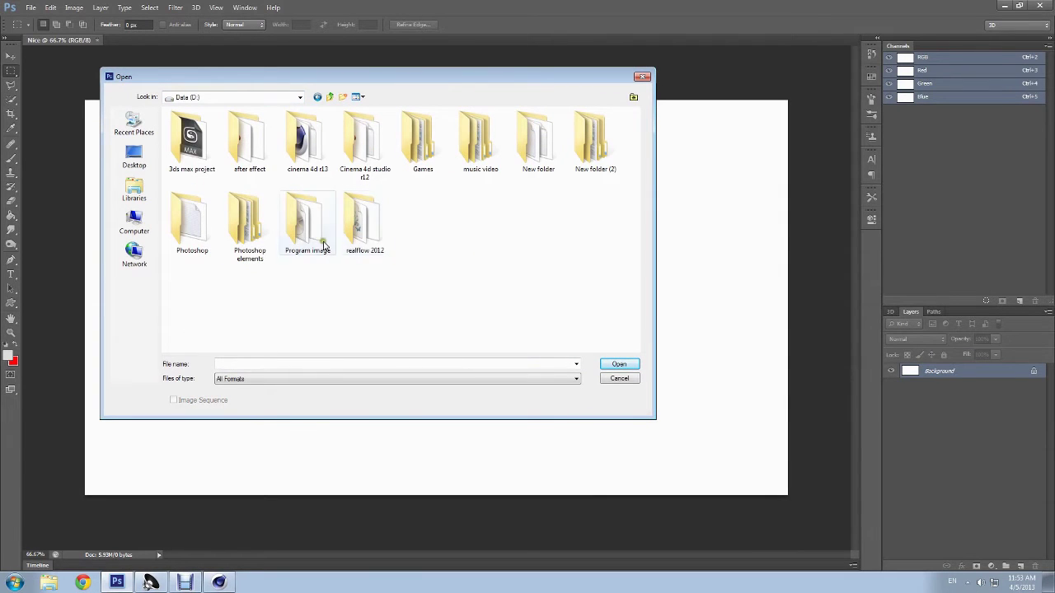
{"action": "double_click", "coordinate": [188, 221]}
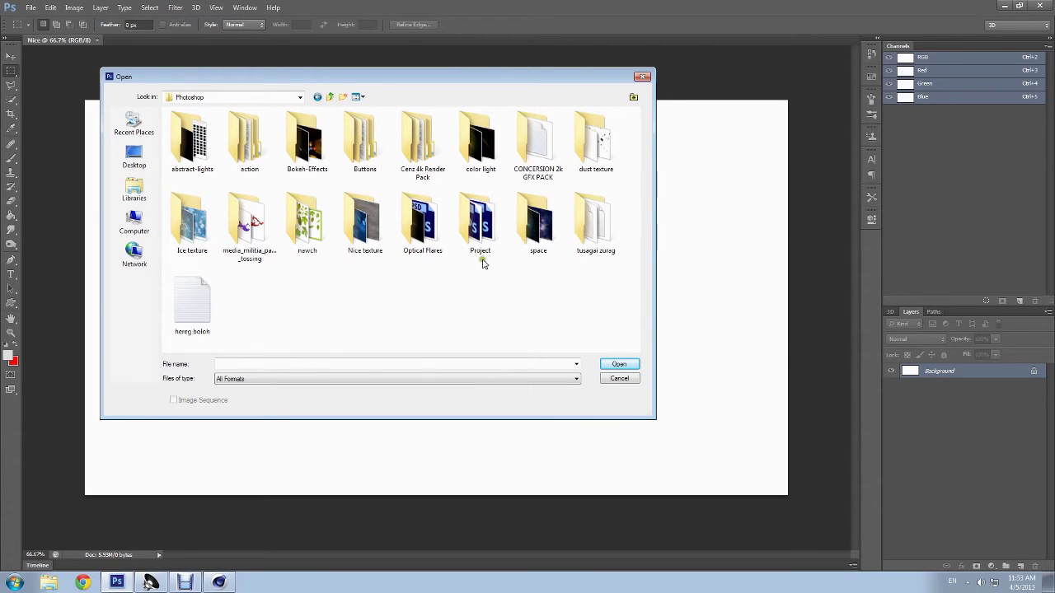
{"action": "double_click", "coordinate": [352, 222]}
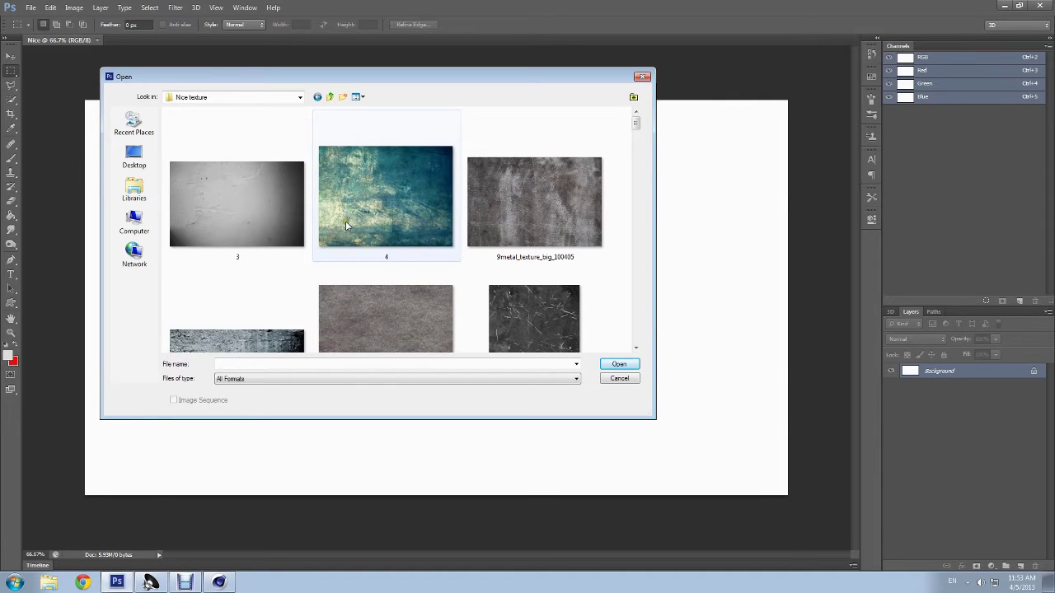
Step: Scroll through the Nice texture folder and open the wallpaper-677586 image
{"action": "scroll", "coordinate": [346, 222], "scroll_direction": "down", "scroll_amount": 3}
{"action": "scroll", "coordinate": [337, 247], "scroll_direction": "down", "scroll_amount": 3}
{"action": "scroll", "coordinate": [343, 256], "scroll_direction": "down", "scroll_amount": 1}
{"action": "scroll", "coordinate": [343, 257], "scroll_direction": "up", "scroll_amount": 3}
{"action": "scroll", "coordinate": [346, 254], "scroll_direction": "down", "scroll_amount": 2}
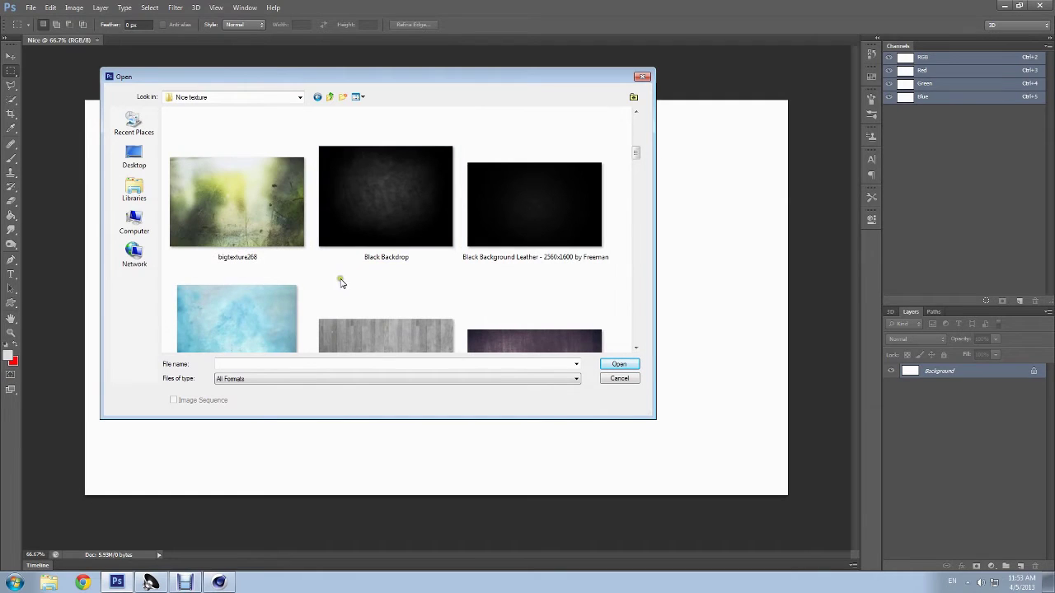
{"action": "scroll", "coordinate": [584, 252], "scroll_direction": "down", "scroll_amount": 3}
{"action": "scroll", "coordinate": [574, 259], "scroll_direction": "down", "scroll_amount": 3}
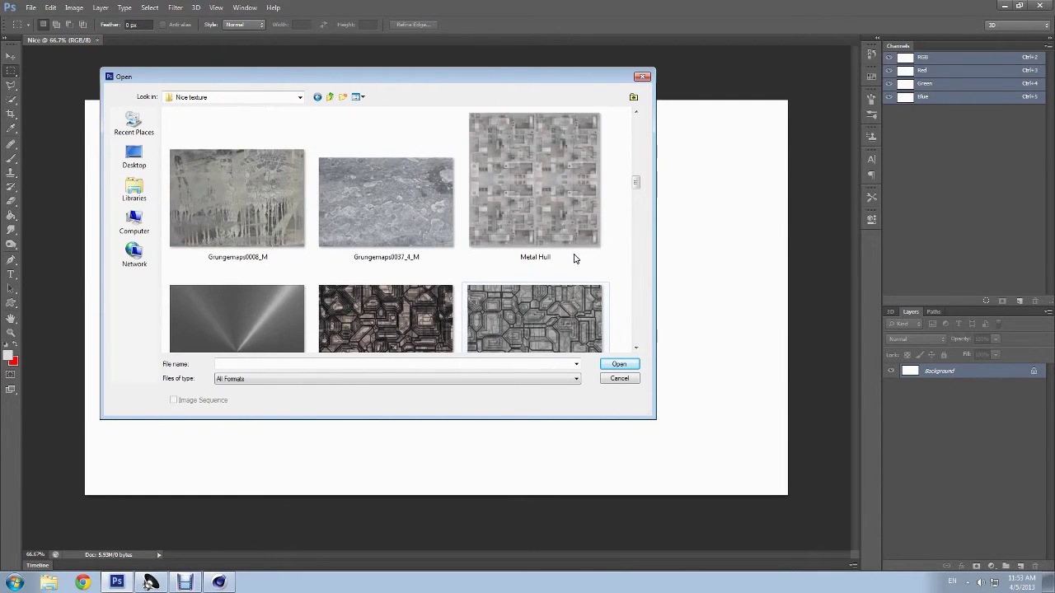
{"action": "scroll", "coordinate": [574, 258], "scroll_direction": "up", "scroll_amount": 3}
{"action": "scroll", "coordinate": [574, 254], "scroll_direction": "down", "scroll_amount": 4}
{"action": "scroll", "coordinate": [570, 258], "scroll_direction": "down", "scroll_amount": 2}
{"action": "scroll", "coordinate": [568, 261], "scroll_direction": "down", "scroll_amount": 3}
{"action": "scroll", "coordinate": [567, 260], "scroll_direction": "up", "scroll_amount": 3}
{"action": "scroll", "coordinate": [566, 261], "scroll_direction": "down", "scroll_amount": 4}
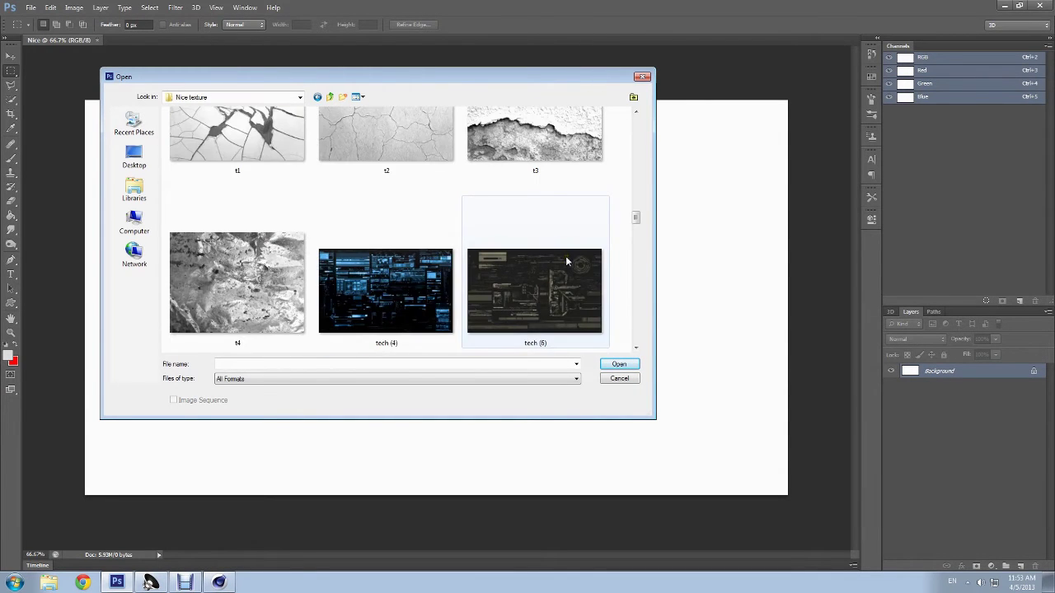
{"action": "scroll", "coordinate": [566, 261], "scroll_direction": "down", "scroll_amount": 3}
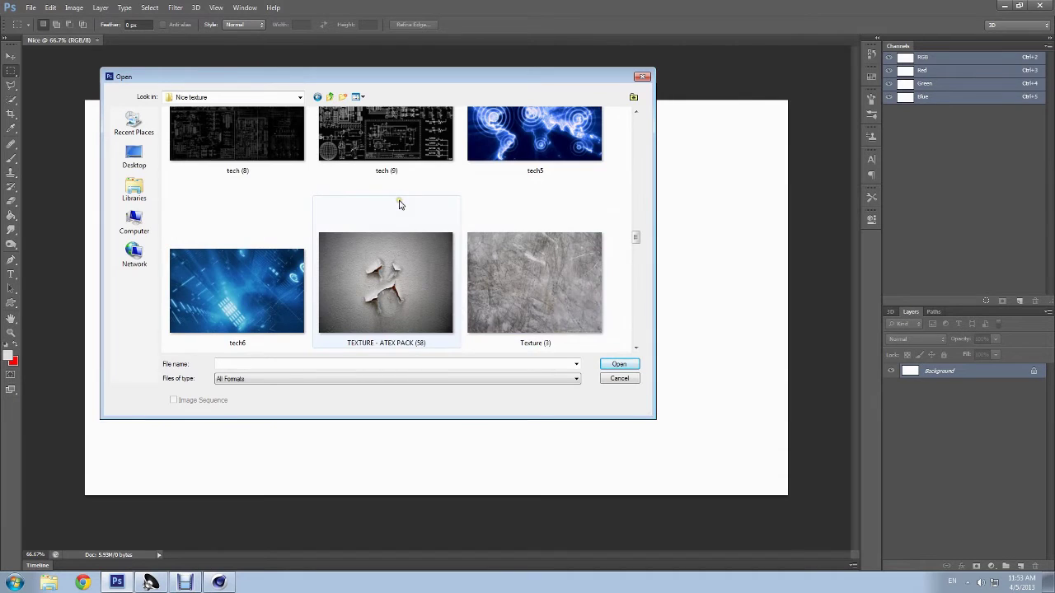
{"action": "scroll", "coordinate": [407, 198], "scroll_direction": "down", "scroll_amount": 2}
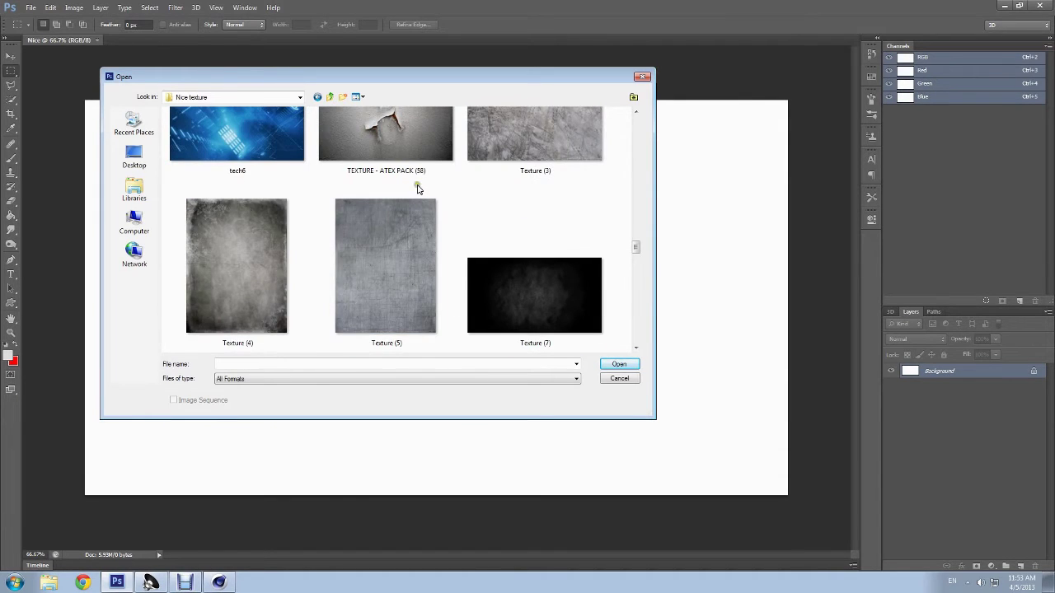
{"action": "scroll", "coordinate": [420, 186], "scroll_direction": "down", "scroll_amount": 3}
{"action": "scroll", "coordinate": [392, 276], "scroll_direction": "down", "scroll_amount": 10}
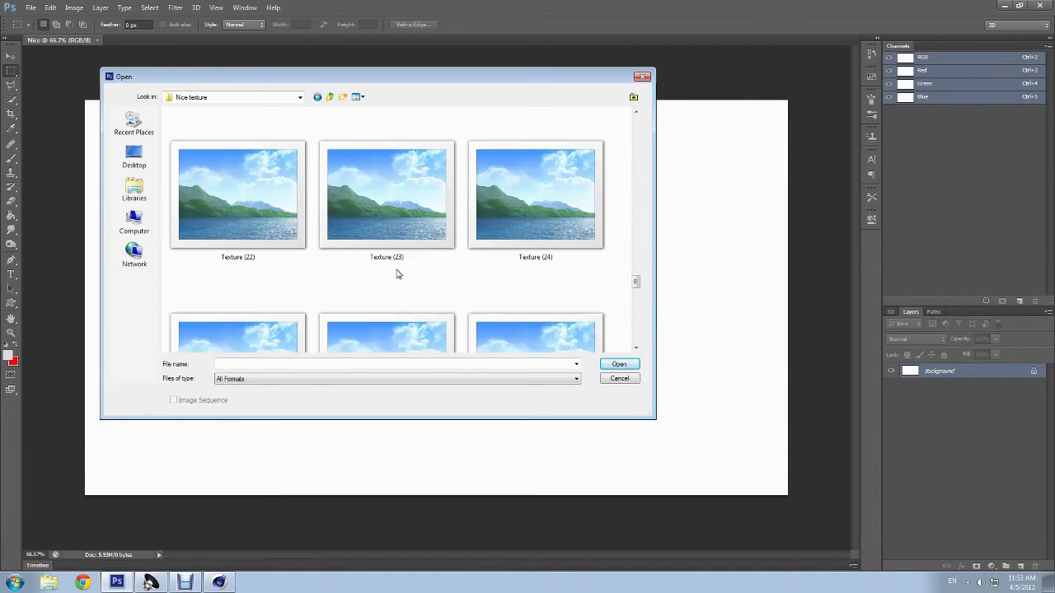
{"action": "scroll", "coordinate": [396, 274], "scroll_direction": "down", "scroll_amount": 2}
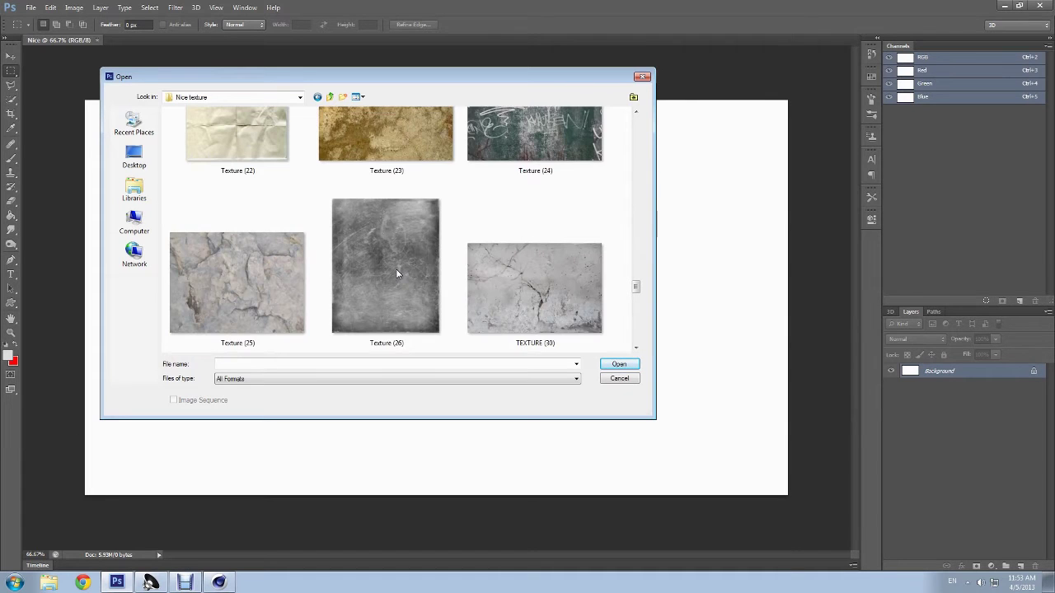
{"action": "scroll", "coordinate": [397, 273], "scroll_direction": "down", "scroll_amount": 2}
{"action": "scroll", "coordinate": [397, 274], "scroll_direction": "down", "scroll_amount": 2}
{"action": "scroll", "coordinate": [397, 273], "scroll_direction": "down", "scroll_amount": 2}
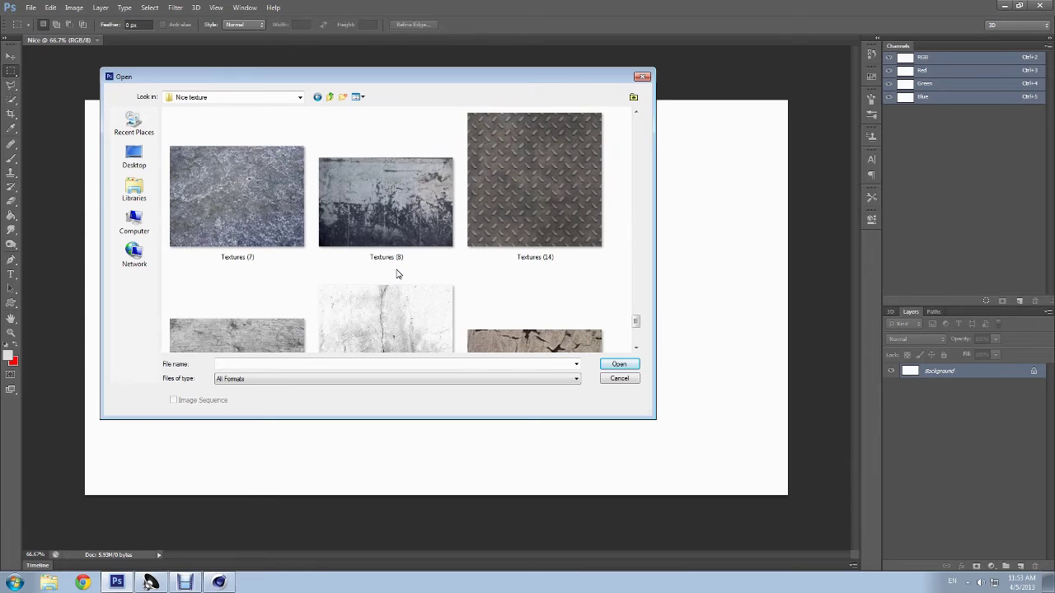
{"action": "scroll", "coordinate": [396, 273], "scroll_direction": "down", "scroll_amount": 1}
{"action": "scroll", "coordinate": [396, 274], "scroll_direction": "down", "scroll_amount": 1}
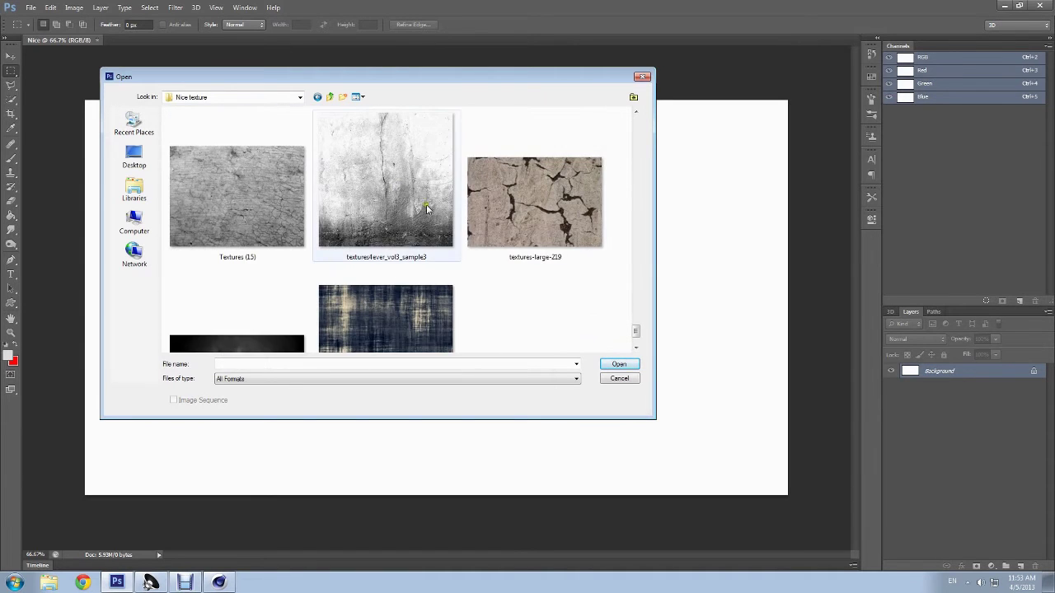
{"action": "scroll", "coordinate": [423, 233], "scroll_direction": "down", "scroll_amount": 1}
{"action": "double_click", "coordinate": [237, 295]}
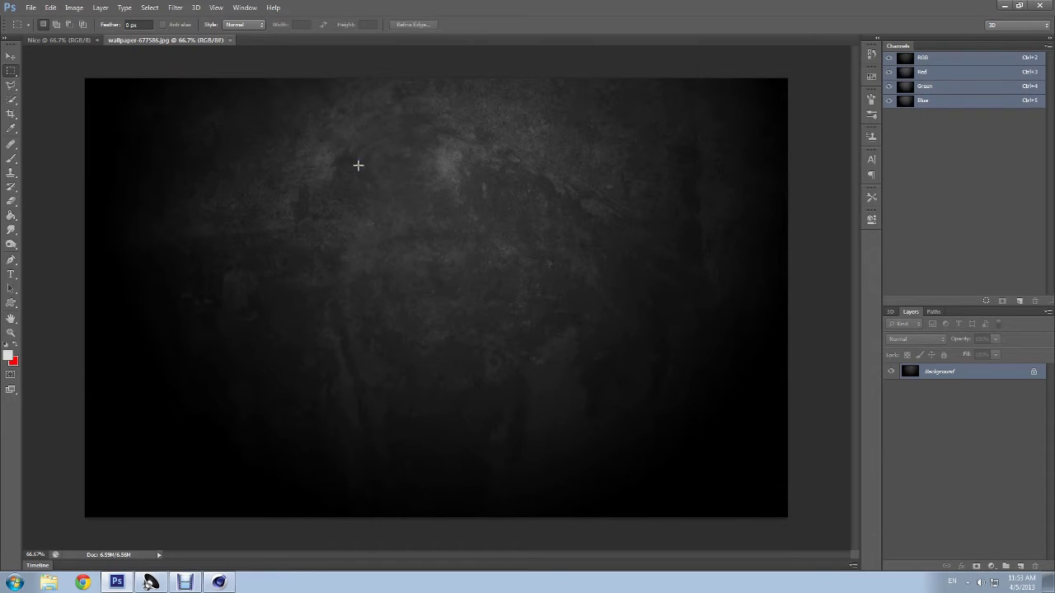
Step: Close the wallpaper image and open Black Backdrop from the same folder instead
{"action": "left_click", "coordinate": [231, 40]}
{"action": "left_click", "coordinate": [31, 8]}
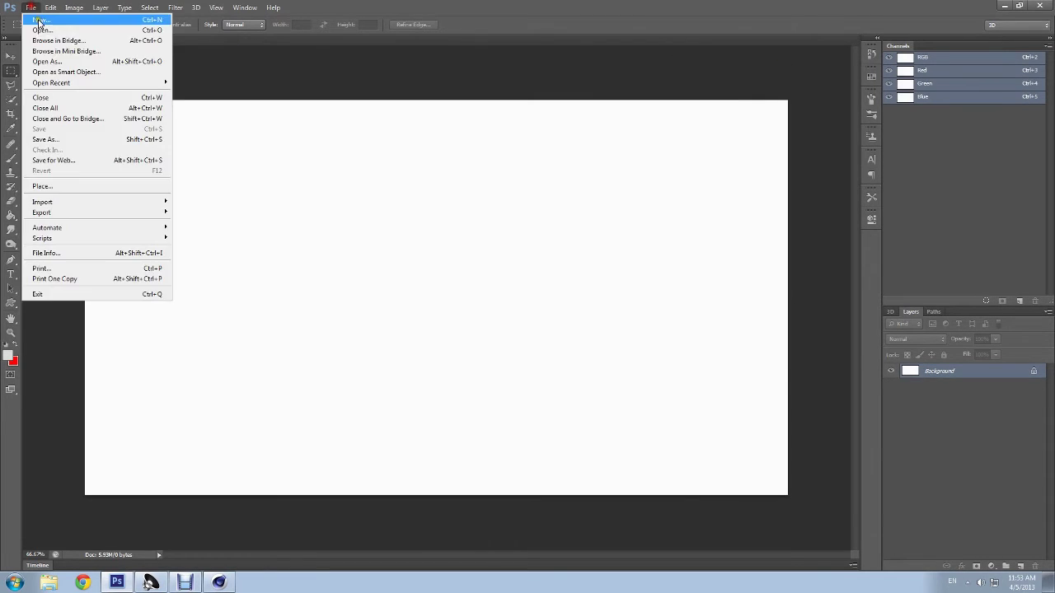
{"action": "left_click", "coordinate": [41, 30]}
{"action": "left_click", "coordinate": [428, 215]}
{"action": "scroll", "coordinate": [429, 208], "scroll_direction": "down", "scroll_amount": 1}
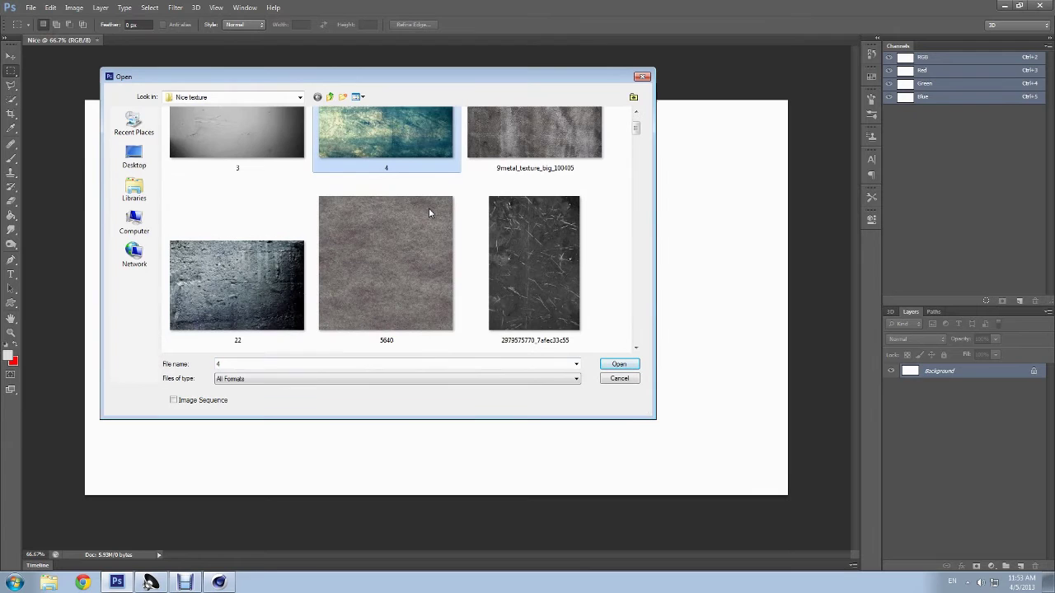
{"action": "scroll", "coordinate": [429, 208], "scroll_direction": "down", "scroll_amount": 1}
{"action": "scroll", "coordinate": [429, 210], "scroll_direction": "down", "scroll_amount": 1}
{"action": "scroll", "coordinate": [429, 212], "scroll_direction": "down", "scroll_amount": 1}
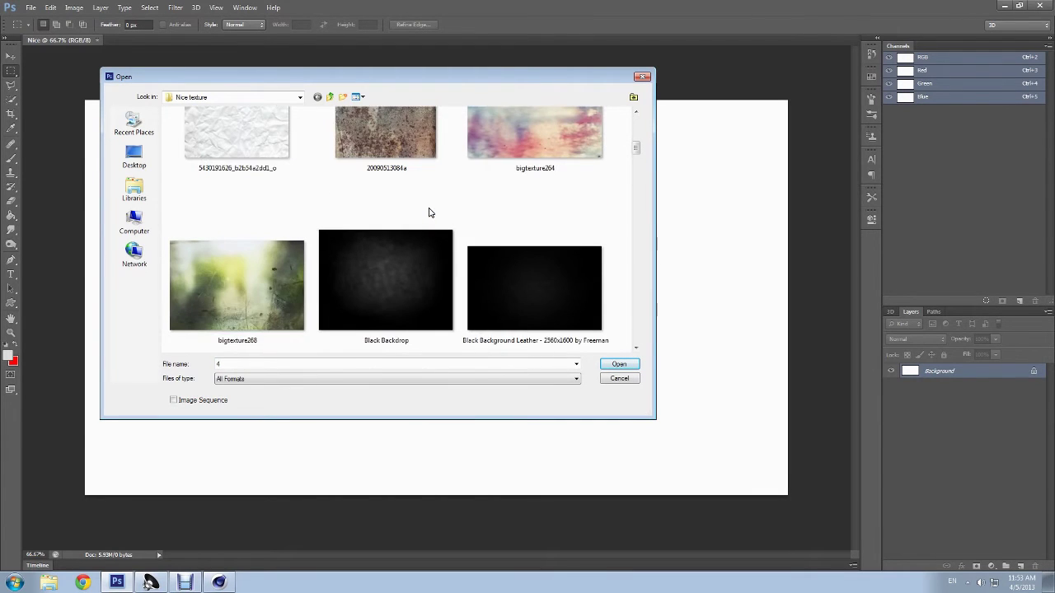
{"action": "scroll", "coordinate": [428, 212], "scroll_direction": "down", "scroll_amount": 1}
{"action": "double_click", "coordinate": [429, 212]}
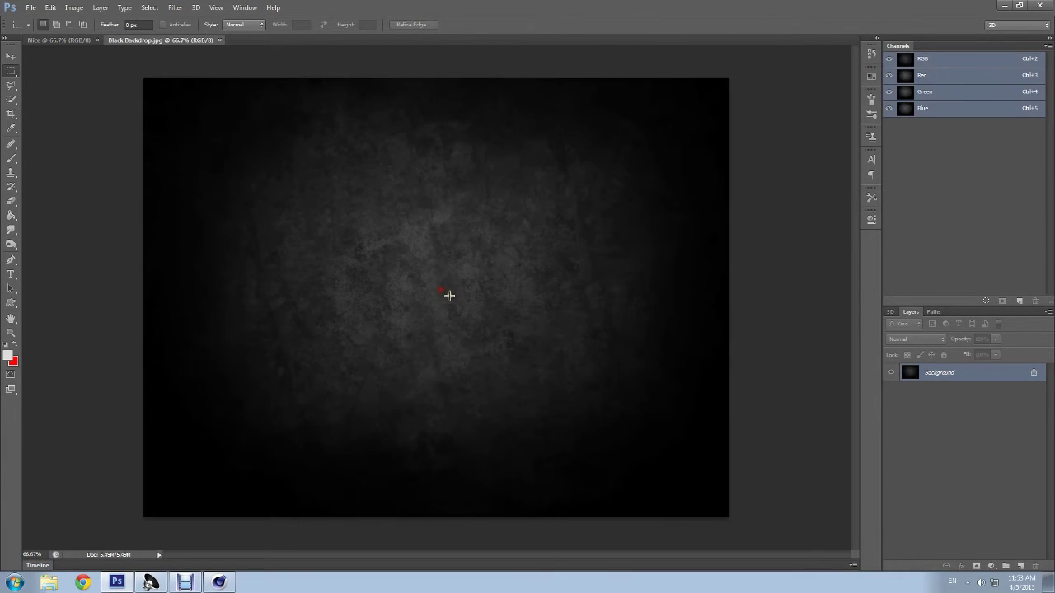
Step: Paste the black backdrop into Nice and free-transform it to fill the canvas
{"action": "key", "text": "ctrl+c"}
{"action": "key", "text": "ctrl+w"}
{"action": "key", "text": "ctrl+v"}
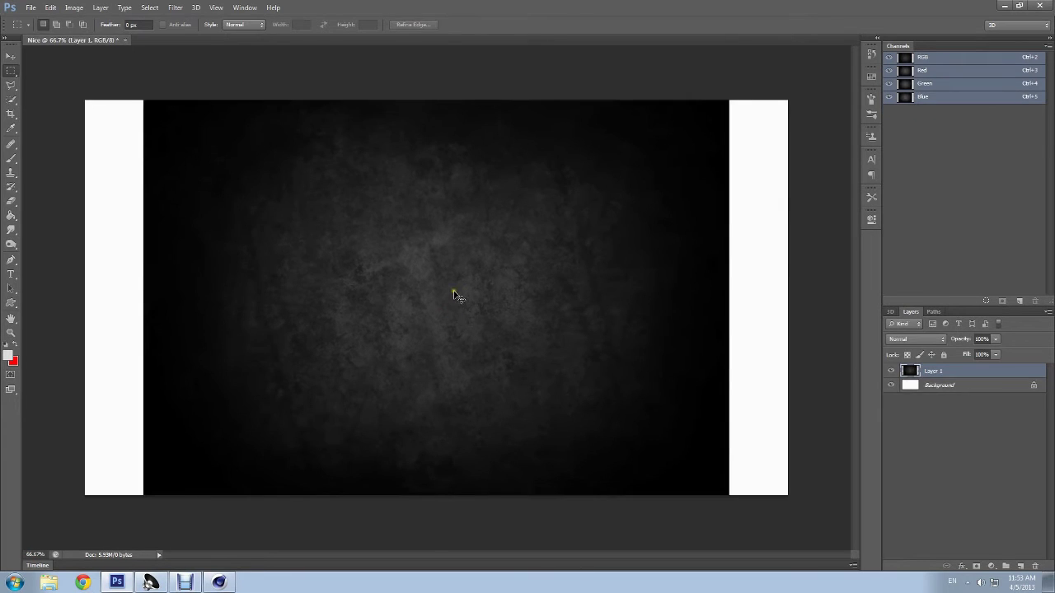
{"action": "key", "text": "ctrl+t"}
{"action": "left_click_drag", "start_coordinate": [259, 225], "coordinate": [207, 224]}
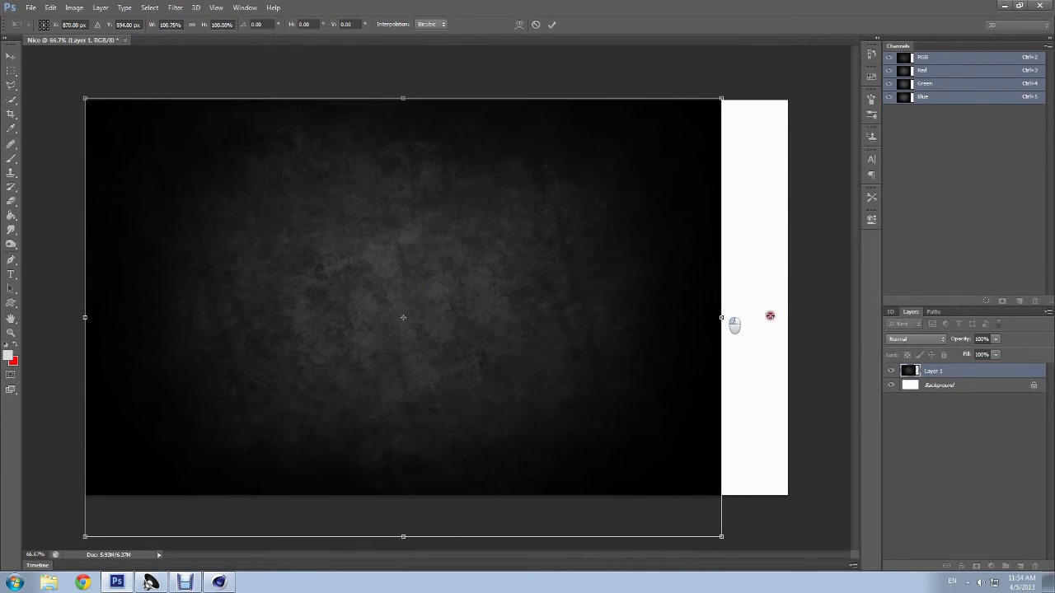
{"action": "left_click_drag", "start_coordinate": [667, 316], "coordinate": [793, 317]}
{"action": "left_click_drag", "start_coordinate": [449, 539], "coordinate": [440, 522]}
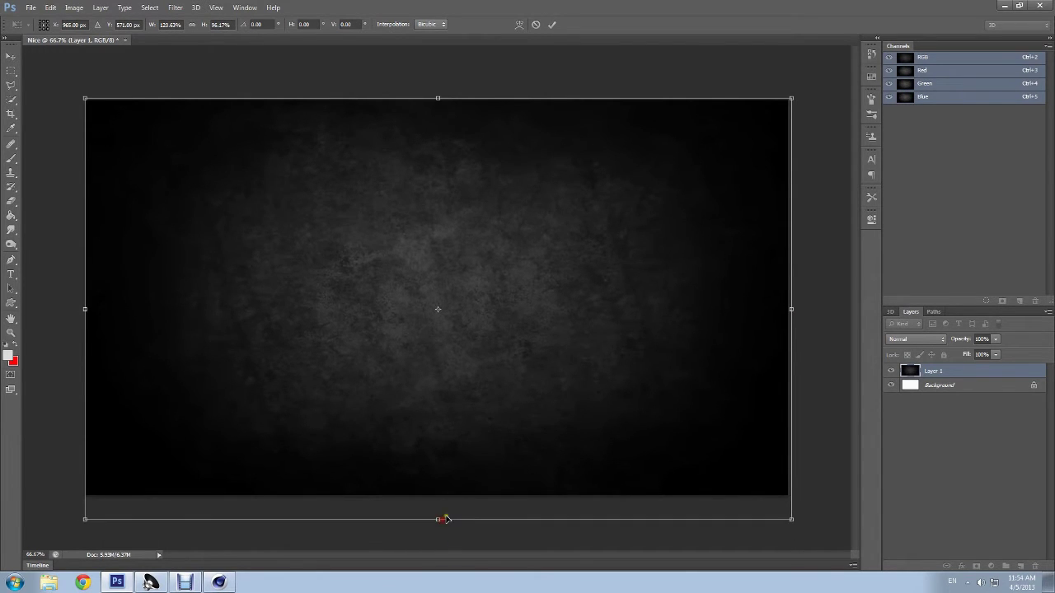
{"action": "key", "text": "Return"}
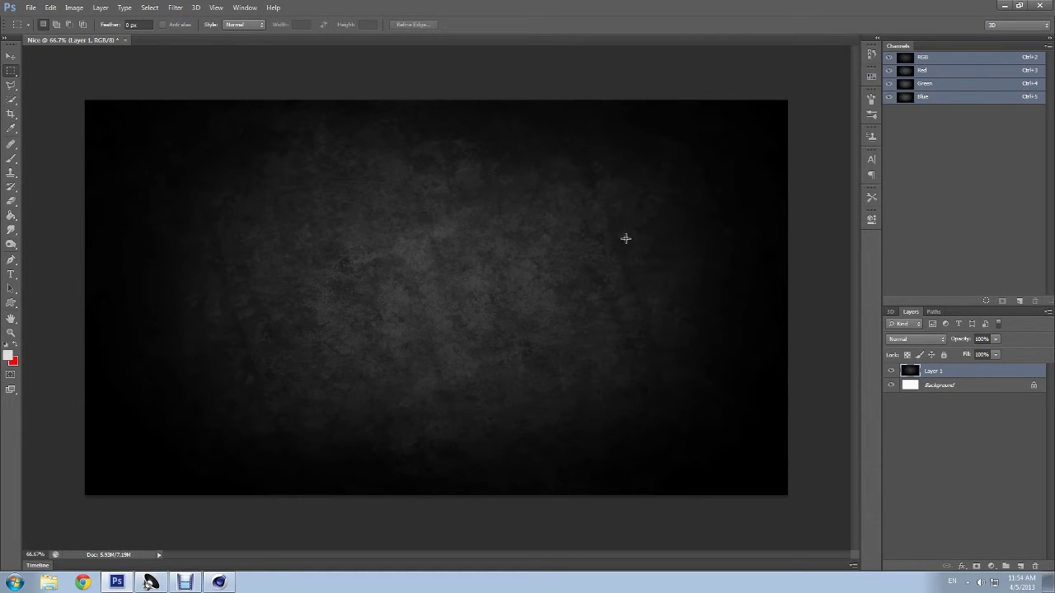
Step: Brighten the backdrop with Levels by adjusting the black point and midtones to 1.33
{"action": "left_click", "coordinate": [100, 8]}
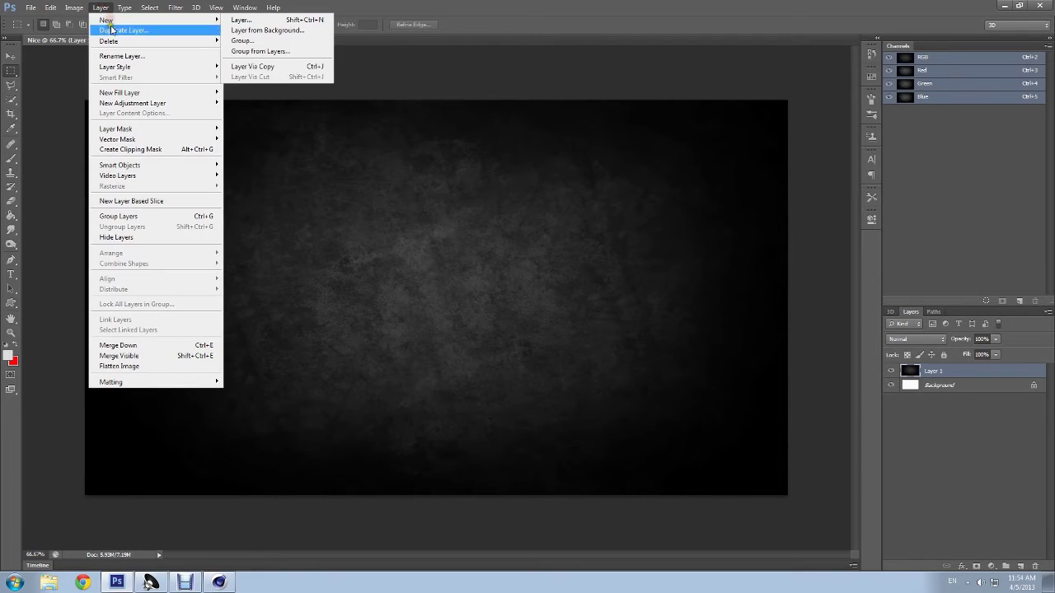
{"action": "left_click", "coordinate": [248, 47]}
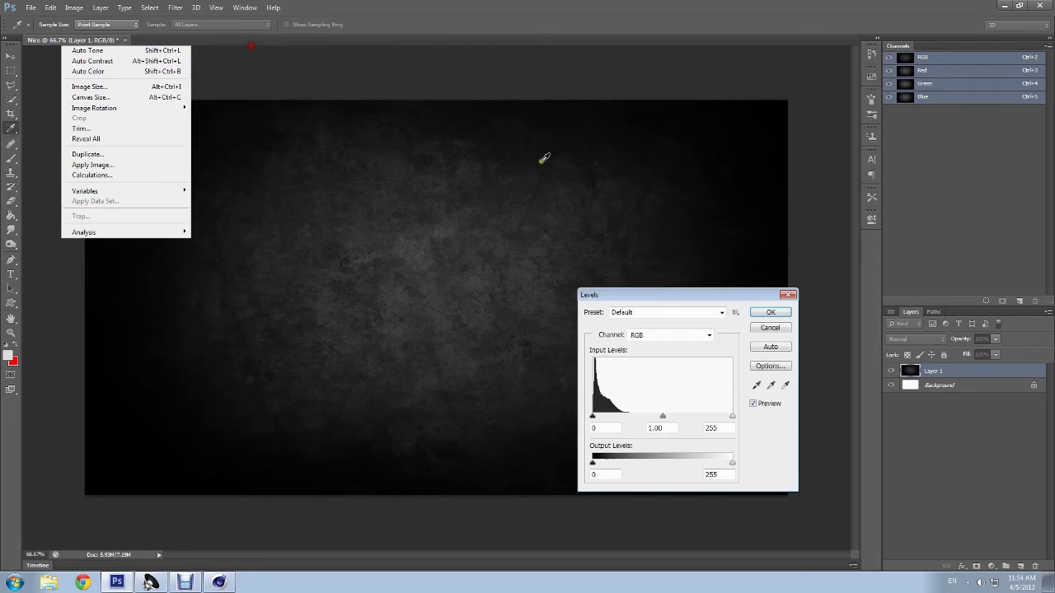
{"action": "left_click_drag", "start_coordinate": [604, 419], "coordinate": [594, 417]}
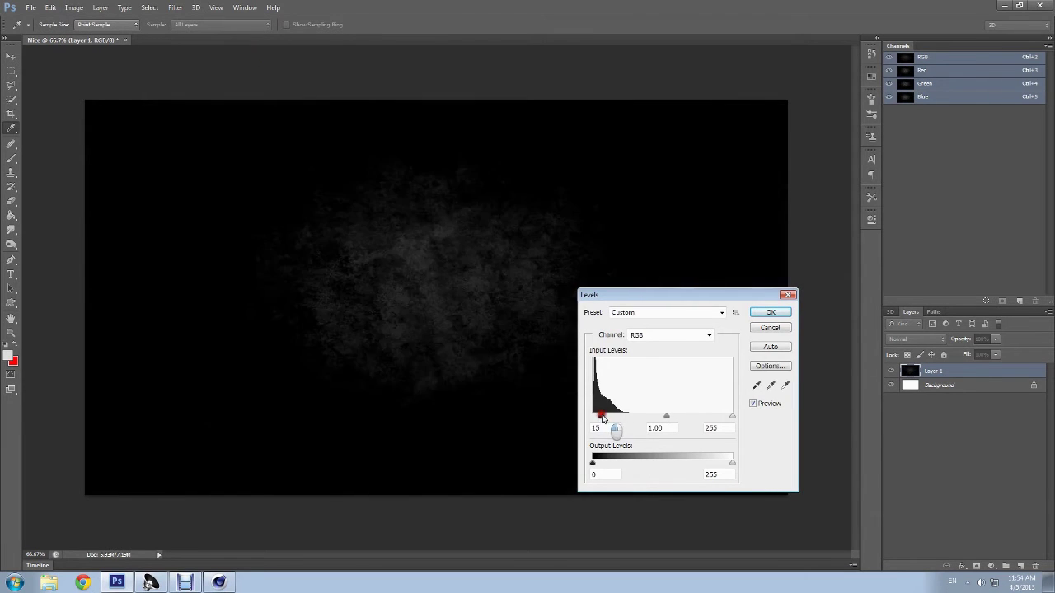
{"action": "mouse_move", "coordinate": [663, 417]}
{"action": "left_mouse_down"}
{"action": "mouse_move", "coordinate": [651, 417]}
{"action": "mouse_move", "coordinate": [683, 416]}
{"action": "left_mouse_up"}
{"action": "left_click", "coordinate": [730, 416]}
{"action": "left_click", "coordinate": [770, 312]}
Step: Add a Curves adjustment layer and bend the RGB curve, adding a shadow point
{"action": "left_click", "coordinate": [74, 7]}
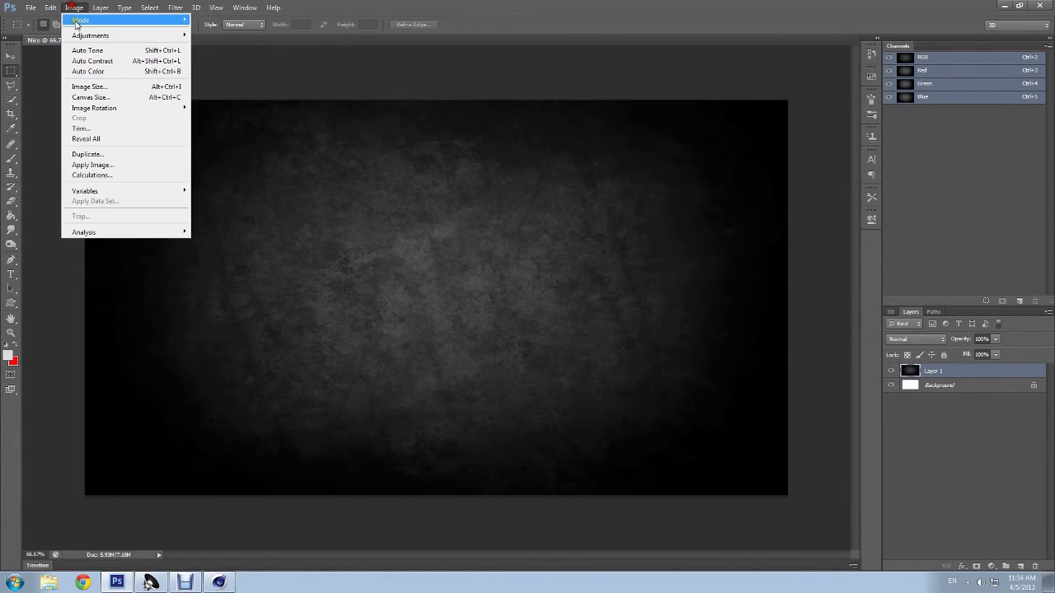
{"action": "mouse_move", "coordinate": [101, 7]}
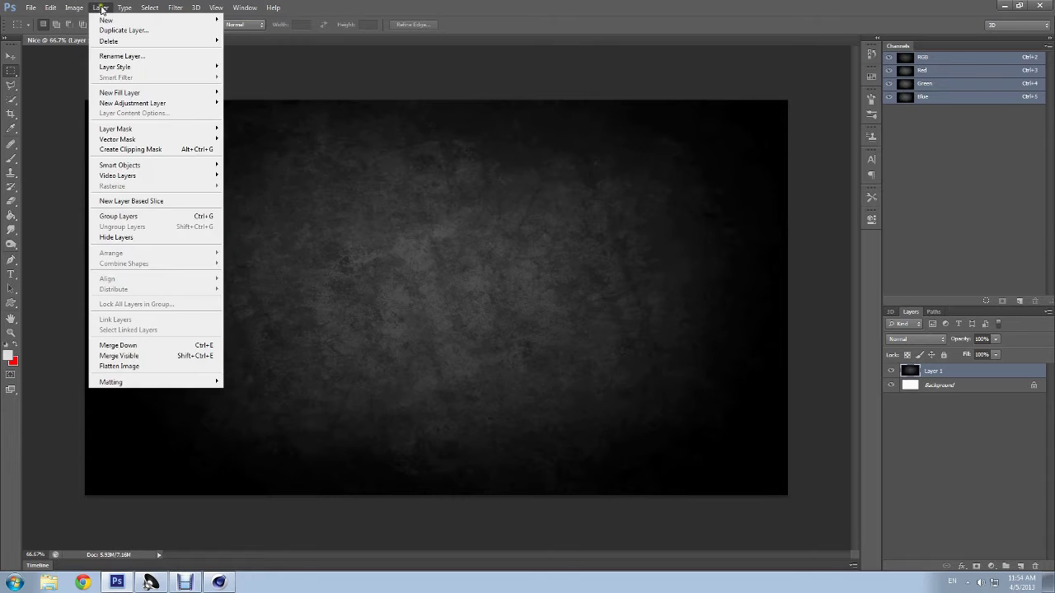
{"action": "mouse_move", "coordinate": [132, 103]}
{"action": "left_click", "coordinate": [254, 124]}
{"action": "key", "text": "Return"}
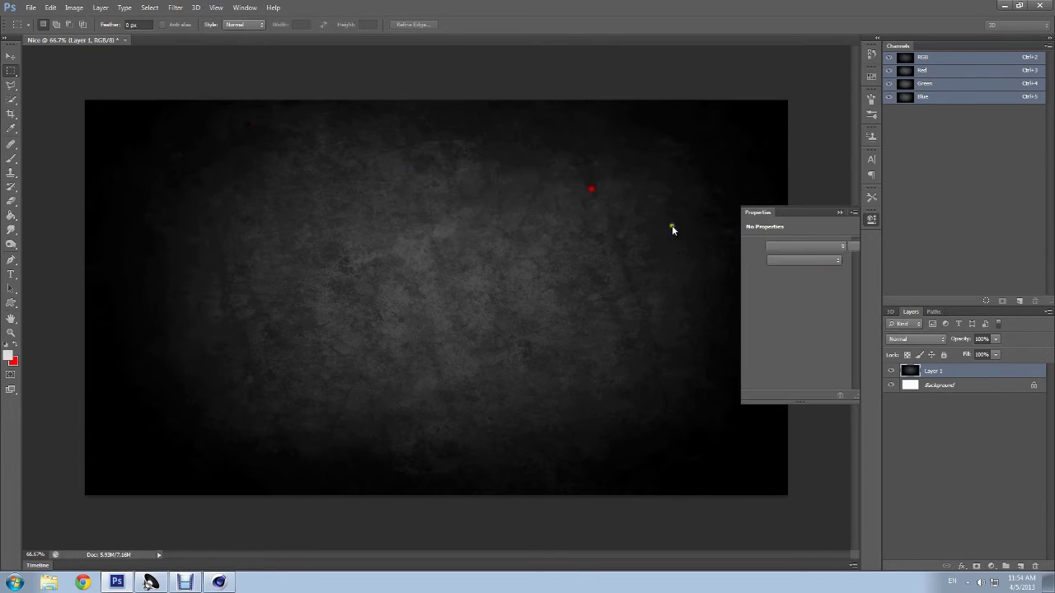
{"action": "left_click_drag", "start_coordinate": [811, 297], "coordinate": [805, 298]}
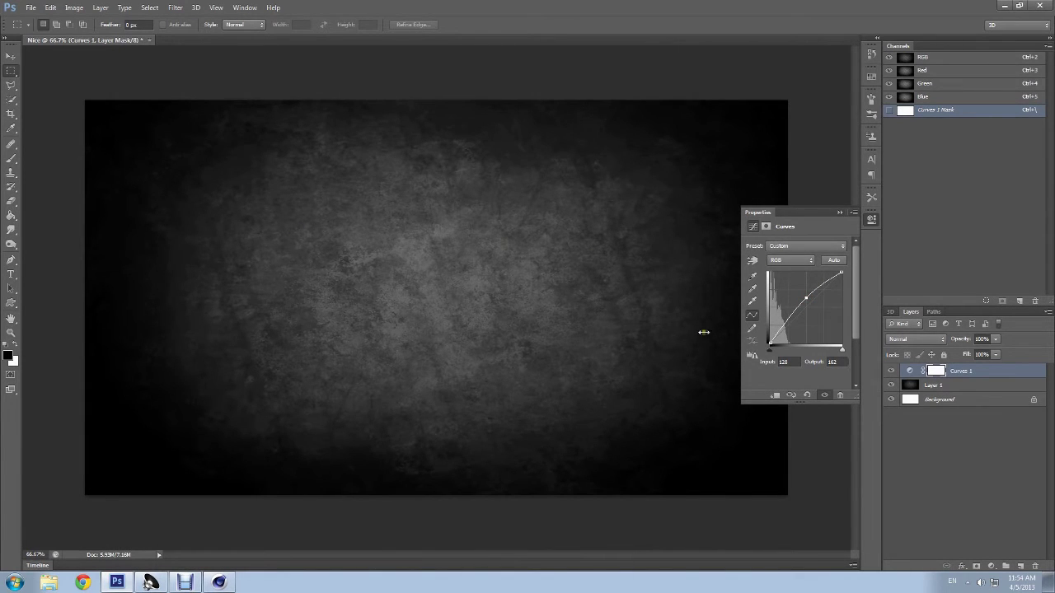
{"action": "left_click", "coordinate": [789, 321]}
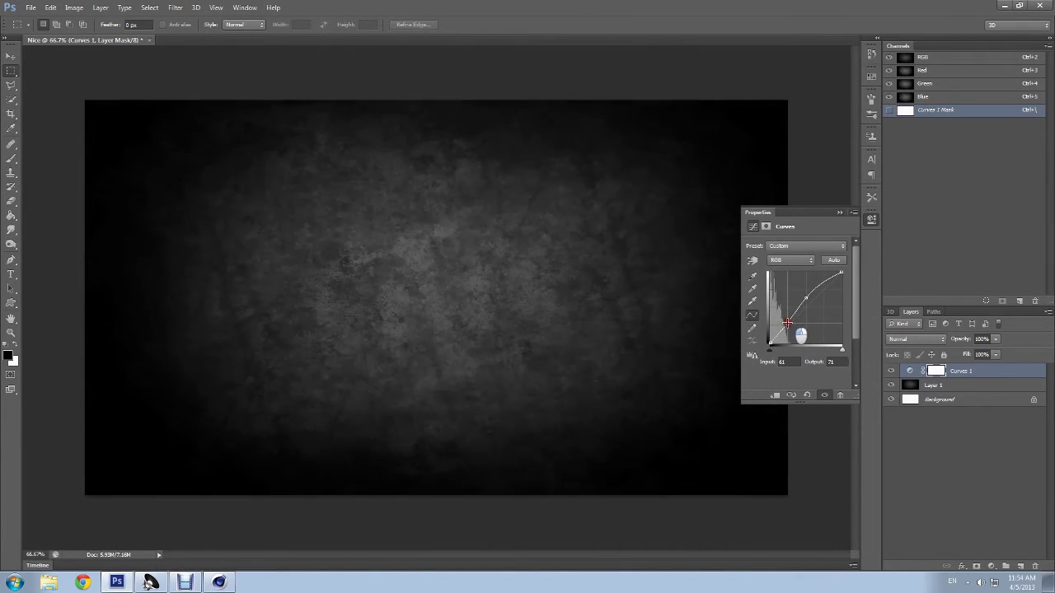
Step: Lower the Blue, Red and Green curves slightly for a cool blue-grey tint
{"action": "left_click", "coordinate": [803, 260]}
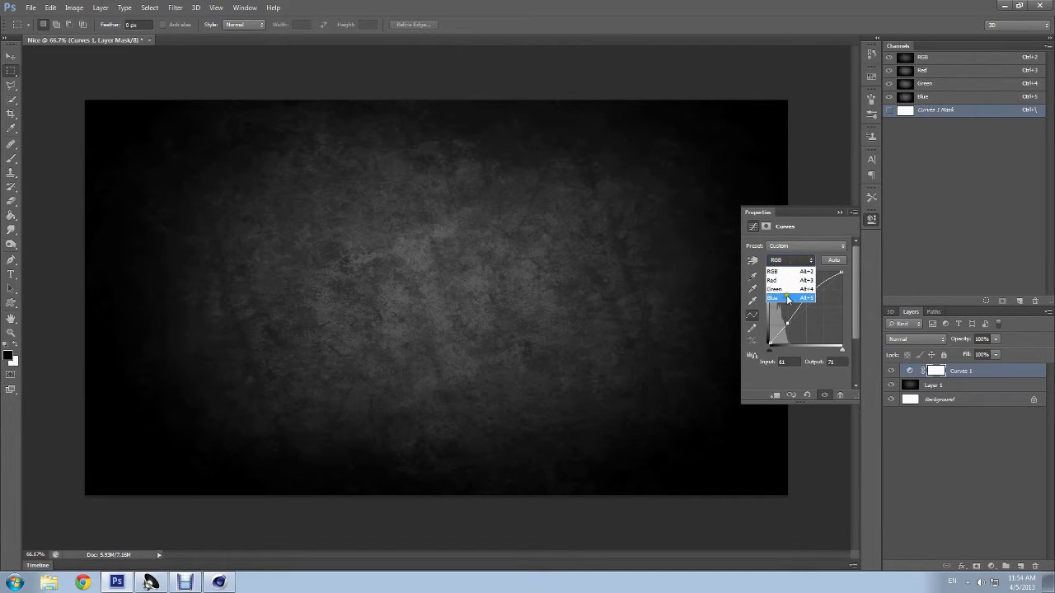
{"action": "left_click", "coordinate": [793, 298]}
{"action": "left_click_drag", "start_coordinate": [801, 308], "coordinate": [802, 311]}
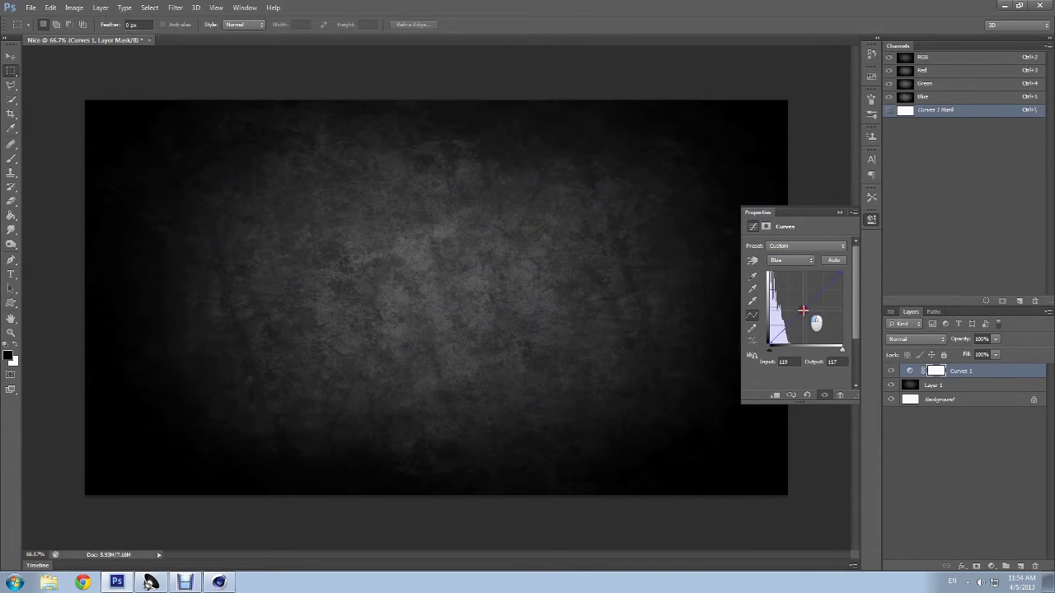
{"action": "left_click", "coordinate": [808, 264]}
{"action": "left_click", "coordinate": [790, 282]}
{"action": "mouse_move", "coordinate": [806, 306]}
{"action": "left_mouse_down"}
{"action": "mouse_move", "coordinate": [800, 319]}
{"action": "mouse_move", "coordinate": [822, 292]}
{"action": "left_mouse_up"}
{"action": "left_click", "coordinate": [806, 259]}
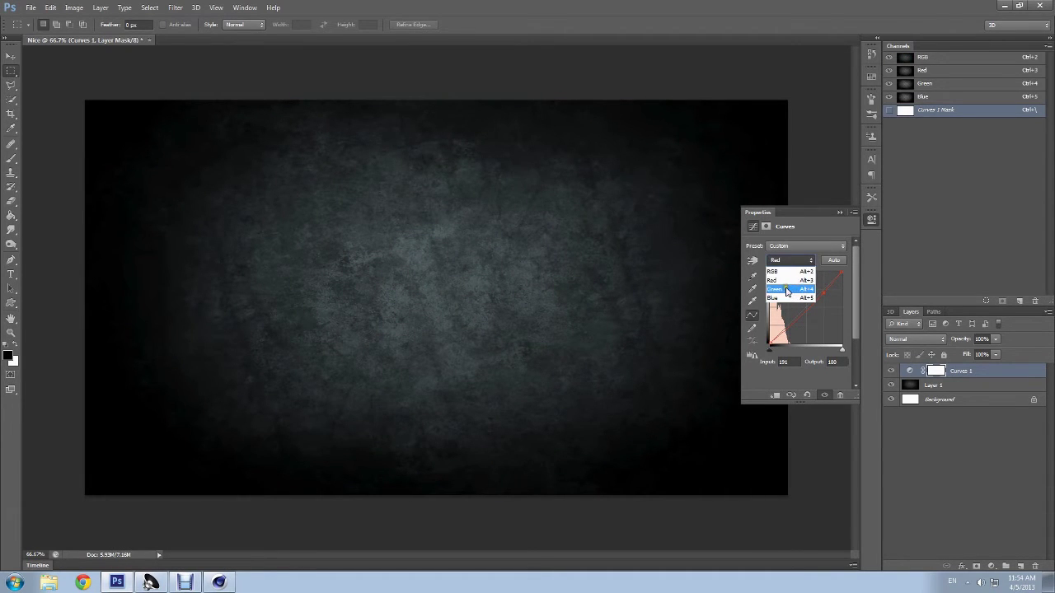
{"action": "left_click", "coordinate": [786, 290]}
{"action": "left_click_drag", "start_coordinate": [800, 302], "coordinate": [805, 311]}
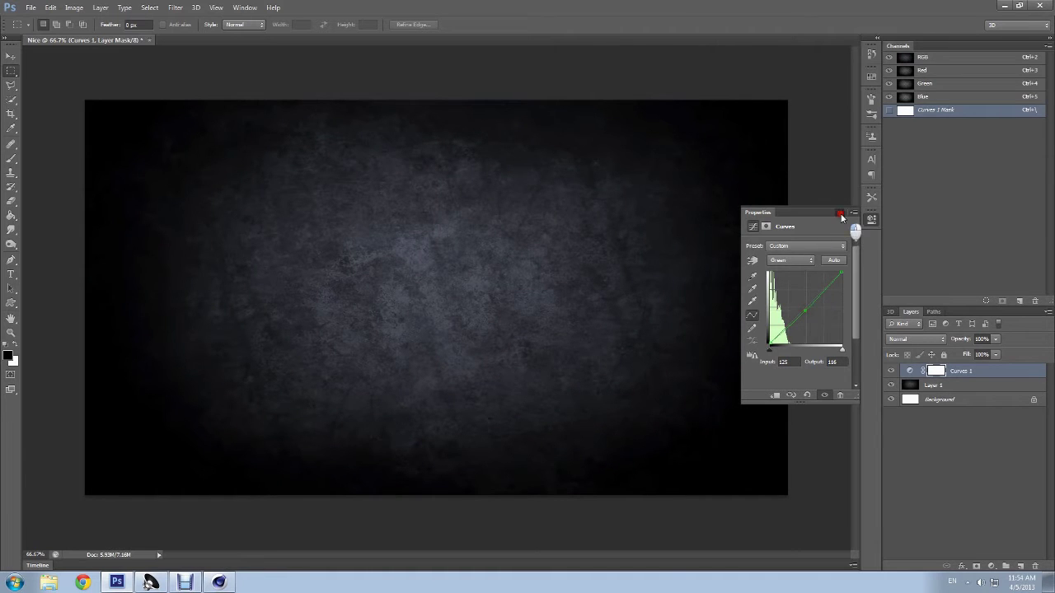
{"action": "left_click", "coordinate": [840, 213]}
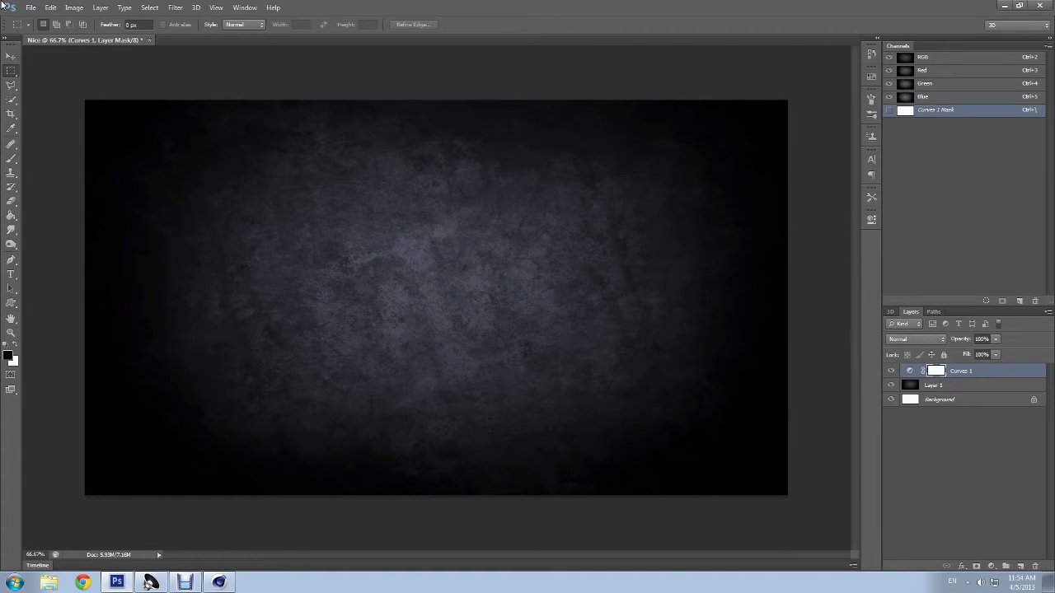
Step: Open the perforated metal grid texture 1 (8).jpg from the Texturas Pretas folder
{"action": "left_click", "coordinate": [36, 9]}
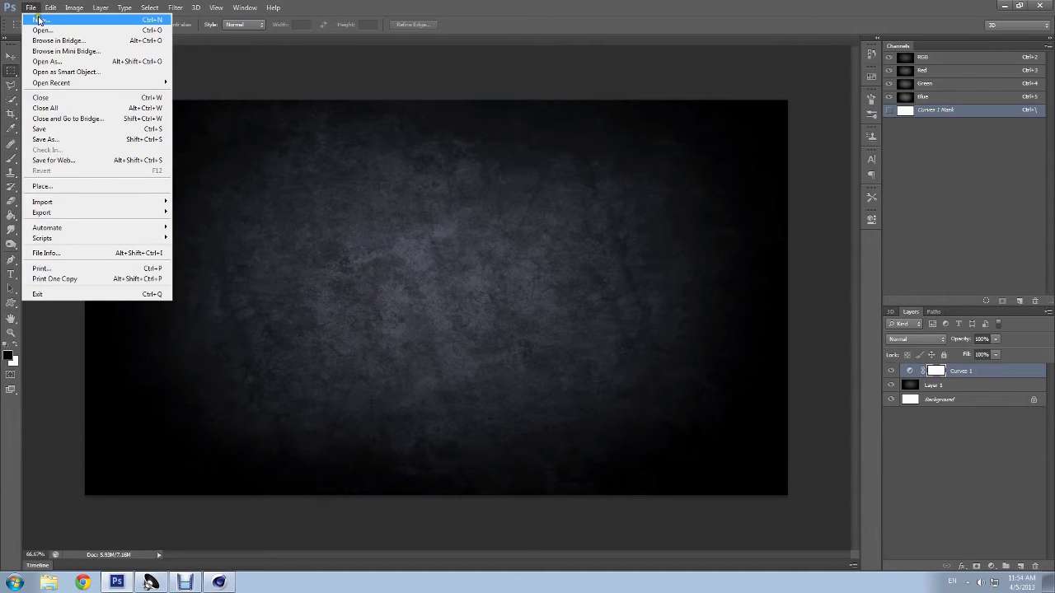
{"action": "left_click", "coordinate": [41, 29]}
{"action": "left_click", "coordinate": [373, 204]}
{"action": "scroll", "coordinate": [365, 205], "scroll_direction": "down", "scroll_amount": 2}
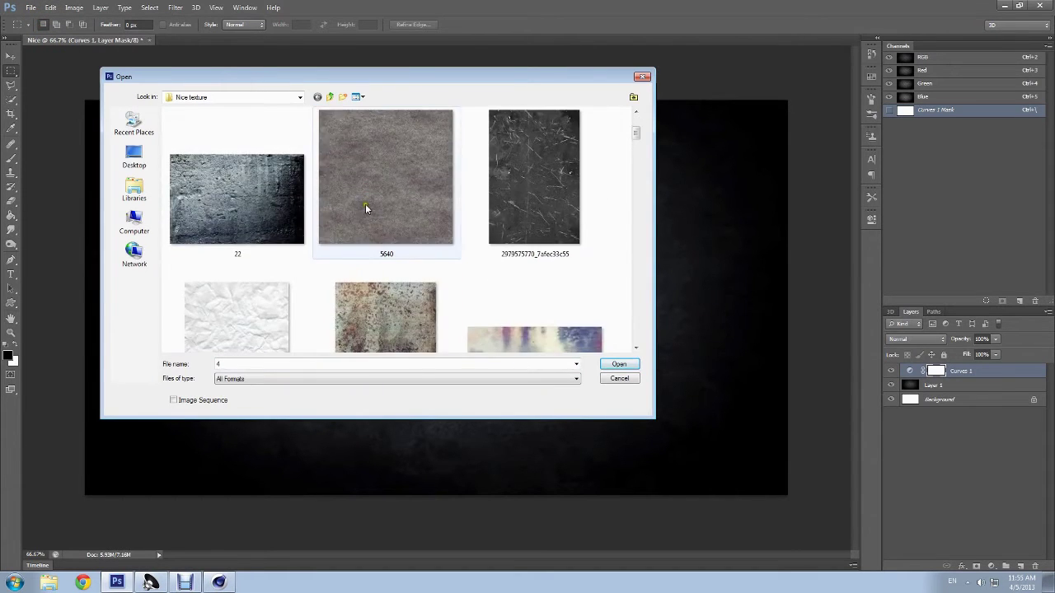
{"action": "scroll", "coordinate": [365, 203], "scroll_direction": "down", "scroll_amount": 2}
{"action": "left_click", "coordinate": [335, 96]}
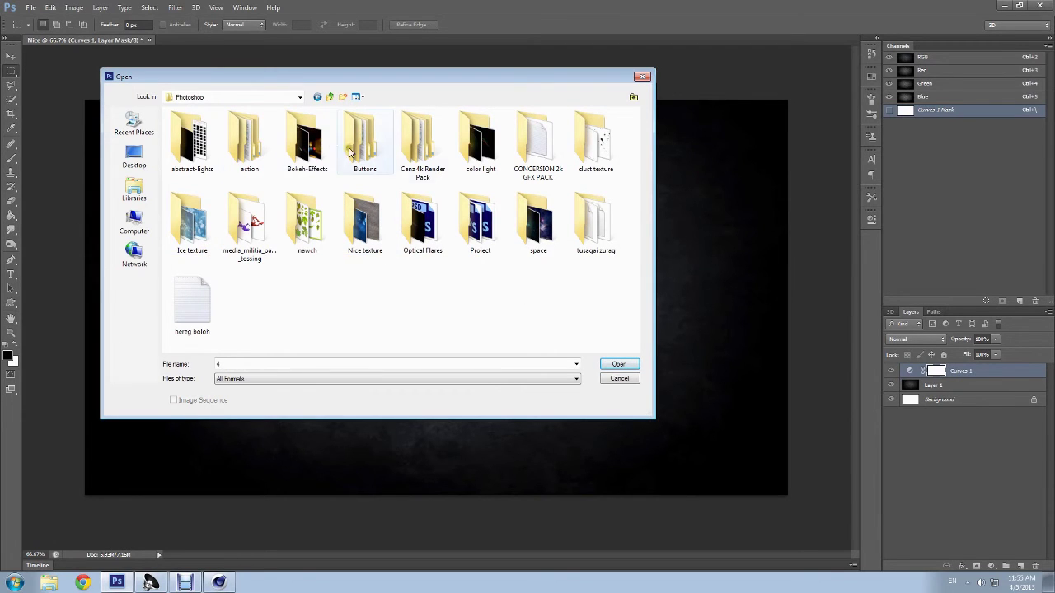
{"action": "double_click", "coordinate": [250, 142]}
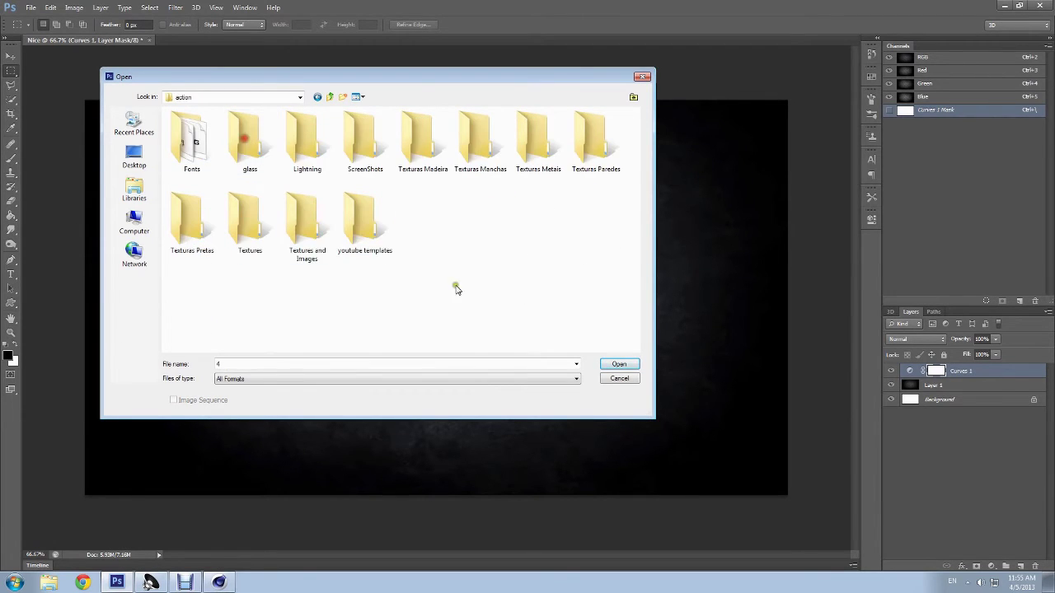
{"action": "double_click", "coordinate": [184, 230]}
{"action": "left_click", "coordinate": [318, 97]}
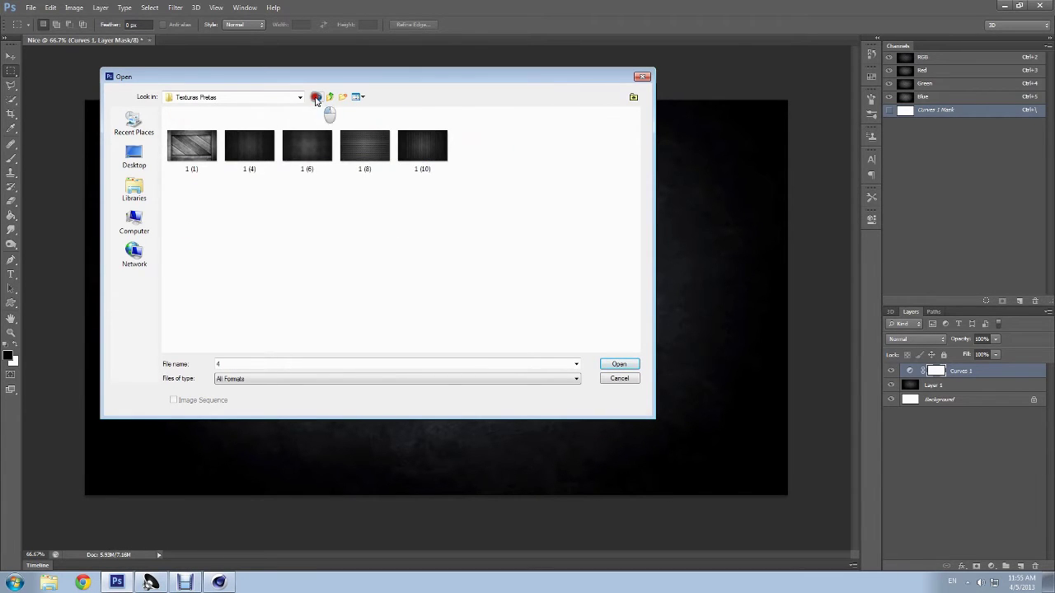
{"action": "double_click", "coordinate": [198, 214]}
{"action": "double_click", "coordinate": [364, 146]}
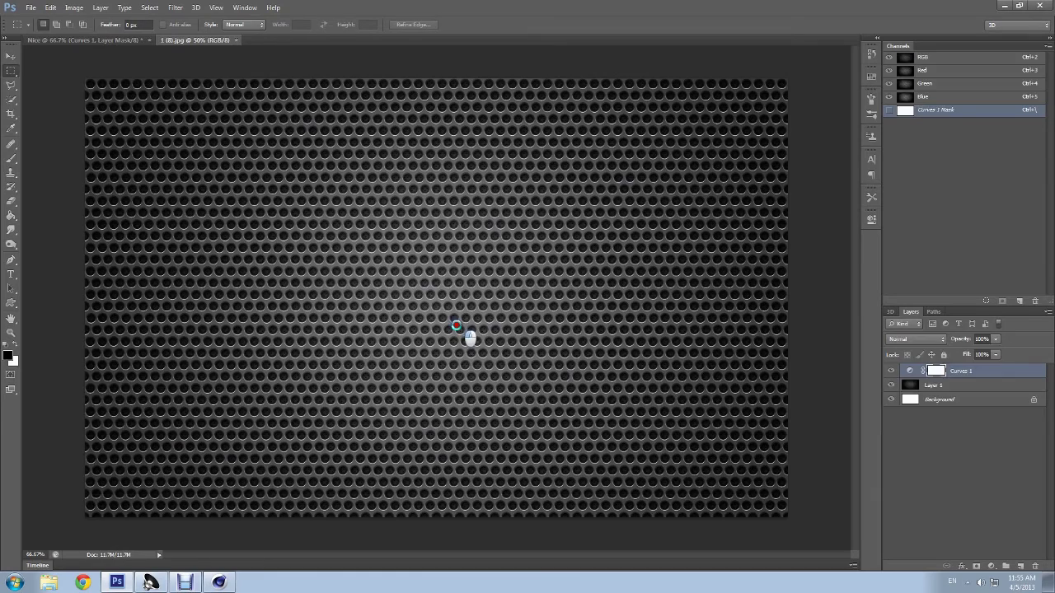
Step: Copy the grid texture into Nice as a new layer stretched across the canvas
{"action": "key", "text": "ctrl+a"}
{"action": "key", "text": "ctrl+c"}
{"action": "key", "text": "ctrl+w"}
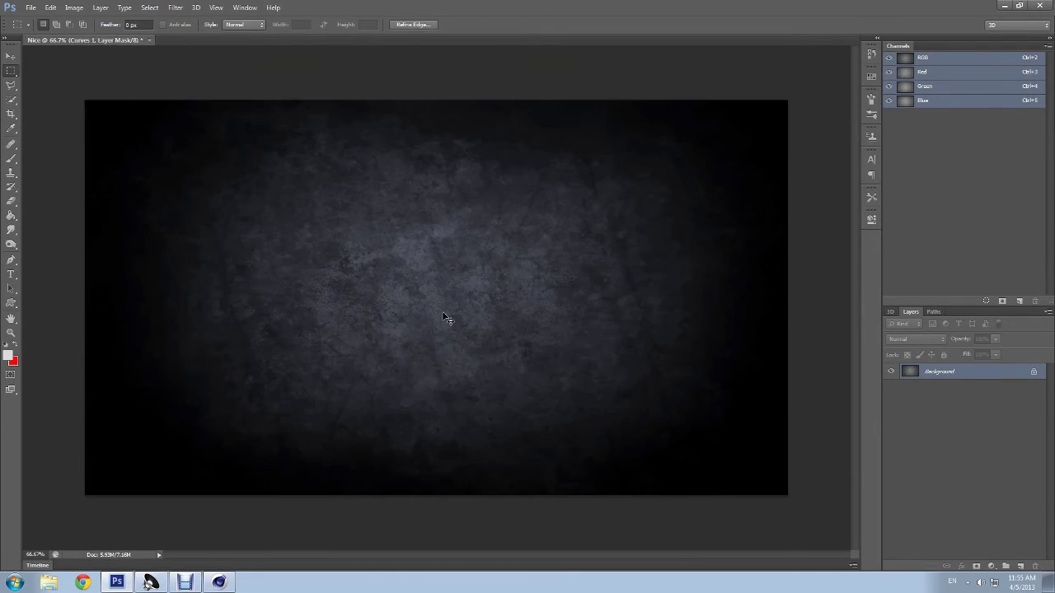
{"action": "key", "text": "ctrl+v"}
{"action": "key", "text": "ctrl+t"}
{"action": "left_click_drag", "start_coordinate": [81, 102], "coordinate": [600, 459]}
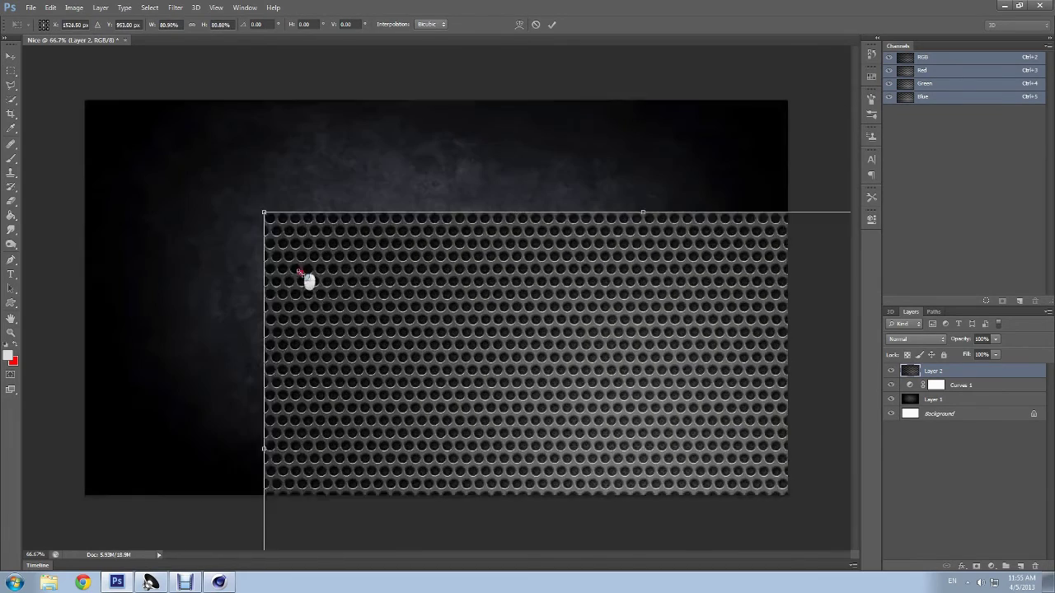
{"action": "left_click_drag", "start_coordinate": [228, 198], "coordinate": [166, 135]}
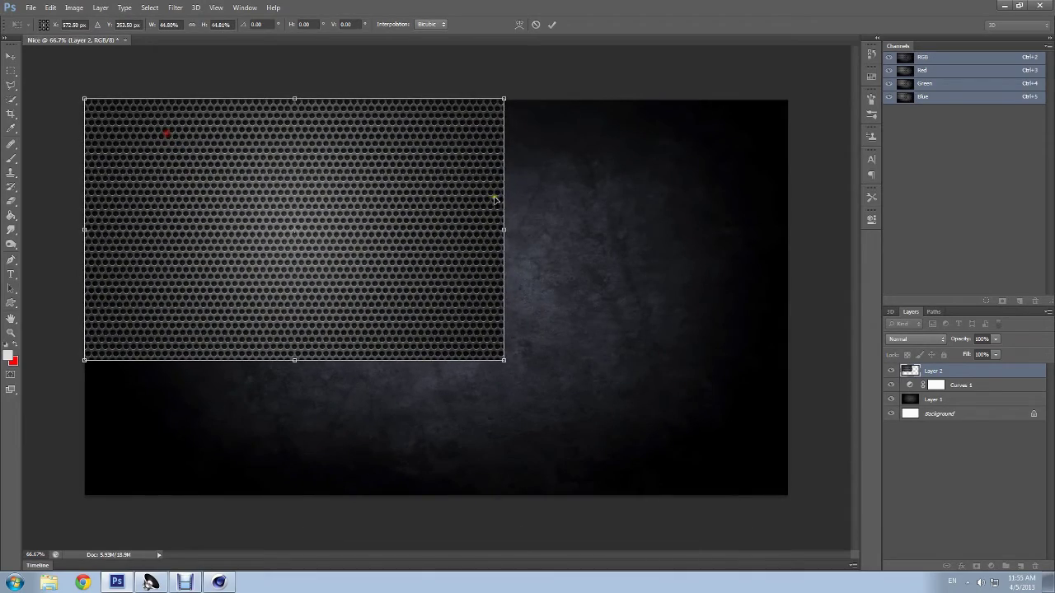
{"action": "left_click_drag", "start_coordinate": [504, 231], "coordinate": [789, 231]}
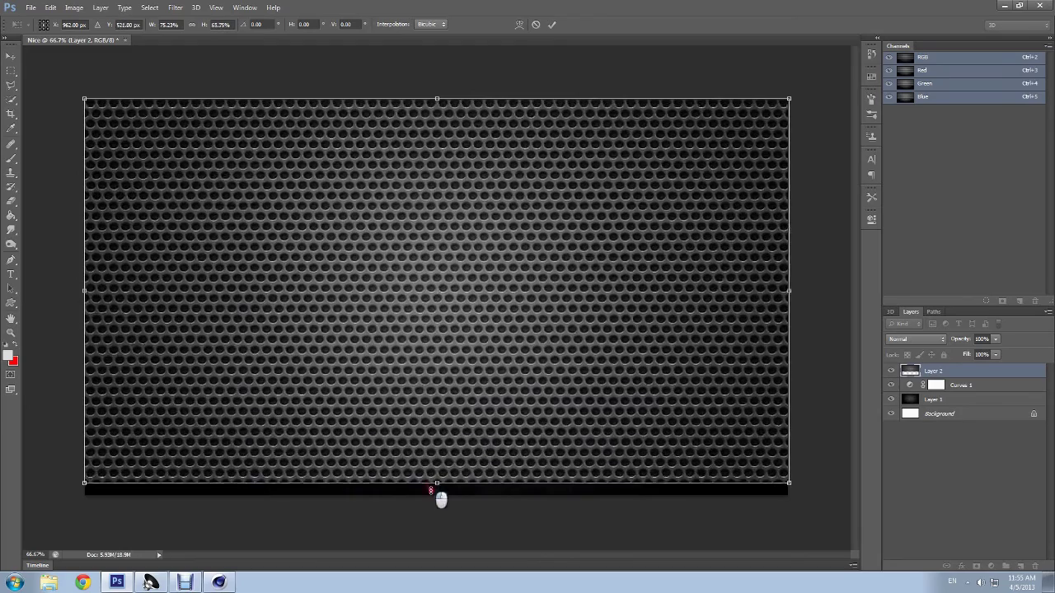
{"action": "left_click_drag", "start_coordinate": [435, 372], "coordinate": [431, 496]}
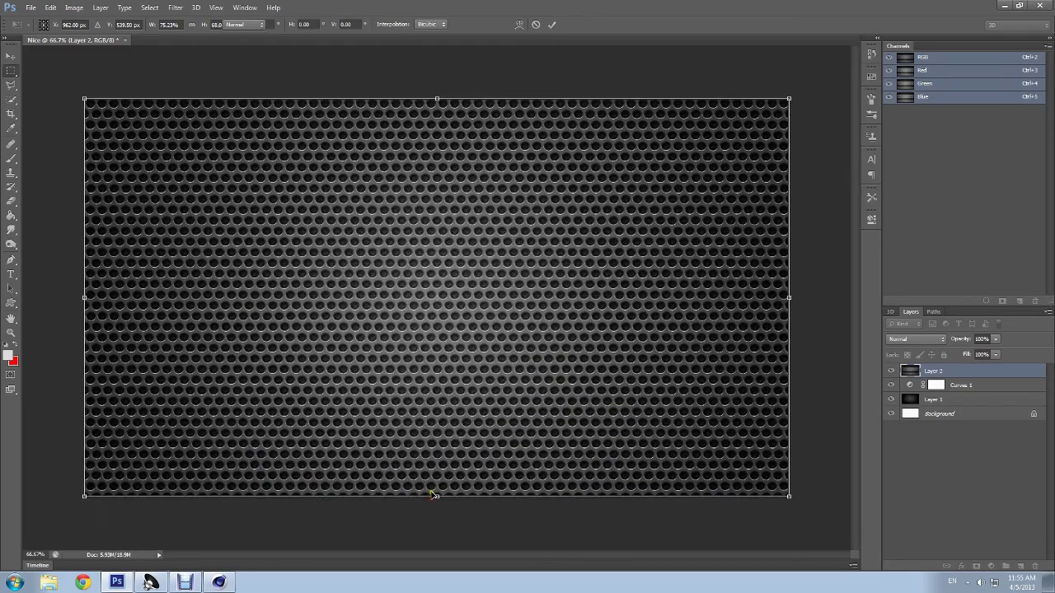
{"action": "key", "text": "Return"}
{"action": "left_click", "coordinate": [935, 339]}
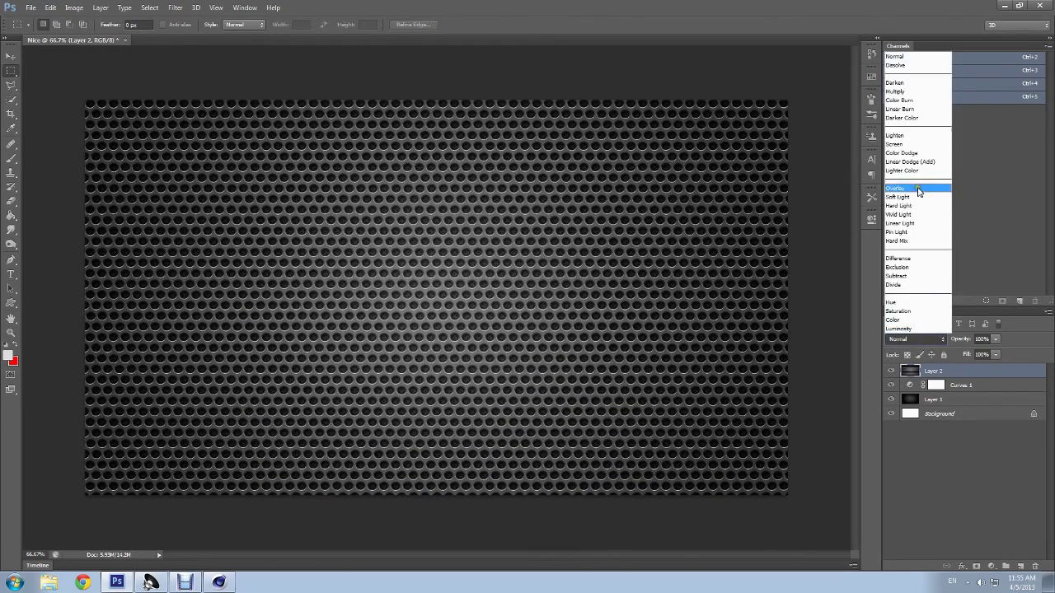
Step: Set Layer 2 to Overlay at 63% opacity and add a layer mask
{"action": "left_click", "coordinate": [912, 190]}
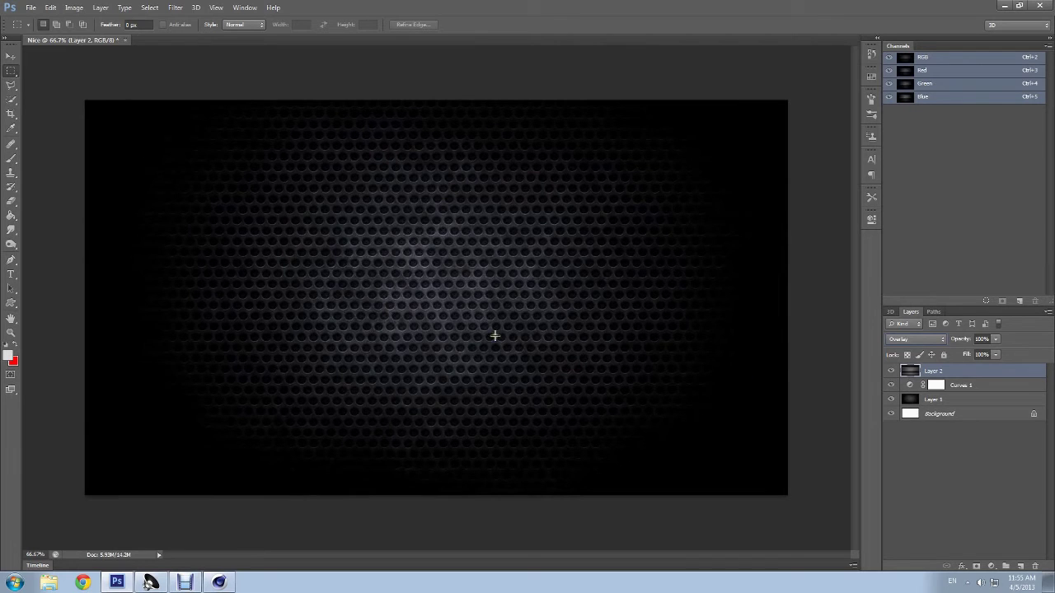
{"action": "left_click_drag", "start_coordinate": [987, 353], "coordinate": [974, 349]}
{"action": "left_click", "coordinate": [975, 567]}
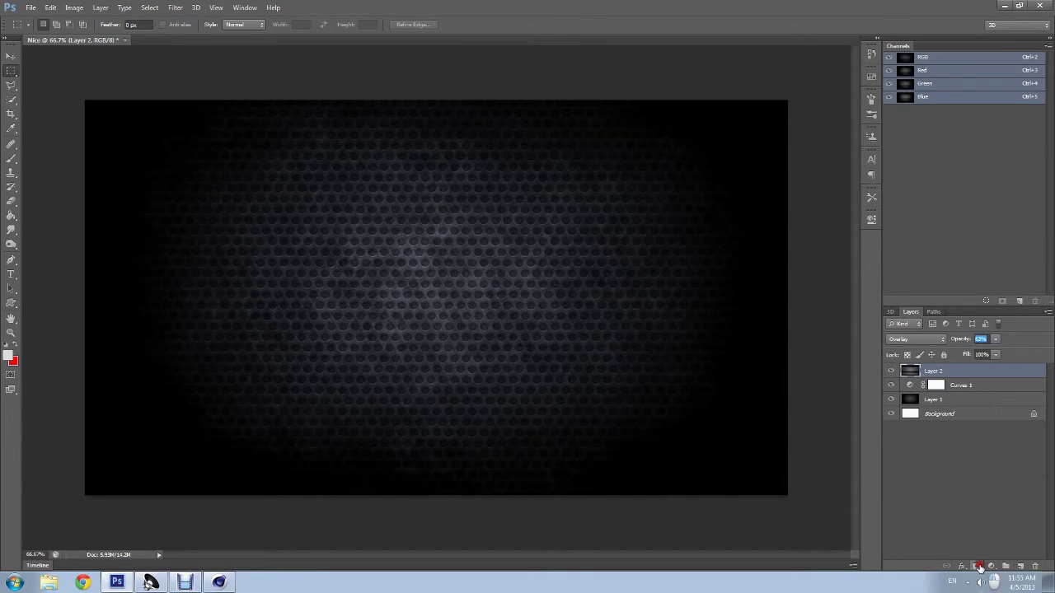
Step: Paint the mask black to fade the grid at the edges, then at 44% across the centre
{"action": "left_click", "coordinate": [13, 159]}
{"action": "mouse_move", "coordinate": [91, 96]}
{"action": "left_mouse_down"}
{"action": "mouse_move", "coordinate": [639, 469]}
{"action": "mouse_move", "coordinate": [779, 493]}
{"action": "left_mouse_up"}
{"action": "left_click_drag", "start_coordinate": [674, 467], "coordinate": [527, 57]}
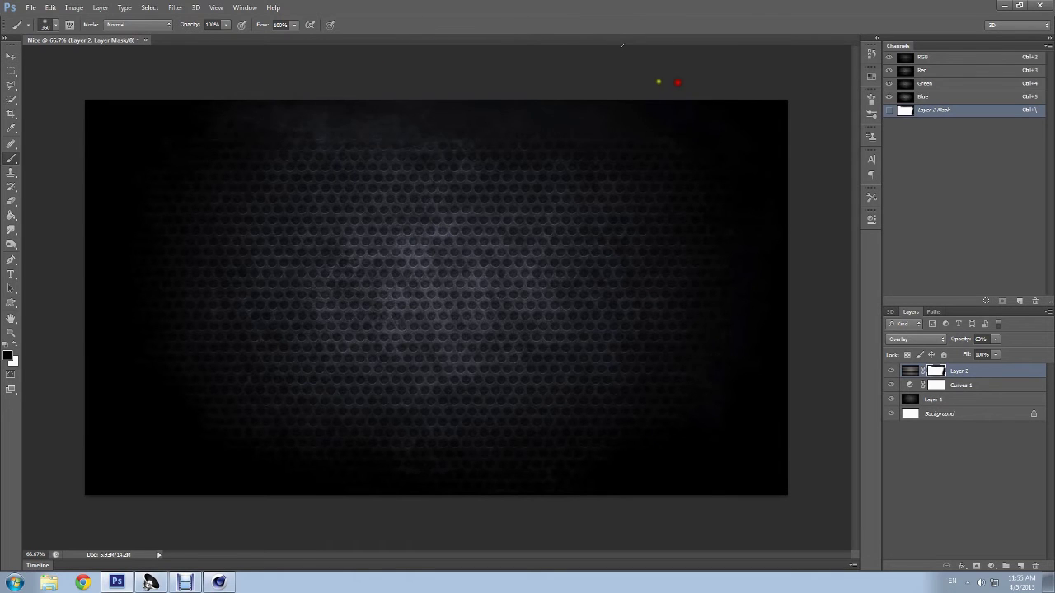
{"action": "left_click", "coordinate": [221, 26]}
{"action": "left_click_drag", "start_coordinate": [196, 38], "coordinate": [197, 38]}
{"action": "left_click", "coordinate": [224, 26]}
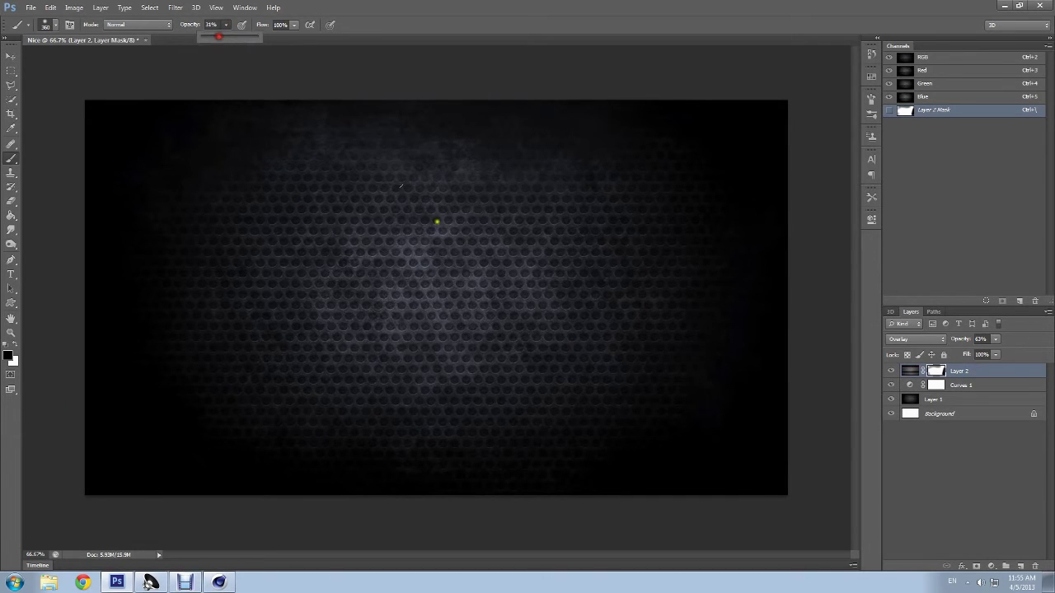
{"action": "right_click", "coordinate": [437, 220]}
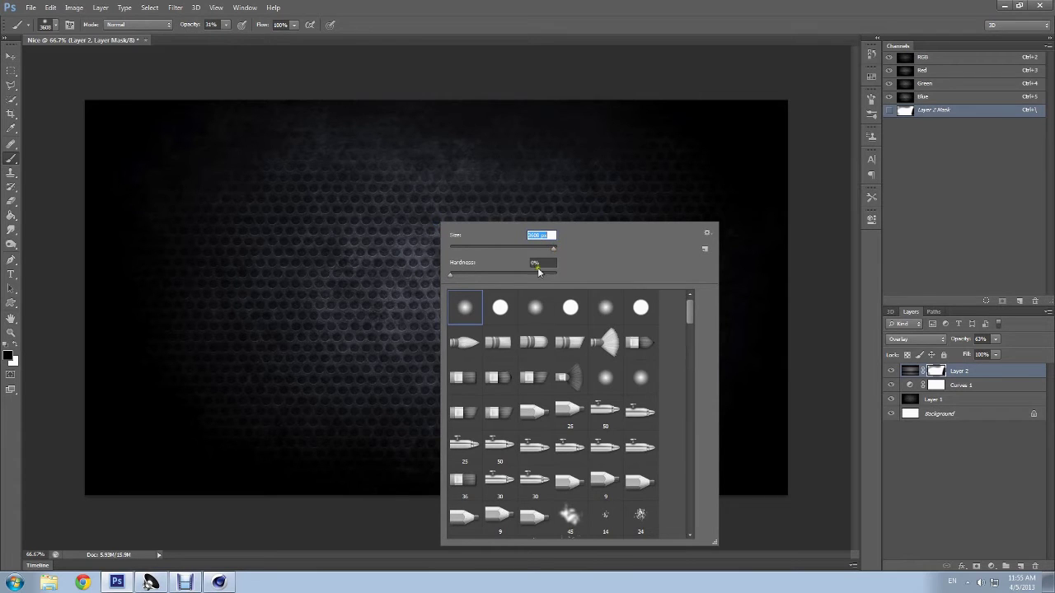
{"action": "left_click_drag", "start_coordinate": [266, 280], "coordinate": [569, 297]}
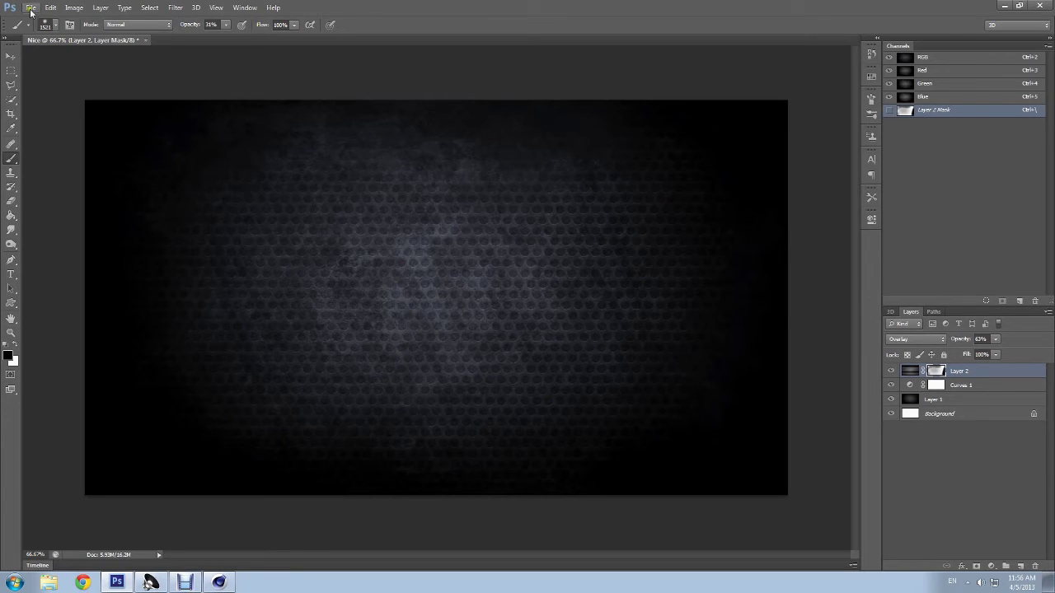
Step: Open the nice.png text render from the Desktop
{"action": "left_click", "coordinate": [31, 8]}
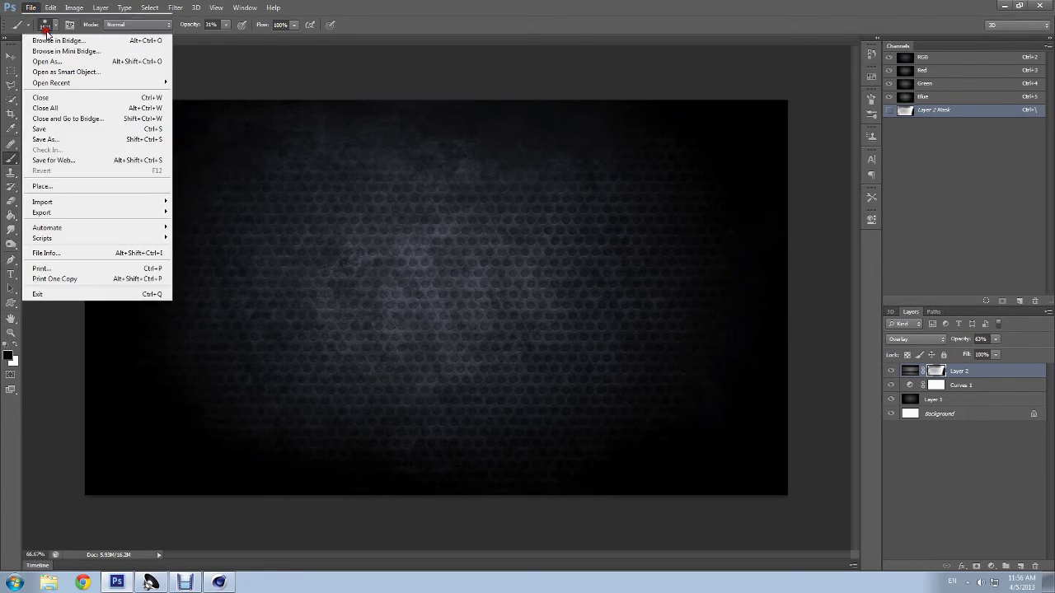
{"action": "left_click", "coordinate": [46, 30]}
{"action": "left_click", "coordinate": [300, 100]}
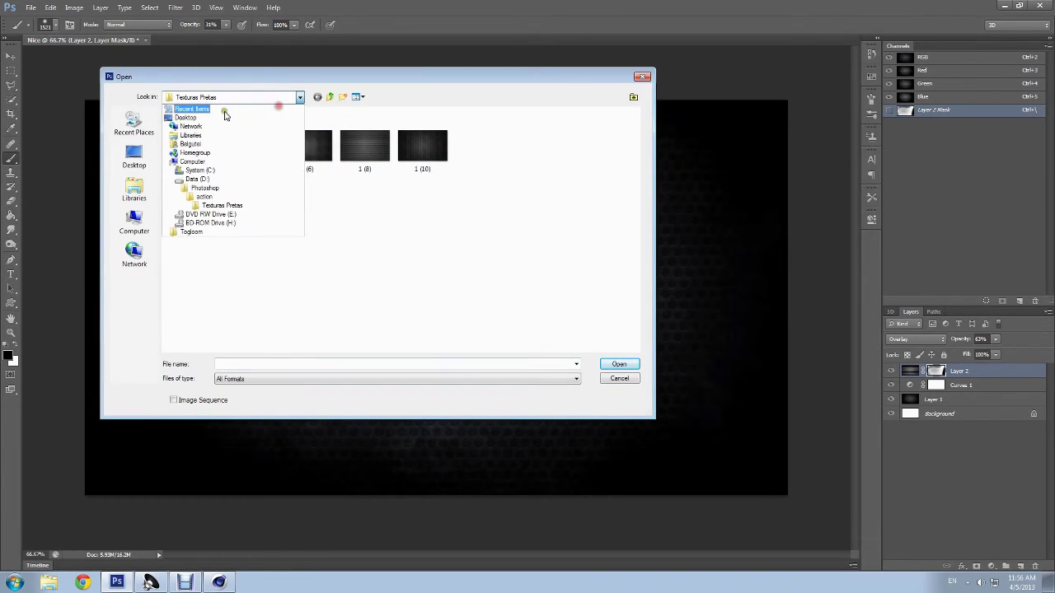
{"action": "double_click", "coordinate": [465, 280]}
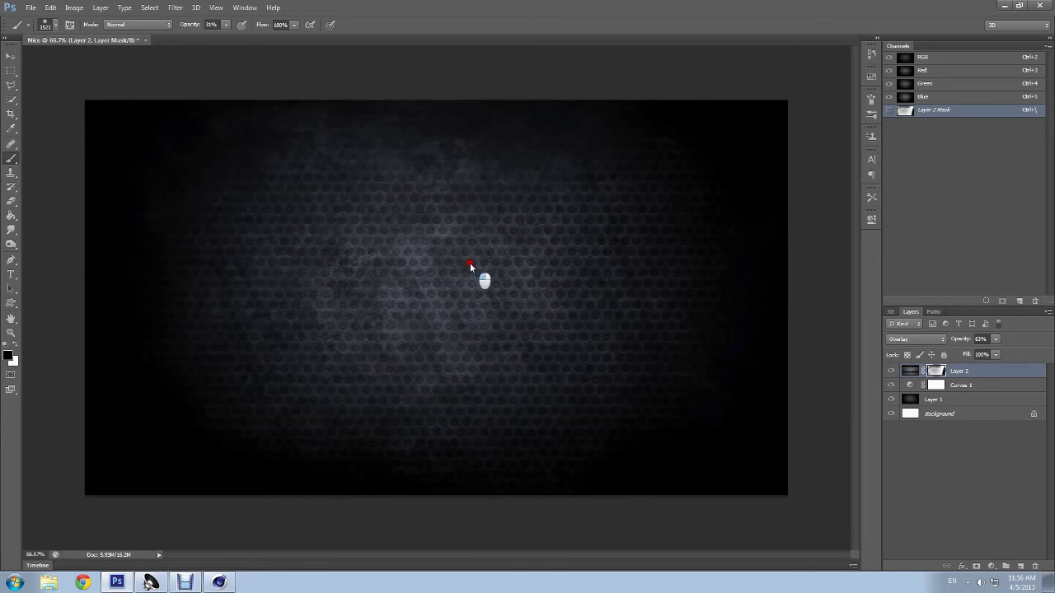
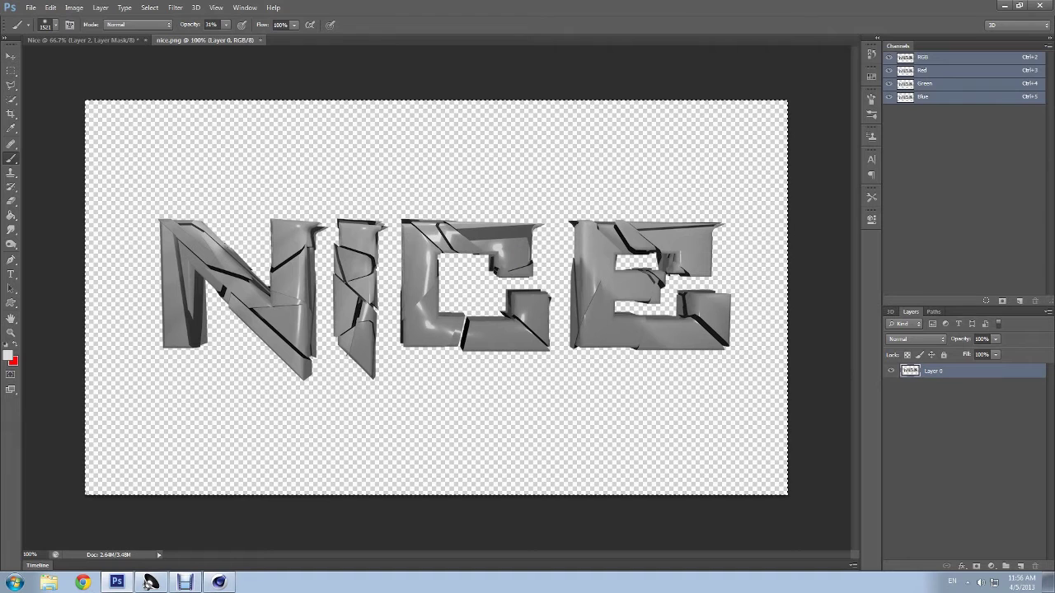
Step: Copy the cracked NICE text from nice.png, close that file, and paste it into Nice
{"action": "left_click", "coordinate": [50, 8]}
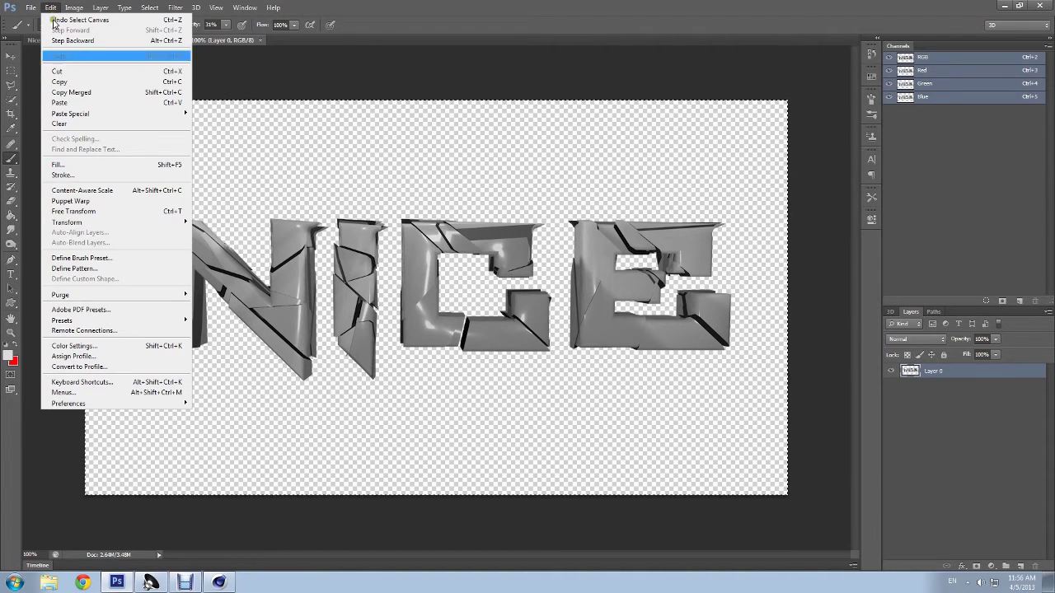
{"action": "left_click", "coordinate": [77, 82]}
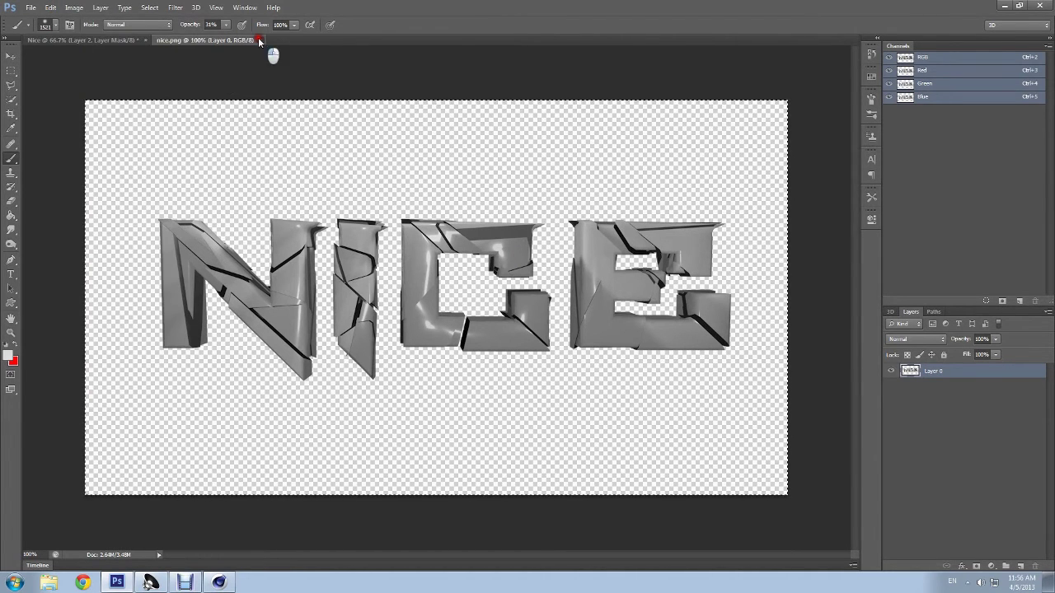
{"action": "left_click", "coordinate": [260, 40]}
{"action": "left_click", "coordinate": [51, 7]}
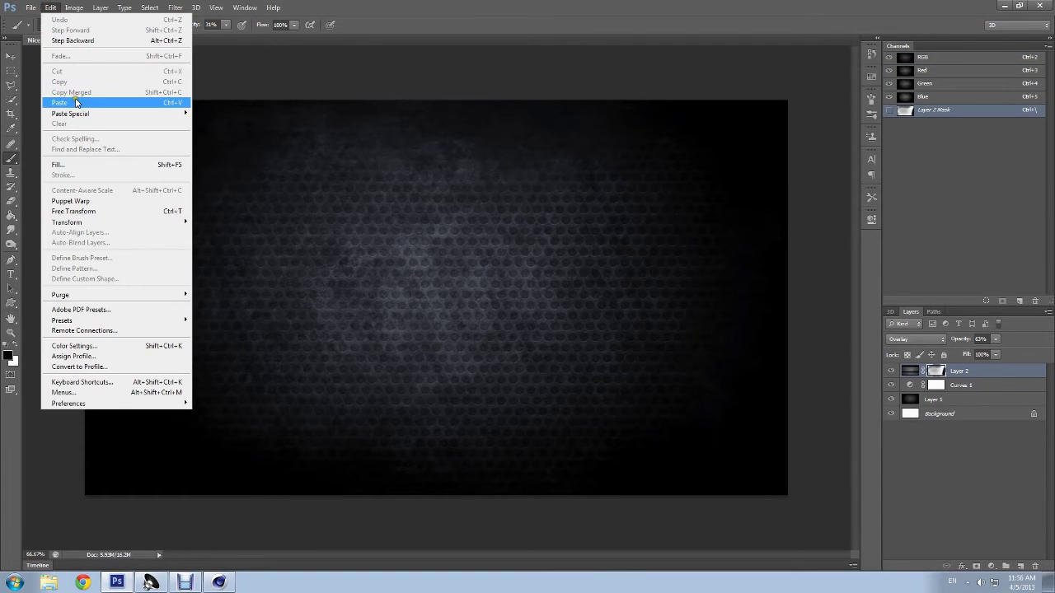
{"action": "left_click", "coordinate": [77, 102]}
Step: Scale the pasted NICE text to about 121% and position it over the mesh
{"action": "key", "text": "ctrl+t"}
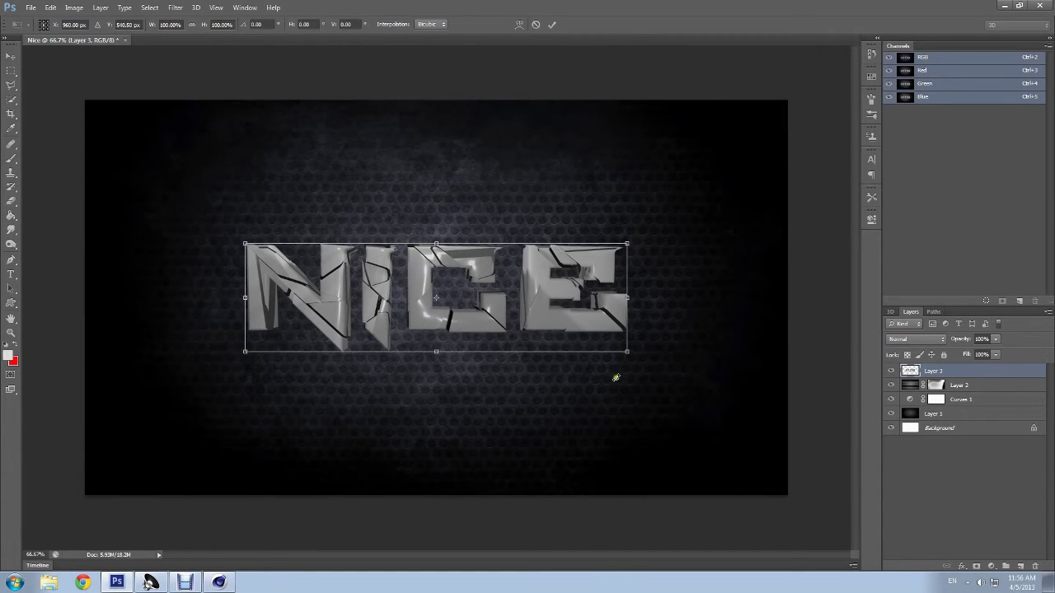
{"action": "left_click_drag", "start_coordinate": [627, 350], "coordinate": [739, 386]}
{"action": "left_click_drag", "start_coordinate": [581, 302], "coordinate": [537, 295]}
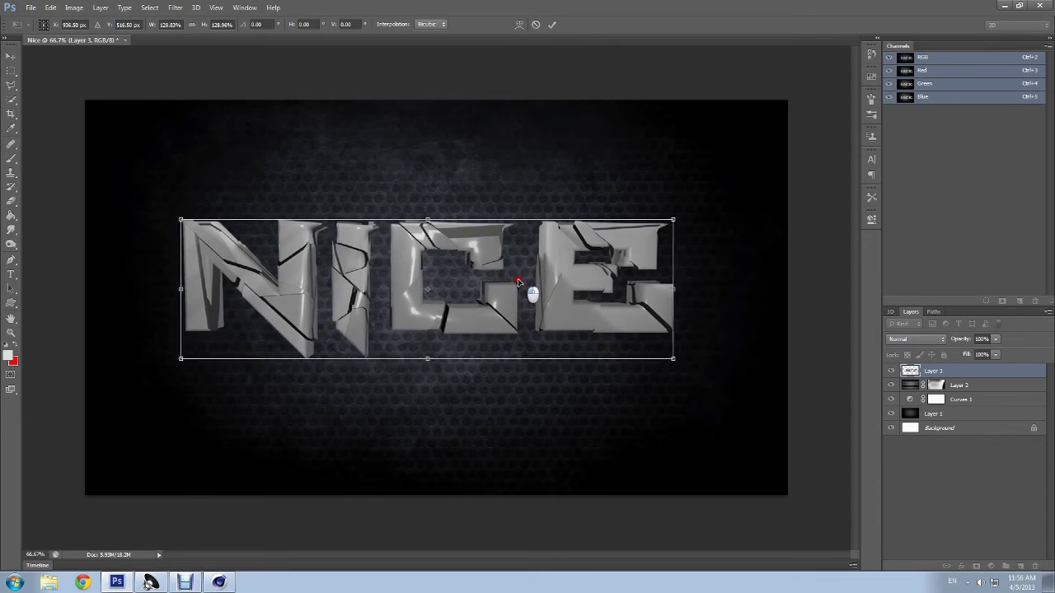
{"action": "left_click_drag", "start_coordinate": [688, 375], "coordinate": [657, 360]}
{"action": "left_click_drag", "start_coordinate": [553, 310], "coordinate": [569, 308]}
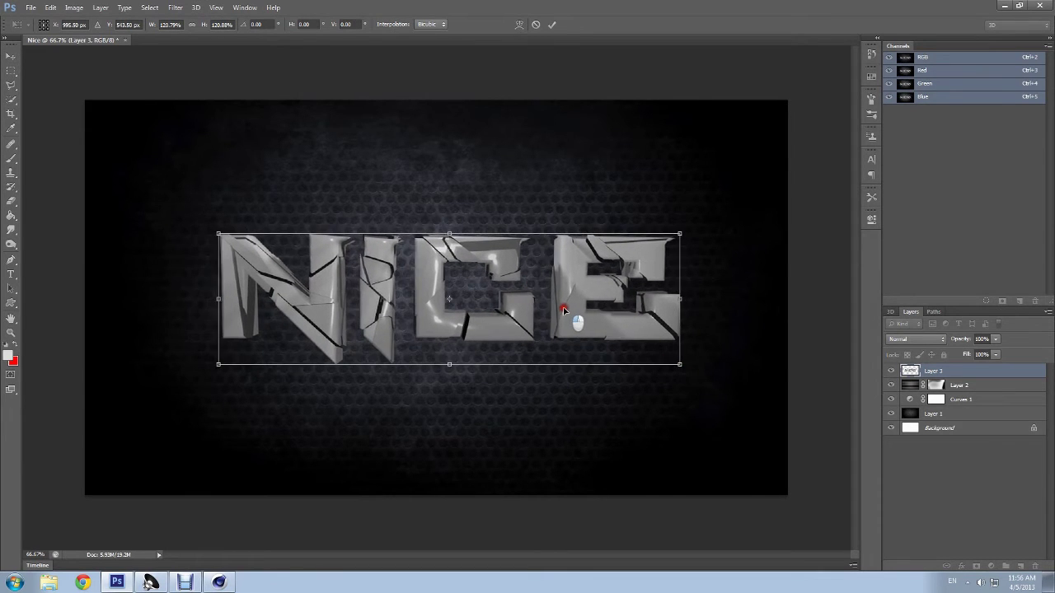
{"action": "key", "text": "Return"}
{"action": "key", "text": "b"}
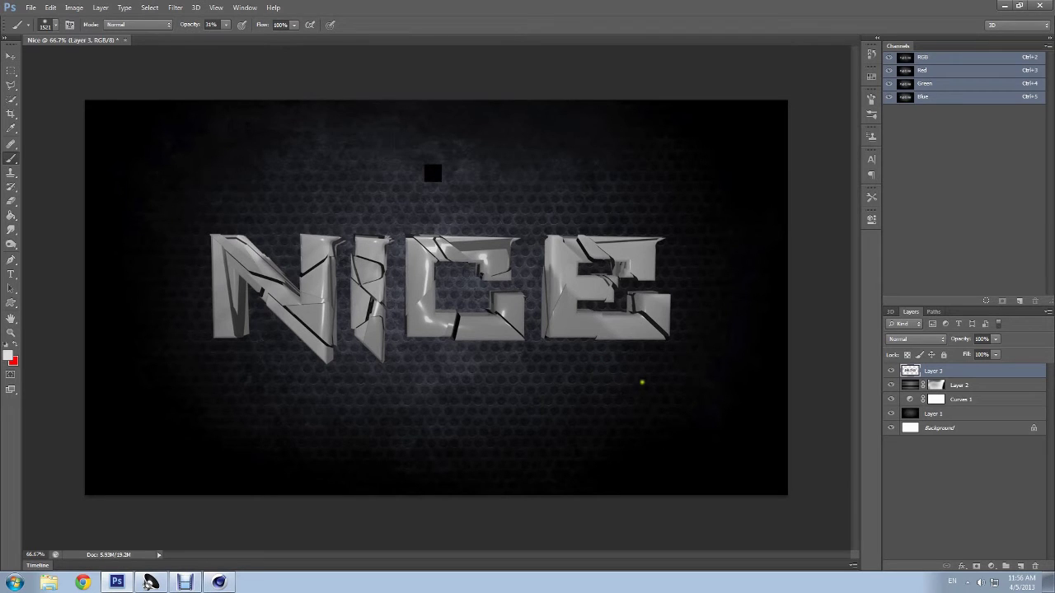
Step: Nudge the NICE text slightly left to centre it, then select Layer 2, Curves 1 and Layer 1
{"action": "key", "text": "ctrl+t"}
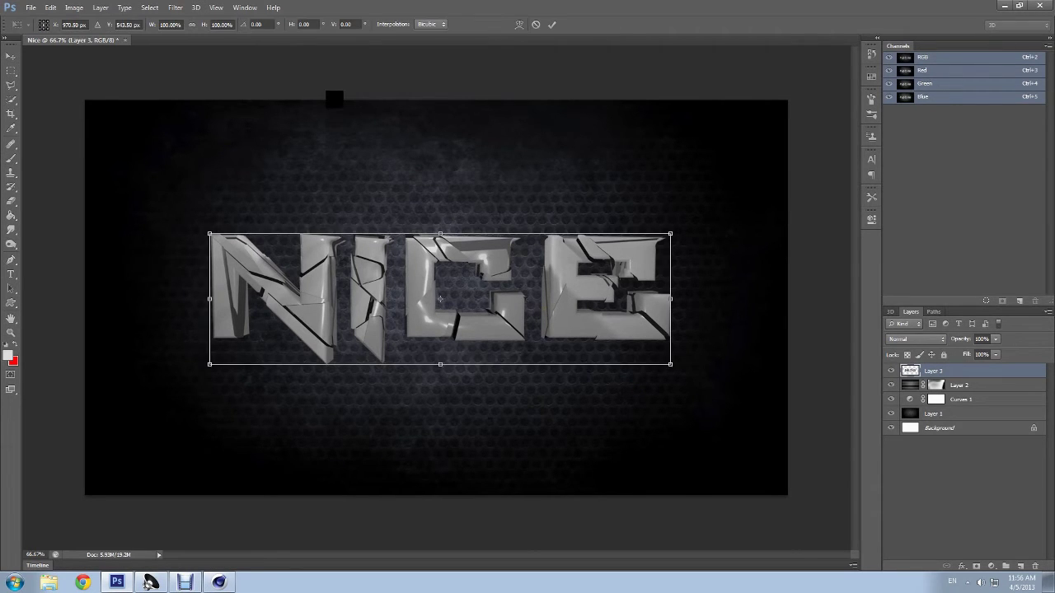
{"action": "left_click_drag", "start_coordinate": [543, 268], "coordinate": [537, 269]}
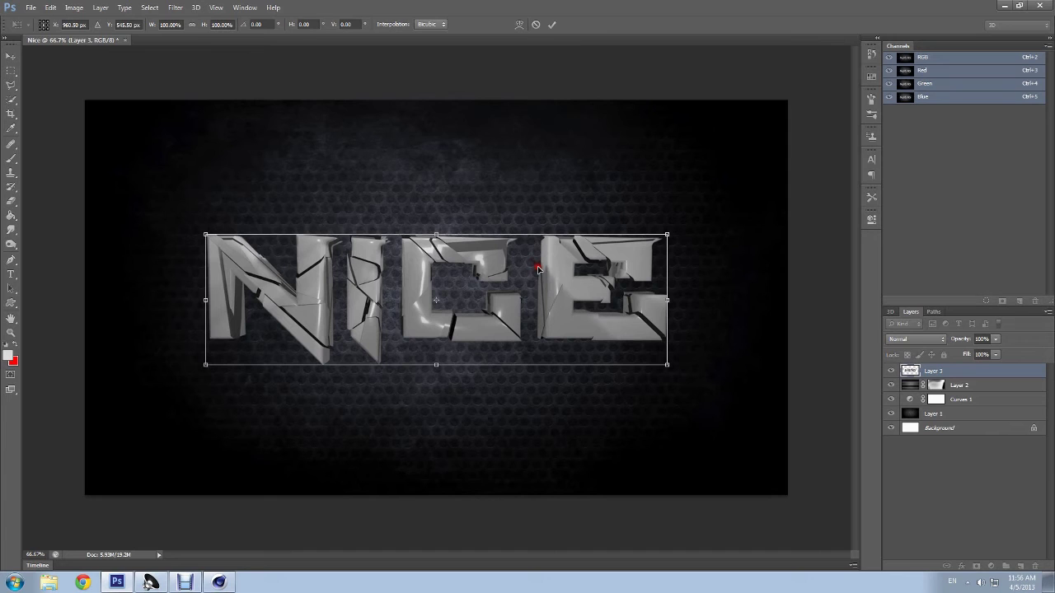
{"action": "key", "text": "Return"}
{"action": "key", "text": "b"}
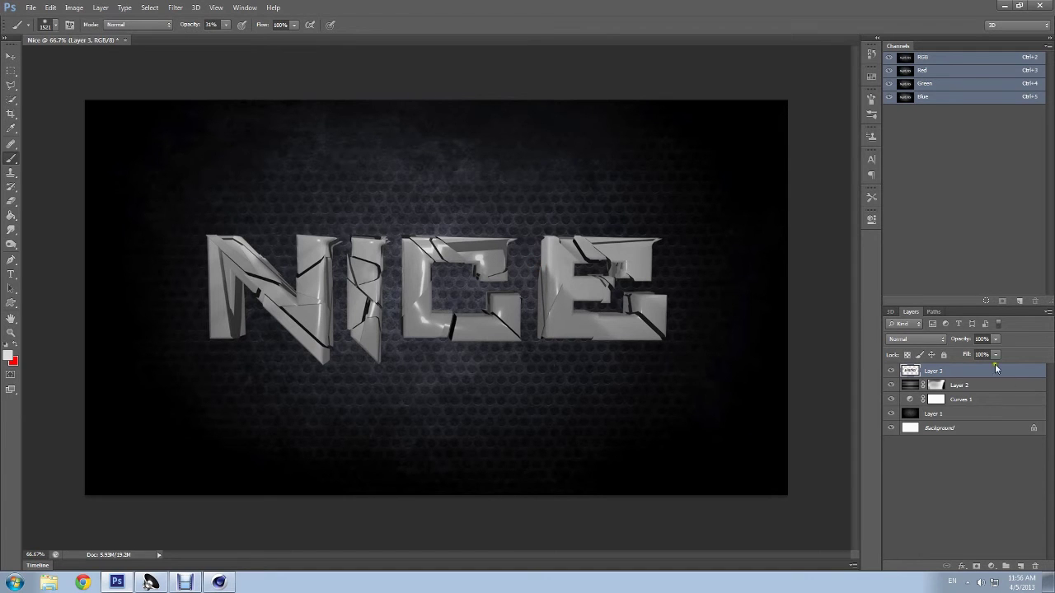
{"action": "left_click", "coordinate": [962, 386]}
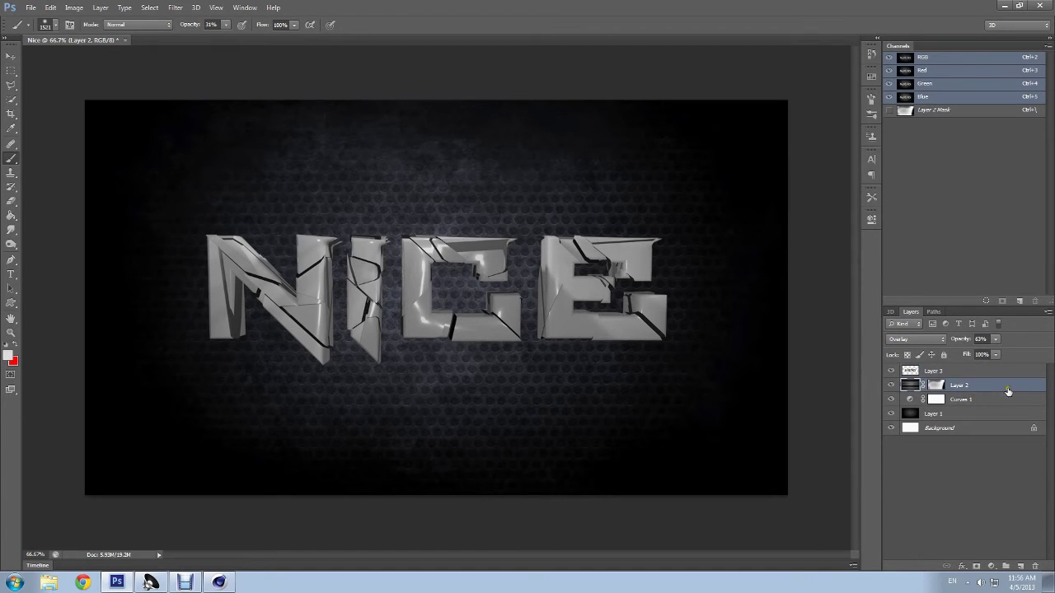
{"action": "left_click", "coordinate": [957, 414], "text": "shift"}
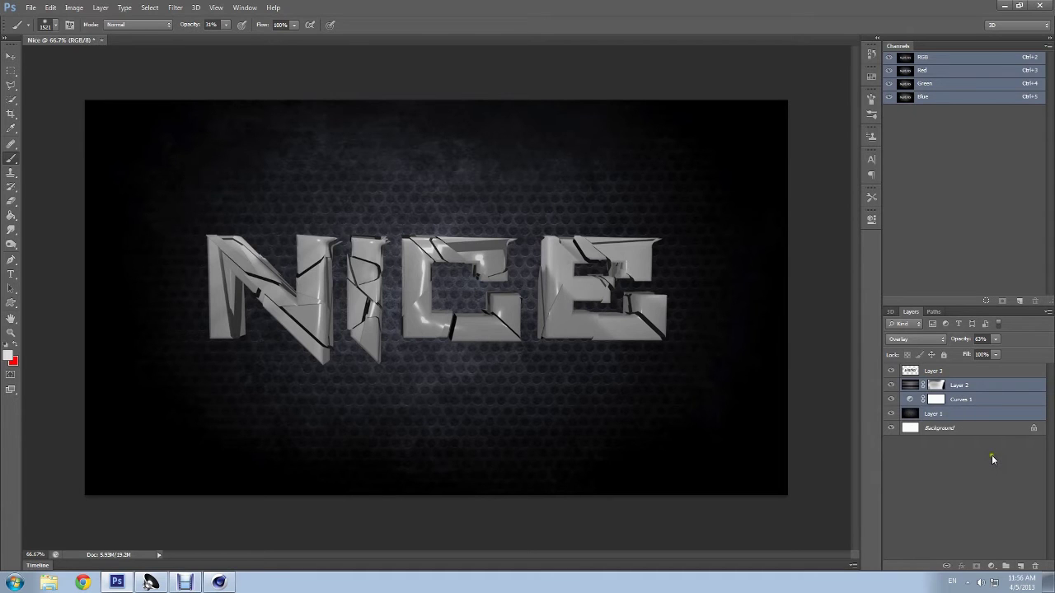
Step: Group the three background layers and name the group 'Background'
{"action": "key", "text": "ctrl+g"}
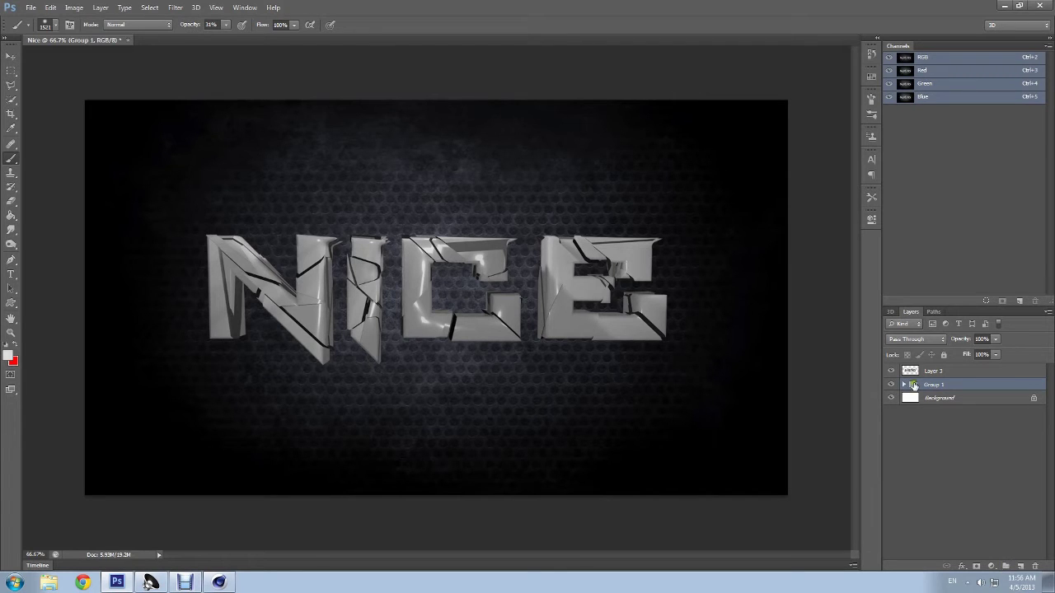
{"action": "double_click", "coordinate": [942, 386]}
{"action": "type", "text": "Bac"}
{"action": "type", "text": "kground"}
{"action": "left_click", "coordinate": [998, 433]}
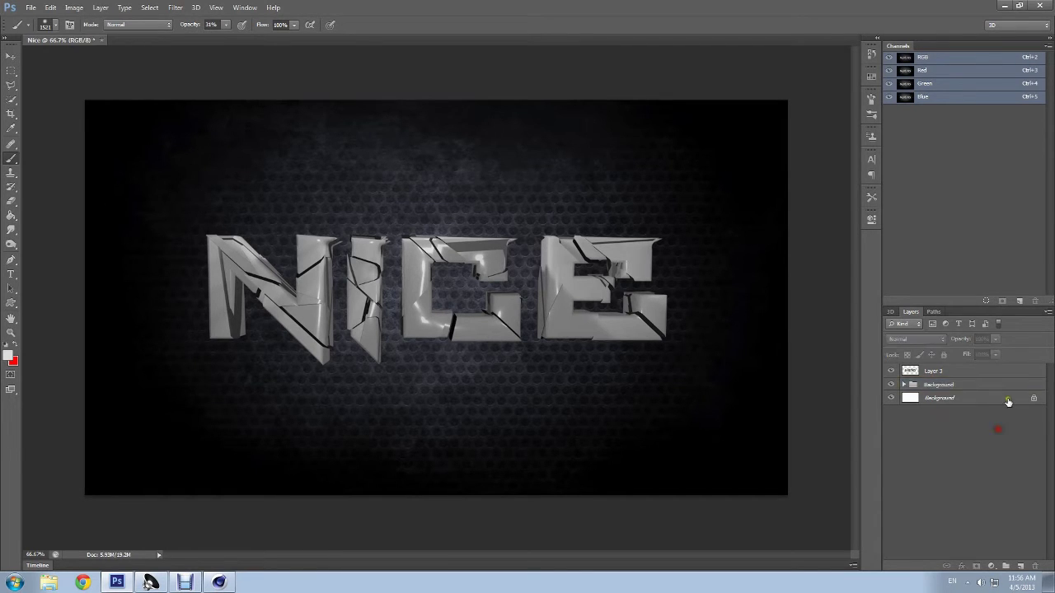
Step: Apply Levels to the NICE text layer with black input 15 and midtones 1.15
{"action": "left_click", "coordinate": [929, 373]}
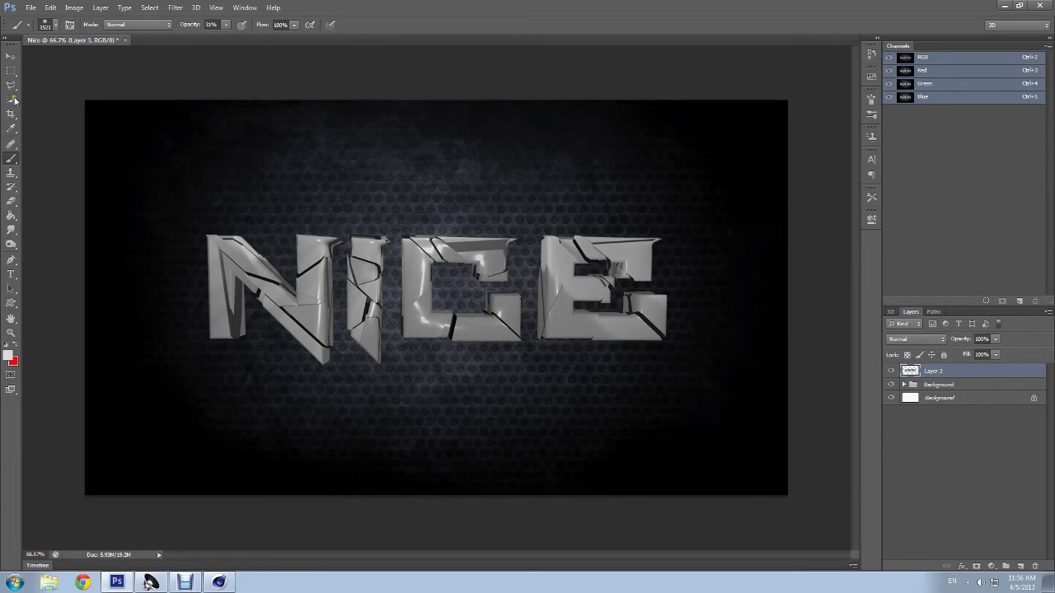
{"action": "key", "text": "ctrl+l"}
{"action": "left_click_drag", "start_coordinate": [590, 416], "coordinate": [600, 417]}
{"action": "left_click_drag", "start_coordinate": [668, 417], "coordinate": [660, 419]}
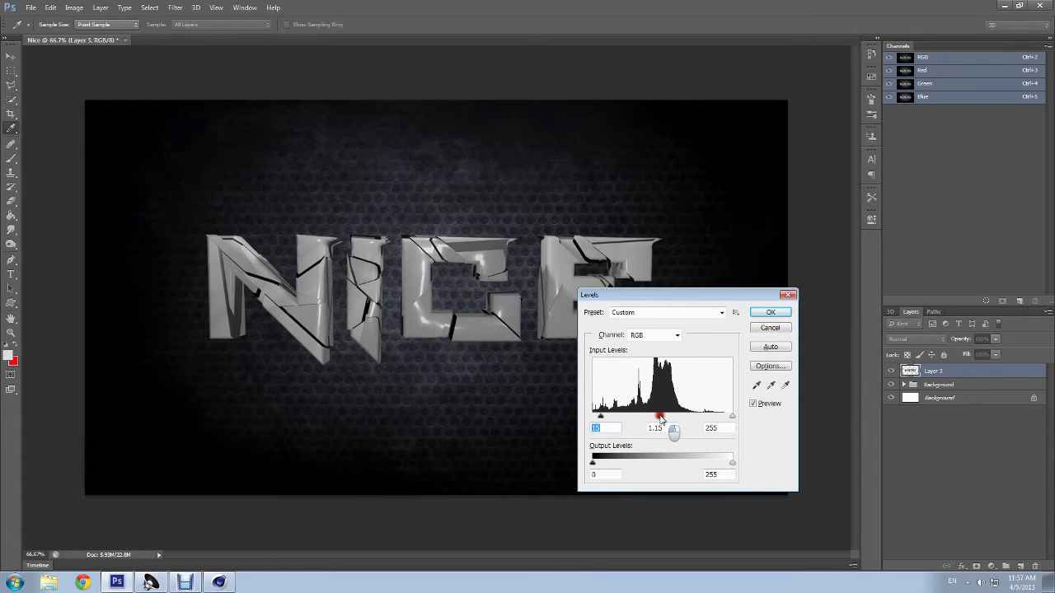
{"action": "left_click", "coordinate": [769, 313]}
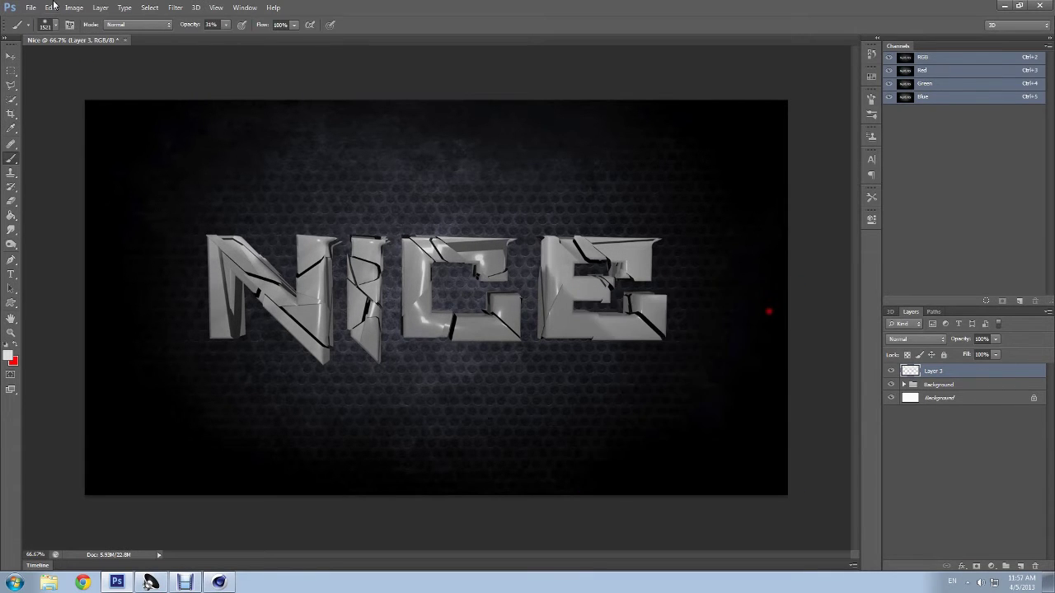
Step: Add a Curves 2 adjustment layer and clip it to the NICE text layer
{"action": "left_click", "coordinate": [98, 8]}
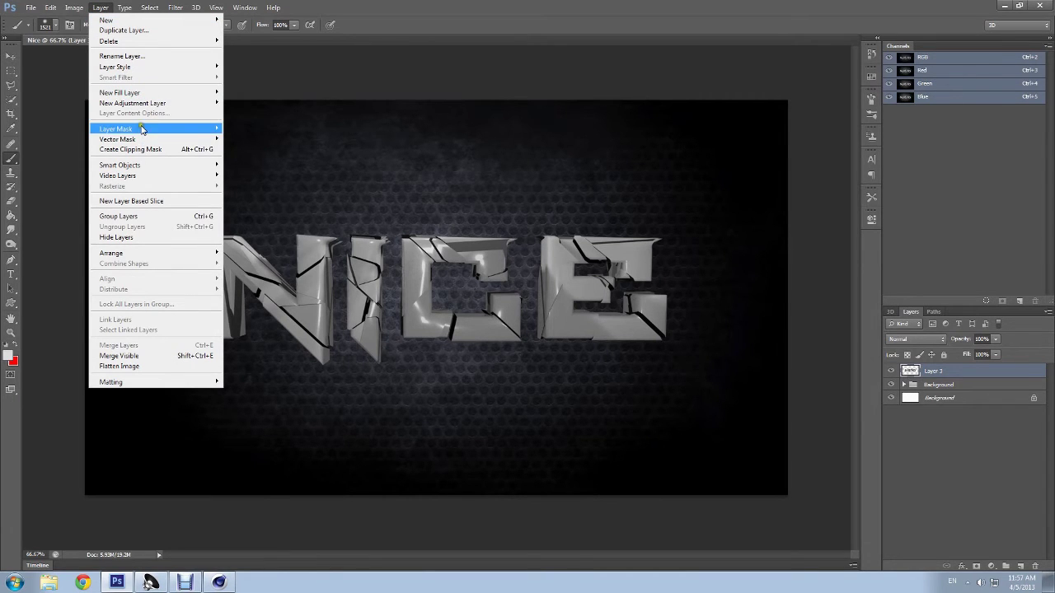
{"action": "mouse_move", "coordinate": [133, 103]}
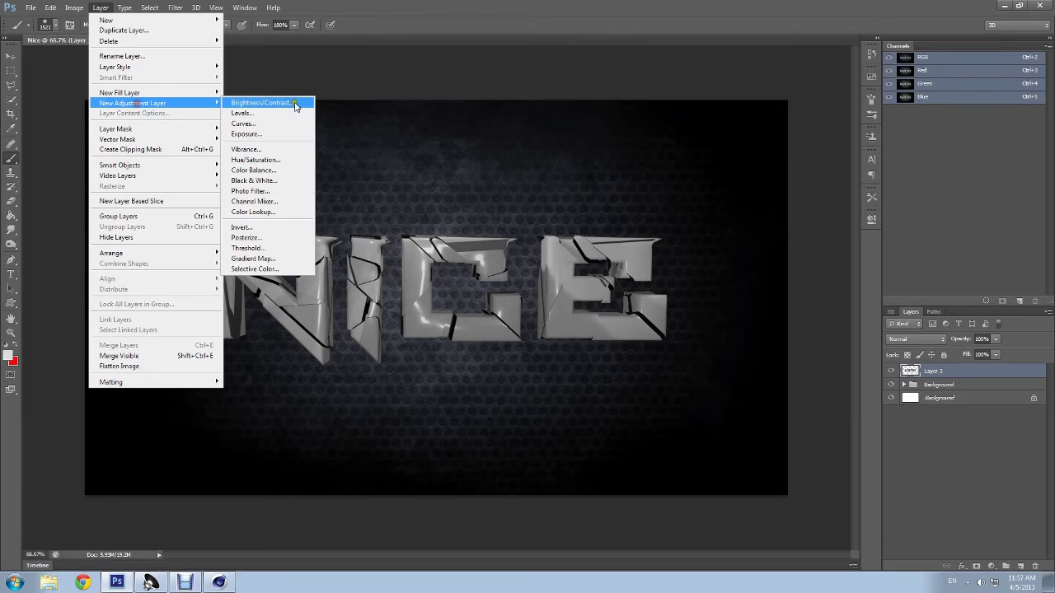
{"action": "left_click", "coordinate": [272, 130]}
{"action": "left_click", "coordinate": [595, 189]}
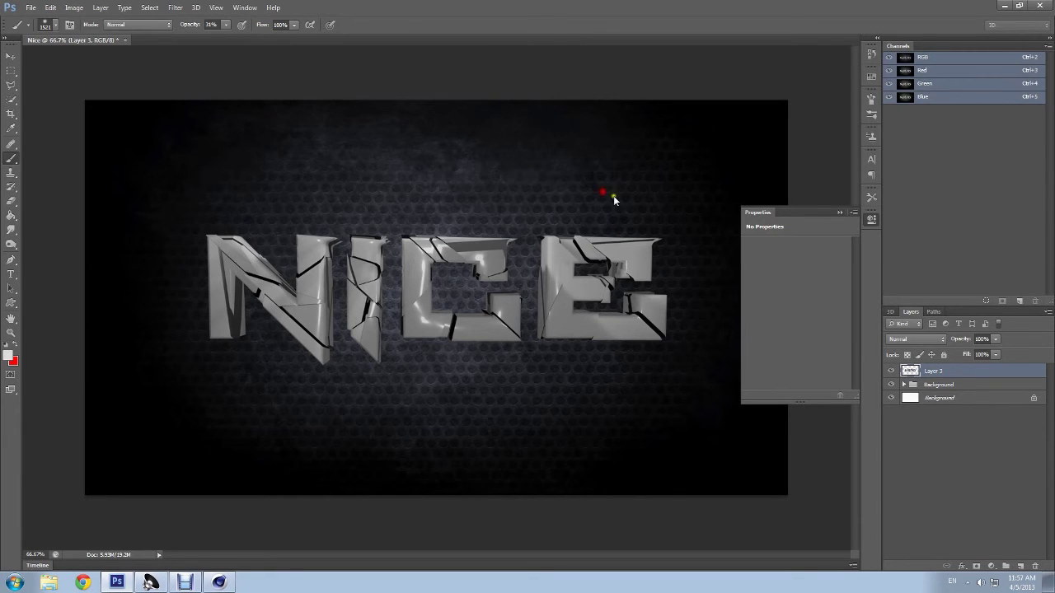
{"action": "left_click_drag", "start_coordinate": [805, 308], "coordinate": [807, 303]}
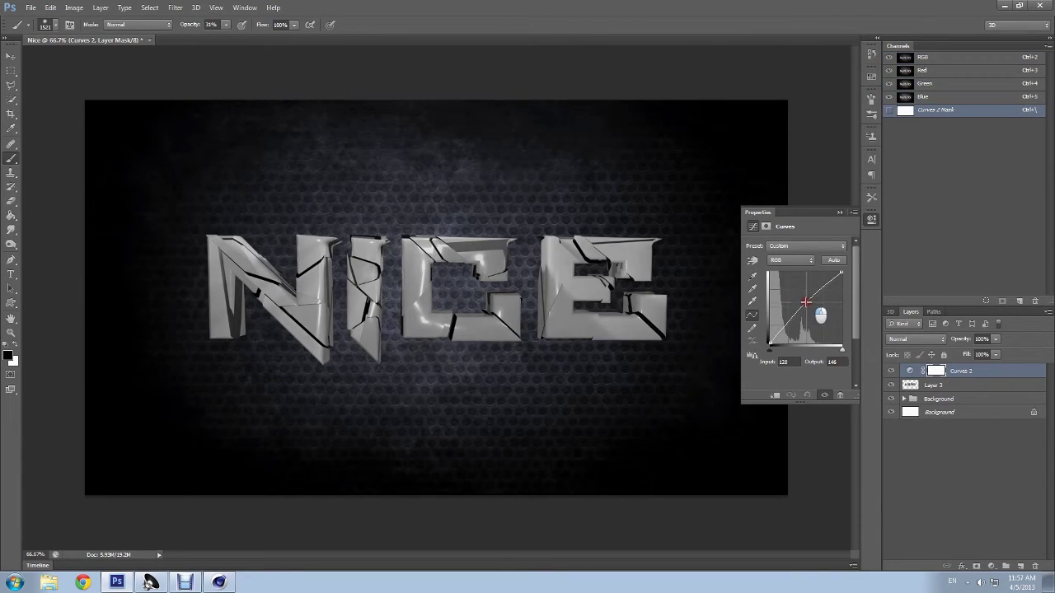
{"action": "key", "text": "Delete"}
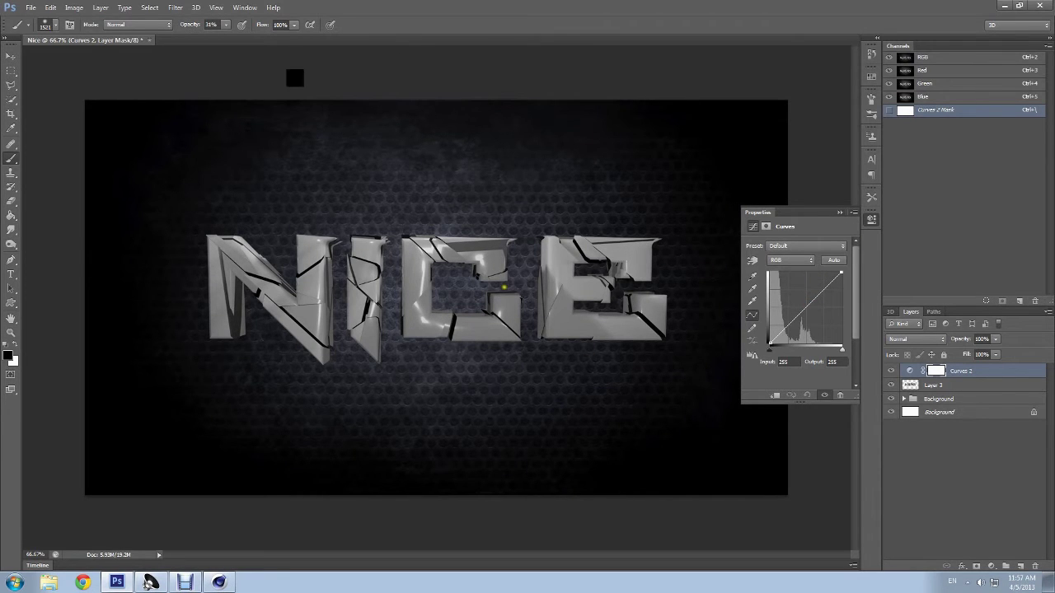
{"action": "left_click", "coordinate": [836, 213]}
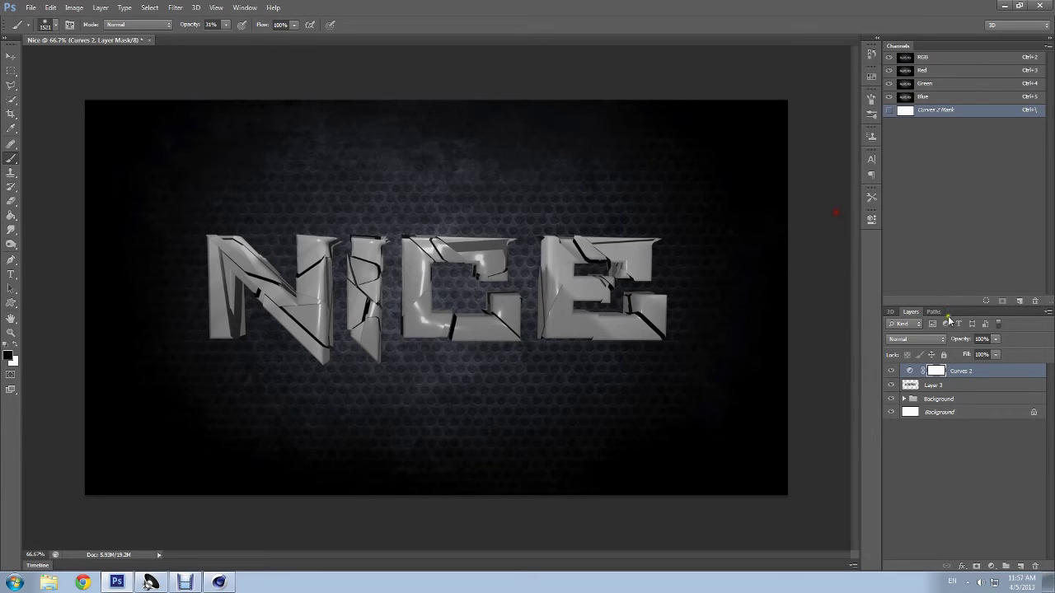
{"action": "left_click", "coordinate": [925, 376], "text": "alt"}
Step: Reshape the Curves 2 RGB, Red and Green curves for contrast and a cool bluish-grey tint
{"action": "double_click", "coordinate": [918, 371]}
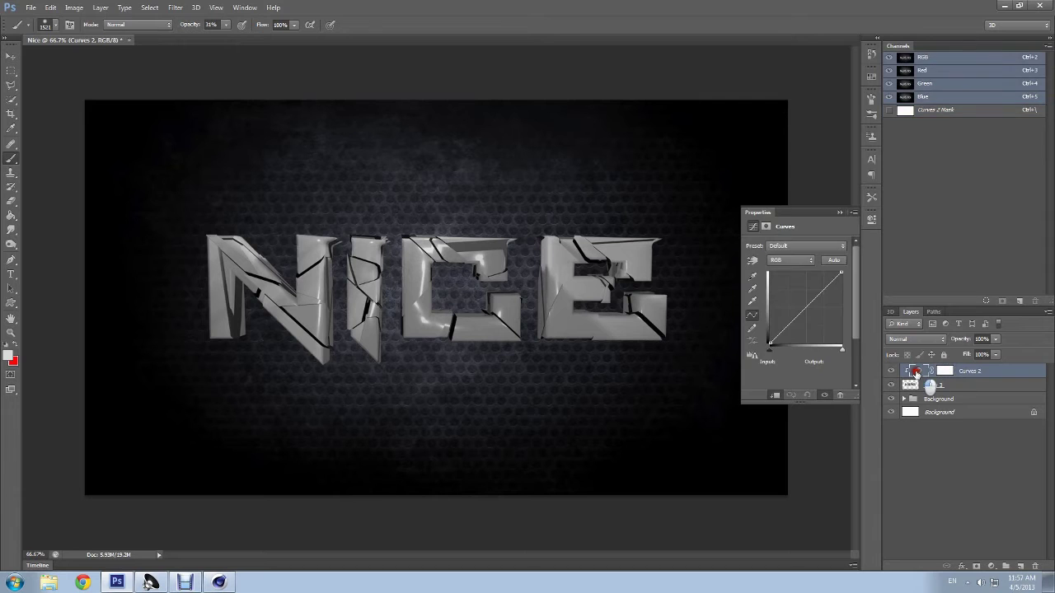
{"action": "left_click_drag", "start_coordinate": [815, 298], "coordinate": [790, 327]}
{"action": "left_click", "coordinate": [789, 325]}
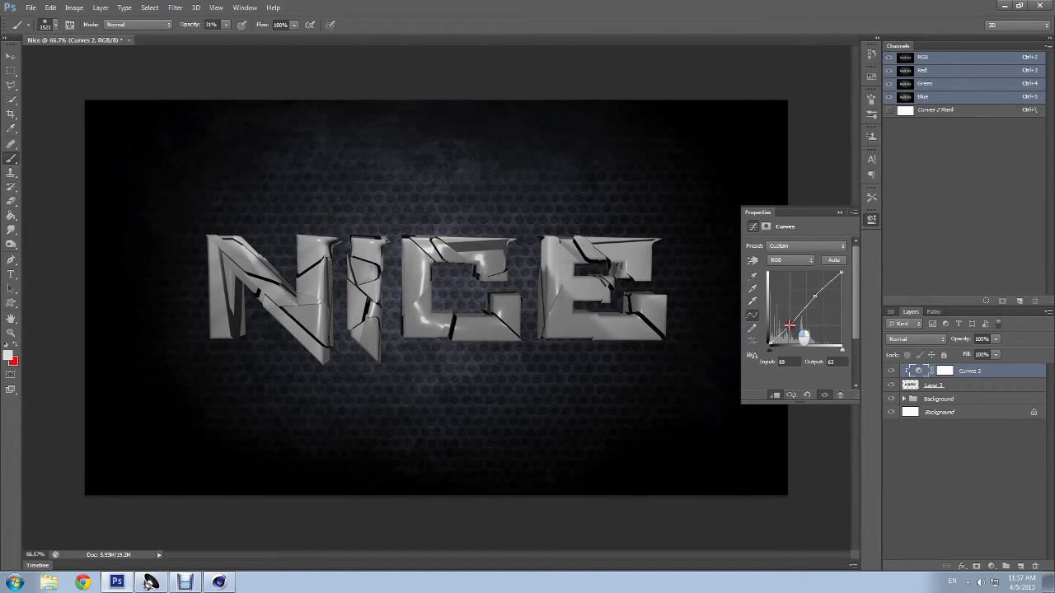
{"action": "left_click", "coordinate": [790, 259]}
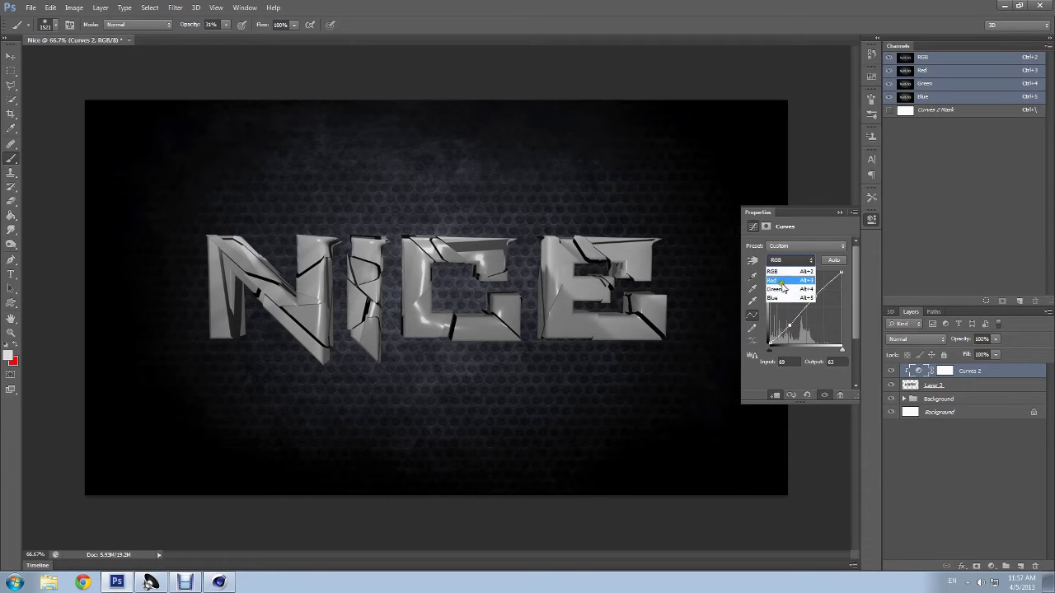
{"action": "left_click", "coordinate": [780, 281]}
{"action": "left_click_drag", "start_coordinate": [805, 309], "coordinate": [814, 296]}
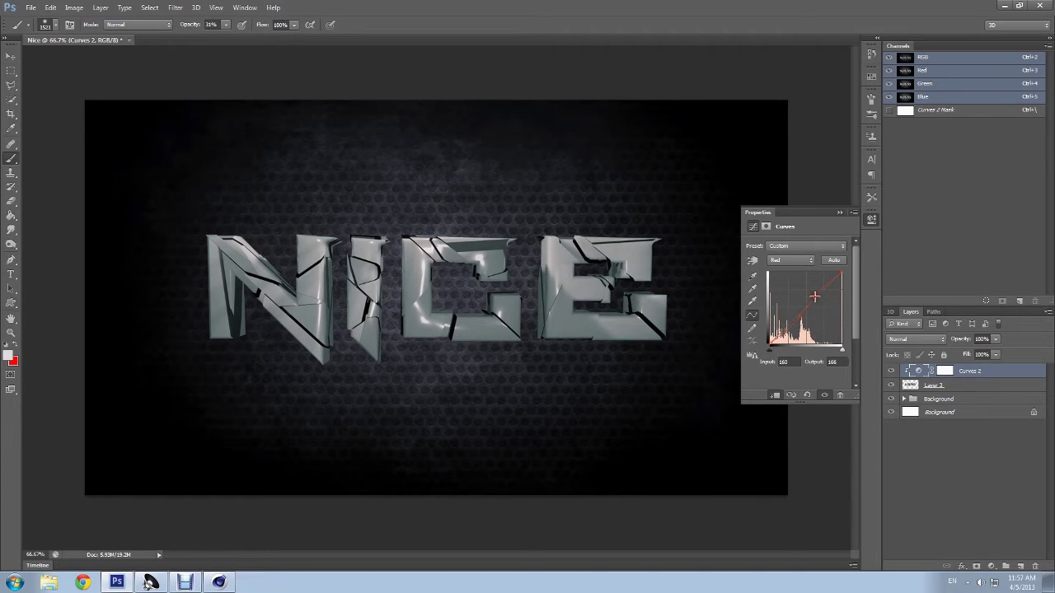
{"action": "left_click", "coordinate": [788, 262]}
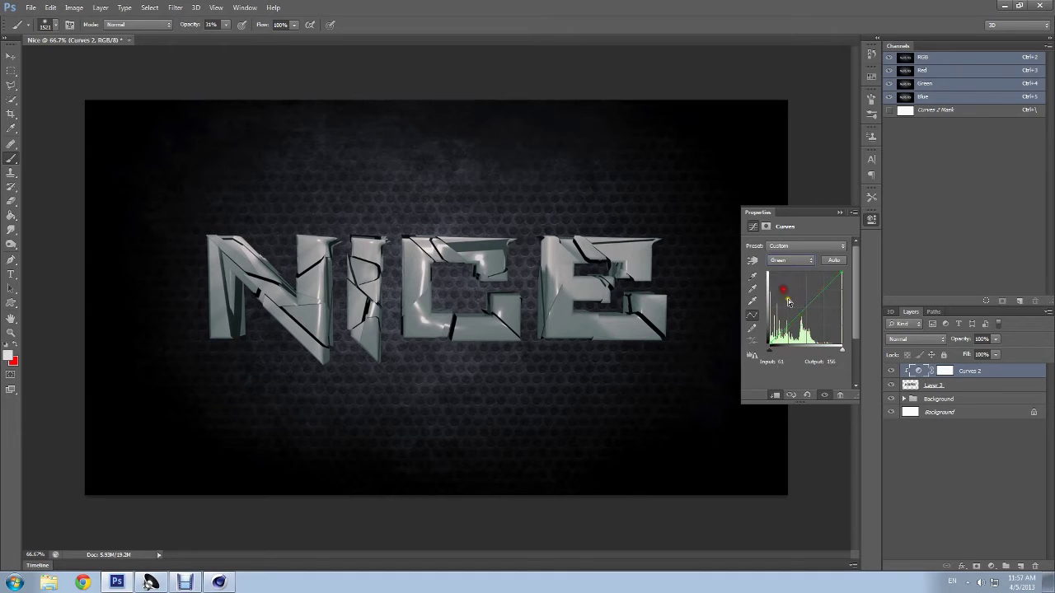
{"action": "left_click_drag", "start_coordinate": [805, 310], "coordinate": [802, 311]}
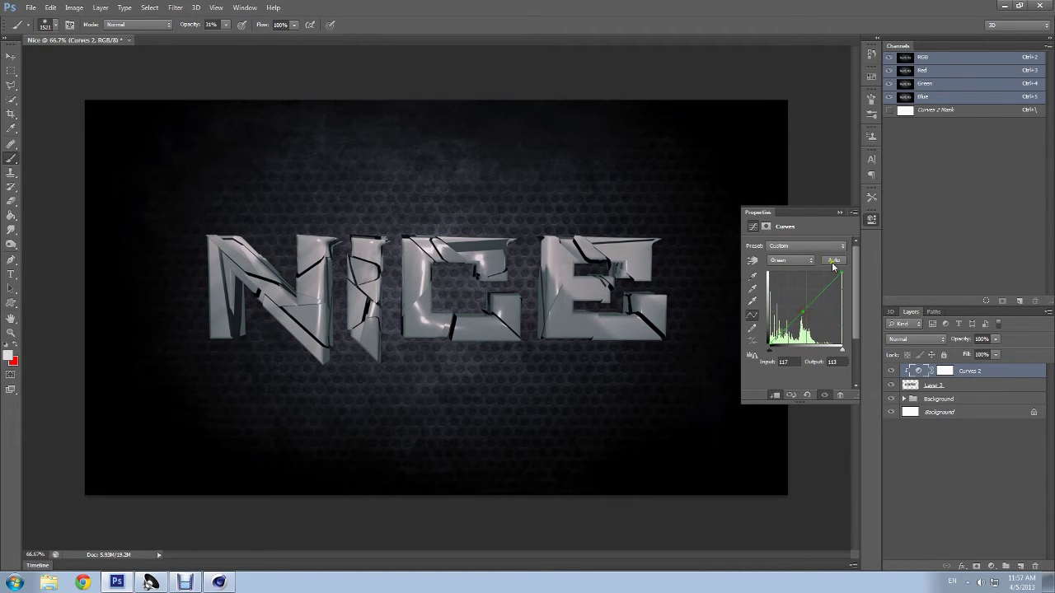
{"action": "left_click", "coordinate": [839, 212]}
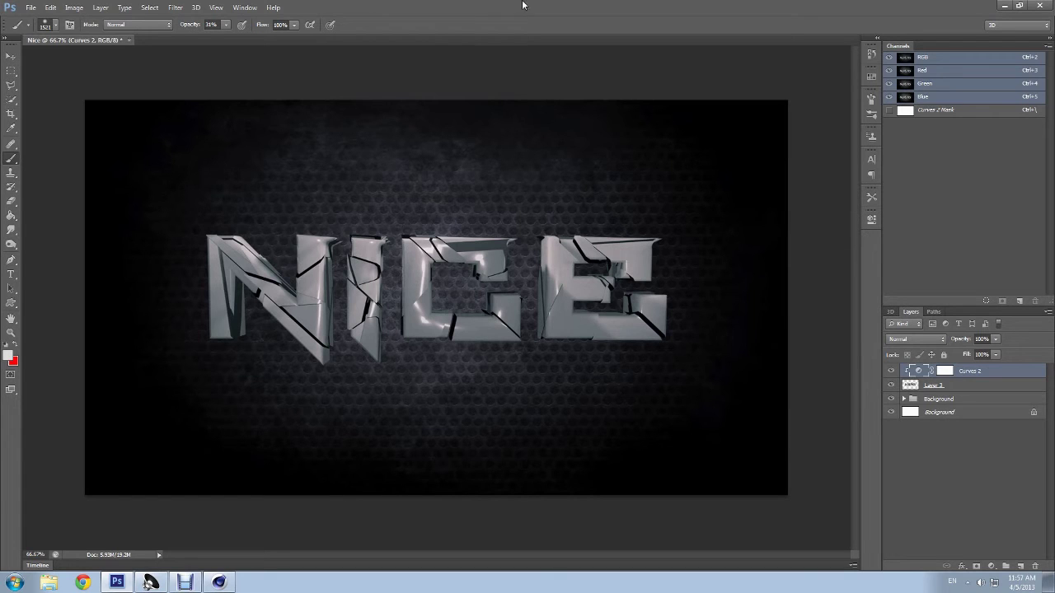
{"action": "key", "text": "ctrl+t"}
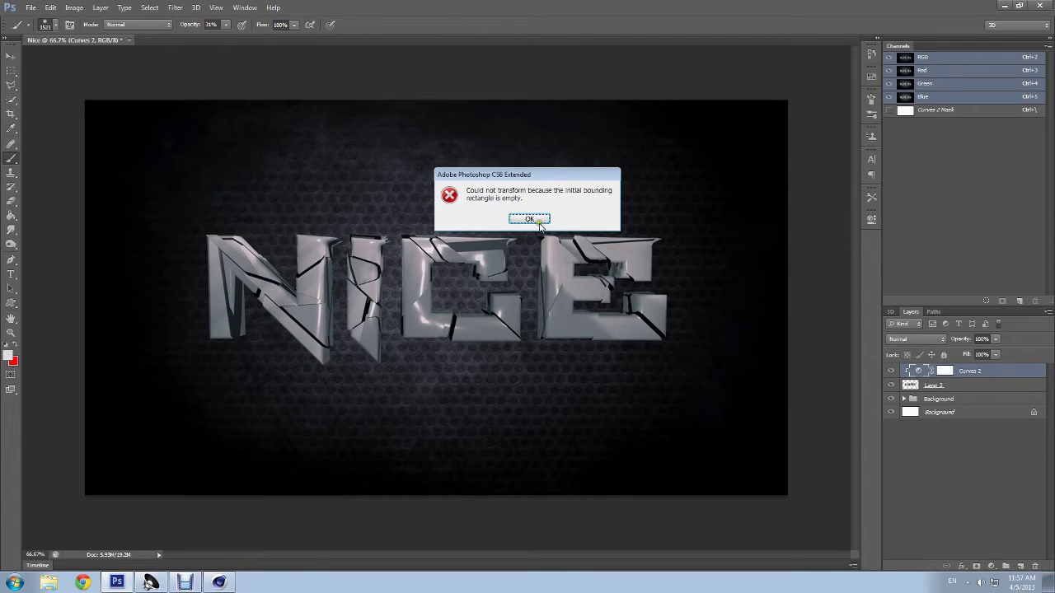
Step: Dismiss the transform error, select the NICE text layer, and commit a free transform
{"action": "left_click", "coordinate": [540, 225]}
{"action": "left_click", "coordinate": [934, 385]}
{"action": "key", "text": "ctrl+t"}
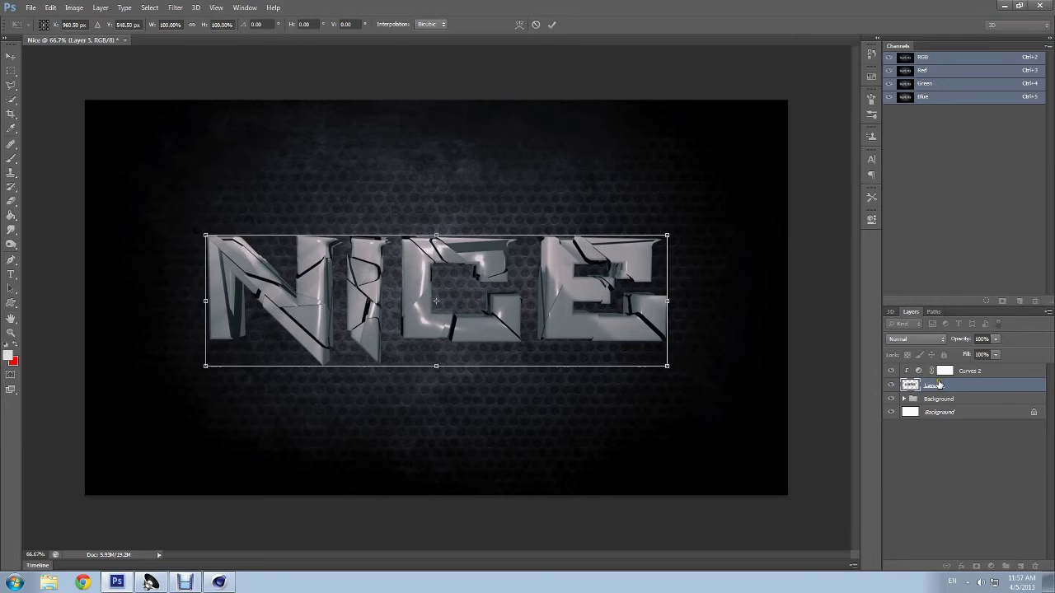
{"action": "key", "text": "Return"}
{"action": "key", "text": "b"}
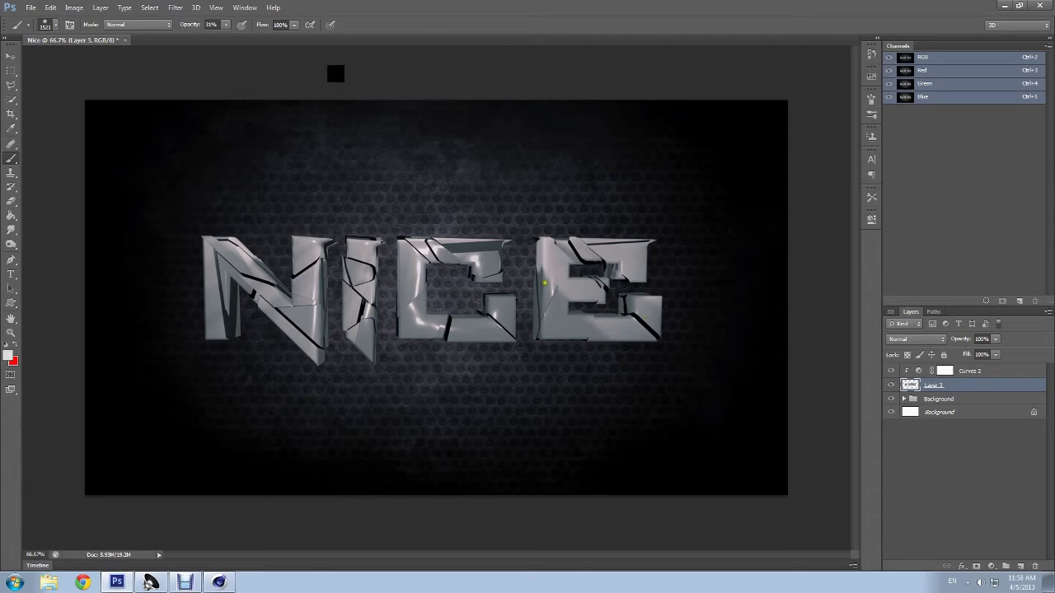
Step: Open Ice-06-by-lilystox.jpg from Data (D:) > Photoshop > Ice texture
{"action": "left_click", "coordinate": [31, 7]}
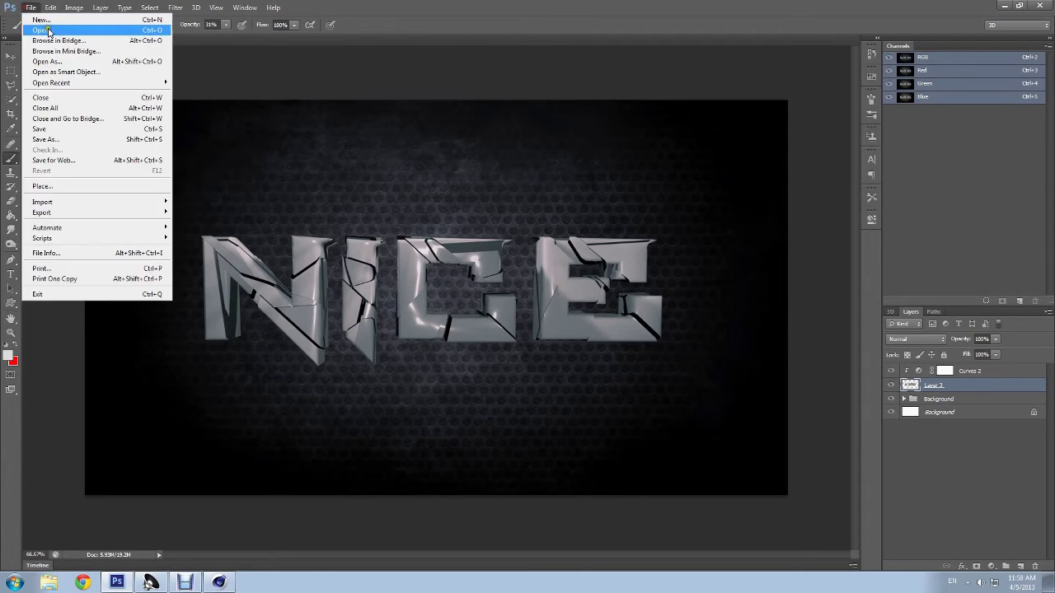
{"action": "left_click", "coordinate": [41, 30]}
{"action": "left_click", "coordinate": [299, 97]}
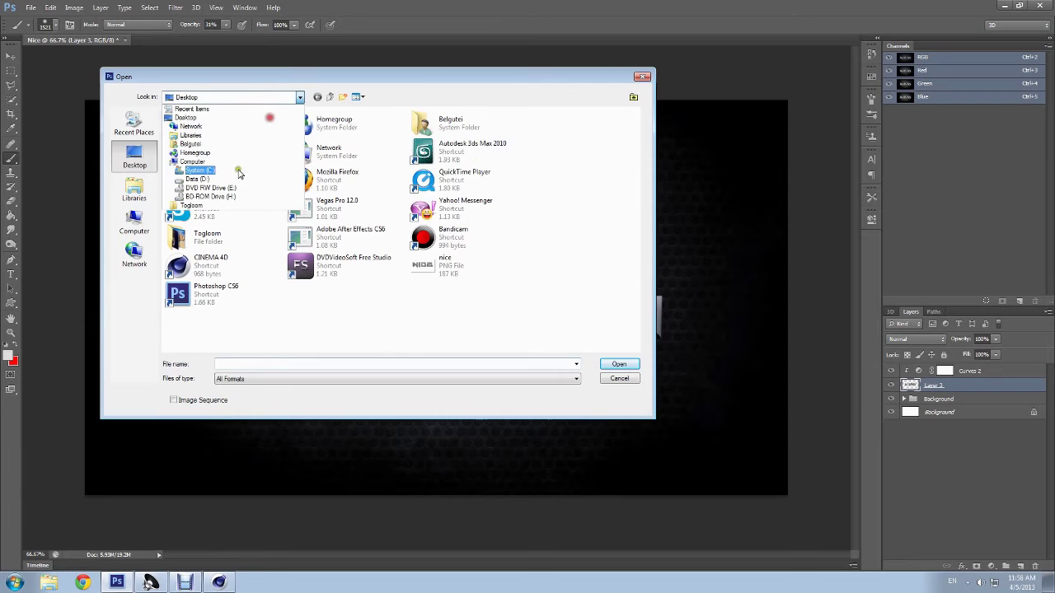
{"action": "left_click", "coordinate": [218, 174]}
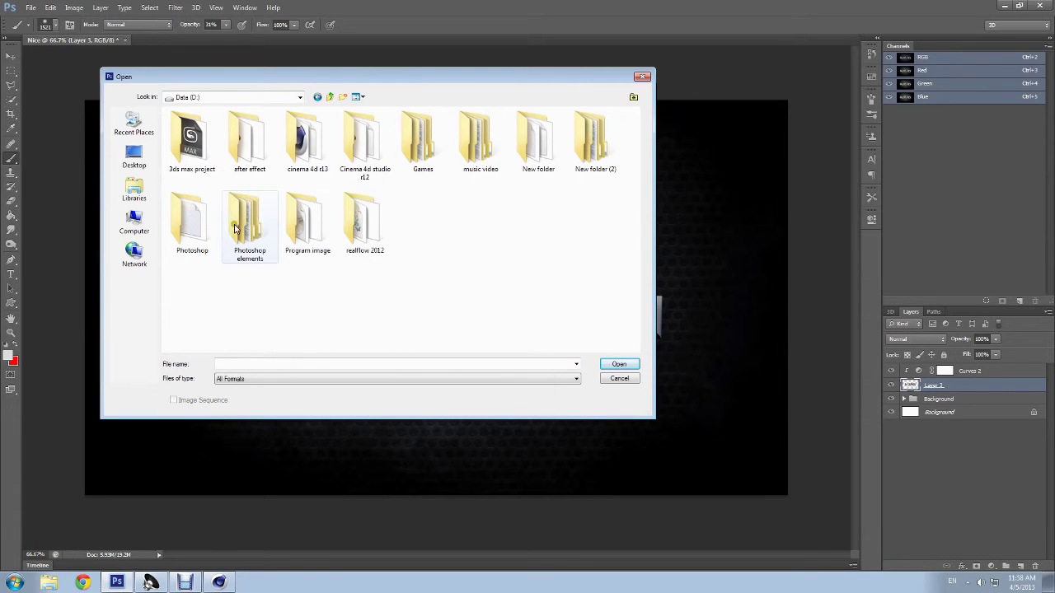
{"action": "double_click", "coordinate": [192, 221]}
{"action": "double_click", "coordinate": [202, 212]}
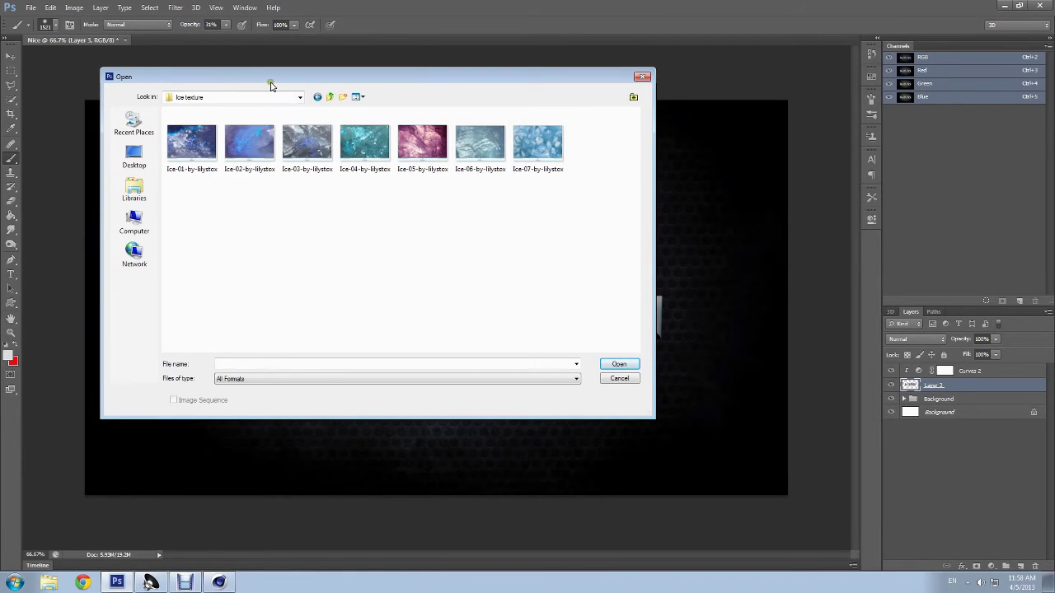
{"action": "left_click_drag", "start_coordinate": [271, 86], "coordinate": [308, 135]}
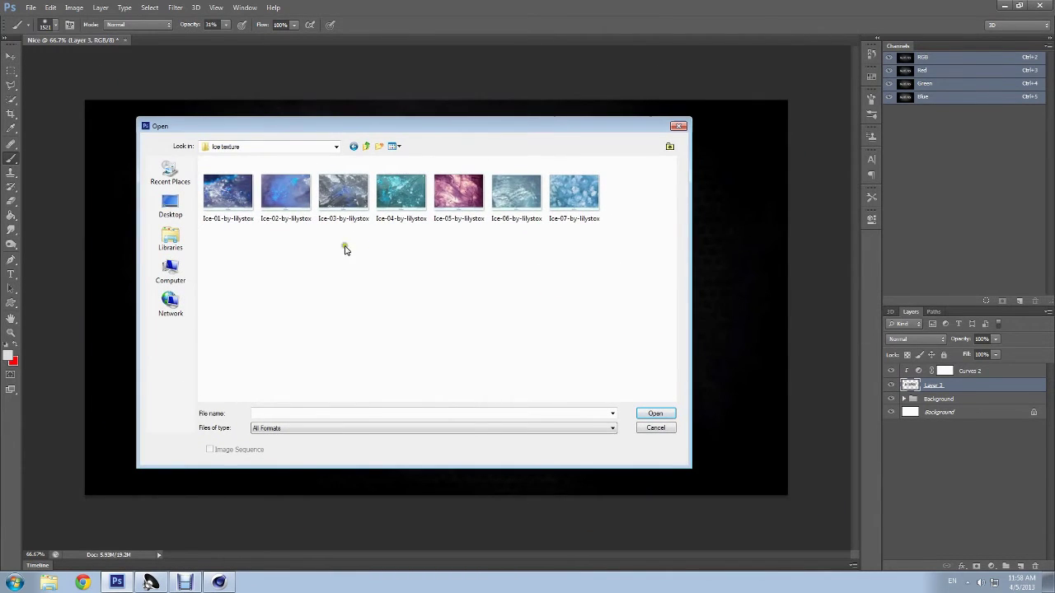
{"action": "double_click", "coordinate": [505, 202]}
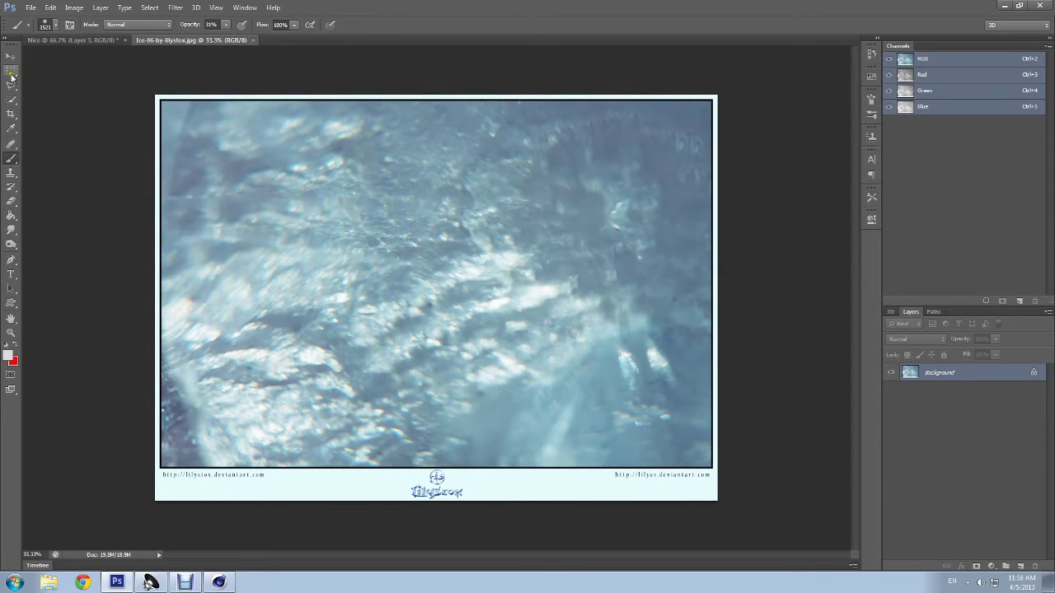
Step: Crop the ice image to remove the white border and bottom watermark strip
{"action": "left_click", "coordinate": [11, 113]}
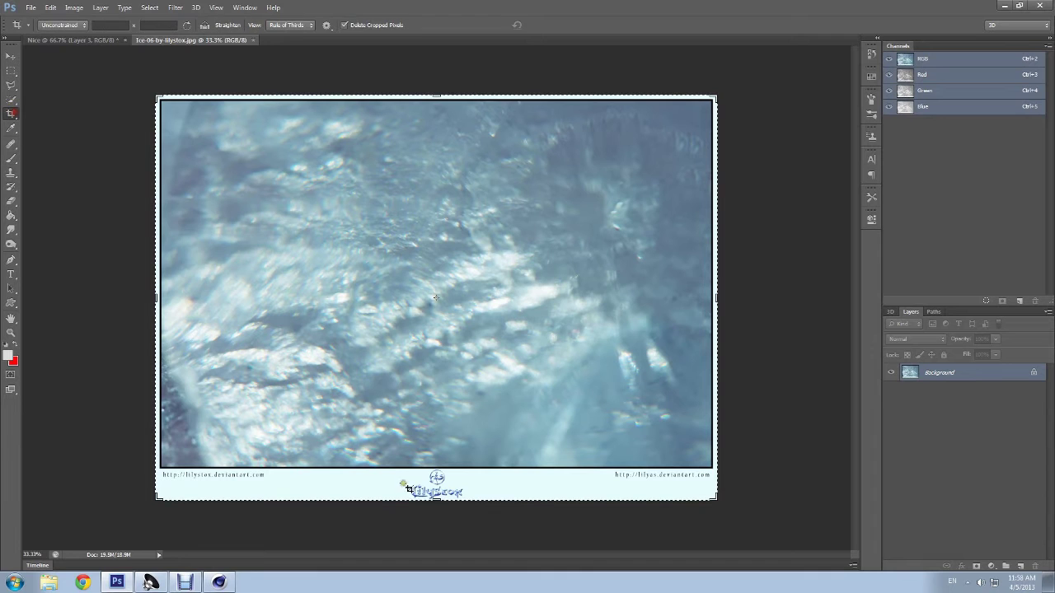
{"action": "left_click_drag", "start_coordinate": [436, 496], "coordinate": [435, 484]}
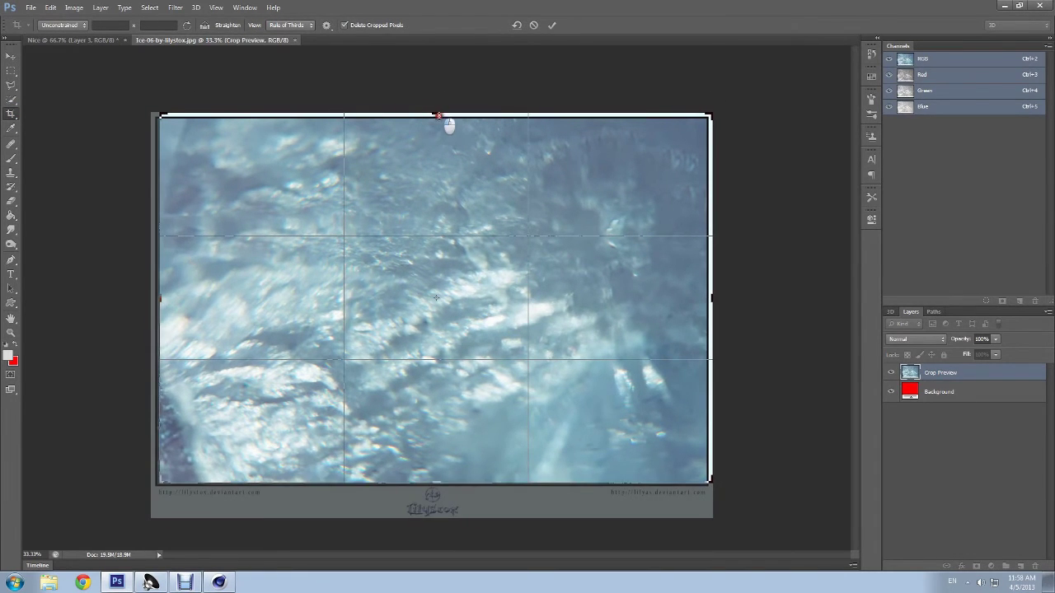
{"action": "left_click_drag", "start_coordinate": [447, 116], "coordinate": [449, 122]}
{"action": "left_click_drag", "start_coordinate": [711, 299], "coordinate": [701, 300]}
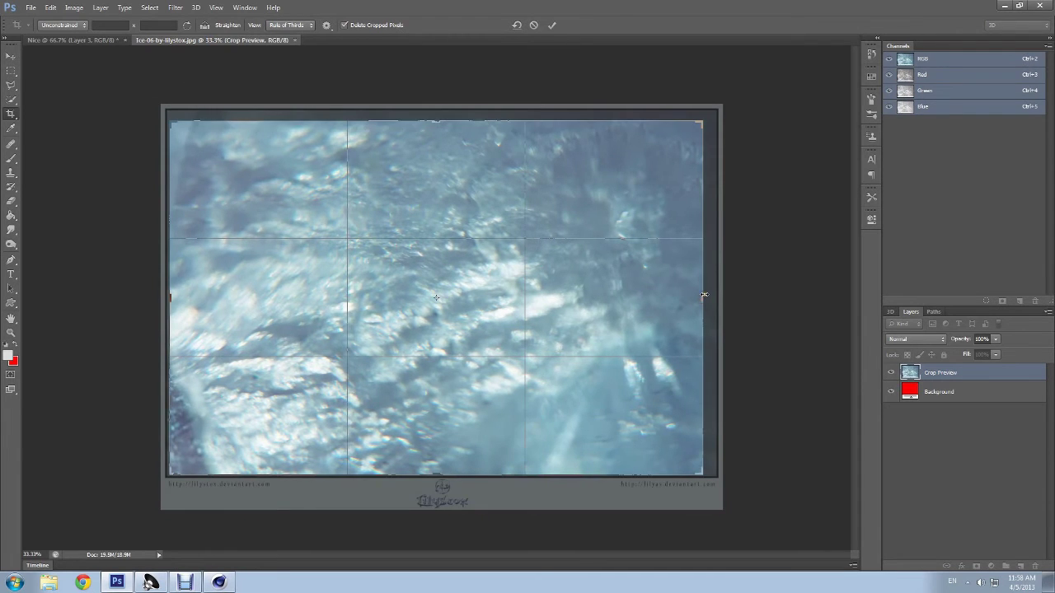
{"action": "key", "text": "Return"}
Step: Copy the cropped ice, close it without saving, and paste it into Nice as Layer 4
{"action": "left_click", "coordinate": [13, 57]}
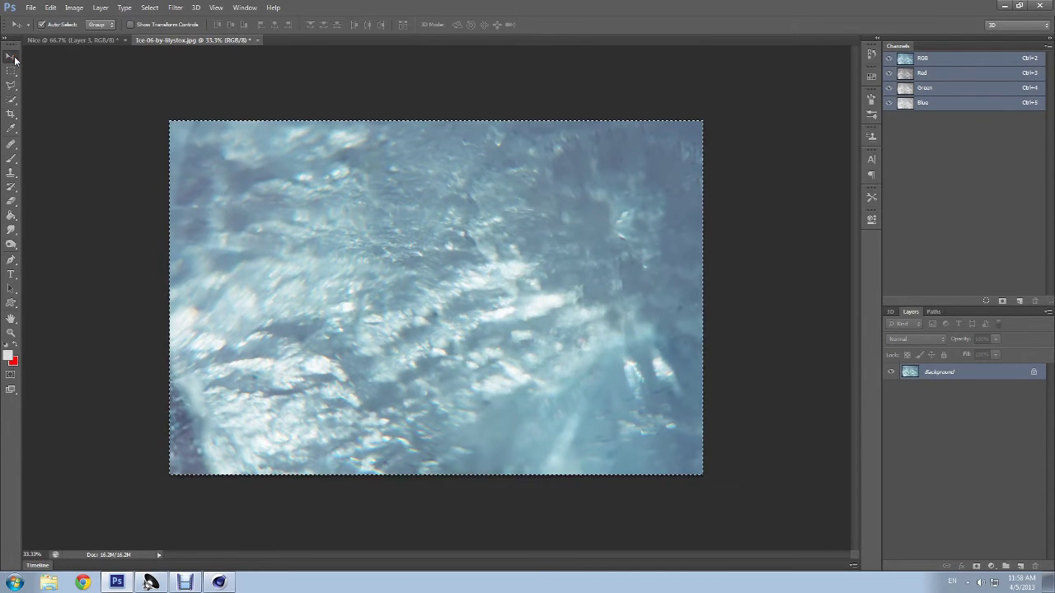
{"action": "key", "text": "ctrl+w"}
{"action": "left_click", "coordinate": [523, 217]}
{"action": "key", "text": "ctrl+v"}
{"action": "key", "text": "ctrl+t"}
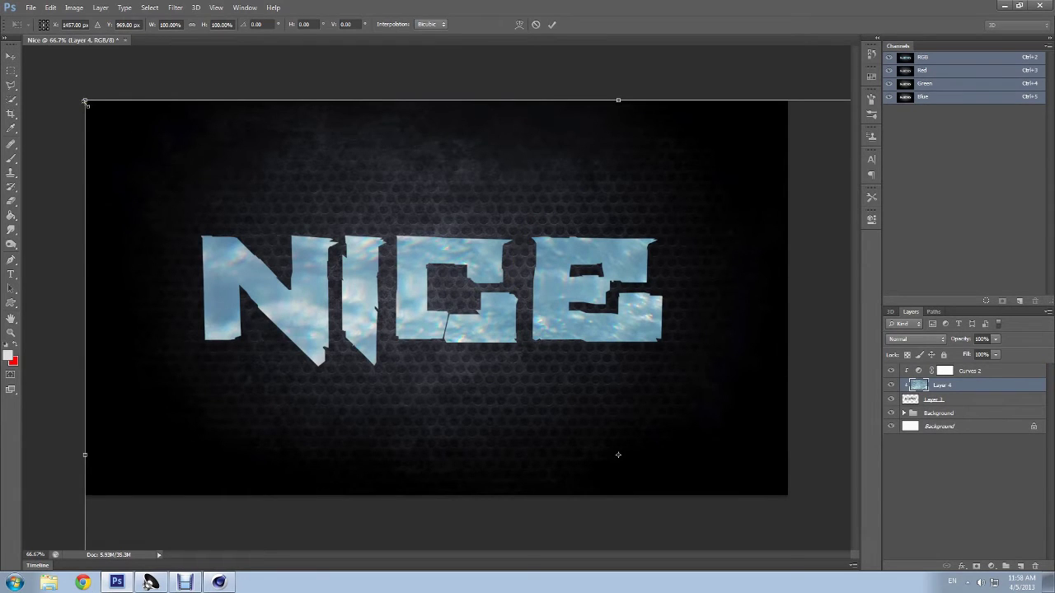
{"action": "key", "text": "Return"}
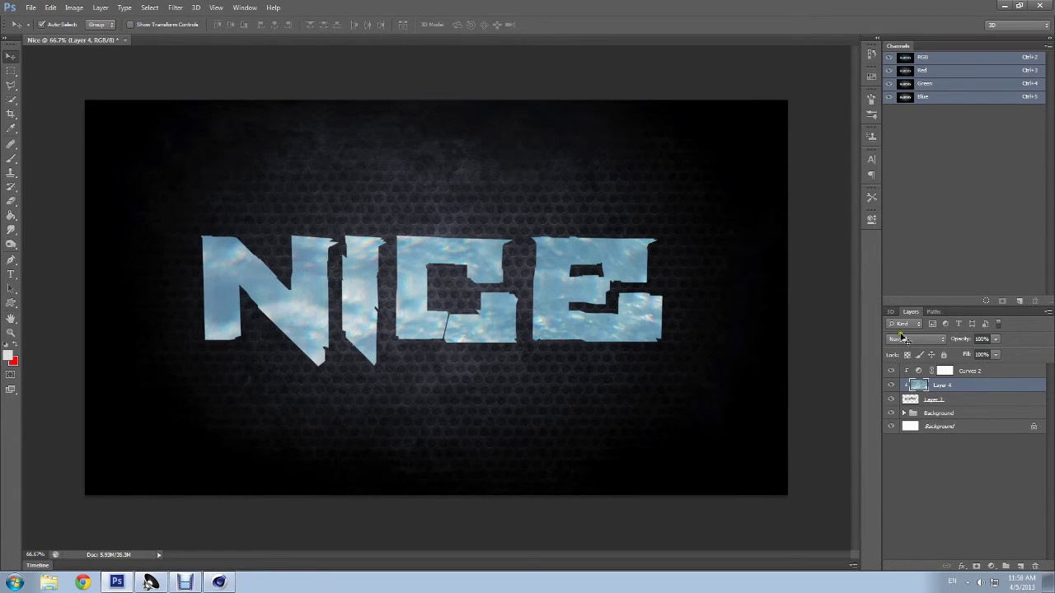
Step: Scale the ice layer down toward the top-left
{"action": "key", "text": "ctrl+t"}
{"action": "mouse_move", "coordinate": [87, 102]}
{"action": "left_mouse_down"}
{"action": "mouse_move", "coordinate": [462, 388]}
{"action": "mouse_move", "coordinate": [232, 180]}
{"action": "left_mouse_up"}
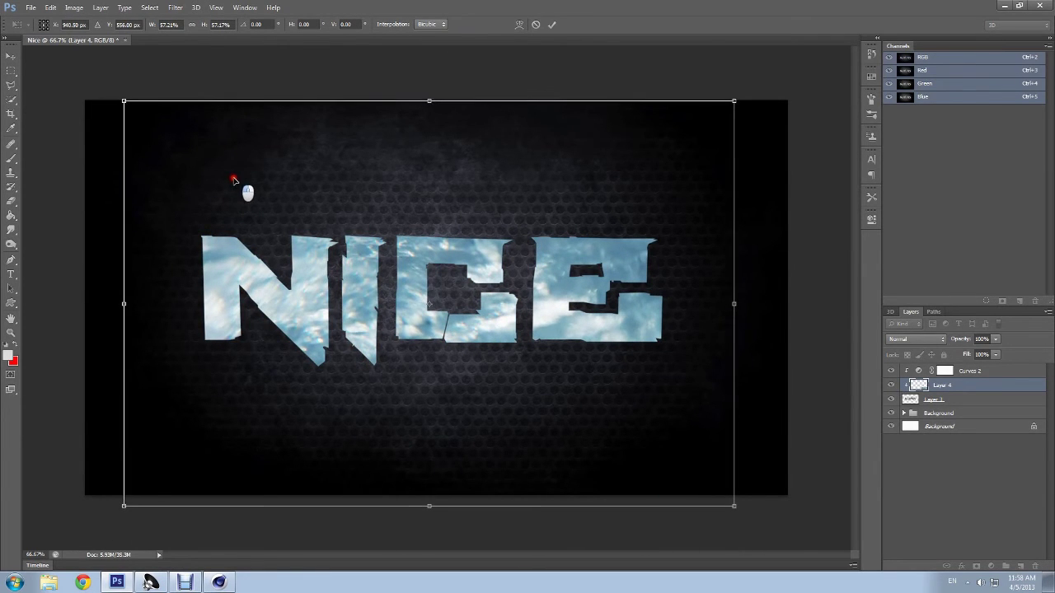
{"action": "key", "text": "Return"}
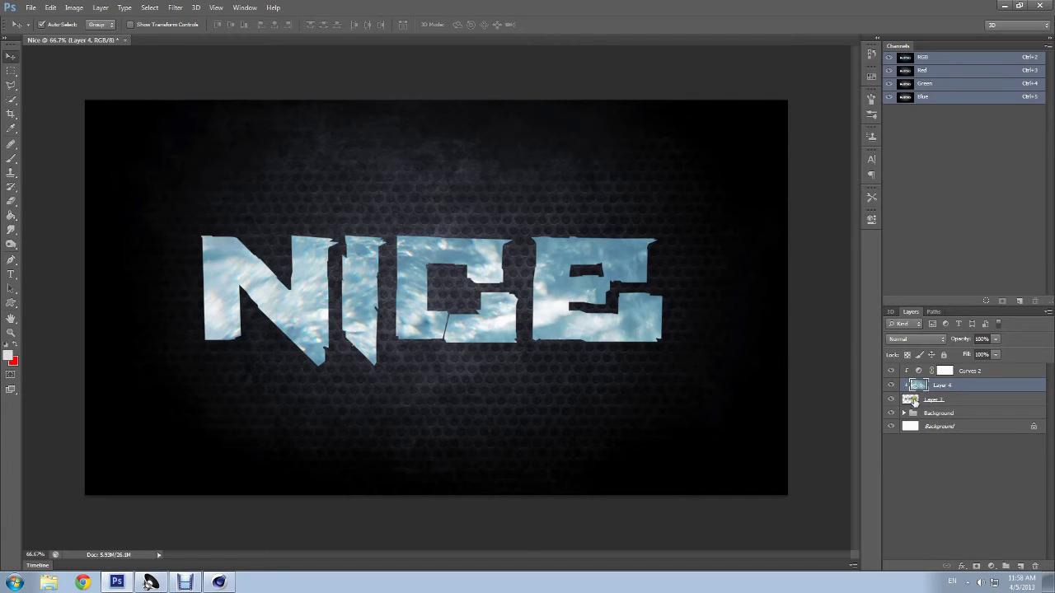
Step: Try Overlay, Soft Light and Multiply, settling on Soft Light at about 40% opacity
{"action": "left_click", "coordinate": [915, 339]}
{"action": "left_click", "coordinate": [914, 185]}
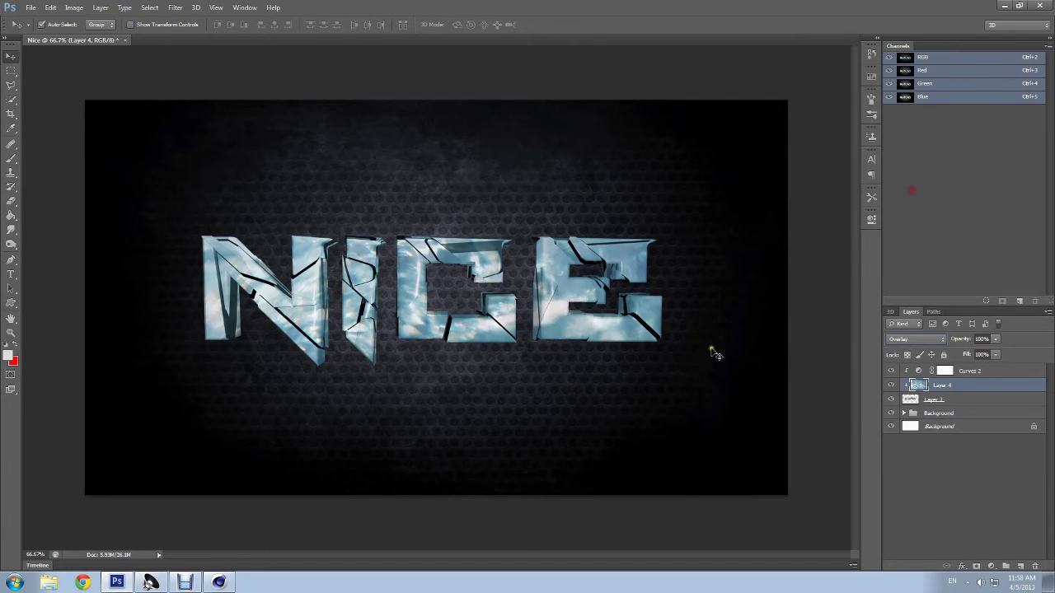
{"action": "left_click", "coordinate": [924, 342]}
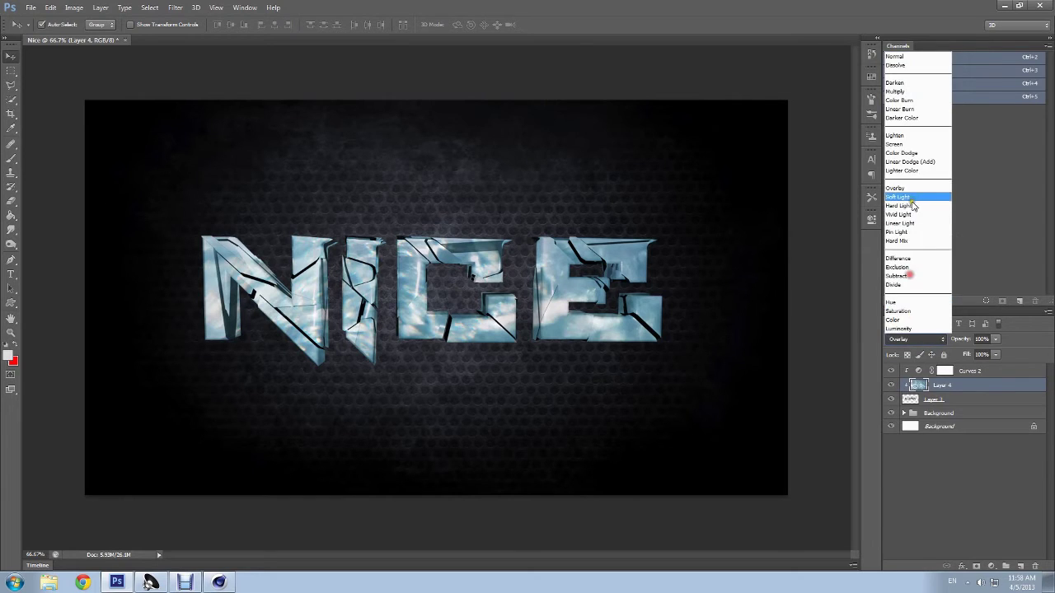
{"action": "left_click", "coordinate": [911, 202]}
{"action": "left_click", "coordinate": [924, 342]}
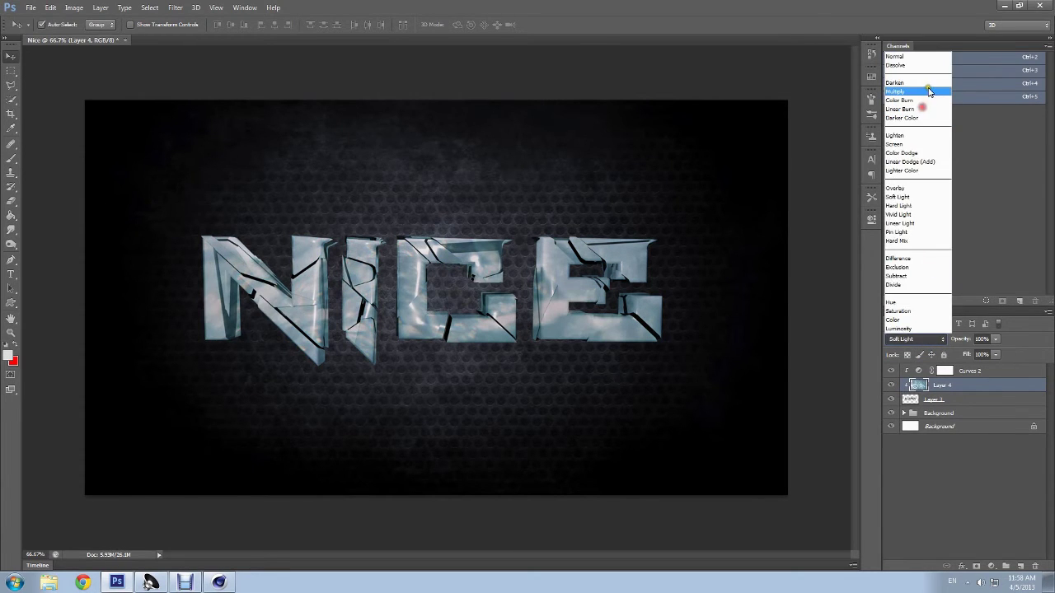
{"action": "left_click", "coordinate": [918, 96]}
{"action": "left_click", "coordinate": [915, 340]}
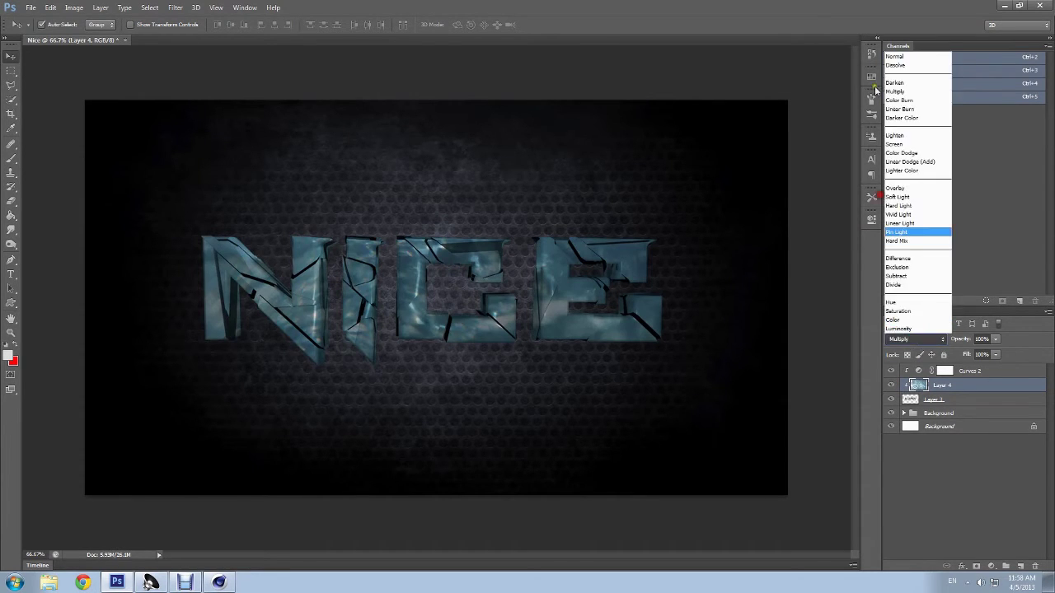
{"action": "left_click", "coordinate": [911, 198]}
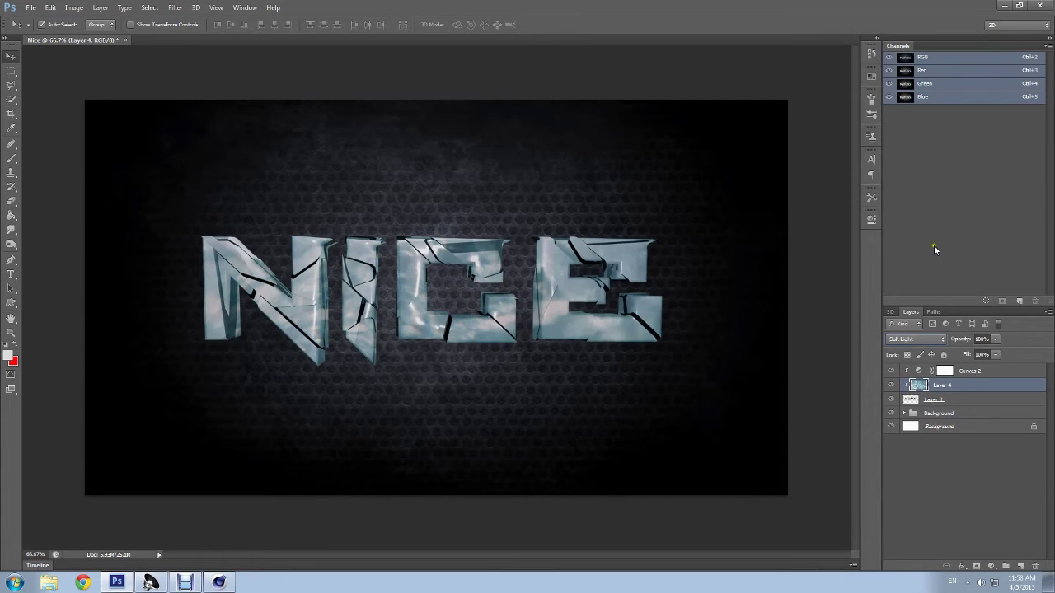
{"action": "left_click_drag", "start_coordinate": [996, 340], "coordinate": [960, 354]}
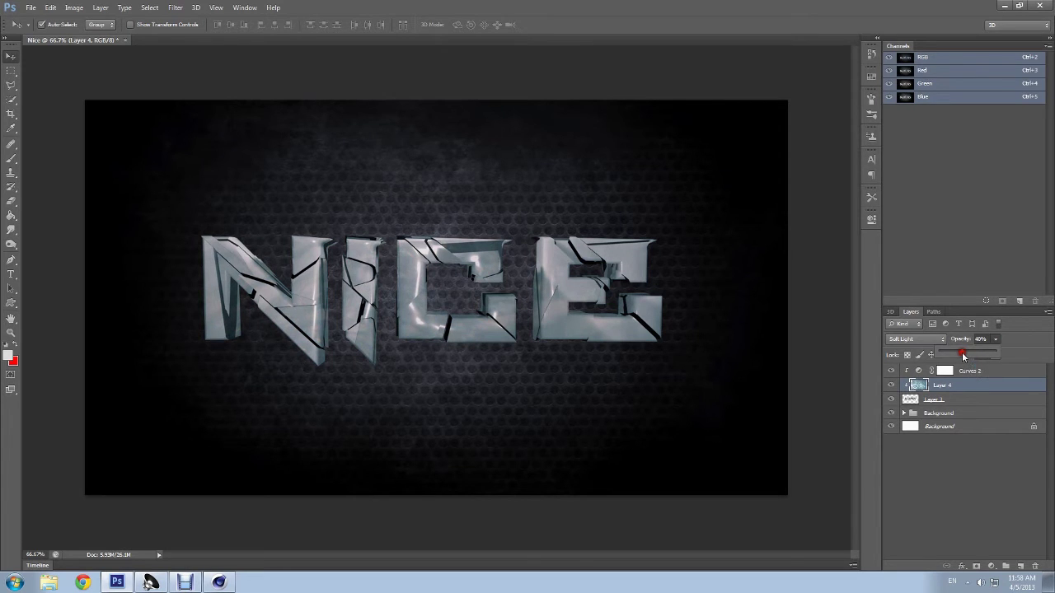
Step: Darken the ice layer's midtones with Levels to 0.59
{"action": "left_click", "coordinate": [920, 389]}
{"action": "key", "text": "ctrl+l"}
{"action": "left_click_drag", "start_coordinate": [664, 416], "coordinate": [686, 417]}
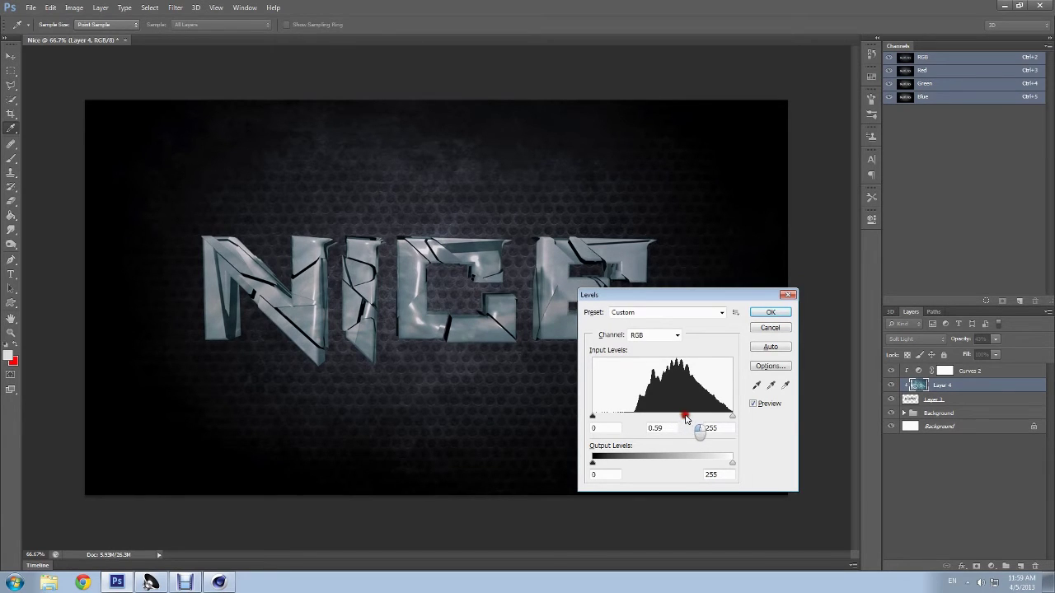
{"action": "left_click", "coordinate": [770, 312]}
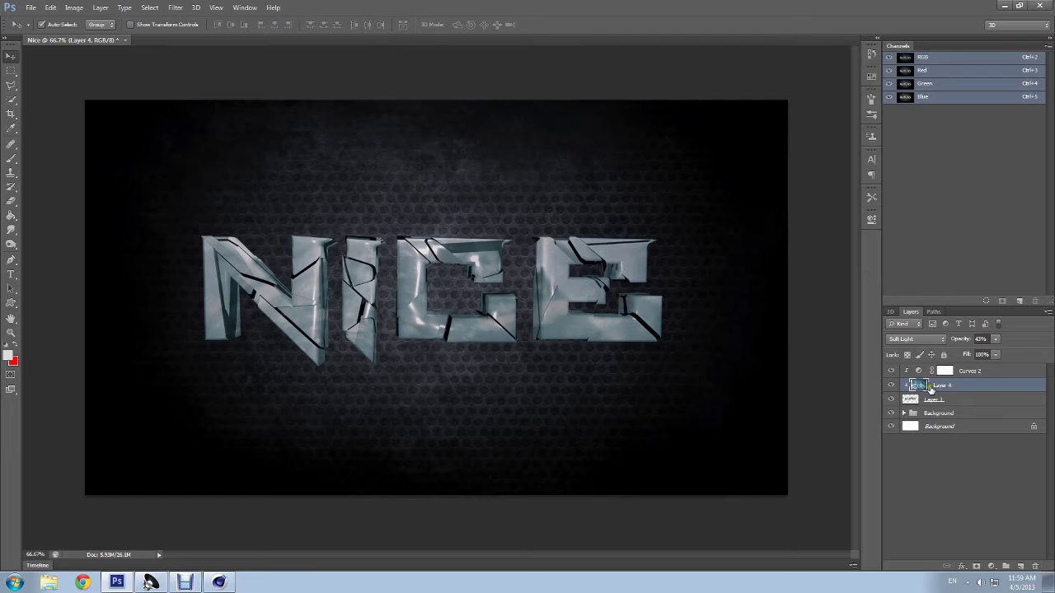
Step: Apply an S-curve with a teal Green-channel tweak to the ice, and set opacity to 37%
{"action": "left_click", "coordinate": [74, 7]}
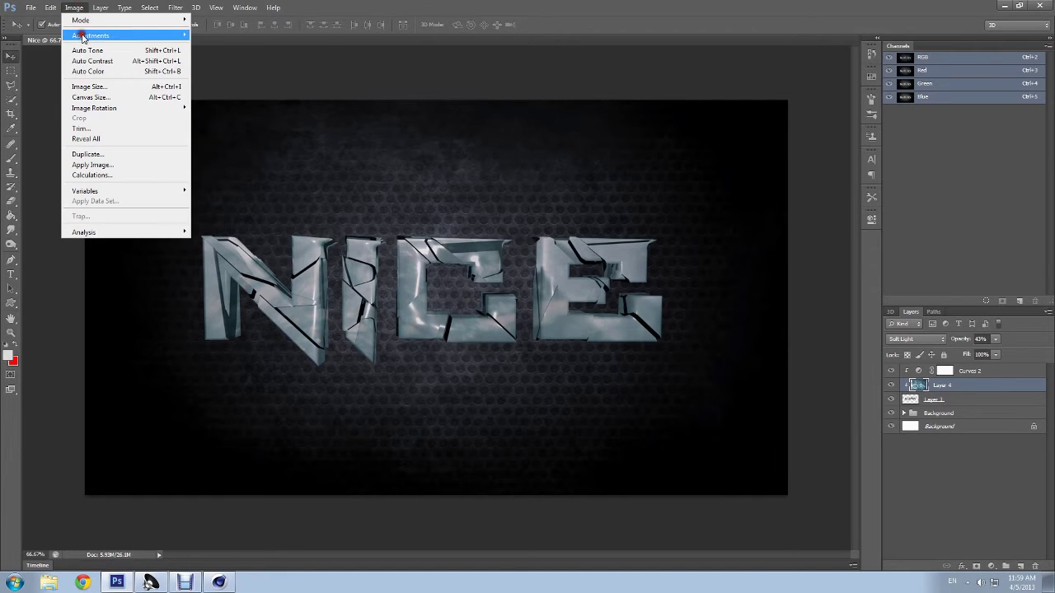
{"action": "mouse_move", "coordinate": [91, 35]}
{"action": "left_click", "coordinate": [216, 49]}
{"action": "left_click_drag", "start_coordinate": [716, 311], "coordinate": [704, 305]}
{"action": "left_click_drag", "start_coordinate": [657, 360], "coordinate": [668, 365]}
{"action": "left_click", "coordinate": [691, 254]}
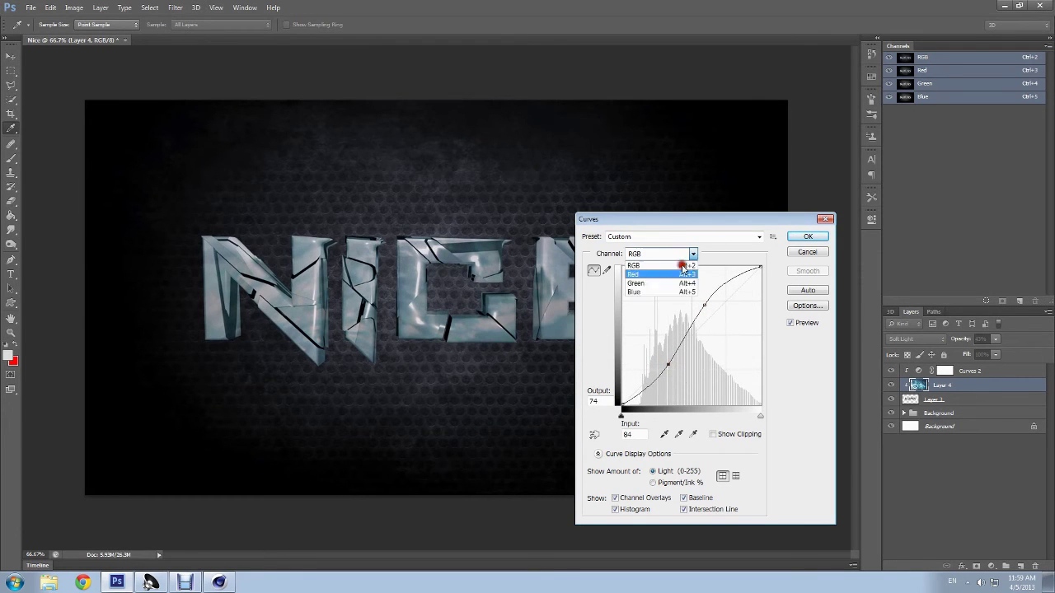
{"action": "left_click", "coordinate": [636, 283]}
{"action": "mouse_move", "coordinate": [706, 322]}
{"action": "left_mouse_down"}
{"action": "mouse_move", "coordinate": [706, 338]}
{"action": "mouse_move", "coordinate": [684, 315]}
{"action": "left_mouse_up"}
{"action": "left_click", "coordinate": [811, 238]}
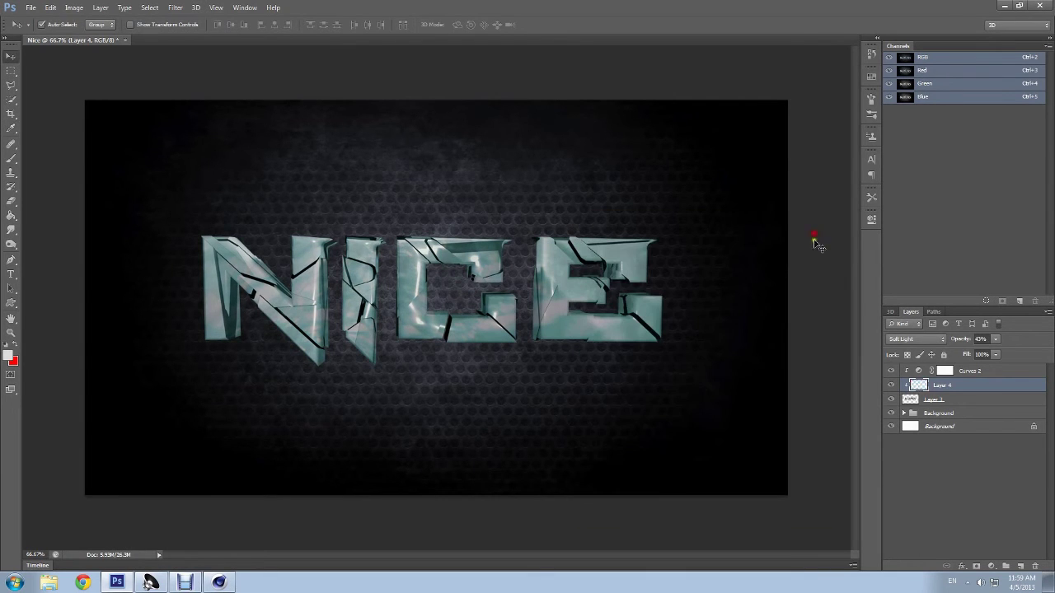
{"action": "left_click", "coordinate": [995, 339]}
{"action": "left_click_drag", "start_coordinate": [994, 352], "coordinate": [993, 356]}
Step: Apply Hue/Saturation to the ice layer with Saturation -100 and Lightness -23
{"action": "key", "text": "ctrl+u"}
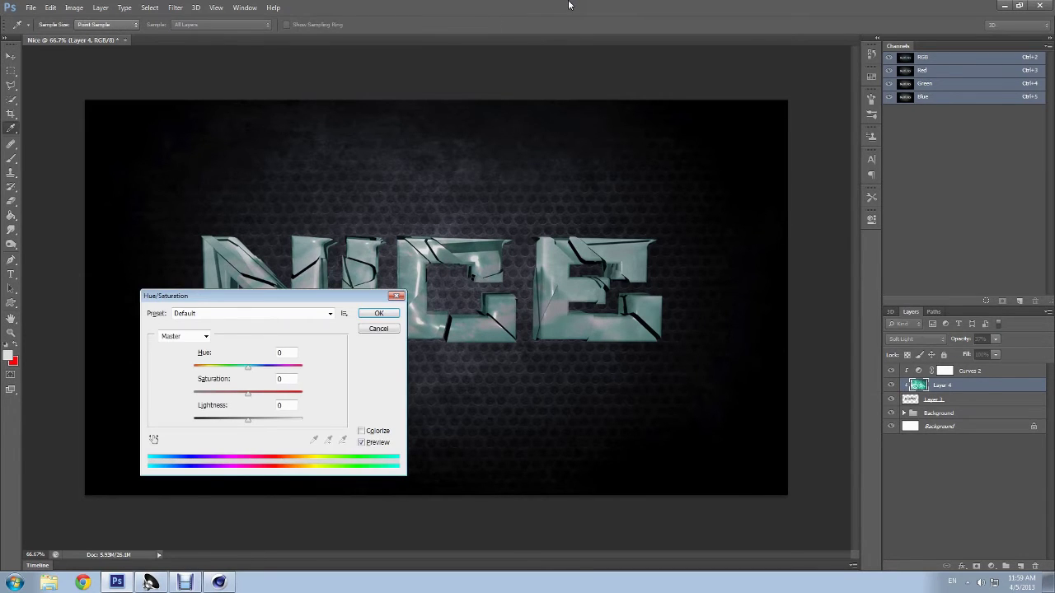
{"action": "mouse_move", "coordinate": [247, 419]}
{"action": "left_mouse_down"}
{"action": "mouse_move", "coordinate": [190, 426]}
{"action": "mouse_move", "coordinate": [202, 427]}
{"action": "left_mouse_up"}
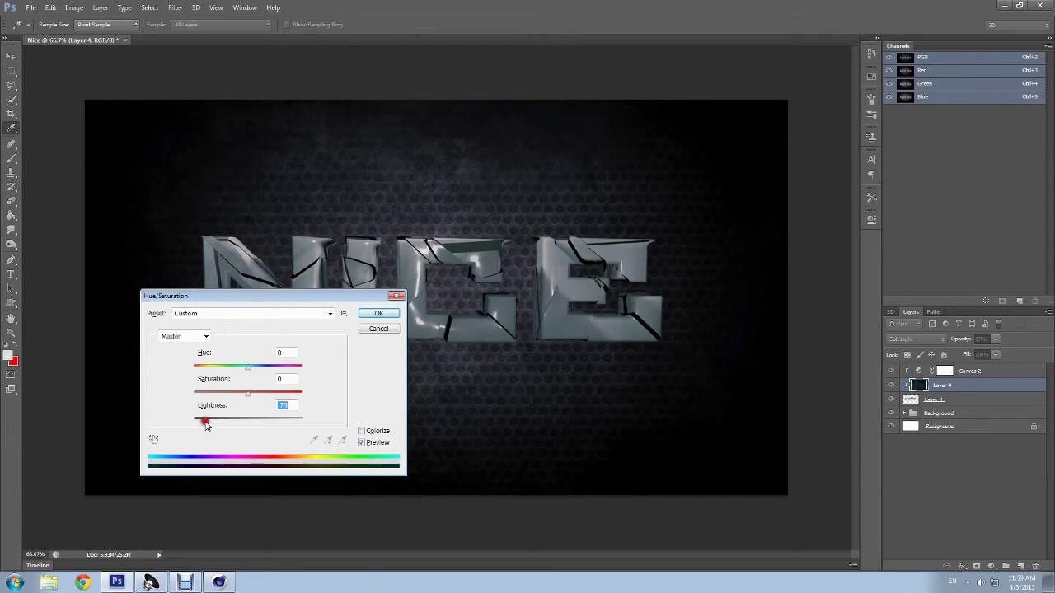
{"action": "mouse_move", "coordinate": [223, 426]}
{"action": "left_mouse_down"}
{"action": "mouse_move", "coordinate": [232, 422]}
{"action": "mouse_move", "coordinate": [169, 396]}
{"action": "left_mouse_up"}
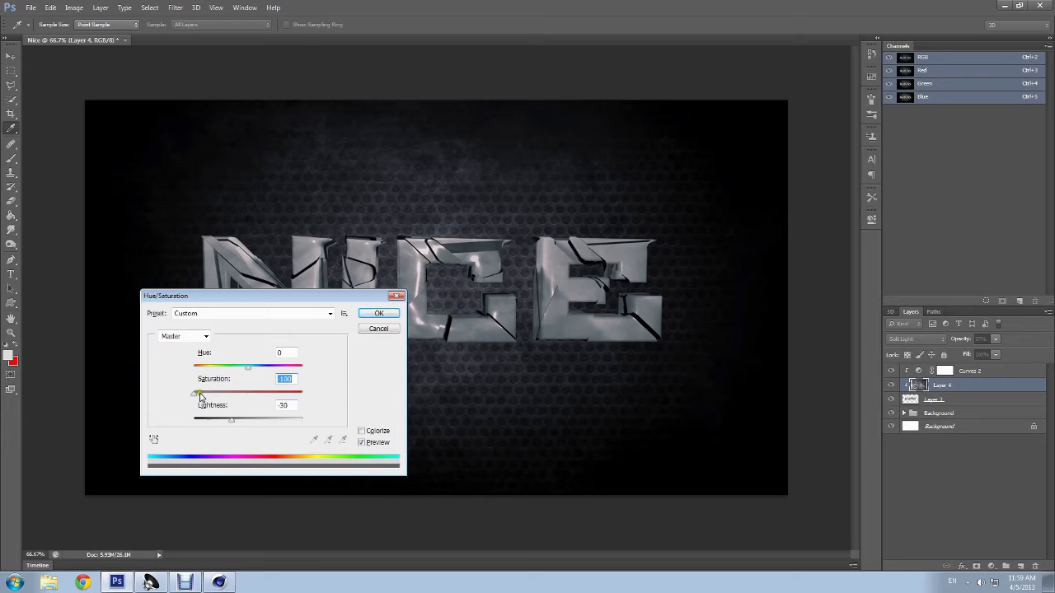
{"action": "left_click_drag", "start_coordinate": [233, 421], "coordinate": [236, 423]}
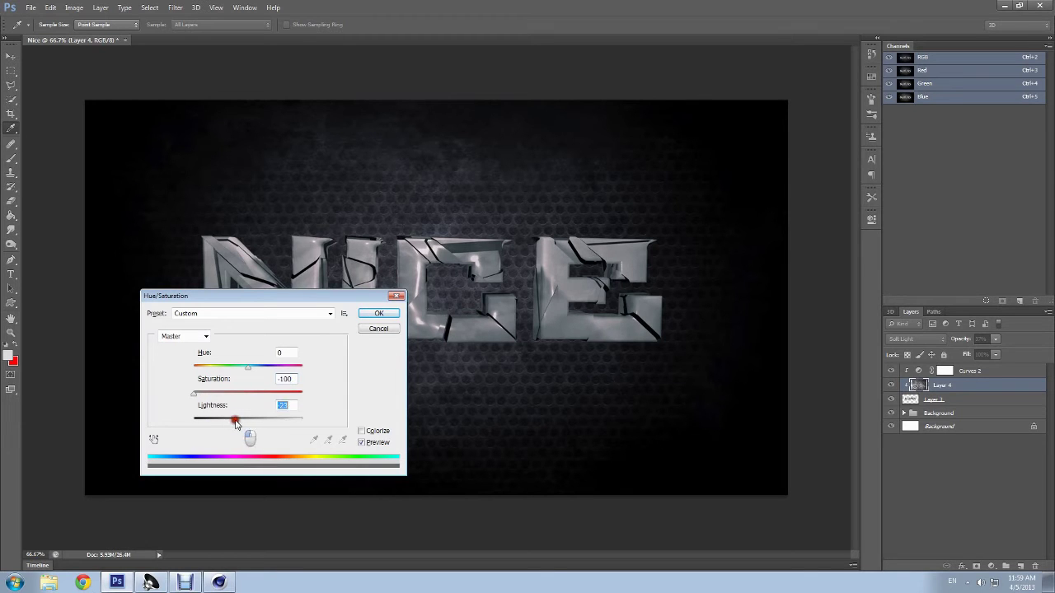
{"action": "left_click", "coordinate": [375, 314]}
{"action": "key", "text": "v"}
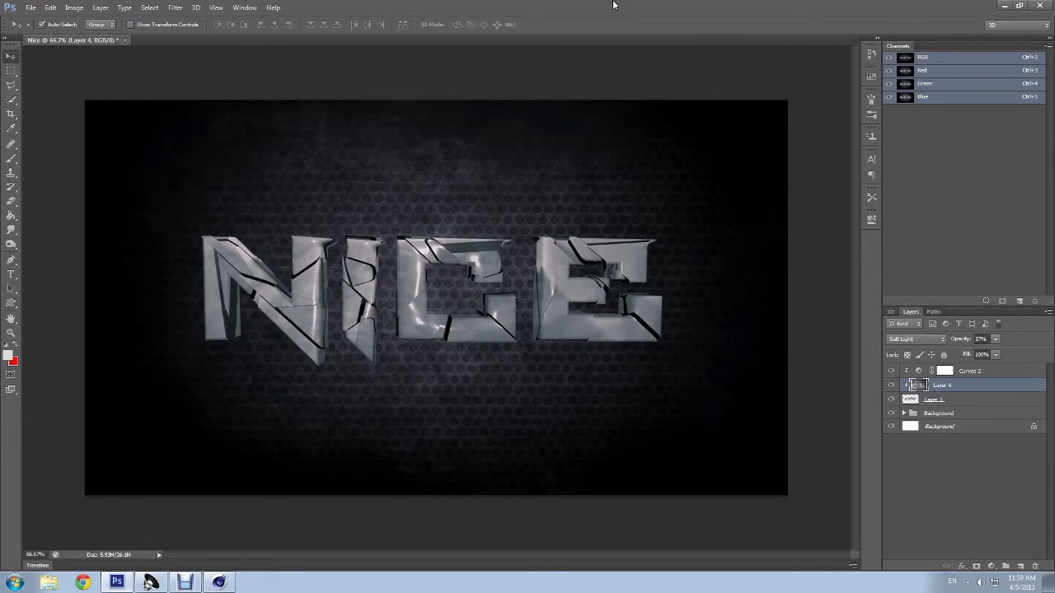
Step: Toggle the ice layer's visibility off and on to compare the effect
{"action": "left_click", "coordinate": [891, 385]}
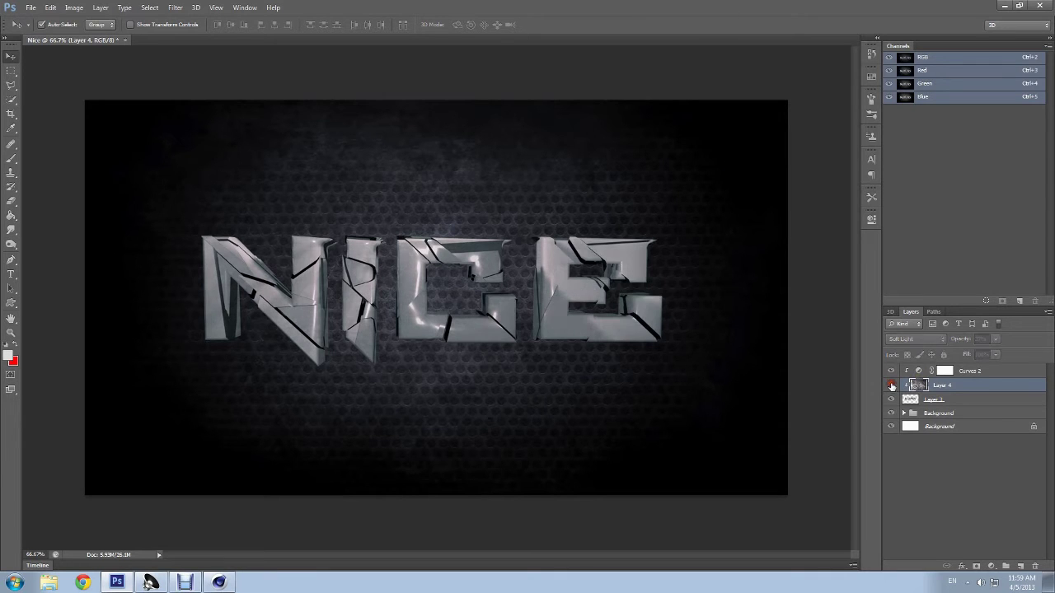
{"action": "left_click", "coordinate": [891, 385]}
{"action": "left_click", "coordinate": [890, 385]}
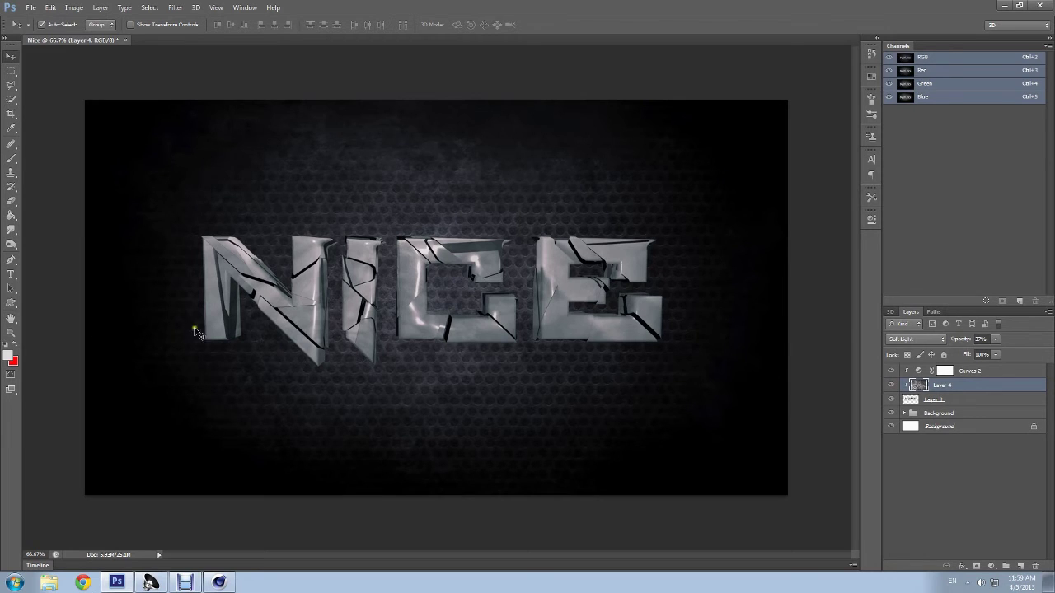
Step: Browse the action folder's Texturas Manchas and Texturas Metais texture folders for a smoke image
{"action": "left_click", "coordinate": [31, 8]}
{"action": "left_click", "coordinate": [47, 33]}
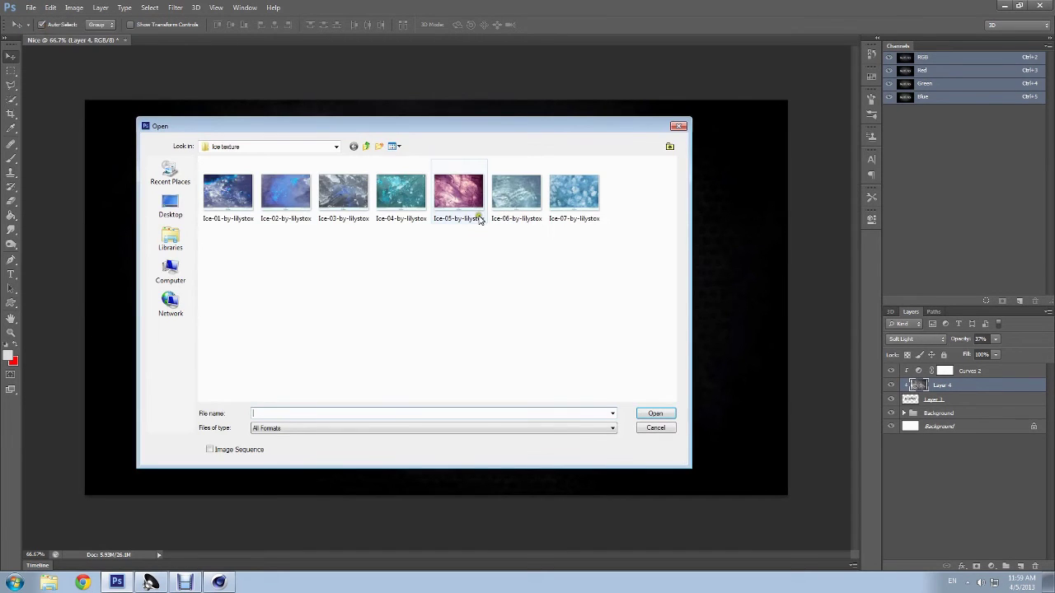
{"action": "left_click", "coordinate": [366, 146]}
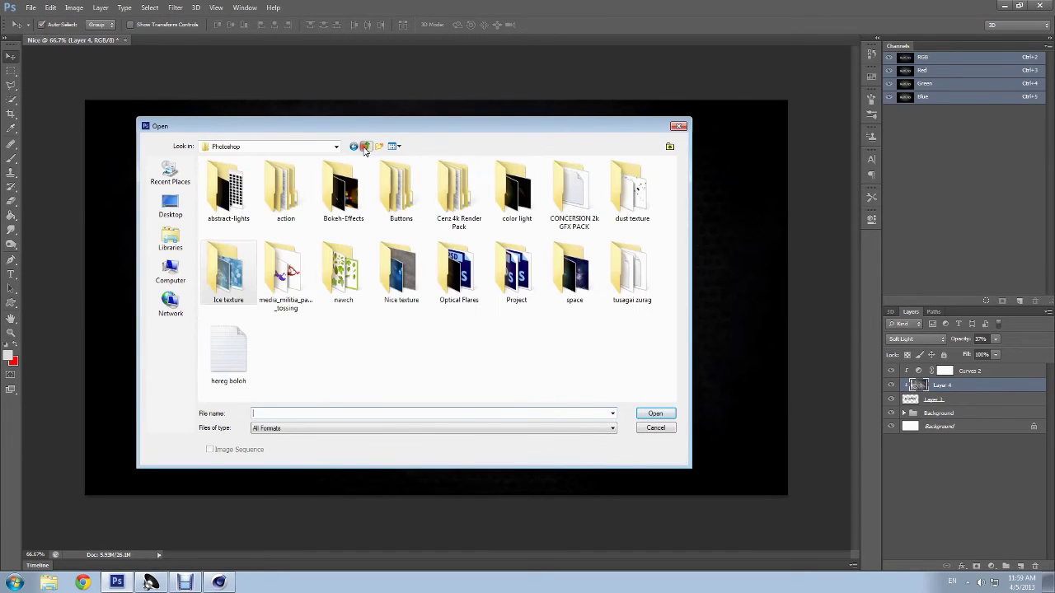
{"action": "double_click", "coordinate": [295, 204]}
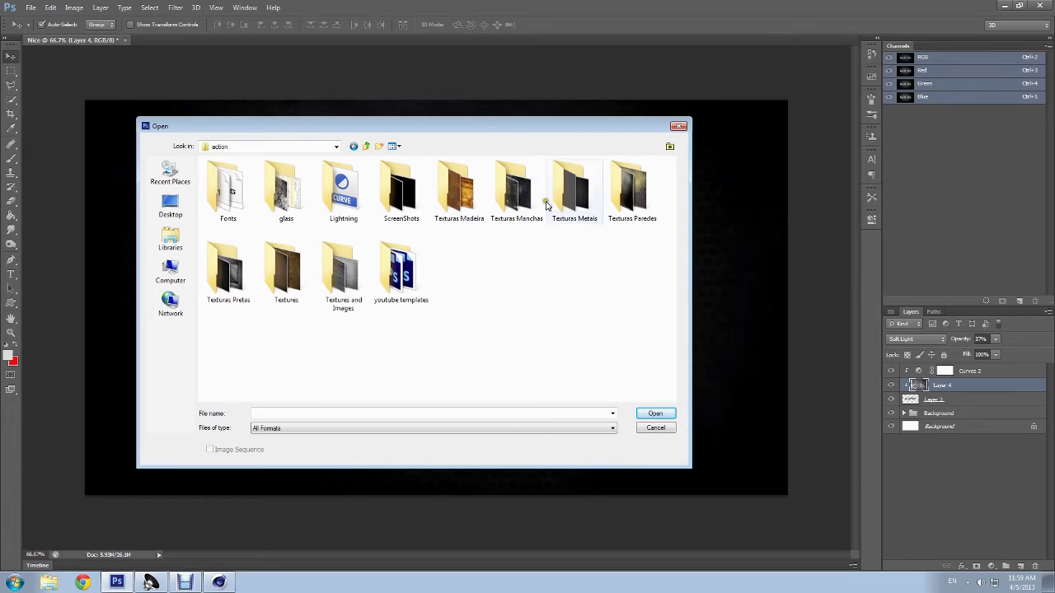
{"action": "double_click", "coordinate": [517, 194]}
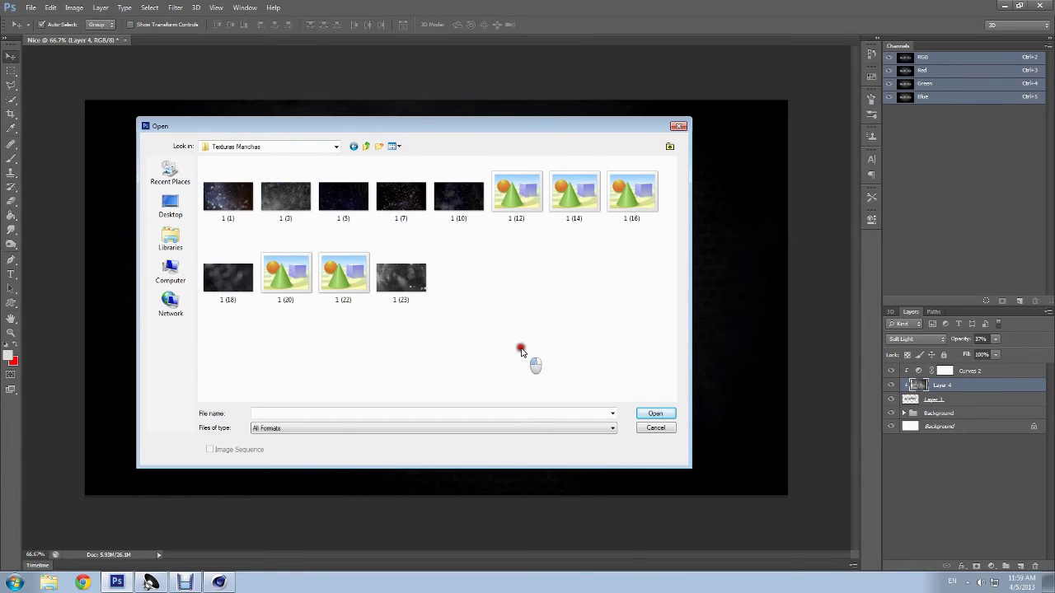
{"action": "left_click", "coordinate": [353, 146]}
{"action": "double_click", "coordinate": [579, 202]}
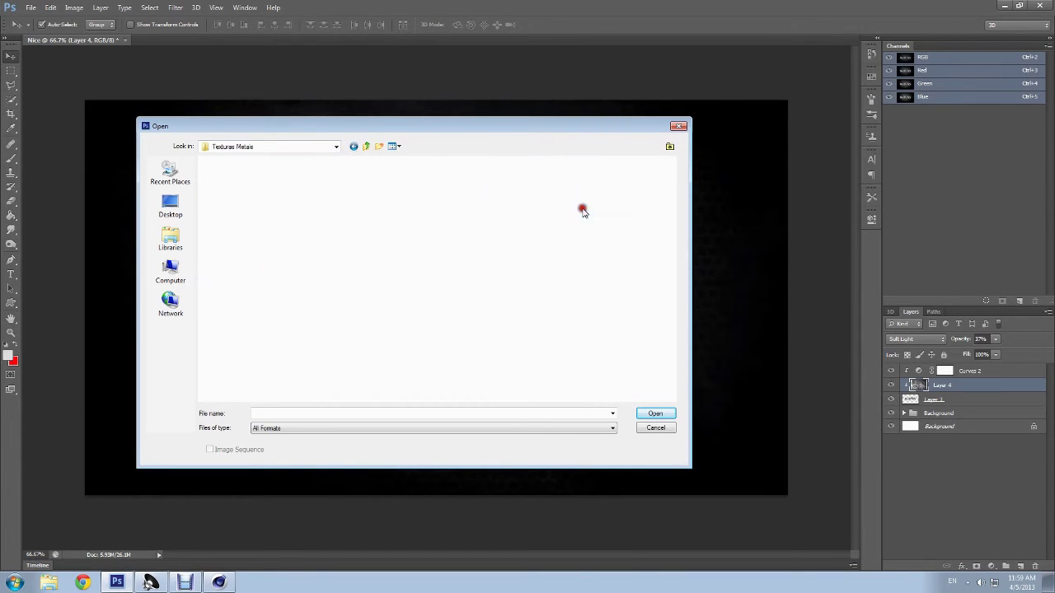
{"action": "scroll", "coordinate": [459, 165], "scroll_direction": "down", "scroll_amount": 3}
{"action": "left_click", "coordinate": [353, 146]}
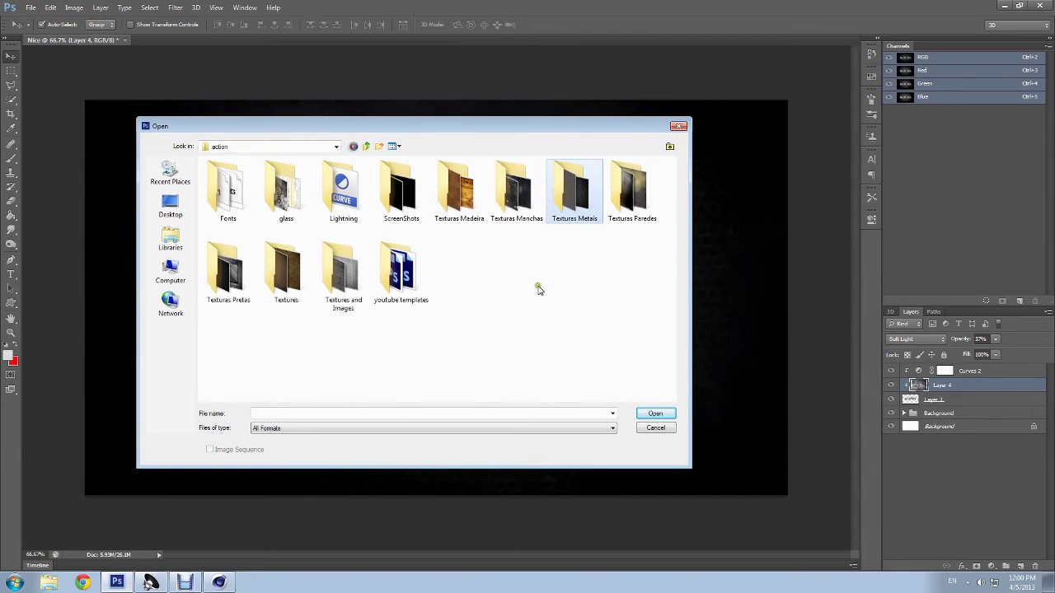
Step: Check the glass folder, then open the Untitled-5 smoke image from ScreenShots
{"action": "double_click", "coordinate": [284, 206]}
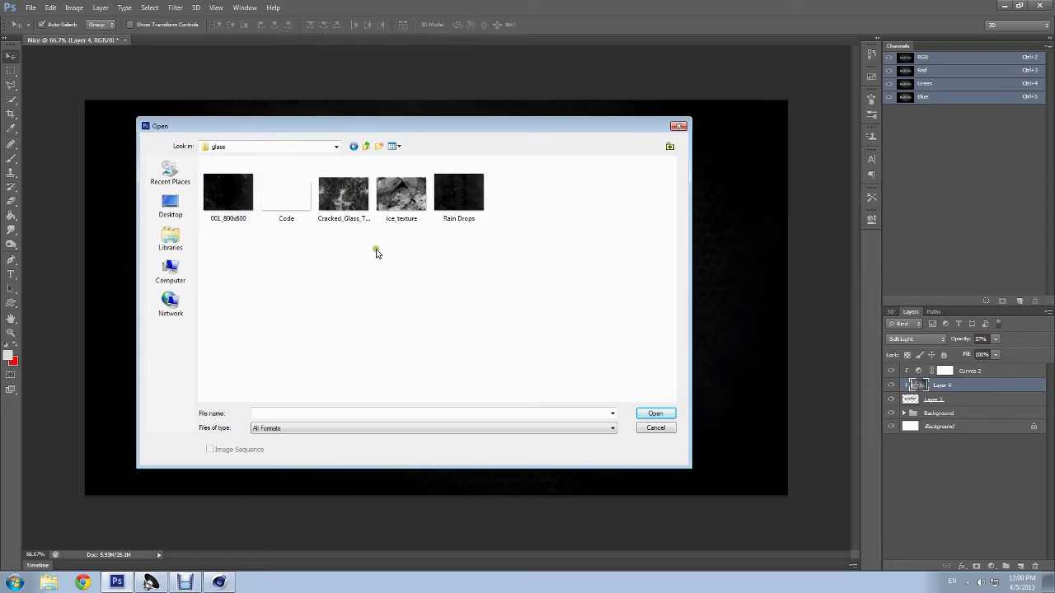
{"action": "left_click", "coordinate": [353, 146]}
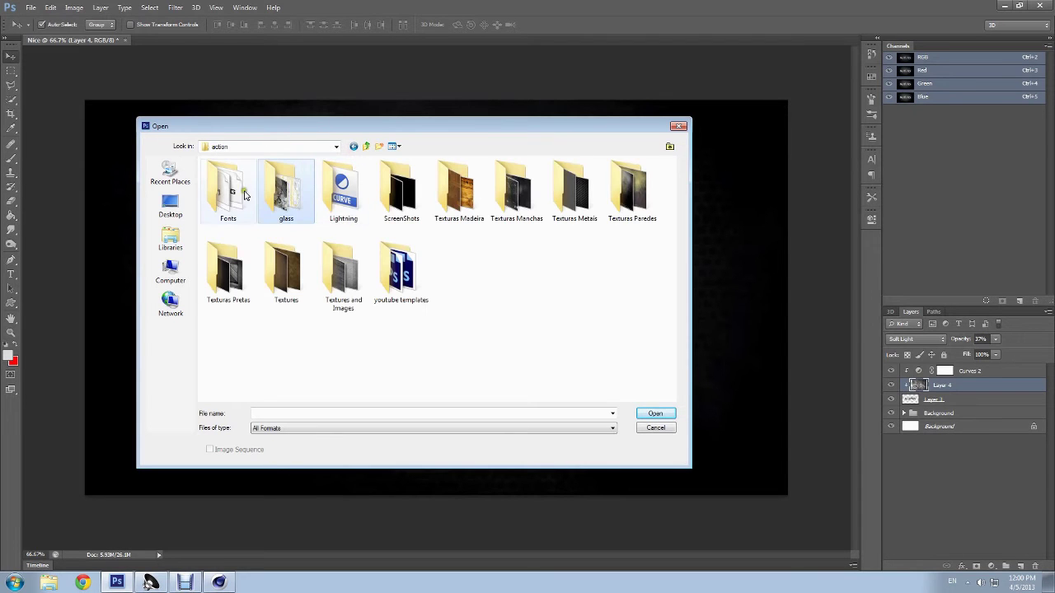
{"action": "double_click", "coordinate": [402, 193]}
{"action": "scroll", "coordinate": [415, 272], "scroll_direction": "down", "scroll_amount": 5}
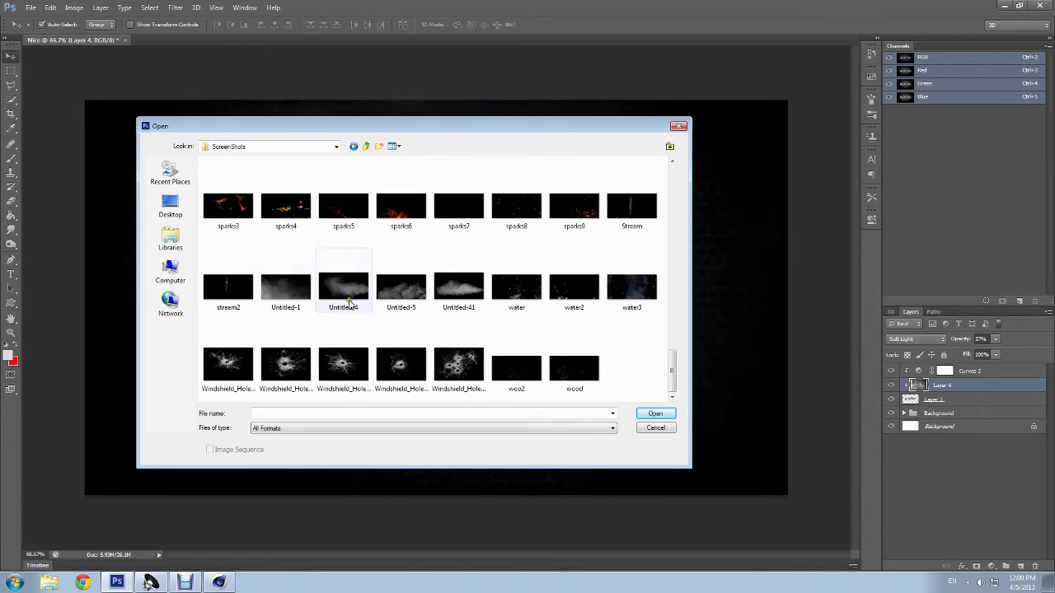
{"action": "double_click", "coordinate": [399, 284]}
Step: Paste the smoke into Nice as Layer 5, move it above Curves 2, and unclip it
{"action": "key", "text": "ctrl+c"}
{"action": "key", "text": "ctrl+w"}
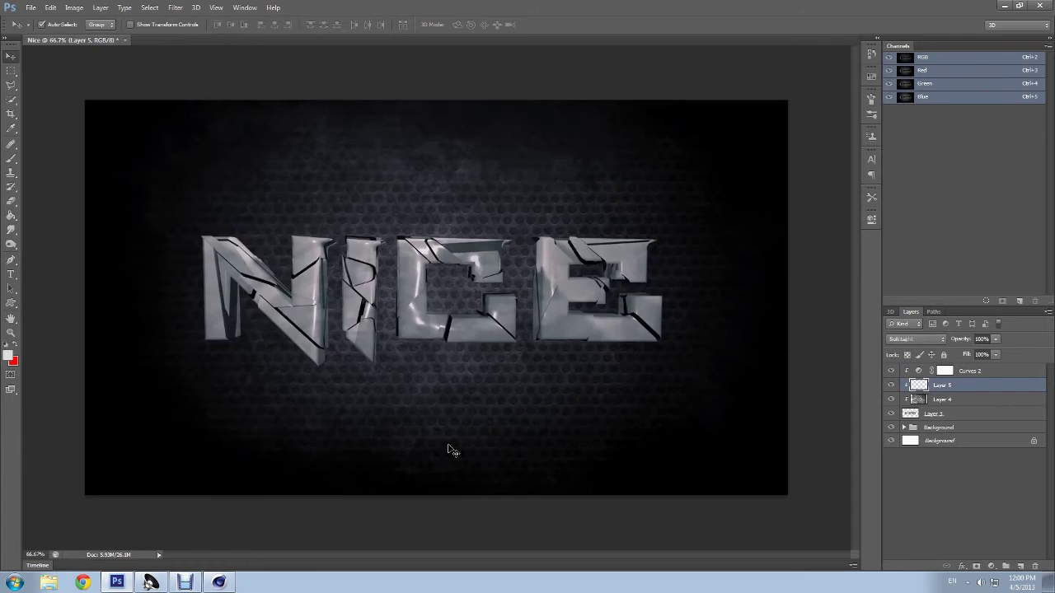
{"action": "key", "text": "ctrl+v"}
{"action": "key", "text": "ctrl+t"}
{"action": "key", "text": "Return"}
{"action": "left_click_drag", "start_coordinate": [948, 385], "coordinate": [952, 370]}
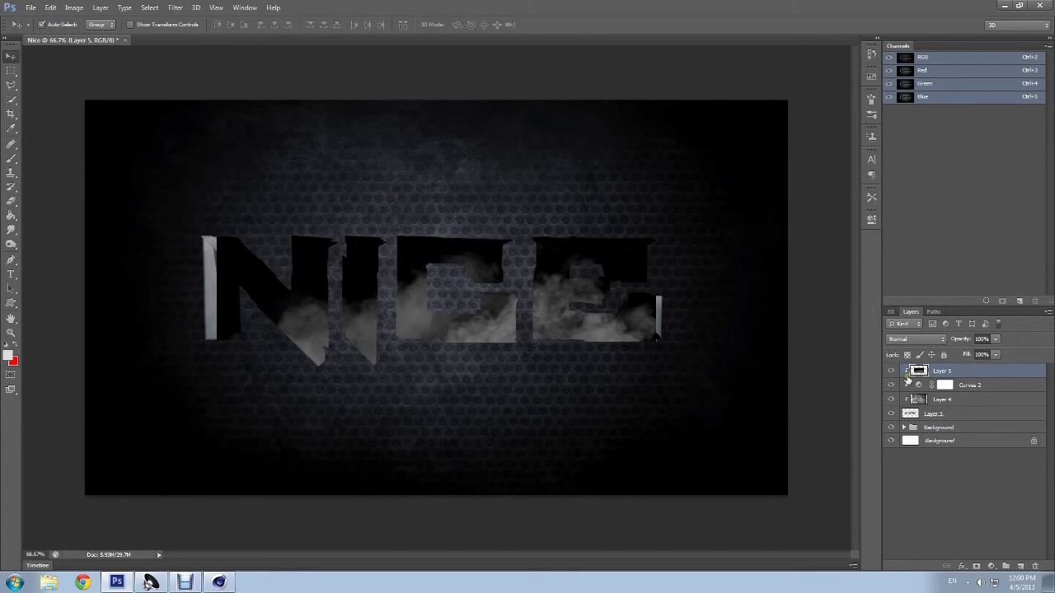
{"action": "left_click", "coordinate": [907, 375], "text": "alt"}
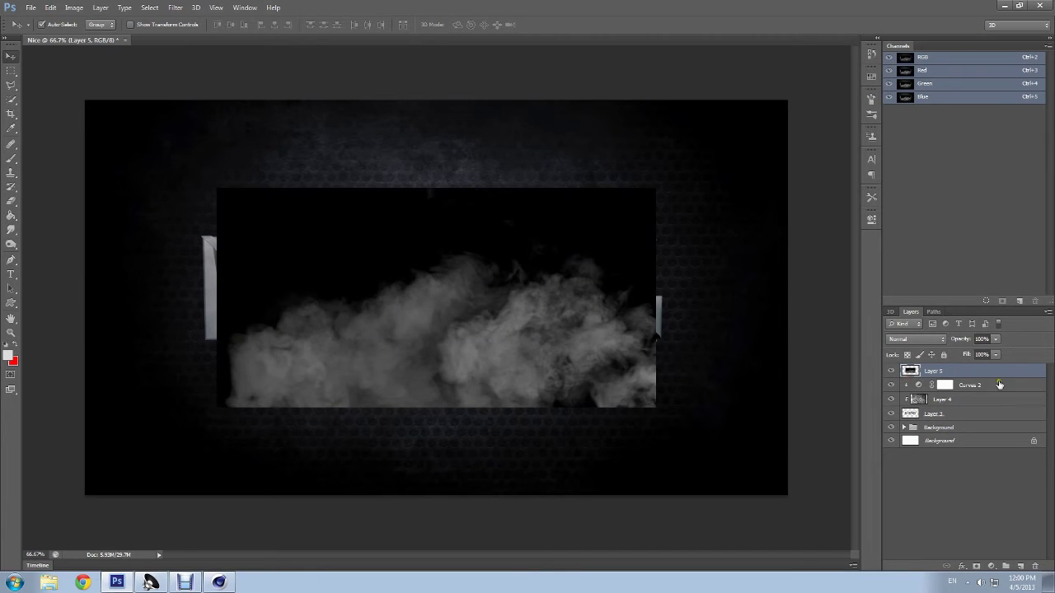
Step: Move the smoke down to the lower left below the text and duplicate it as Layer 5 copy
{"action": "key", "text": "ctrl+t"}
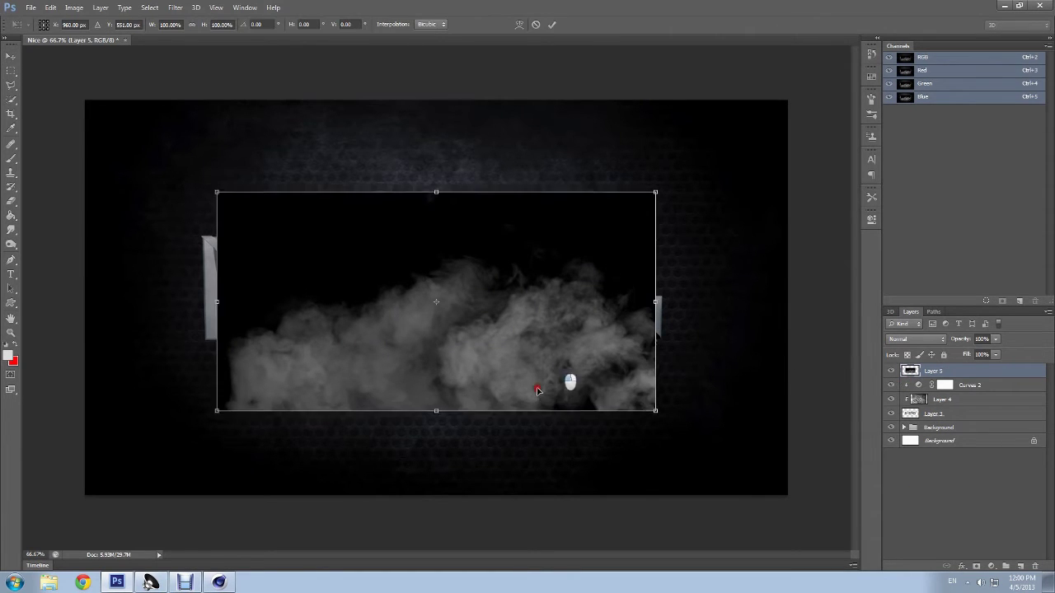
{"action": "left_click_drag", "start_coordinate": [559, 366], "coordinate": [424, 449]}
{"action": "mouse_move", "coordinate": [521, 384]}
{"action": "left_mouse_down"}
{"action": "mouse_move", "coordinate": [797, 407]}
{"action": "mouse_move", "coordinate": [503, 405]}
{"action": "mouse_move", "coordinate": [746, 408]}
{"action": "left_mouse_up"}
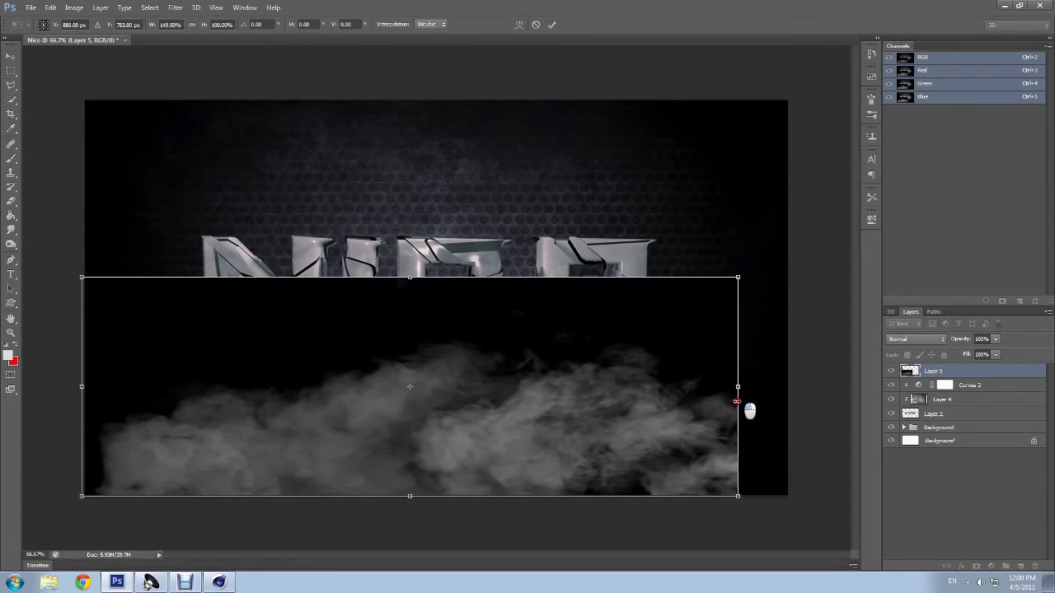
{"action": "key", "text": "ctrl+z"}
{"action": "key", "text": "Return"}
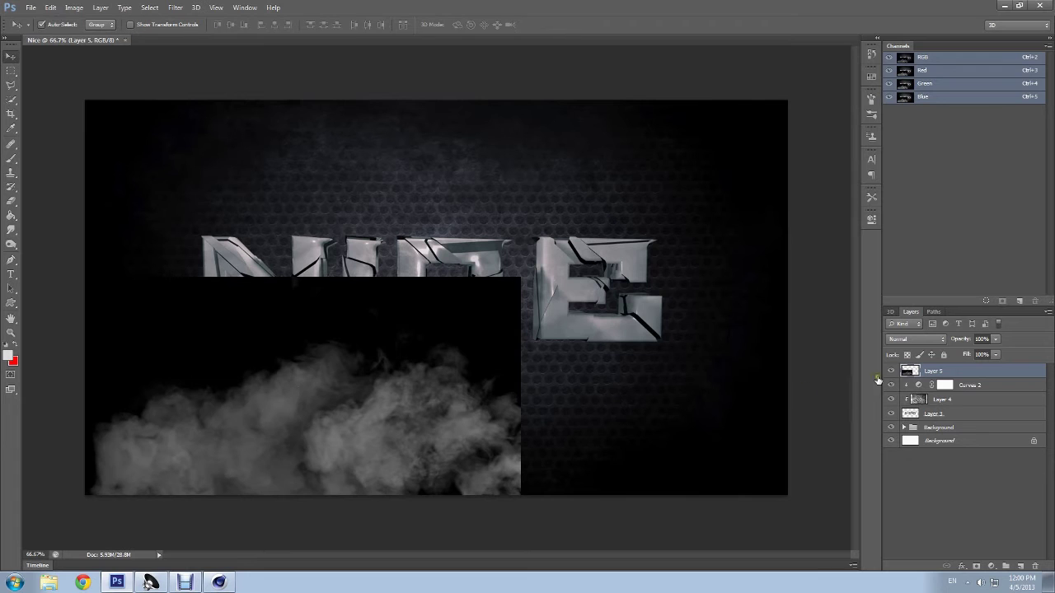
{"action": "left_click_drag", "start_coordinate": [933, 373], "coordinate": [1020, 567]}
Step: Move the smoke copy to the right side and flip it horizontally
{"action": "key", "text": "ctrl+t"}
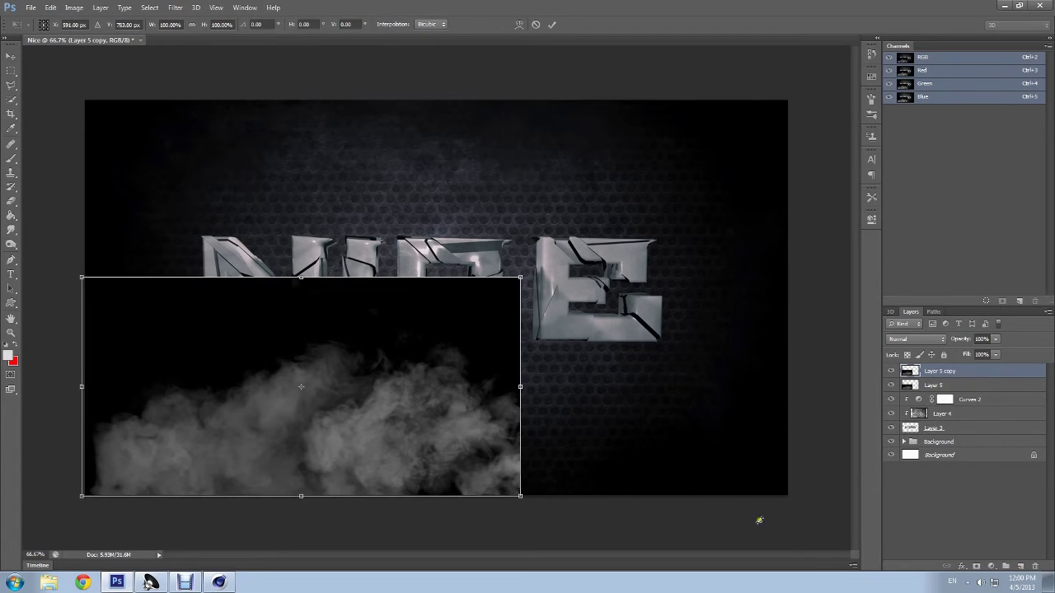
{"action": "left_click_drag", "start_coordinate": [357, 374], "coordinate": [629, 378]}
{"action": "right_click", "coordinate": [636, 402]}
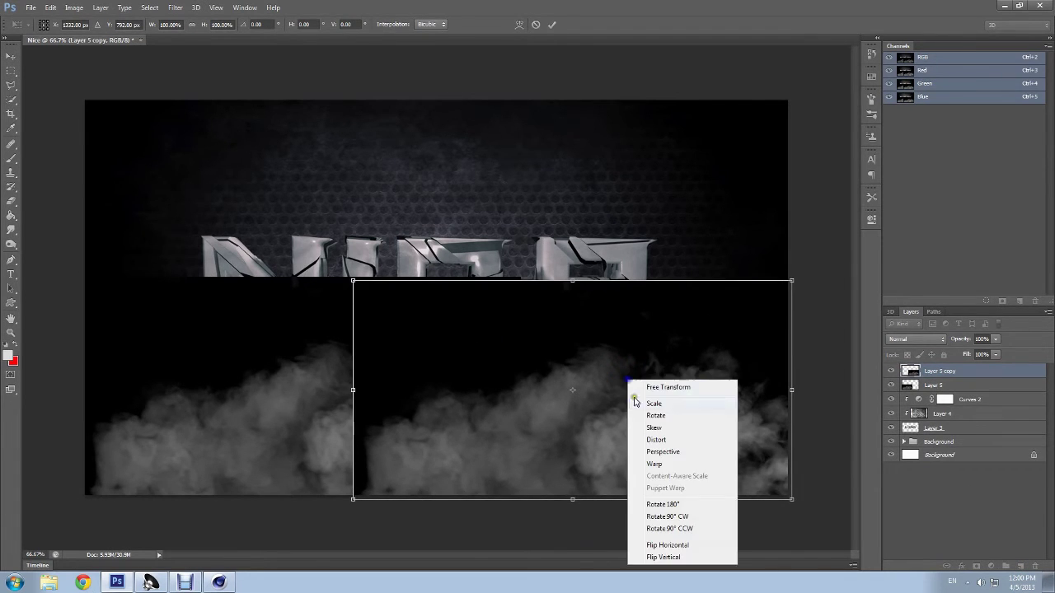
{"action": "left_click", "coordinate": [668, 545]}
{"action": "mouse_move", "coordinate": [578, 419]}
{"action": "left_mouse_down"}
{"action": "mouse_move", "coordinate": [627, 408]}
{"action": "mouse_move", "coordinate": [591, 408]}
{"action": "left_mouse_up"}
{"action": "key", "text": "Return"}
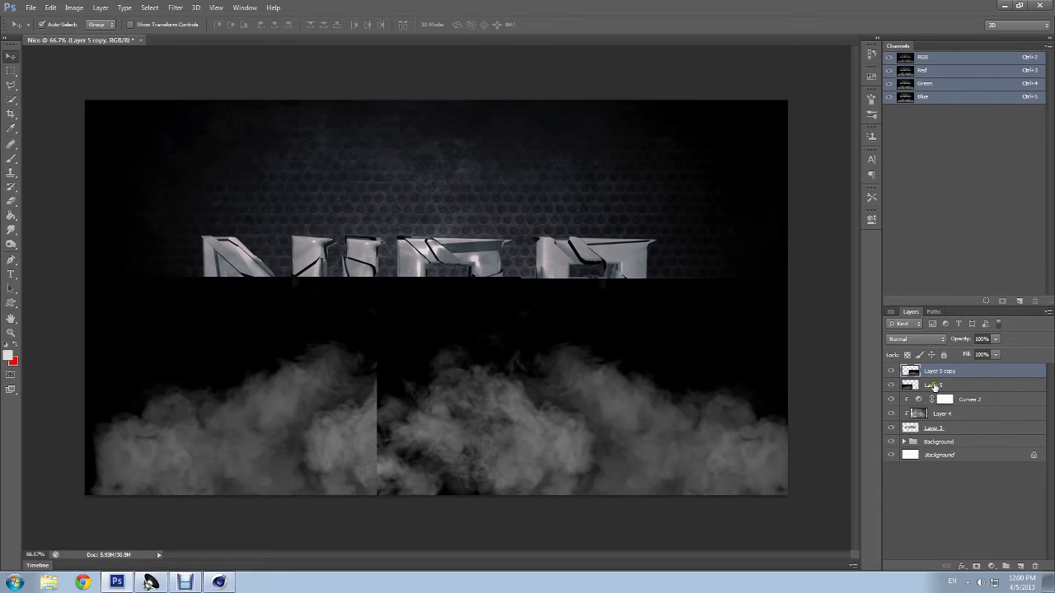
Step: Set both smoke layers to Screen blend mode, leaving Layer 5 copy selected
{"action": "left_click", "coordinate": [934, 387], "text": "shift"}
{"action": "left_click", "coordinate": [916, 338]}
{"action": "left_click", "coordinate": [910, 150]}
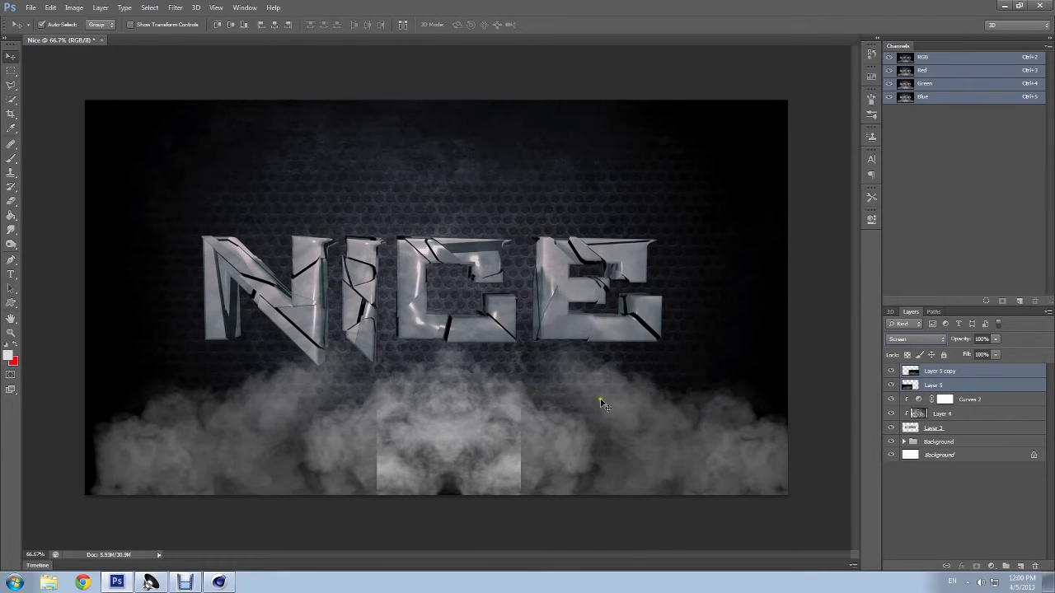
{"action": "left_click", "coordinate": [958, 483]}
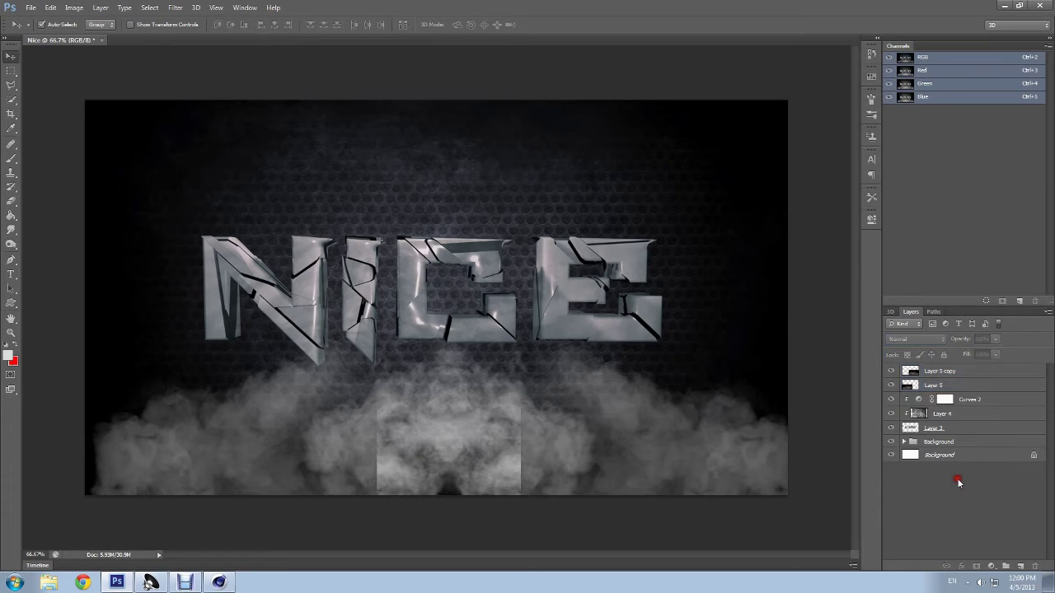
{"action": "left_click", "coordinate": [938, 386]}
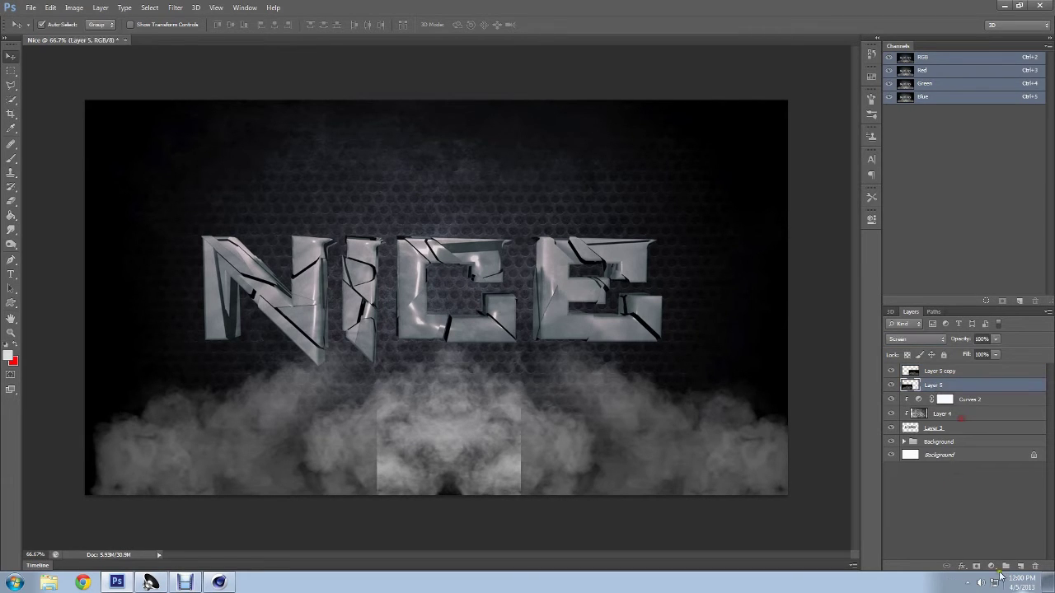
{"action": "left_click", "coordinate": [934, 373]}
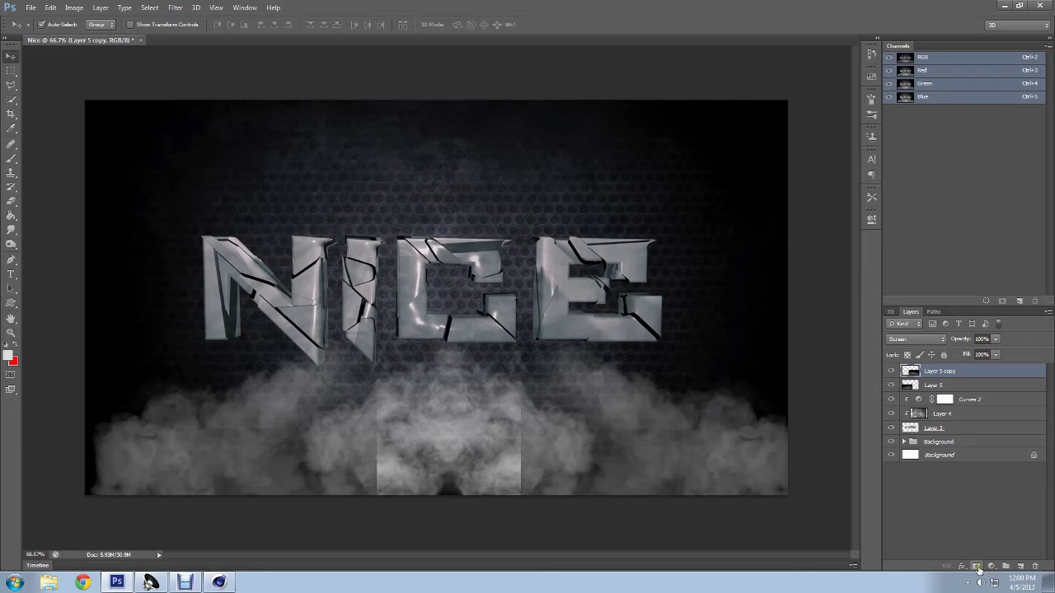
Step: Add a layer mask to Layer 5 copy and pick a soft 277 px brush
{"action": "left_click", "coordinate": [976, 567]}
{"action": "left_click", "coordinate": [11, 158]}
{"action": "right_click", "coordinate": [504, 248]}
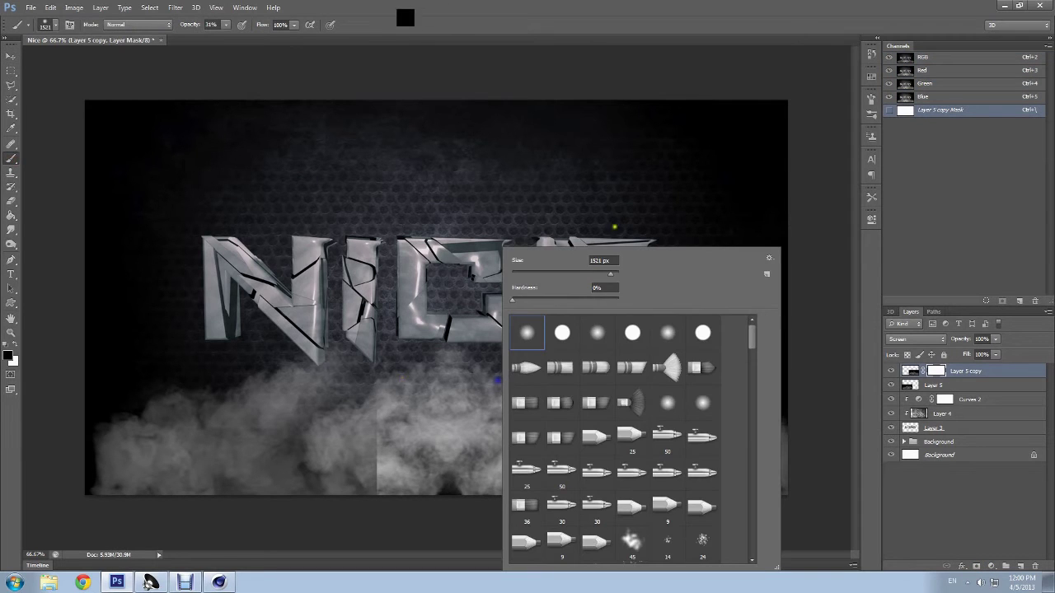
{"action": "left_click_drag", "start_coordinate": [590, 272], "coordinate": [596, 272]}
{"action": "left_click", "coordinate": [449, 408]}
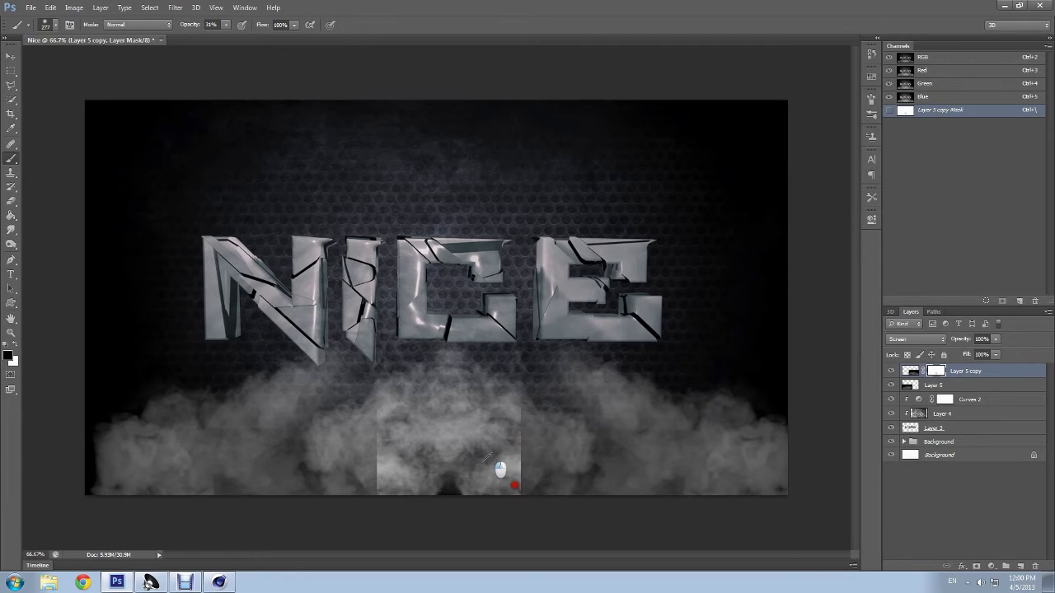
Step: Paint black over the hard smoke seams on both Layer 5 copy's and Layer 5's masks
{"action": "mouse_move", "coordinate": [370, 448]}
{"action": "left_mouse_down"}
{"action": "mouse_move", "coordinate": [378, 483]}
{"action": "mouse_move", "coordinate": [366, 494]}
{"action": "mouse_move", "coordinate": [355, 388]}
{"action": "left_mouse_up"}
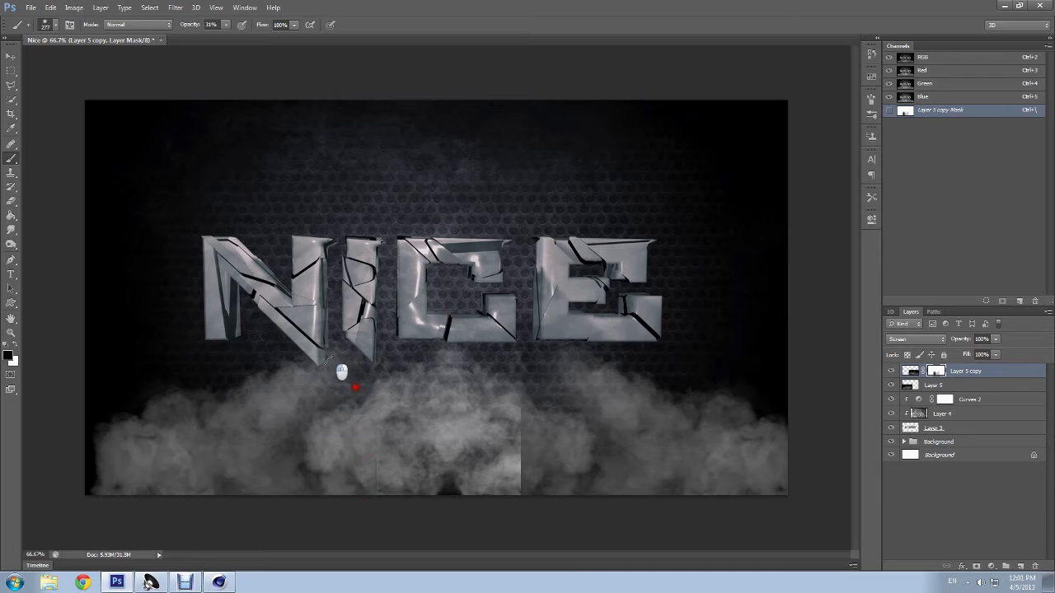
{"action": "left_click", "coordinate": [932, 386]}
{"action": "mouse_move", "coordinate": [516, 379]}
{"action": "left_mouse_down"}
{"action": "mouse_move", "coordinate": [530, 451]}
{"action": "mouse_move", "coordinate": [534, 351]}
{"action": "left_mouse_up"}
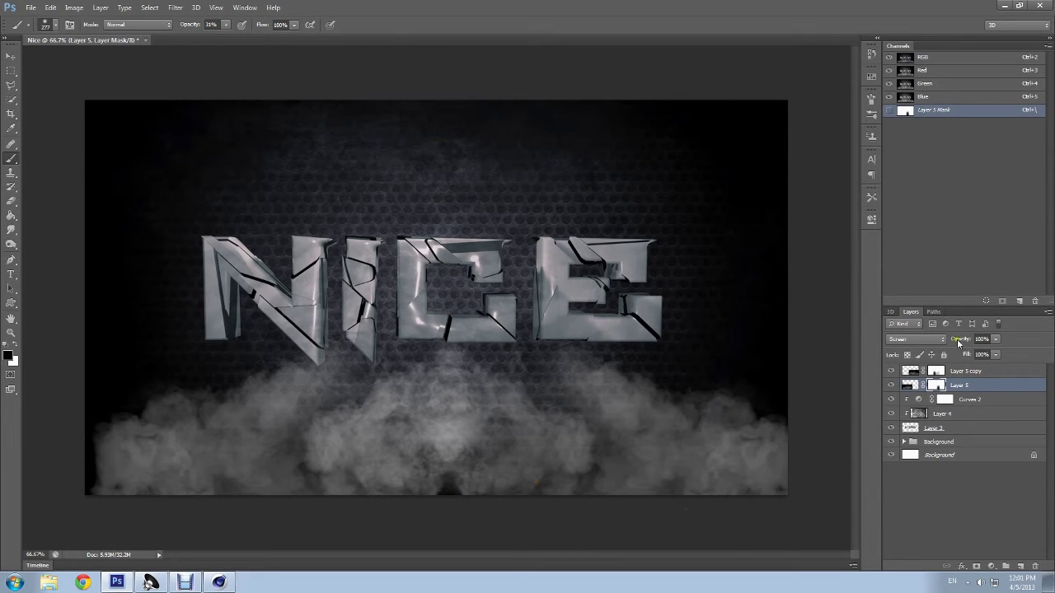
{"action": "left_click", "coordinate": [910, 372]}
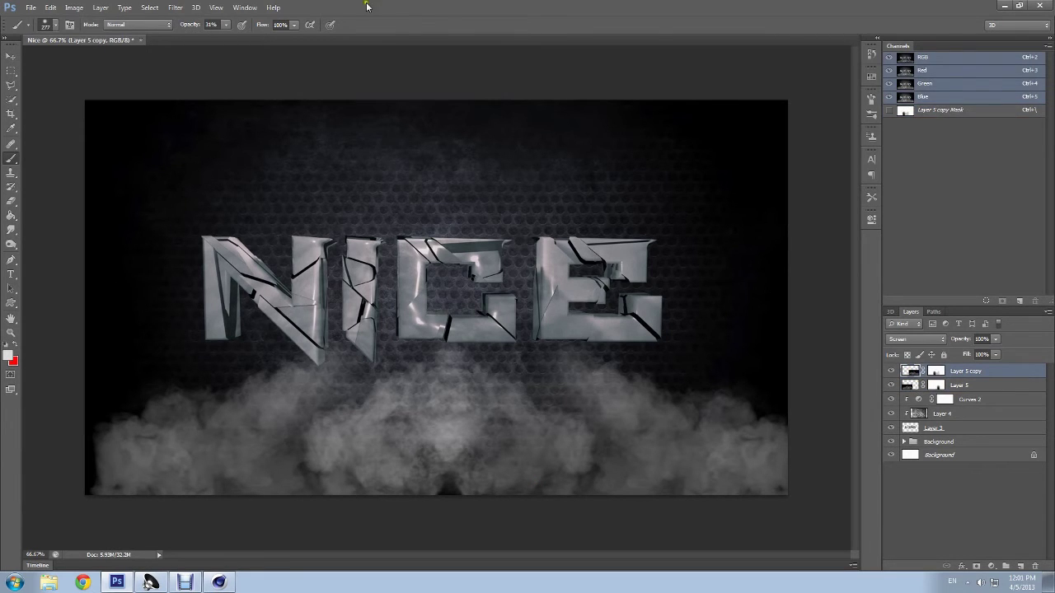
Step: Warp the smoke copy, bending its lower-left area outward
{"action": "key", "text": "ctrl+t"}
{"action": "left_click", "coordinate": [519, 25]}
{"action": "mouse_move", "coordinate": [446, 328]}
{"action": "left_mouse_down"}
{"action": "mouse_move", "coordinate": [437, 401]}
{"action": "mouse_move", "coordinate": [419, 405]}
{"action": "mouse_move", "coordinate": [495, 462]}
{"action": "mouse_move", "coordinate": [459, 486]}
{"action": "mouse_move", "coordinate": [305, 485]}
{"action": "left_mouse_up"}
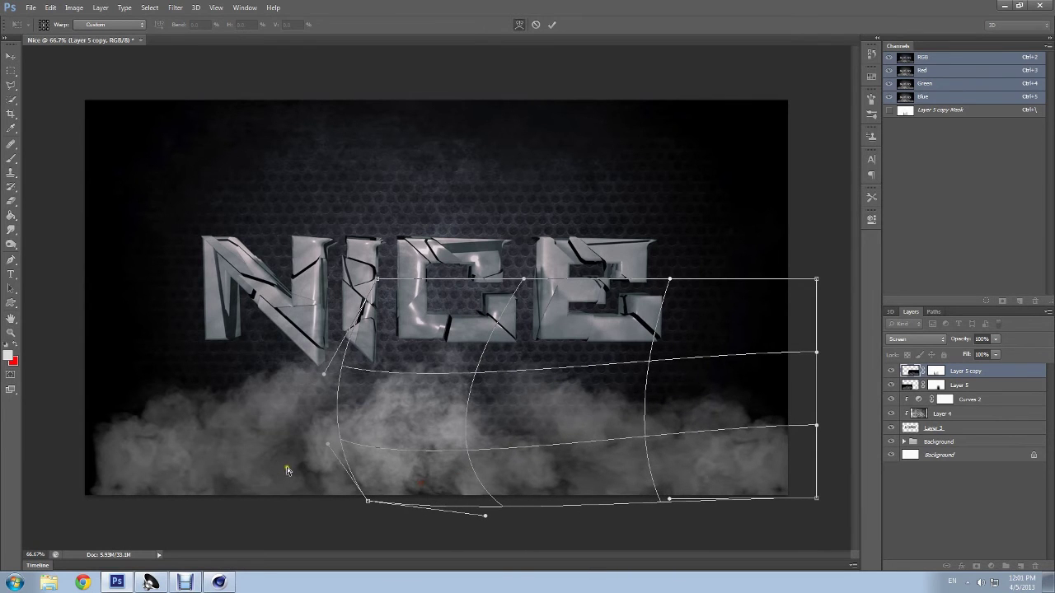
{"action": "key", "text": "Return"}
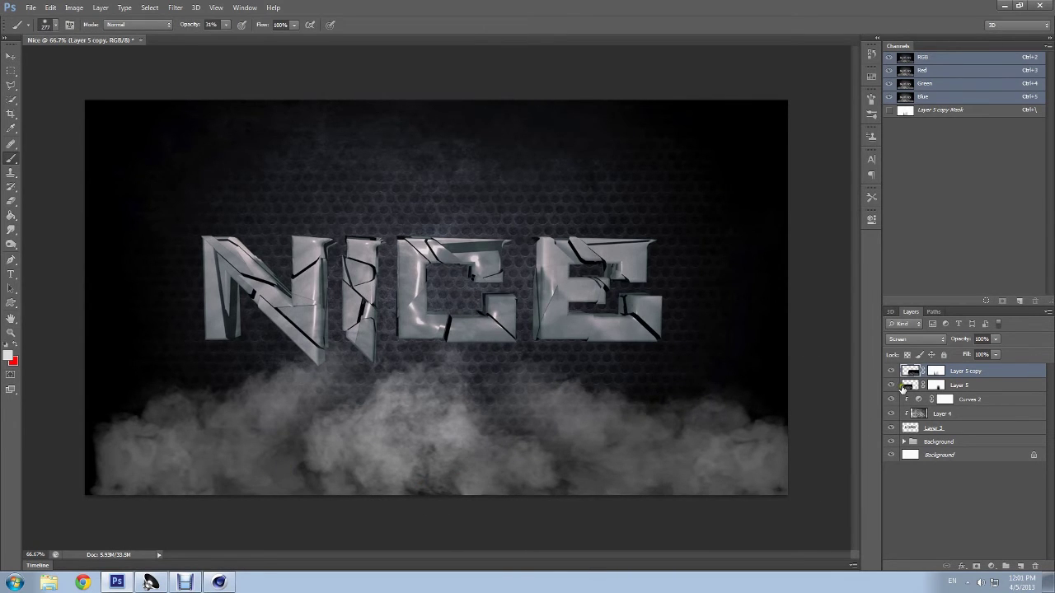
Step: Warp Layer 5's smoke, pulling its lower-left corner out and bowing its top edge upward
{"action": "left_click", "coordinate": [906, 385]}
{"action": "key", "text": "ctrl+t"}
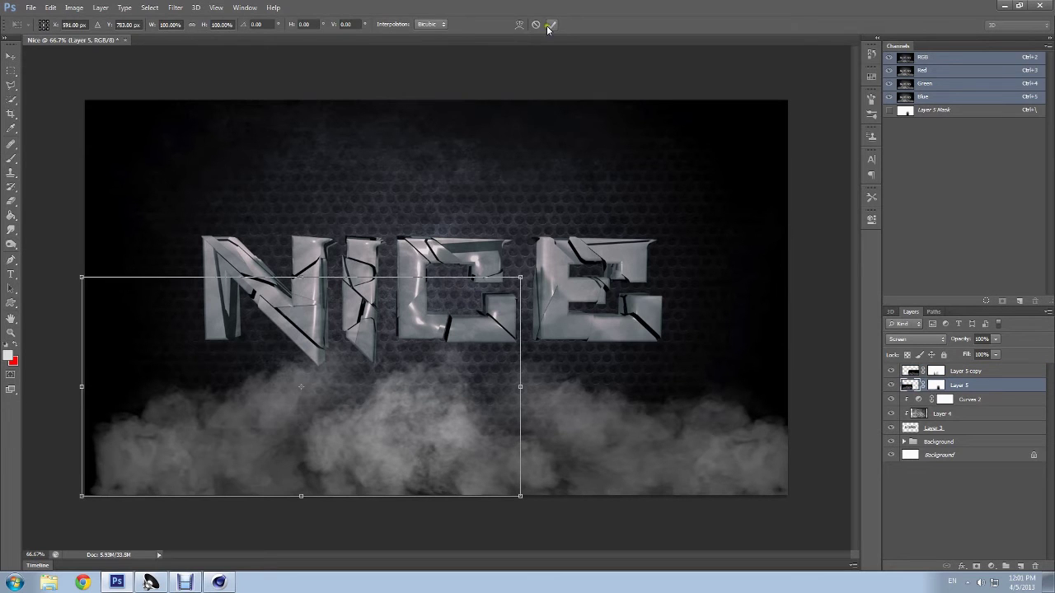
{"action": "left_click", "coordinate": [551, 25]}
{"action": "left_click_drag", "start_coordinate": [299, 441], "coordinate": [341, 464]}
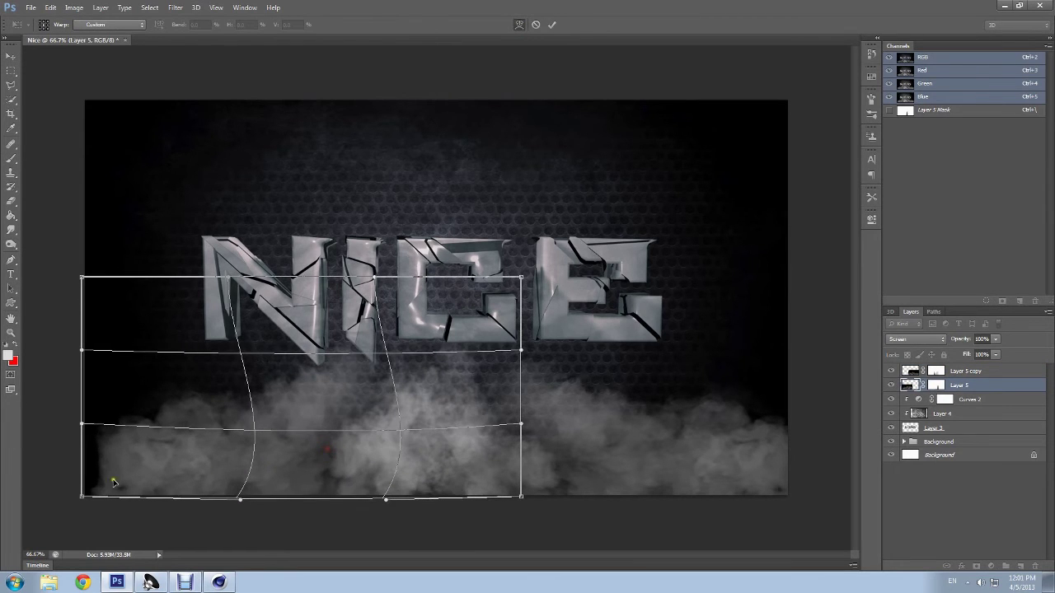
{"action": "left_click_drag", "start_coordinate": [110, 483], "coordinate": [64, 479]}
{"action": "left_click_drag", "start_coordinate": [318, 481], "coordinate": [335, 475]}
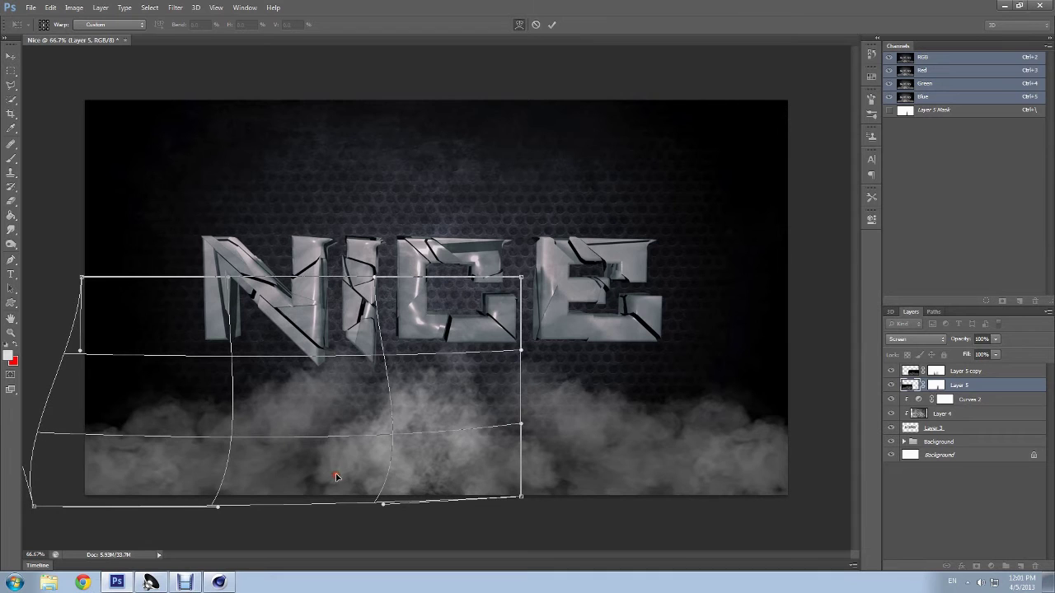
{"action": "mouse_move", "coordinate": [438, 448]}
{"action": "left_mouse_down"}
{"action": "mouse_move", "coordinate": [454, 443]}
{"action": "mouse_move", "coordinate": [390, 360]}
{"action": "left_mouse_up"}
{"action": "key", "text": "b"}
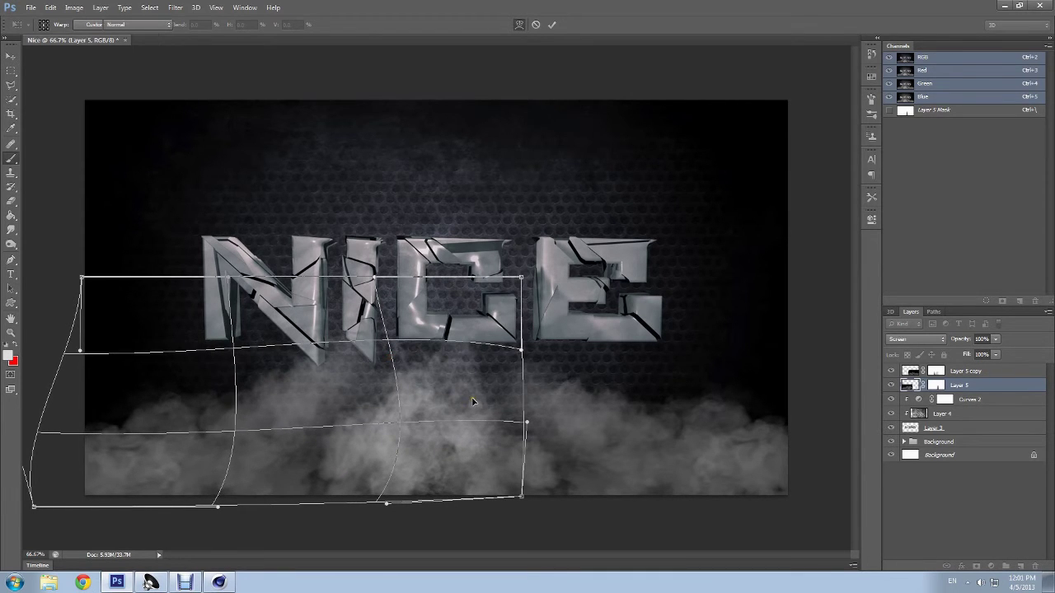
Step: Warp Layer 5 copy so its right side bulges, then brush over the smoke below the text
{"action": "left_click", "coordinate": [911, 374]}
{"action": "key", "text": "ctrl+t"}
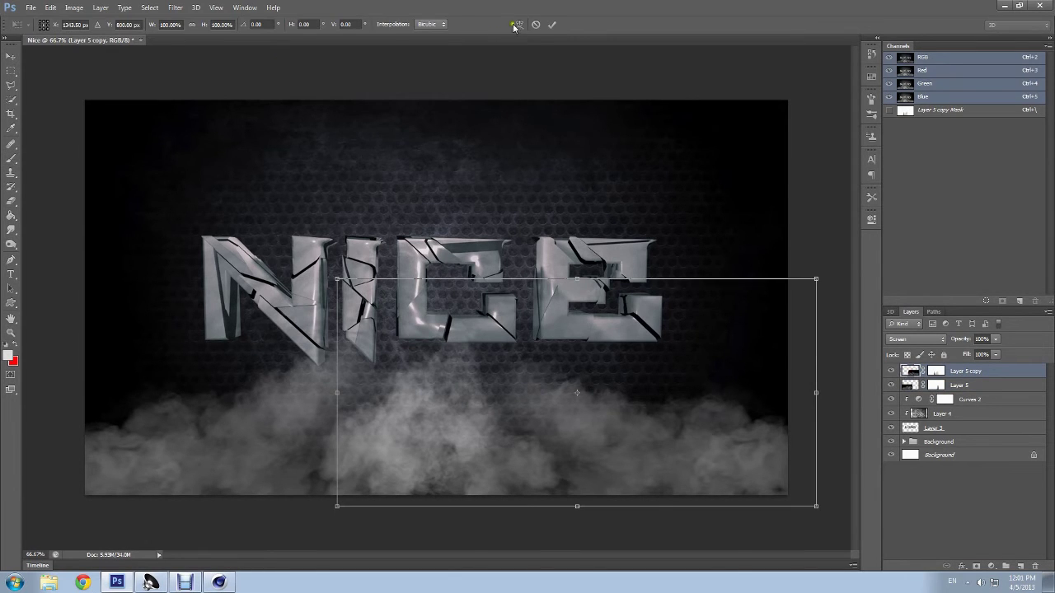
{"action": "left_click", "coordinate": [514, 26]}
{"action": "mouse_move", "coordinate": [551, 356]}
{"action": "left_mouse_down"}
{"action": "mouse_move", "coordinate": [549, 371]}
{"action": "mouse_move", "coordinate": [570, 371]}
{"action": "mouse_move", "coordinate": [490, 429]}
{"action": "mouse_move", "coordinate": [388, 376]}
{"action": "left_mouse_up"}
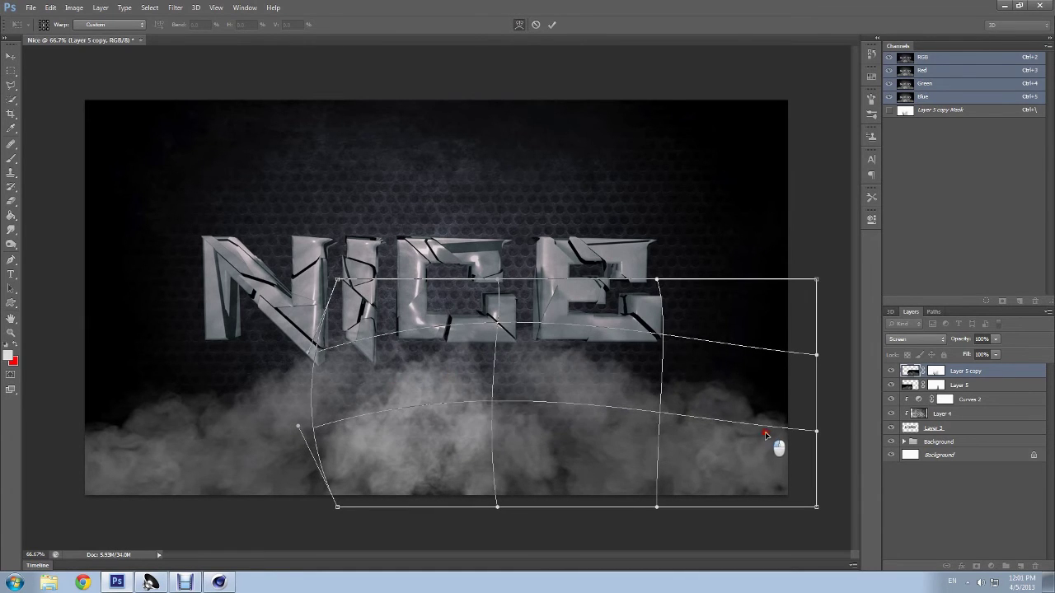
{"action": "left_click_drag", "start_coordinate": [765, 435], "coordinate": [780, 428]}
{"action": "key", "text": "Return"}
{"action": "key", "text": "b"}
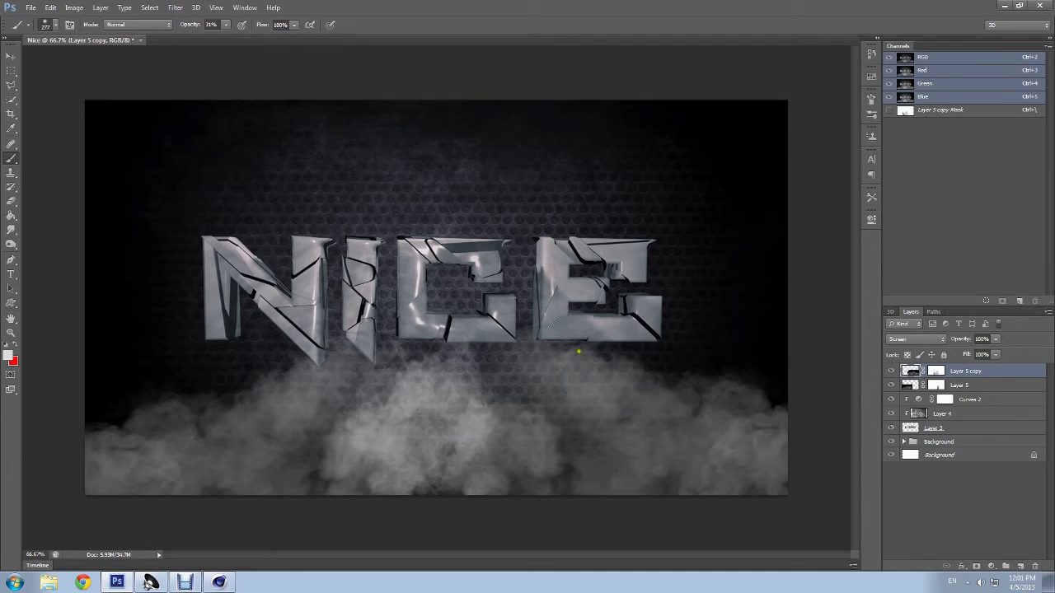
{"action": "left_click_drag", "start_coordinate": [422, 362], "coordinate": [474, 478]}
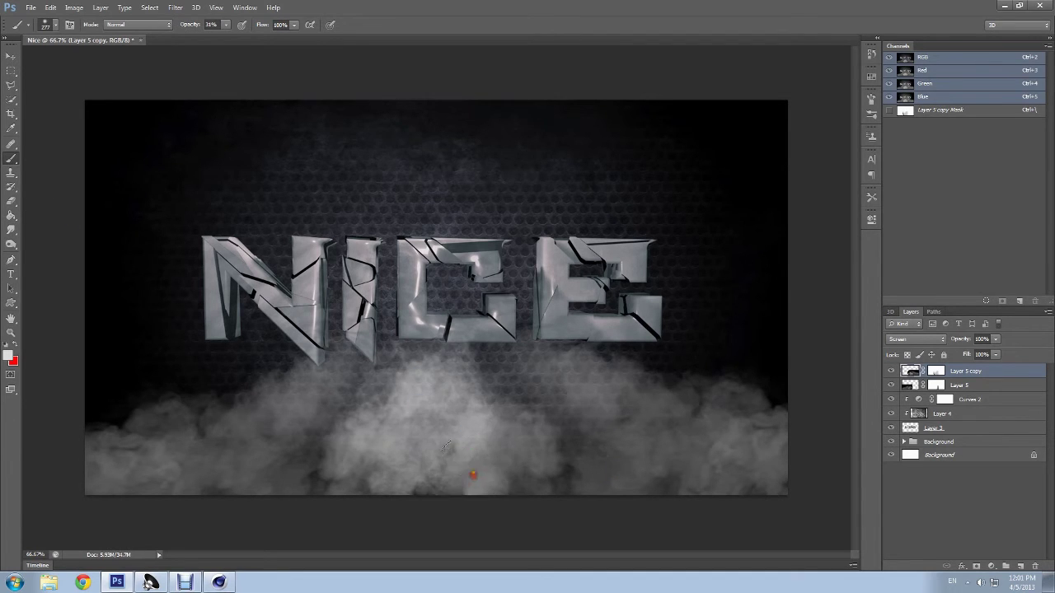
Step: Undo the last stroke, set black as foreground, and fade the lower-centre smoke on the copy's mask
{"action": "key", "text": "ctrl+z"}
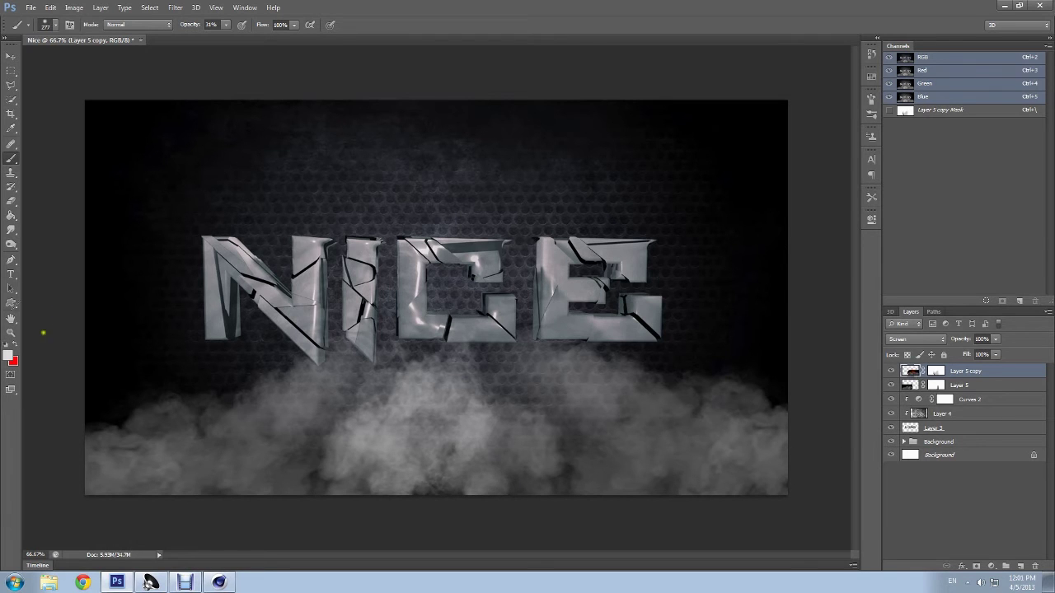
{"action": "left_click", "coordinate": [9, 355]}
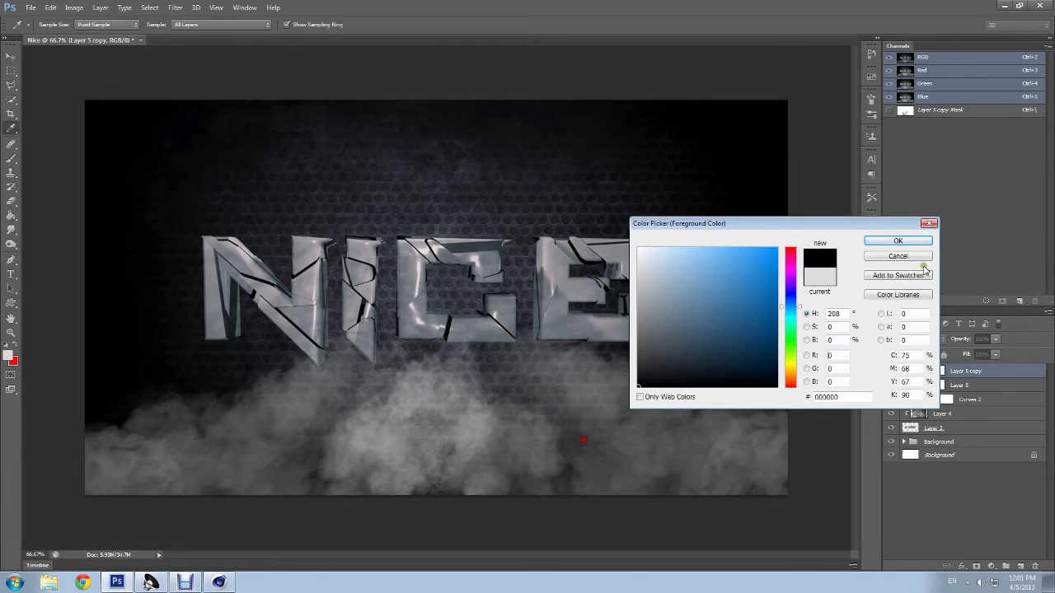
{"action": "left_click", "coordinate": [898, 241]}
{"action": "mouse_move", "coordinate": [442, 416]}
{"action": "left_mouse_down"}
{"action": "mouse_move", "coordinate": [357, 448]}
{"action": "mouse_move", "coordinate": [358, 467]}
{"action": "left_mouse_up"}
Step: Fade the lower-left smoke on Layer 5's mask, undoing a trial stroke on the copy
{"action": "left_click", "coordinate": [933, 384]}
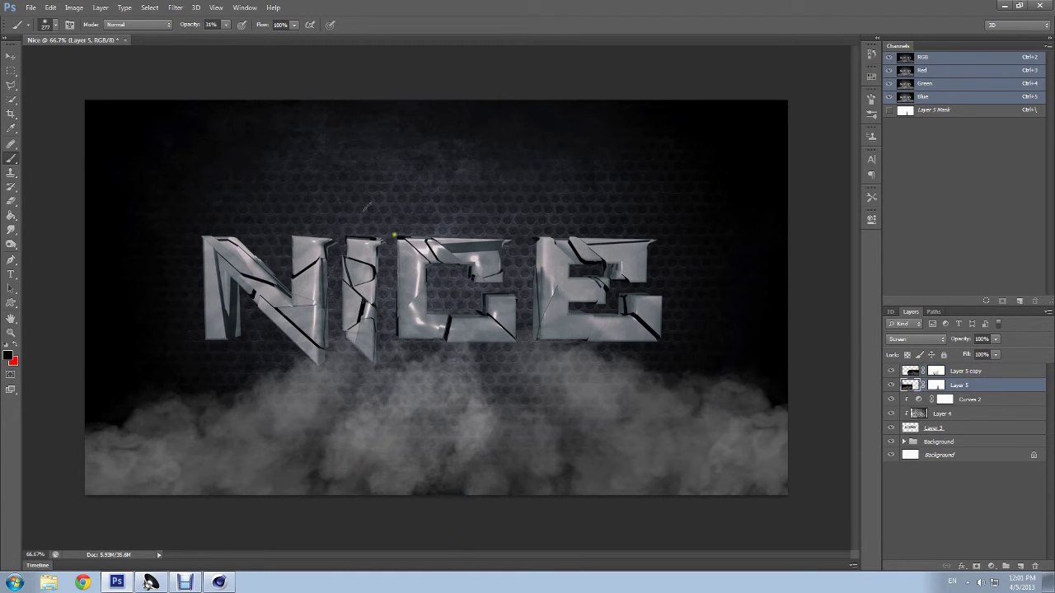
{"action": "mouse_move", "coordinate": [234, 416]}
{"action": "left_mouse_down"}
{"action": "mouse_move", "coordinate": [151, 442]}
{"action": "mouse_move", "coordinate": [91, 490]}
{"action": "left_mouse_up"}
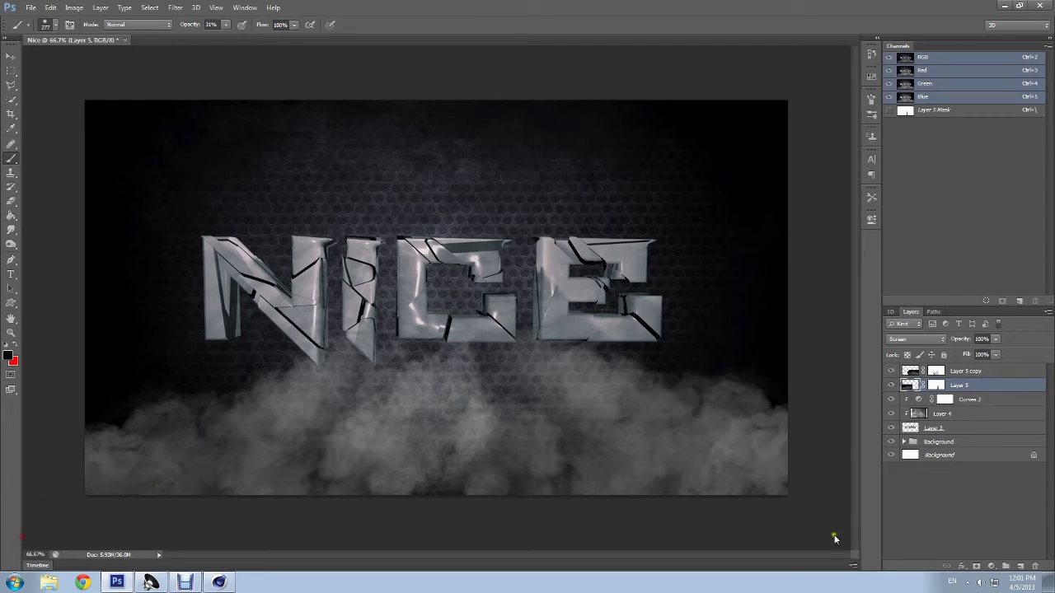
{"action": "left_click", "coordinate": [956, 372]}
{"action": "mouse_move", "coordinate": [783, 437]}
{"action": "left_mouse_down"}
{"action": "mouse_move", "coordinate": [624, 420]}
{"action": "mouse_move", "coordinate": [509, 376]}
{"action": "left_mouse_up"}
{"action": "key", "text": "ctrl+z"}
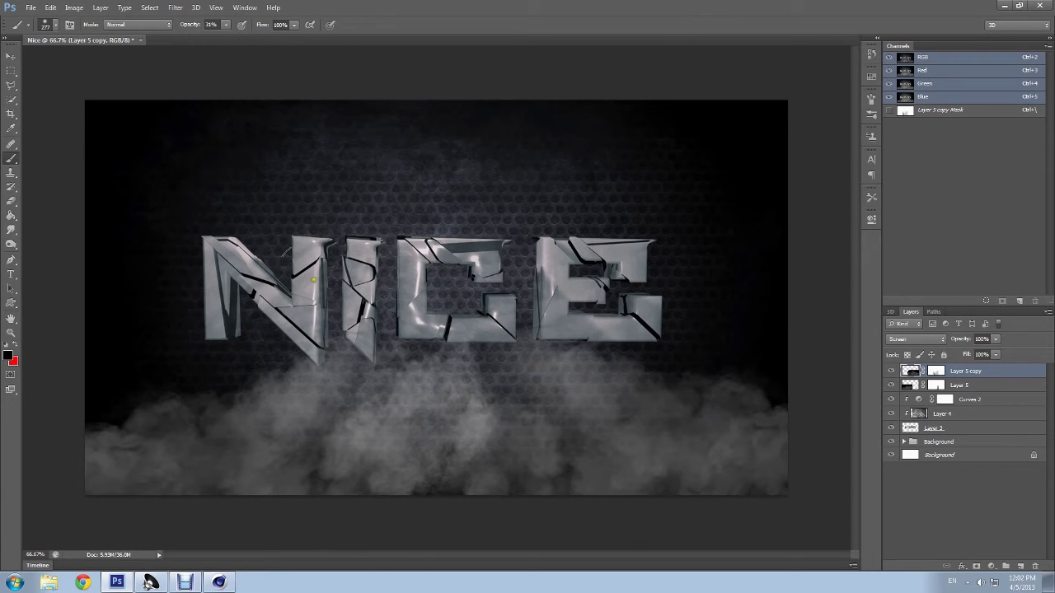
Step: Browse the Open dialog's folder for the shattered-glass shards image
{"action": "left_click", "coordinate": [29, 7]}
{"action": "left_click", "coordinate": [29, 25]}
{"action": "left_click", "coordinate": [461, 293]}
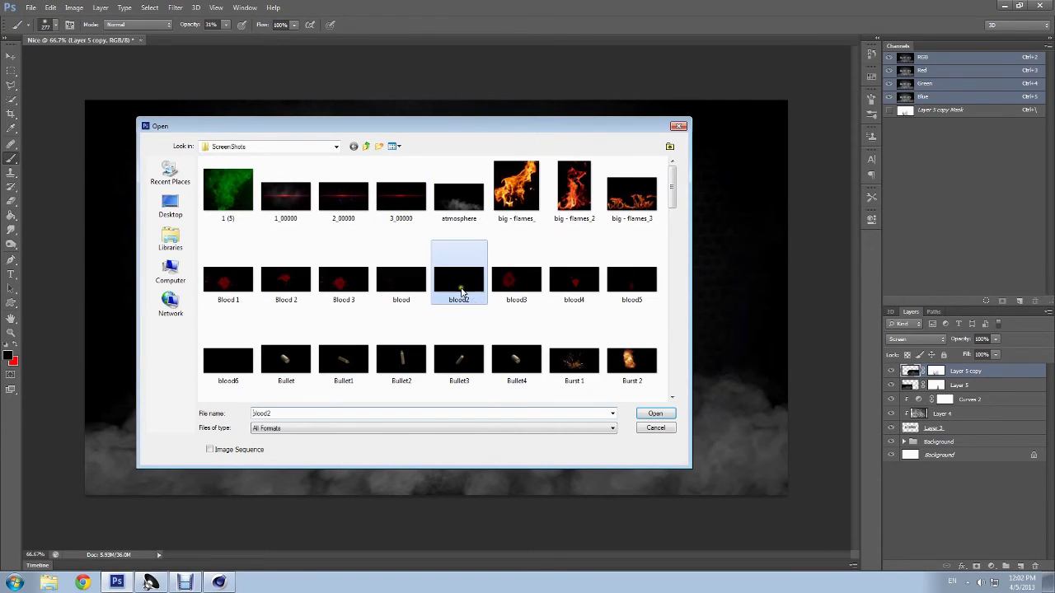
{"action": "scroll", "coordinate": [461, 293], "scroll_direction": "down", "scroll_amount": 1}
{"action": "scroll", "coordinate": [458, 291], "scroll_direction": "down", "scroll_amount": 3}
{"action": "scroll", "coordinate": [453, 290], "scroll_direction": "down", "scroll_amount": 2}
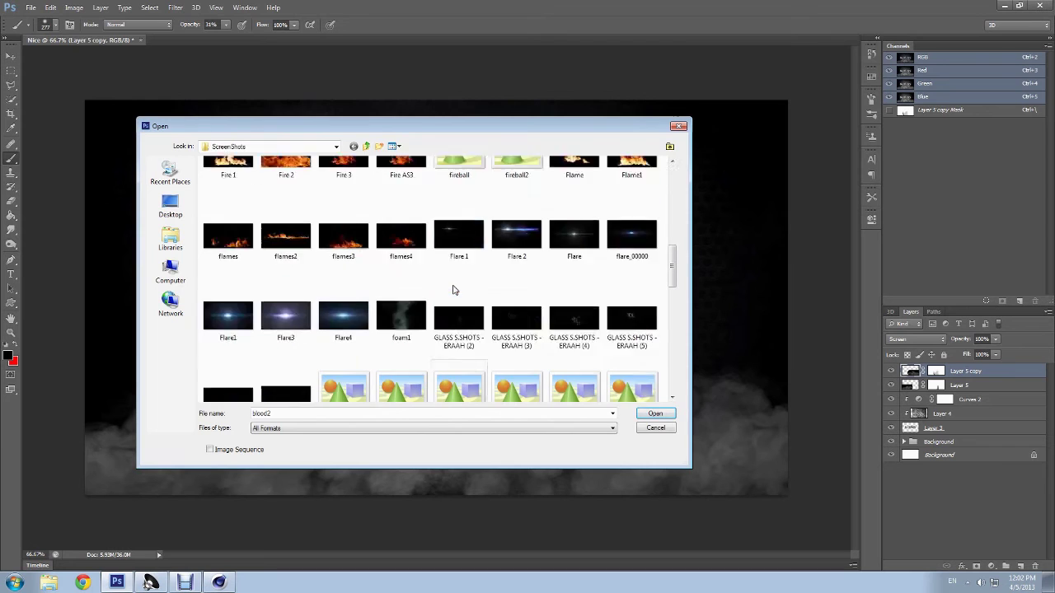
{"action": "scroll", "coordinate": [453, 291], "scroll_direction": "down", "scroll_amount": 2}
{"action": "scroll", "coordinate": [452, 289], "scroll_direction": "down", "scroll_amount": 1}
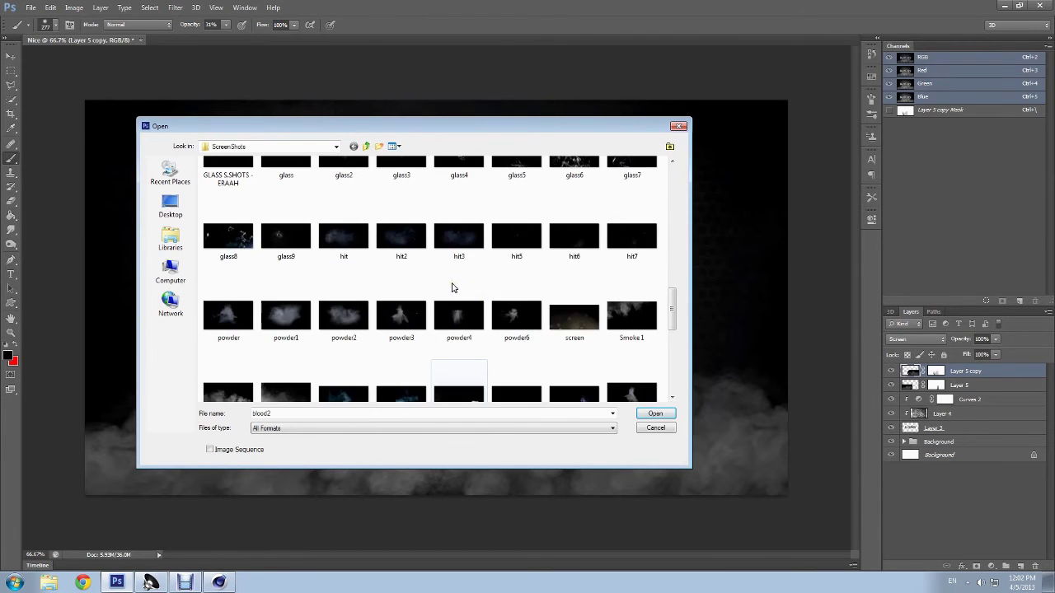
{"action": "scroll", "coordinate": [451, 288], "scroll_direction": "down", "scroll_amount": 3}
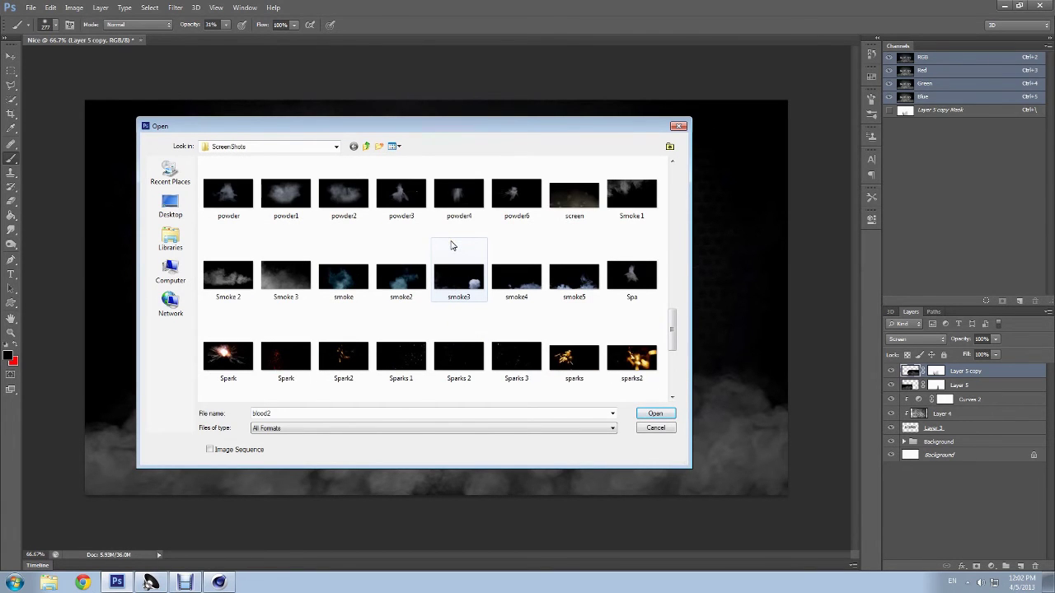
{"action": "mouse_move", "coordinate": [386, 124]}
{"action": "left_mouse_down"}
{"action": "mouse_move", "coordinate": [909, 241]}
{"action": "mouse_move", "coordinate": [854, 228]}
{"action": "left_mouse_up"}
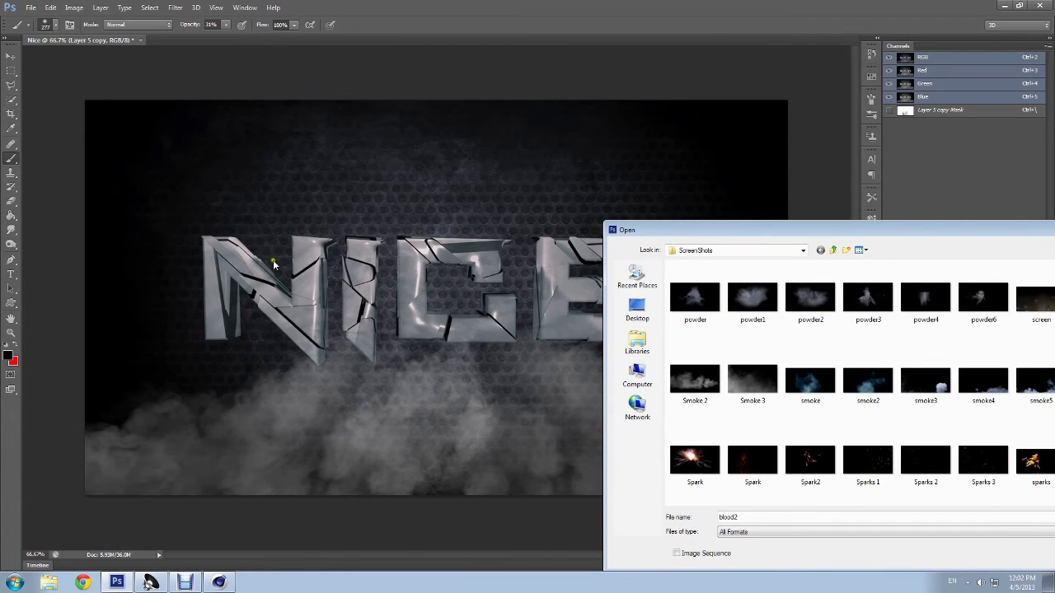
{"action": "left_click_drag", "start_coordinate": [762, 238], "coordinate": [428, 159]}
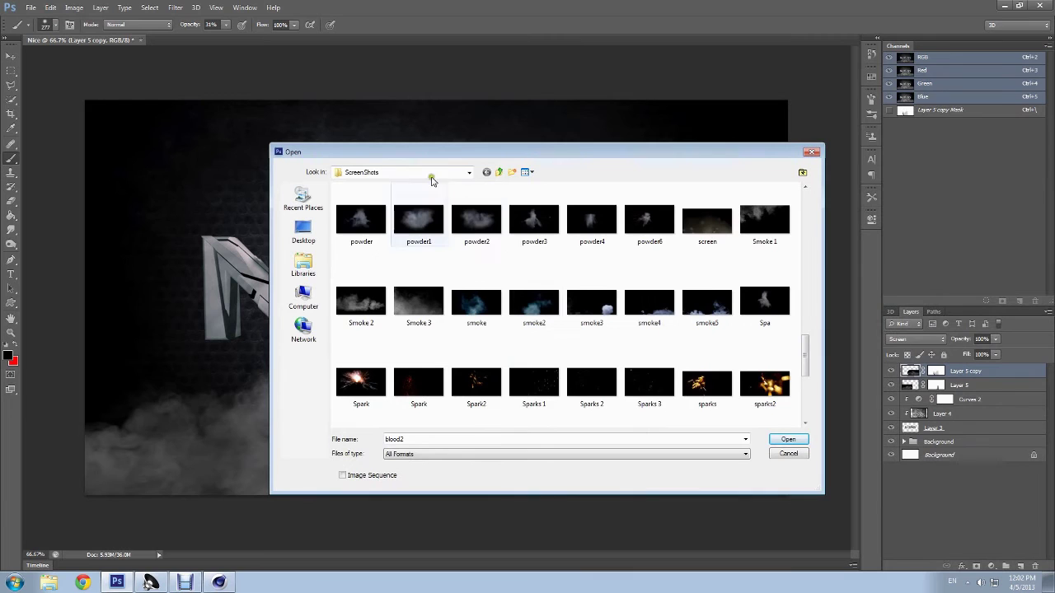
{"action": "scroll", "coordinate": [530, 357], "scroll_direction": "up", "scroll_amount": 3}
{"action": "scroll", "coordinate": [528, 354], "scroll_direction": "up", "scroll_amount": 1}
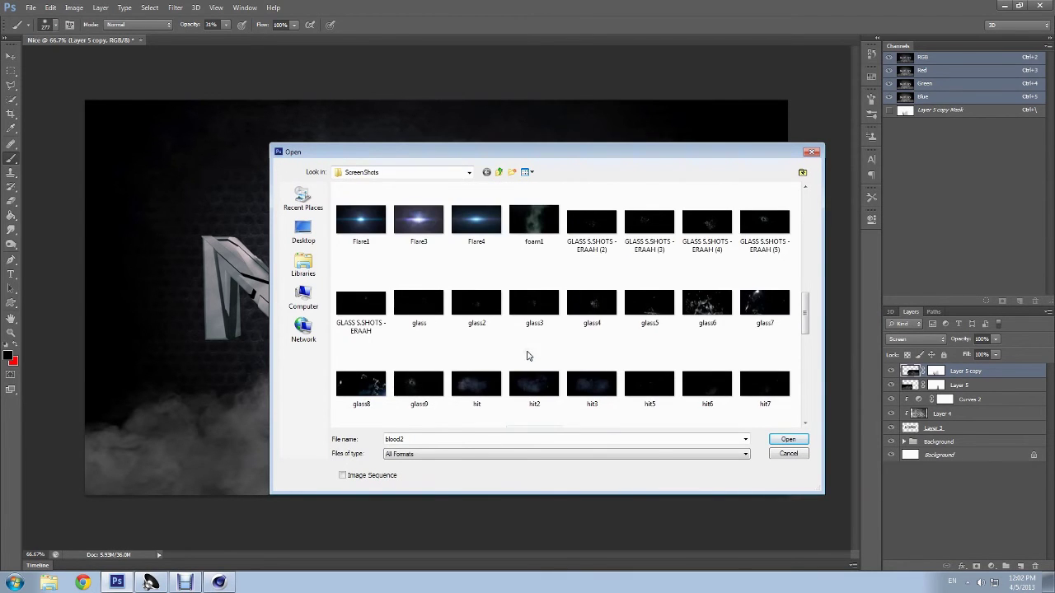
{"action": "scroll", "coordinate": [560, 268], "scroll_direction": "down", "scroll_amount": 3}
{"action": "scroll", "coordinate": [568, 285], "scroll_direction": "down", "scroll_amount": 2}
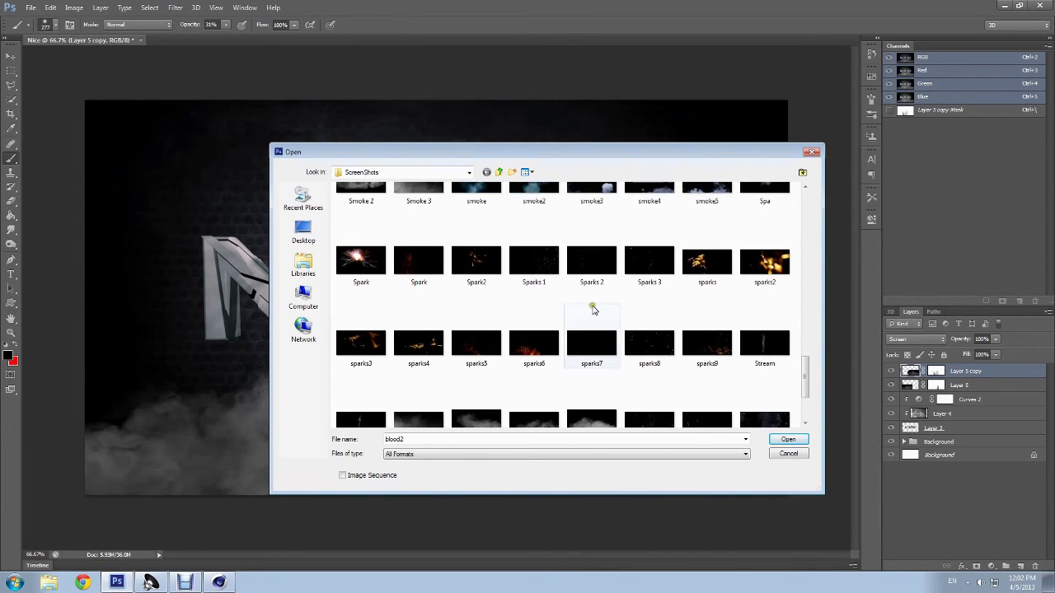
{"action": "scroll", "coordinate": [582, 309], "scroll_direction": "up", "scroll_amount": 3}
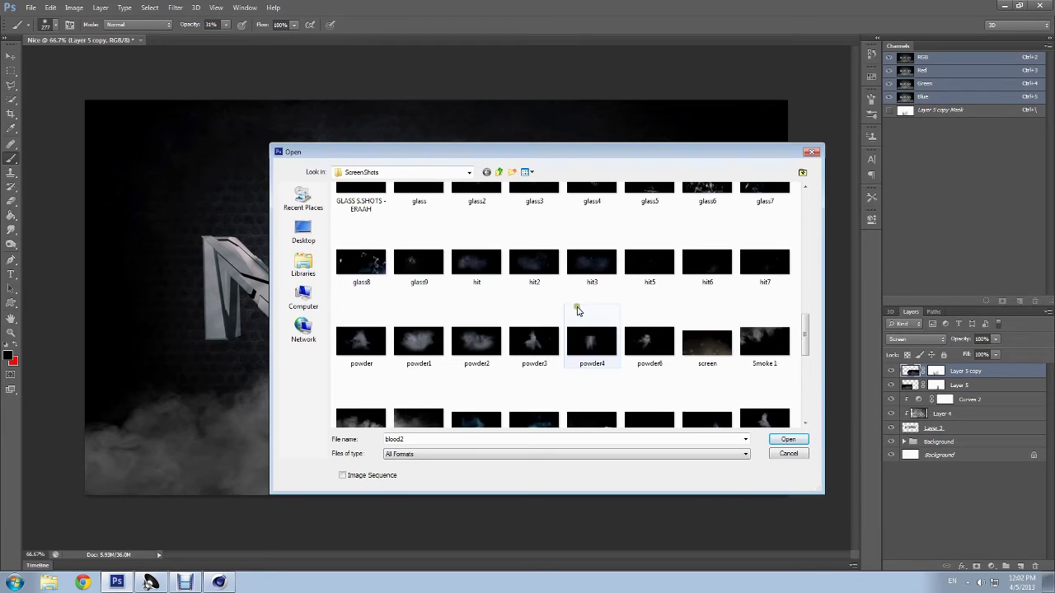
{"action": "scroll", "coordinate": [577, 310], "scroll_direction": "up", "scroll_amount": 2}
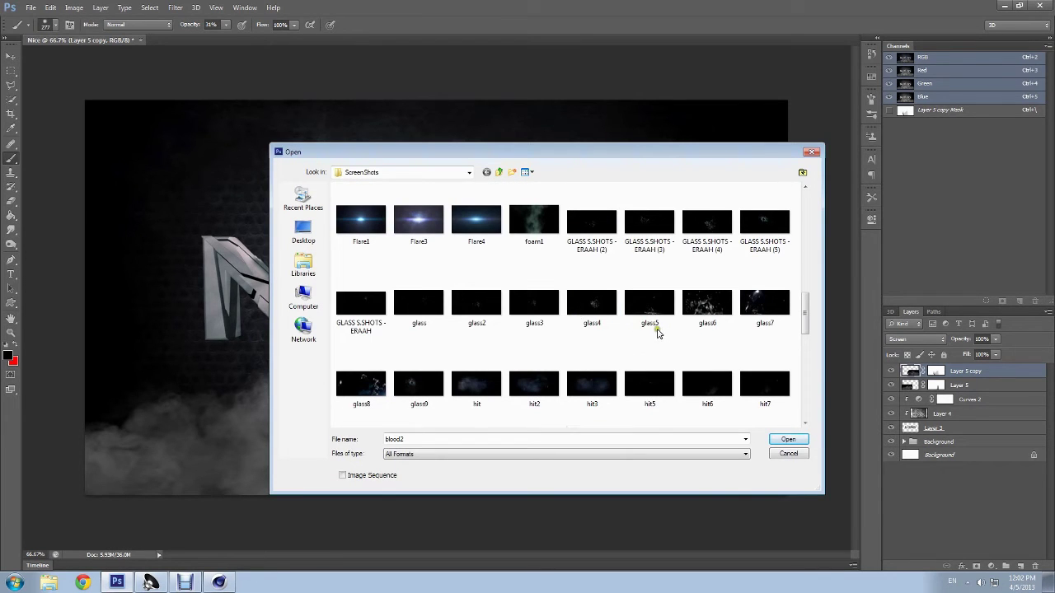
{"action": "scroll", "coordinate": [660, 362], "scroll_direction": "up", "scroll_amount": 2}
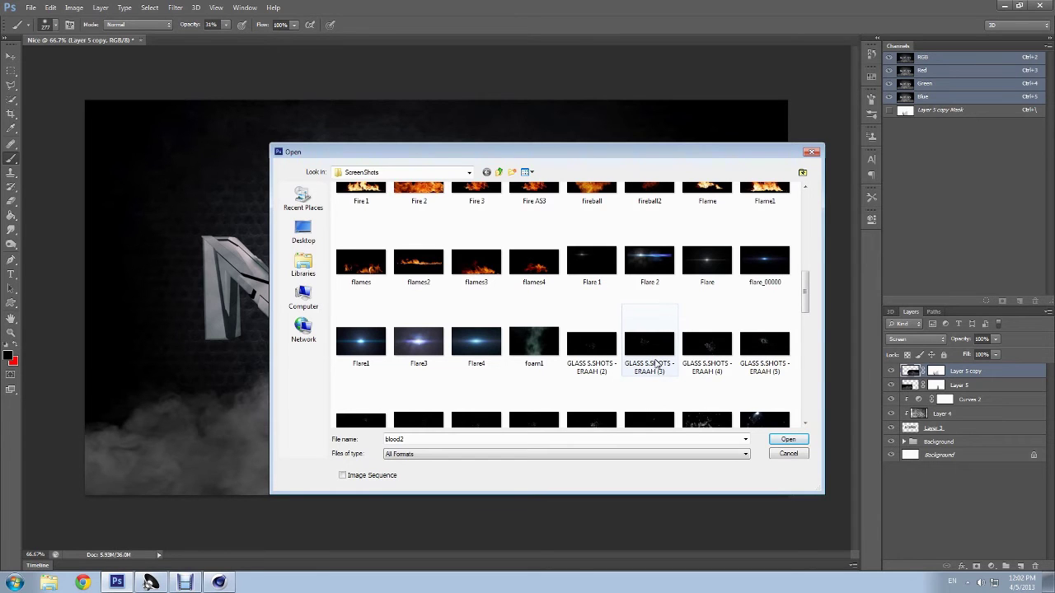
Step: Open 'GLASS S.SHOTS - ERAAH (4).png', copy all of it and paste it into Nice
{"action": "double_click", "coordinate": [707, 345]}
{"action": "key", "text": "ctrl+a"}
{"action": "key", "text": "ctrl+c"}
{"action": "key", "text": "ctrl+w"}
{"action": "key", "text": "ctrl+v"}
Step: Set Layer 6 to Screen, scale it to about 68%, tilt it about -13.6° over NI
{"action": "left_click", "coordinate": [902, 338]}
{"action": "left_click", "coordinate": [902, 163]}
{"action": "key", "text": "ctrl+t"}
{"action": "left_click_drag", "start_coordinate": [644, 259], "coordinate": [516, 293]}
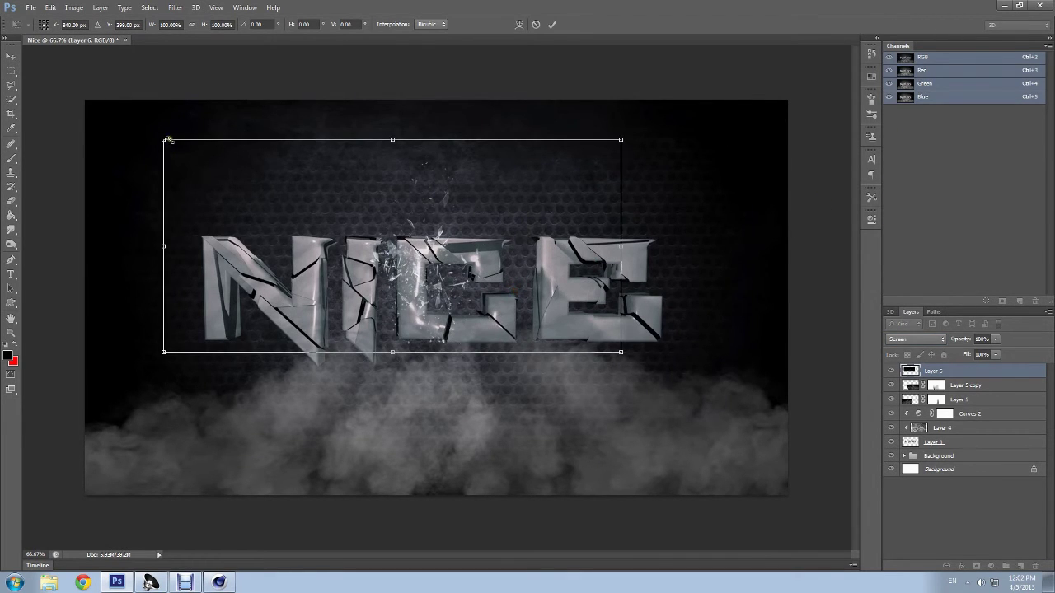
{"action": "left_click_drag", "start_coordinate": [166, 139], "coordinate": [305, 207]}
{"action": "mouse_move", "coordinate": [422, 254]}
{"action": "left_mouse_down"}
{"action": "mouse_move", "coordinate": [304, 282]}
{"action": "mouse_move", "coordinate": [290, 240]}
{"action": "left_mouse_up"}
{"action": "left_click_drag", "start_coordinate": [529, 333], "coordinate": [541, 282]}
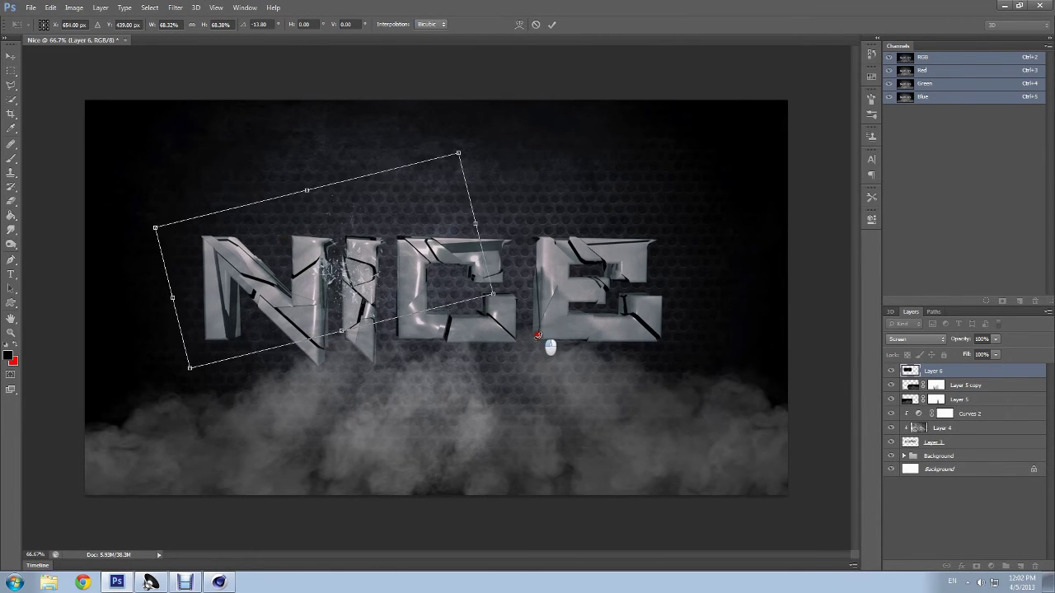
{"action": "left_click_drag", "start_coordinate": [404, 259], "coordinate": [392, 278]}
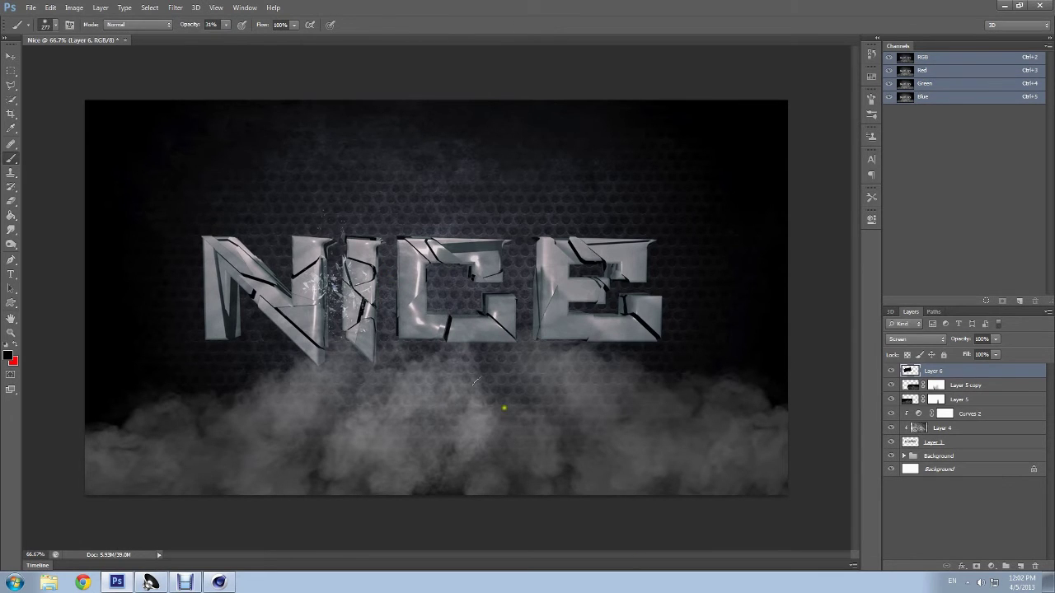
Step: Open the glass8 shards image, then close it unused
{"action": "left_click", "coordinate": [30, 8]}
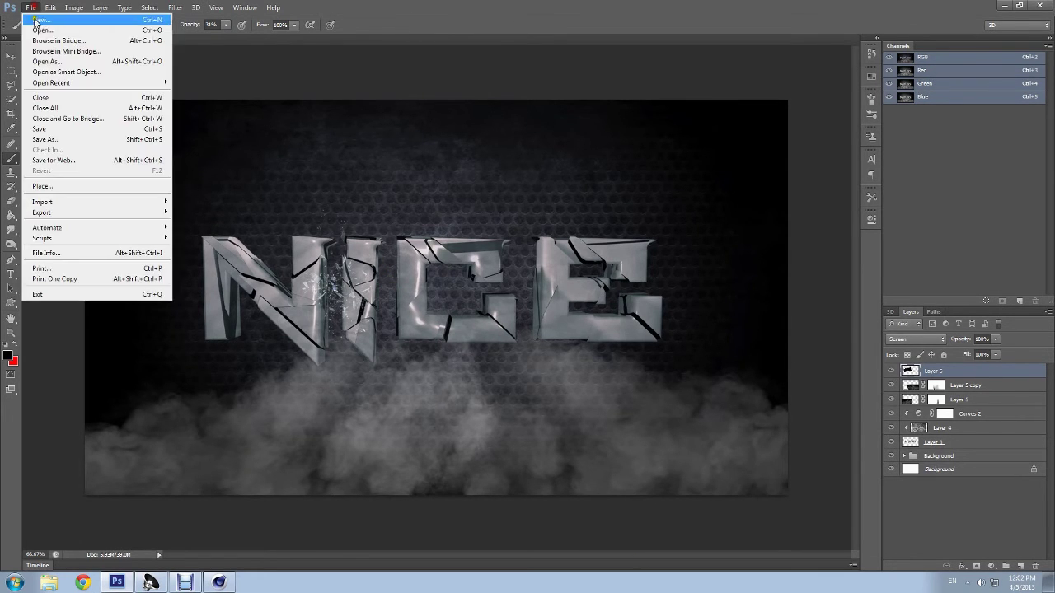
{"action": "left_click", "coordinate": [49, 36]}
{"action": "left_click", "coordinate": [476, 223]}
{"action": "scroll", "coordinate": [566, 301], "scroll_direction": "down", "scroll_amount": 5}
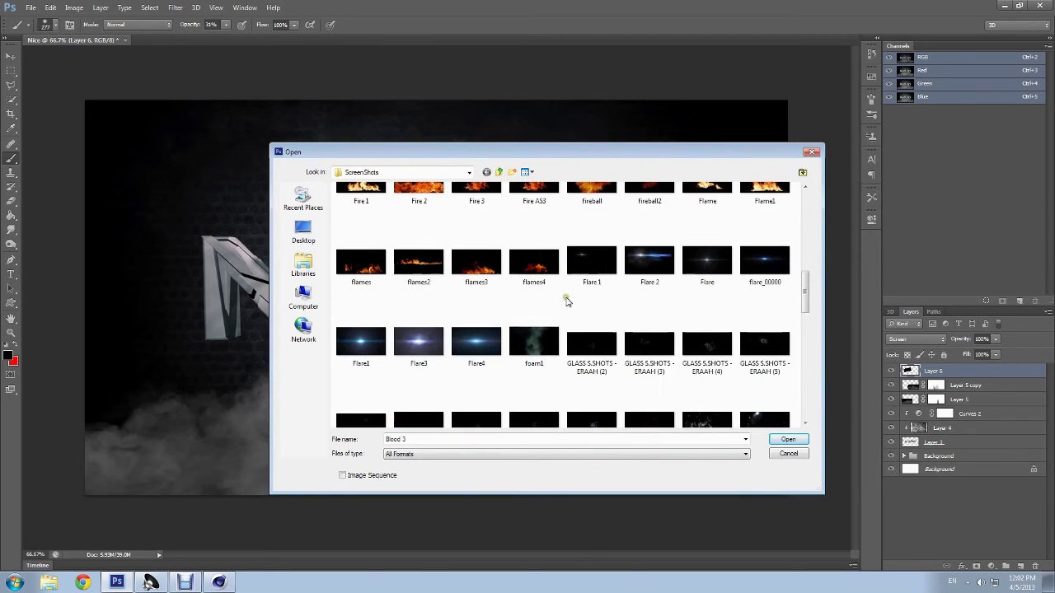
{"action": "scroll", "coordinate": [569, 296], "scroll_direction": "down", "scroll_amount": 3}
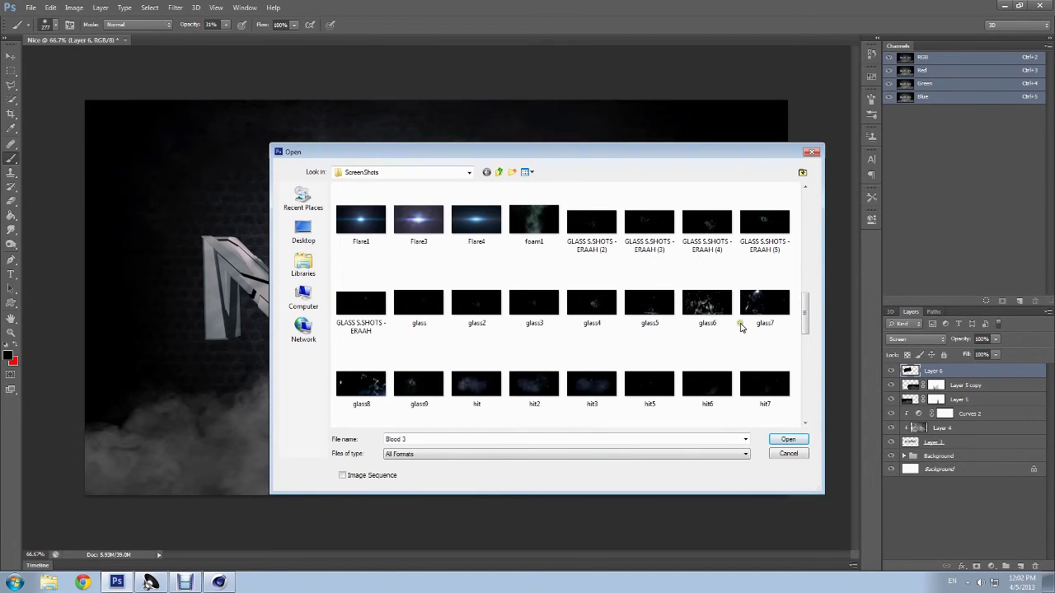
{"action": "scroll", "coordinate": [534, 322], "scroll_direction": "down", "scroll_amount": 2}
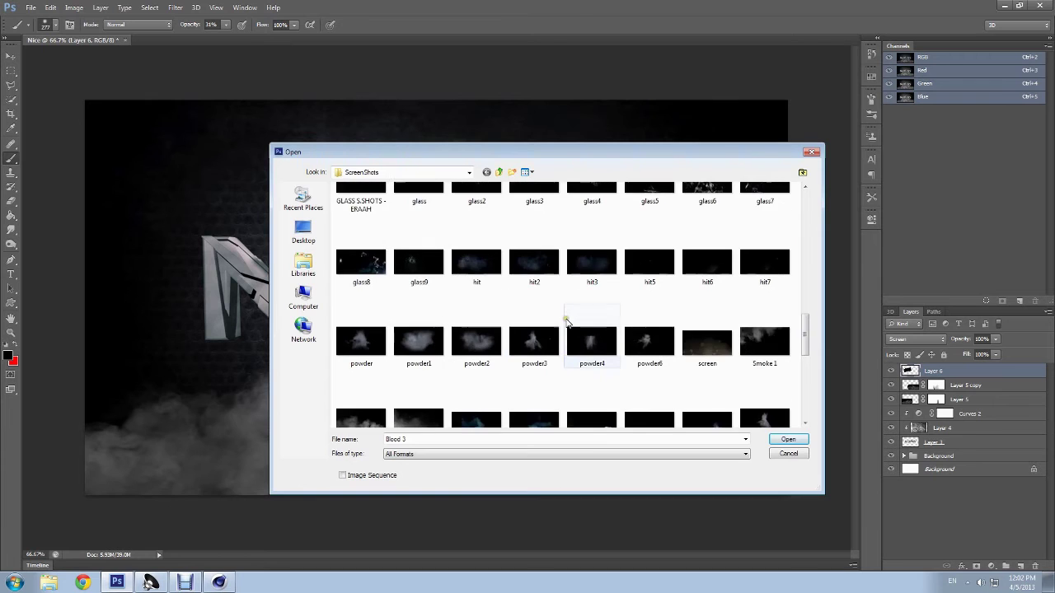
{"action": "double_click", "coordinate": [370, 275]}
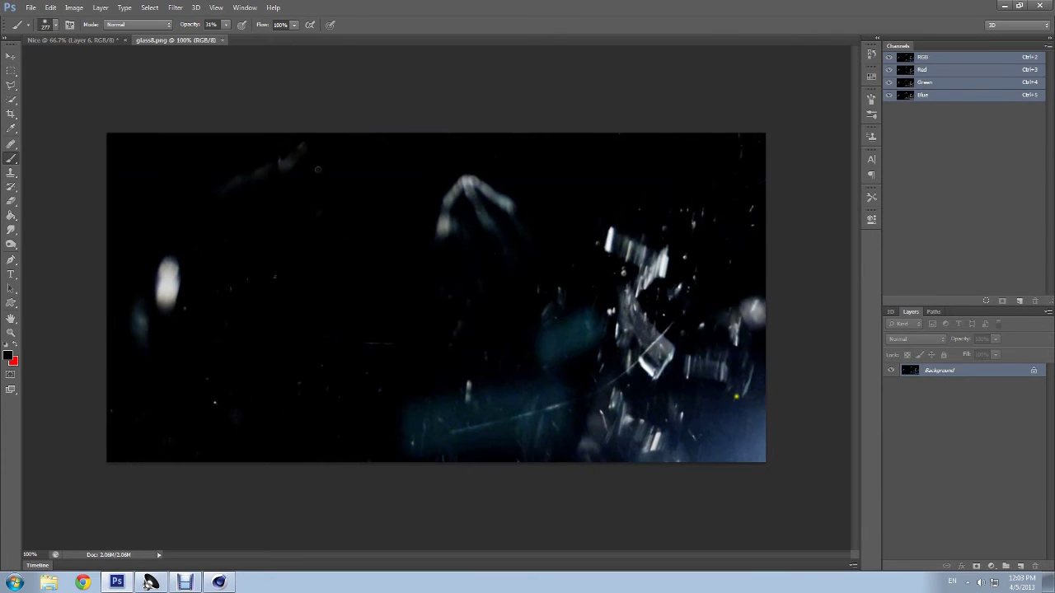
{"action": "left_click", "coordinate": [222, 40]}
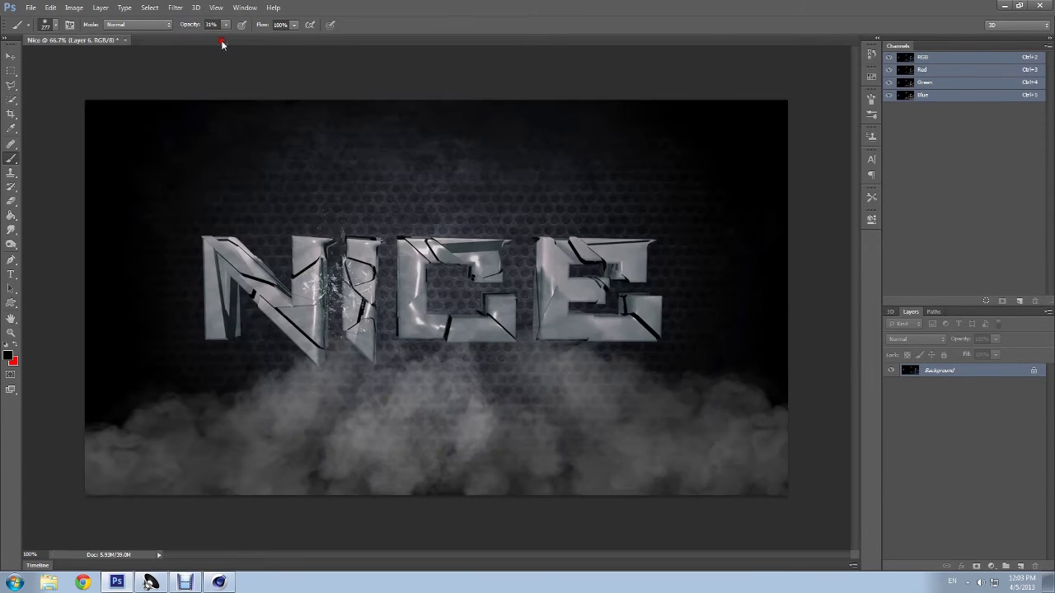
Step: Open glass3.png and copy it into the Nice document as Layer 7
{"action": "left_click", "coordinate": [30, 7]}
{"action": "left_click", "coordinate": [41, 31]}
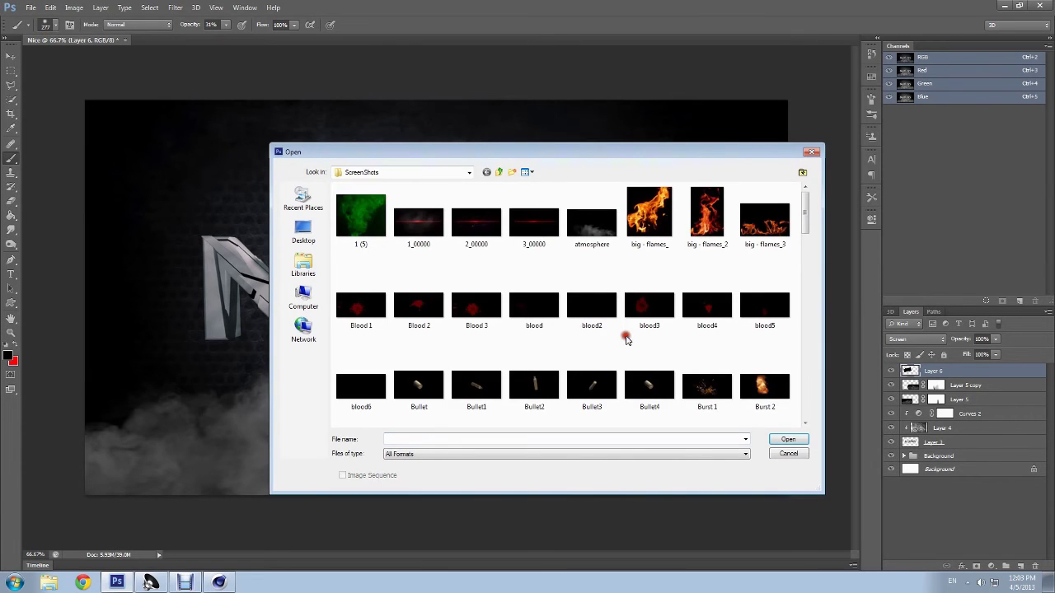
{"action": "scroll", "coordinate": [622, 305], "scroll_direction": "down", "scroll_amount": 3}
{"action": "scroll", "coordinate": [625, 305], "scroll_direction": "down", "scroll_amount": 3}
{"action": "scroll", "coordinate": [659, 305], "scroll_direction": "down", "scroll_amount": 5}
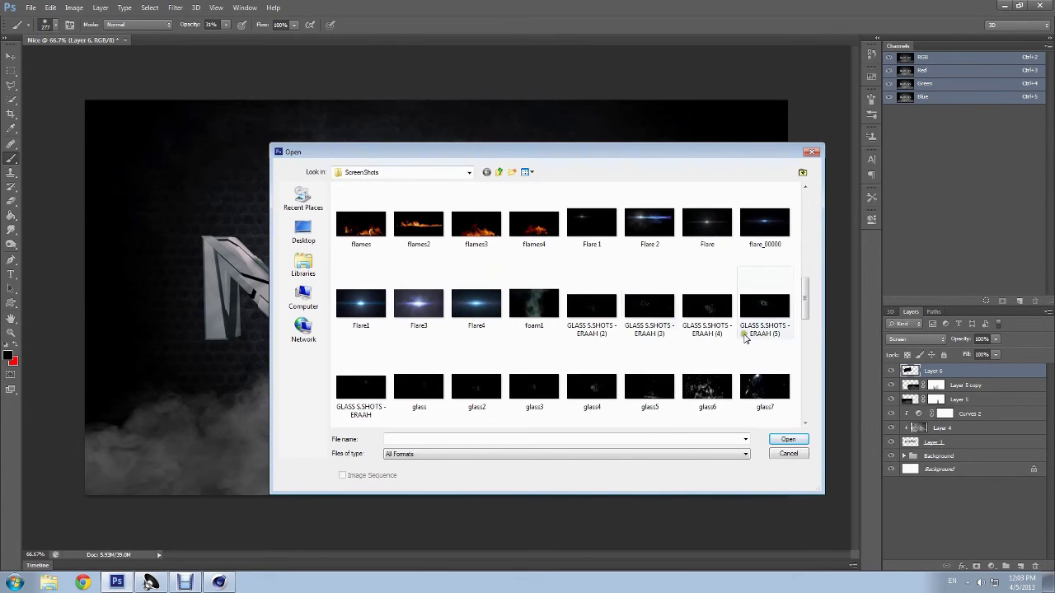
{"action": "scroll", "coordinate": [699, 317], "scroll_direction": "down", "scroll_amount": 3}
{"action": "scroll", "coordinate": [701, 332], "scroll_direction": "up", "scroll_amount": 2}
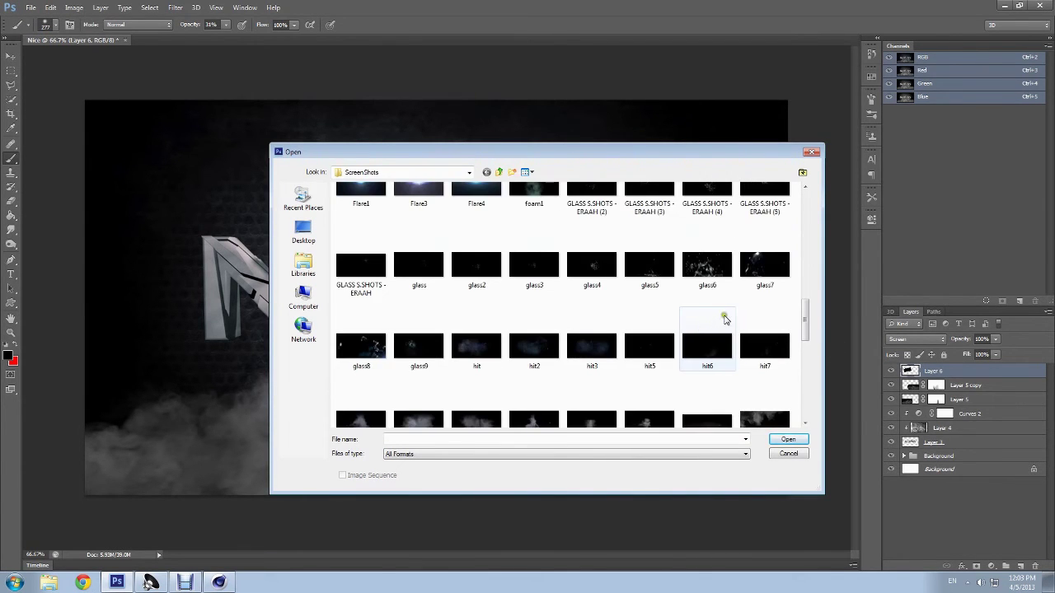
{"action": "double_click", "coordinate": [534, 265]}
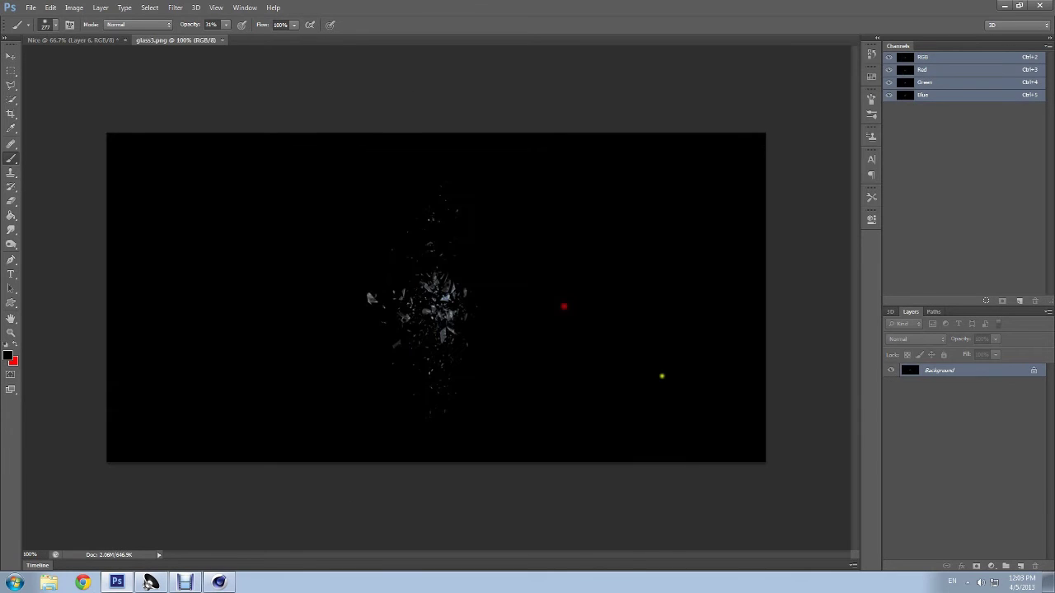
{"action": "key", "text": "ctrl+c"}
{"action": "key", "text": "ctrl+w"}
{"action": "key", "text": "ctrl+v"}
{"action": "key", "text": "ctrl+t"}
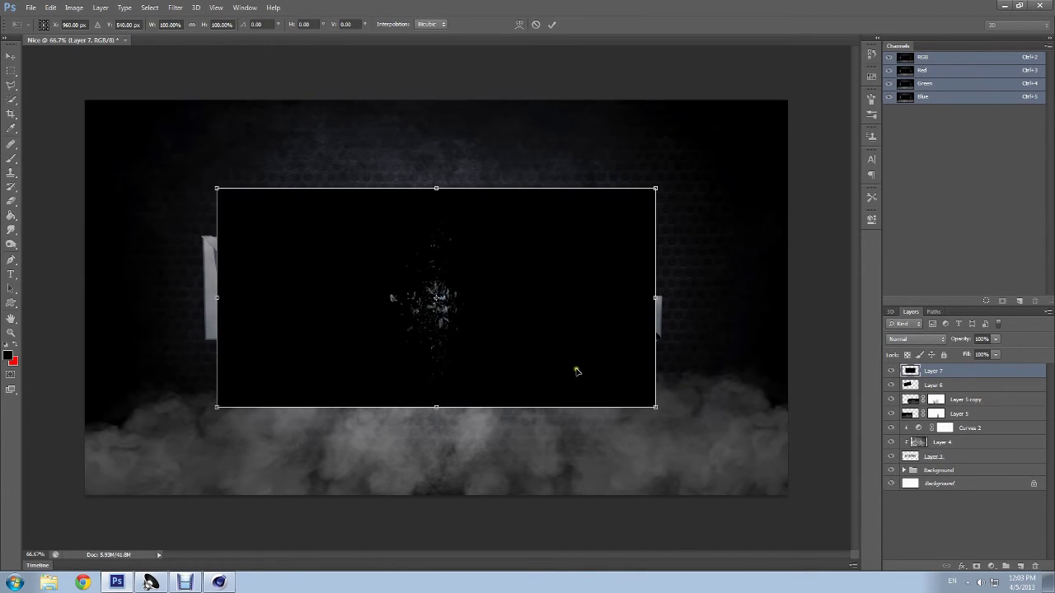
{"action": "key", "text": "Return"}
Step: Set Layer 7 to Screen and move the shards over the C and E letters
{"action": "left_click", "coordinate": [915, 339]}
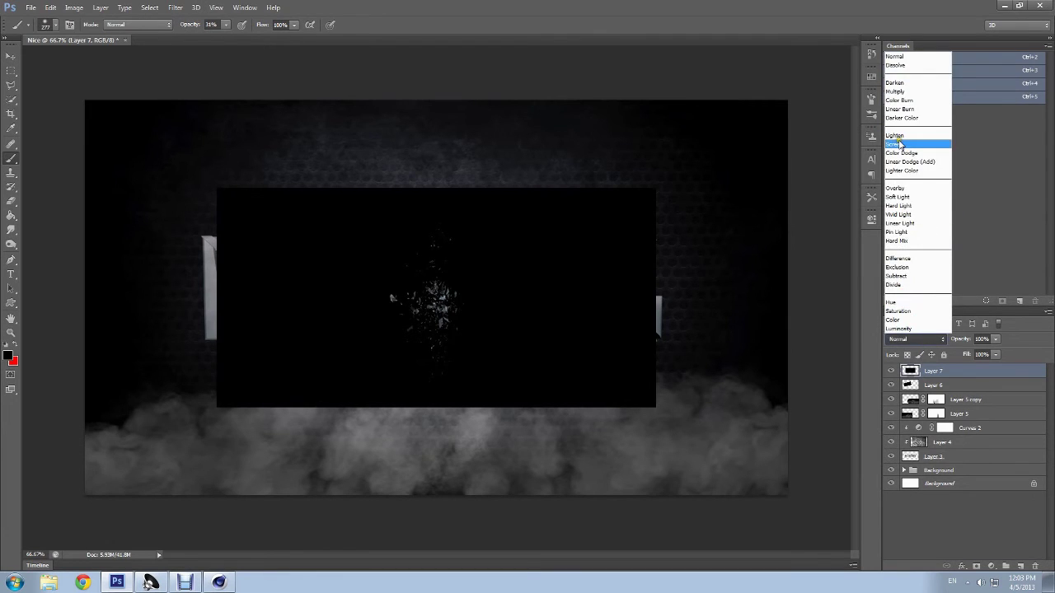
{"action": "left_click", "coordinate": [899, 150]}
{"action": "key", "text": "ctrl+t"}
{"action": "left_click_drag", "start_coordinate": [466, 370], "coordinate": [611, 313]}
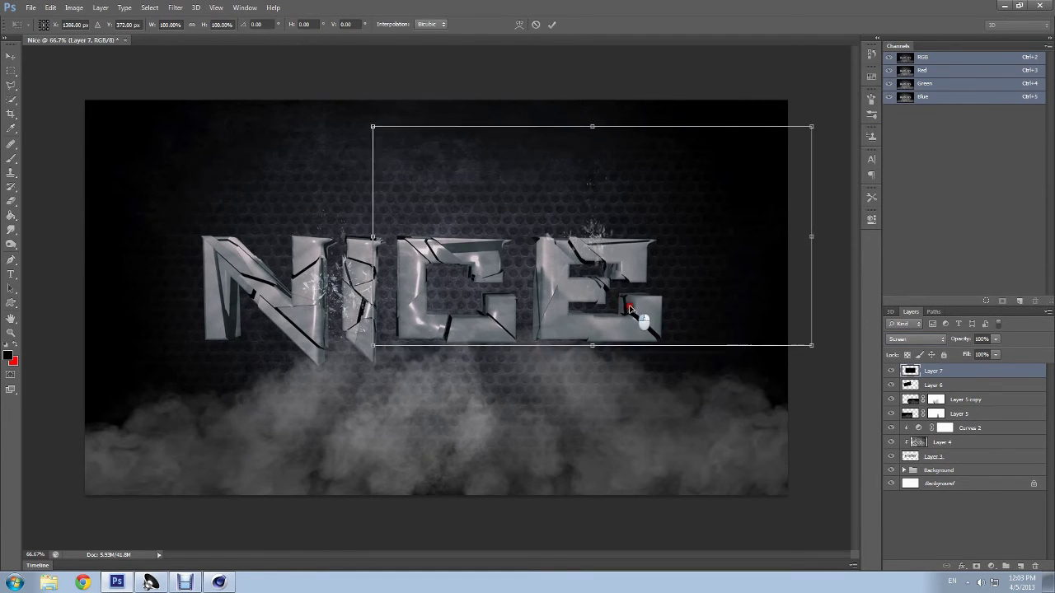
{"action": "key", "text": "Right"}
{"action": "key", "text": "Right"}
{"action": "key", "text": "Right"}
{"action": "mouse_move", "coordinate": [612, 312]}
{"action": "left_mouse_down"}
{"action": "mouse_move", "coordinate": [482, 392]}
{"action": "mouse_move", "coordinate": [247, 343]}
{"action": "mouse_move", "coordinate": [631, 348]}
{"action": "mouse_move", "coordinate": [635, 328]}
{"action": "left_mouse_up"}
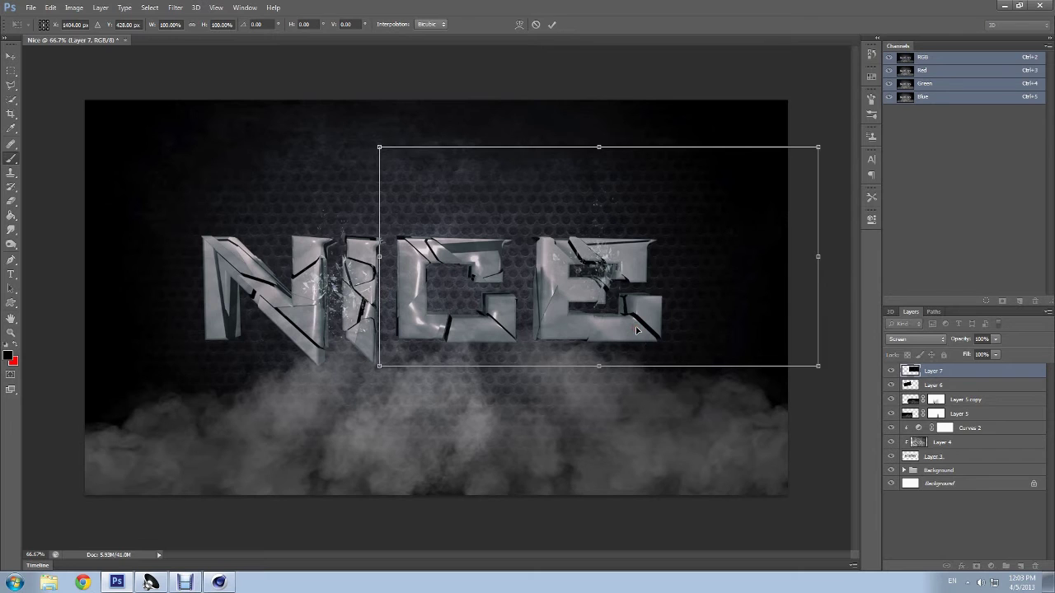
{"action": "key", "text": "Return"}
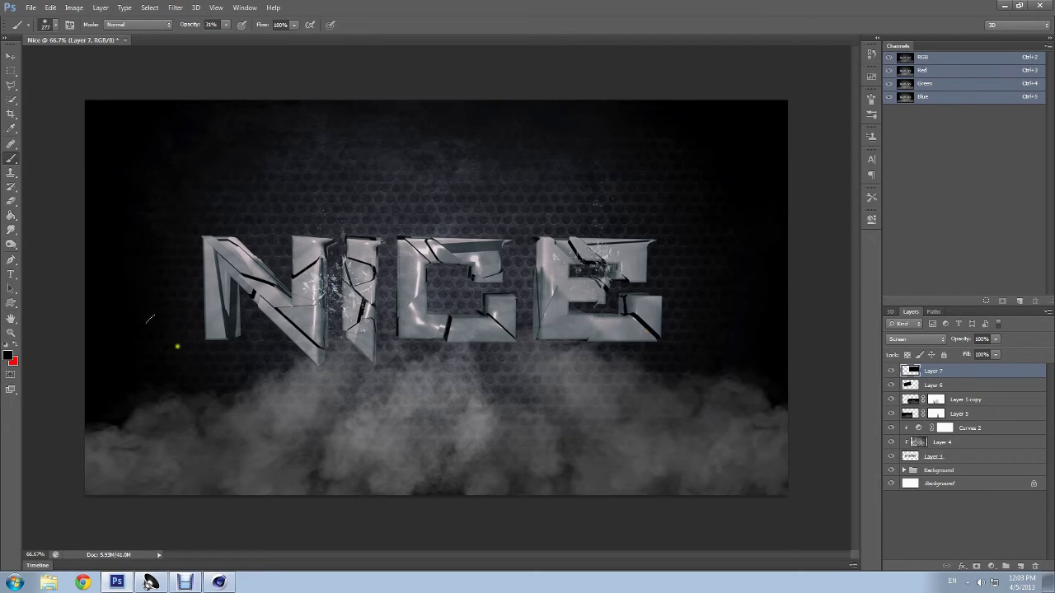
Step: Apply a 0.2 px Gaussian Blur to Layer 6's glass shards, then select Layer 7
{"action": "left_click", "coordinate": [935, 386]}
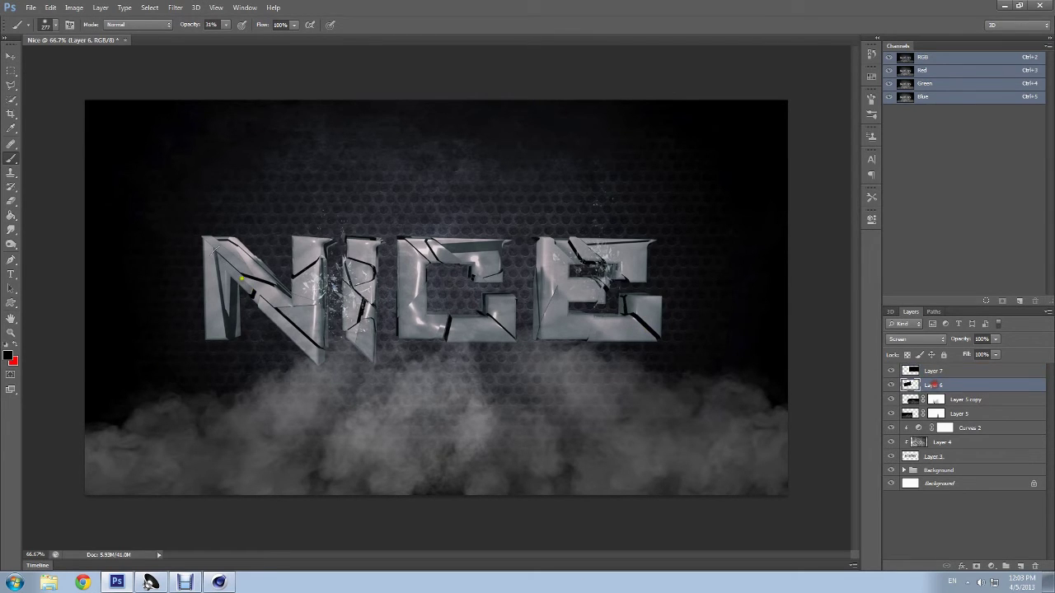
{"action": "left_click", "coordinate": [176, 7]}
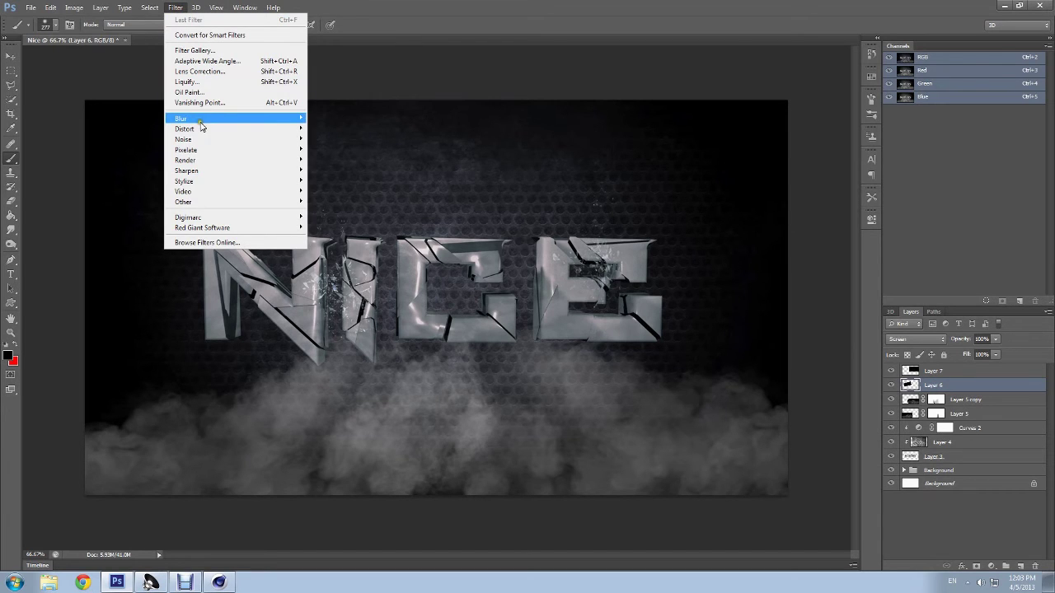
{"action": "left_click", "coordinate": [199, 119]}
{"action": "left_click", "coordinate": [362, 196]}
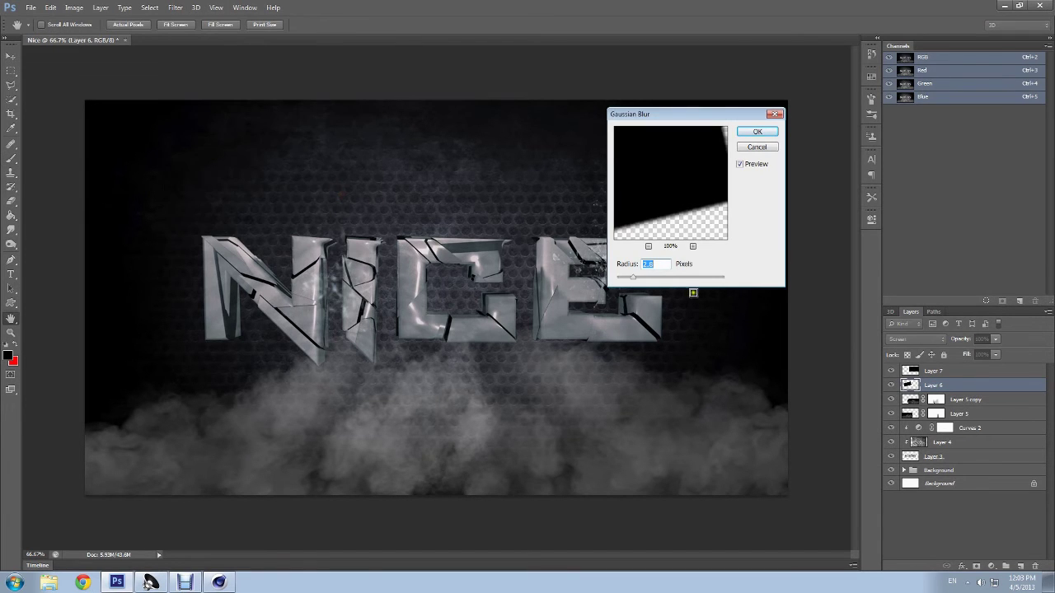
{"action": "left_click_drag", "start_coordinate": [633, 280], "coordinate": [614, 280]}
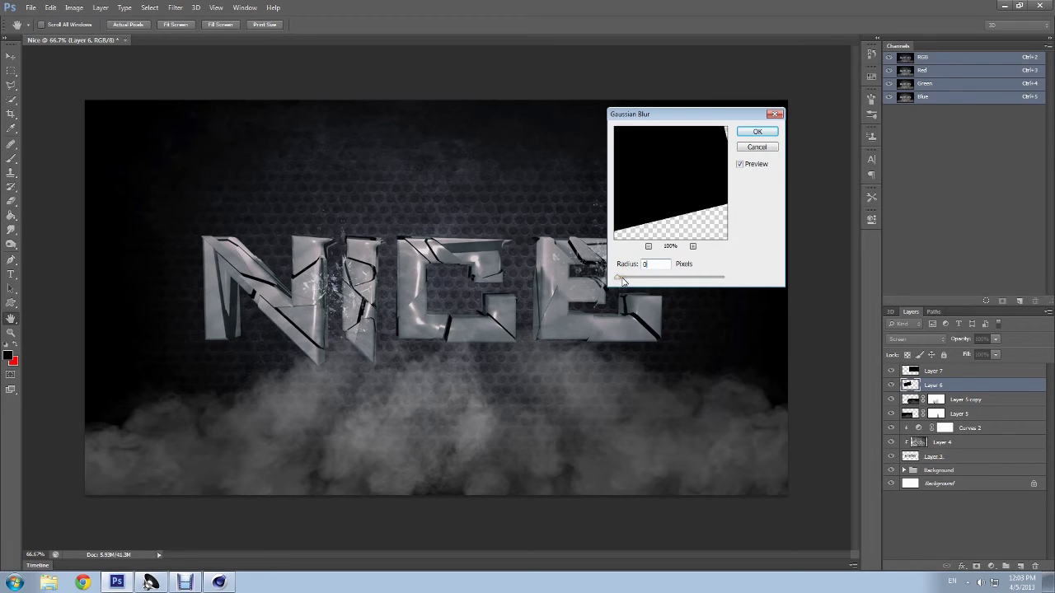
{"action": "scroll", "coordinate": [715, 169], "scroll_direction": "up", "scroll_amount": 1}
{"action": "left_click", "coordinate": [583, 268]}
{"action": "left_click", "coordinate": [755, 132]}
{"action": "key", "text": "b"}
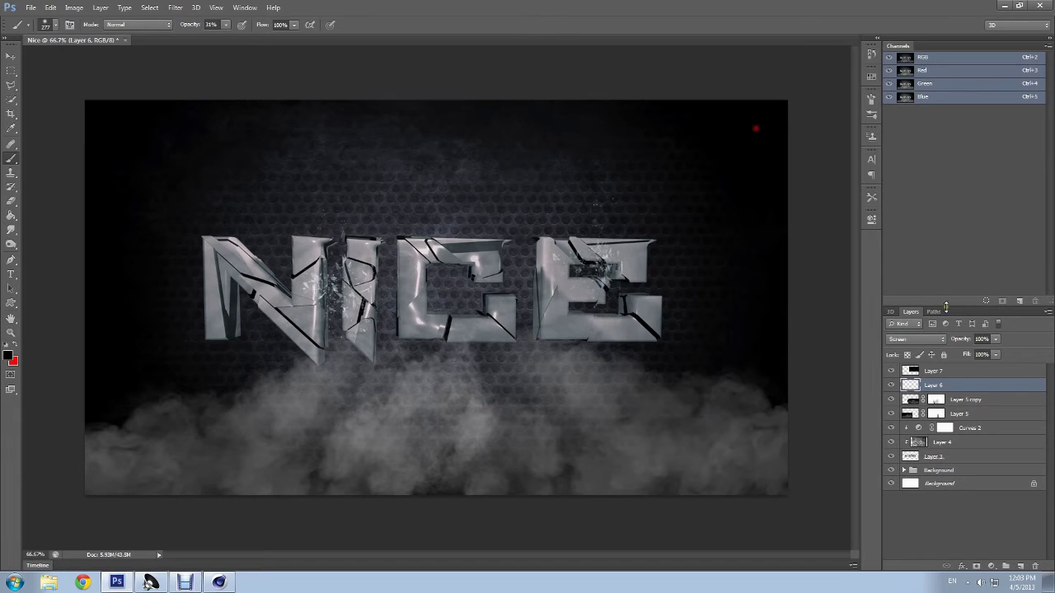
{"action": "left_click", "coordinate": [946, 374]}
Step: Open Flare 1.png and paste it into the Nice document as Layer 8
{"action": "left_click", "coordinate": [175, 8]}
{"action": "left_click", "coordinate": [238, 49]}
{"action": "left_click", "coordinate": [31, 7]}
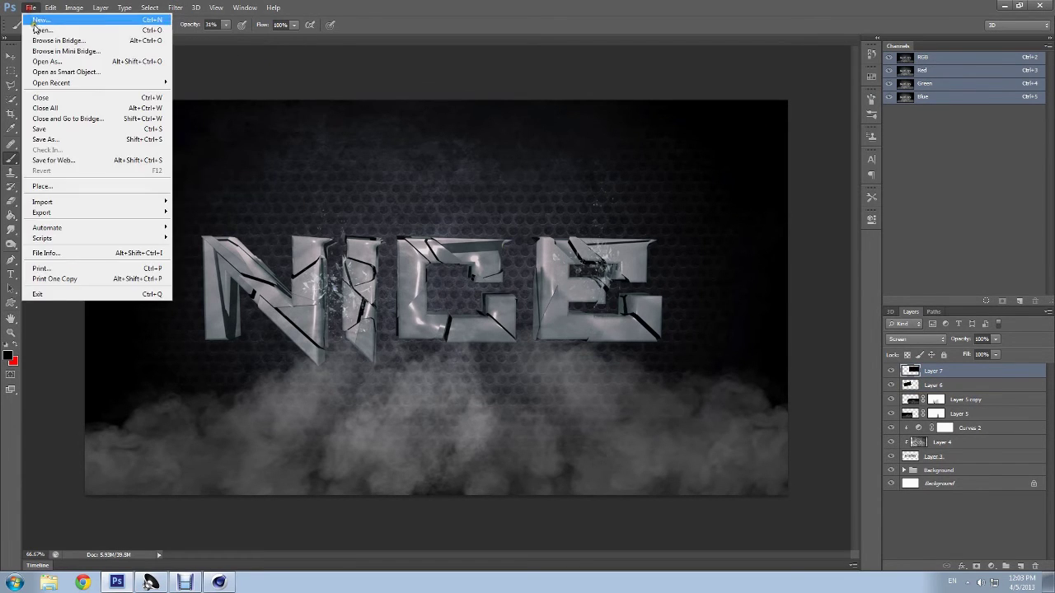
{"action": "left_click", "coordinate": [532, 239]}
{"action": "scroll", "coordinate": [551, 235], "scroll_direction": "down", "scroll_amount": 3}
{"action": "scroll", "coordinate": [552, 235], "scroll_direction": "up", "scroll_amount": 2}
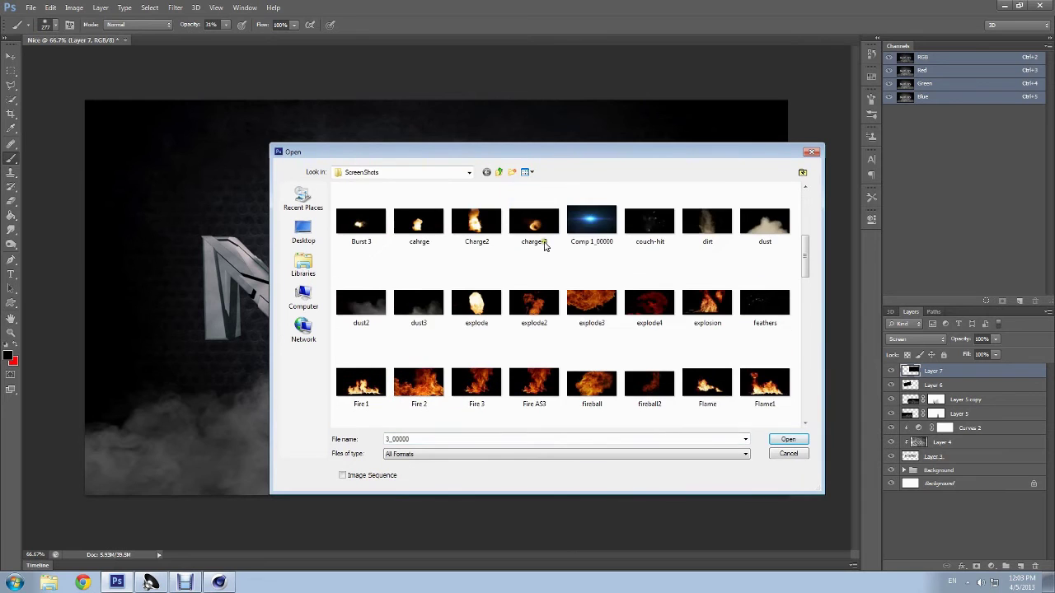
{"action": "scroll", "coordinate": [494, 280], "scroll_direction": "down", "scroll_amount": 4}
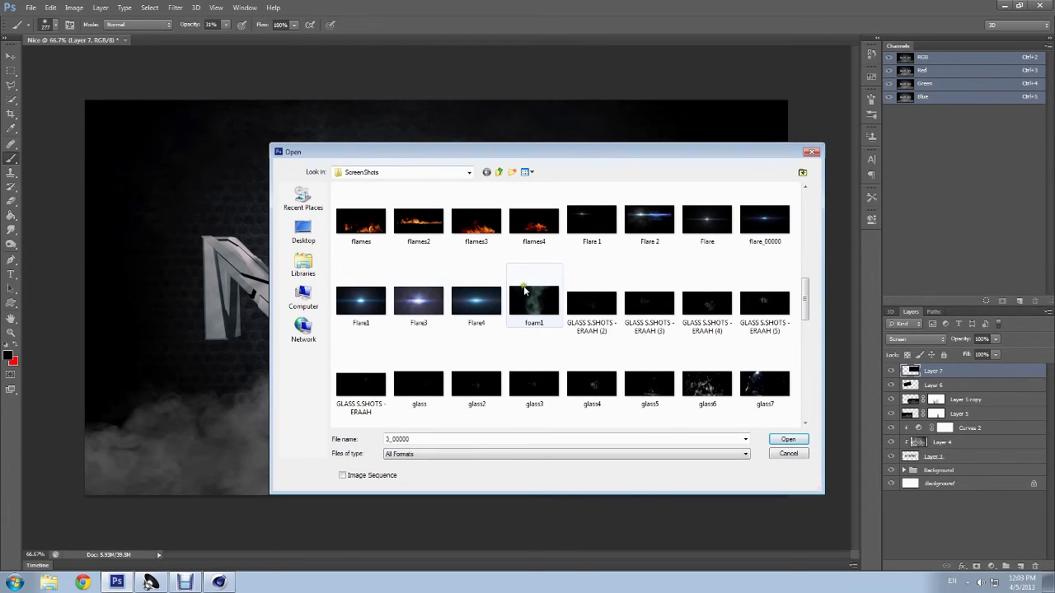
{"action": "double_click", "coordinate": [591, 220]}
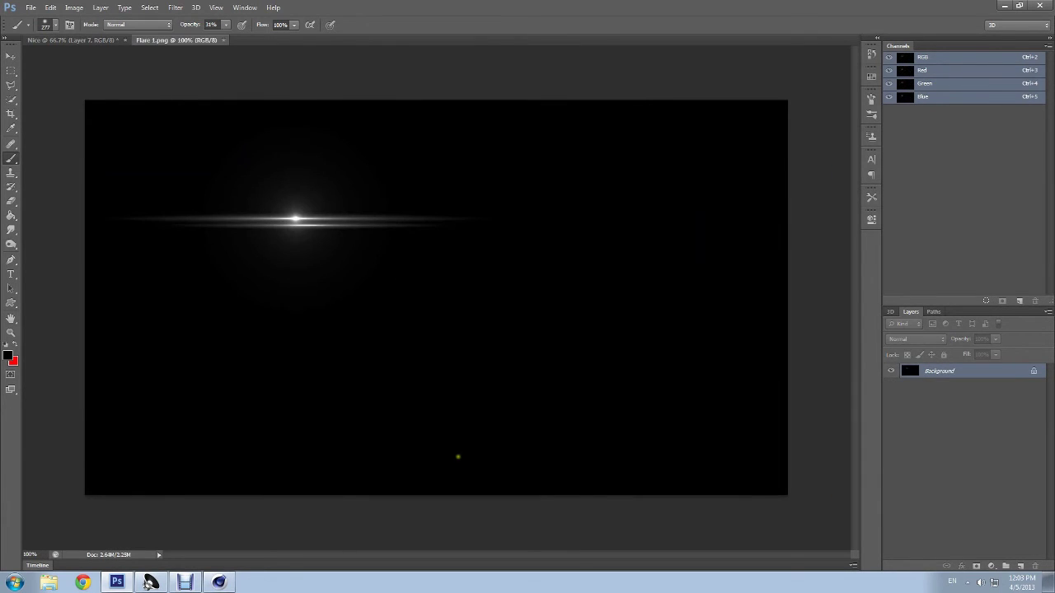
{"action": "key", "text": "ctrl+c"}
{"action": "key", "text": "ctrl+w"}
{"action": "key", "text": "ctrl+v"}
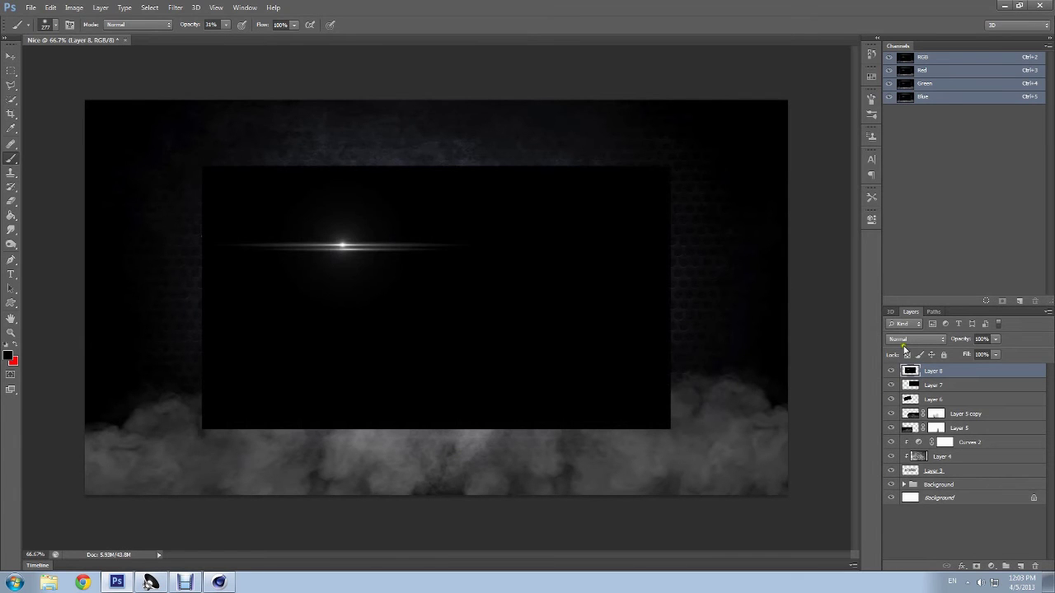
Step: Set Layer 8 to Screen and shift the flare left onto the top of the N
{"action": "left_click", "coordinate": [915, 339]}
{"action": "left_click", "coordinate": [917, 157]}
{"action": "key", "text": "ctrl+t"}
{"action": "mouse_move", "coordinate": [428, 295]}
{"action": "left_mouse_down"}
{"action": "mouse_move", "coordinate": [333, 319]}
{"action": "mouse_move", "coordinate": [542, 313]}
{"action": "mouse_move", "coordinate": [505, 349]}
{"action": "mouse_move", "coordinate": [546, 318]}
{"action": "mouse_move", "coordinate": [549, 327]}
{"action": "left_mouse_up"}
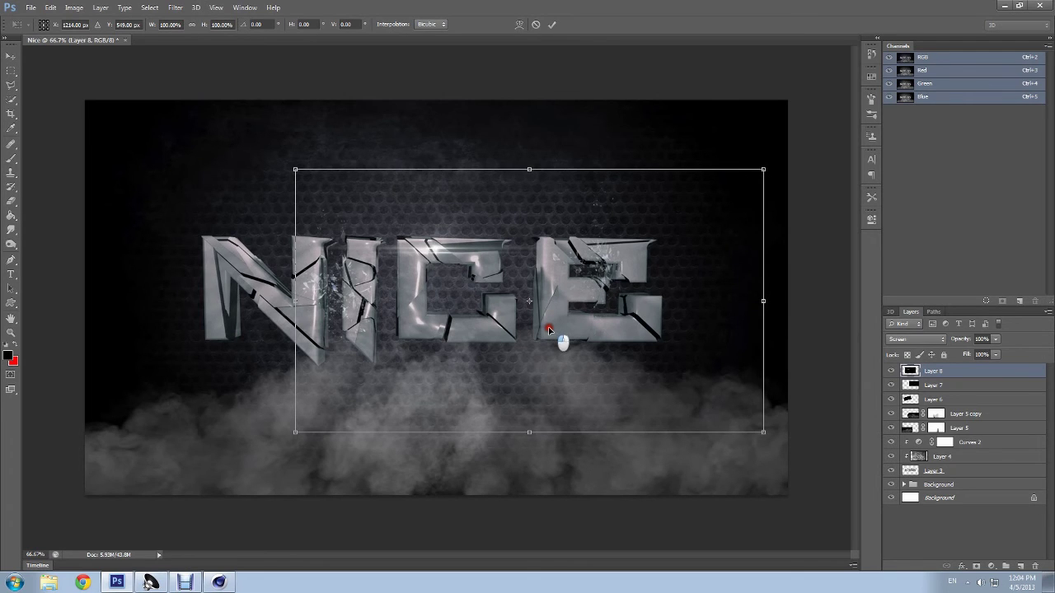
{"action": "key", "text": "b"}
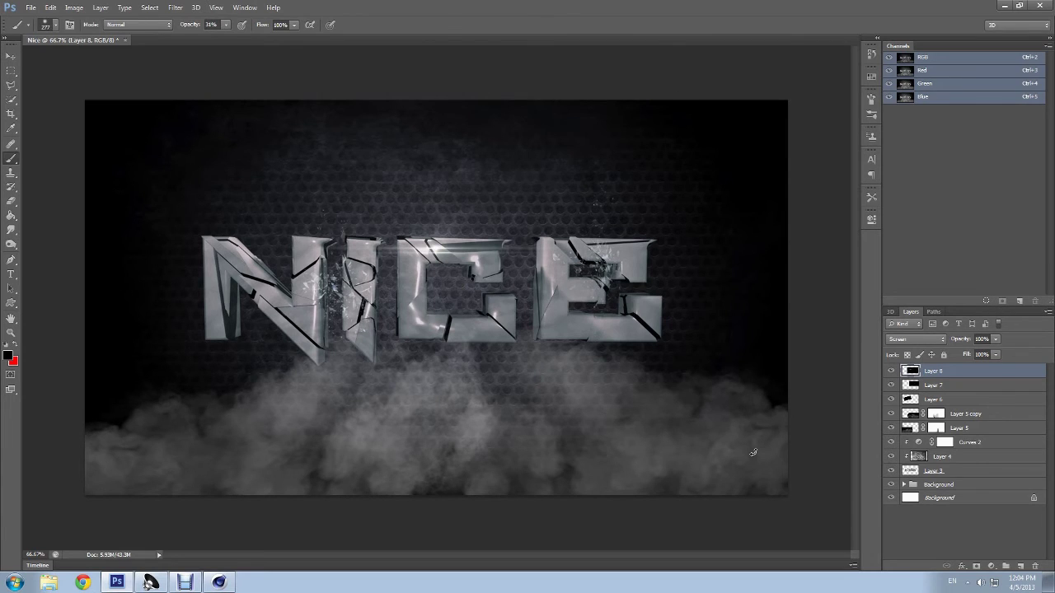
{"action": "key", "text": "ctrl+t"}
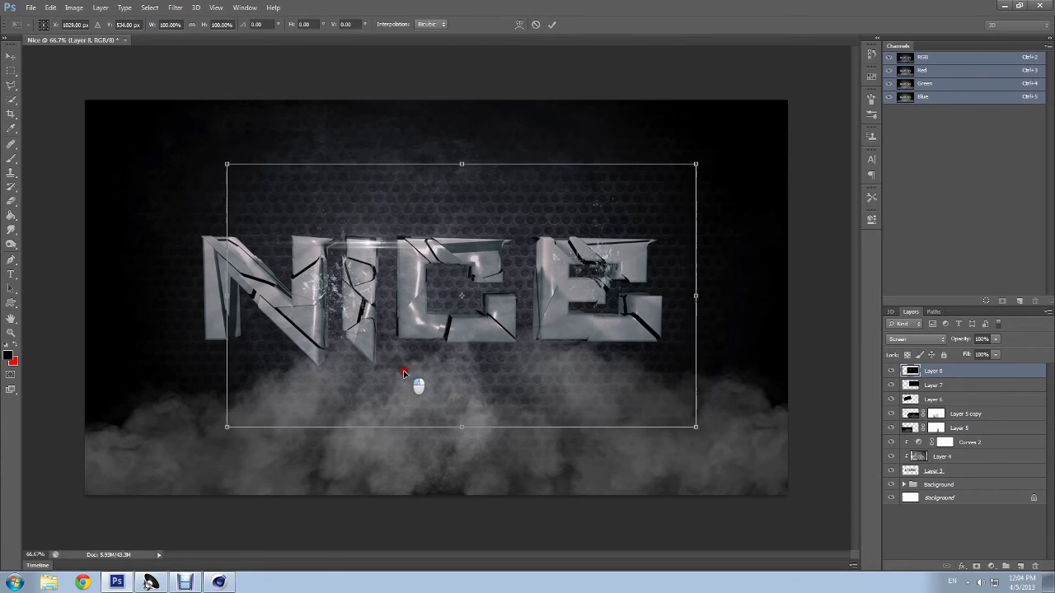
{"action": "left_click_drag", "start_coordinate": [403, 374], "coordinate": [349, 373]}
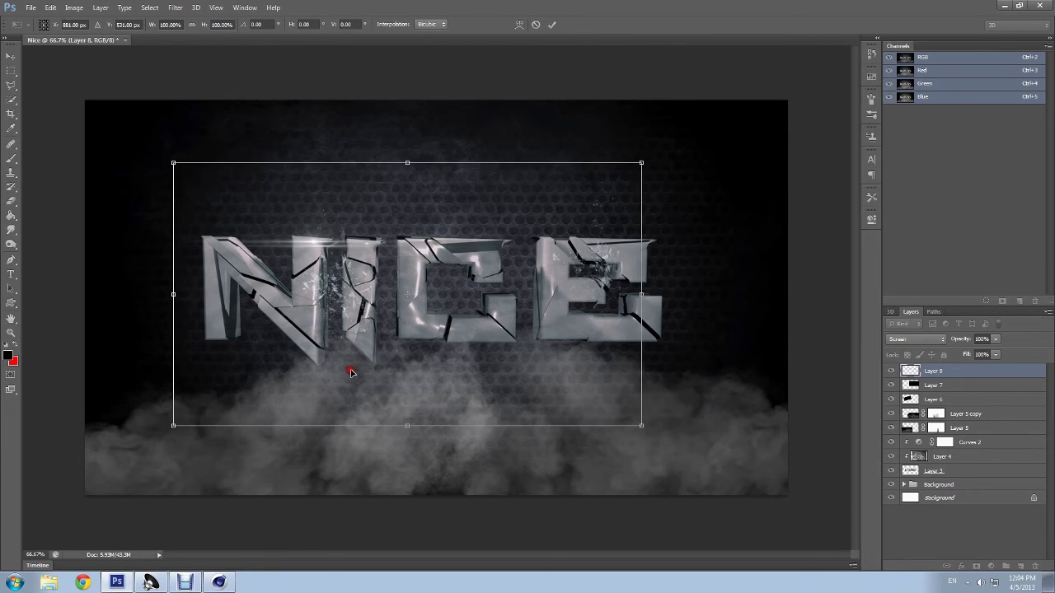
{"action": "key", "text": "b"}
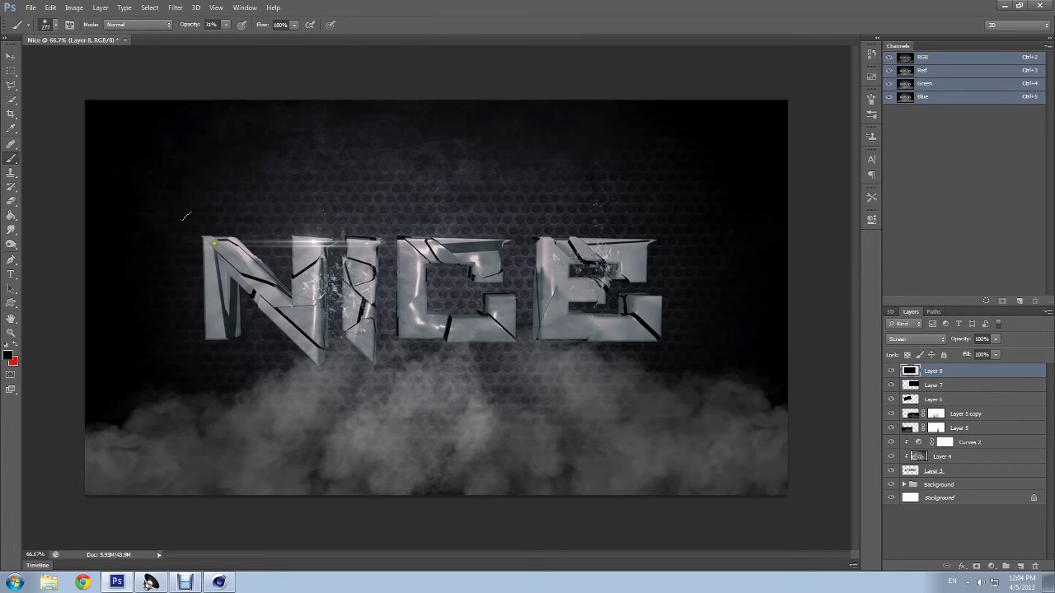
Step: Browse the effect images and open the water3 debris image
{"action": "left_click", "coordinate": [31, 7]}
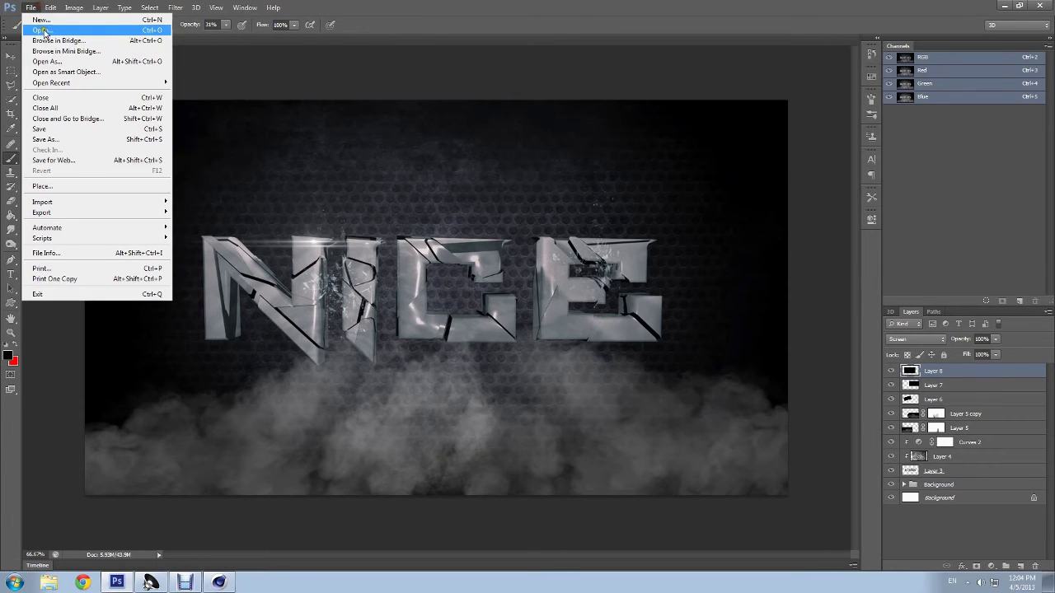
{"action": "left_click", "coordinate": [37, 33]}
{"action": "left_click", "coordinate": [603, 247]}
{"action": "scroll", "coordinate": [602, 247], "scroll_direction": "down", "scroll_amount": 5}
{"action": "scroll", "coordinate": [527, 329], "scroll_direction": "down", "scroll_amount": 5}
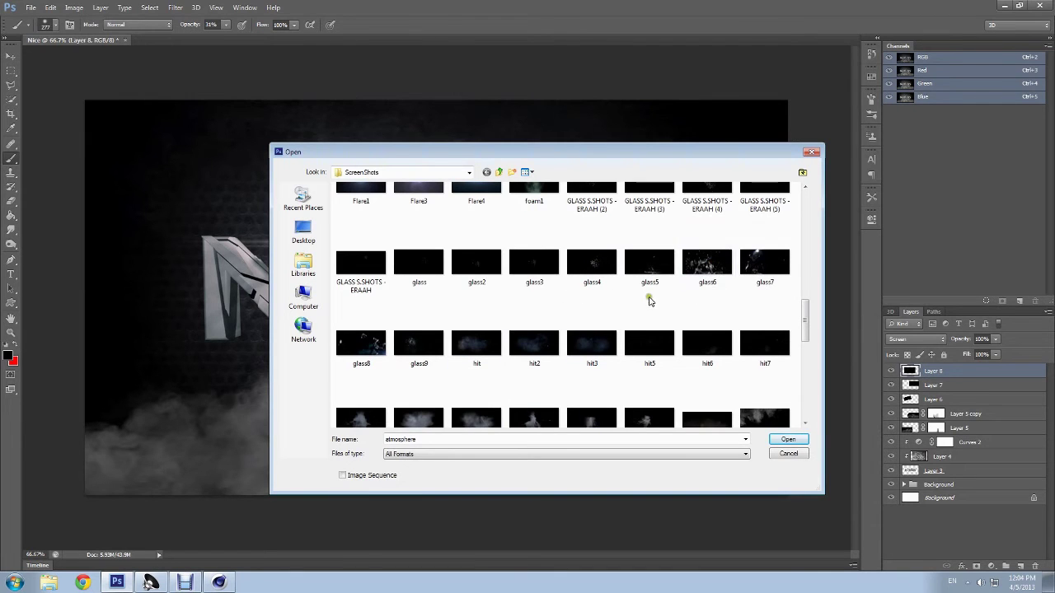
{"action": "left_click", "coordinate": [421, 341]}
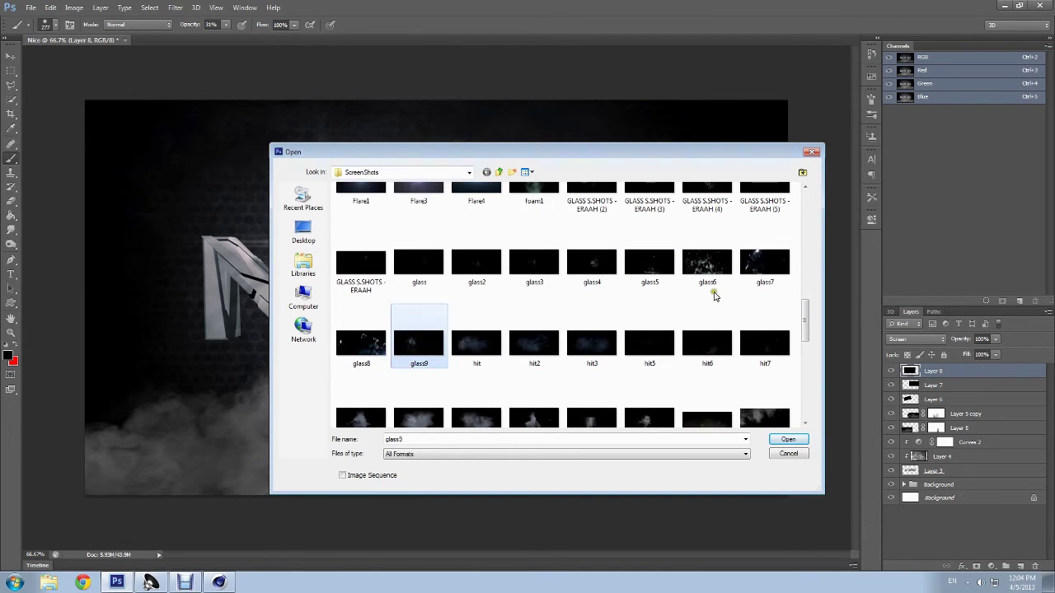
{"action": "left_click", "coordinate": [708, 259]}
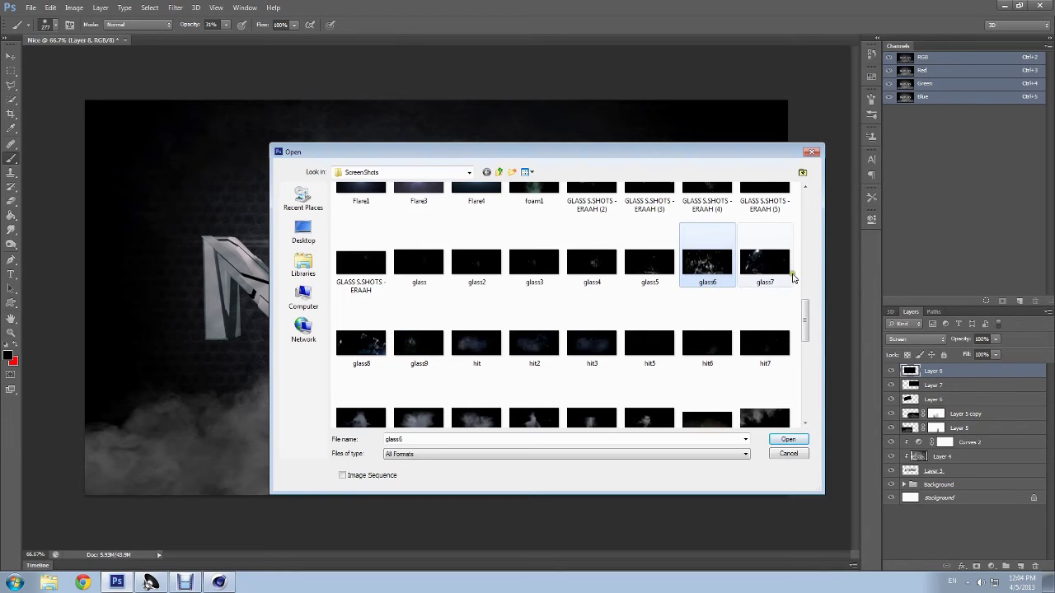
{"action": "scroll", "coordinate": [768, 280], "scroll_direction": "down", "scroll_amount": 2}
{"action": "scroll", "coordinate": [725, 346], "scroll_direction": "down", "scroll_amount": 1}
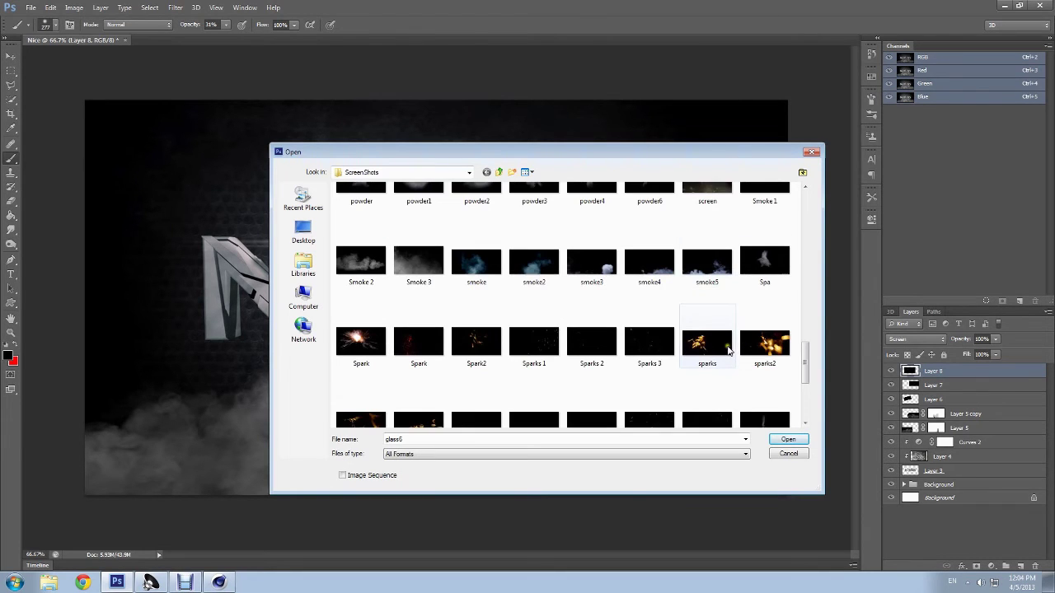
{"action": "scroll", "coordinate": [587, 332], "scroll_direction": "down", "scroll_amount": 3}
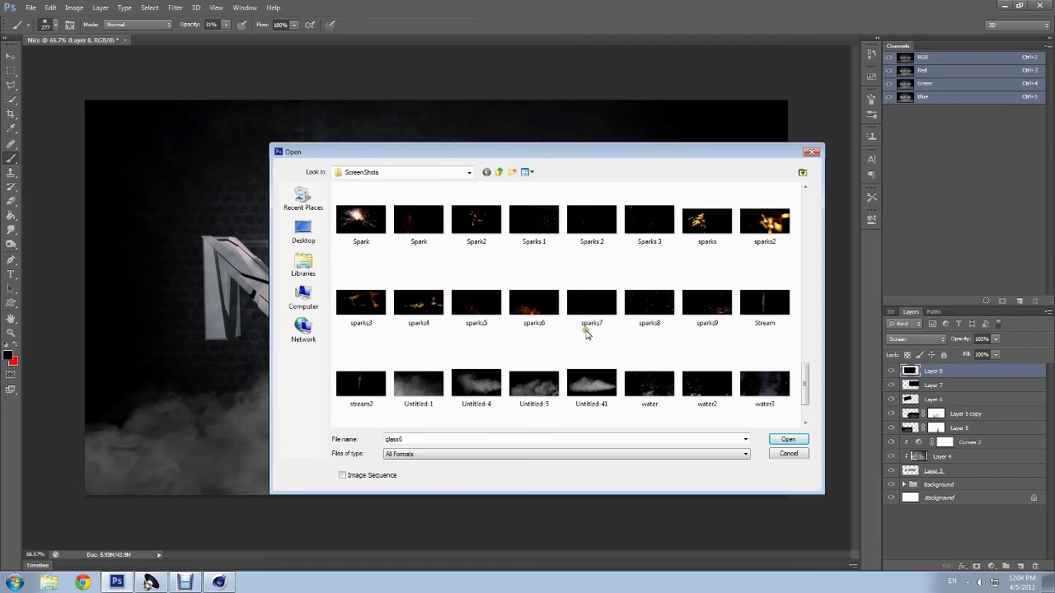
{"action": "scroll", "coordinate": [584, 336], "scroll_direction": "down", "scroll_amount": 2}
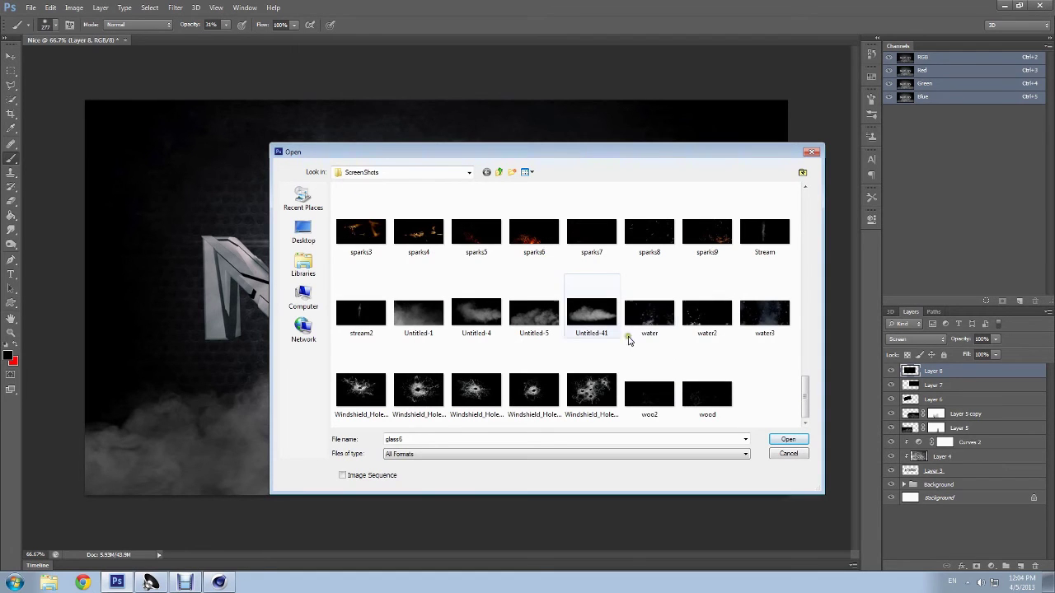
{"action": "double_click", "coordinate": [765, 317]}
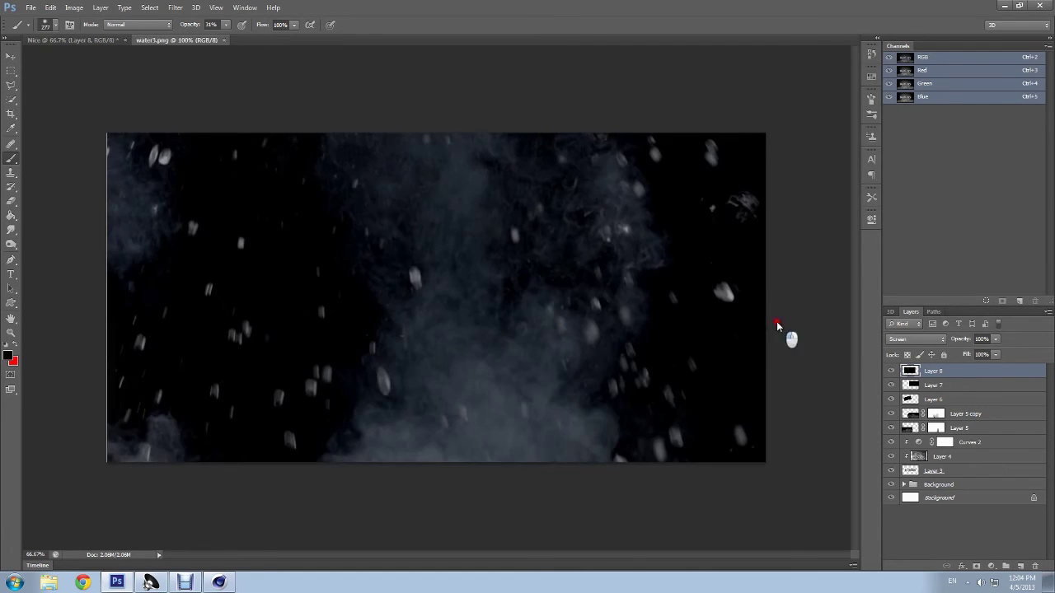
Step: Copy the water3 image into the Nice document as a new layer and move it down about 117 px
{"action": "key", "text": "ctrl+a"}
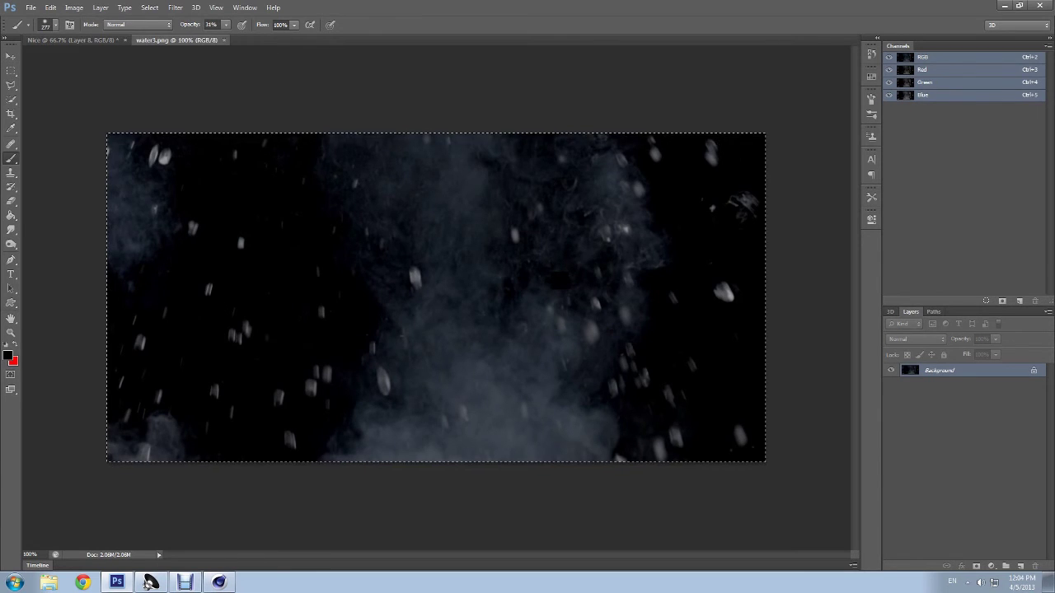
{"action": "key", "text": "ctrl+c"}
{"action": "key", "text": "ctrl+w"}
{"action": "key", "text": "ctrl+v"}
{"action": "key", "text": "ctrl+t"}
{"action": "left_click_drag", "start_coordinate": [567, 332], "coordinate": [571, 429]}
{"action": "key", "text": "Return"}
{"action": "key", "text": "b"}
Step: Blend Layer 9 in Screen mode and reposition it under the NICE letters
{"action": "left_click", "coordinate": [899, 339]}
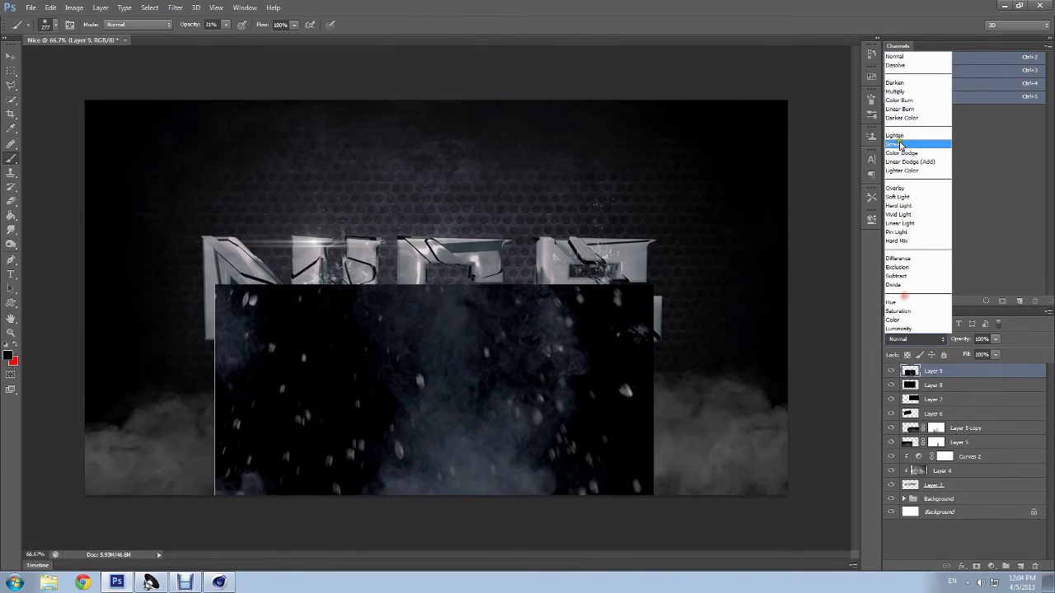
{"action": "left_click", "coordinate": [899, 141]}
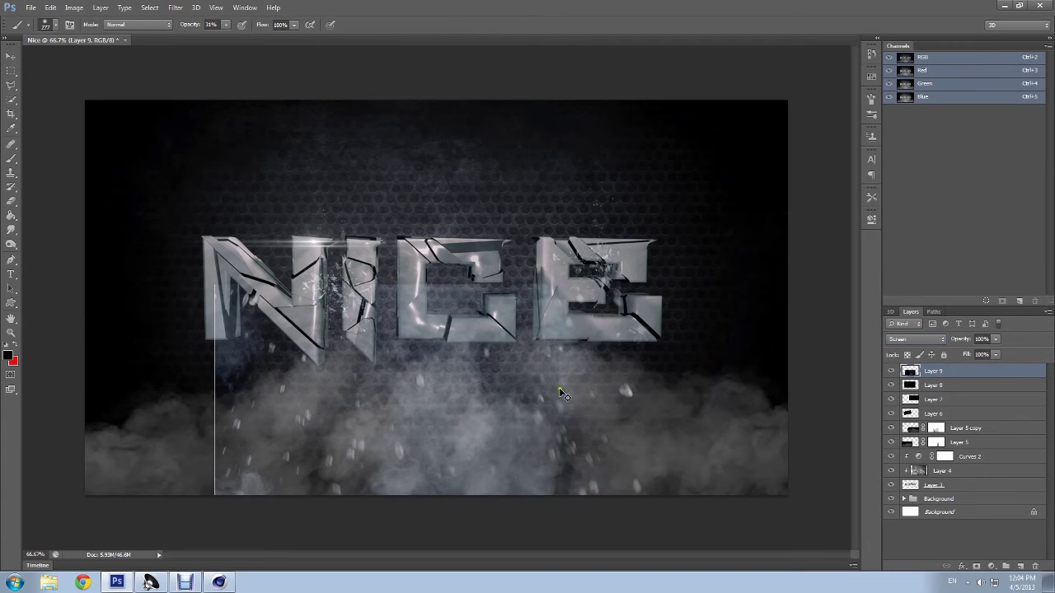
{"action": "key", "text": "ctrl+t"}
{"action": "mouse_move", "coordinate": [483, 388]}
{"action": "left_mouse_down"}
{"action": "mouse_move", "coordinate": [548, 395]}
{"action": "mouse_move", "coordinate": [521, 401]}
{"action": "left_mouse_up"}
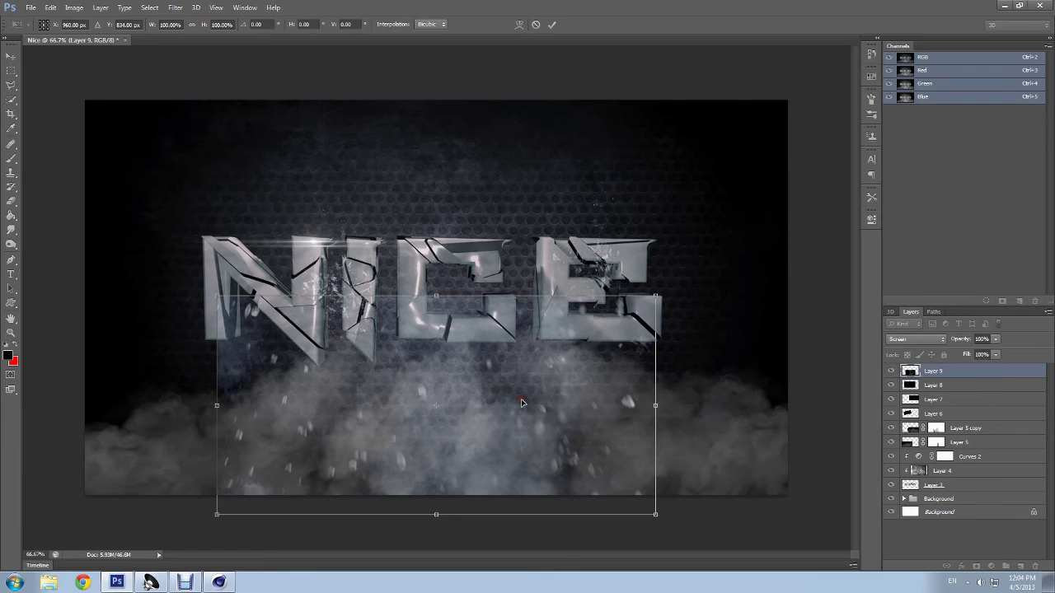
{"action": "key", "text": "Return"}
Step: Add a layer mask to Layer 9 and paint out the glare on the C at 50% brush opacity
{"action": "key", "text": "b"}
{"action": "left_click", "coordinate": [976, 568]}
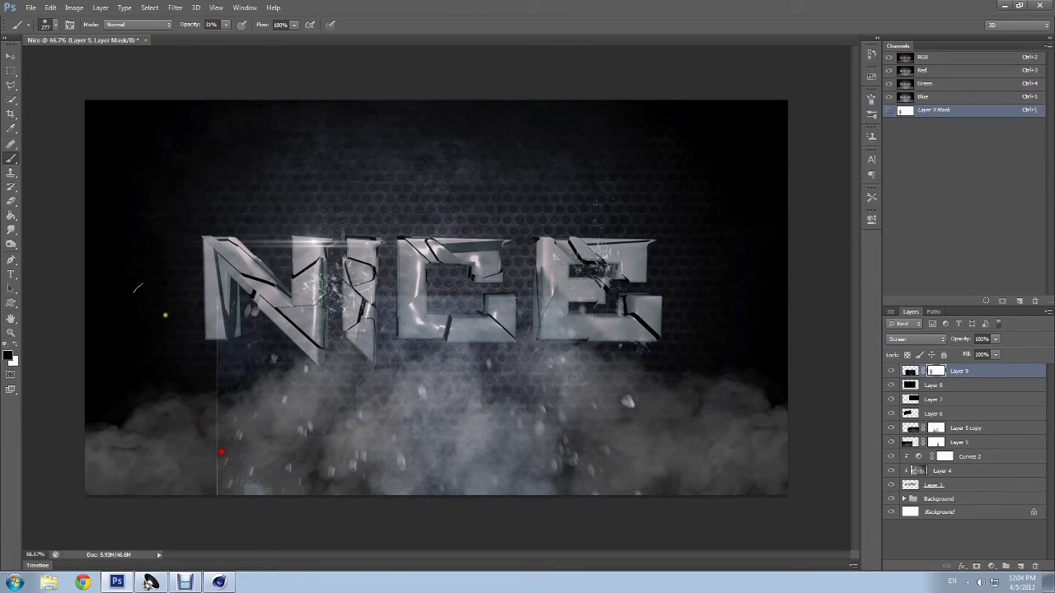
{"action": "left_click", "coordinate": [198, 475]}
{"action": "right_click", "coordinate": [248, 366]}
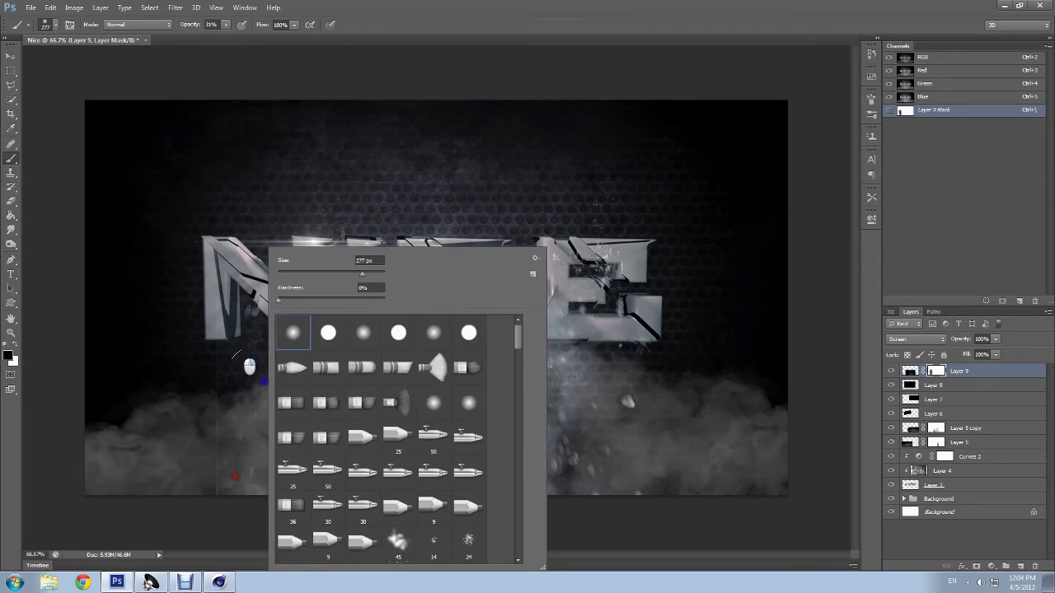
{"action": "left_click_drag", "start_coordinate": [226, 25], "coordinate": [245, 51]}
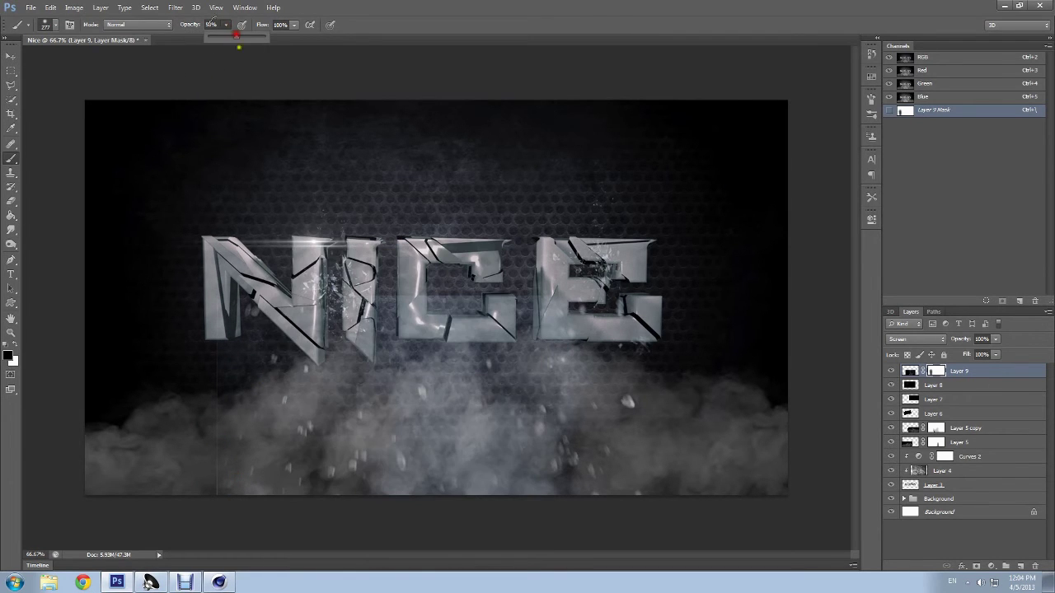
{"action": "left_click", "coordinate": [168, 279]}
{"action": "left_click", "coordinate": [432, 291]}
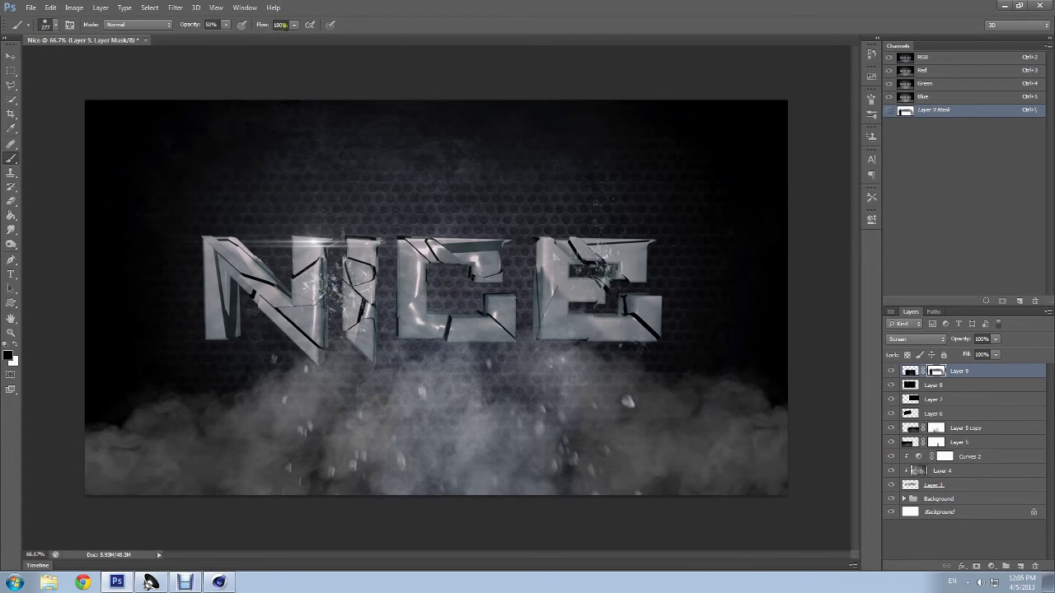
Step: Warp the smoke layer so its sides and bottom spread wider beneath the letters
{"action": "key", "text": "ctrl+t"}
{"action": "left_click", "coordinate": [520, 25]}
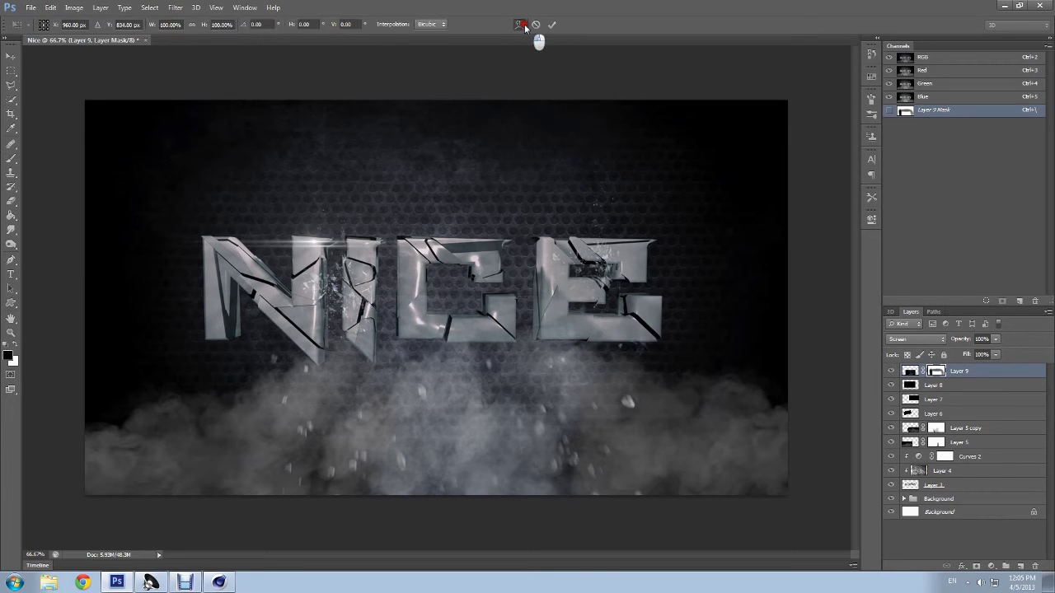
{"action": "left_click_drag", "start_coordinate": [286, 398], "coordinate": [193, 393]}
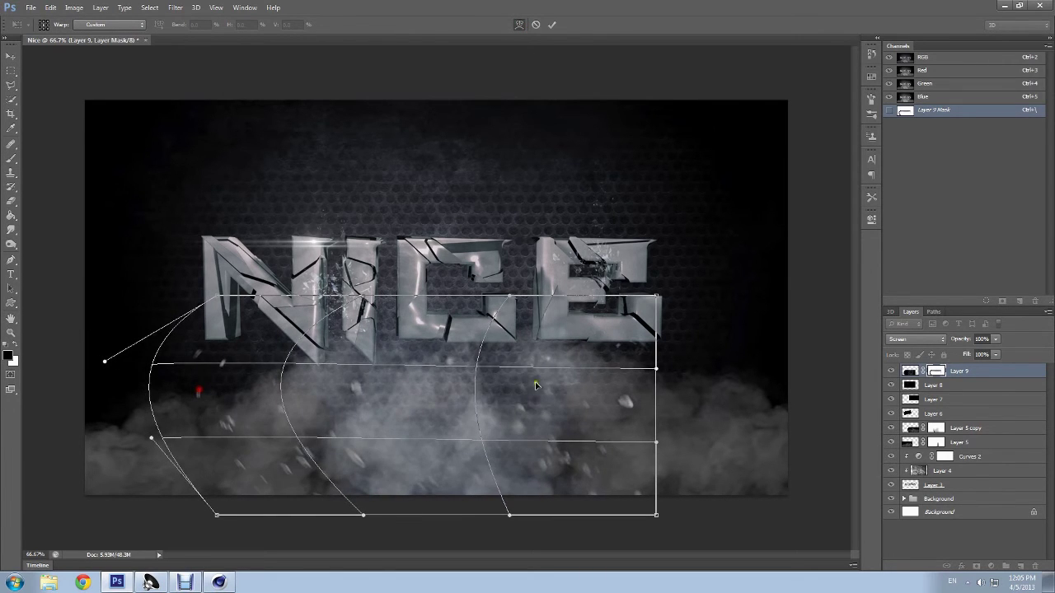
{"action": "left_click_drag", "start_coordinate": [577, 395], "coordinate": [689, 354]}
{"action": "mouse_move", "coordinate": [616, 435]}
{"action": "left_mouse_down"}
{"action": "mouse_move", "coordinate": [655, 523]}
{"action": "mouse_move", "coordinate": [734, 572]}
{"action": "left_mouse_up"}
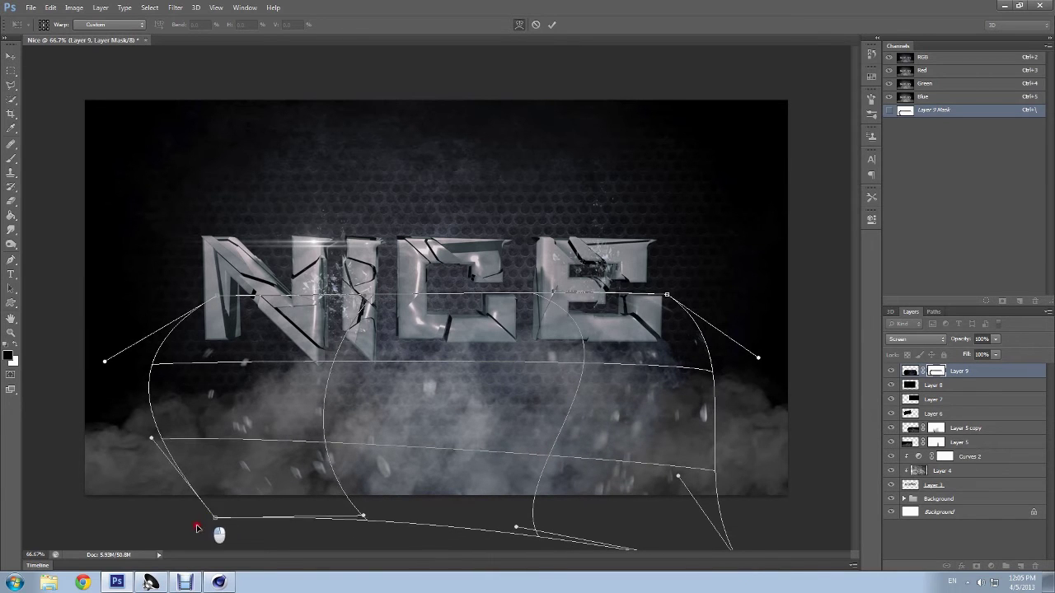
{"action": "left_click_drag", "start_coordinate": [219, 516], "coordinate": [49, 569]}
{"action": "left_click_drag", "start_coordinate": [173, 340], "coordinate": [176, 346]}
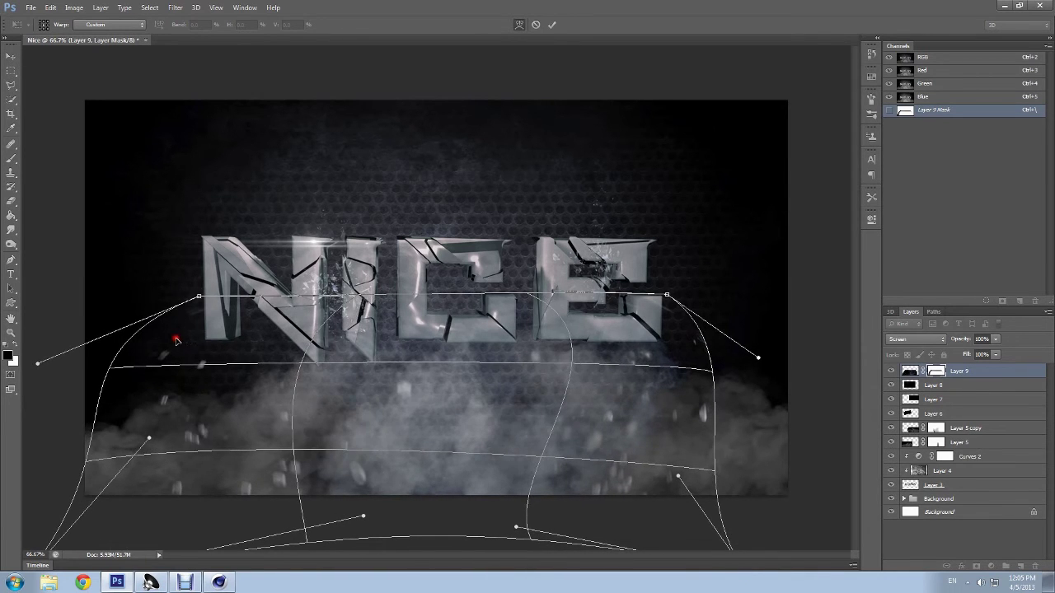
{"action": "left_click_drag", "start_coordinate": [690, 344], "coordinate": [678, 485]}
{"action": "key", "text": "b"}
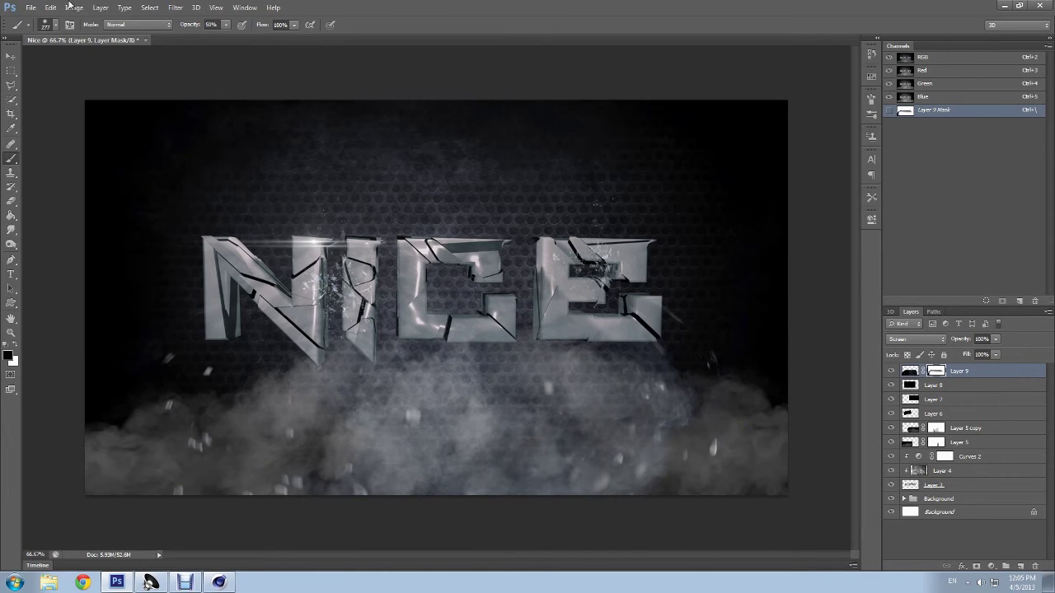
Step: Browse the ScreenShots folder in the Open dialog to find the sparks8 image
{"action": "left_click", "coordinate": [30, 9]}
{"action": "left_click", "coordinate": [46, 28]}
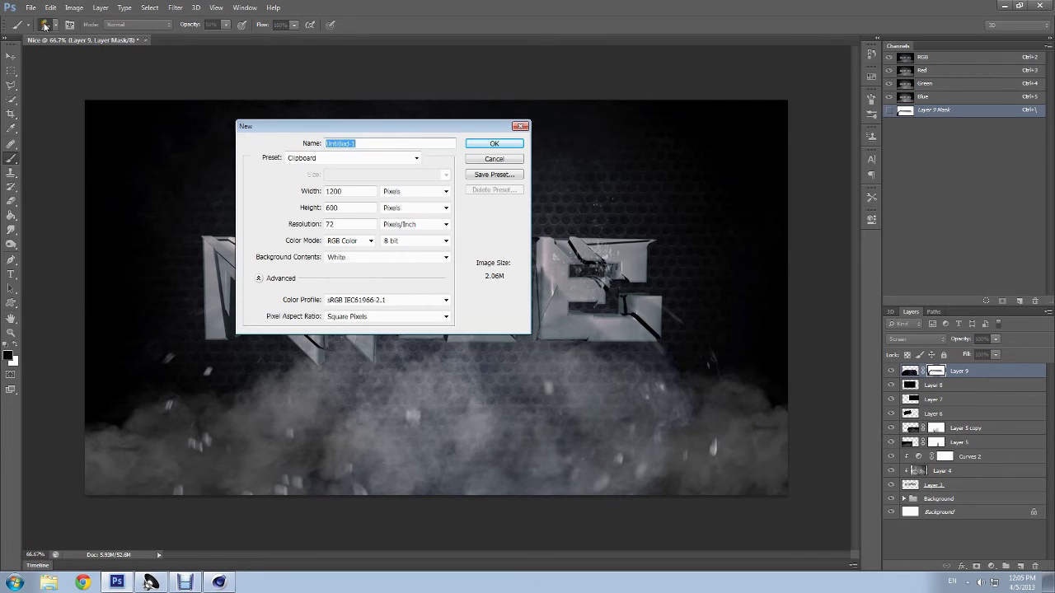
{"action": "left_click", "coordinate": [488, 159]}
{"action": "left_click", "coordinate": [31, 8]}
{"action": "left_click", "coordinate": [41, 29]}
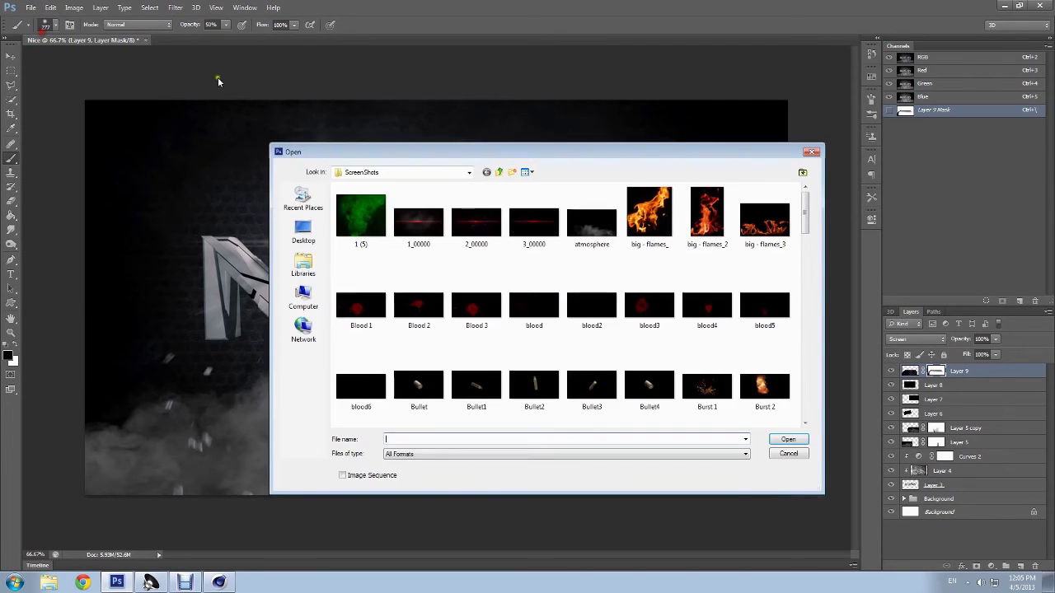
{"action": "left_click", "coordinate": [392, 241]}
{"action": "scroll", "coordinate": [413, 255], "scroll_direction": "down", "scroll_amount": 3}
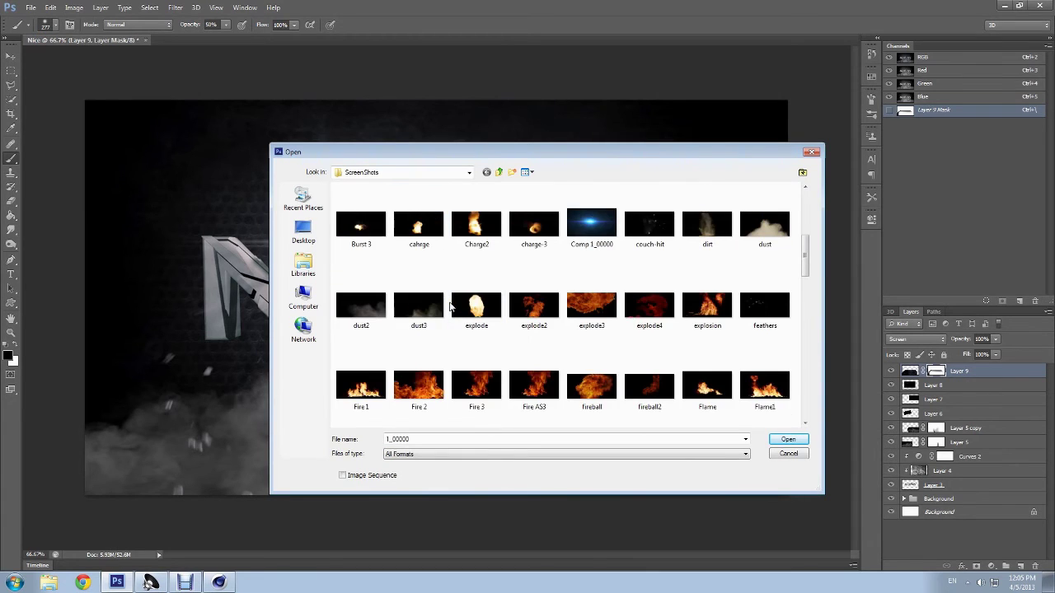
{"action": "scroll", "coordinate": [415, 260], "scroll_direction": "down", "scroll_amount": 10}
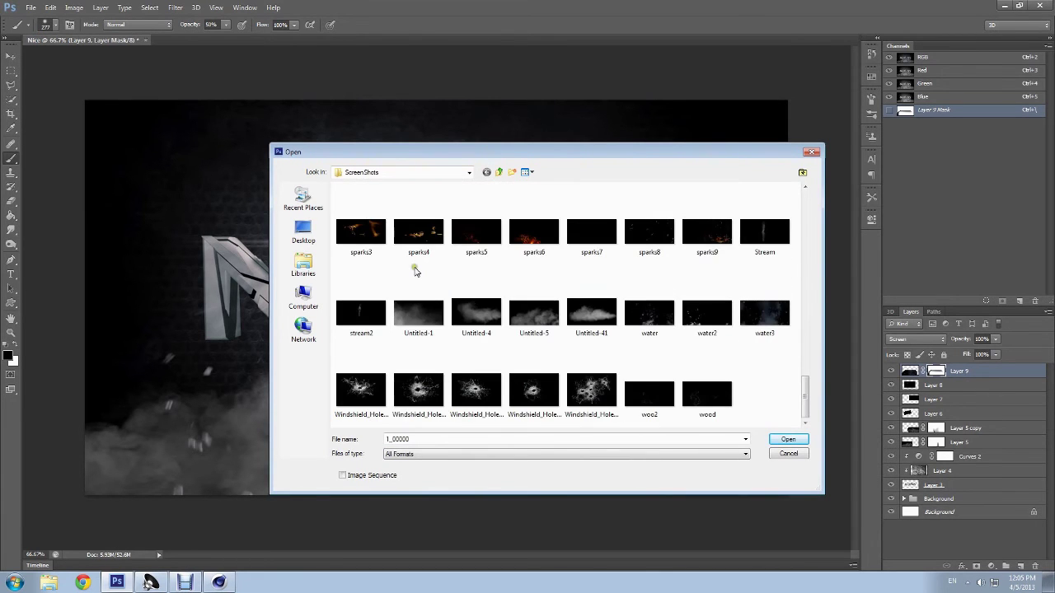
{"action": "scroll", "coordinate": [533, 329], "scroll_direction": "up", "scroll_amount": 2}
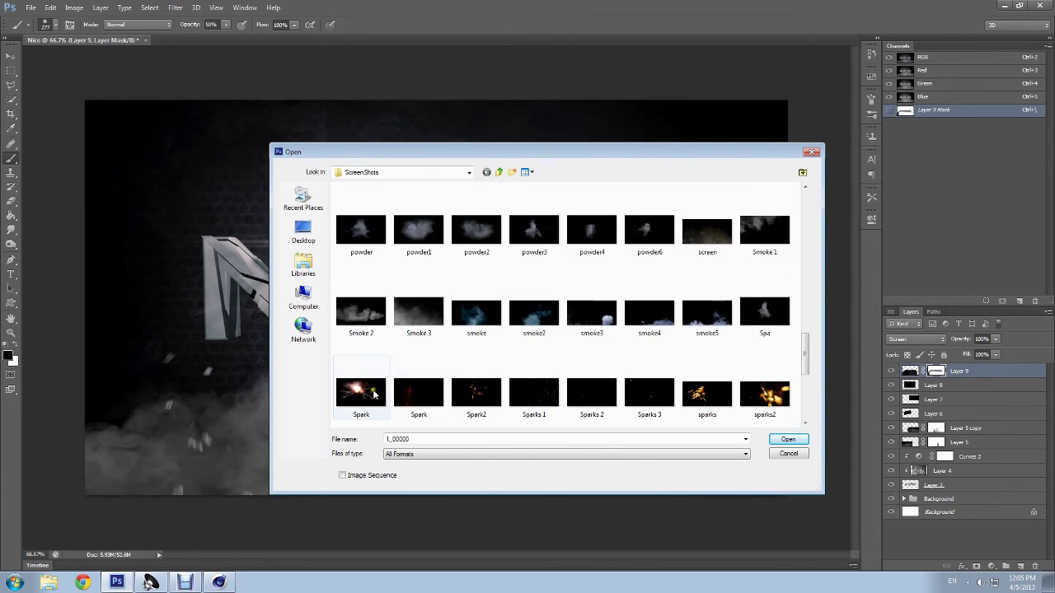
{"action": "scroll", "coordinate": [645, 343], "scroll_direction": "down", "scroll_amount": 2}
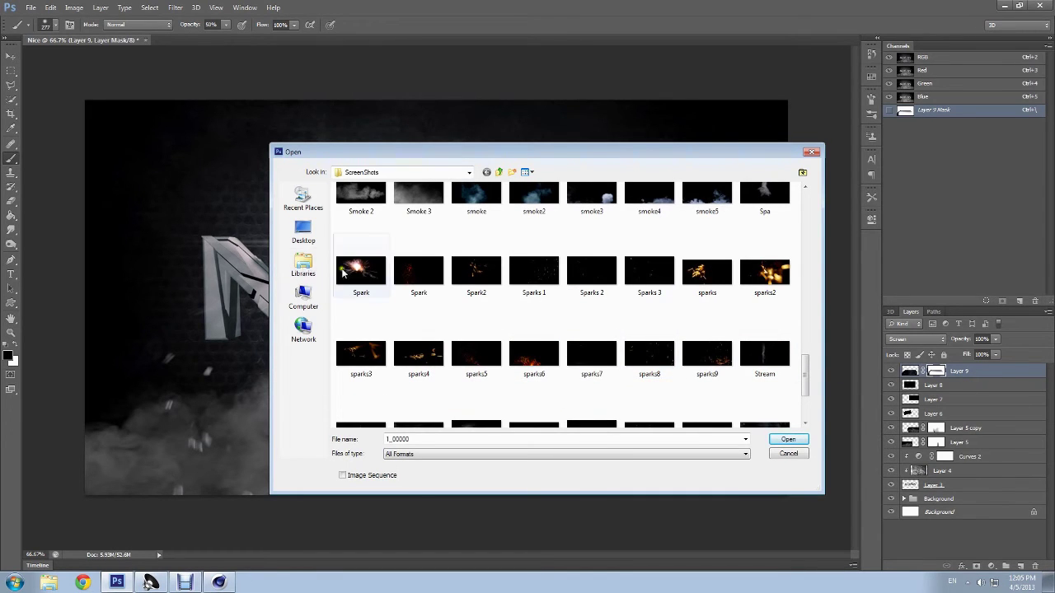
{"action": "scroll", "coordinate": [651, 314], "scroll_direction": "up", "scroll_amount": 1}
{"action": "scroll", "coordinate": [569, 334], "scroll_direction": "down", "scroll_amount": 1}
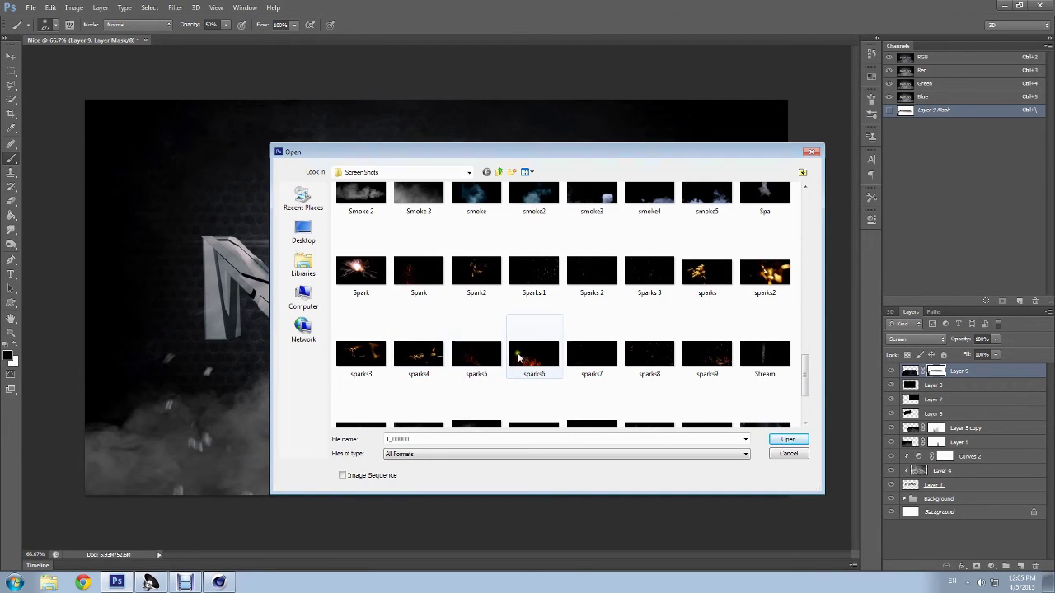
Step: Paste the sparks8 image into the NICE composition and move it toward the upper right
{"action": "double_click", "coordinate": [649, 354]}
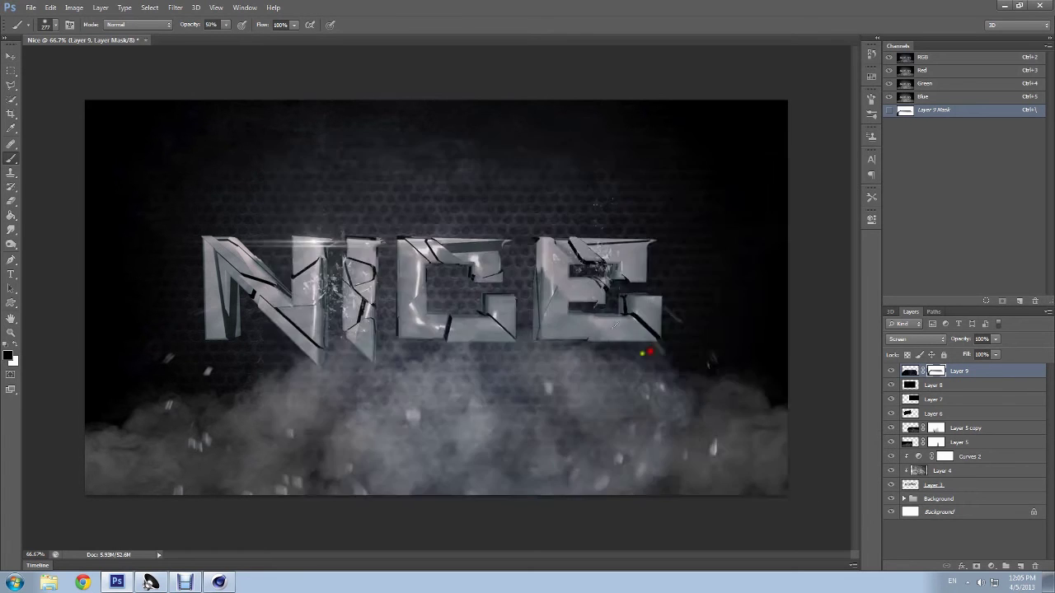
{"action": "key", "text": "ctrl+c"}
{"action": "key", "text": "ctrl+w"}
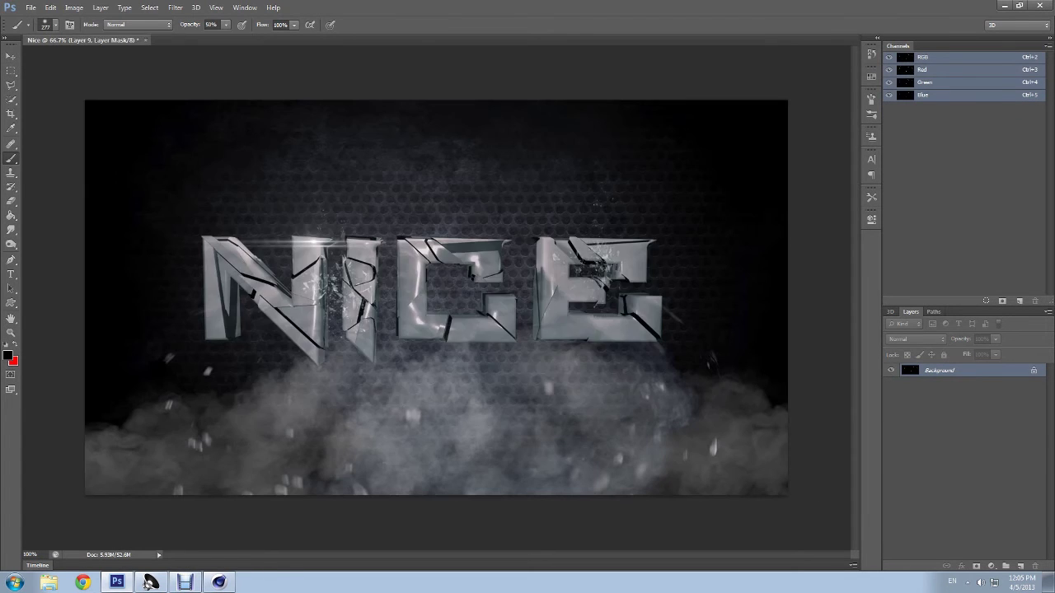
{"action": "key", "text": "ctrl+v"}
{"action": "key", "text": "ctrl+t"}
{"action": "mouse_move", "coordinate": [520, 264]}
{"action": "left_mouse_down"}
{"action": "mouse_move", "coordinate": [610, 179]}
{"action": "mouse_move", "coordinate": [639, 182]}
{"action": "left_mouse_up"}
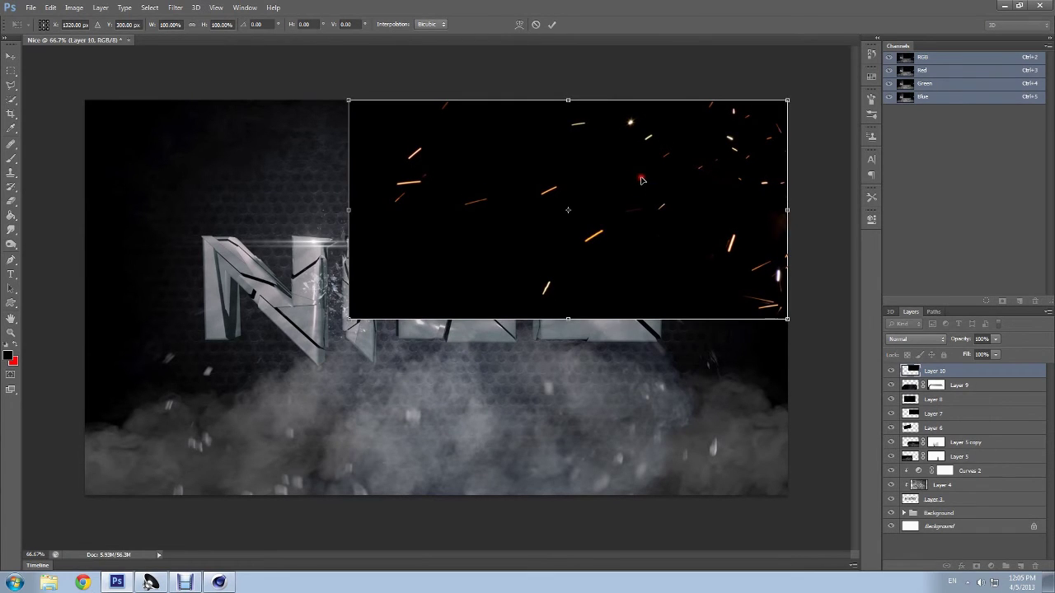
{"action": "key", "text": "Return"}
Step: Blend the sparks layer in Screen mode and duplicate it
{"action": "key", "text": "b"}
{"action": "left_click", "coordinate": [915, 338]}
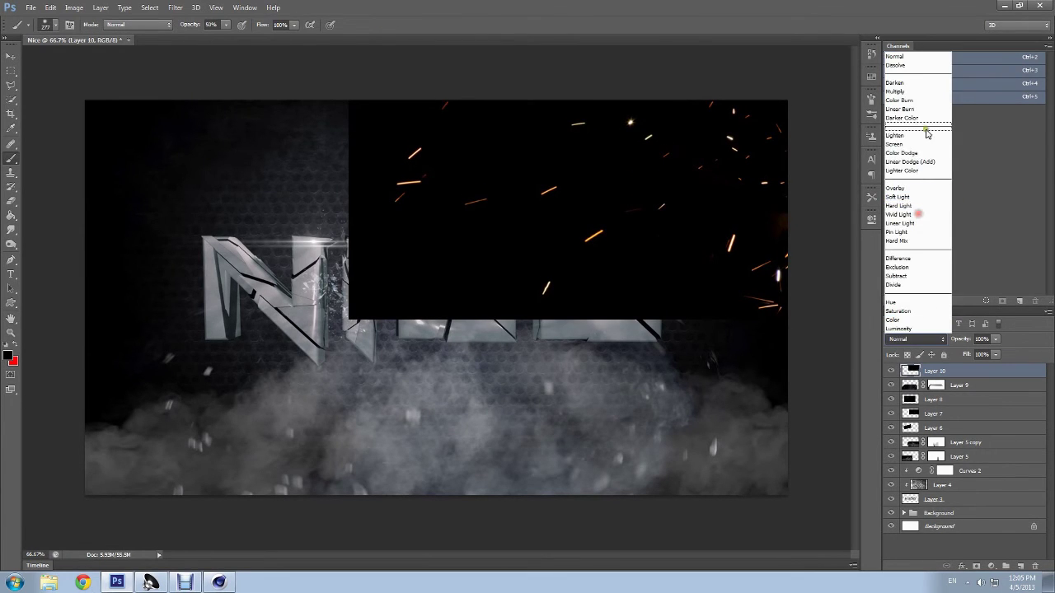
{"action": "left_click", "coordinate": [916, 147]}
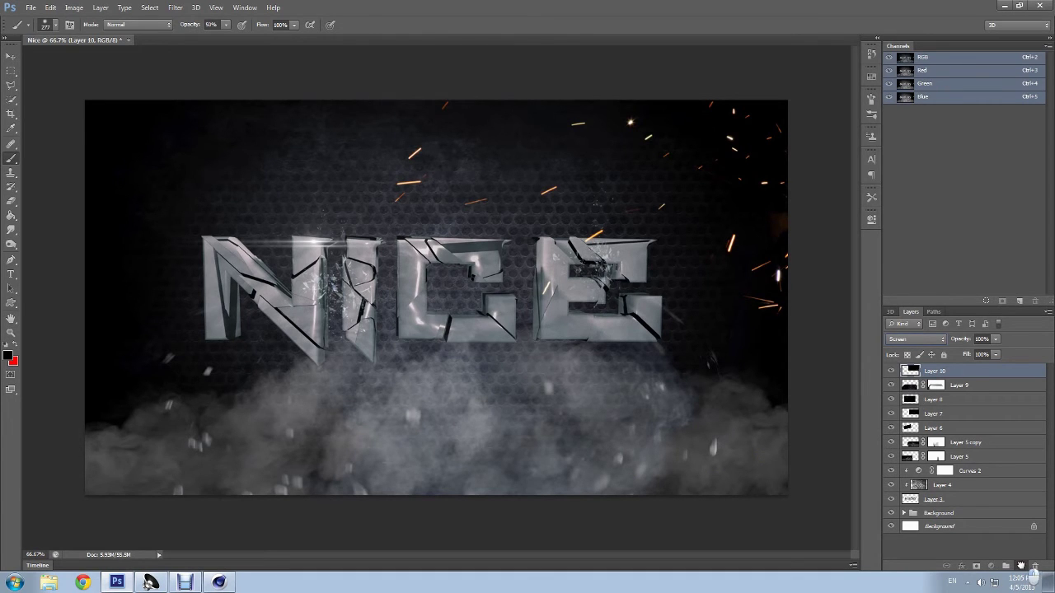
{"action": "left_click_drag", "start_coordinate": [925, 375], "coordinate": [1020, 567]}
Step: Move the sparks copy to the upper left and flip it horizontally
{"action": "key", "text": "ctrl+t"}
{"action": "mouse_move", "coordinate": [689, 246]}
{"action": "left_mouse_down"}
{"action": "mouse_move", "coordinate": [477, 275]}
{"action": "mouse_move", "coordinate": [410, 206]}
{"action": "left_mouse_up"}
{"action": "right_click", "coordinate": [514, 260]}
{"action": "left_click", "coordinate": [553, 429]}
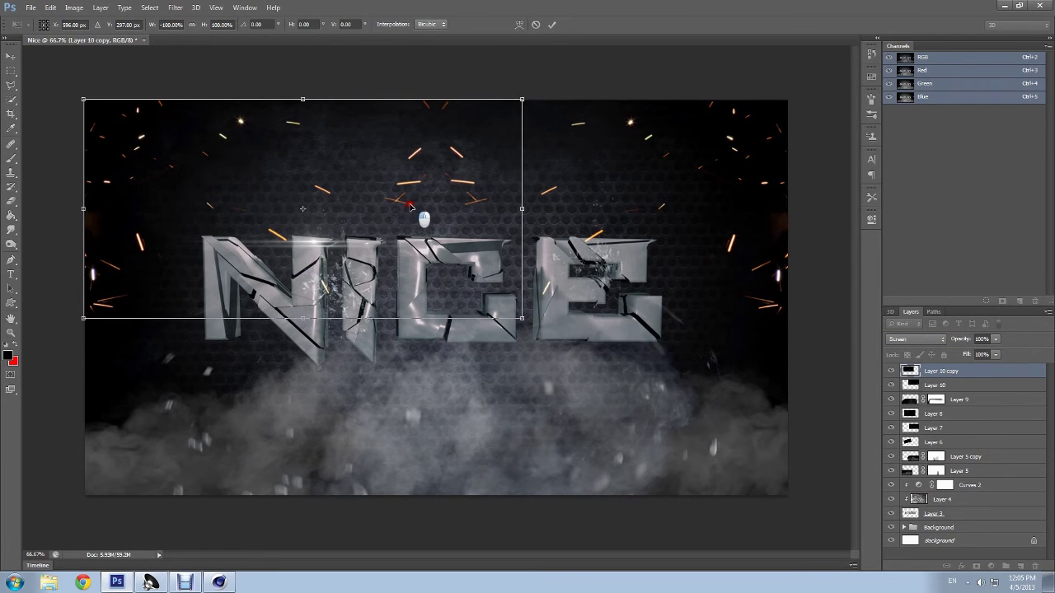
{"action": "key", "text": "Return"}
{"action": "key", "text": "b"}
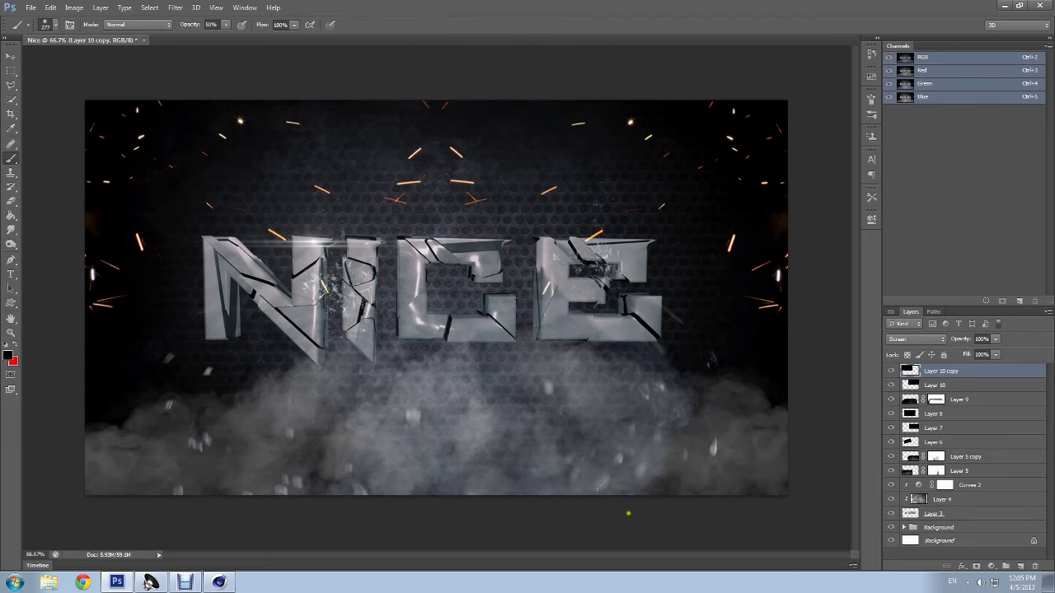
Step: Warp the sparks copy, bending it right and pulling its lower-left down
{"action": "key", "text": "ctrl+t"}
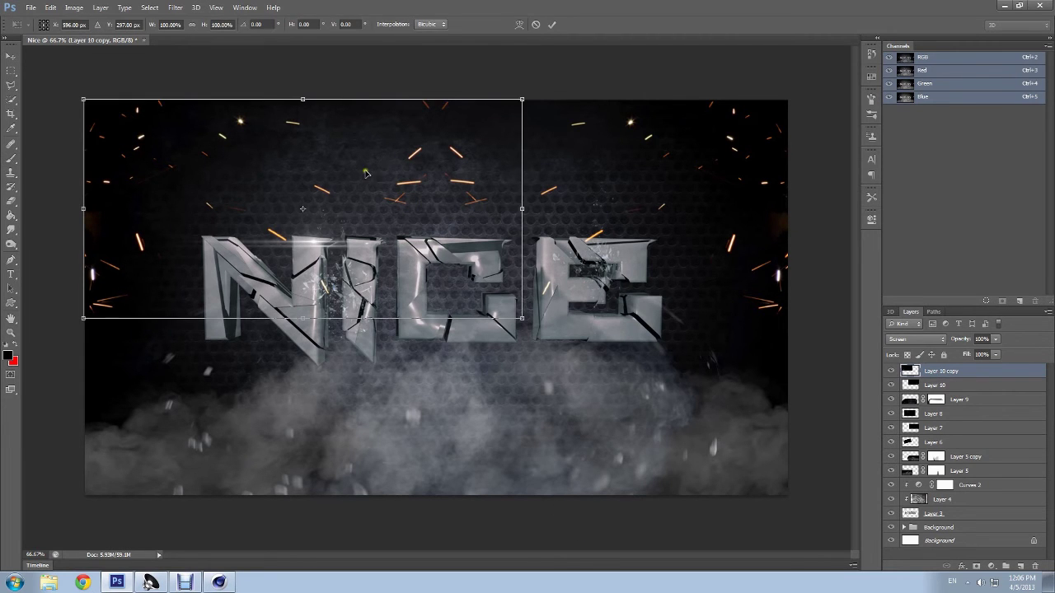
{"action": "left_click", "coordinate": [520, 25]}
{"action": "left_click_drag", "start_coordinate": [522, 245], "coordinate": [684, 266]}
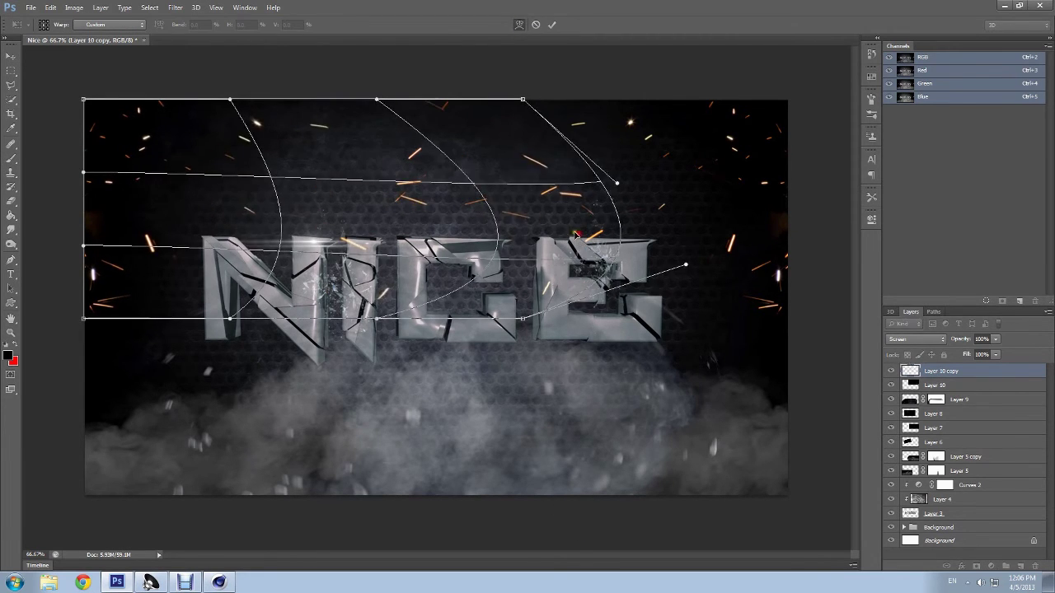
{"action": "left_click_drag", "start_coordinate": [270, 294], "coordinate": [268, 350]}
{"action": "left_click_drag", "start_coordinate": [296, 143], "coordinate": [290, 135]}
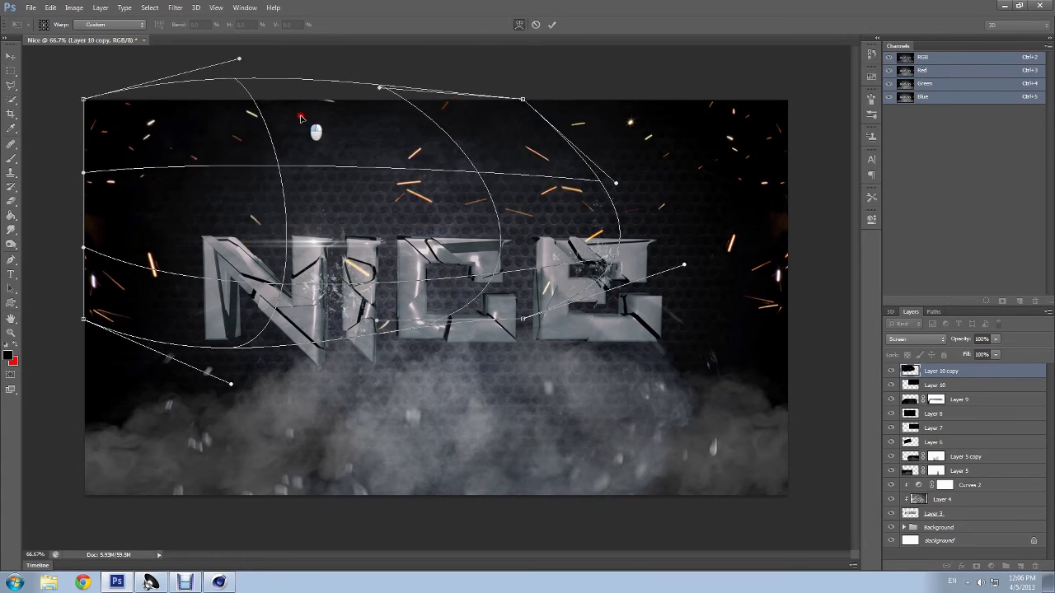
{"action": "key", "text": "Return"}
{"action": "key", "text": "b"}
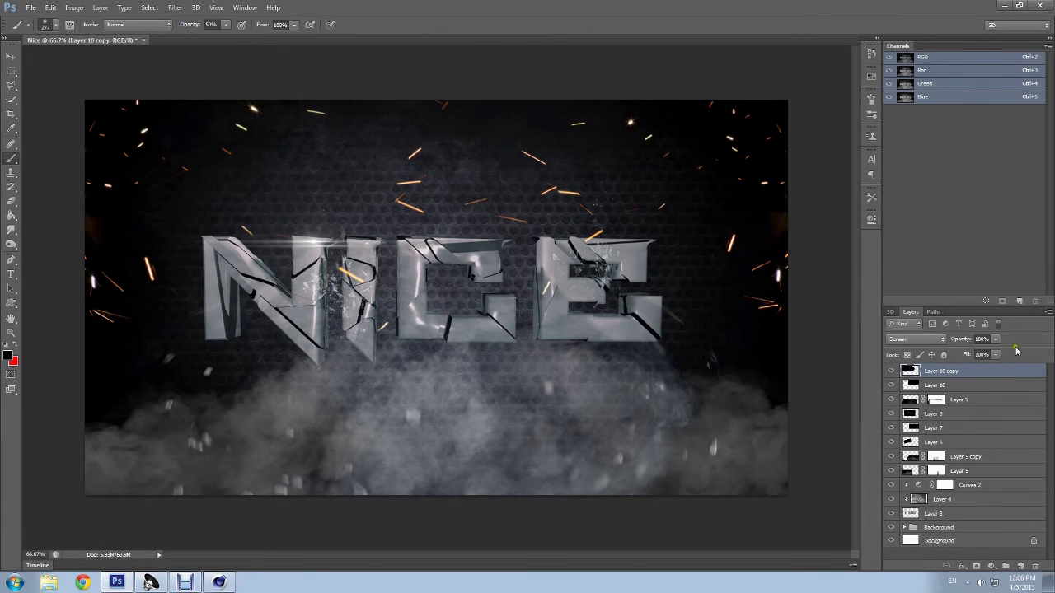
Step: Warp the original Layer 10 sparks to curve around the NICE text
{"action": "left_click", "coordinate": [964, 385]}
{"action": "key", "text": "ctrl+t"}
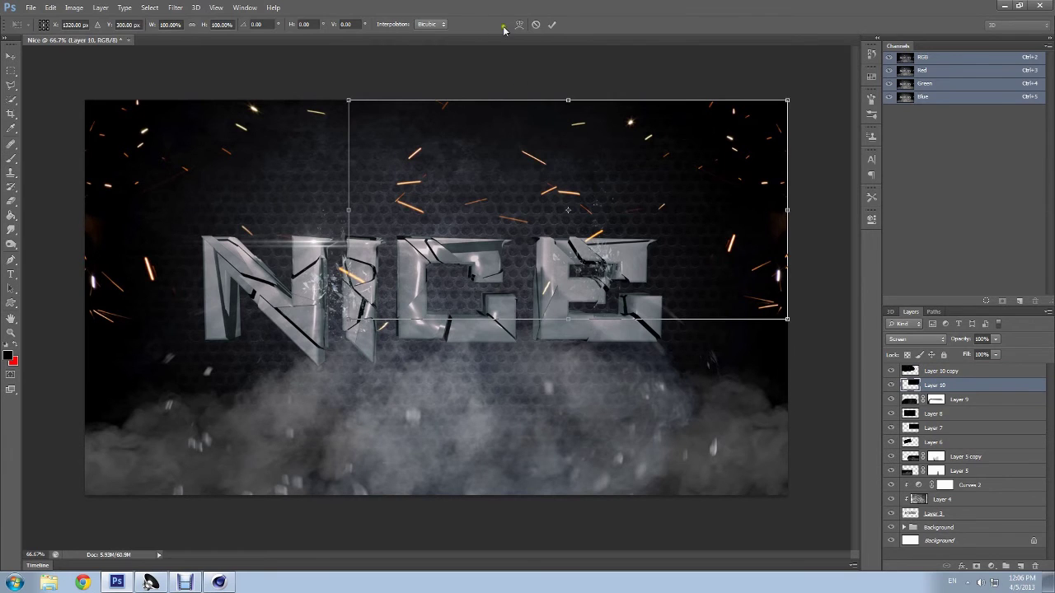
{"action": "left_click", "coordinate": [520, 25]}
{"action": "left_click_drag", "start_coordinate": [655, 249], "coordinate": [618, 290]}
{"action": "left_click_drag", "start_coordinate": [626, 237], "coordinate": [637, 290]}
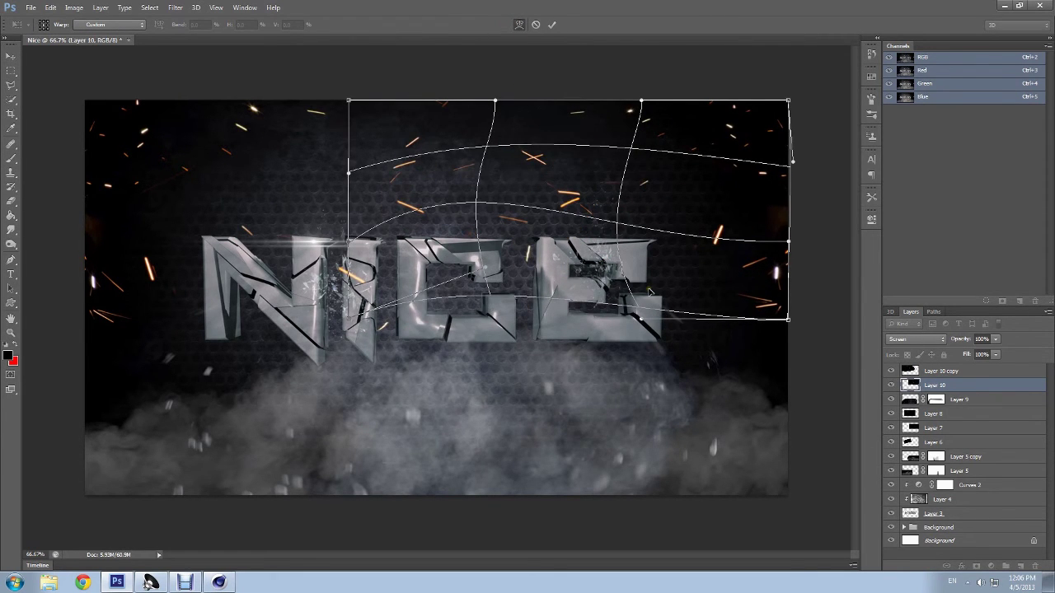
{"action": "key", "text": "Return"}
{"action": "key", "text": "b"}
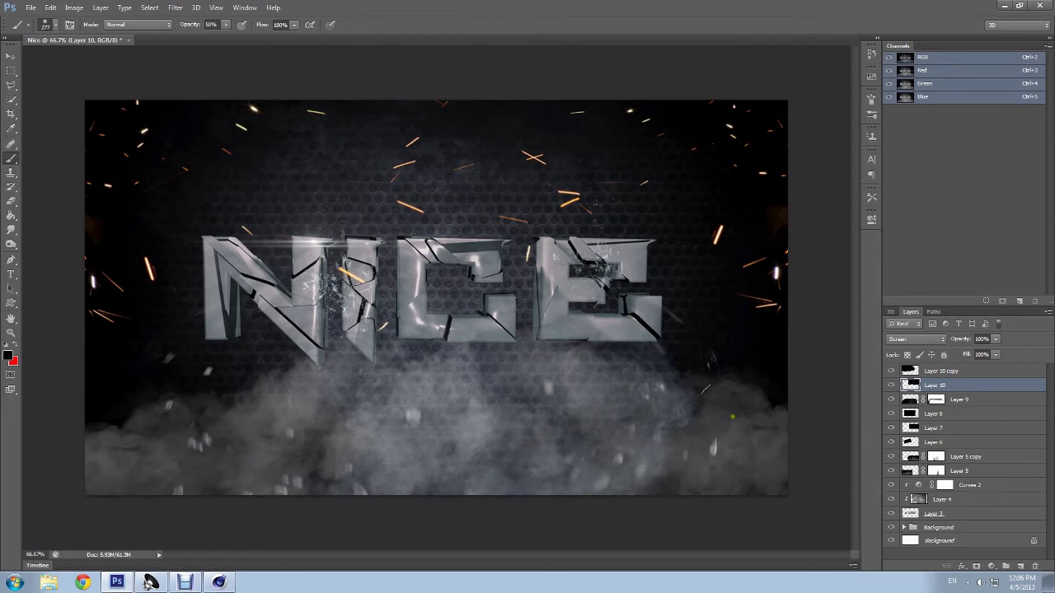
Step: Shift the Layer 10 sparks about 25 px to the right
{"action": "key", "text": "ctrl+t"}
{"action": "left_click_drag", "start_coordinate": [748, 297], "coordinate": [767, 297]}
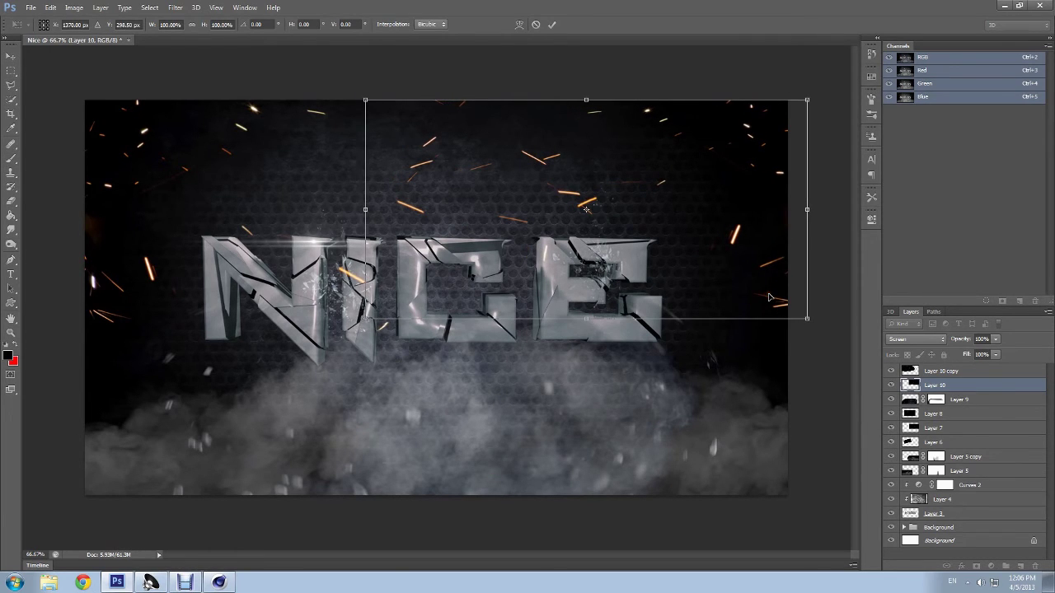
{"action": "key", "text": "Return"}
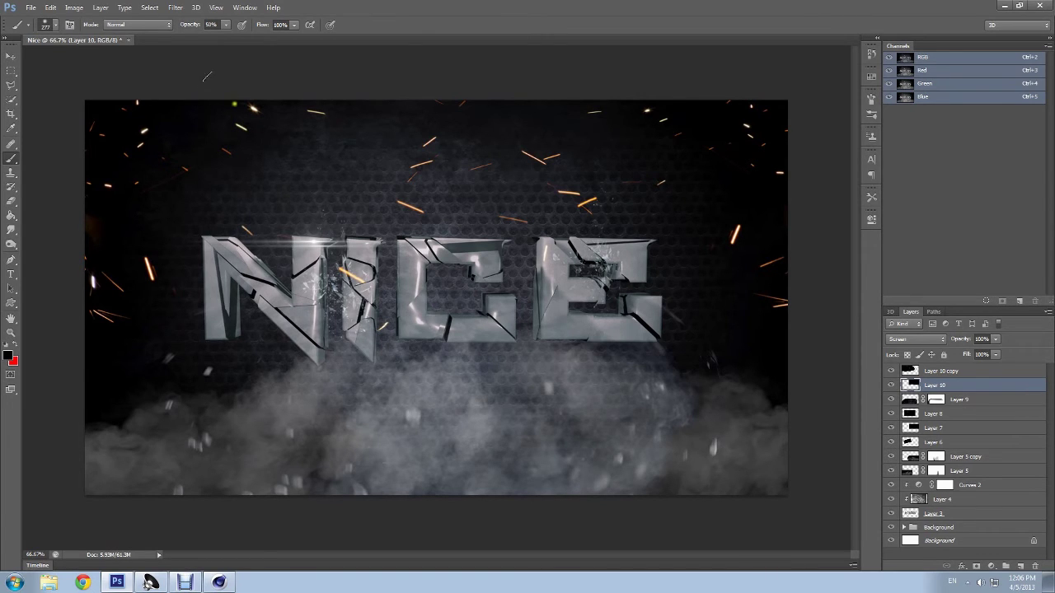
Step: Set Layer 10's Hue/Saturation to Saturation -100 and Lightness -7
{"action": "key", "text": "ctrl+u"}
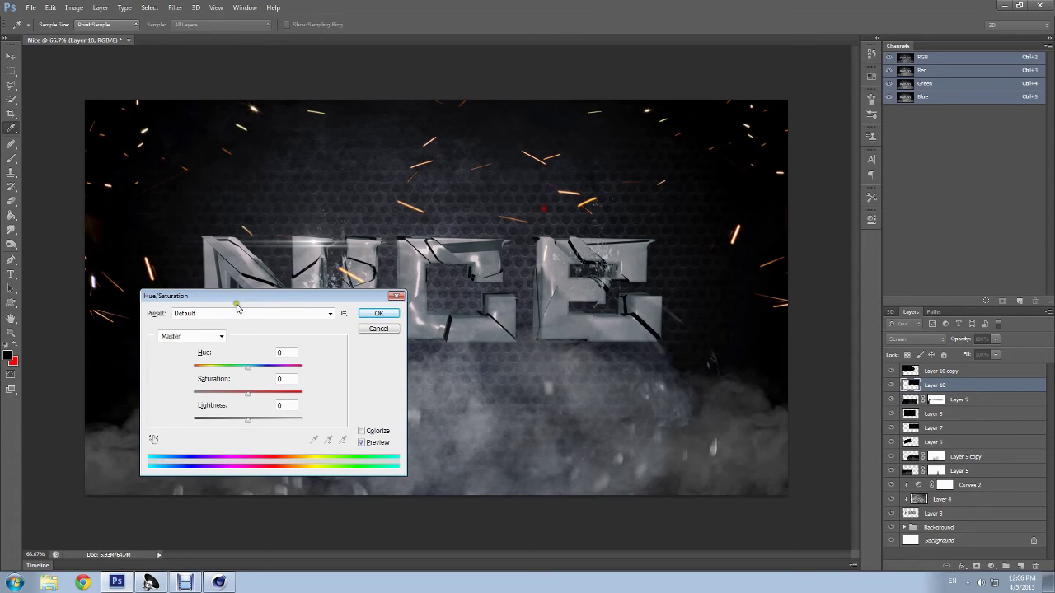
{"action": "left_click_drag", "start_coordinate": [252, 296], "coordinate": [481, 175]}
{"action": "mouse_move", "coordinate": [476, 301]}
{"action": "left_mouse_down"}
{"action": "mouse_move", "coordinate": [399, 302]}
{"action": "mouse_move", "coordinate": [474, 301]}
{"action": "mouse_move", "coordinate": [422, 273]}
{"action": "left_mouse_up"}
{"action": "left_click_drag", "start_coordinate": [528, 176], "coordinate": [356, 240]}
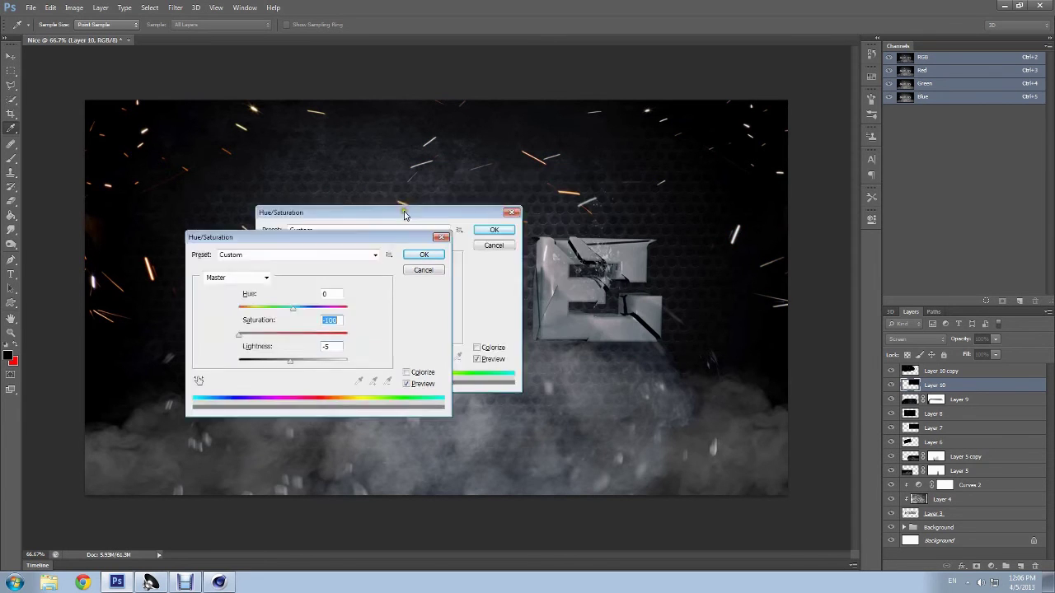
{"action": "left_click_drag", "start_coordinate": [304, 371], "coordinate": [301, 372]}
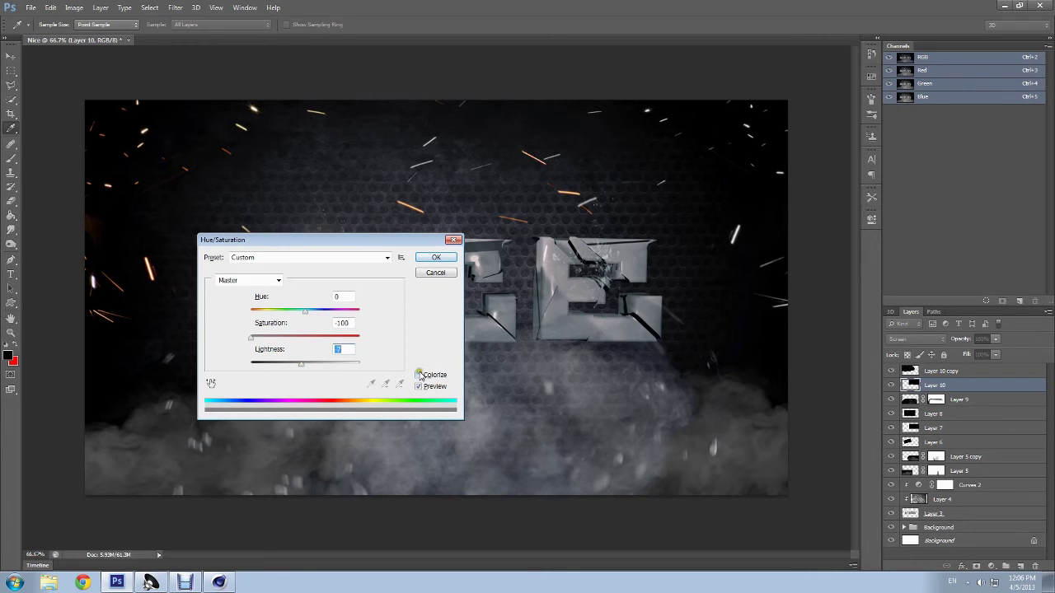
{"action": "left_click", "coordinate": [434, 260]}
{"action": "key", "text": "b"}
Step: Desaturate Layer 10 copy with Hue/Saturation at Saturation -100
{"action": "left_click", "coordinate": [923, 370]}
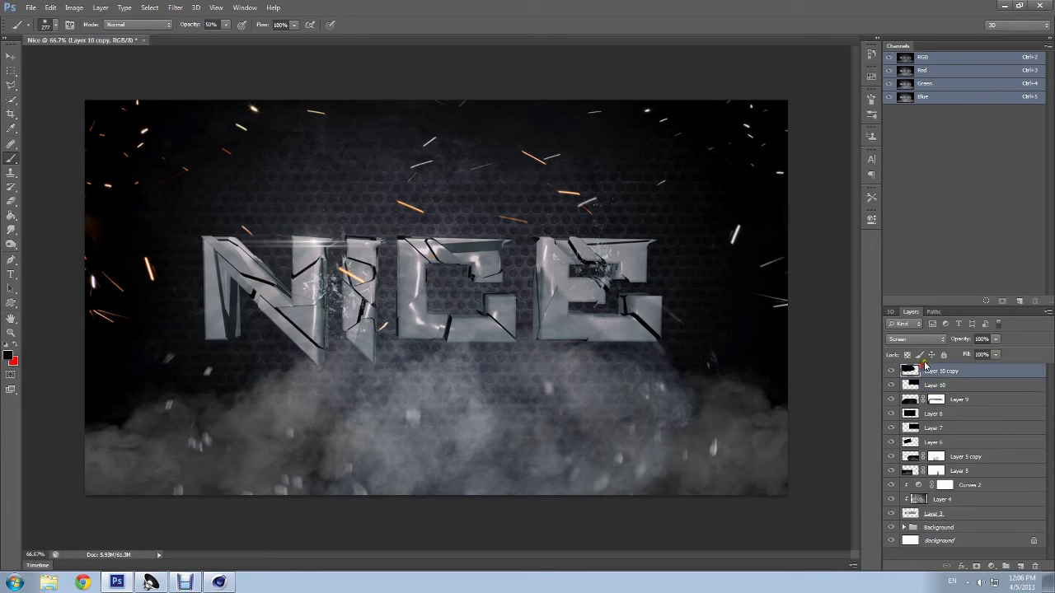
{"action": "key", "text": "ctrl+u"}
{"action": "left_click_drag", "start_coordinate": [303, 337], "coordinate": [114, 338]}
{"action": "left_click_drag", "start_coordinate": [284, 241], "coordinate": [302, 295]}
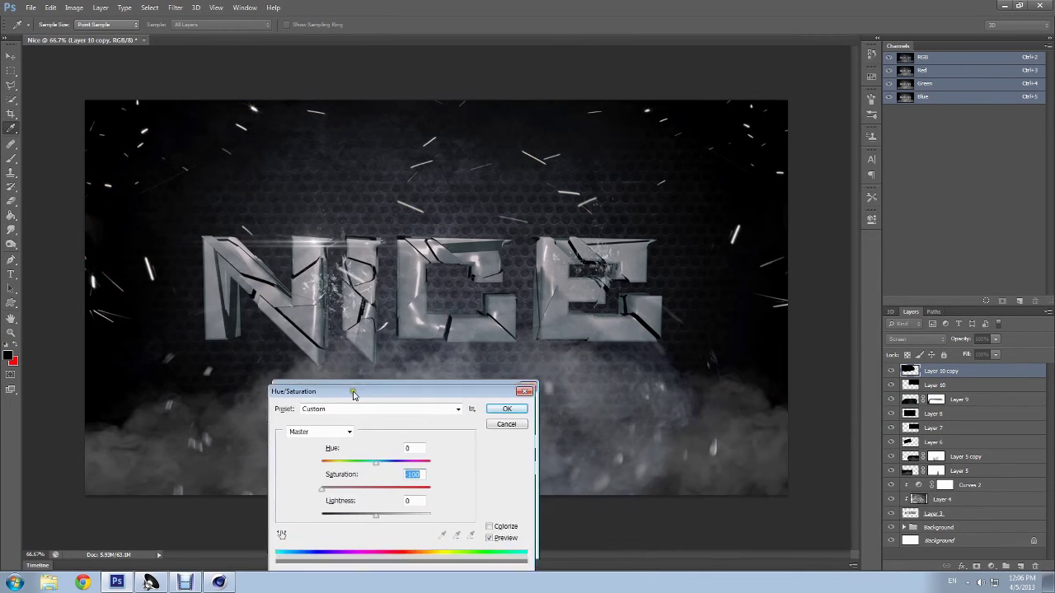
{"action": "left_click", "coordinate": [456, 312]}
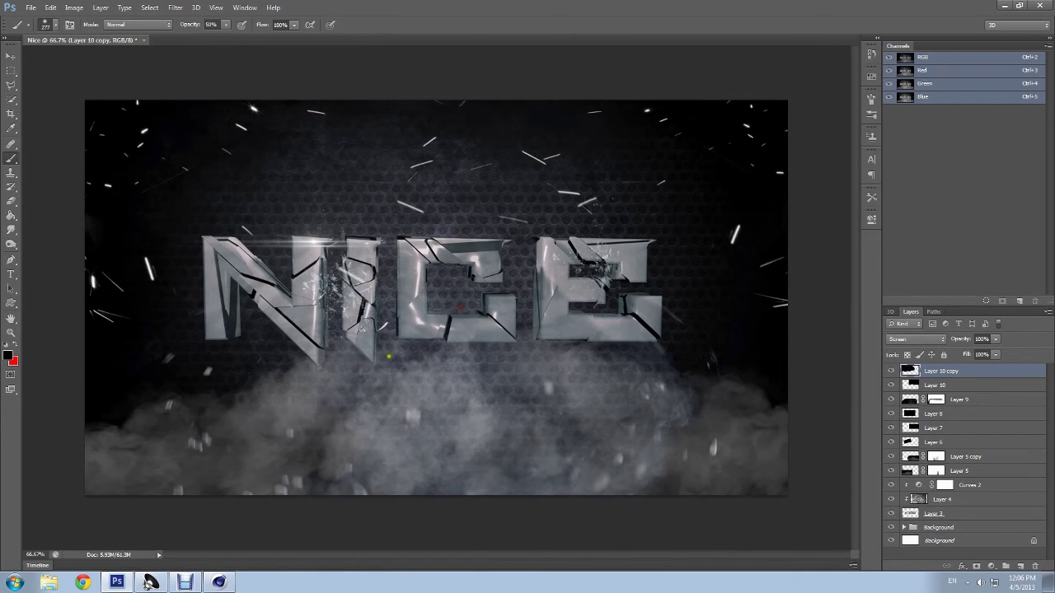
{"action": "left_click", "coordinate": [999, 427]}
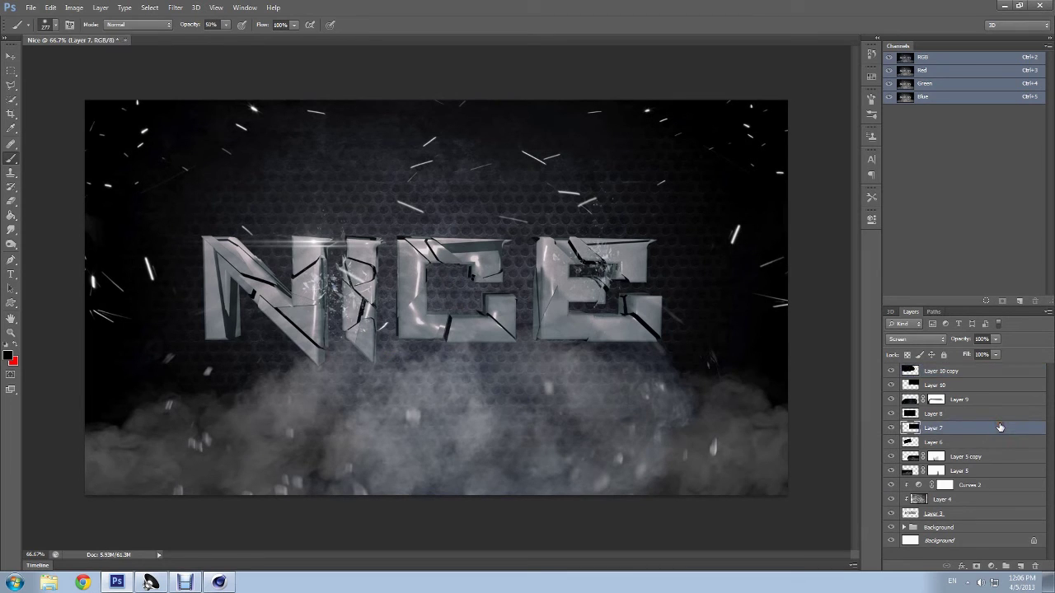
Step: Select the text layer Layer 3 and duplicate it as Layer 3 copy
{"action": "left_click", "coordinate": [949, 501]}
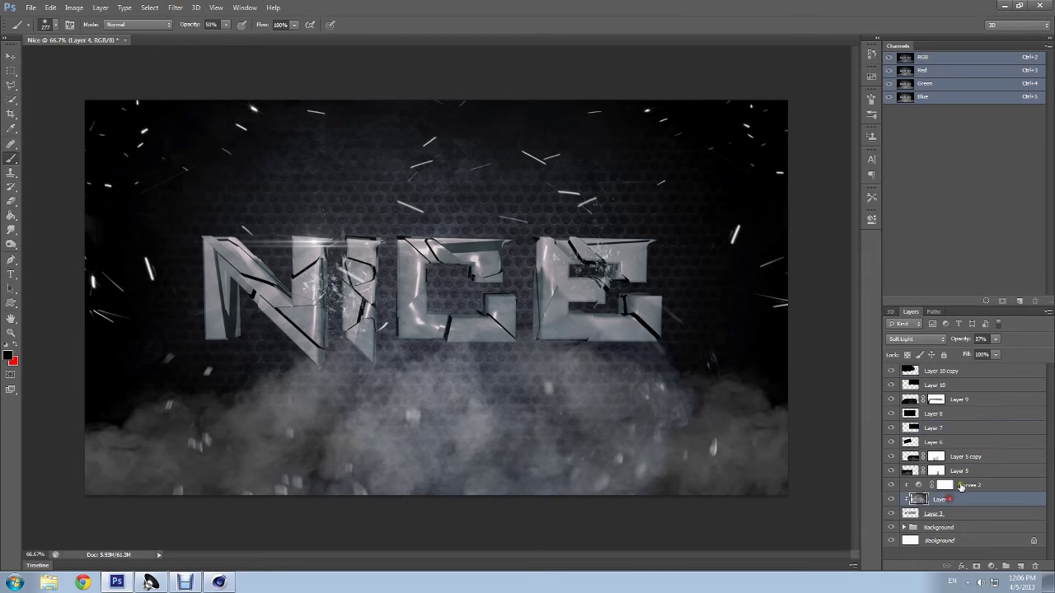
{"action": "left_click", "coordinate": [1022, 488]}
{"action": "left_click", "coordinate": [961, 513]}
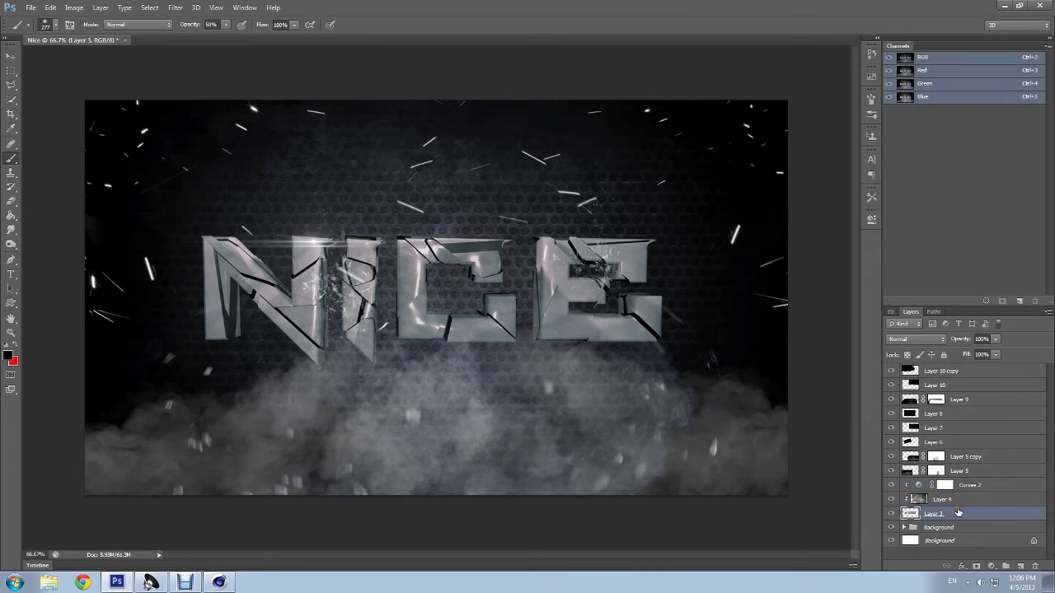
{"action": "left_click_drag", "start_coordinate": [1018, 564], "coordinate": [1019, 566]}
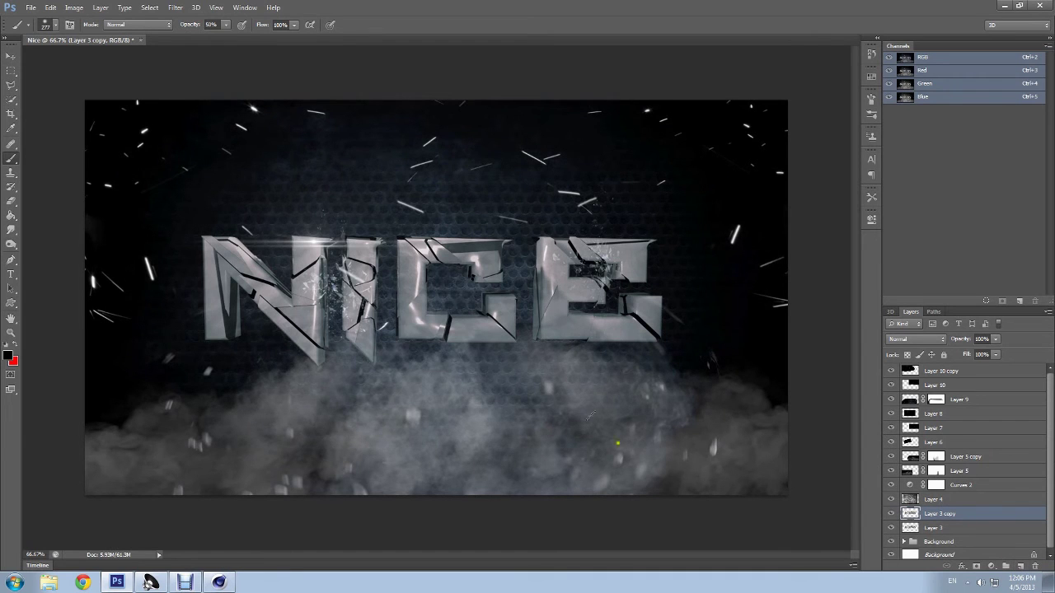
Step: Apply the Accented Edges filter from the Filter Gallery to Layer 3 copy
{"action": "left_click", "coordinate": [177, 10]}
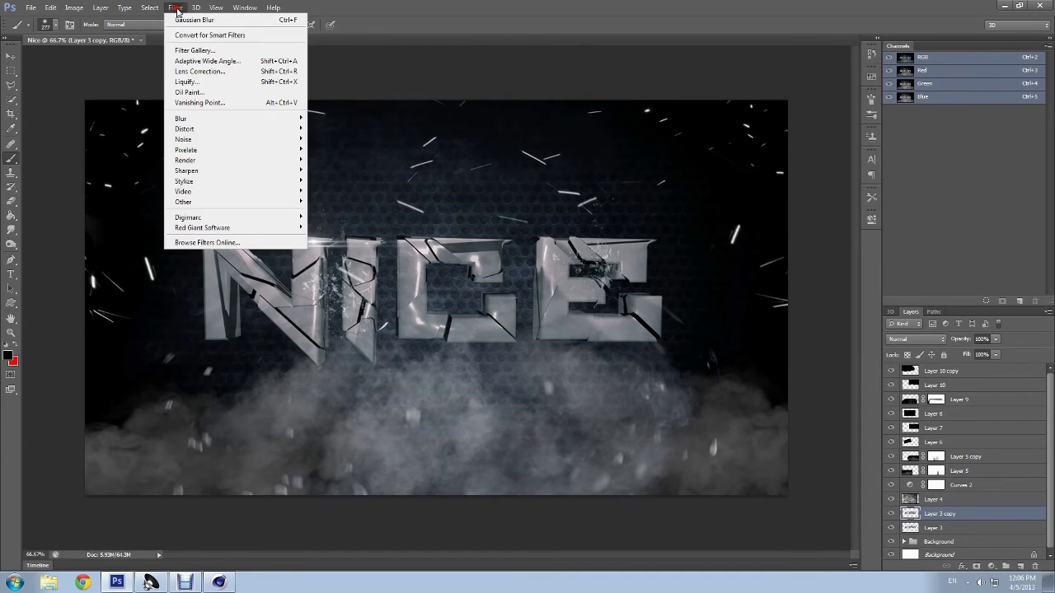
{"action": "left_click", "coordinate": [195, 50]}
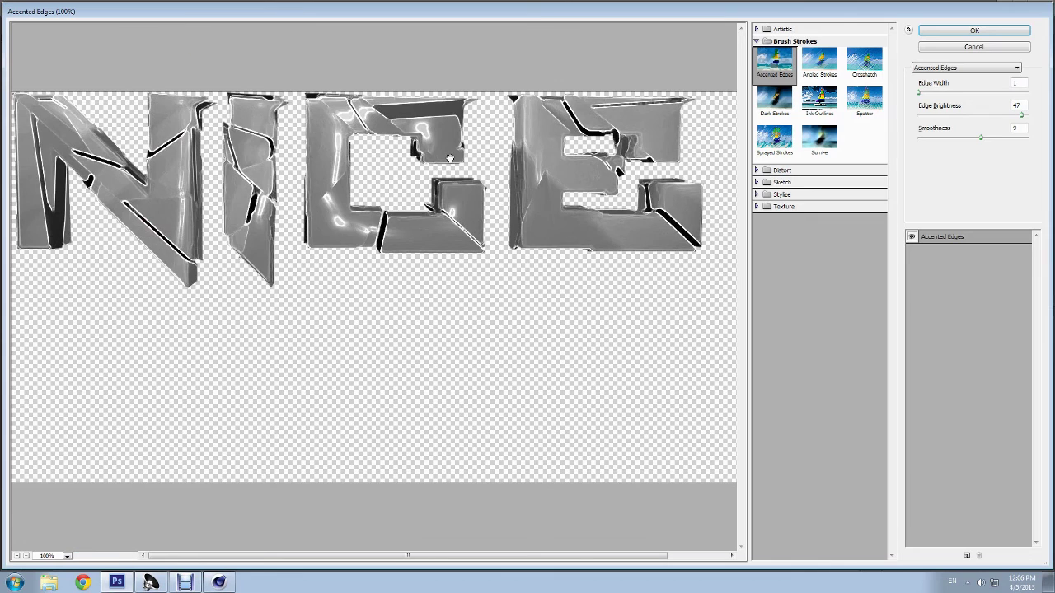
{"action": "left_click", "coordinate": [406, 233]}
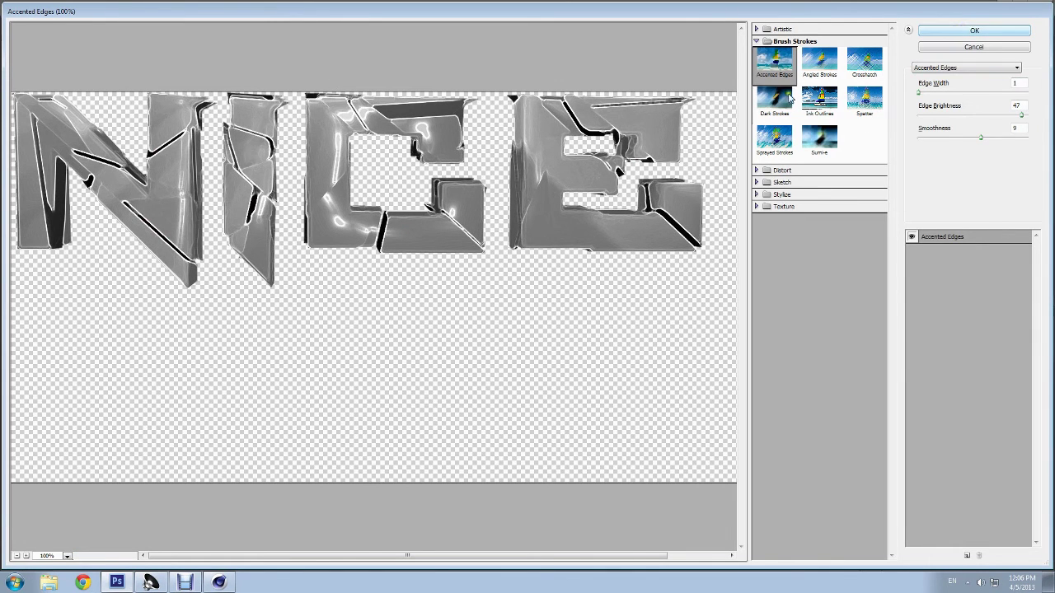
{"action": "left_click", "coordinate": [774, 139]}
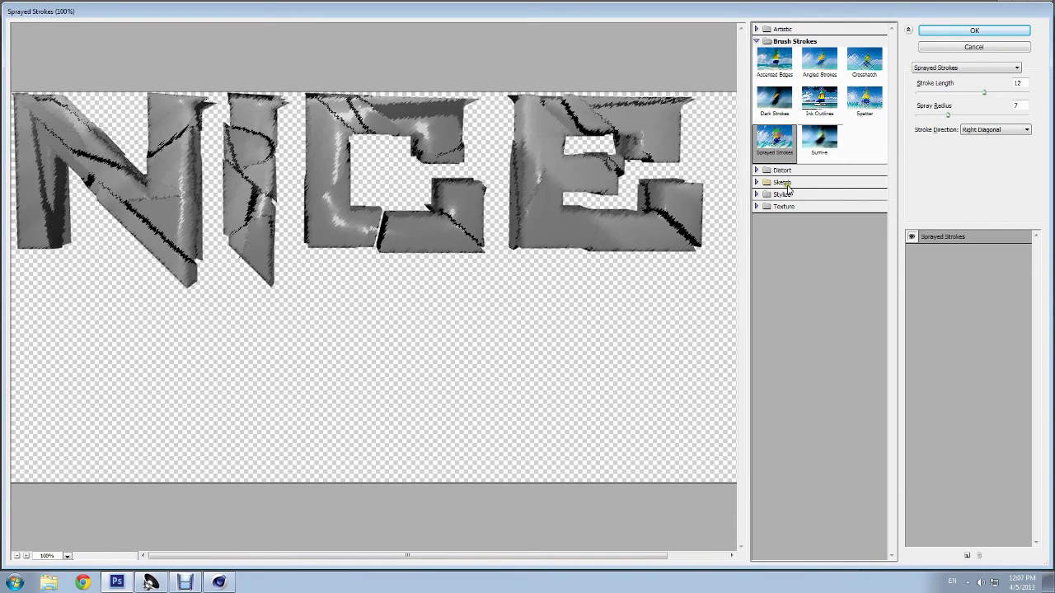
{"action": "left_click", "coordinate": [776, 61]}
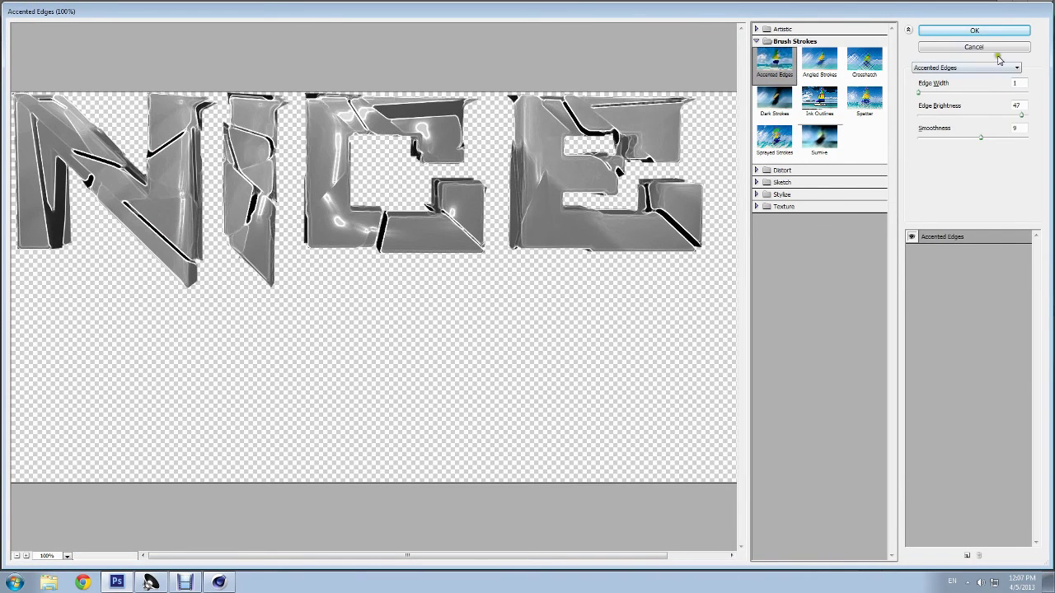
{"action": "left_click", "coordinate": [989, 31]}
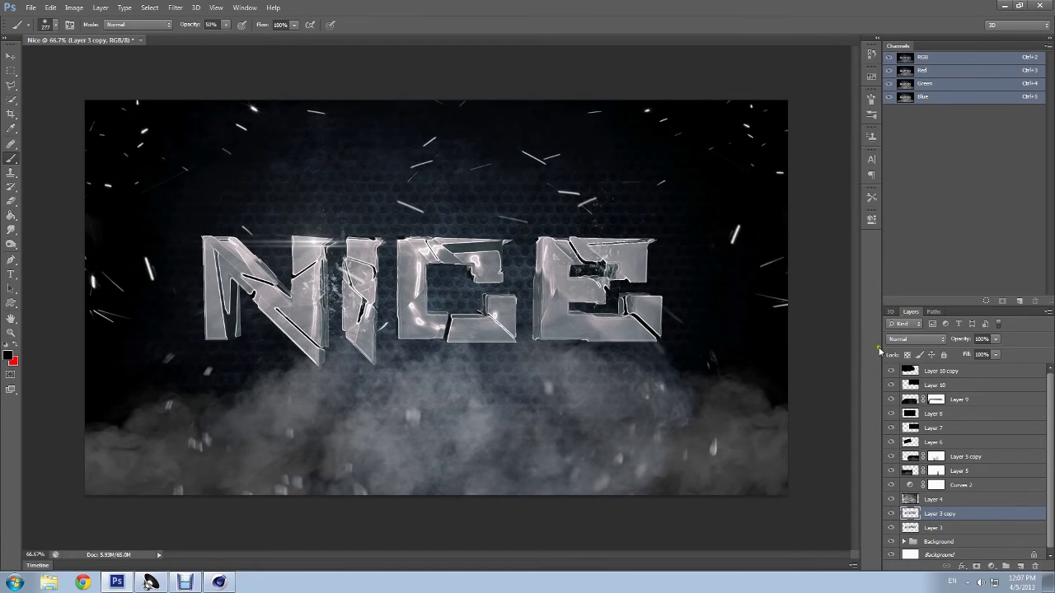
Step: Set Layer 3 copy to Overlay at 53% opacity and duplicate it as Layer 3 copy 2
{"action": "left_click", "coordinate": [925, 338]}
{"action": "left_click", "coordinate": [902, 184]}
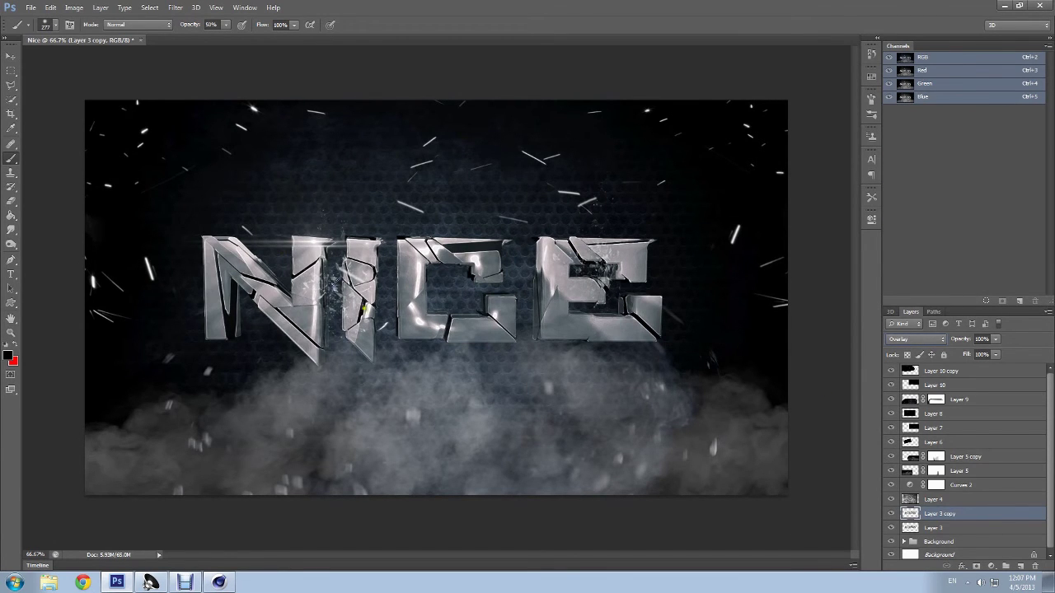
{"action": "left_click_drag", "start_coordinate": [994, 338], "coordinate": [971, 353]}
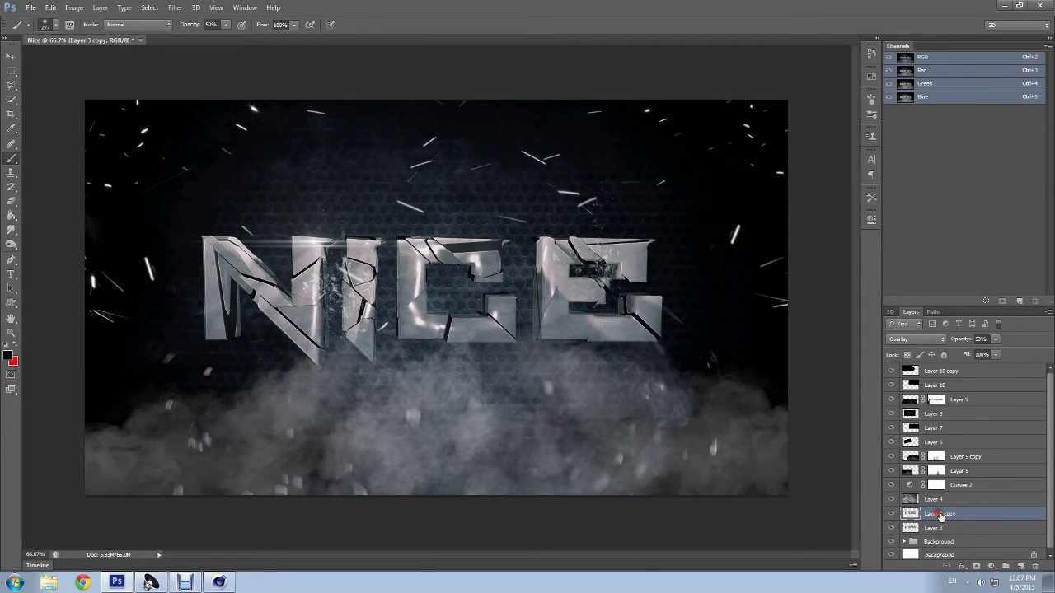
{"action": "left_click_drag", "start_coordinate": [1016, 565], "coordinate": [1020, 565]}
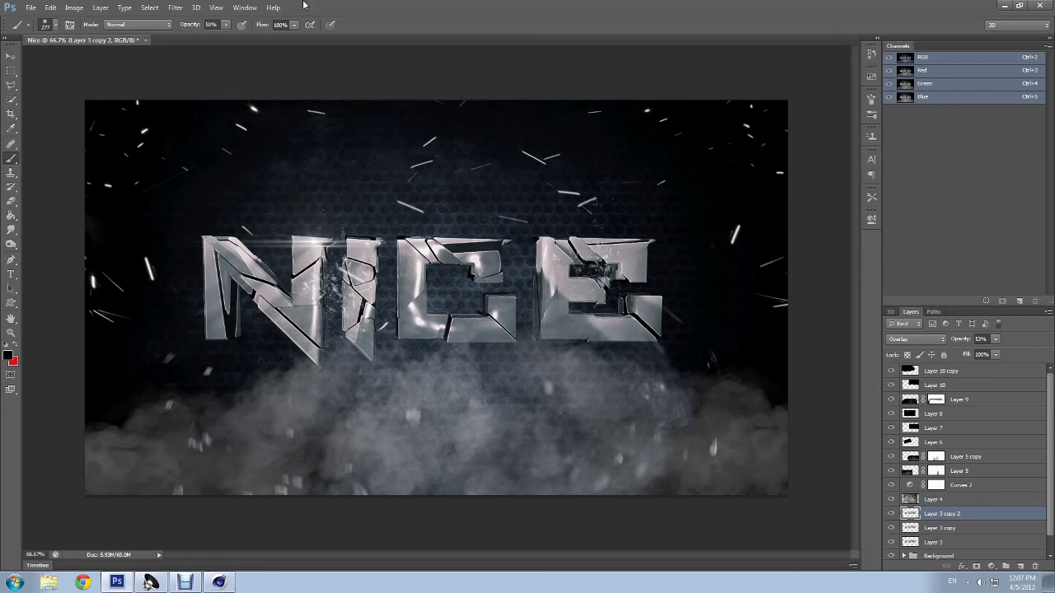
Step: Apply Stylize > Glowing Edges to Layer 3 copy 2 with edge width 2 and brightness 3
{"action": "left_click", "coordinate": [175, 7]}
{"action": "left_click", "coordinate": [218, 51]}
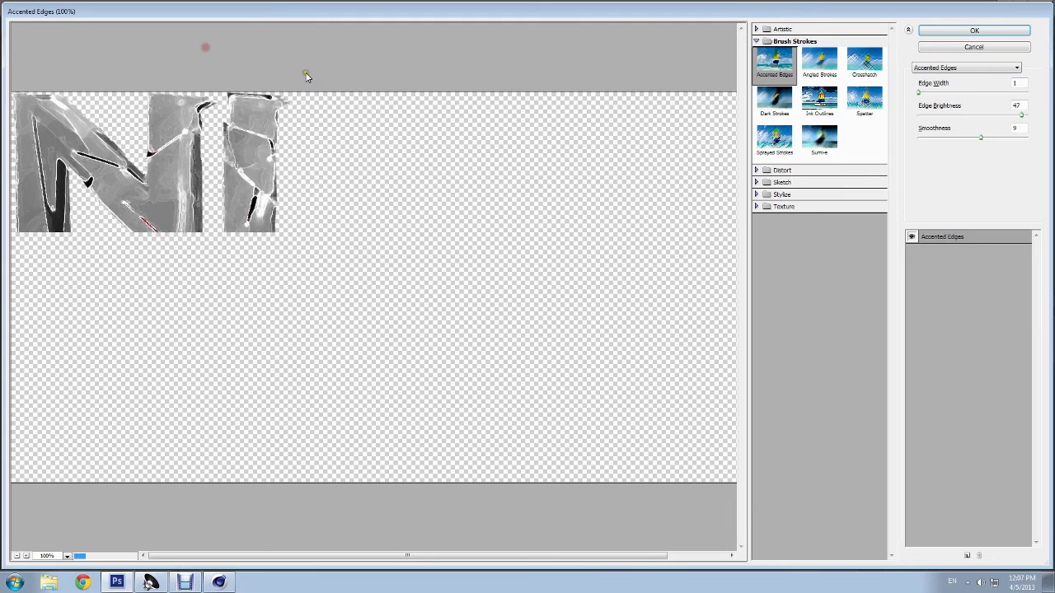
{"action": "left_click", "coordinate": [766, 207]}
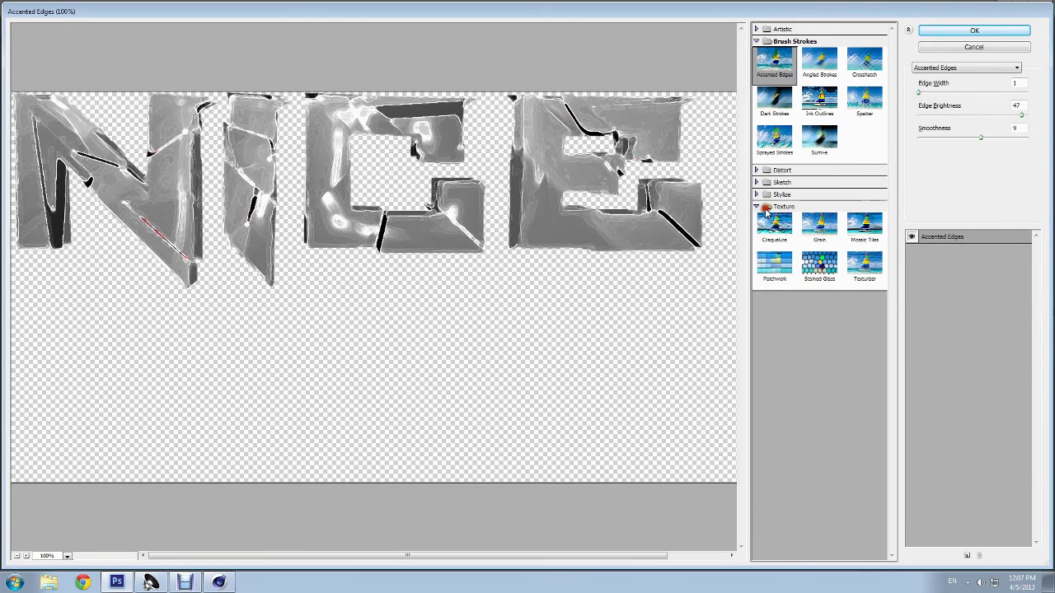
{"action": "left_click", "coordinate": [767, 196]}
{"action": "left_click", "coordinate": [774, 216]}
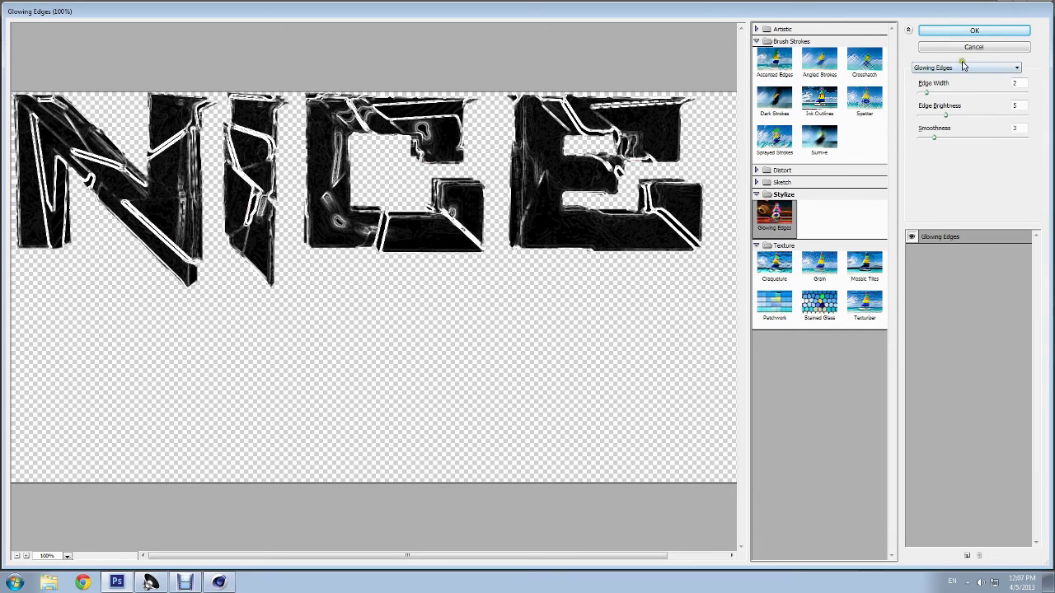
{"action": "mouse_move", "coordinate": [946, 115]}
{"action": "left_mouse_down"}
{"action": "mouse_move", "coordinate": [934, 115]}
{"action": "mouse_move", "coordinate": [937, 93]}
{"action": "mouse_move", "coordinate": [926, 93]}
{"action": "left_mouse_up"}
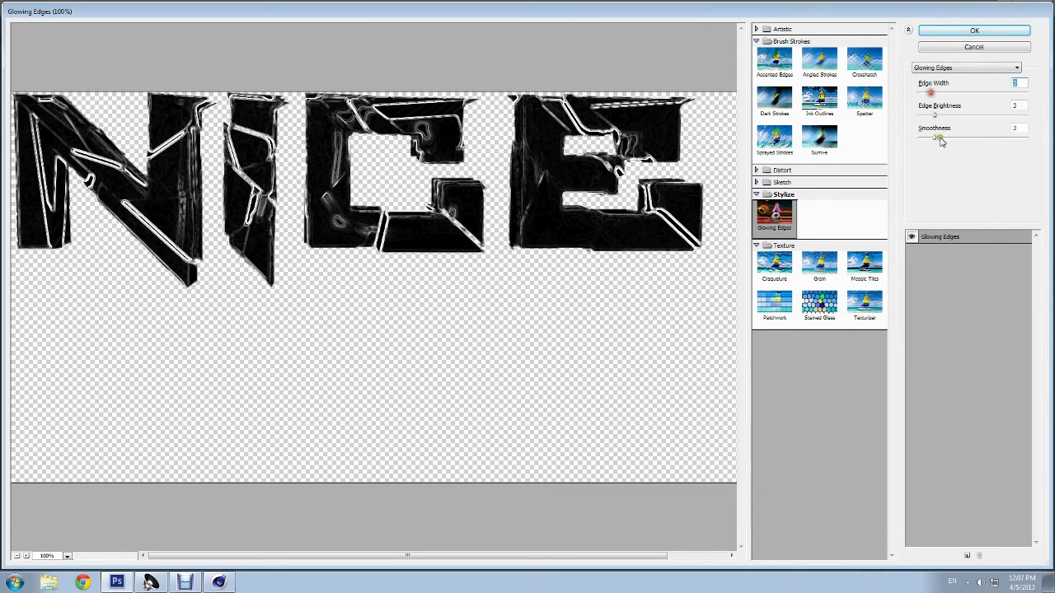
{"action": "left_click_drag", "start_coordinate": [935, 137], "coordinate": [946, 140]}
{"action": "left_click", "coordinate": [973, 31]}
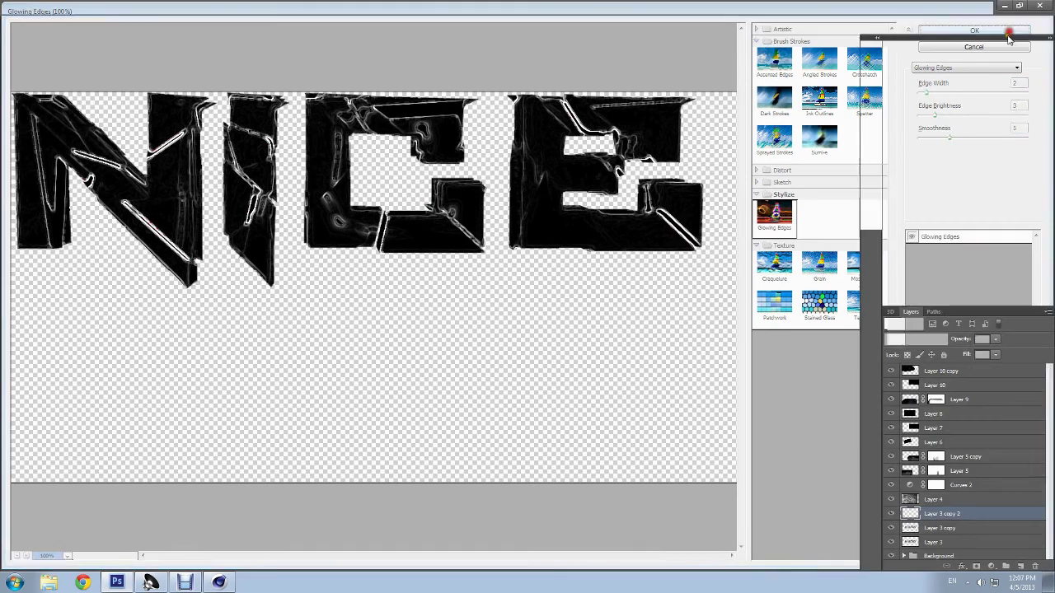
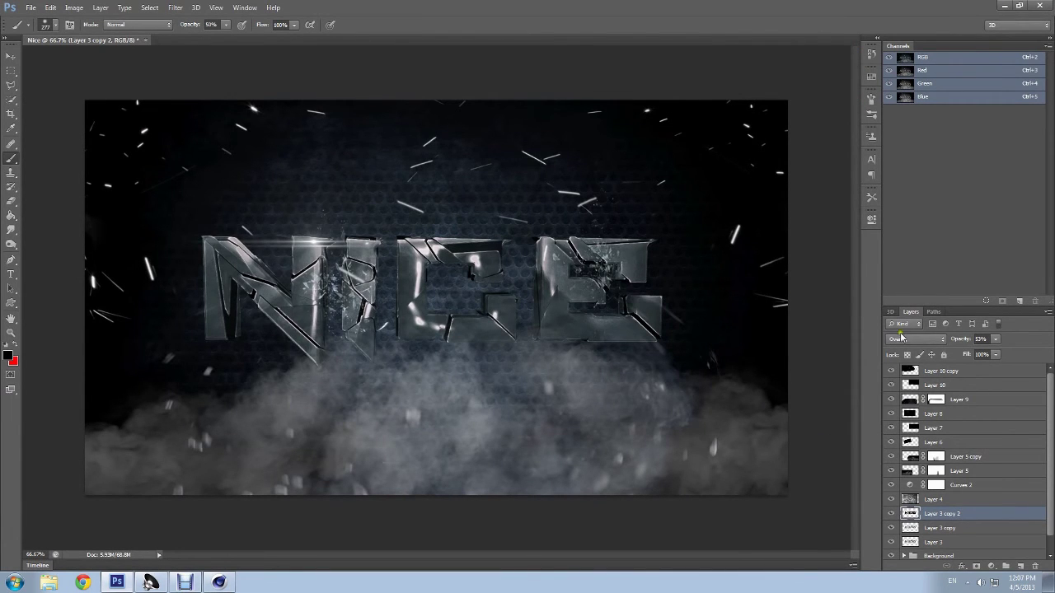
Step: Fade Layer 3 copy 2 to 24% opacity and give Layer 3 a low-opacity Outer Glow
{"action": "left_click", "coordinate": [996, 340]}
{"action": "left_click_drag", "start_coordinate": [995, 352], "coordinate": [980, 354]}
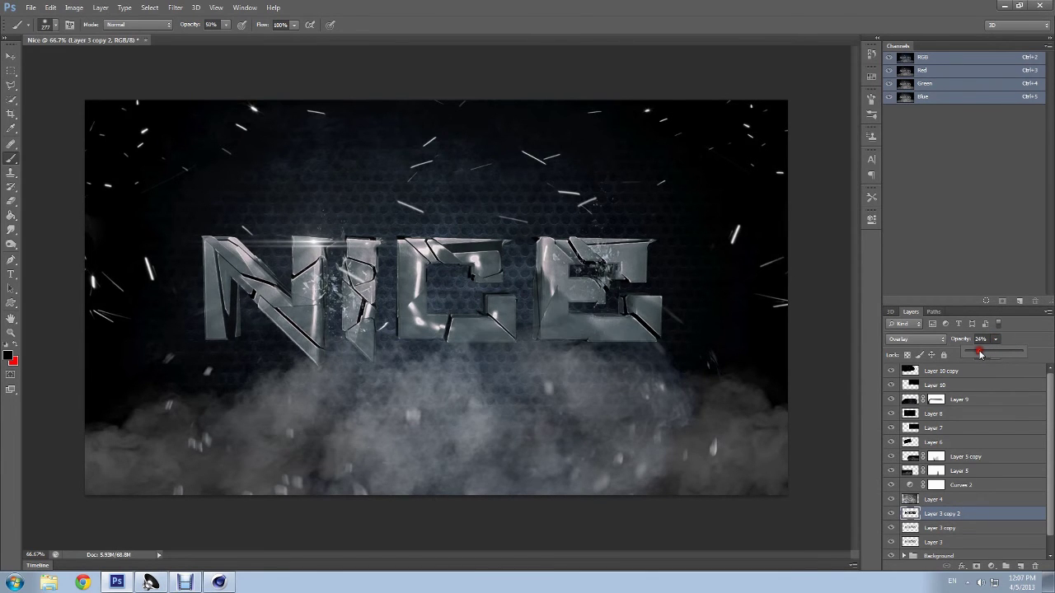
{"action": "scroll", "coordinate": [965, 461], "scroll_direction": "down", "scroll_amount": 1}
{"action": "left_click", "coordinate": [940, 526]}
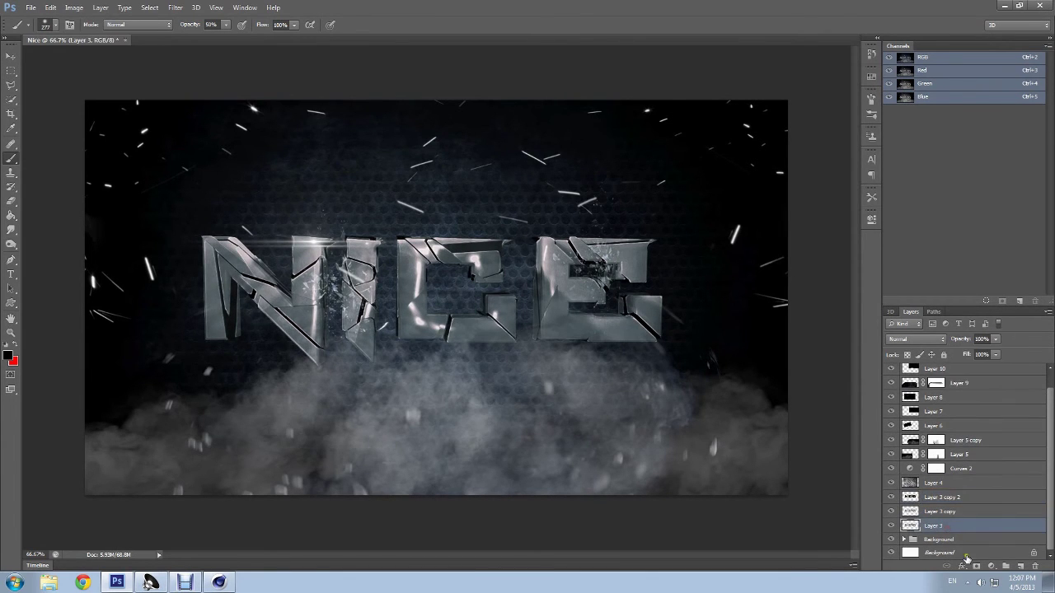
{"action": "left_click", "coordinate": [963, 569]}
{"action": "left_click", "coordinate": [979, 557]}
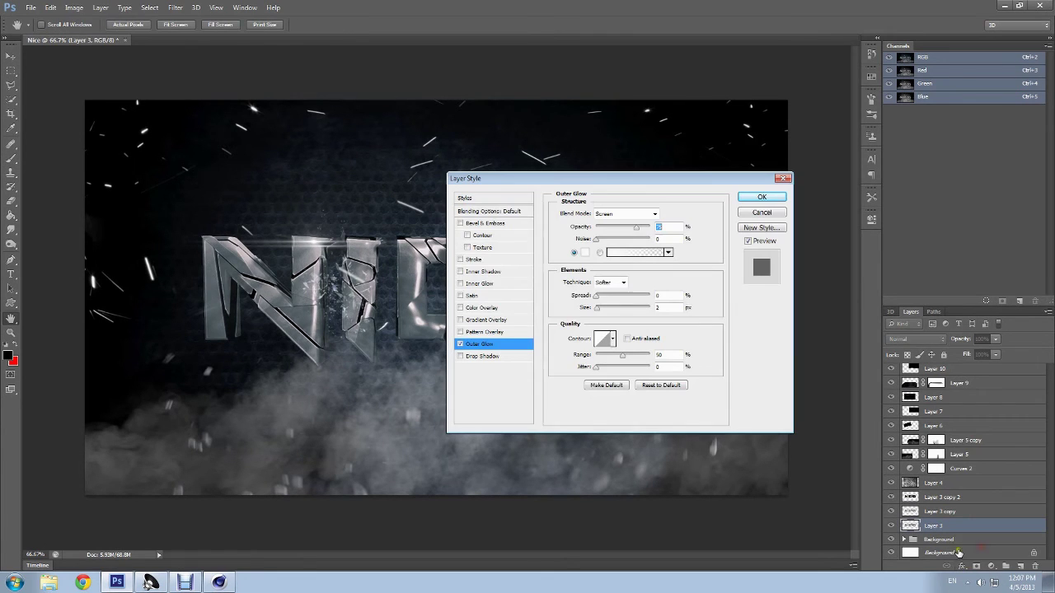
{"action": "left_click_drag", "start_coordinate": [696, 238], "coordinate": [687, 238]}
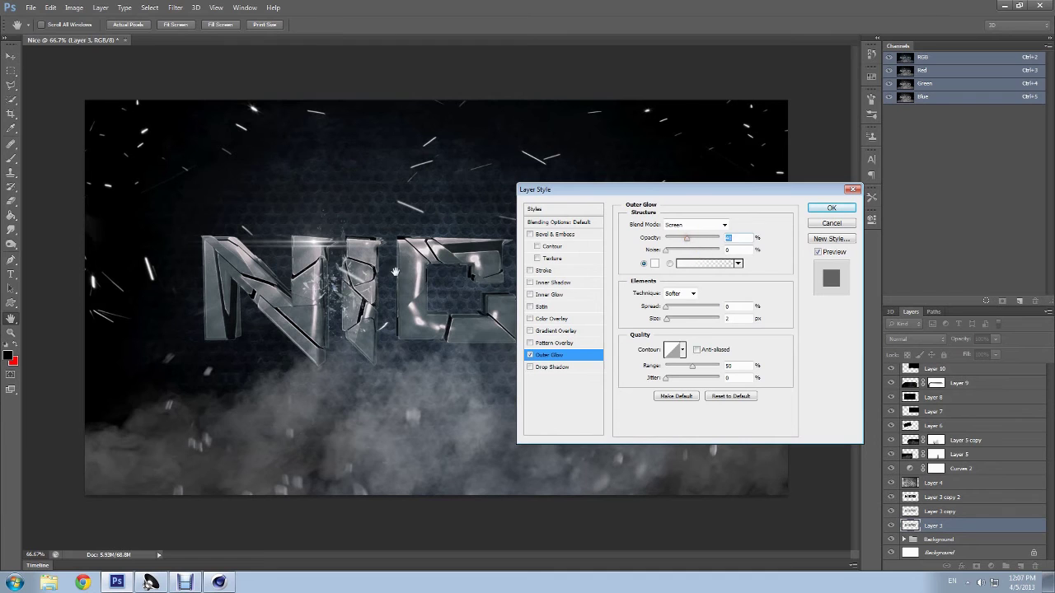
{"action": "left_click_drag", "start_coordinate": [695, 240], "coordinate": [676, 239]}
{"action": "left_click", "coordinate": [548, 236]}
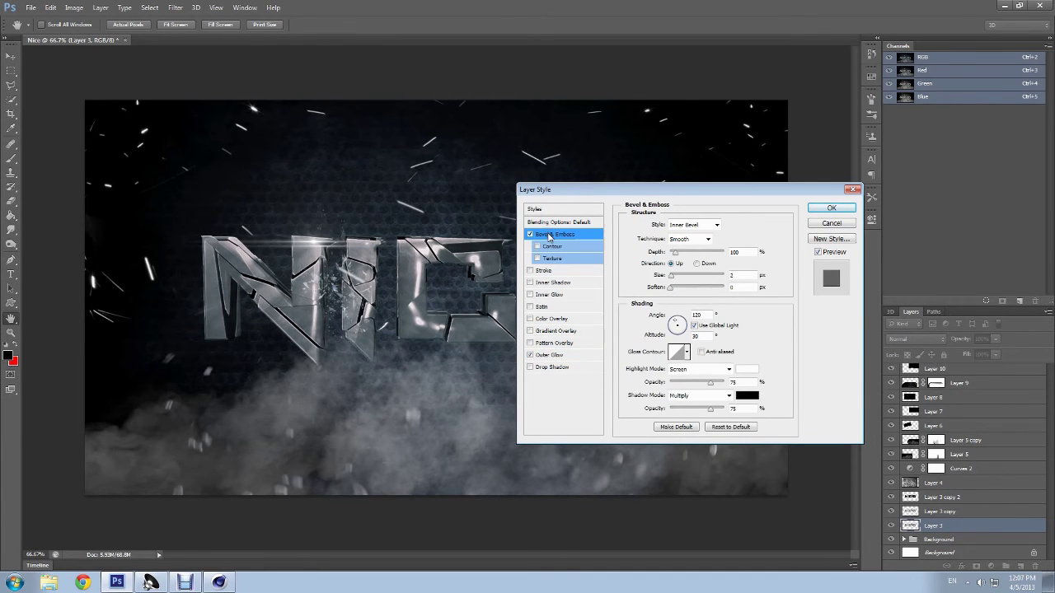
{"action": "left_click", "coordinate": [530, 235]}
{"action": "left_click", "coordinate": [553, 283]}
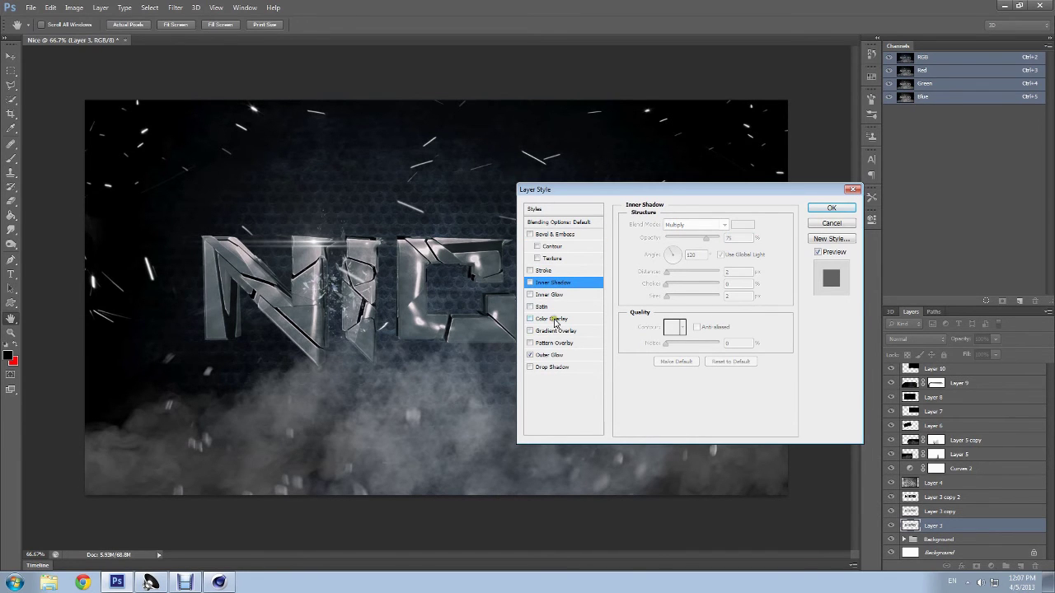
Step: Add a Multiply Drop Shadow with distance 6 to Layer 3 and apply the effects
{"action": "left_click", "coordinate": [554, 368]}
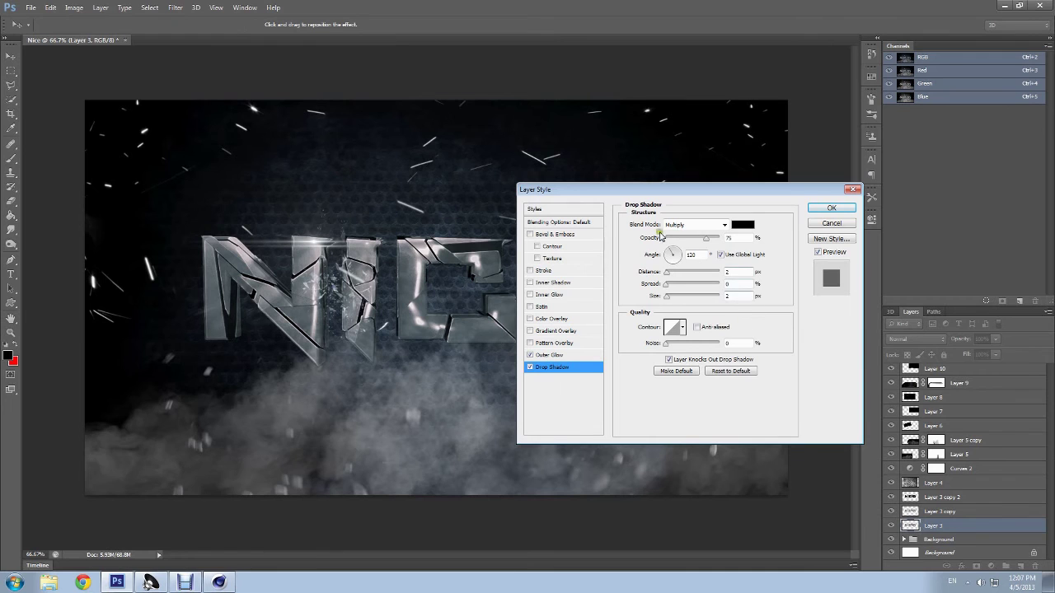
{"action": "left_click", "coordinate": [709, 224]}
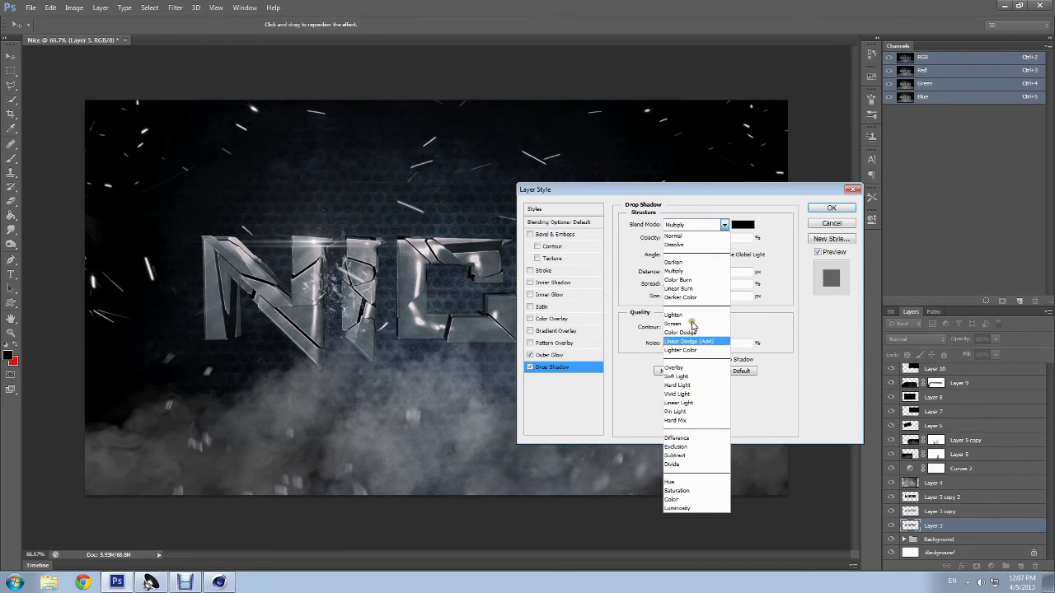
{"action": "left_click", "coordinate": [688, 368]}
{"action": "left_click", "coordinate": [680, 228]}
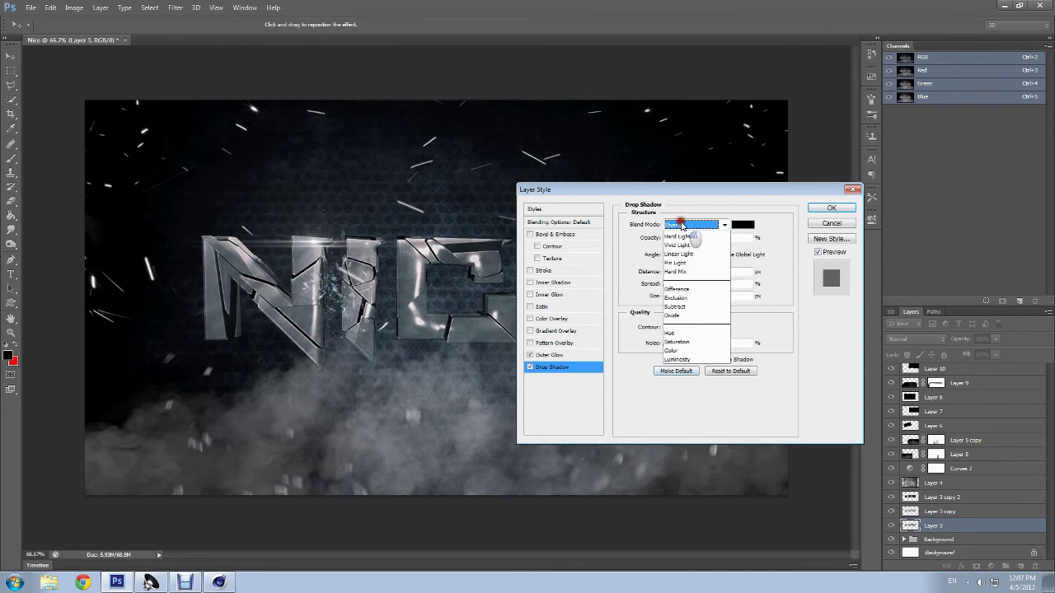
{"action": "left_click", "coordinate": [676, 271]}
{"action": "mouse_move", "coordinate": [699, 272]}
{"action": "left_mouse_down"}
{"action": "mouse_move", "coordinate": [669, 273]}
{"action": "mouse_move", "coordinate": [672, 297]}
{"action": "left_mouse_up"}
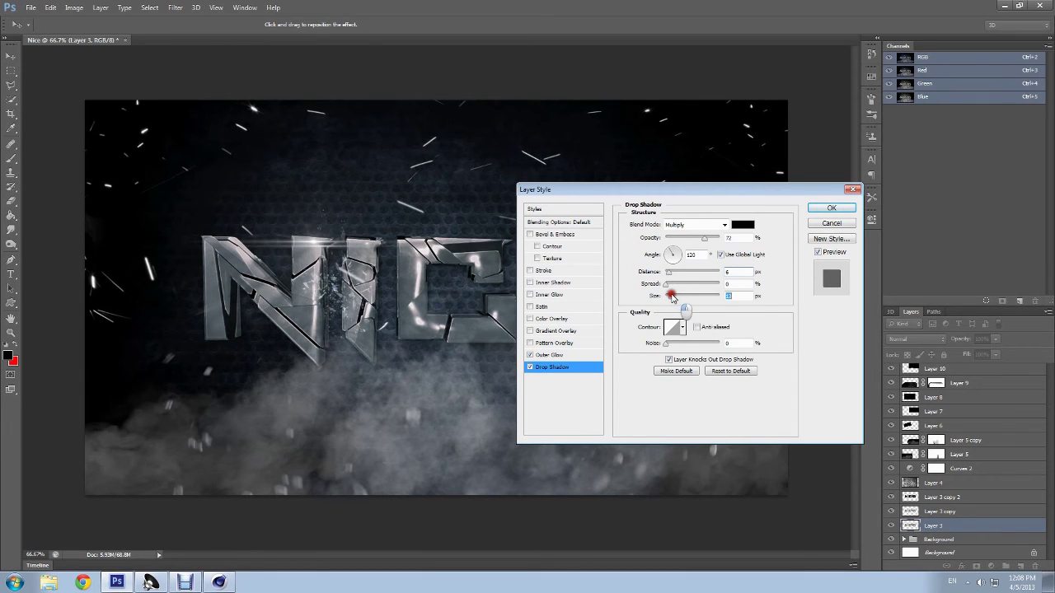
{"action": "left_click", "coordinate": [830, 208]}
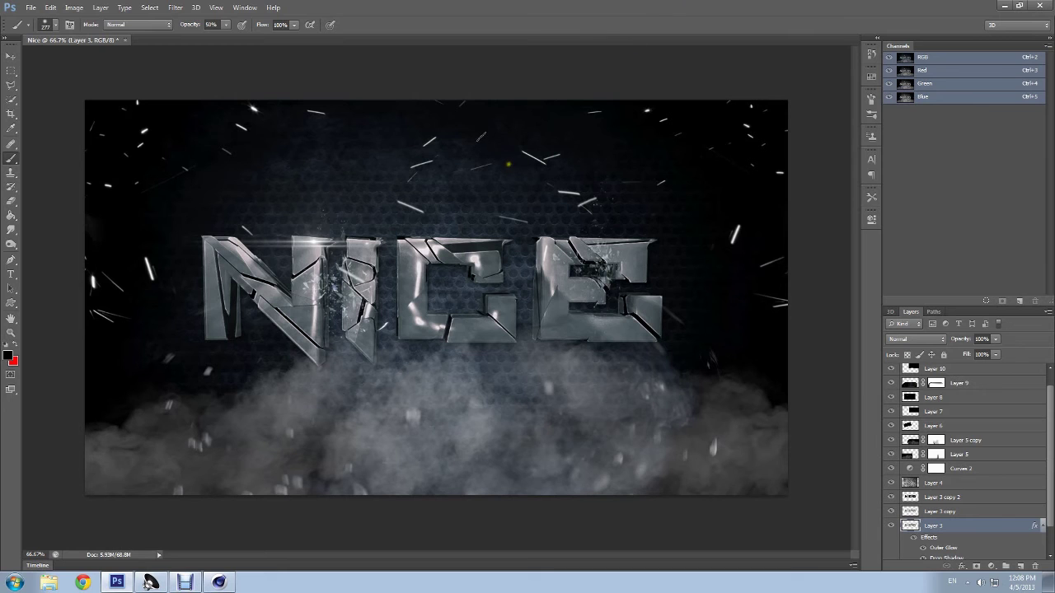
Step: Browse the bullet images in the ScreenShots folder of the Open dialog
{"action": "left_click", "coordinate": [31, 8]}
{"action": "left_click", "coordinate": [49, 36]}
{"action": "left_click", "coordinate": [549, 293]}
{"action": "scroll", "coordinate": [549, 293], "scroll_direction": "down", "scroll_amount": 5}
{"action": "scroll", "coordinate": [527, 293], "scroll_direction": "up", "scroll_amount": 5}
{"action": "scroll", "coordinate": [494, 294], "scroll_direction": "down", "scroll_amount": 2}
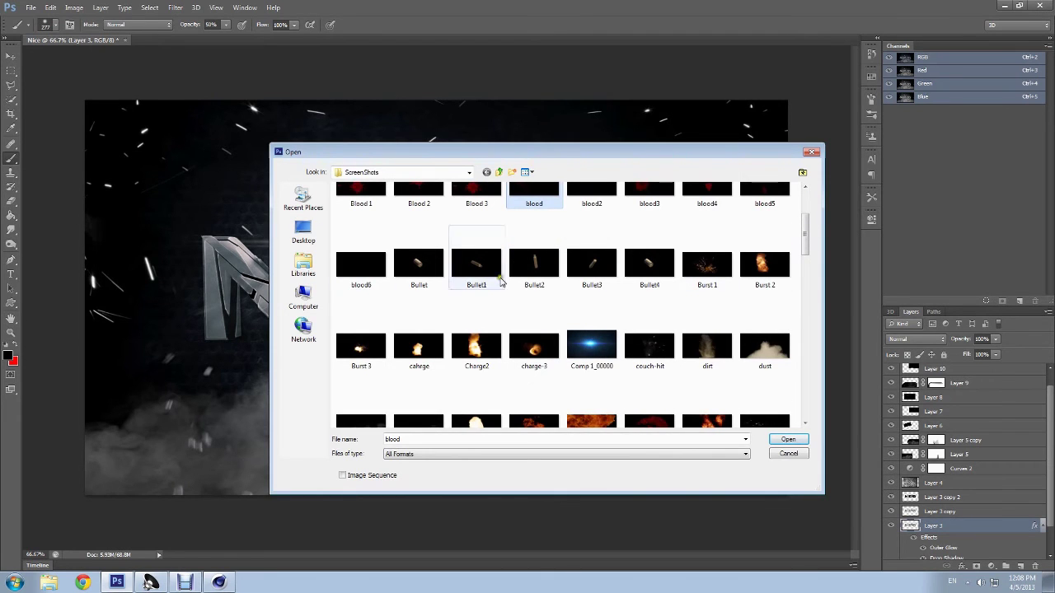
{"action": "left_click", "coordinate": [474, 284]}
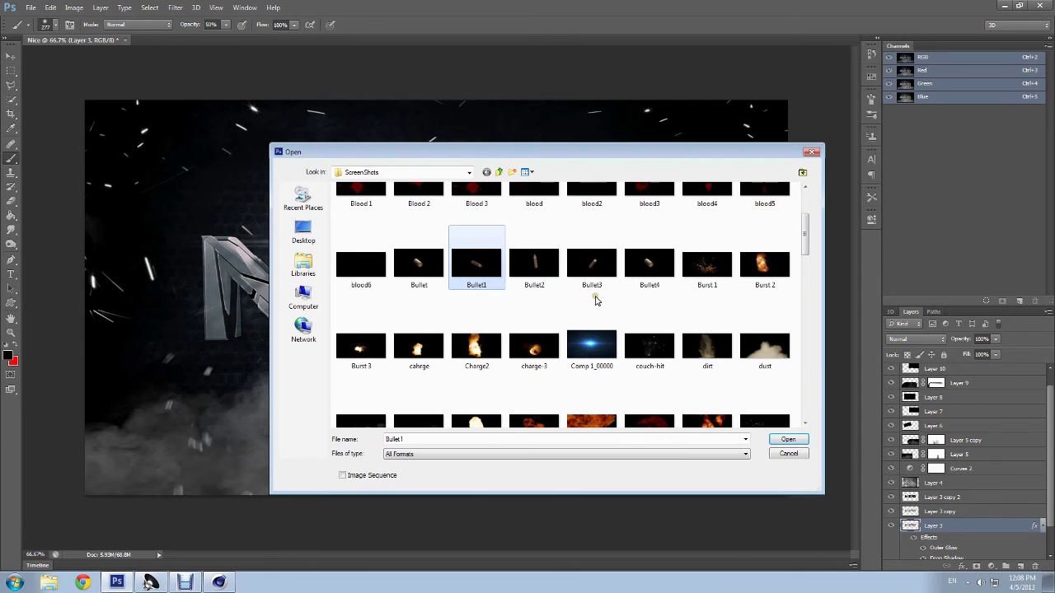
{"action": "left_click", "coordinate": [558, 284]}
{"action": "left_click", "coordinate": [650, 264]}
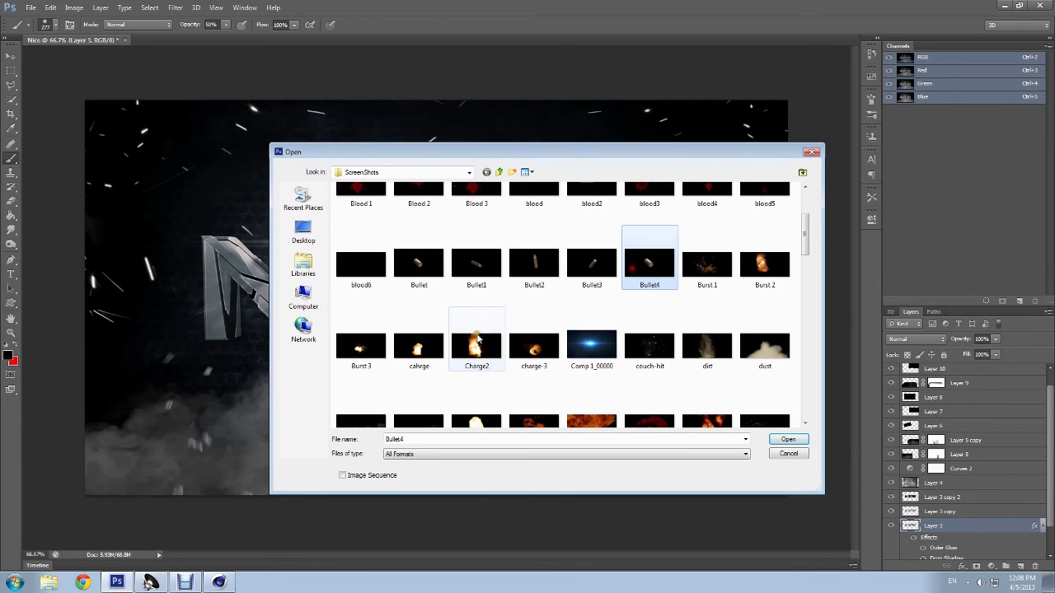
Step: Open Bullet2, Bullet4, Windshield_Hole_04 and Spark together as separate documents
{"action": "left_click", "coordinate": [508, 272], "text": "ctrl"}
{"action": "scroll", "coordinate": [546, 305], "scroll_direction": "down", "scroll_amount": 2}
{"action": "scroll", "coordinate": [548, 309], "scroll_direction": "up", "scroll_amount": 1}
{"action": "scroll", "coordinate": [547, 308], "scroll_direction": "down", "scroll_amount": 5}
{"action": "scroll", "coordinate": [546, 308], "scroll_direction": "down", "scroll_amount": 5}
{"action": "scroll", "coordinate": [546, 307], "scroll_direction": "down", "scroll_amount": 2}
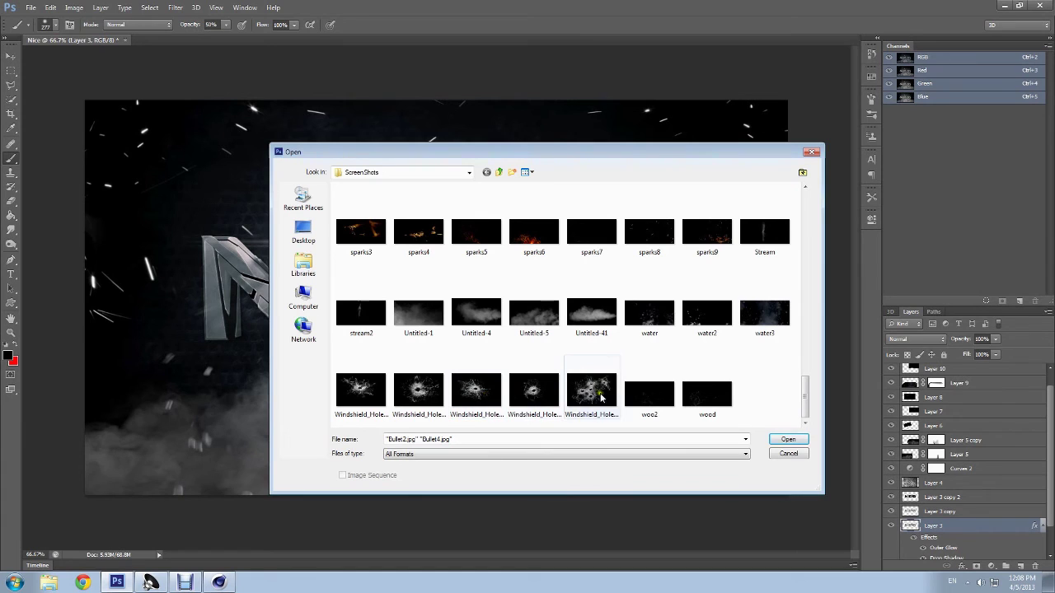
{"action": "left_click", "coordinate": [461, 399]}
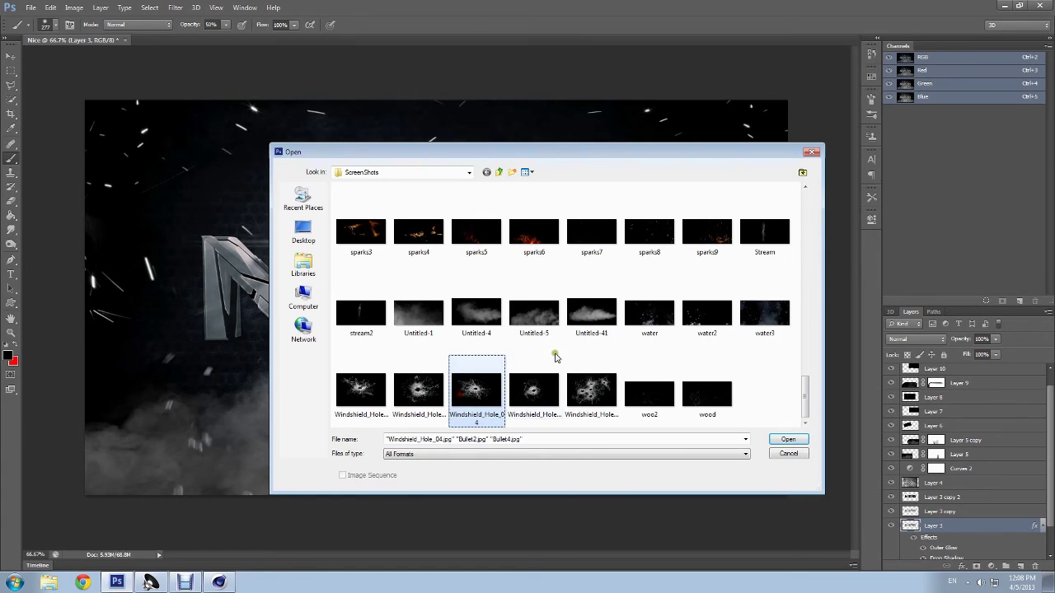
{"action": "scroll", "coordinate": [552, 358], "scroll_direction": "up", "scroll_amount": 3}
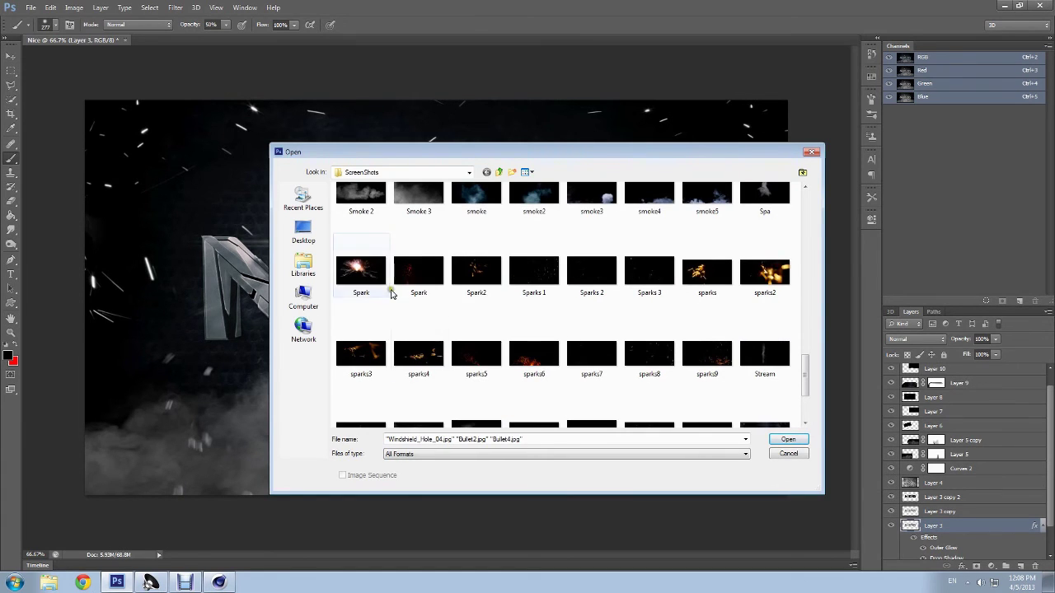
{"action": "left_click", "coordinate": [359, 266], "text": "ctrl"}
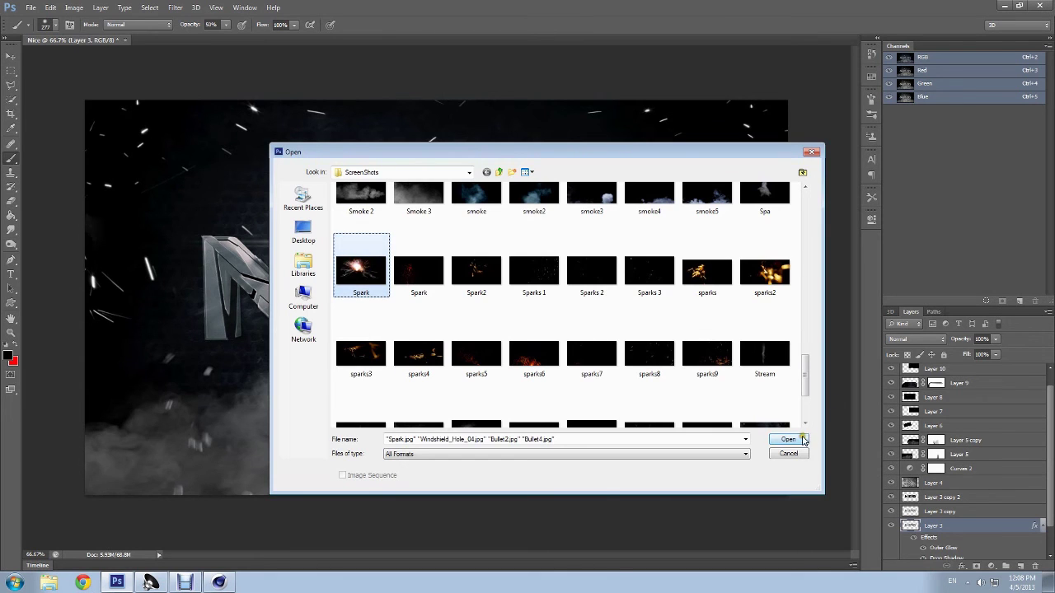
{"action": "left_click", "coordinate": [788, 440]}
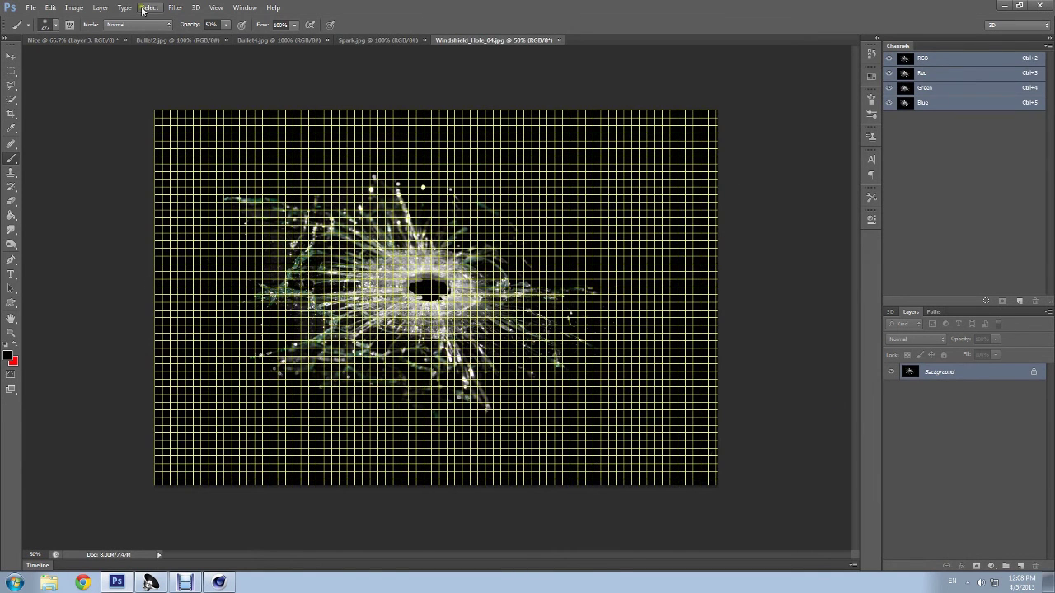
Step: Paste the Bullet2 brass casing into Nice as the top layer in Screen mode
{"action": "left_click", "coordinate": [172, 40]}
{"action": "key", "text": "ctrl+a"}
{"action": "key", "text": "ctrl+c"}
{"action": "left_click", "coordinate": [104, 41]}
{"action": "key", "text": "ctrl+v"}
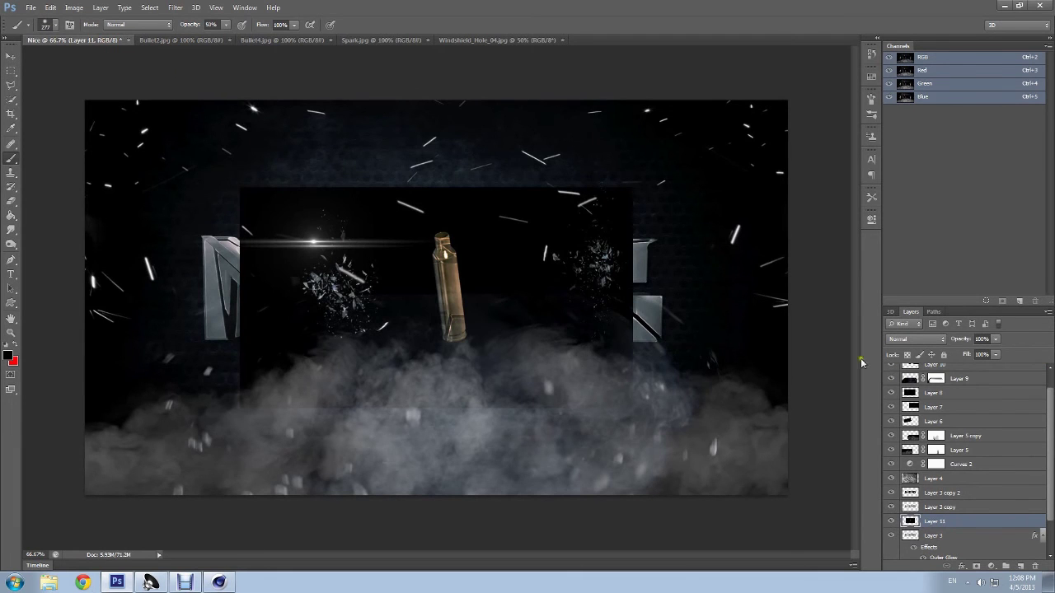
{"action": "left_click_drag", "start_coordinate": [935, 521], "coordinate": [935, 422]}
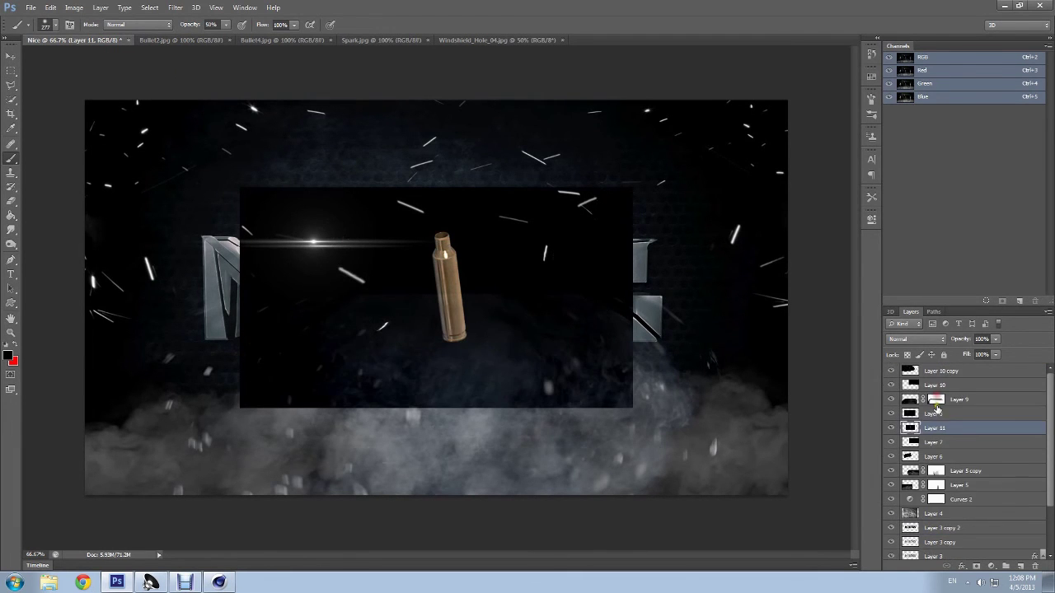
{"action": "left_click_drag", "start_coordinate": [945, 373], "coordinate": [945, 371]}
{"action": "left_click", "coordinate": [915, 339]}
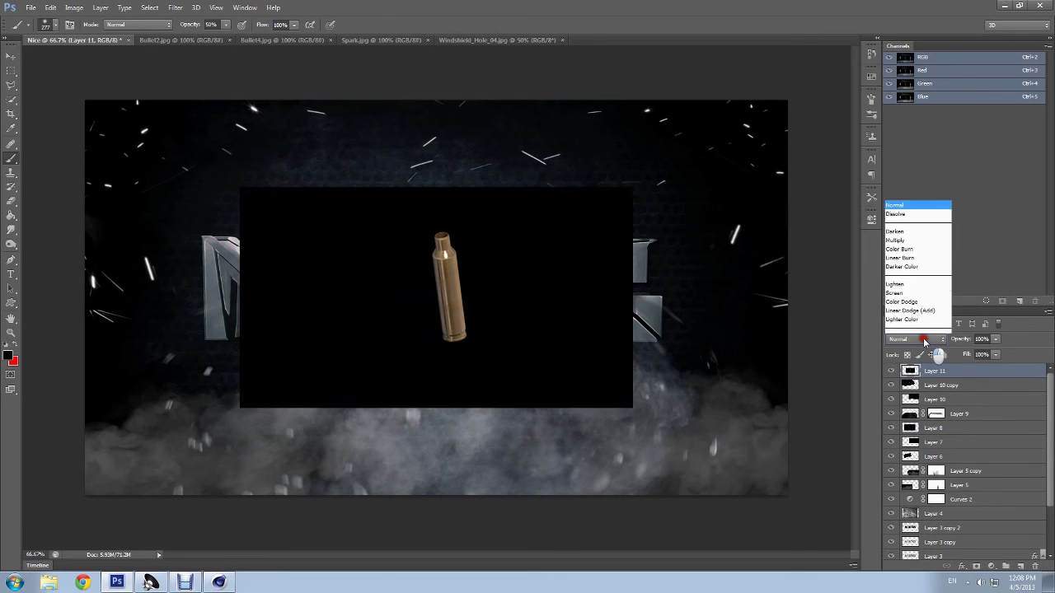
{"action": "left_click", "coordinate": [896, 145]}
Step: Move the casing up and right and set its blend mode back to Normal
{"action": "key", "text": "ctrl+t"}
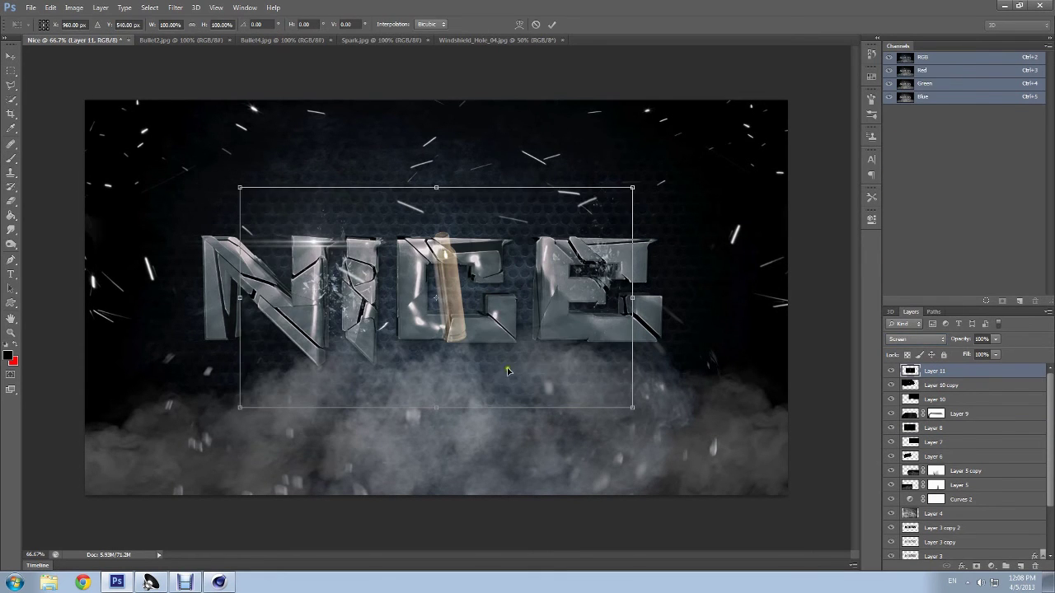
{"action": "left_click_drag", "start_coordinate": [528, 357], "coordinate": [696, 283]}
{"action": "key", "text": "b"}
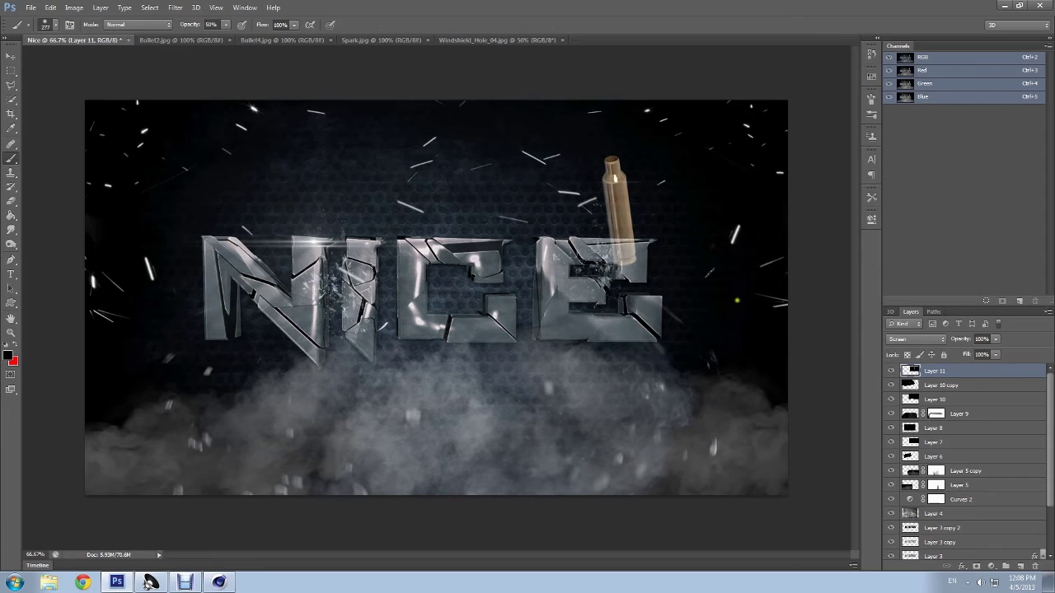
{"action": "left_click", "coordinate": [914, 339]}
{"action": "left_click", "coordinate": [895, 57]}
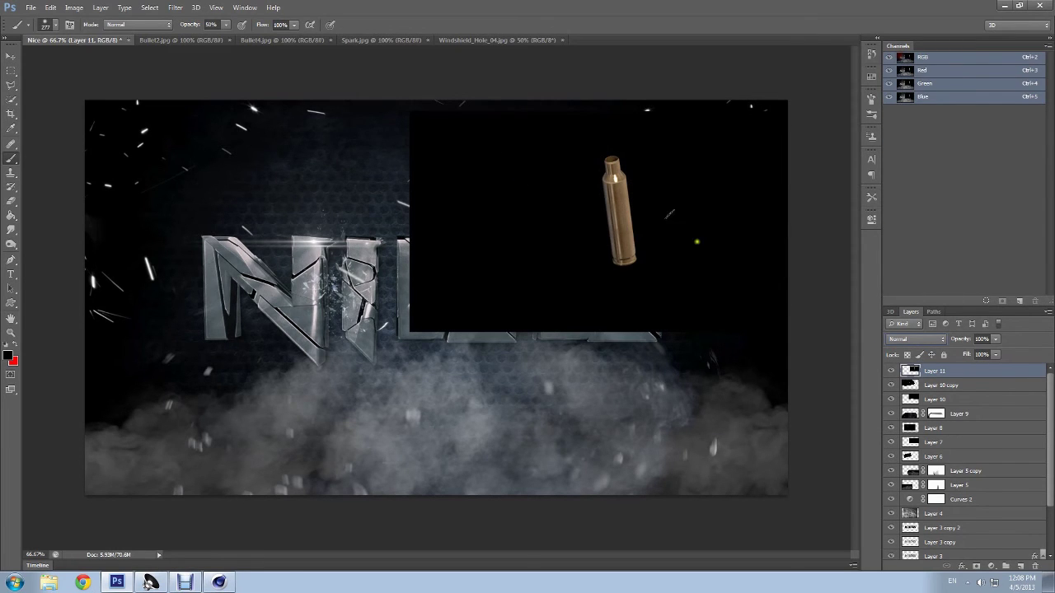
Step: Delete the black background and leftover black bar around the brass casing
{"action": "left_click_drag", "start_coordinate": [12, 99], "coordinate": [71, 115]}
{"action": "left_click", "coordinate": [588, 246]}
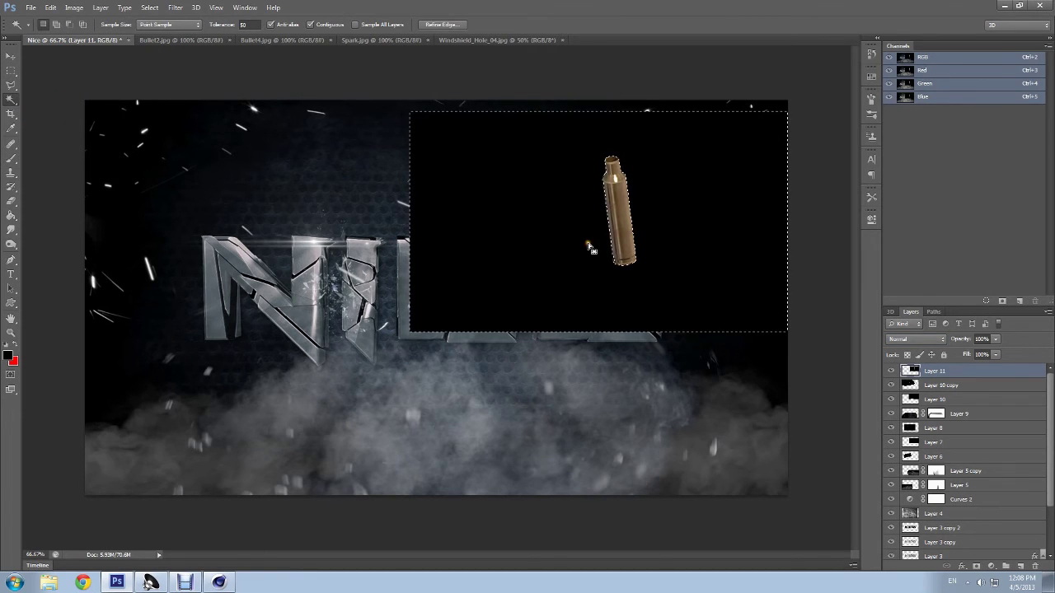
{"action": "key", "text": "Delete"}
{"action": "key", "text": "ctrl+d"}
{"action": "key", "text": "ctrl+t"}
{"action": "left_click_drag", "start_coordinate": [716, 257], "coordinate": [700, 377]}
{"action": "left_click_drag", "start_coordinate": [665, 326], "coordinate": [530, 363]}
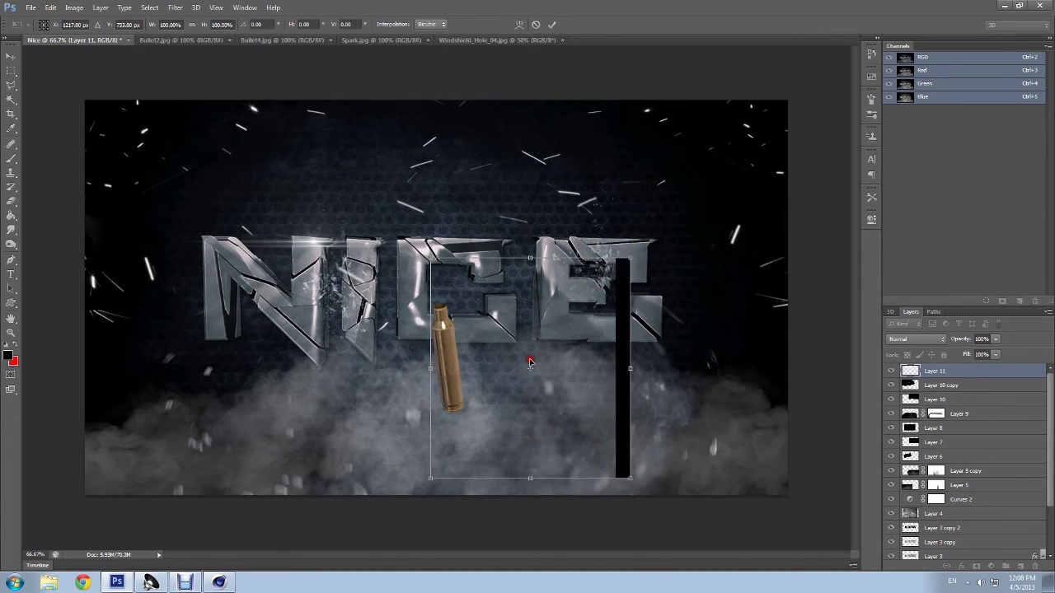
{"action": "key", "text": "Return"}
{"action": "key", "text": "w"}
{"action": "left_click", "coordinate": [628, 314]}
{"action": "key", "text": "Delete"}
{"action": "key", "text": "ctrl+d"}
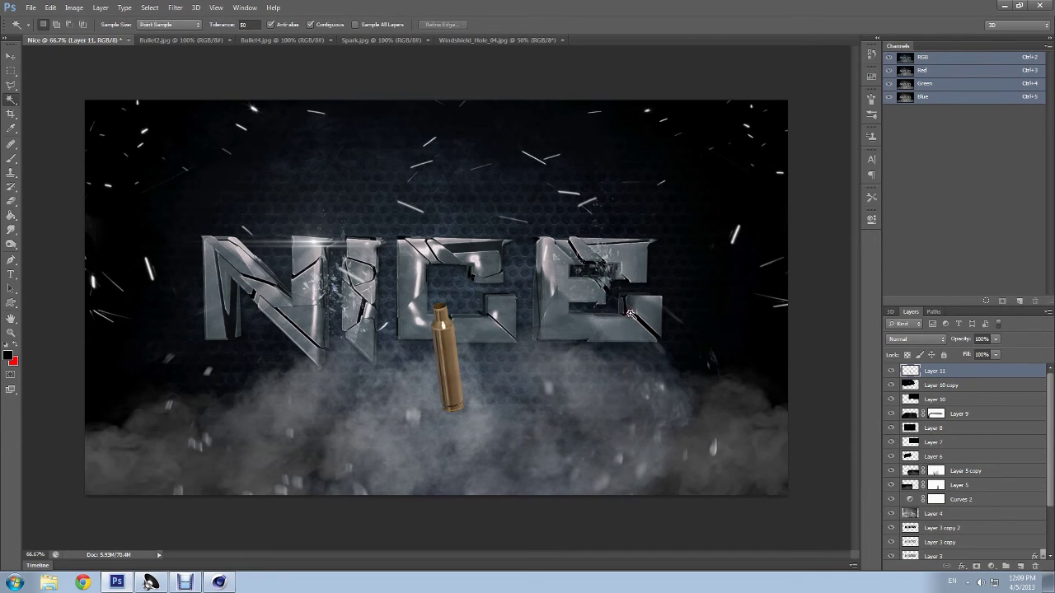
Step: Place the casing at the upper right of the E, tilted about 20 degrees
{"action": "key", "text": "ctrl+t"}
{"action": "left_click_drag", "start_coordinate": [456, 371], "coordinate": [649, 269]}
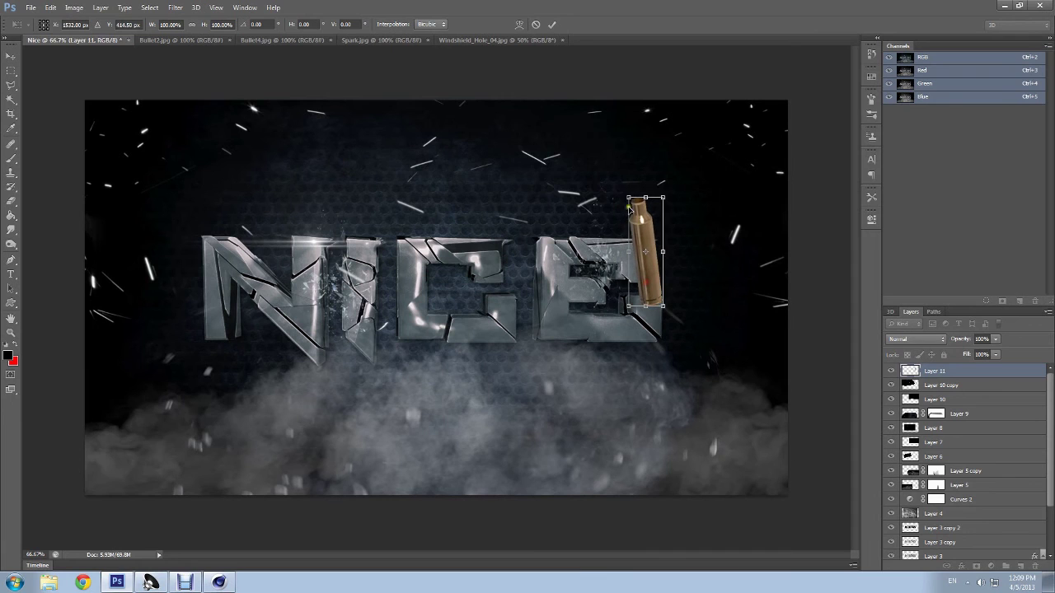
{"action": "left_click_drag", "start_coordinate": [587, 201], "coordinate": [556, 224]}
{"action": "left_click_drag", "start_coordinate": [644, 255], "coordinate": [686, 224]}
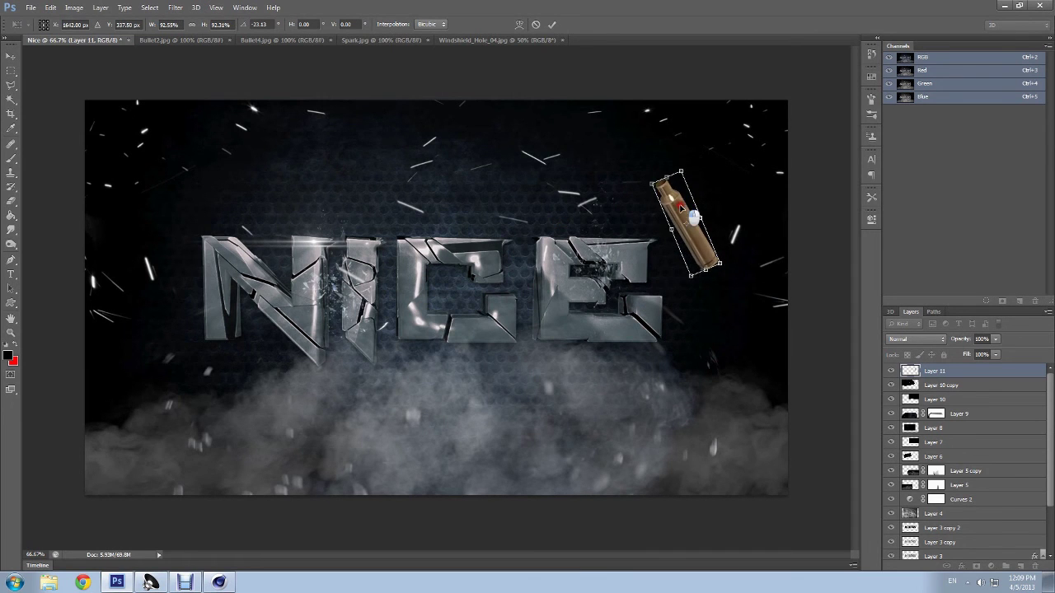
{"action": "left_click_drag", "start_coordinate": [652, 185], "coordinate": [648, 188]}
{"action": "key", "text": "Return"}
{"action": "key", "text": "w"}
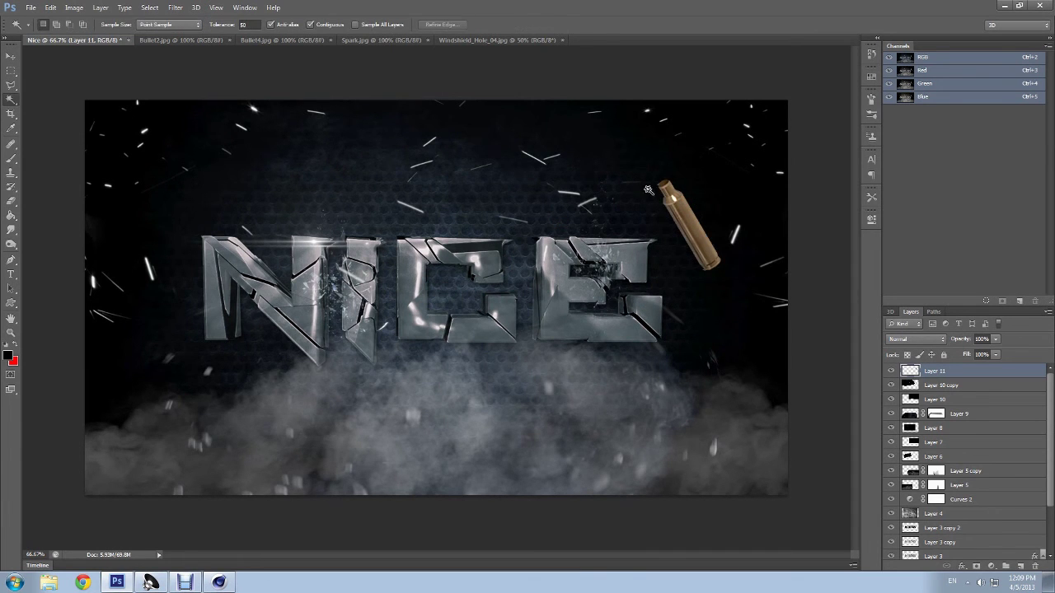
{"action": "left_click", "coordinate": [206, 39]}
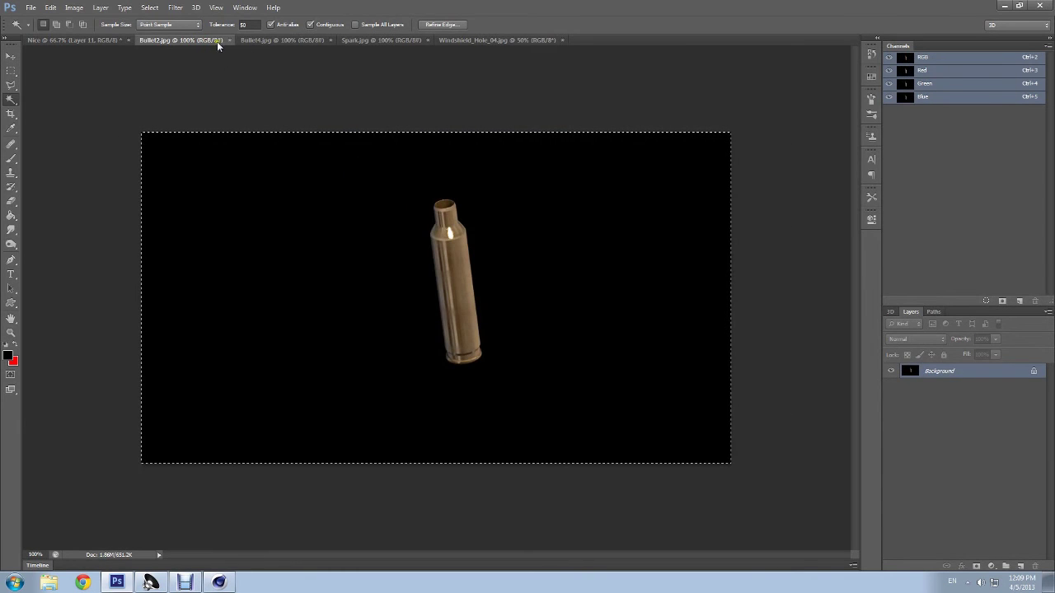
Step: Close Bullet2 and paste the Bullet4 short brass bullet into the NICE artwork
{"action": "left_click", "coordinate": [229, 39]}
{"action": "left_click", "coordinate": [208, 39]}
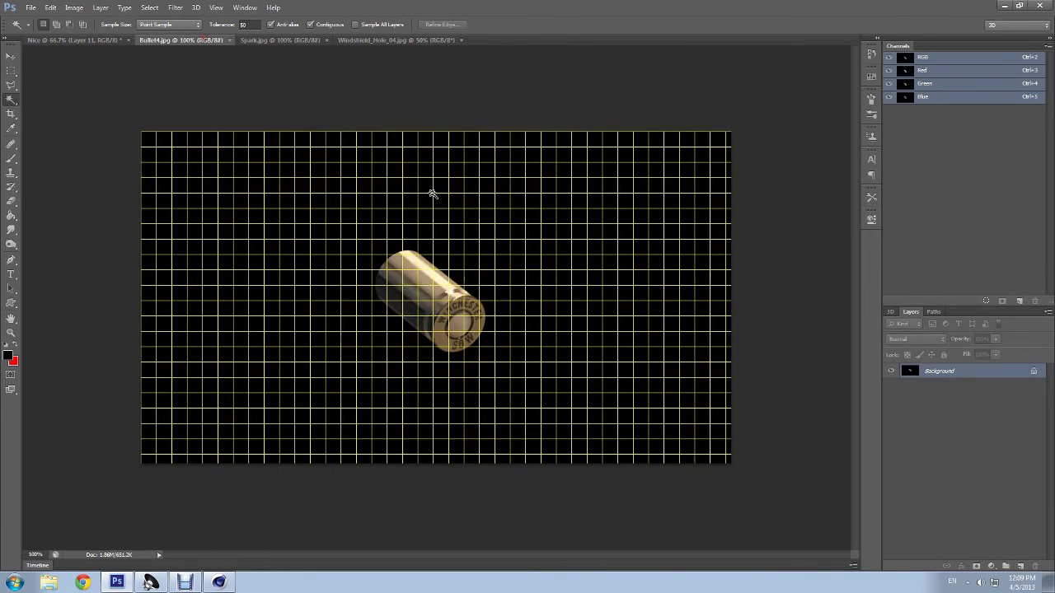
{"action": "key", "text": "ctrl+w"}
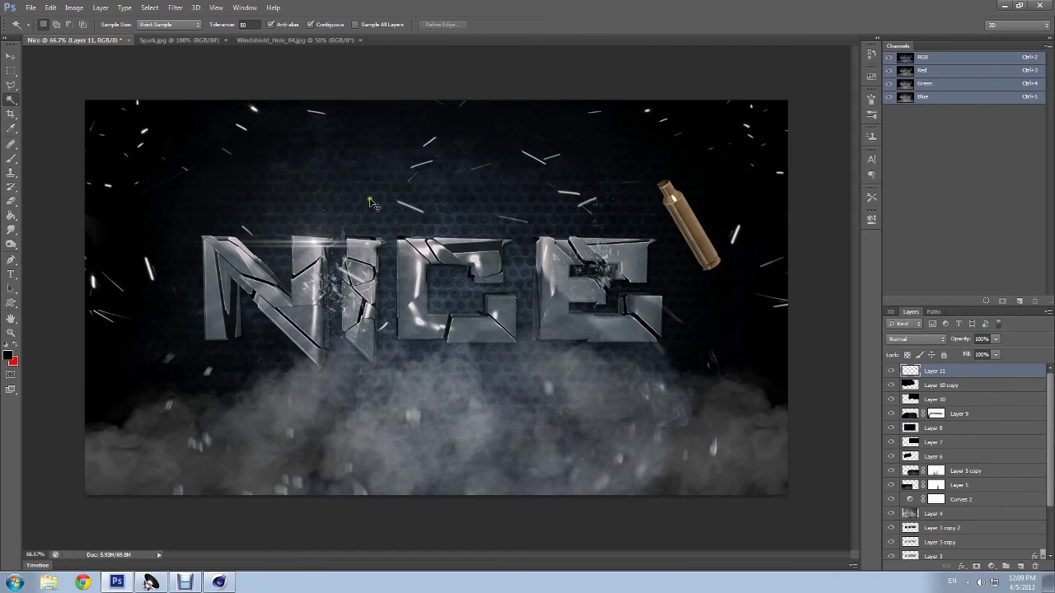
{"action": "key", "text": "ctrl+v"}
{"action": "left_click", "coordinate": [397, 244]}
{"action": "key", "text": "ctrl+d"}
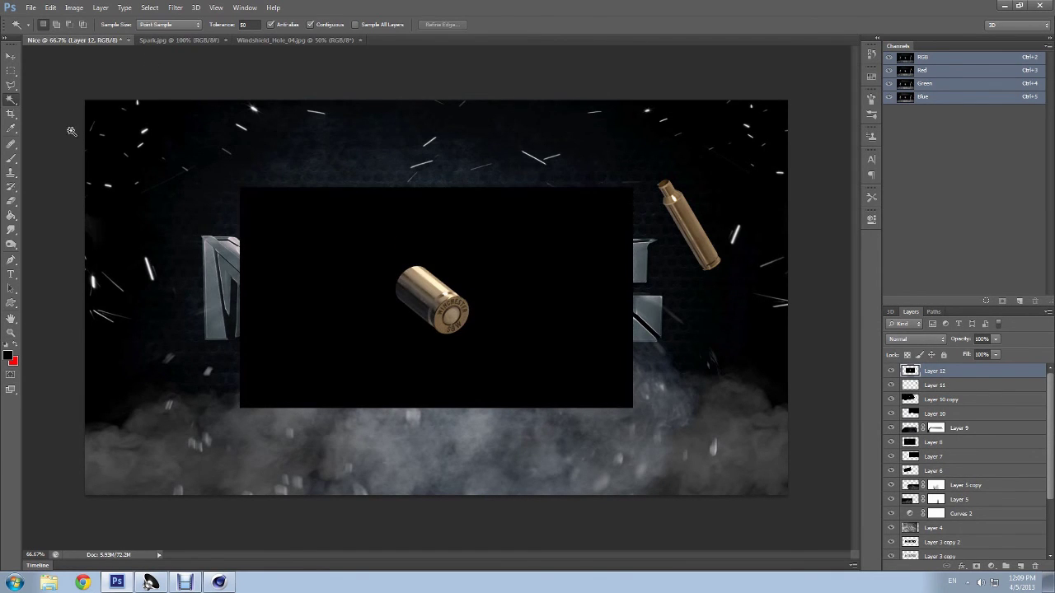
Step: Try Quick Selection and Magic Wand on the bullet's black background
{"action": "right_click", "coordinate": [11, 99]}
{"action": "left_click", "coordinate": [49, 99]}
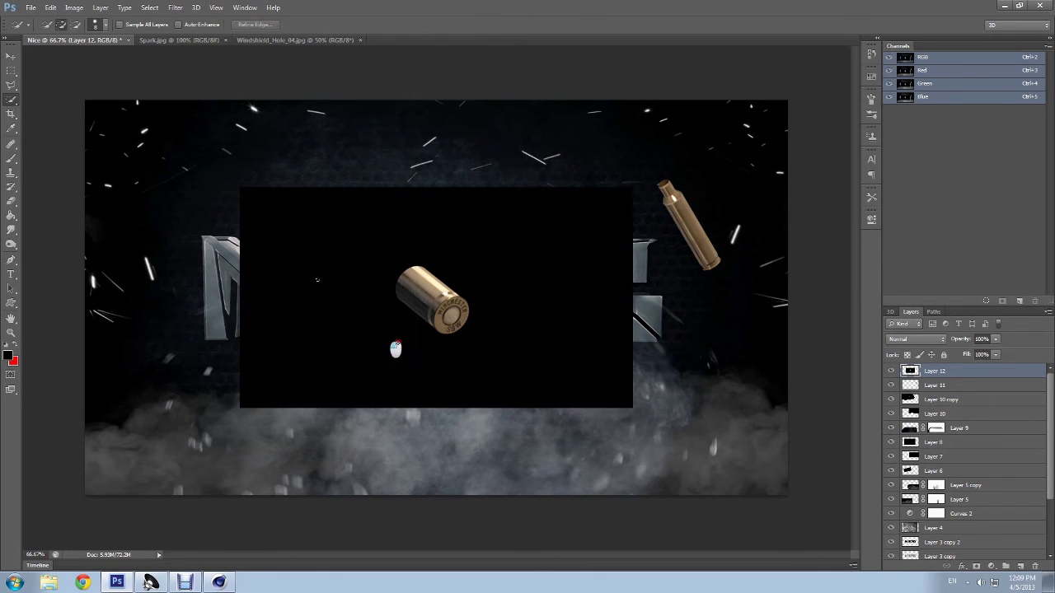
{"action": "left_click", "coordinate": [523, 358]}
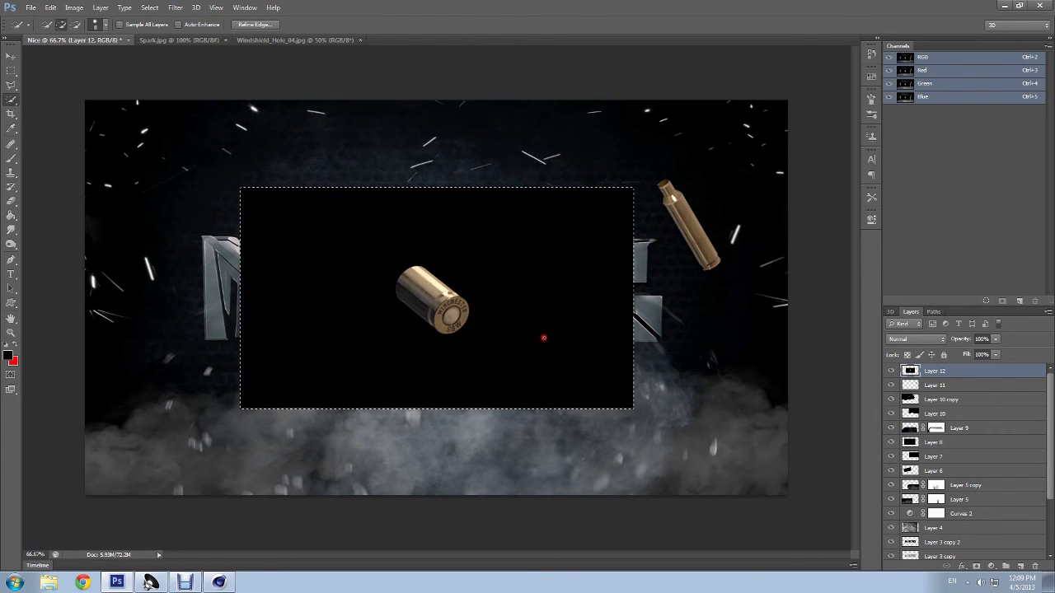
{"action": "right_click", "coordinate": [11, 99]}
{"action": "left_click", "coordinate": [46, 107]}
{"action": "key", "text": "ctrl+d"}
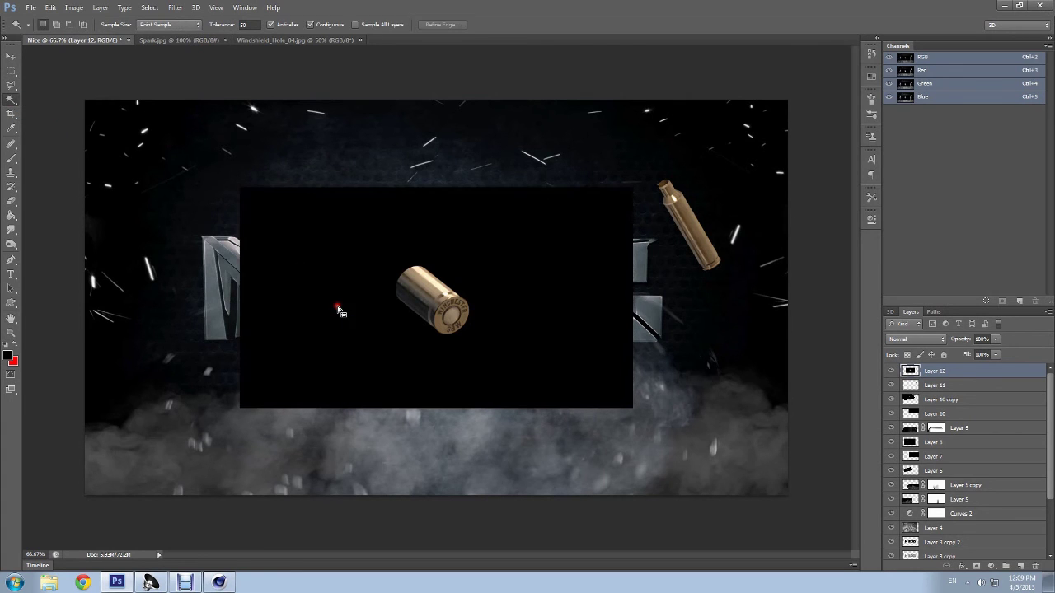
{"action": "key", "text": "Return"}
{"action": "left_click", "coordinate": [329, 248]}
{"action": "key", "text": "ctrl+d"}
Step: Set Magic Wand tolerance to 20 and delete the black background around the bullet
{"action": "left_click", "coordinate": [179, 26]}
{"action": "left_click", "coordinate": [250, 25]}
{"action": "type", "text": "20"}
{"action": "left_click", "coordinate": [339, 292]}
{"action": "key", "text": "Delete"}
{"action": "key", "text": "ctrl+d"}
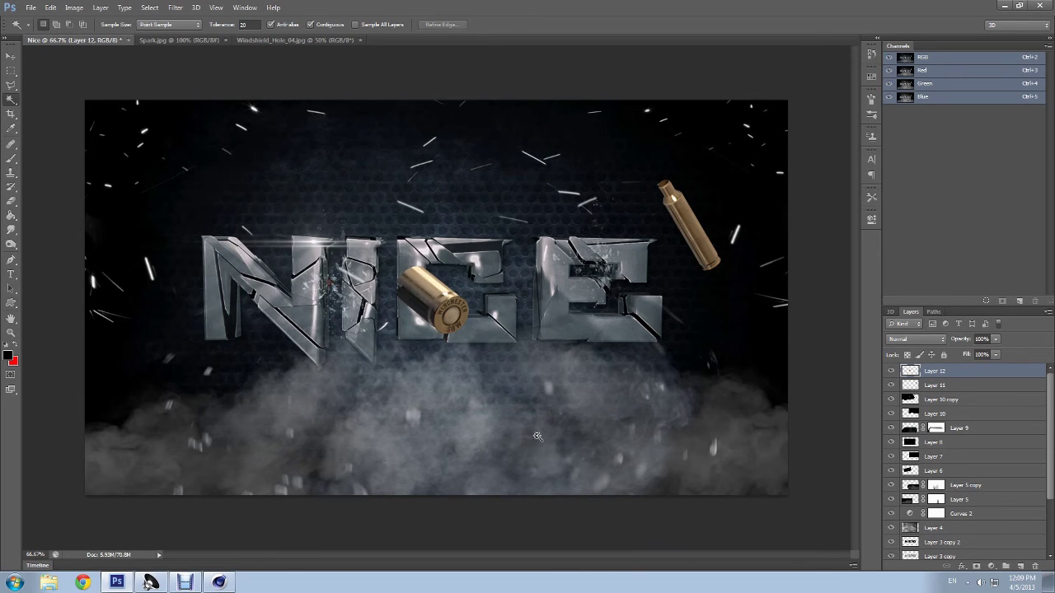
Step: Shrink the bullet to about 46% and place it above the left part of NICE
{"action": "key", "text": "ctrl+t"}
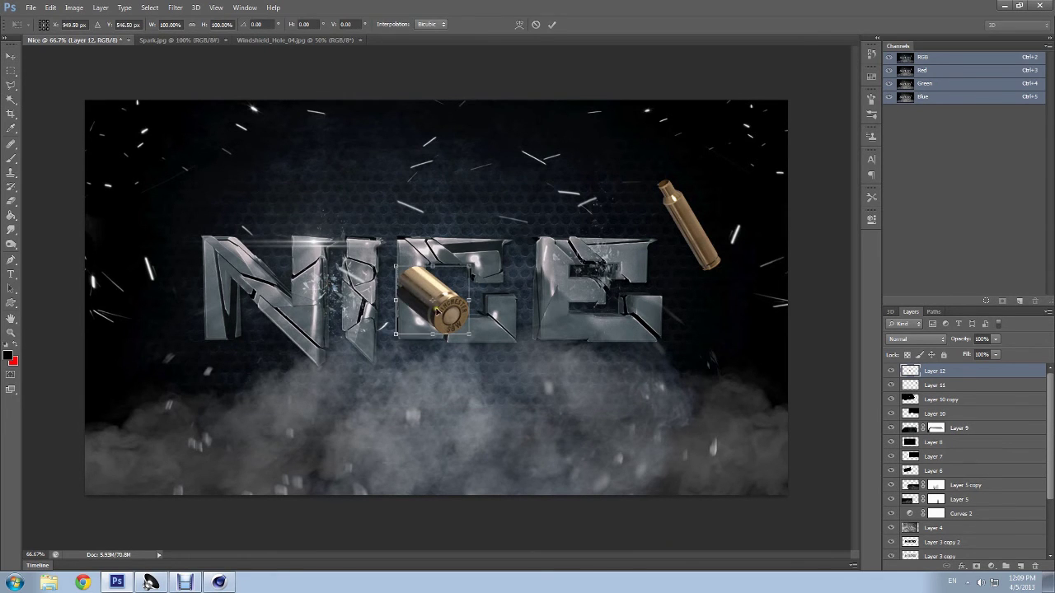
{"action": "left_click_drag", "start_coordinate": [434, 304], "coordinate": [602, 294]}
{"action": "mouse_move", "coordinate": [561, 262]}
{"action": "left_mouse_down"}
{"action": "mouse_move", "coordinate": [582, 272]}
{"action": "mouse_move", "coordinate": [376, 308]}
{"action": "mouse_move", "coordinate": [546, 196]}
{"action": "mouse_move", "coordinate": [550, 207]}
{"action": "mouse_move", "coordinate": [566, 166]}
{"action": "left_mouse_up"}
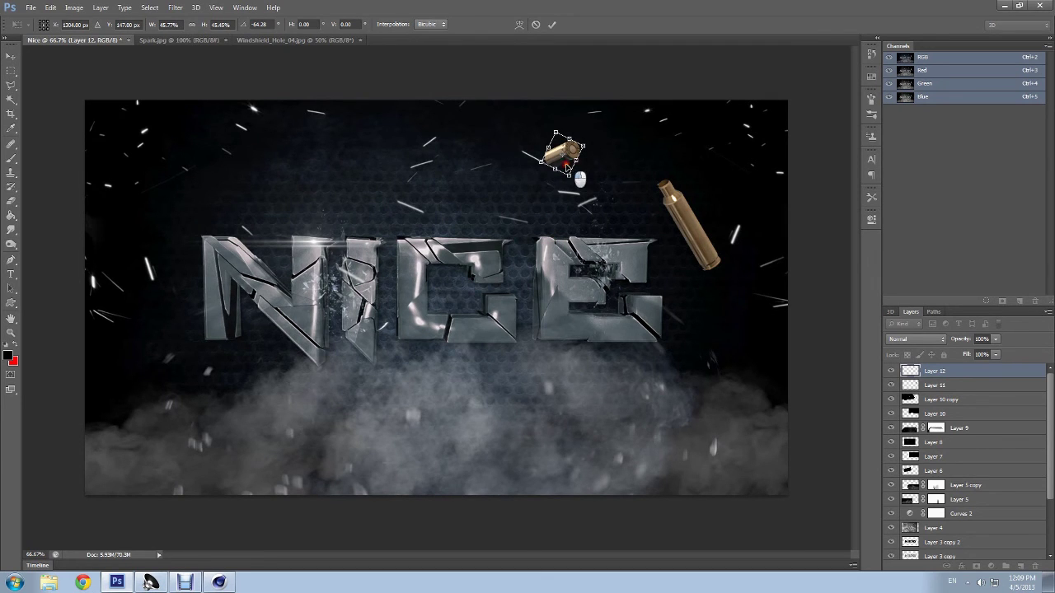
{"action": "left_click_drag", "start_coordinate": [562, 155], "coordinate": [299, 170]}
{"action": "key", "text": "Return"}
Step: Paste the Spark image into the NICE artwork as a Screen-blended layer
{"action": "key", "text": "w"}
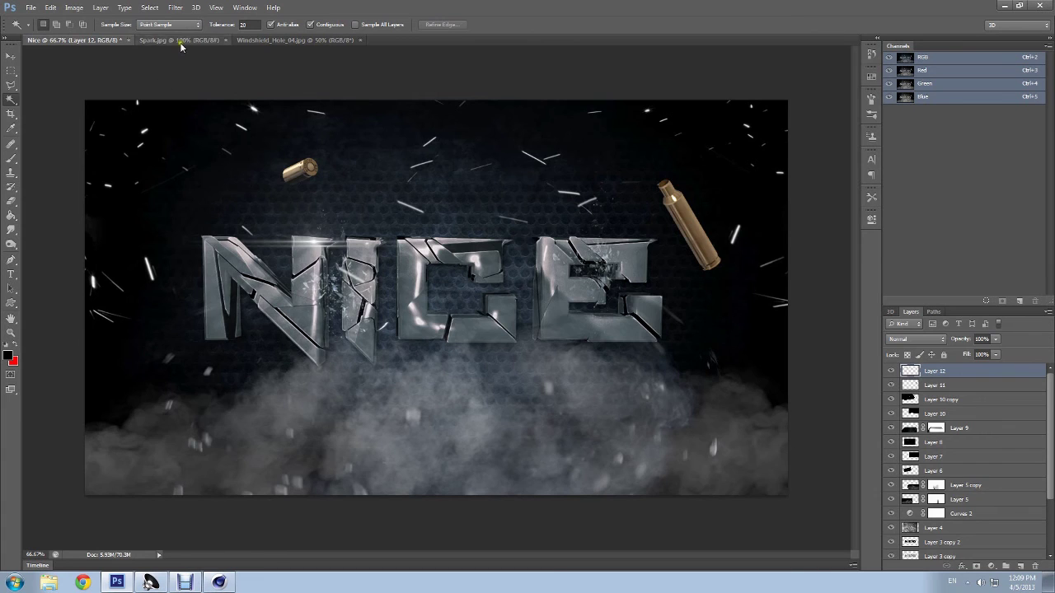
{"action": "left_click", "coordinate": [178, 41]}
{"action": "key", "text": "ctrl+a"}
{"action": "key", "text": "ctrl+c"}
{"action": "key", "text": "ctrl+w"}
{"action": "key", "text": "ctrl+v"}
{"action": "left_click", "coordinate": [915, 339]}
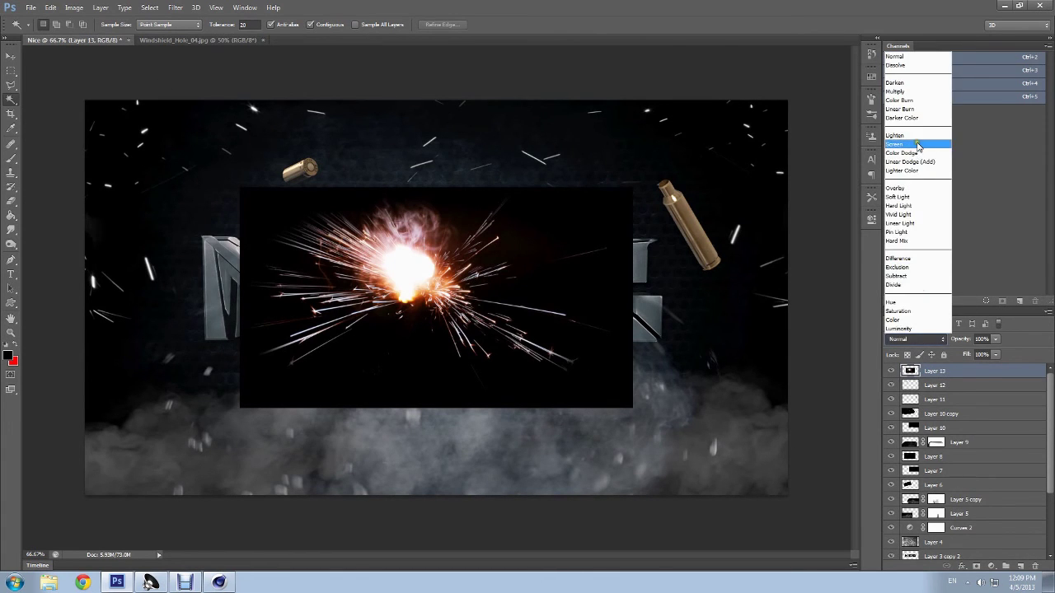
{"action": "left_click", "coordinate": [913, 145]}
Step: Scale the spark to about 47% and position it above the text
{"action": "key", "text": "ctrl+t"}
{"action": "mouse_move", "coordinate": [237, 189]}
{"action": "left_mouse_down"}
{"action": "mouse_move", "coordinate": [475, 321]}
{"action": "mouse_move", "coordinate": [318, 312]}
{"action": "mouse_move", "coordinate": [445, 378]}
{"action": "left_mouse_up"}
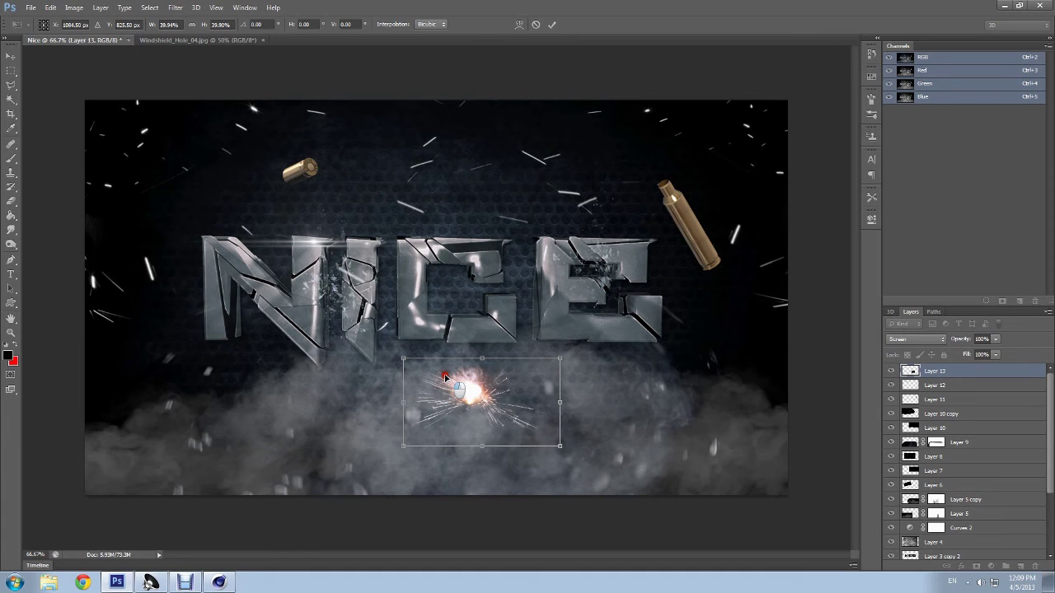
{"action": "mouse_move", "coordinate": [445, 377]}
{"action": "left_mouse_down"}
{"action": "mouse_move", "coordinate": [467, 169]}
{"action": "mouse_move", "coordinate": [444, 235]}
{"action": "mouse_move", "coordinate": [428, 227]}
{"action": "left_mouse_up"}
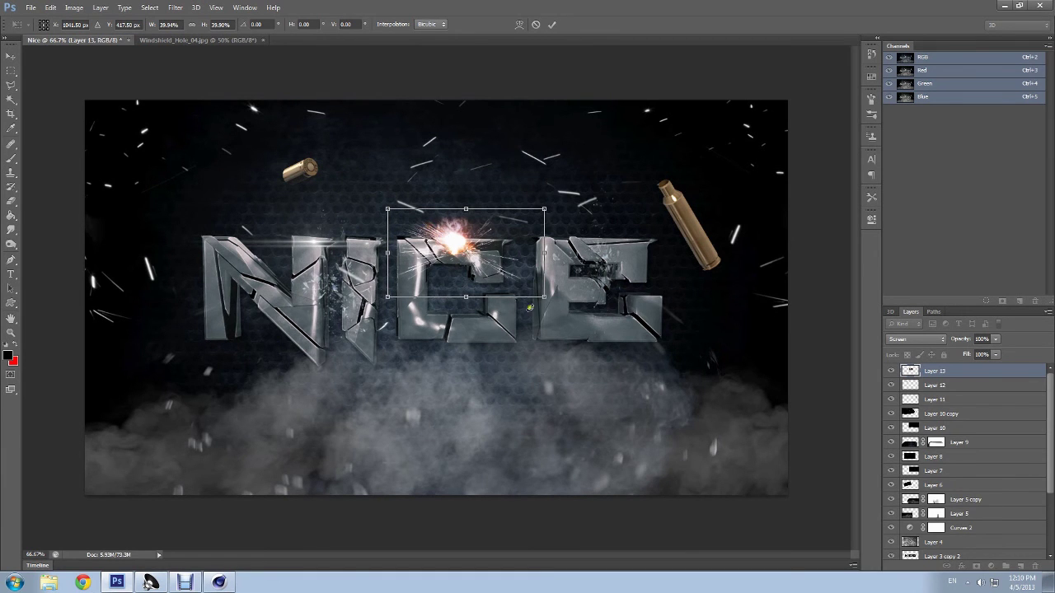
{"action": "left_click_drag", "start_coordinate": [544, 299], "coordinate": [563, 305]}
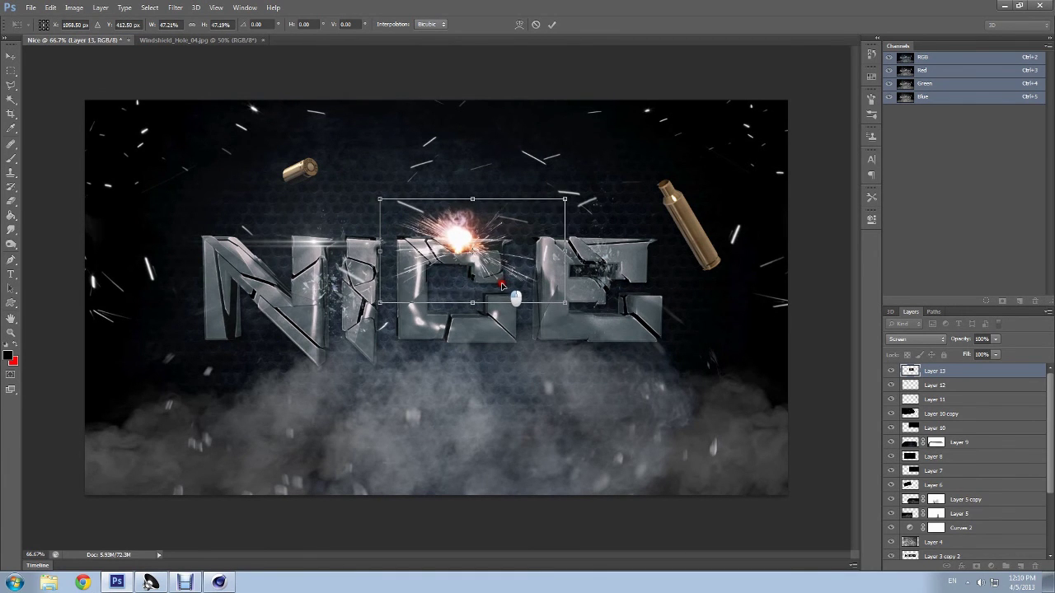
{"action": "mouse_move", "coordinate": [499, 287]}
{"action": "left_mouse_down"}
{"action": "mouse_move", "coordinate": [642, 322]}
{"action": "mouse_move", "coordinate": [379, 356]}
{"action": "mouse_move", "coordinate": [388, 344]}
{"action": "mouse_move", "coordinate": [421, 353]}
{"action": "mouse_move", "coordinate": [482, 287]}
{"action": "mouse_move", "coordinate": [497, 290]}
{"action": "left_mouse_up"}
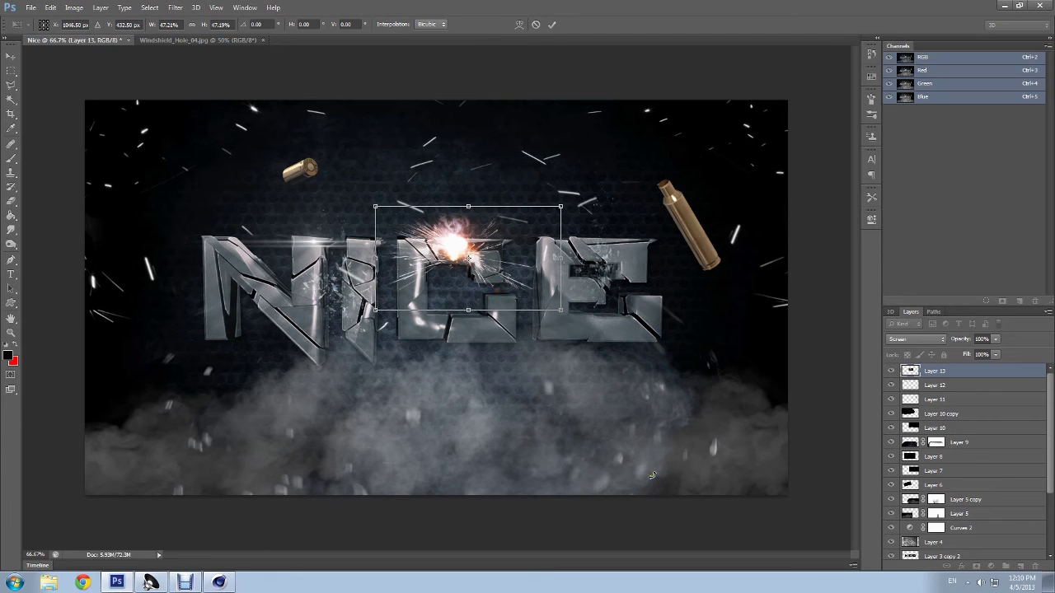
{"action": "key", "text": "Return"}
{"action": "key", "text": "w"}
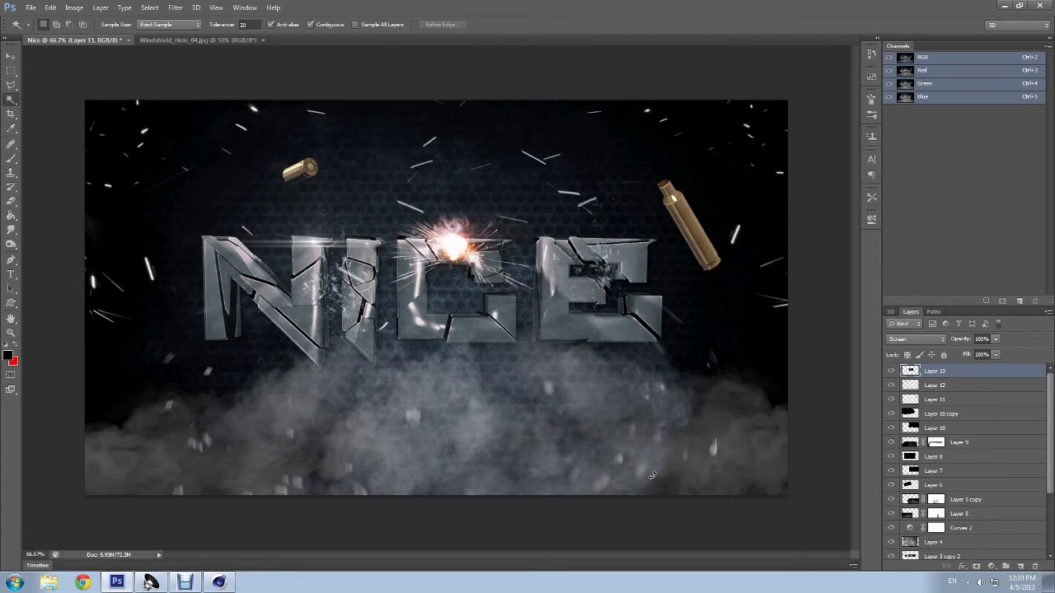
Step: Shrink the spark to about 62% onto the C and fully desaturate it
{"action": "key", "text": "ctrl+t"}
{"action": "mouse_move", "coordinate": [375, 206]}
{"action": "left_mouse_down"}
{"action": "mouse_move", "coordinate": [446, 239]}
{"action": "mouse_move", "coordinate": [436, 235]}
{"action": "left_mouse_up"}
{"action": "key", "text": "Down"}
{"action": "key", "text": "Down"}
{"action": "key", "text": "Down"}
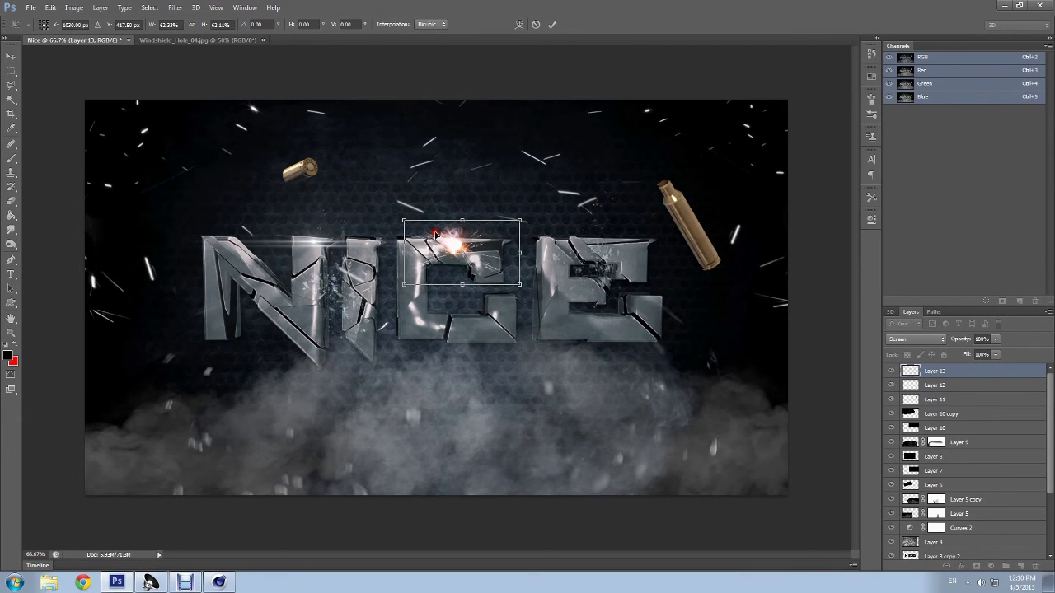
{"action": "key", "text": "Return"}
{"action": "key", "text": "w"}
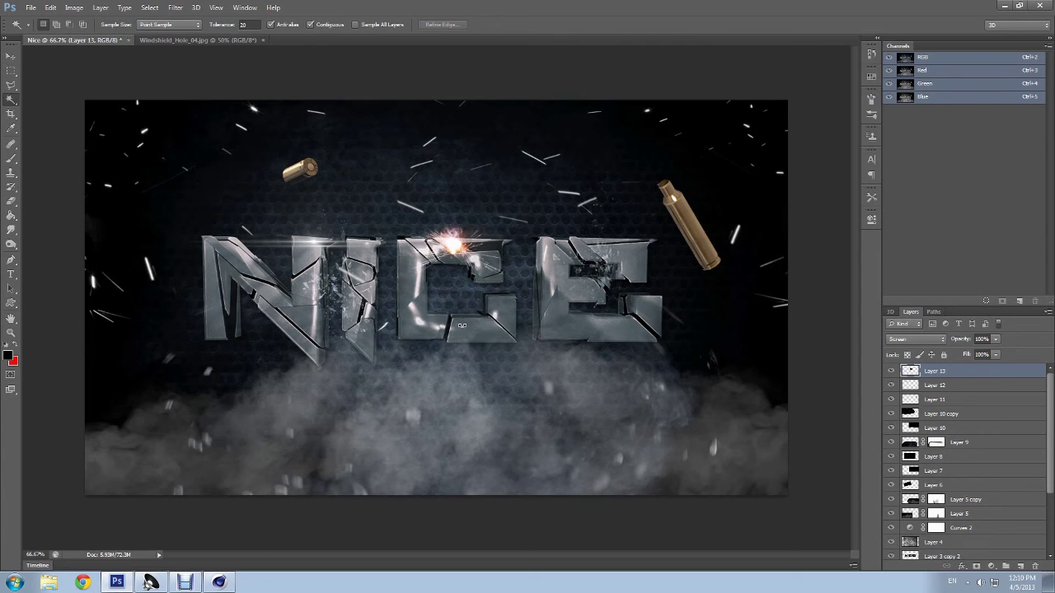
{"action": "key", "text": "ctrl+u"}
{"action": "left_click_drag", "start_coordinate": [322, 392], "coordinate": [243, 394]}
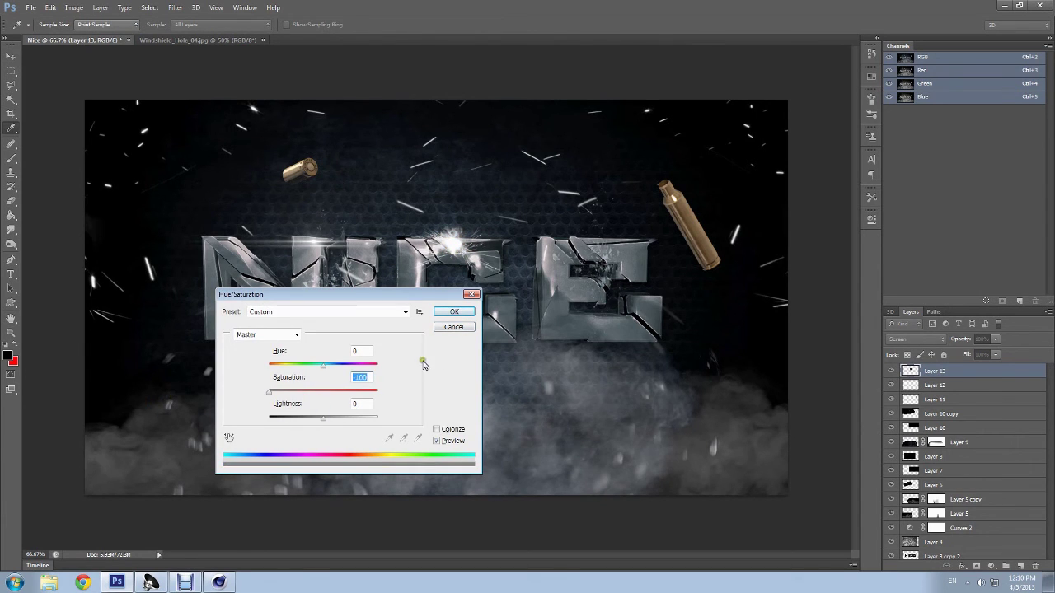
{"action": "left_click", "coordinate": [453, 312]}
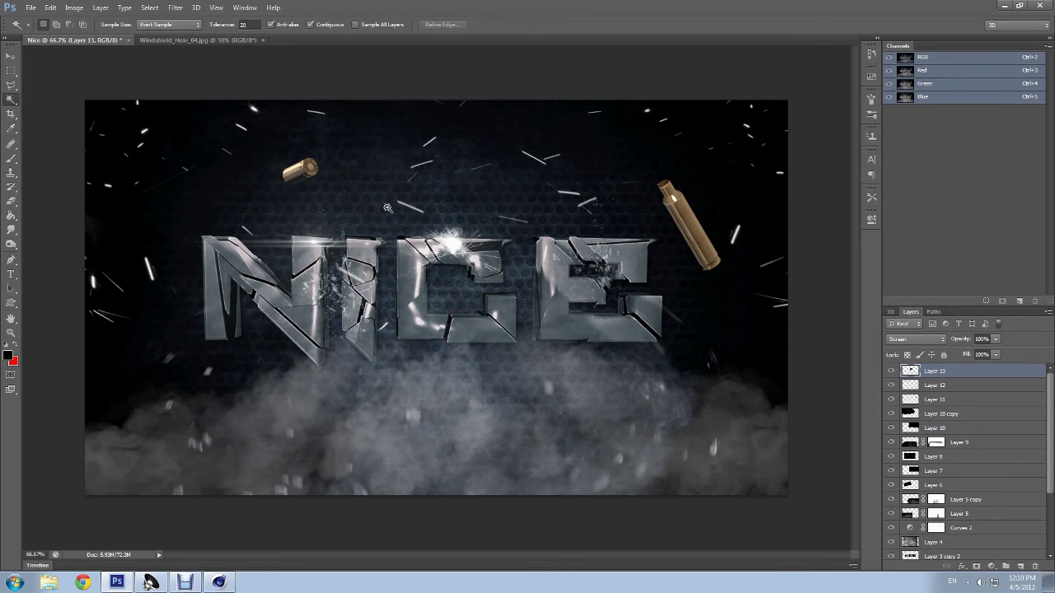
Step: Paste the Windshield_Hole_04 bullet hole into Nice and shrink it to about half size
{"action": "left_click", "coordinate": [185, 41]}
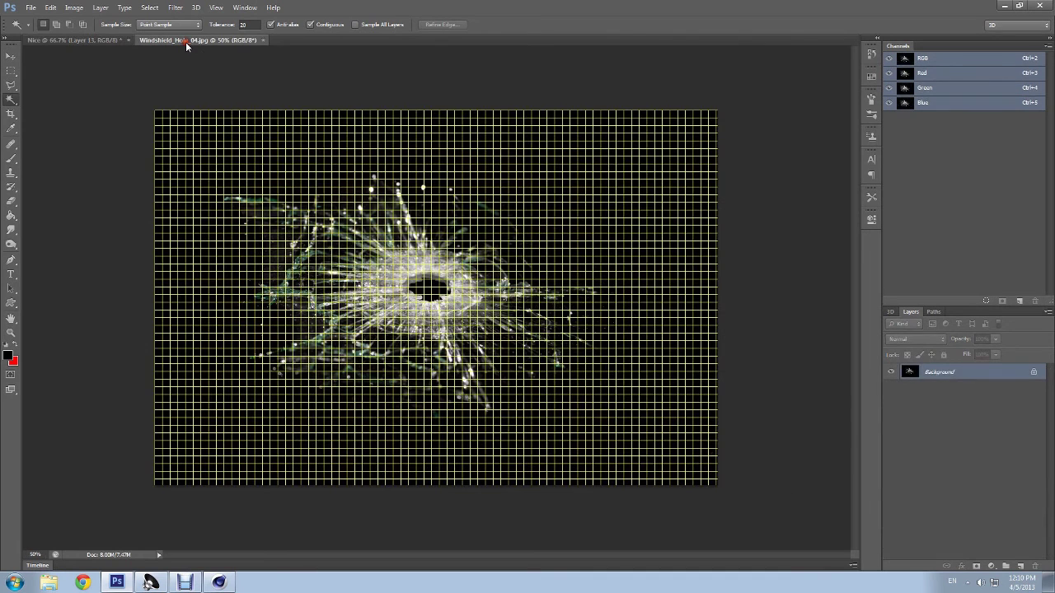
{"action": "key", "text": "ctrl+a"}
{"action": "key", "text": "ctrl+c"}
{"action": "key", "text": "ctrl+w"}
{"action": "key", "text": "ctrl+v"}
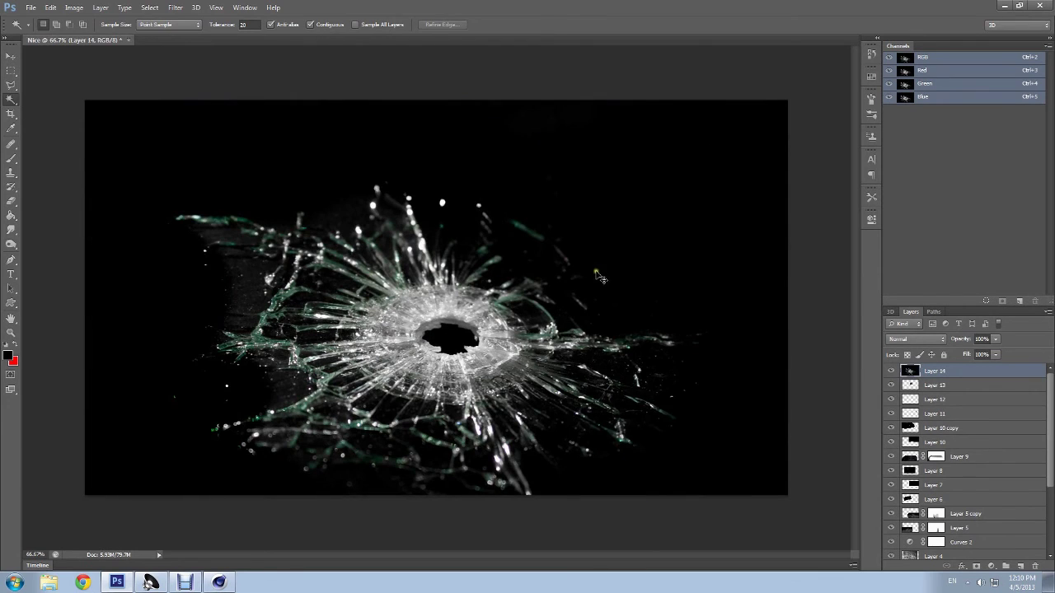
{"action": "key", "text": "ctrl+t"}
{"action": "left_click_drag", "start_coordinate": [85, 102], "coordinate": [436, 330]}
{"action": "mouse_move", "coordinate": [513, 412]}
{"action": "left_mouse_down"}
{"action": "mouse_move", "coordinate": [322, 155]}
{"action": "mouse_move", "coordinate": [299, 198]}
{"action": "left_mouse_up"}
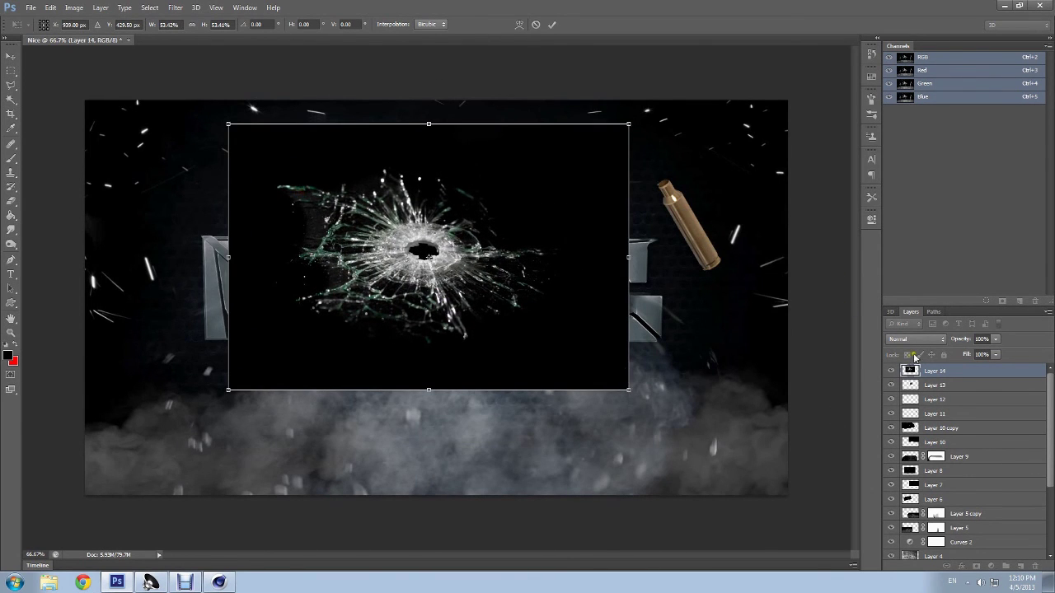
{"action": "key", "text": "Return"}
Step: Blend the bullet hole in Screen mode and shrink it to about 31% above NICE
{"action": "left_click", "coordinate": [917, 338]}
{"action": "left_click", "coordinate": [915, 149]}
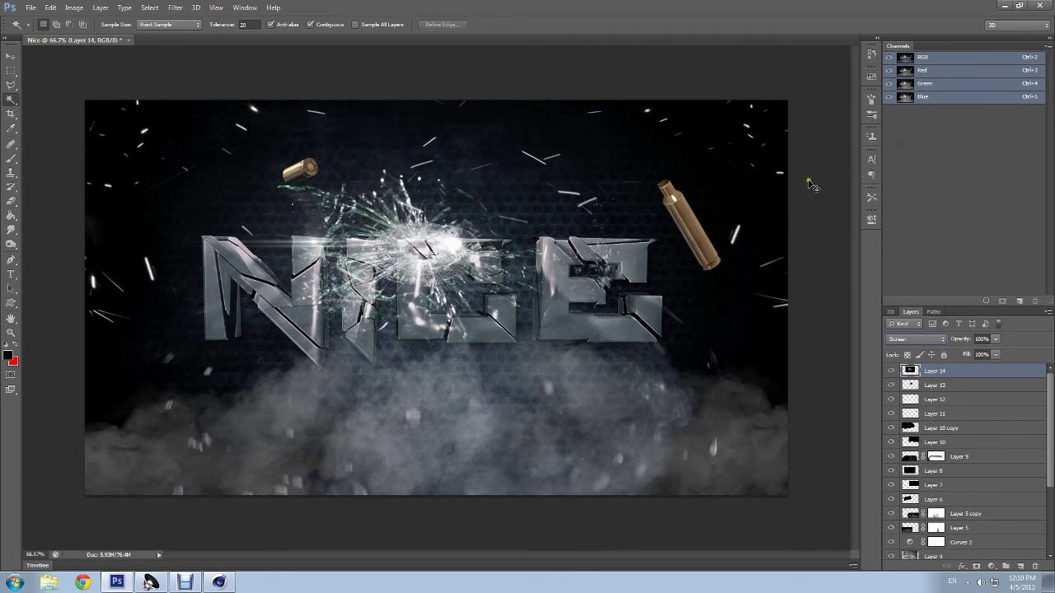
{"action": "key", "text": "ctrl+t"}
{"action": "left_click_drag", "start_coordinate": [440, 299], "coordinate": [509, 227]}
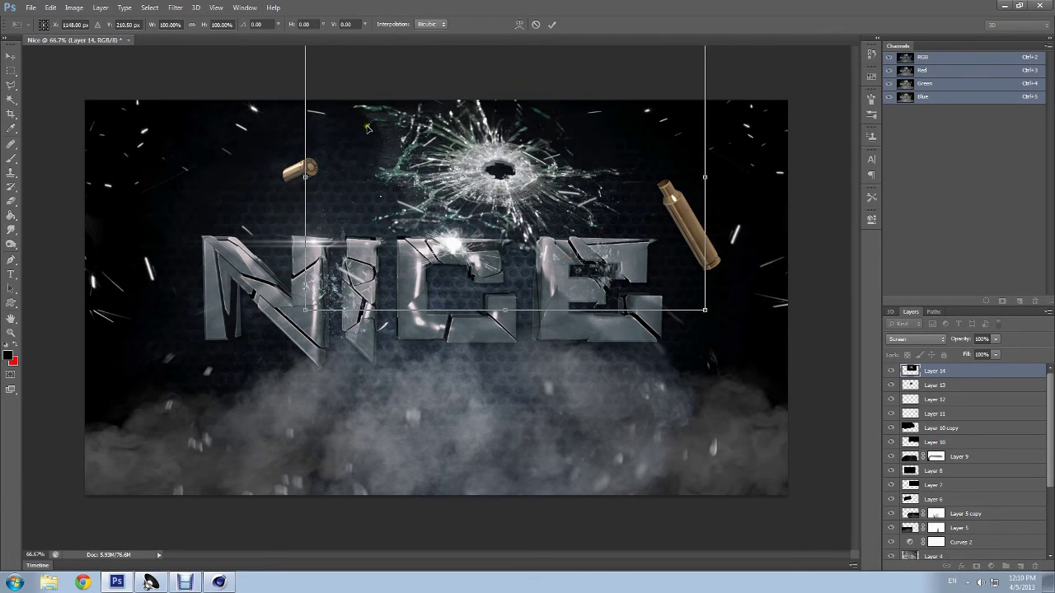
{"action": "left_click_drag", "start_coordinate": [367, 128], "coordinate": [360, 229]}
{"action": "left_click_drag", "start_coordinate": [300, 110], "coordinate": [576, 295]}
{"action": "mouse_move", "coordinate": [617, 327]}
{"action": "left_mouse_down"}
{"action": "mouse_move", "coordinate": [487, 170]}
{"action": "mouse_move", "coordinate": [602, 245]}
{"action": "mouse_move", "coordinate": [699, 287]}
{"action": "mouse_move", "coordinate": [449, 161]}
{"action": "mouse_move", "coordinate": [464, 165]}
{"action": "left_mouse_up"}
{"action": "key", "text": "Return"}
{"action": "key", "text": "w"}
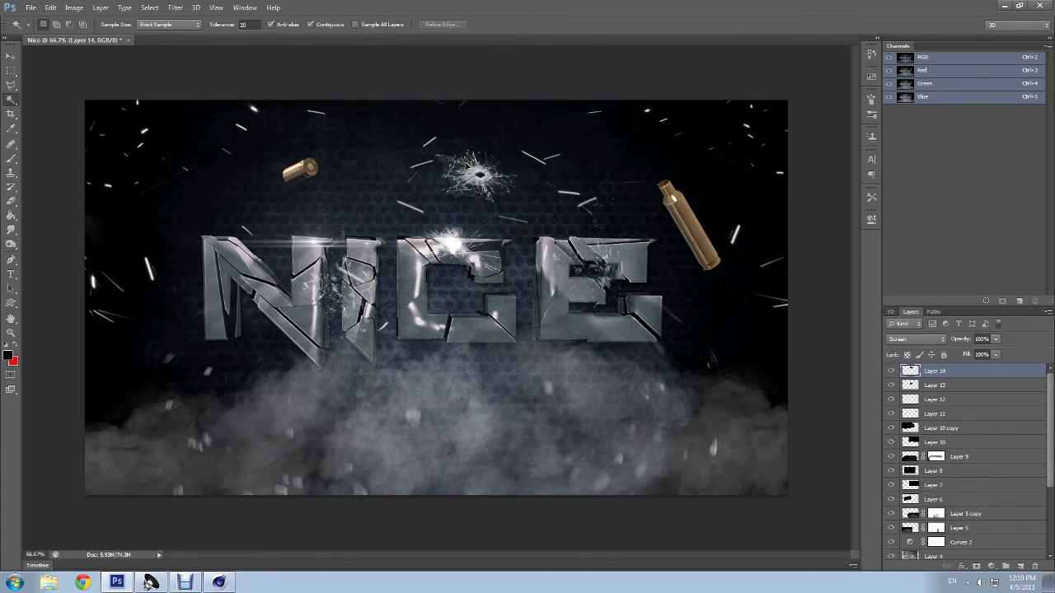
{"action": "left_click", "coordinate": [30, 8]}
Step: Open the Windshield_Hole_03.jpg bullet-hole image
{"action": "left_click", "coordinate": [49, 32]}
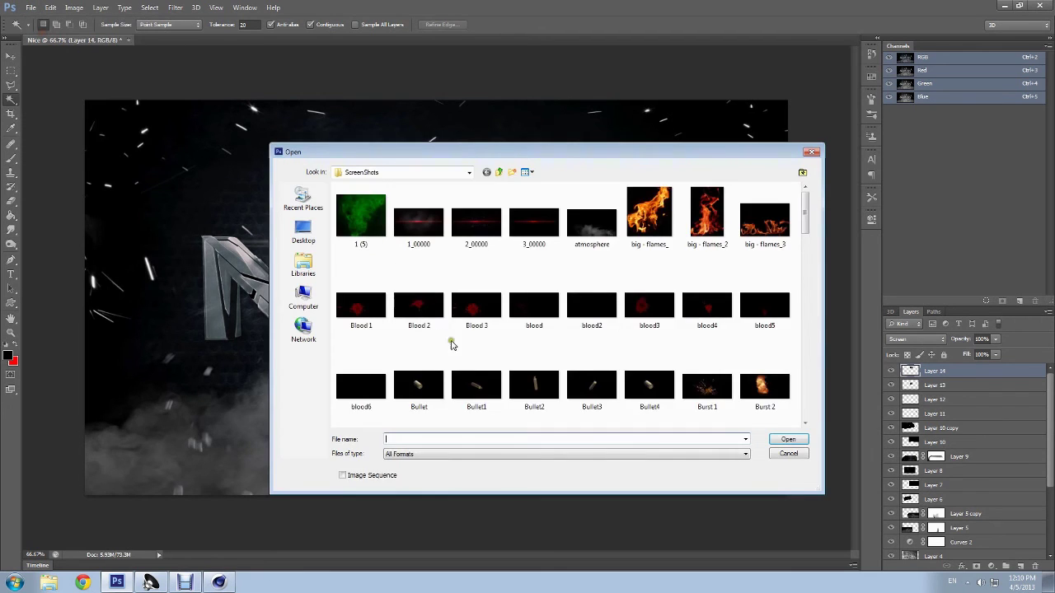
{"action": "scroll", "coordinate": [462, 346], "scroll_direction": "down", "scroll_amount": 5}
{"action": "scroll", "coordinate": [462, 346], "scroll_direction": "down", "scroll_amount": 10}
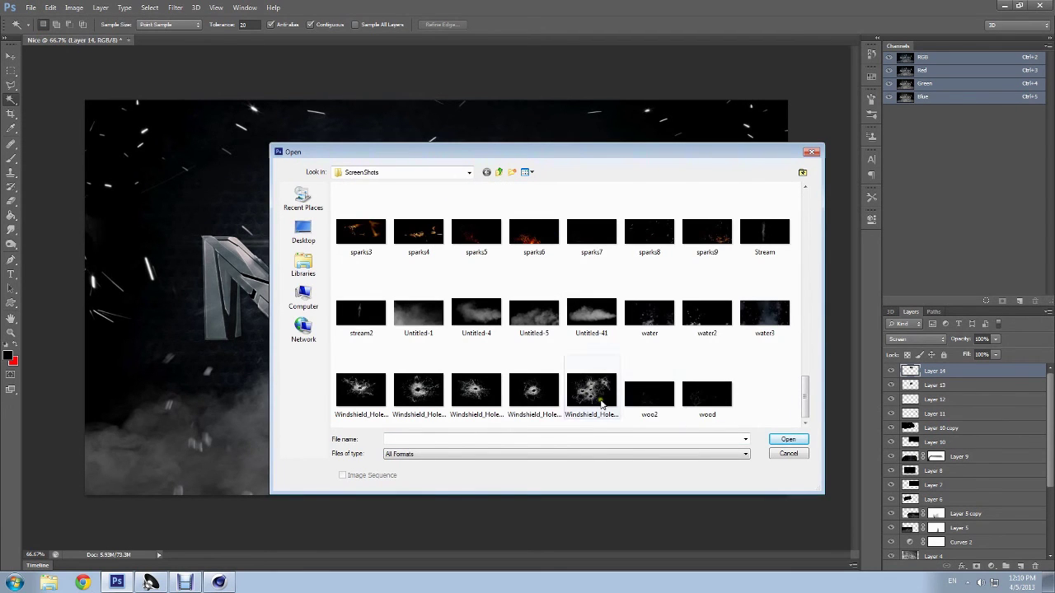
{"action": "double_click", "coordinate": [423, 392]}
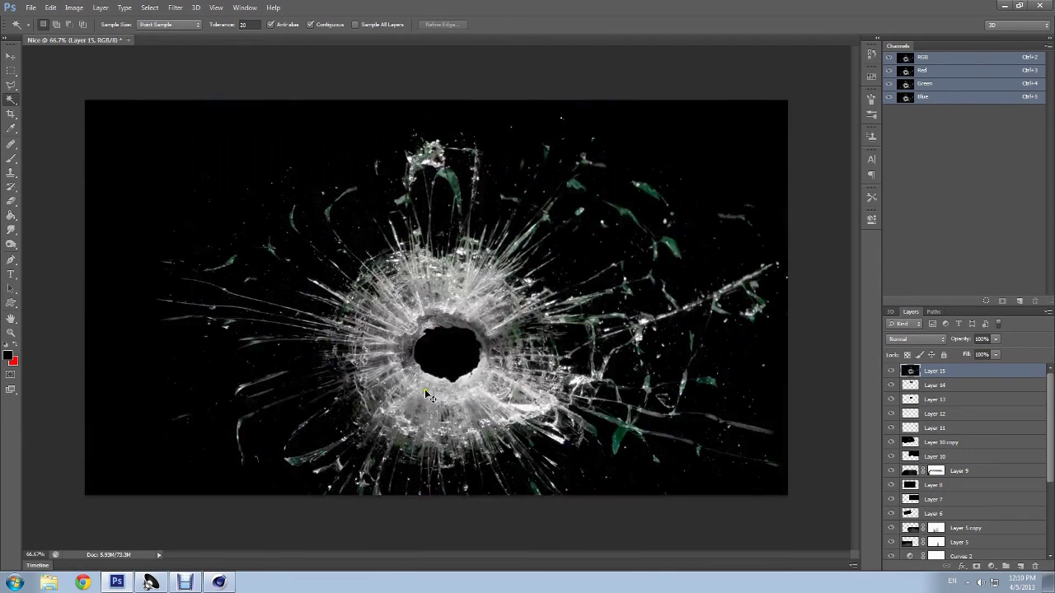
Step: Shrink the new bullet hole, centre it, and blend it in Screen mode
{"action": "left_click_drag", "start_coordinate": [85, 100], "coordinate": [483, 365]}
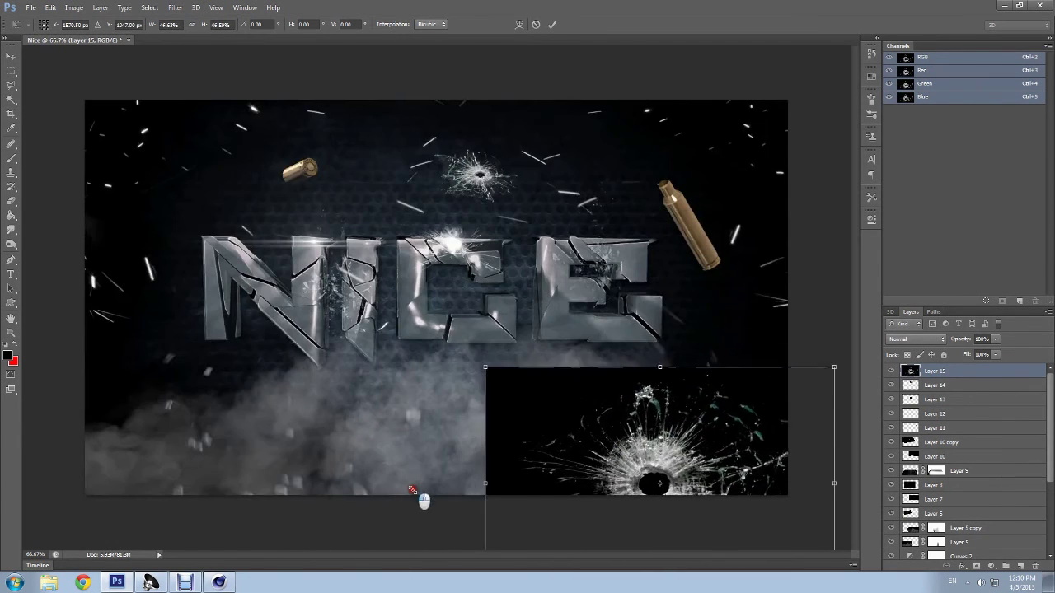
{"action": "left_click_drag", "start_coordinate": [511, 462], "coordinate": [280, 253]}
{"action": "left_click_drag", "start_coordinate": [265, 152], "coordinate": [357, 214]}
{"action": "key", "text": "Return"}
{"action": "key", "text": "w"}
{"action": "left_click", "coordinate": [915, 340]}
{"action": "left_click", "coordinate": [902, 148]}
Step: Scale the bullet hole to about 55% and place it upper left above the N
{"action": "key", "text": "ctrl+t"}
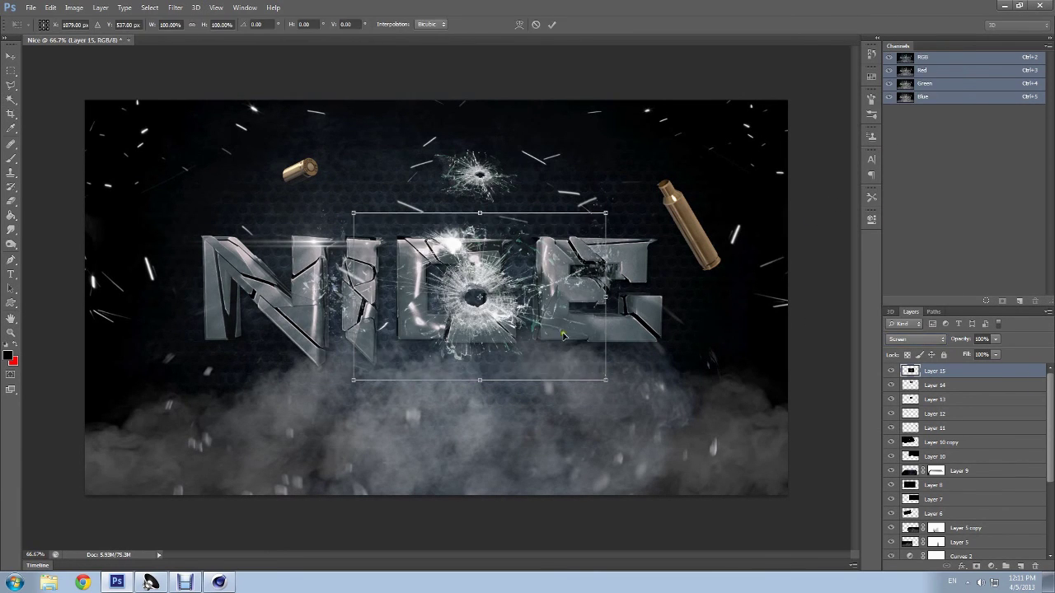
{"action": "left_click_drag", "start_coordinate": [354, 213], "coordinate": [466, 288]}
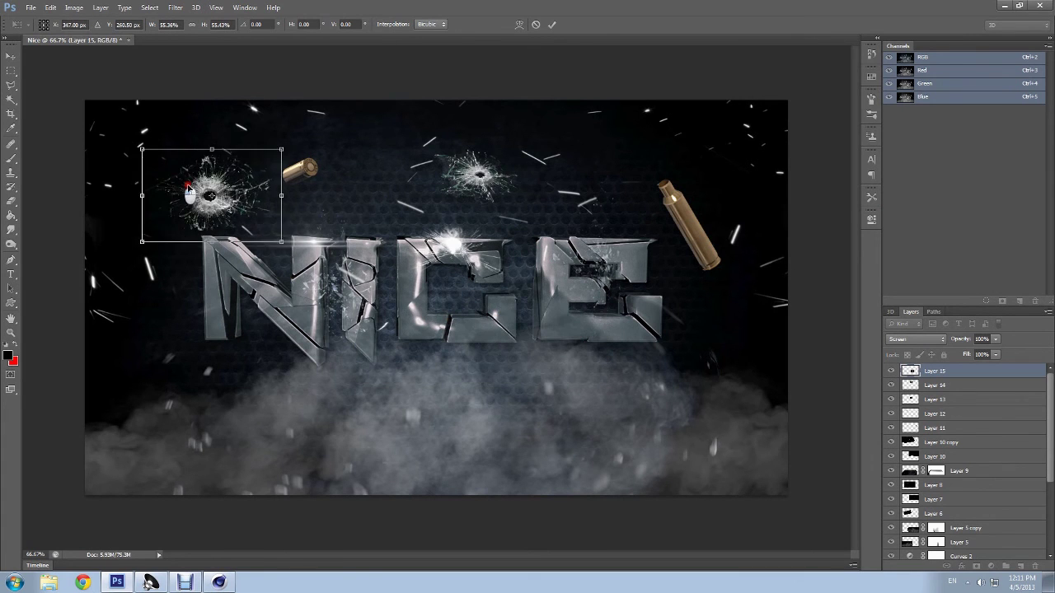
{"action": "left_click_drag", "start_coordinate": [498, 319], "coordinate": [206, 181]}
{"action": "key", "text": "Return"}
{"action": "key", "text": "w"}
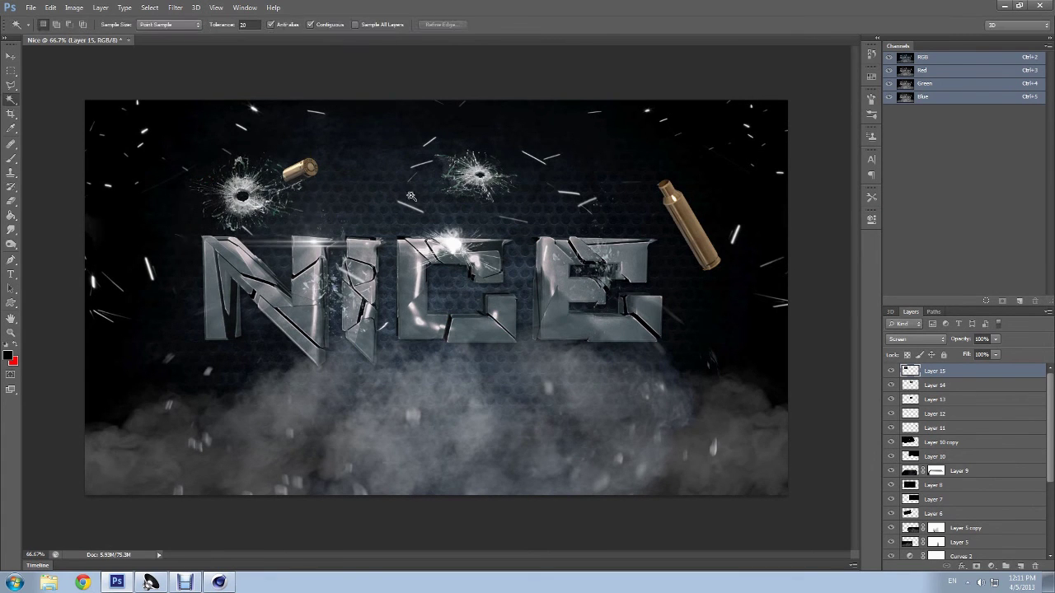
Step: Delete the centre bullet hole and move a copy of the upper-left hole right of the E
{"action": "left_click", "coordinate": [931, 387]}
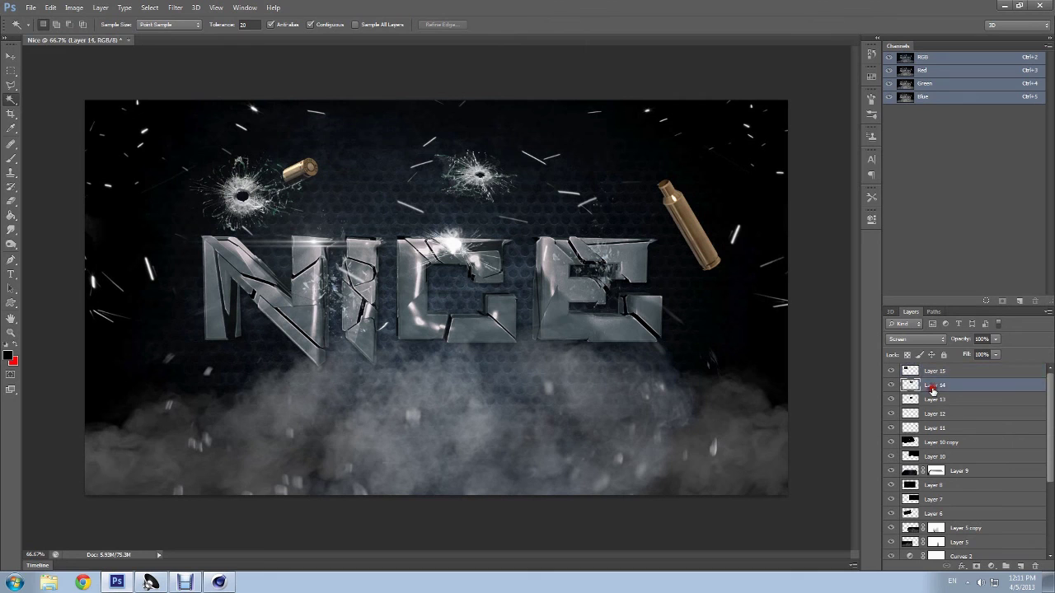
{"action": "key", "text": "Delete"}
{"action": "left_click", "coordinate": [944, 370]}
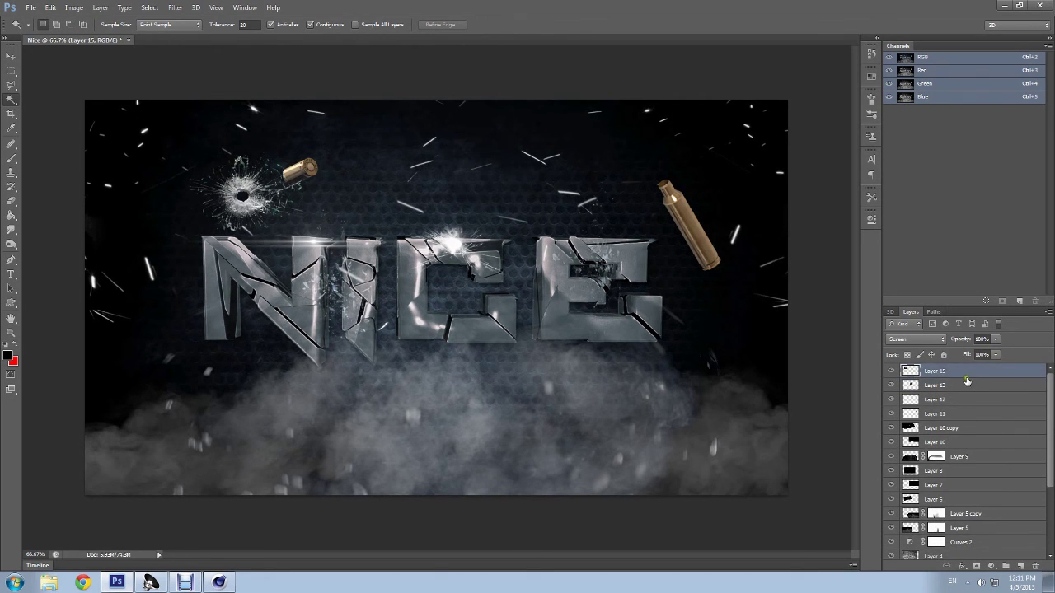
{"action": "key", "text": "ctrl+j"}
{"action": "key", "text": "ctrl+t"}
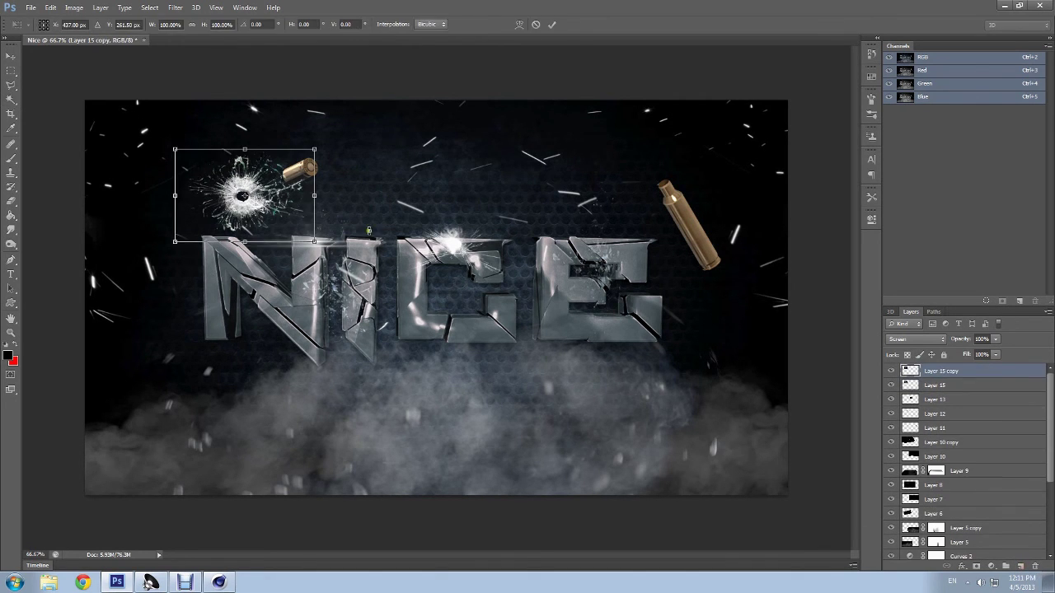
{"action": "mouse_move", "coordinate": [299, 234]}
{"action": "left_mouse_down"}
{"action": "mouse_move", "coordinate": [634, 286]}
{"action": "mouse_move", "coordinate": [756, 350]}
{"action": "left_mouse_up"}
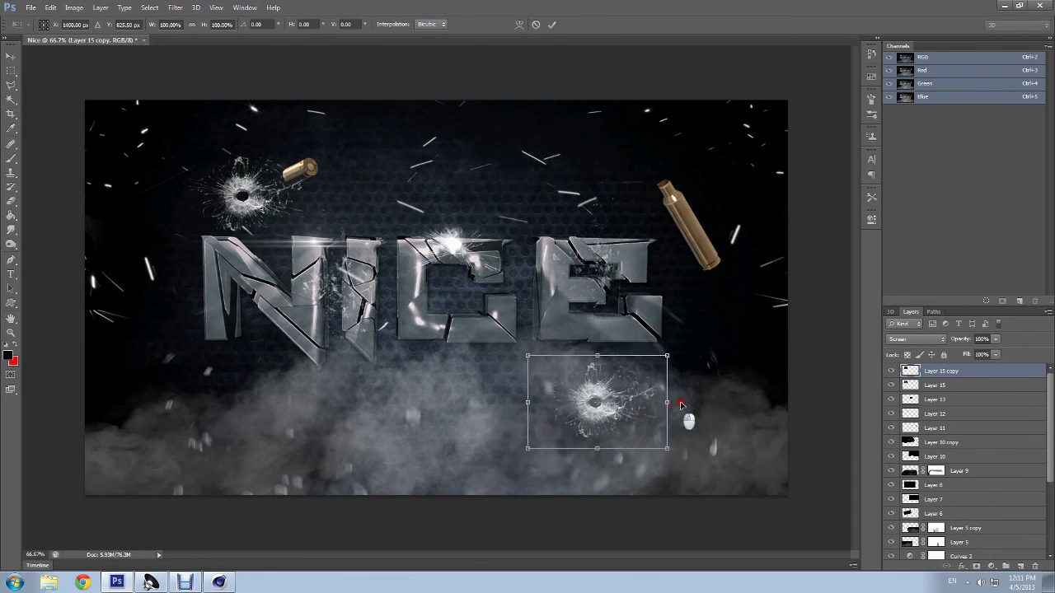
{"action": "key", "text": "Return"}
{"action": "key", "text": "w"}
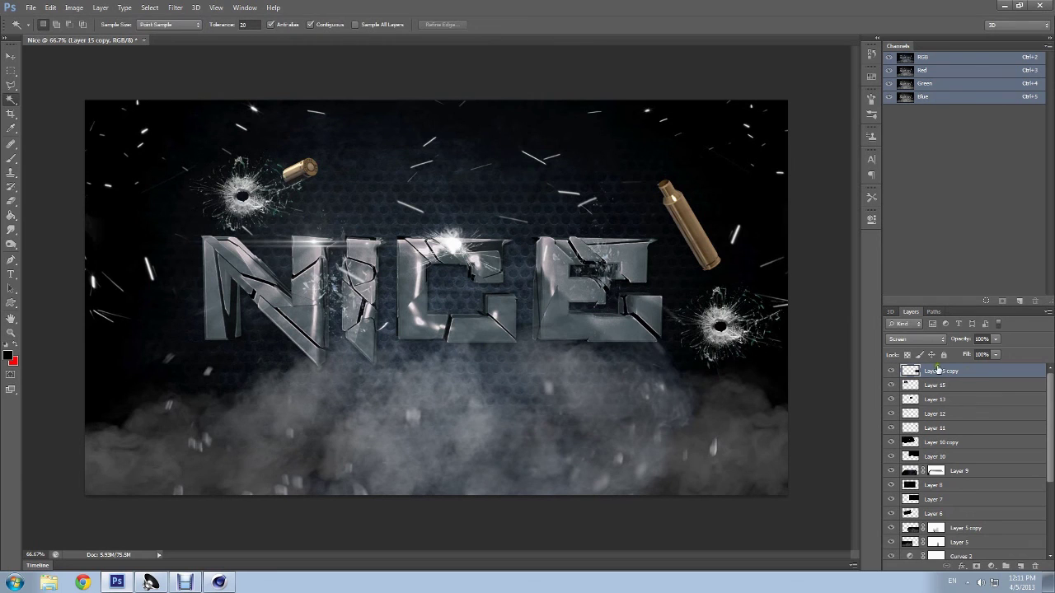
Step: Add another bullet-hole copy at the top centre above the letters
{"action": "key", "text": "ctrl+j"}
{"action": "key", "text": "ctrl+t"}
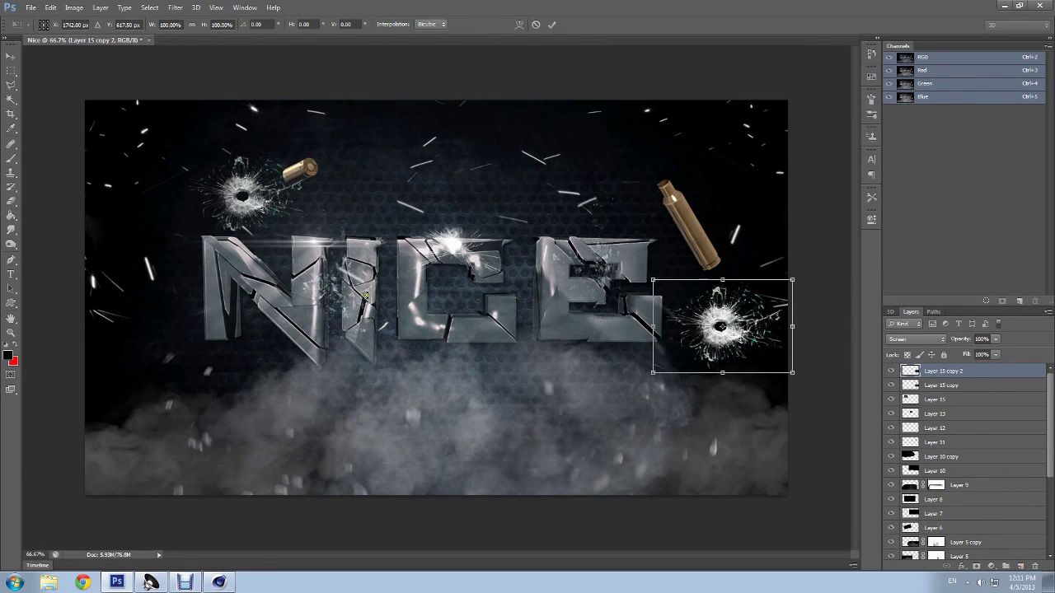
{"action": "mouse_move", "coordinate": [730, 323]}
{"action": "left_mouse_down"}
{"action": "mouse_move", "coordinate": [497, 165]}
{"action": "mouse_move", "coordinate": [512, 159]}
{"action": "left_mouse_up"}
{"action": "key", "text": "Return"}
{"action": "key", "text": "w"}
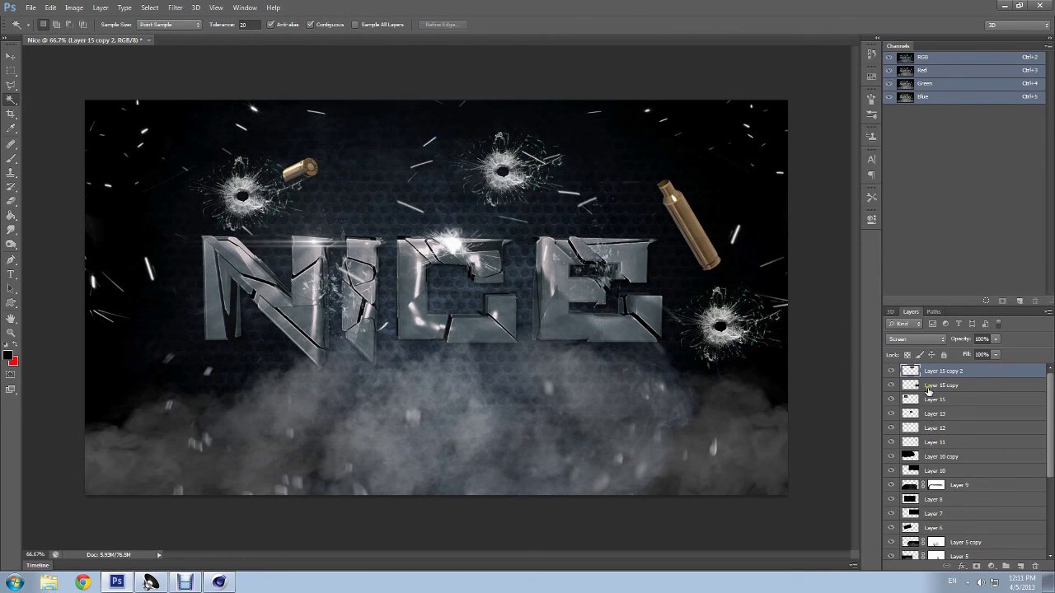
Step: Discard an extra, unwanted bullet-hole duplicate
{"action": "left_click_drag", "start_coordinate": [929, 391], "coordinate": [938, 400]}
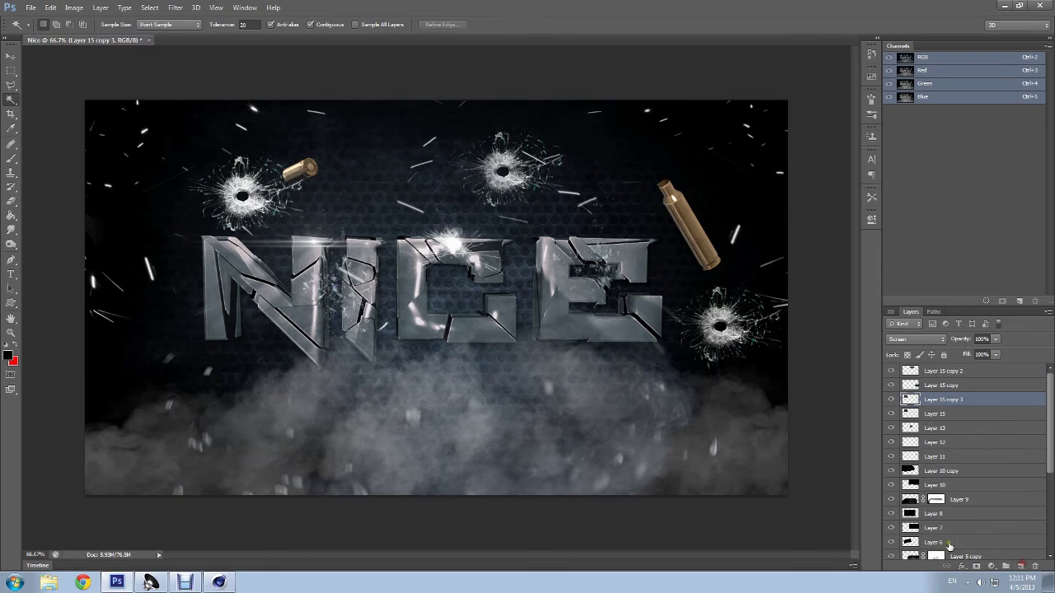
{"action": "key", "text": "ctrl+t"}
{"action": "key", "text": "Escape"}
{"action": "key", "text": "ctrl+z"}
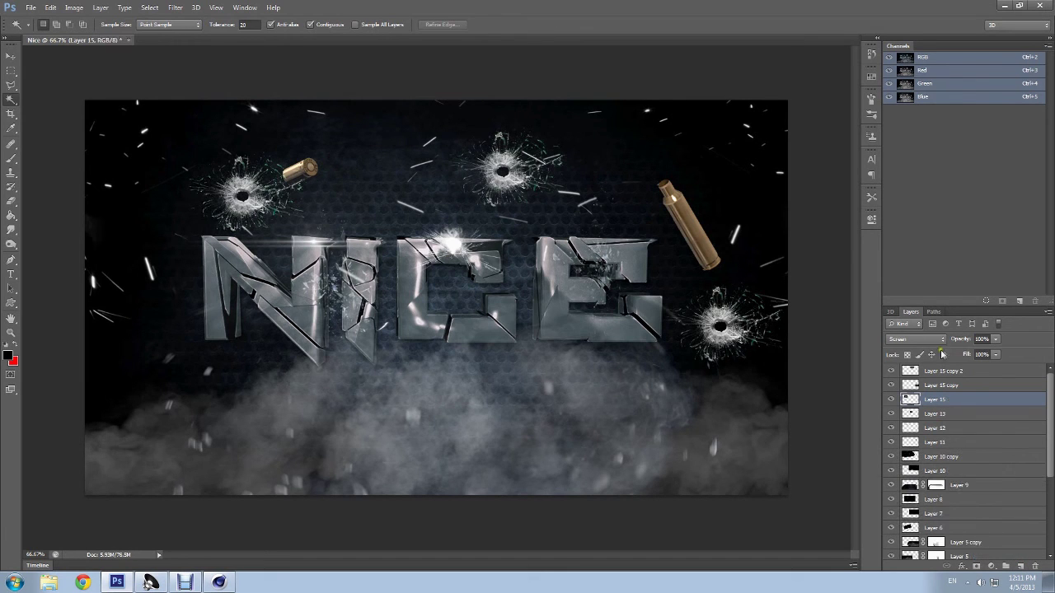
Step: Duplicate the Layer 11 casing and rotate the copy upright near the centre
{"action": "left_click", "coordinate": [940, 445]}
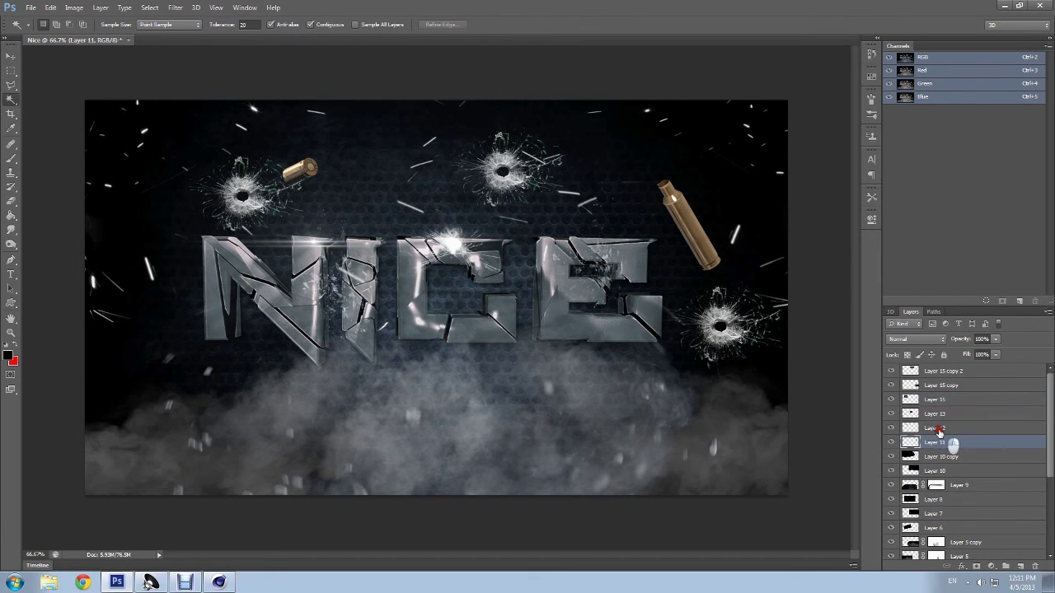
{"action": "left_click_drag", "start_coordinate": [940, 428], "coordinate": [1019, 564]}
{"action": "key", "text": "ctrl+t"}
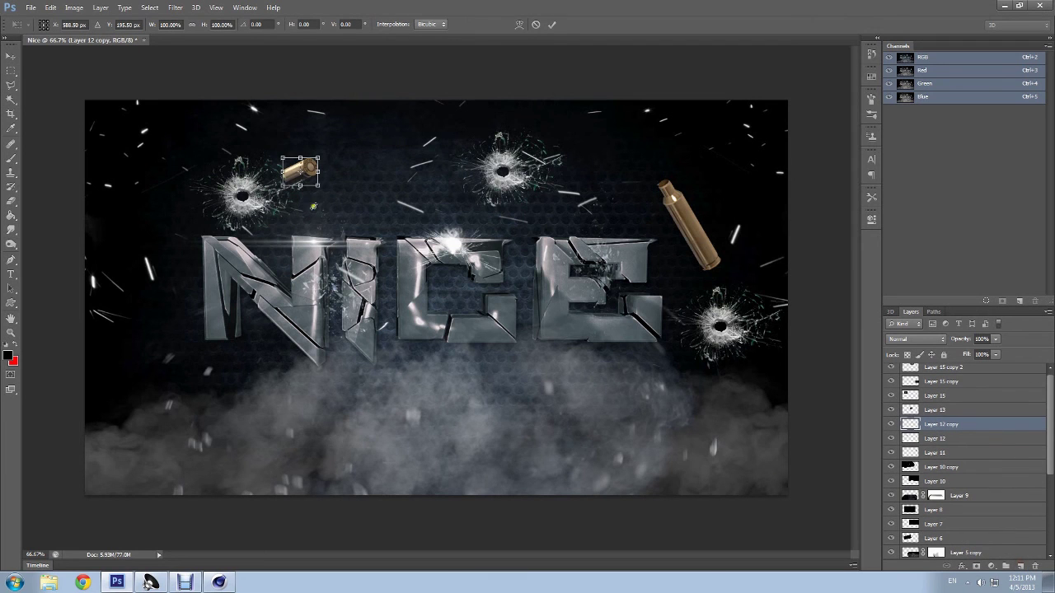
{"action": "left_click_drag", "start_coordinate": [305, 176], "coordinate": [179, 367]}
{"action": "mouse_move", "coordinate": [227, 412]}
{"action": "left_mouse_down"}
{"action": "mouse_move", "coordinate": [121, 419]}
{"action": "mouse_move", "coordinate": [145, 385]}
{"action": "mouse_move", "coordinate": [455, 216]}
{"action": "left_mouse_up"}
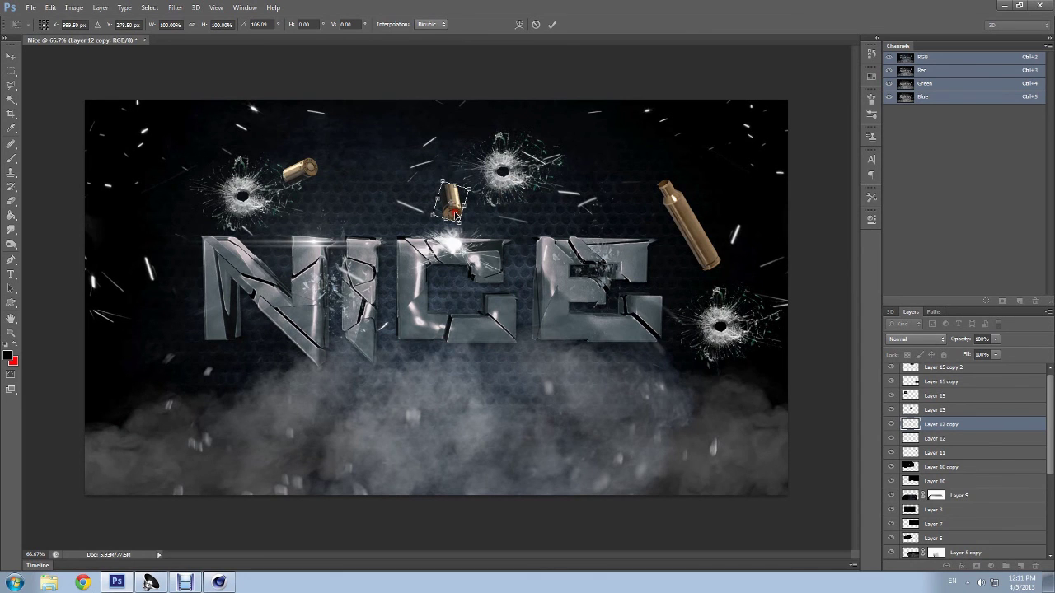
{"action": "key", "text": "Return"}
{"action": "key", "text": "w"}
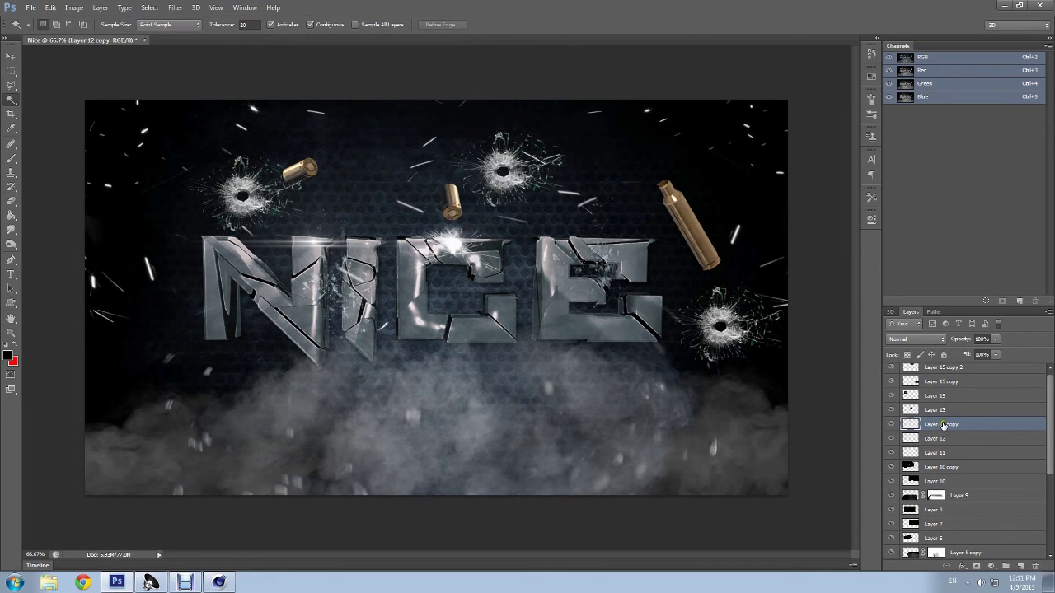
Step: Duplicate the right casing again, moving and tilting the copy to the left
{"action": "left_click", "coordinate": [947, 409]}
{"action": "left_click", "coordinate": [945, 438]}
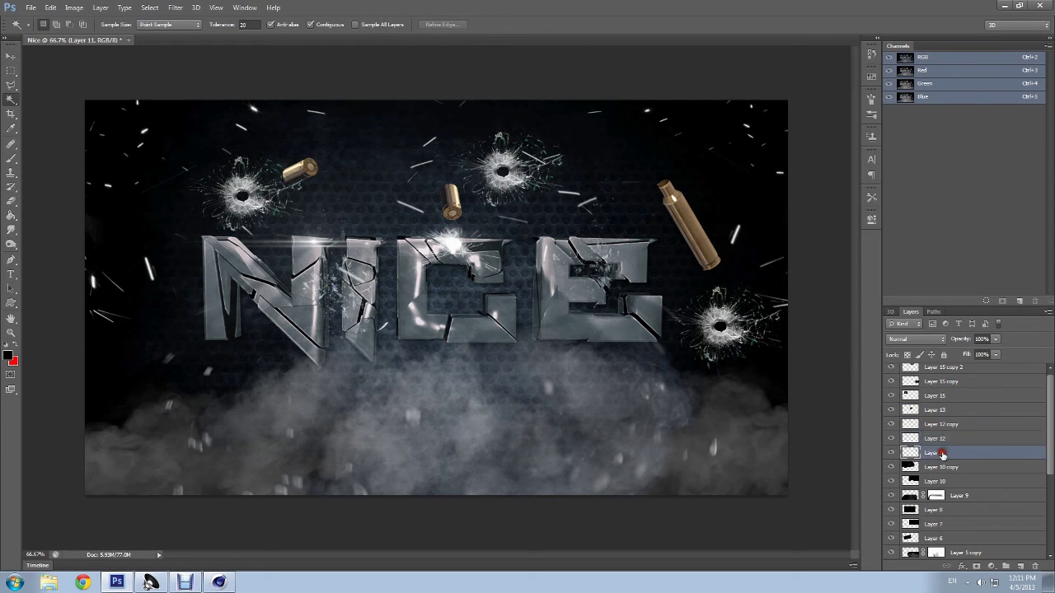
{"action": "left_click_drag", "start_coordinate": [941, 453], "coordinate": [1019, 566]}
{"action": "key", "text": "ctrl+t"}
{"action": "mouse_move", "coordinate": [717, 249]}
{"action": "left_mouse_down"}
{"action": "mouse_move", "coordinate": [181, 368]}
{"action": "mouse_move", "coordinate": [155, 387]}
{"action": "mouse_move", "coordinate": [156, 452]}
{"action": "mouse_move", "coordinate": [159, 401]}
{"action": "left_mouse_up"}
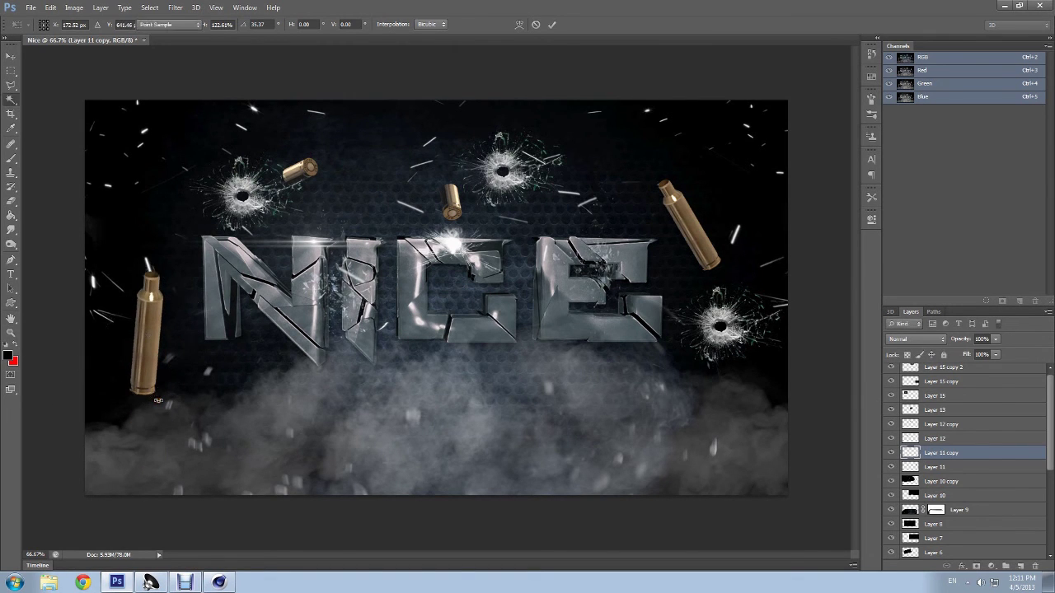
{"action": "key", "text": "Return"}
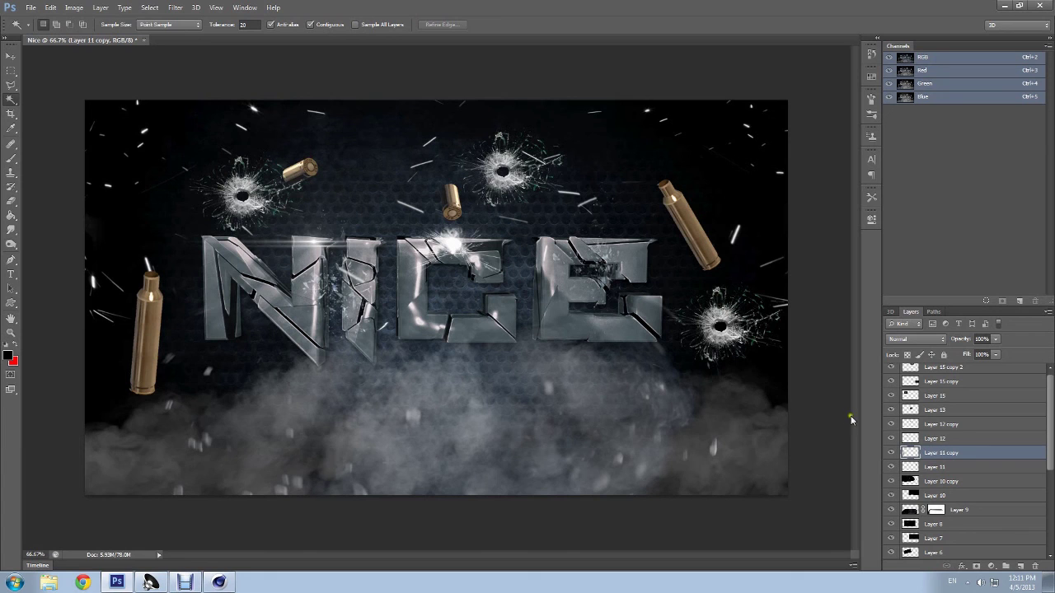
{"action": "scroll", "coordinate": [993, 428], "scroll_direction": "up", "scroll_amount": 1}
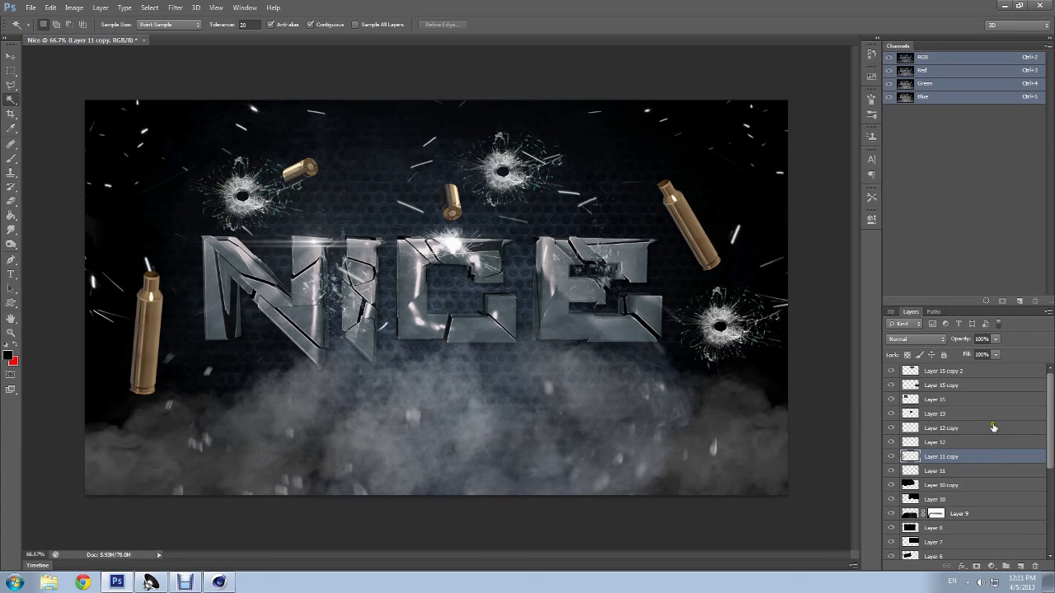
{"action": "left_click", "coordinate": [946, 400]}
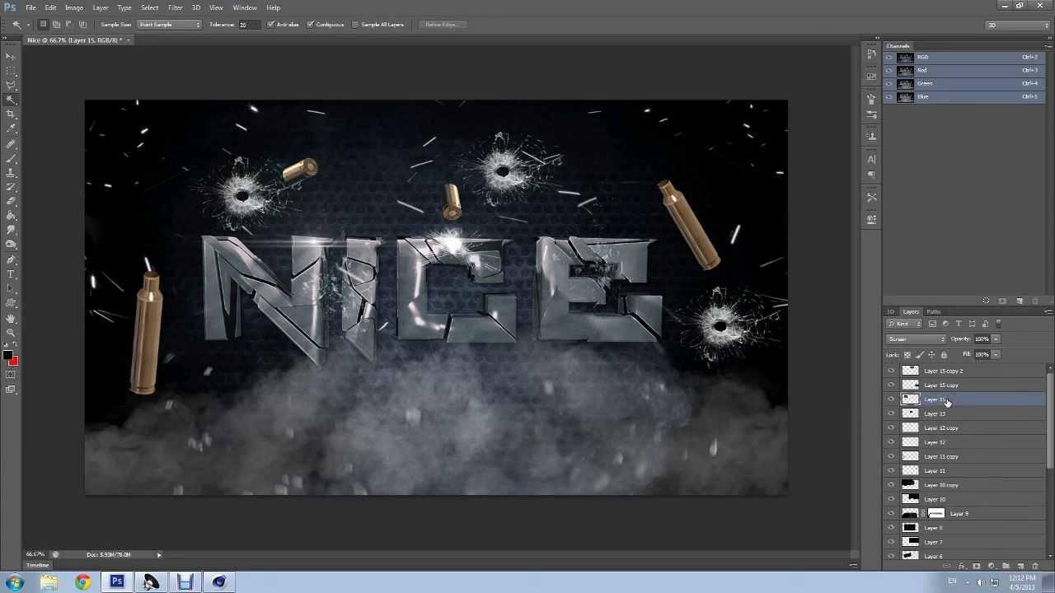
{"action": "left_click", "coordinate": [939, 457]}
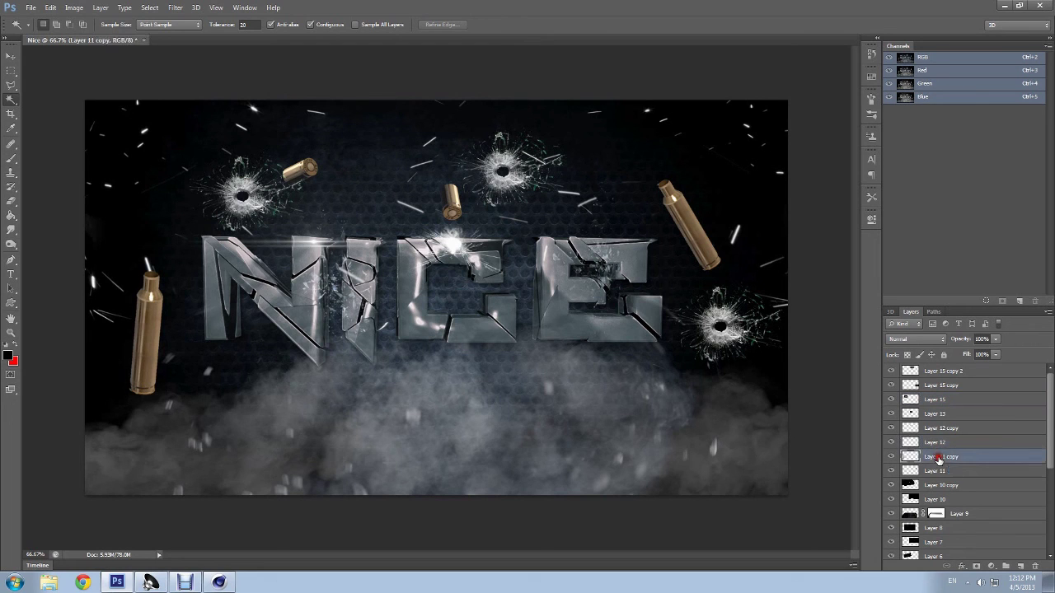
Step: Apply a Gaussian blur to the left casing layer
{"action": "left_click", "coordinate": [175, 7]}
{"action": "mouse_move", "coordinate": [183, 191]}
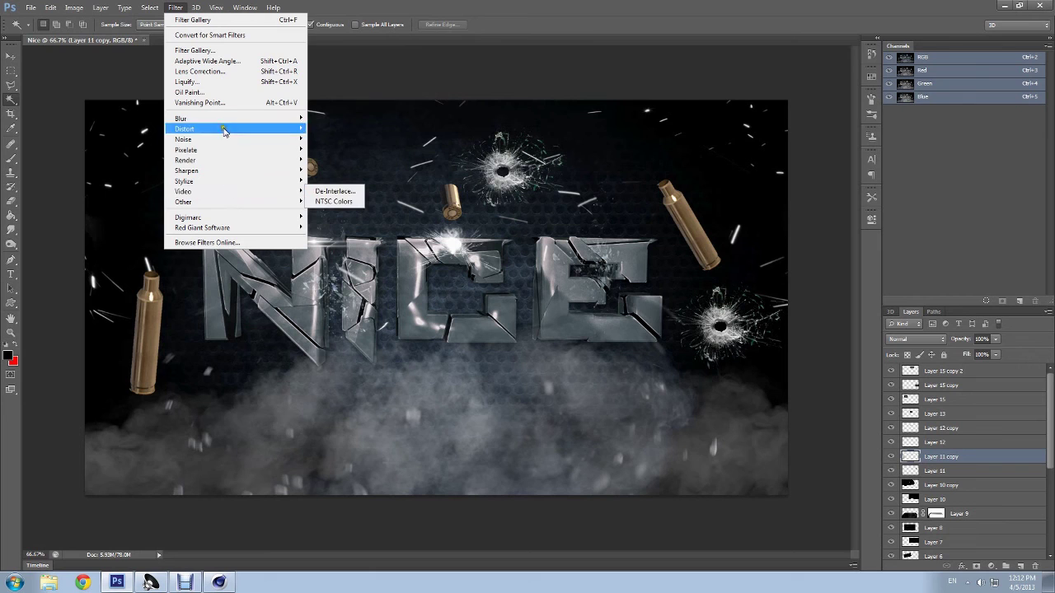
{"action": "mouse_move", "coordinate": [234, 118]}
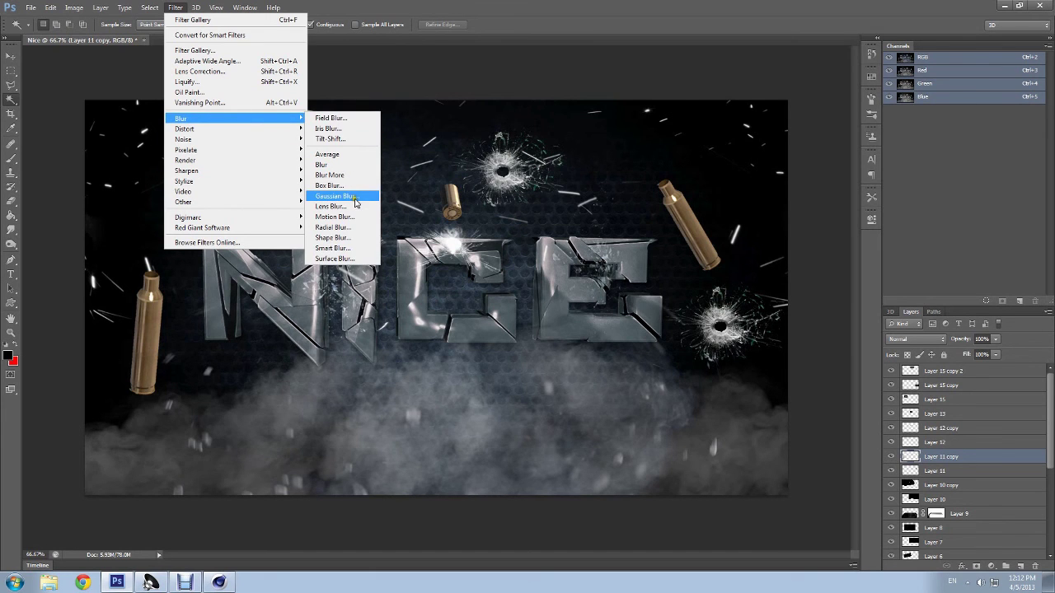
{"action": "left_click", "coordinate": [356, 196]}
{"action": "left_click_drag", "start_coordinate": [651, 111], "coordinate": [493, 184]}
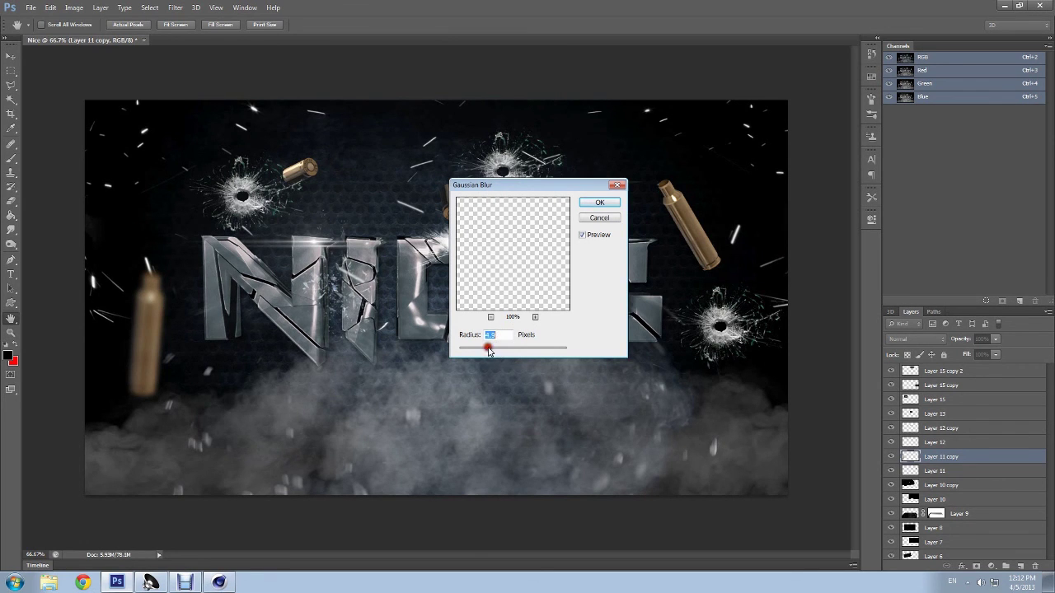
{"action": "left_click", "coordinate": [608, 204]}
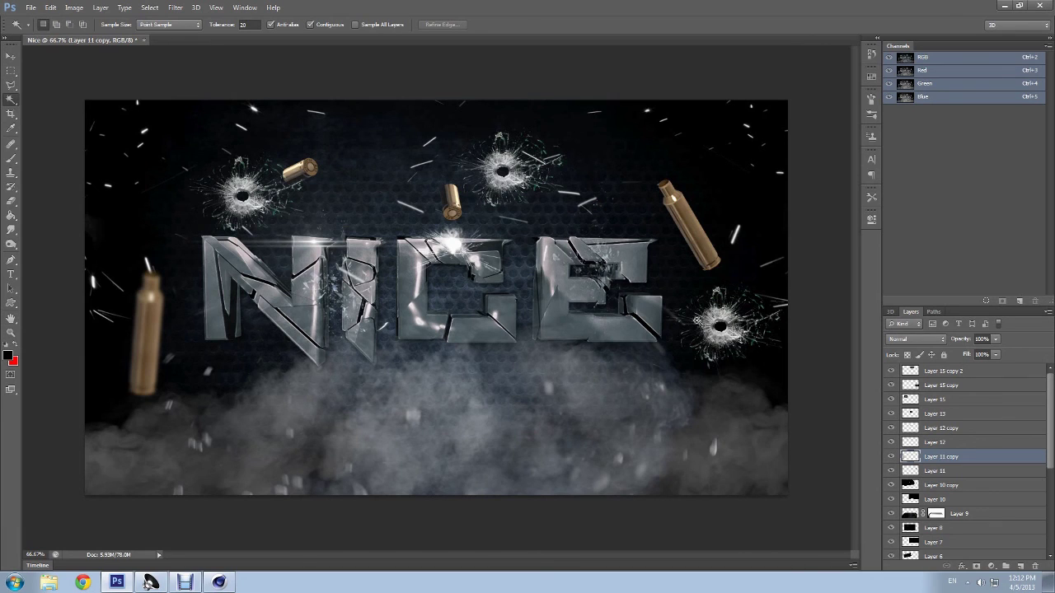
Step: Give the Layer 12 casing a lighter Gaussian blur
{"action": "left_click", "coordinate": [939, 413]}
{"action": "left_click", "coordinate": [944, 402]}
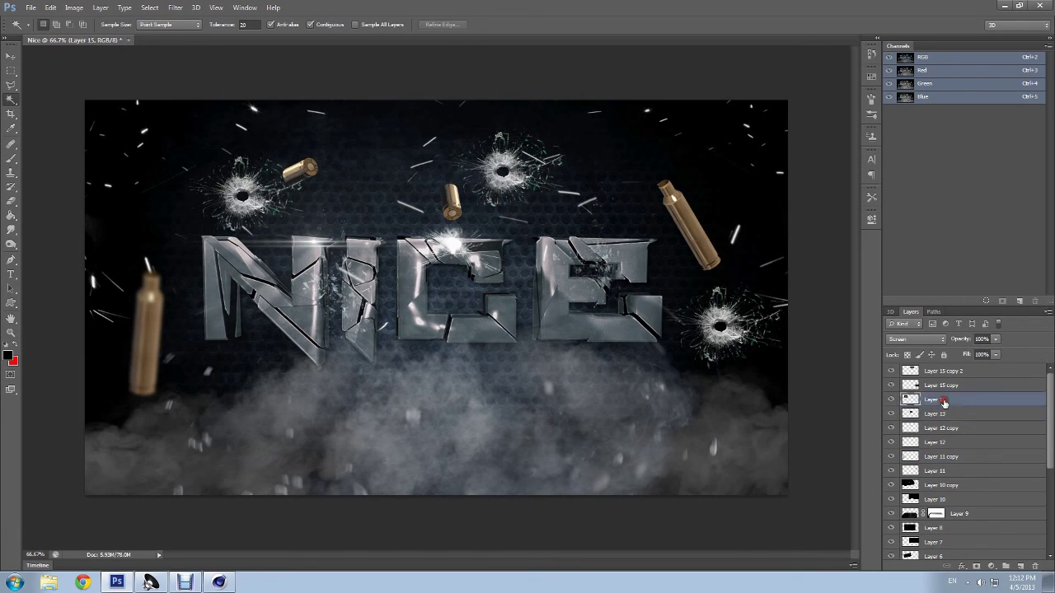
{"action": "left_click", "coordinate": [937, 443]}
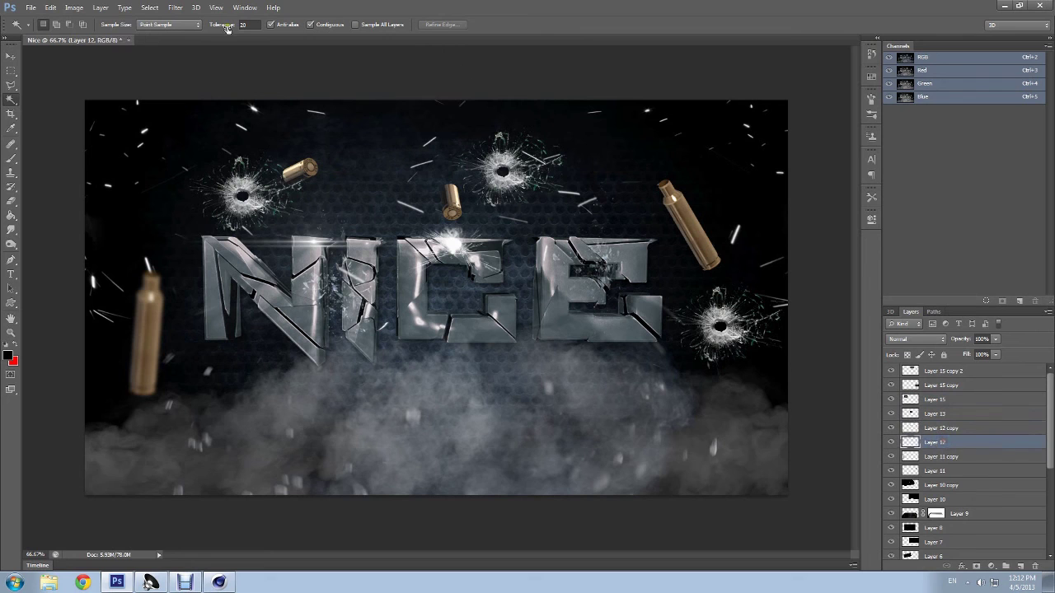
{"action": "left_click", "coordinate": [176, 8]}
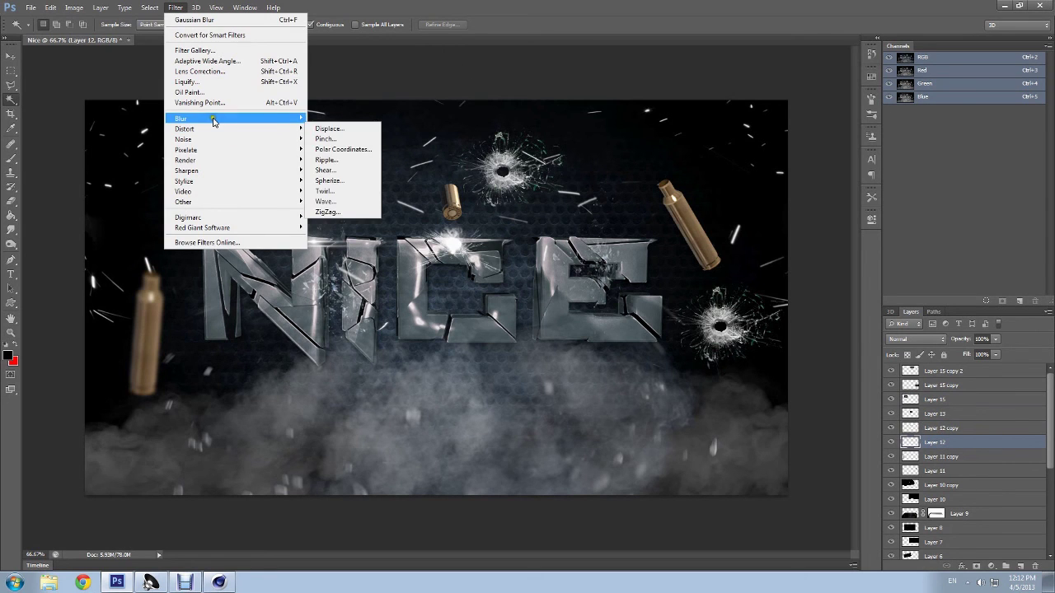
{"action": "mouse_move", "coordinate": [181, 119]}
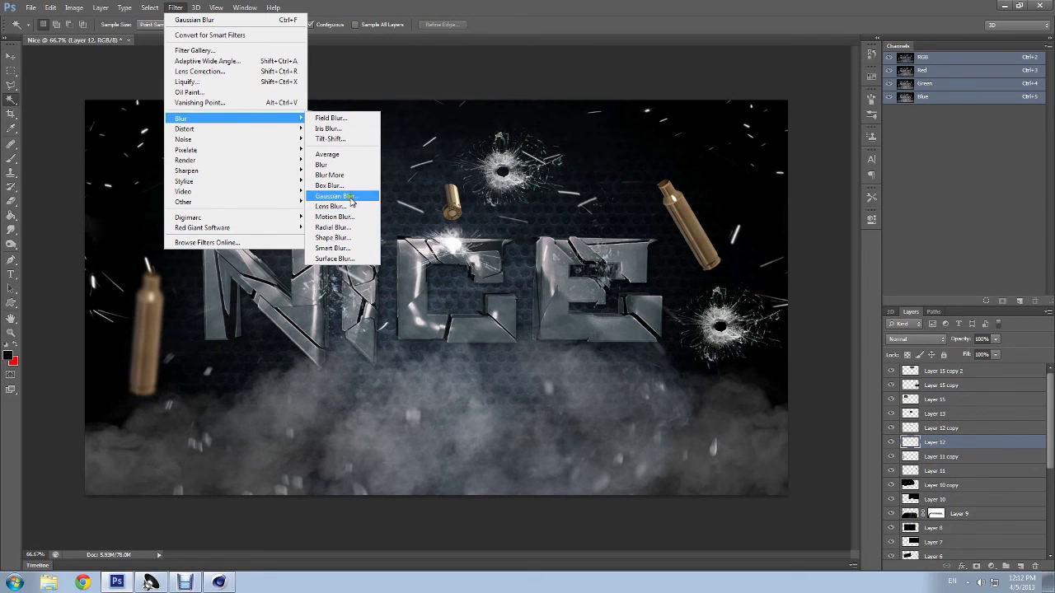
{"action": "left_click", "coordinate": [351, 198]}
{"action": "left_click_drag", "start_coordinate": [489, 348], "coordinate": [473, 352]}
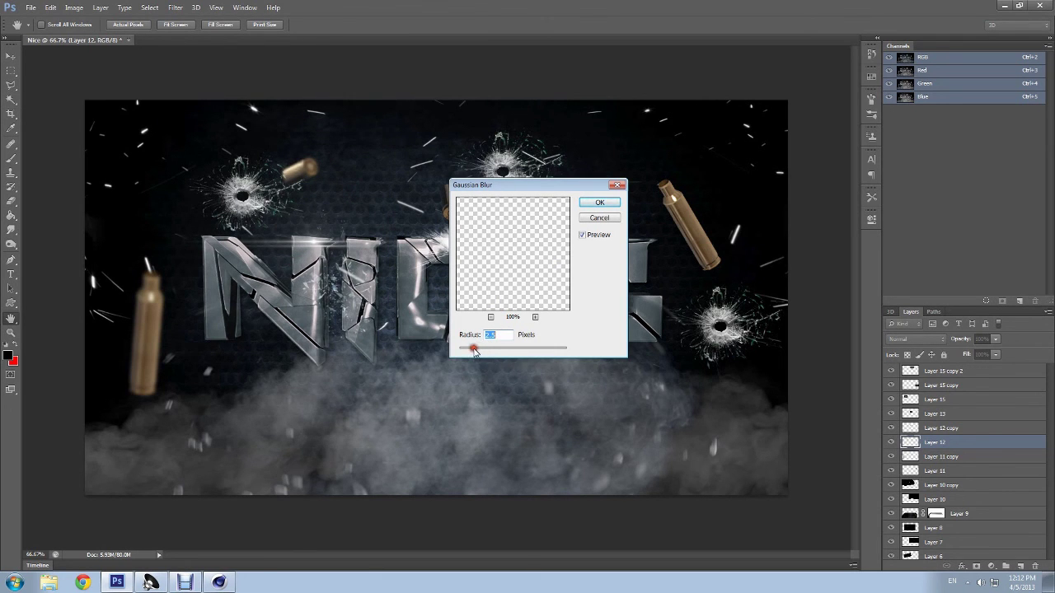
{"action": "left_click", "coordinate": [597, 202]}
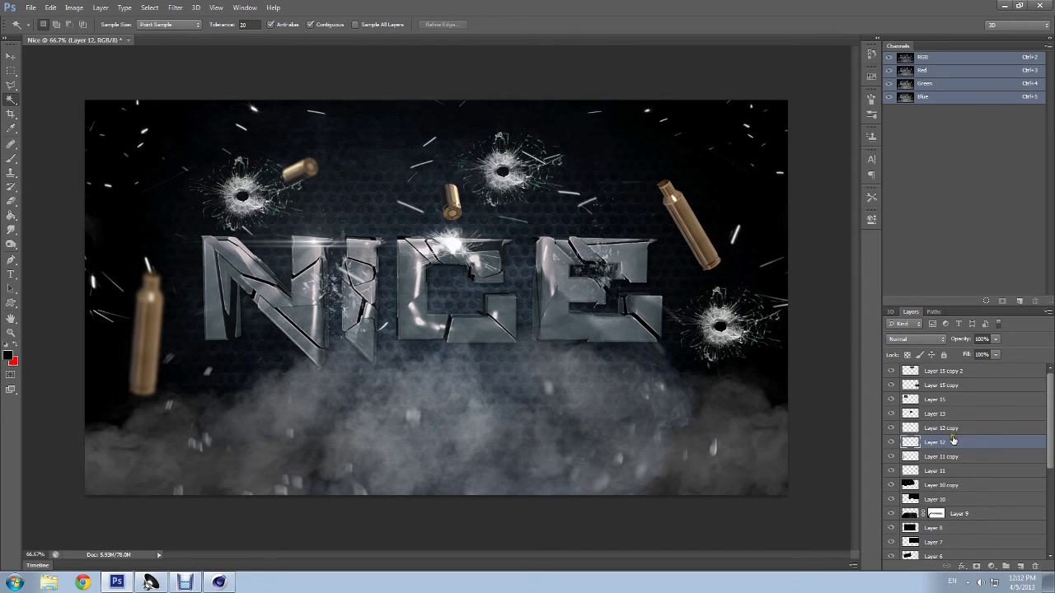
Step: Blur the Layer 11 casing with a Gaussian radius of about 1.5
{"action": "left_click", "coordinate": [940, 429]}
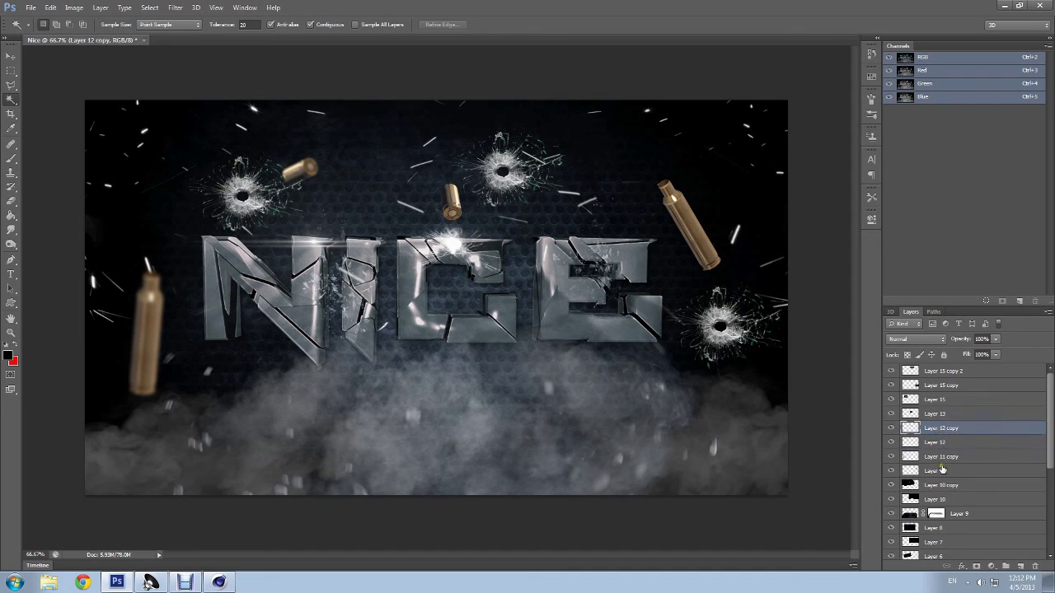
{"action": "left_click", "coordinate": [941, 470]}
{"action": "left_click", "coordinate": [175, 8]}
{"action": "mouse_move", "coordinate": [180, 118]}
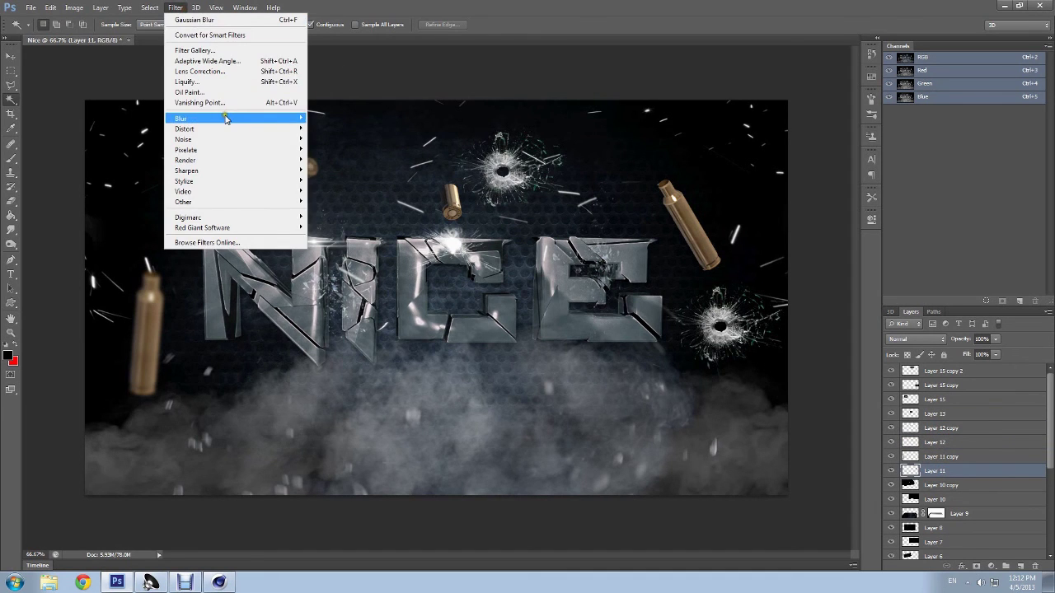
{"action": "left_click", "coordinate": [346, 202]}
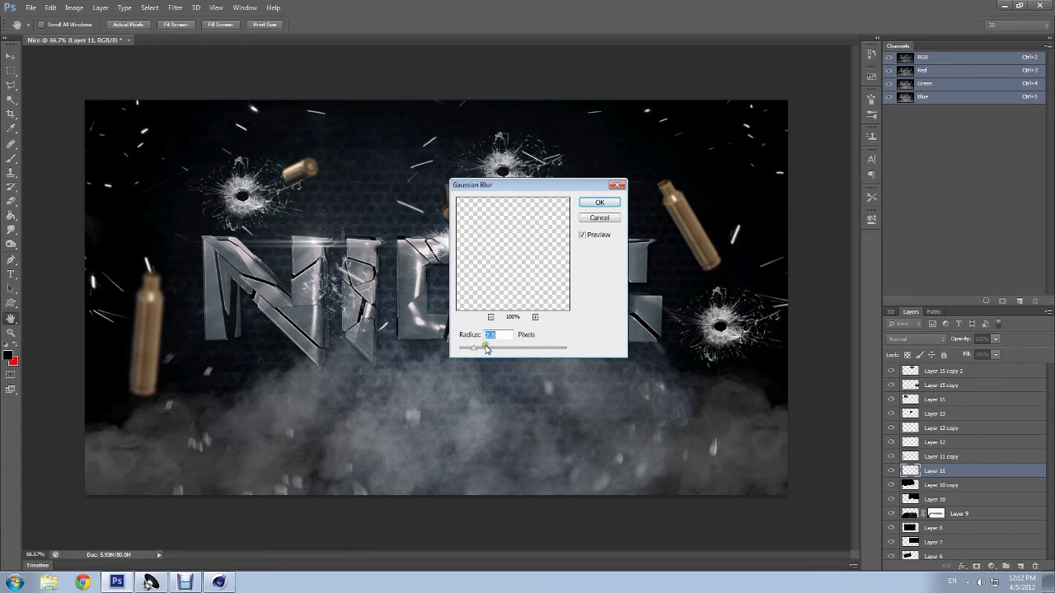
{"action": "left_click_drag", "start_coordinate": [474, 349], "coordinate": [464, 349]}
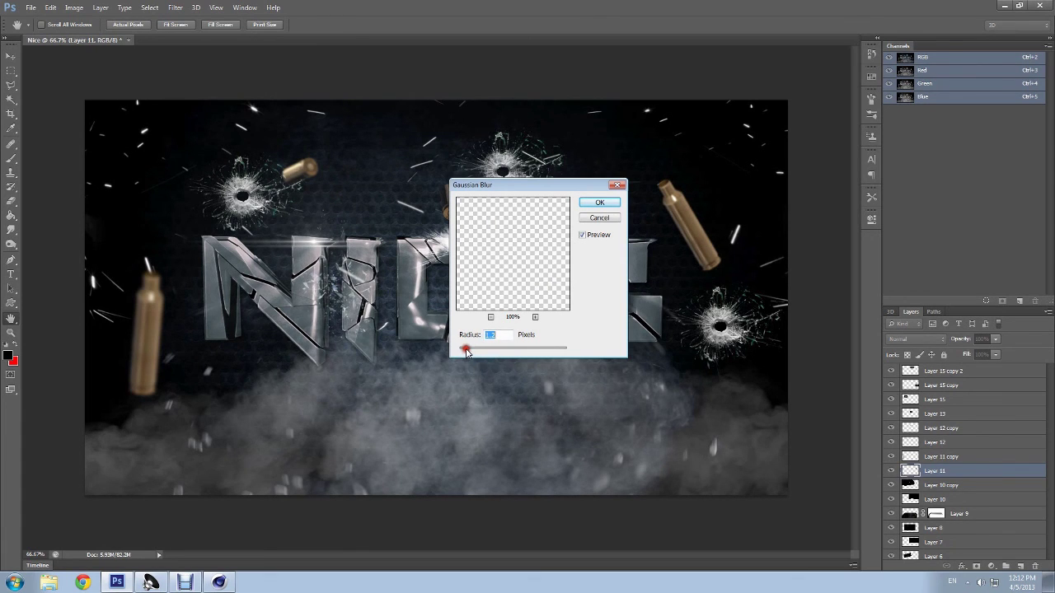
{"action": "left_click", "coordinate": [583, 205]}
{"action": "key", "text": "w"}
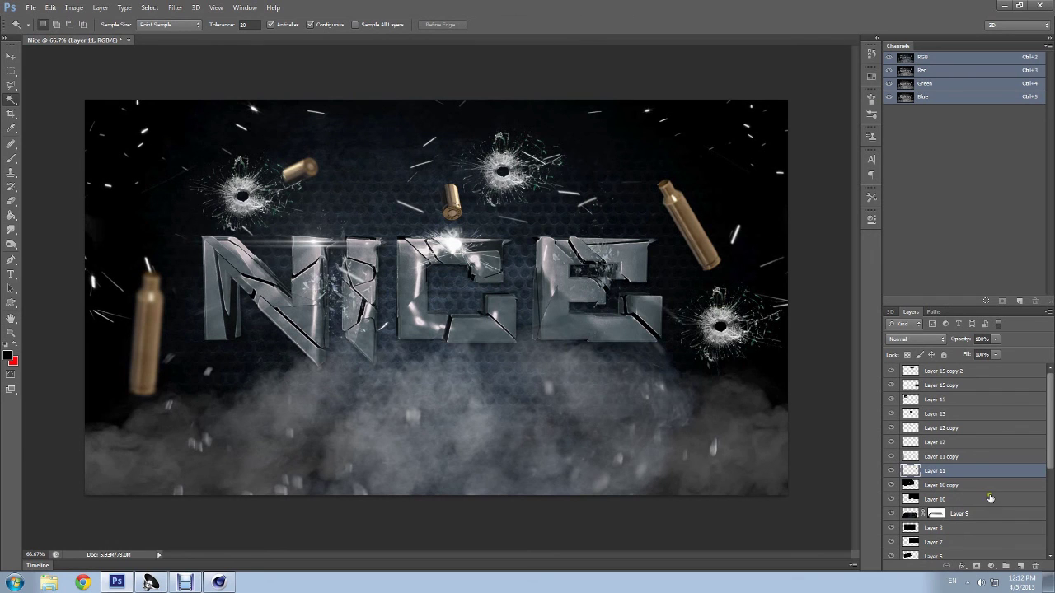
Step: Apply a Gaussian blur to Layer 15 copy 2
{"action": "left_click", "coordinate": [934, 401], "text": "shift"}
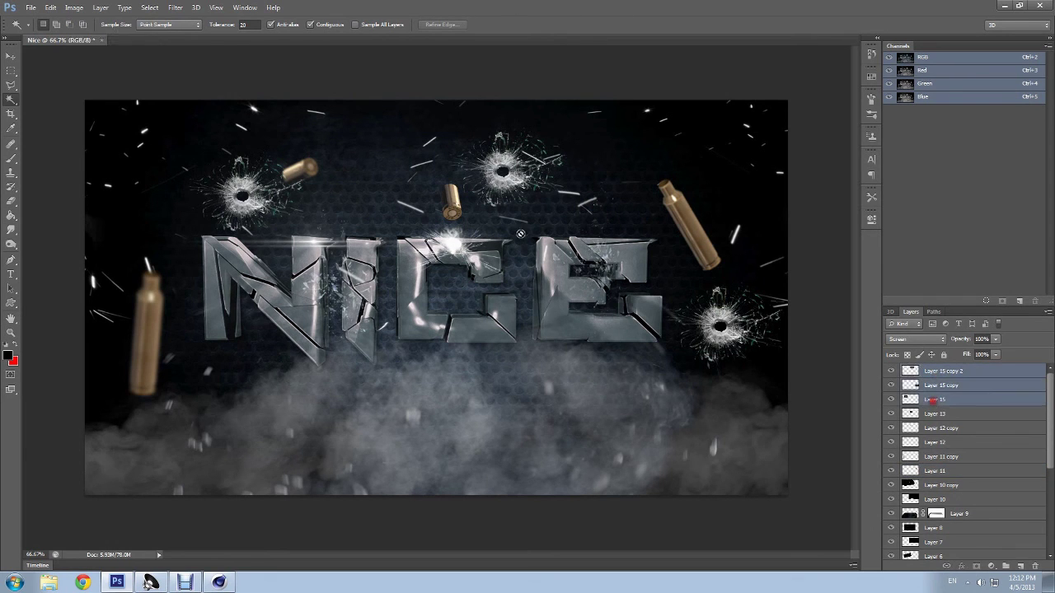
{"action": "left_click", "coordinate": [176, 7]}
{"action": "left_click", "coordinate": [760, 348]}
{"action": "left_click", "coordinate": [939, 371]}
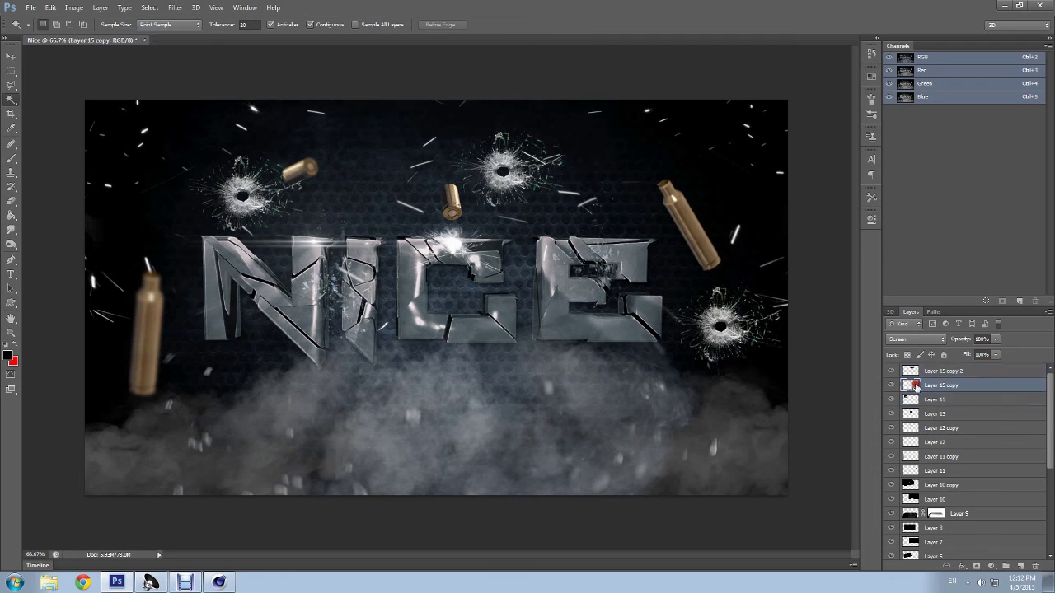
{"action": "left_click", "coordinate": [176, 7]}
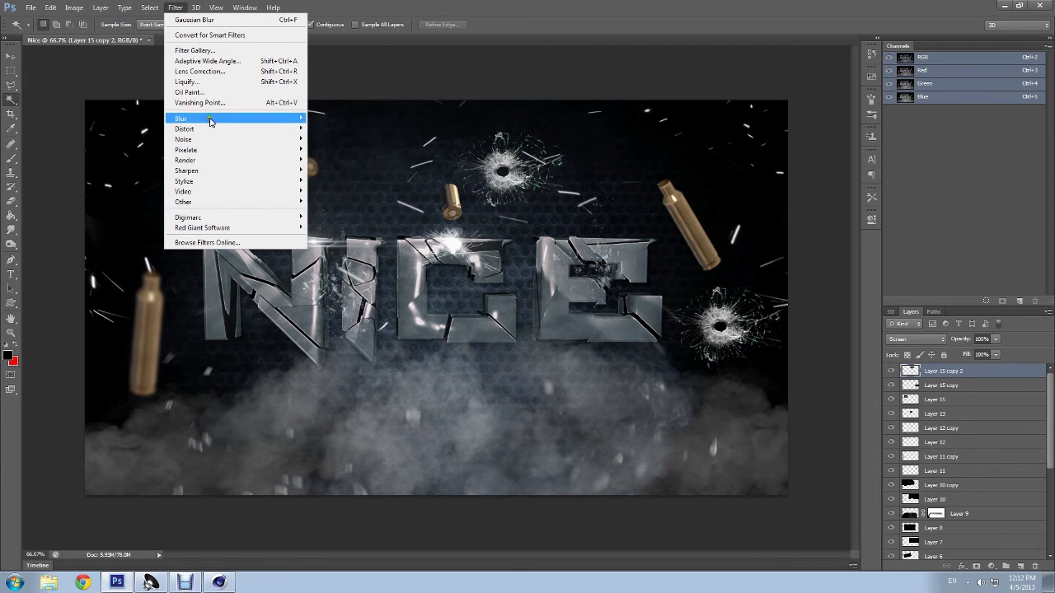
{"action": "left_click", "coordinate": [342, 198]}
{"action": "left_click_drag", "start_coordinate": [498, 187], "coordinate": [625, 357]}
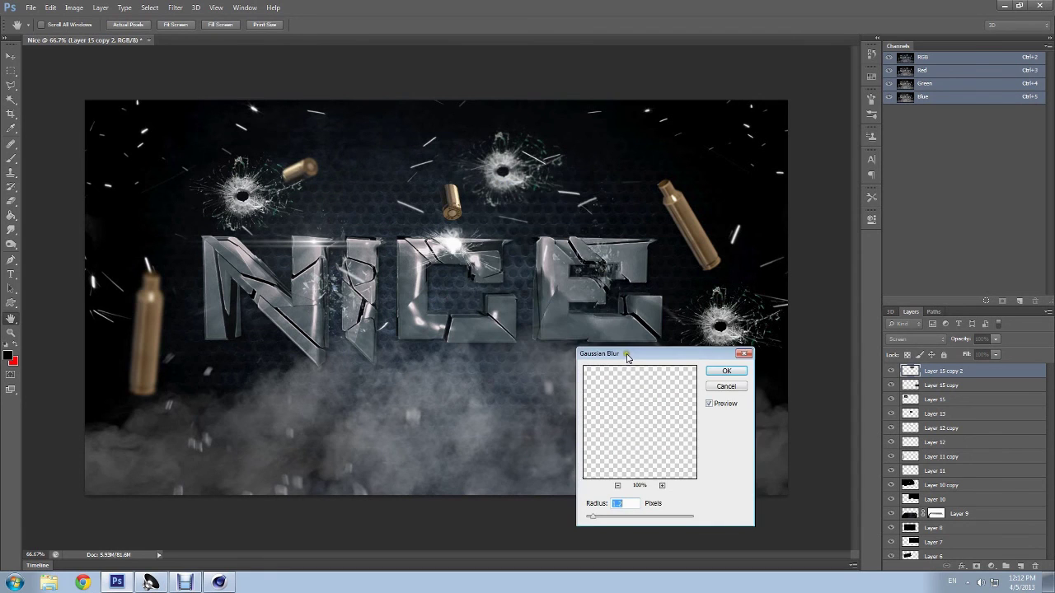
{"action": "left_click", "coordinate": [725, 373]}
Step: Apply the same Gaussian blur to Layer 15 copy
{"action": "left_click", "coordinate": [941, 384]}
{"action": "left_click", "coordinate": [176, 7]}
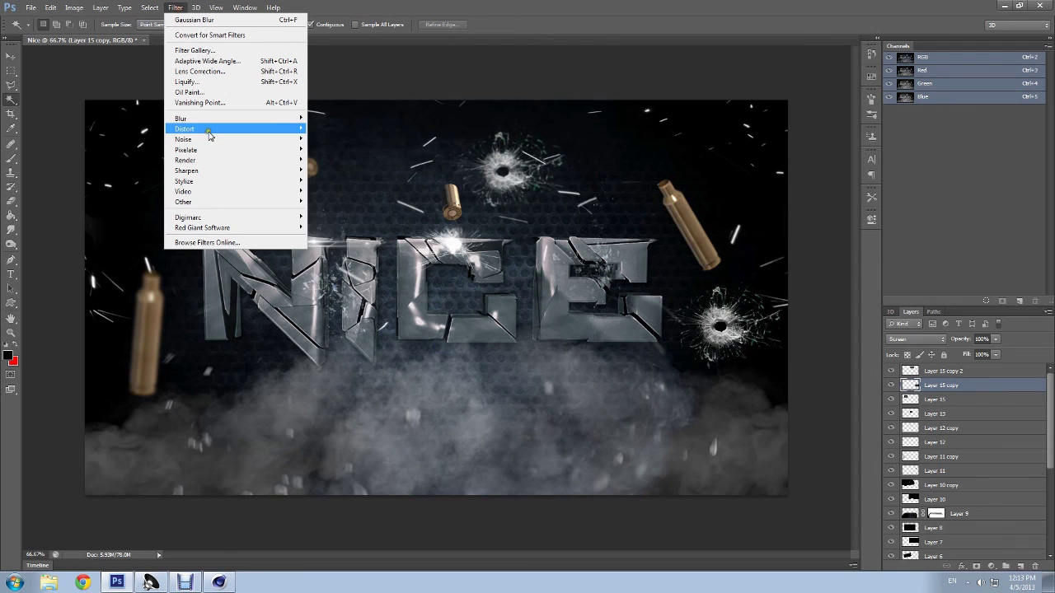
{"action": "mouse_move", "coordinate": [180, 118]}
{"action": "left_click", "coordinate": [350, 200]}
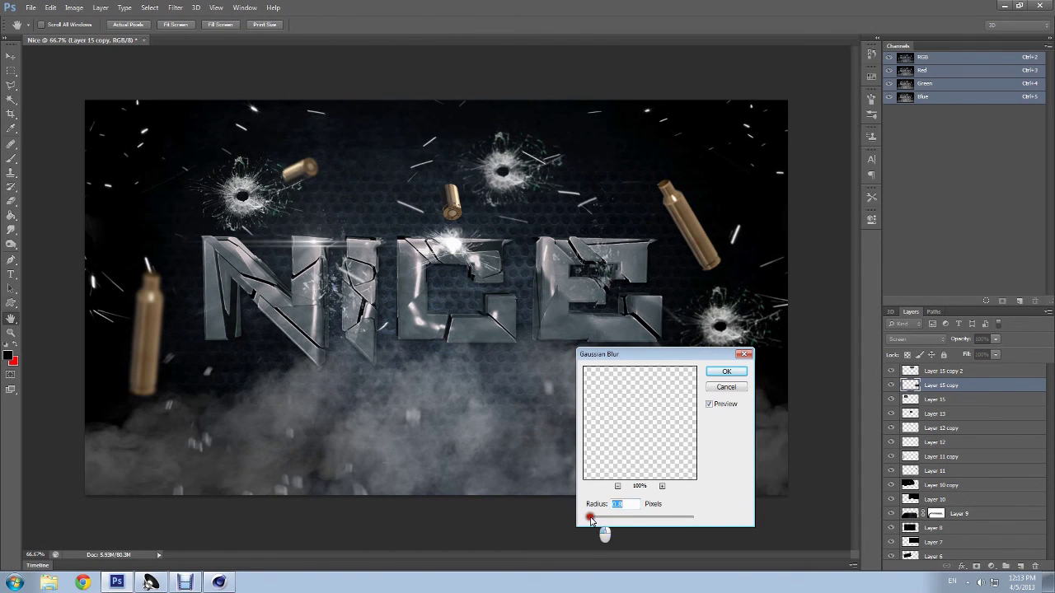
{"action": "left_click", "coordinate": [726, 372]}
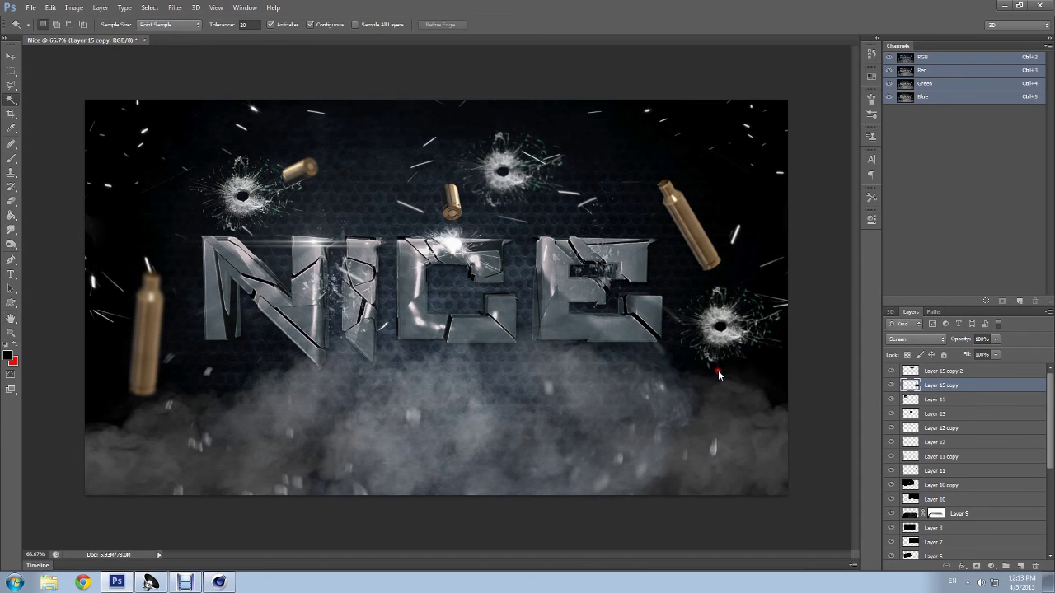
Step: Give Layer 15 a light Gaussian blur
{"action": "left_click", "coordinate": [937, 399]}
{"action": "left_click", "coordinate": [176, 7]}
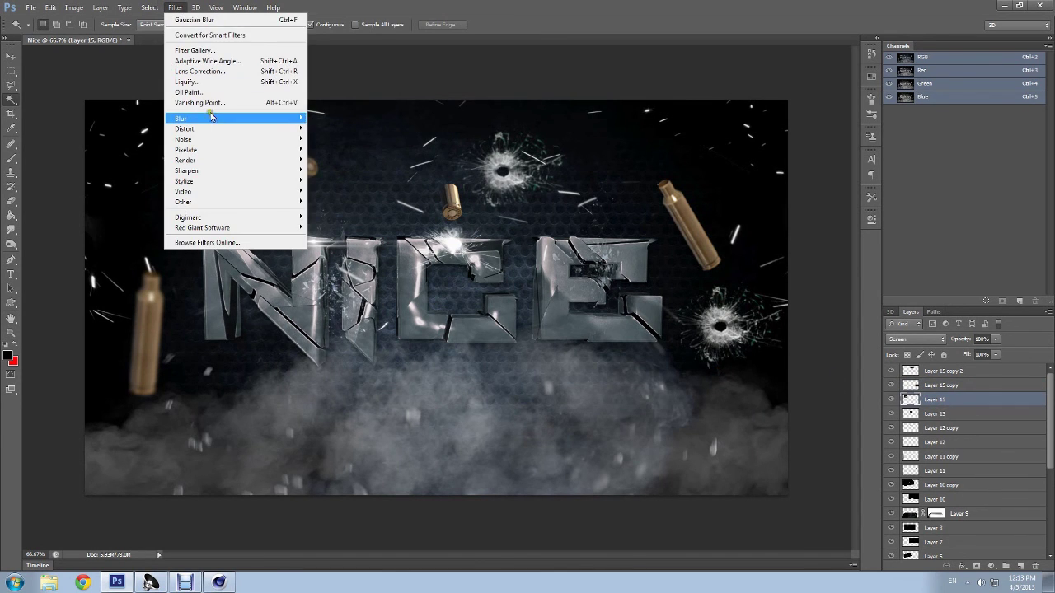
{"action": "mouse_move", "coordinate": [181, 118]}
{"action": "left_click", "coordinate": [337, 164]}
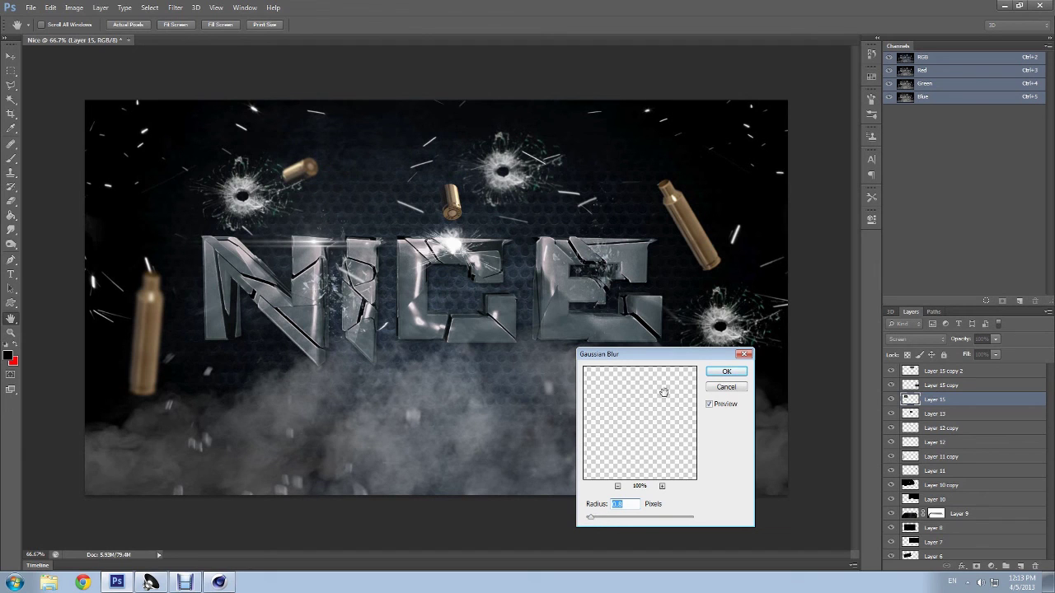
{"action": "left_click_drag", "start_coordinate": [590, 517], "coordinate": [590, 520]}
{"action": "left_click", "coordinate": [730, 371]}
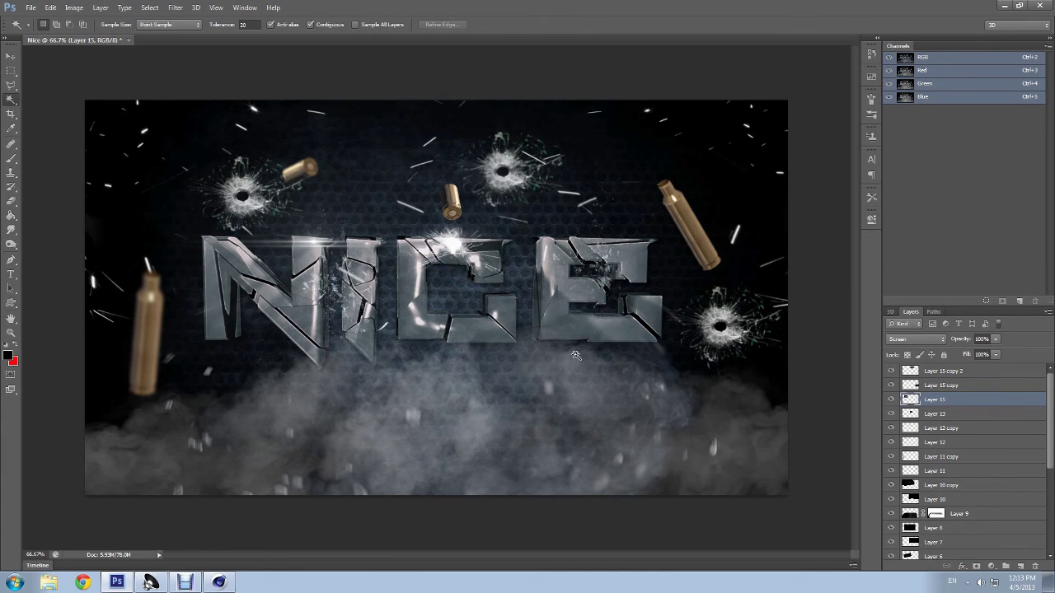
{"action": "left_click", "coordinate": [942, 372]}
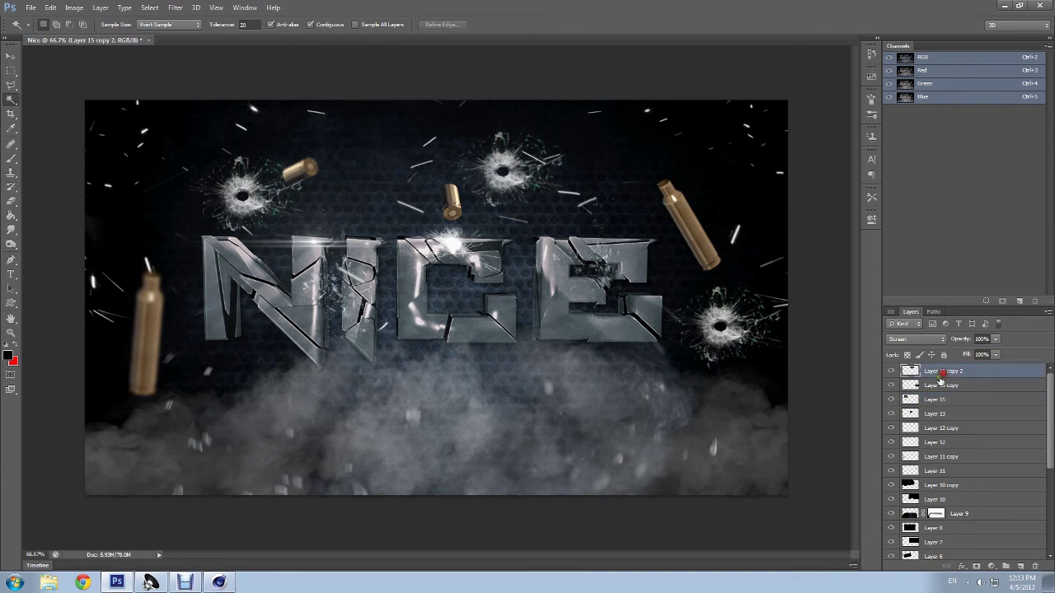
{"action": "left_click", "coordinate": [31, 8]}
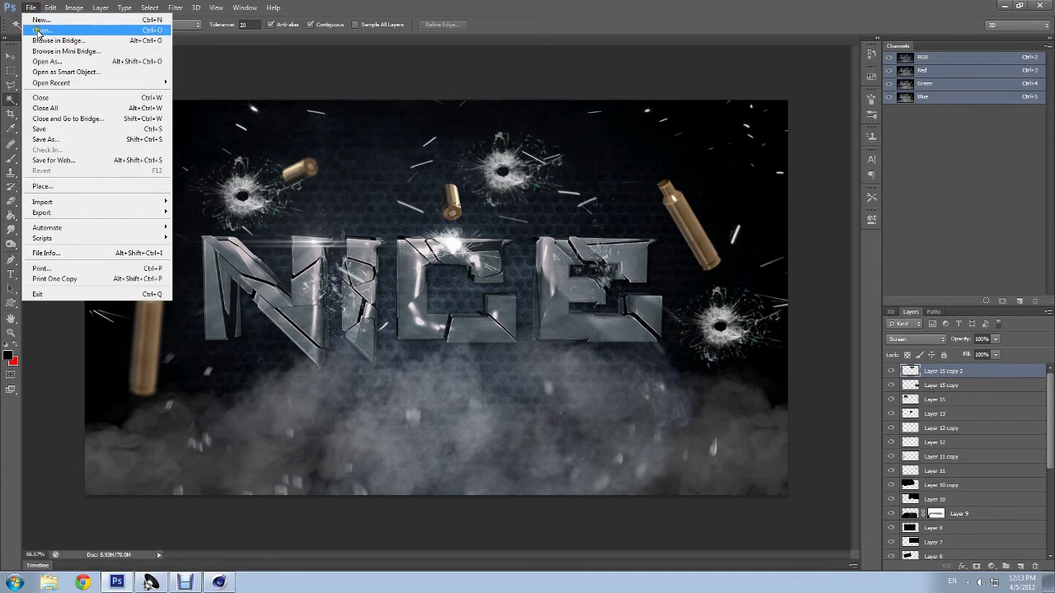
{"action": "left_click", "coordinate": [49, 30]}
{"action": "left_click", "coordinate": [534, 303]}
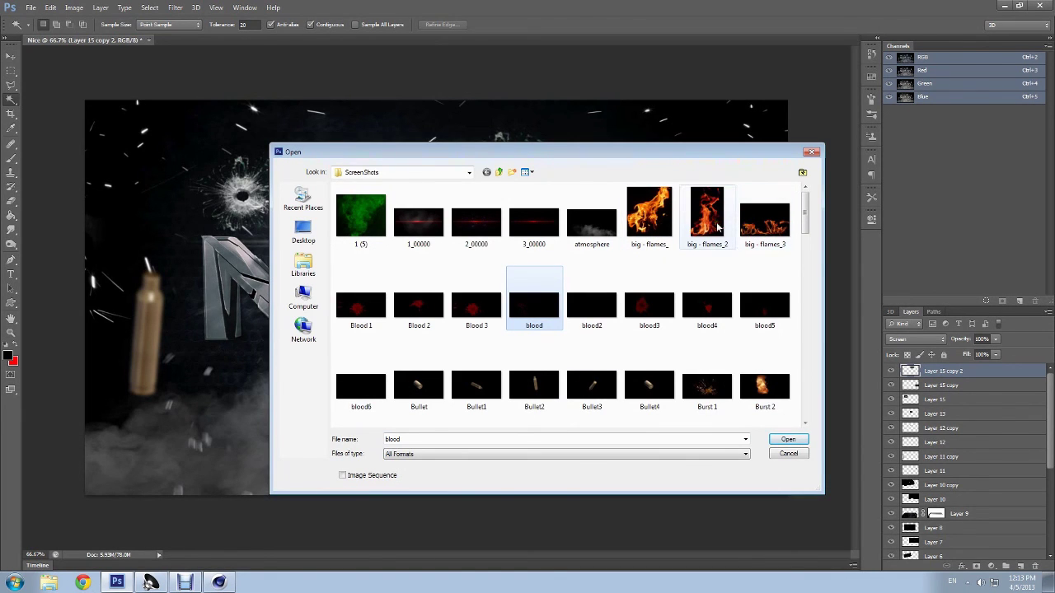
{"action": "double_click", "coordinate": [765, 228]}
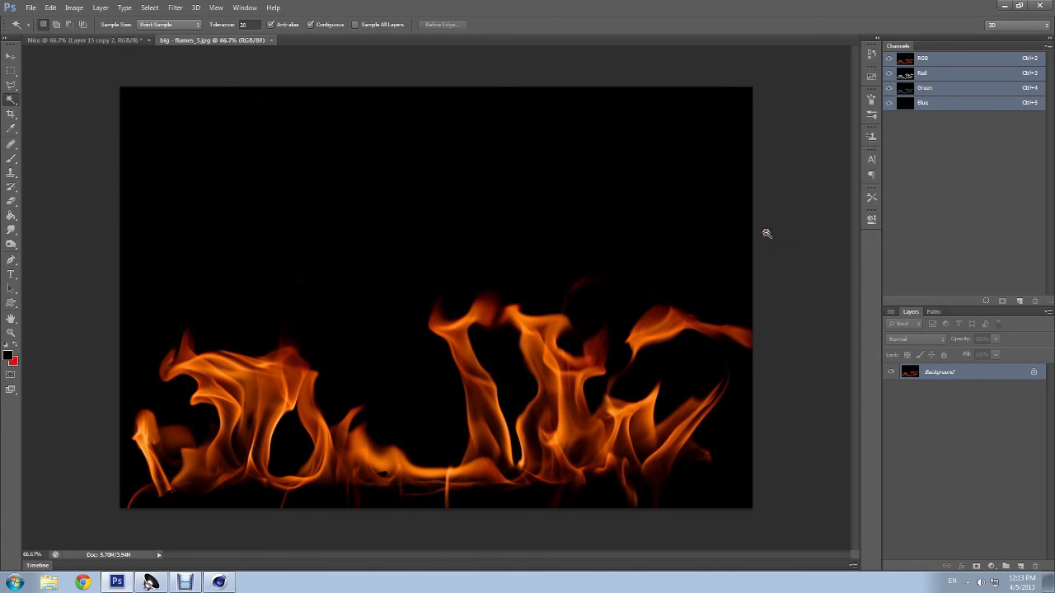
{"action": "key", "text": "ctrl+c"}
{"action": "key", "text": "ctrl+w"}
{"action": "key", "text": "ctrl+v"}
{"action": "key", "text": "ctrl+t"}
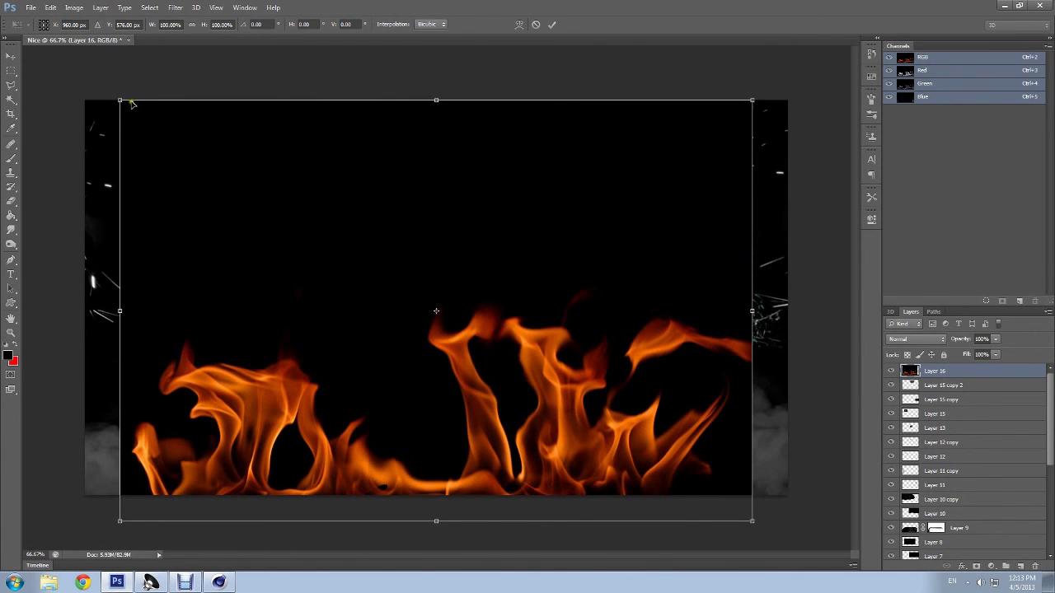
{"action": "left_click_drag", "start_coordinate": [121, 100], "coordinate": [219, 167]}
{"action": "left_click_drag", "start_coordinate": [304, 228], "coordinate": [236, 234]}
{"action": "mouse_move", "coordinate": [616, 318]}
{"action": "left_mouse_down"}
{"action": "mouse_move", "coordinate": [798, 336]}
{"action": "mouse_move", "coordinate": [567, 330]}
{"action": "left_mouse_up"}
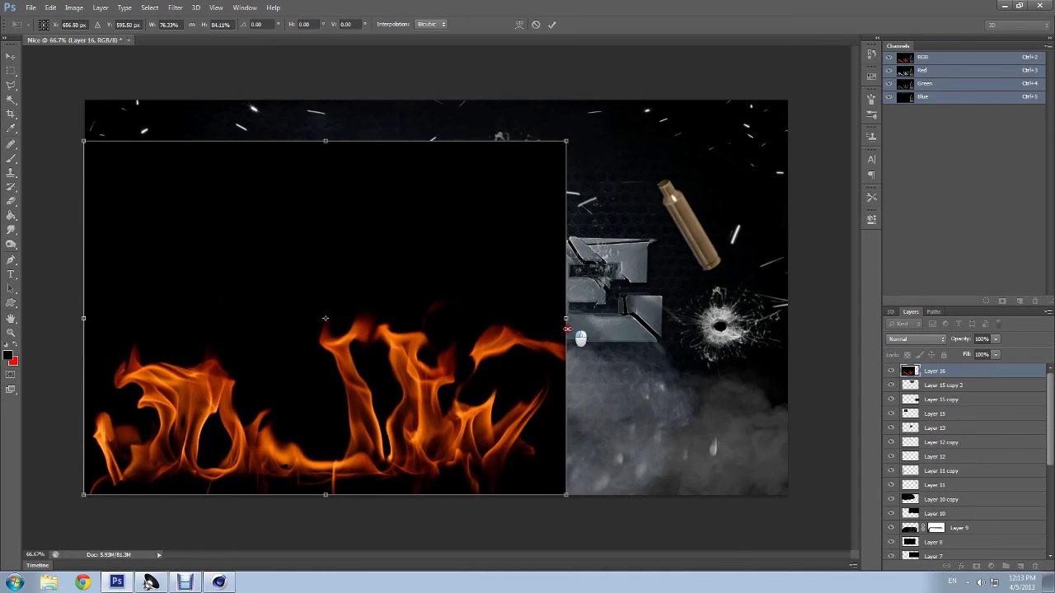
{"action": "key", "text": "Return"}
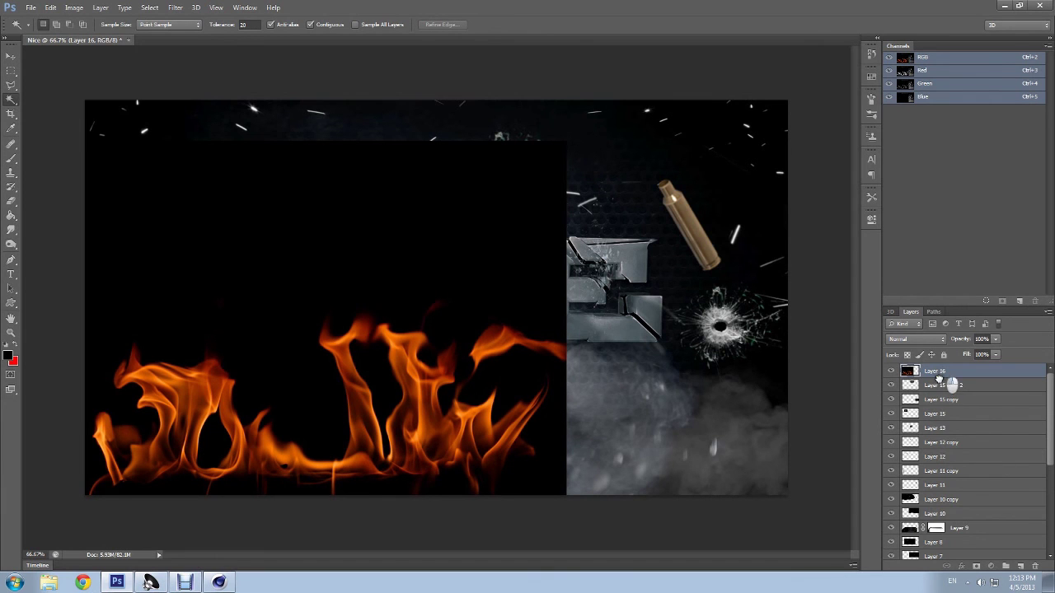
{"action": "left_click_drag", "start_coordinate": [917, 377], "coordinate": [954, 520]}
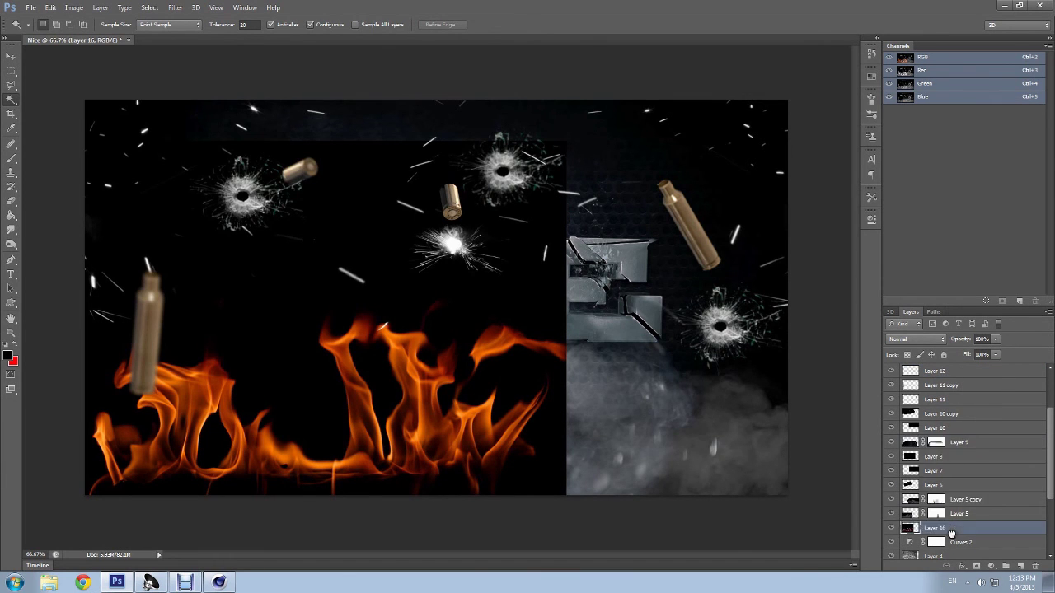
{"action": "left_click_drag", "start_coordinate": [940, 443], "coordinate": [949, 539]}
{"action": "scroll", "coordinate": [948, 546], "scroll_direction": "down", "scroll_amount": 1}
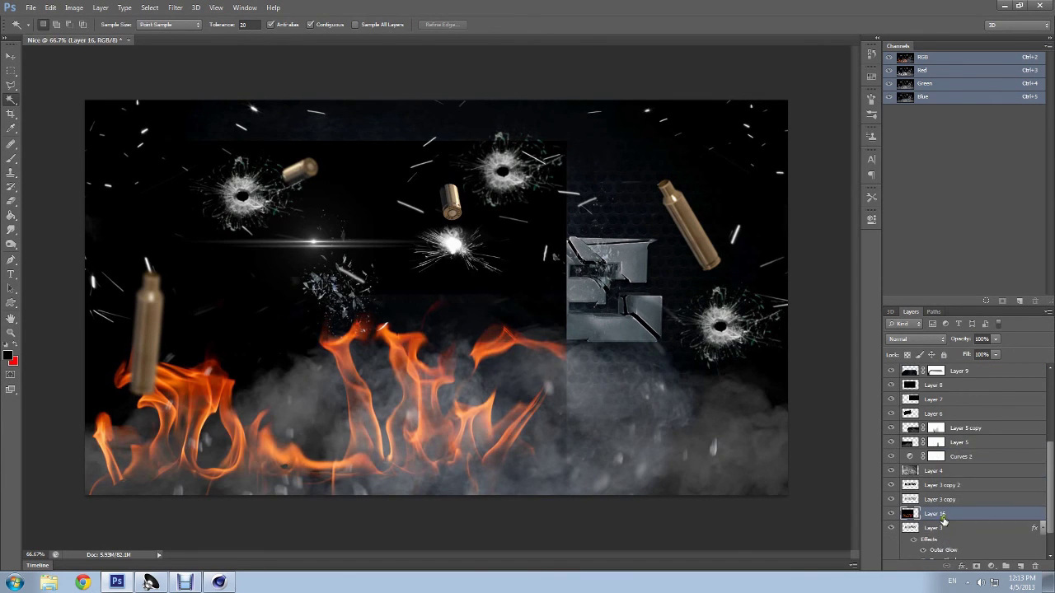
{"action": "scroll", "coordinate": [943, 541], "scroll_direction": "down", "scroll_amount": 2}
{"action": "left_click_drag", "start_coordinate": [946, 484], "coordinate": [945, 534]}
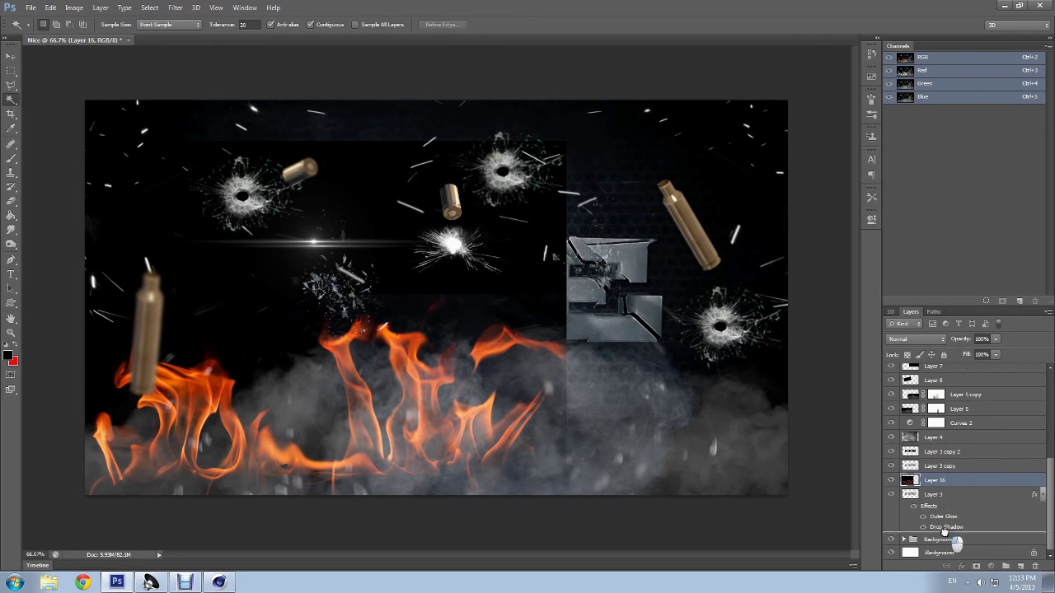
{"action": "left_click", "coordinate": [915, 339]}
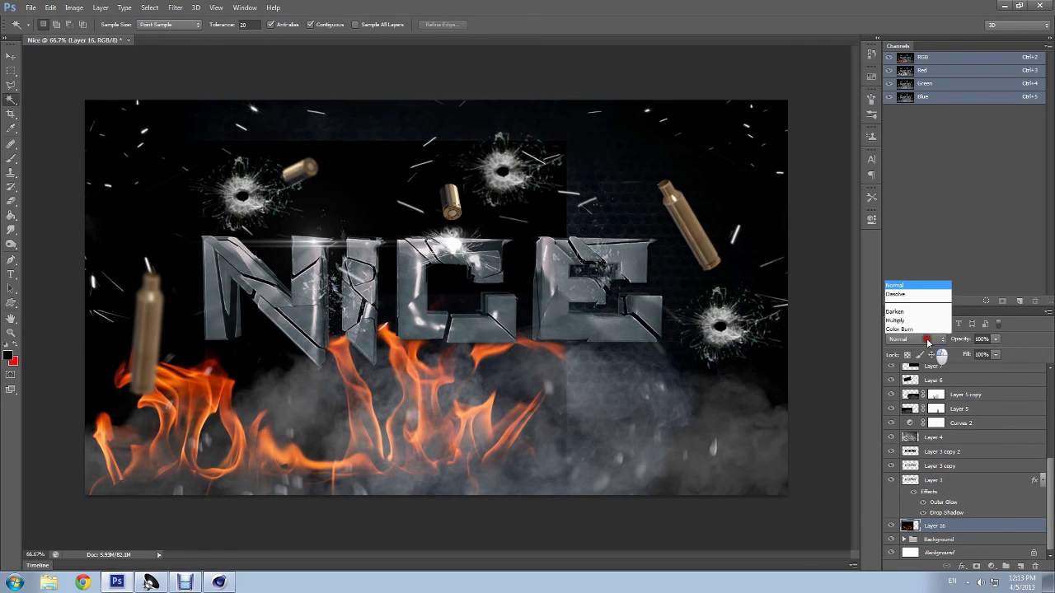
{"action": "left_click", "coordinate": [915, 142]}
{"action": "key", "text": "ctrl+t"}
{"action": "left_click_drag", "start_coordinate": [488, 429], "coordinate": [610, 436]}
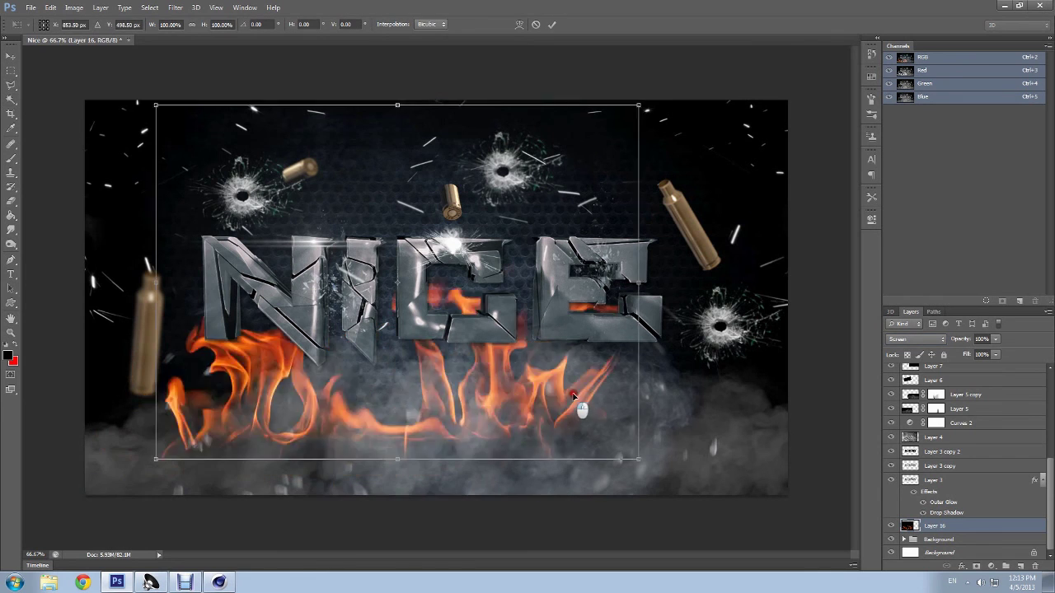
{"action": "mouse_move", "coordinate": [597, 356]}
{"action": "left_mouse_down"}
{"action": "mouse_move", "coordinate": [600, 297]}
{"action": "mouse_move", "coordinate": [614, 304]}
{"action": "left_mouse_up"}
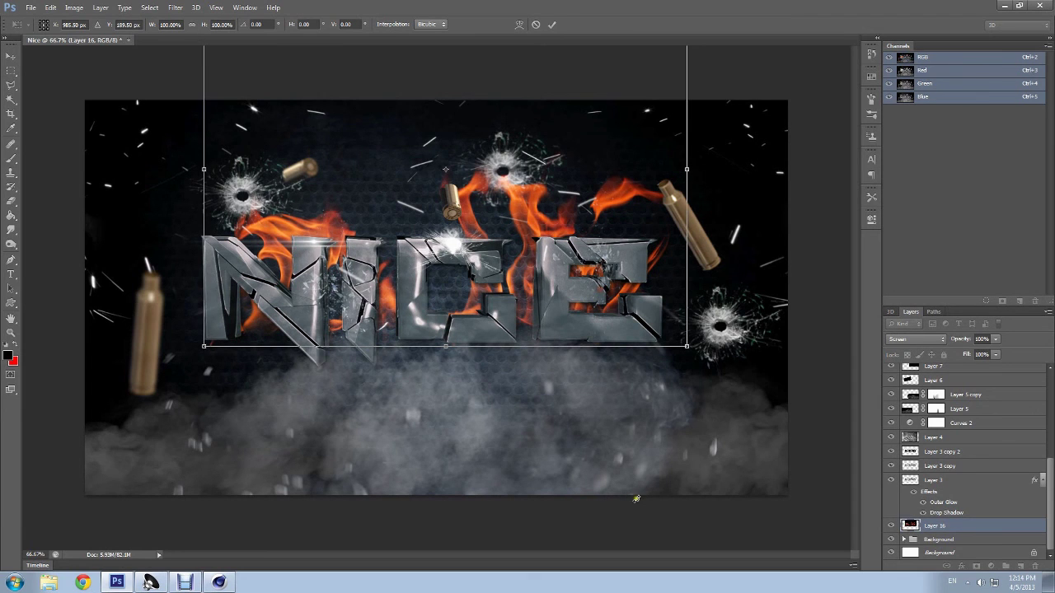
{"action": "key", "text": "Return"}
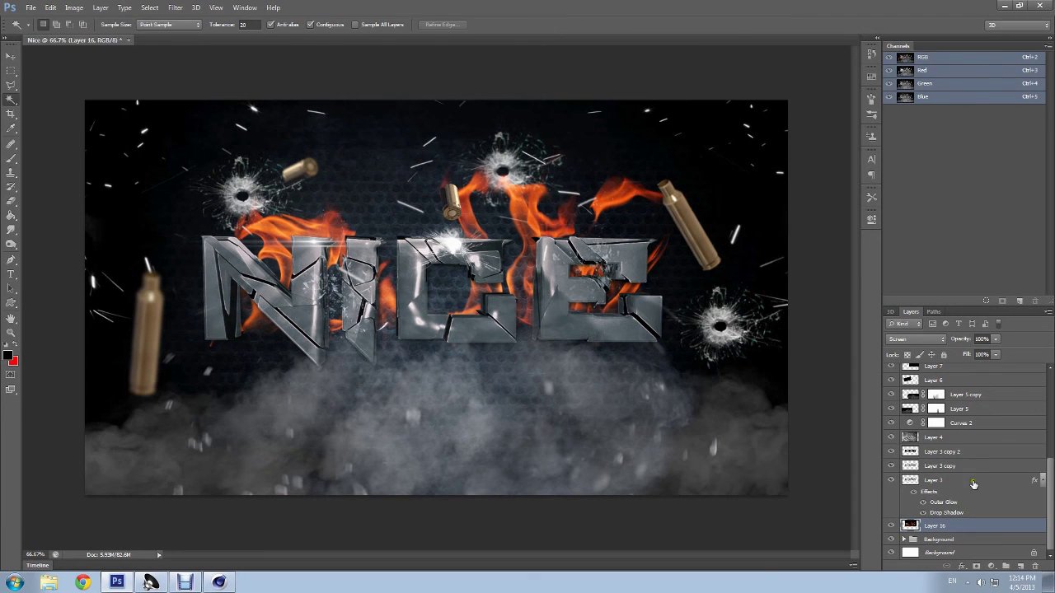
{"action": "left_click_drag", "start_coordinate": [973, 484], "coordinate": [928, 525]}
{"action": "key", "text": "Delete"}
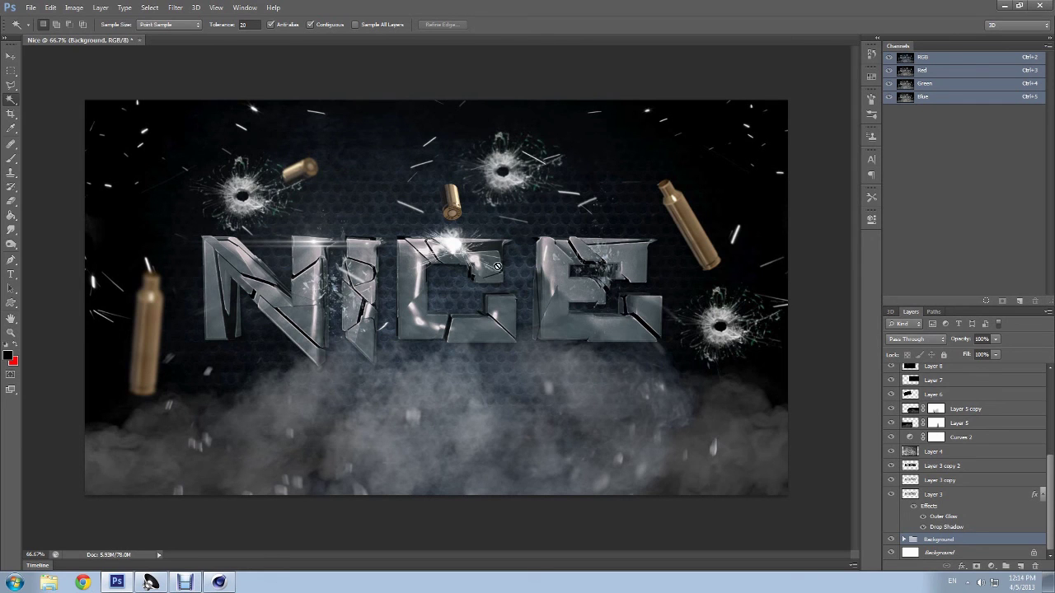
Step: Merge all visible layers into a new top layer and apply a High Pass filter
{"action": "scroll", "coordinate": [956, 462], "scroll_direction": "up", "scroll_amount": 2}
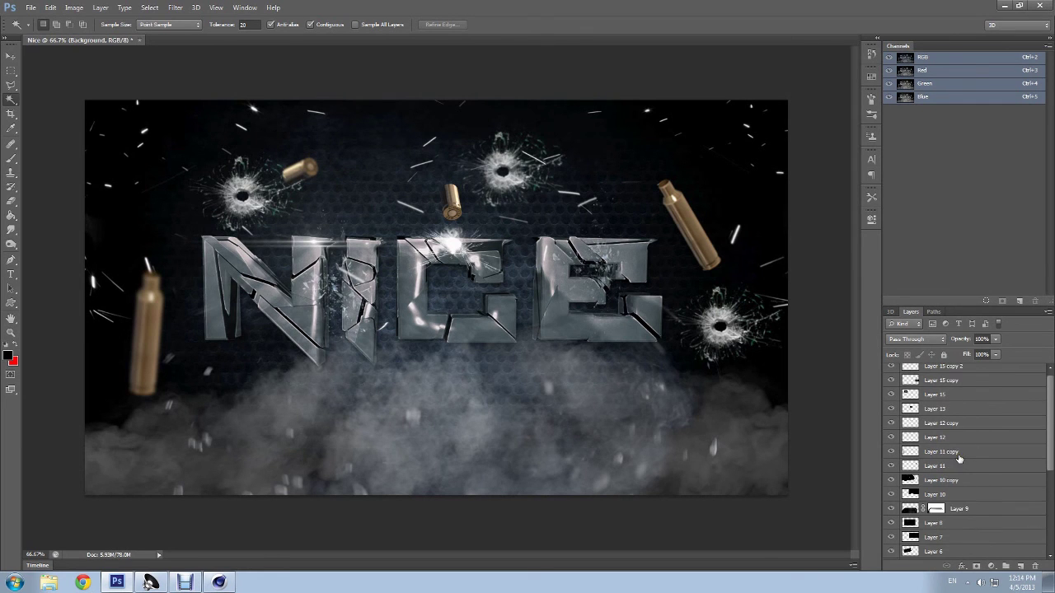
{"action": "scroll", "coordinate": [954, 458], "scroll_direction": "up", "scroll_amount": 3}
{"action": "left_click", "coordinate": [948, 372]}
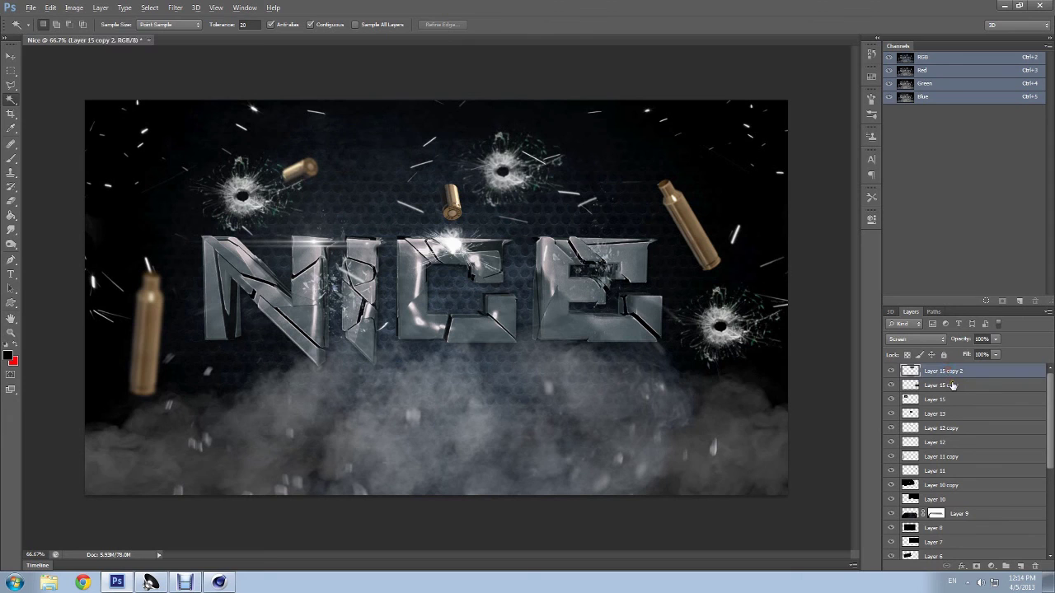
{"action": "key", "text": "ctrl+shift+alt+e"}
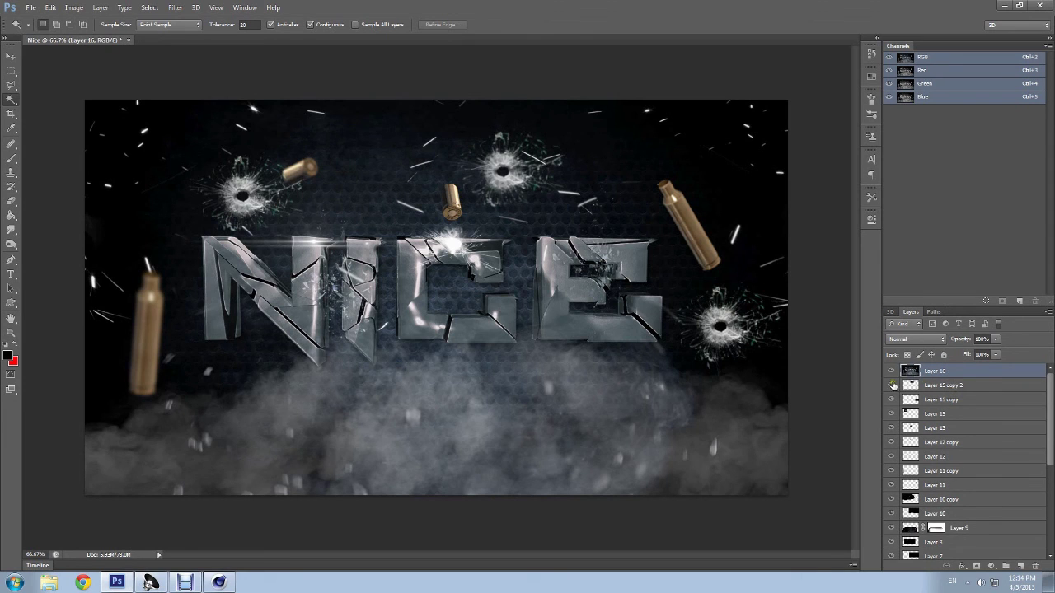
{"action": "left_click", "coordinate": [175, 7]}
{"action": "mouse_move", "coordinate": [183, 202]}
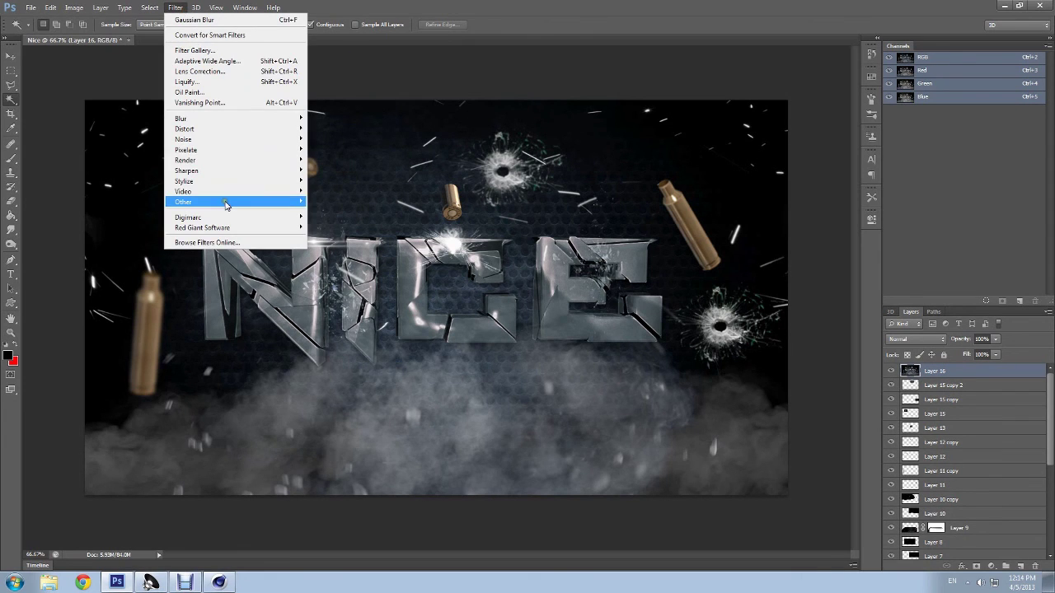
{"action": "left_click", "coordinate": [331, 212]}
{"action": "left_click_drag", "start_coordinate": [668, 165], "coordinate": [616, 168]}
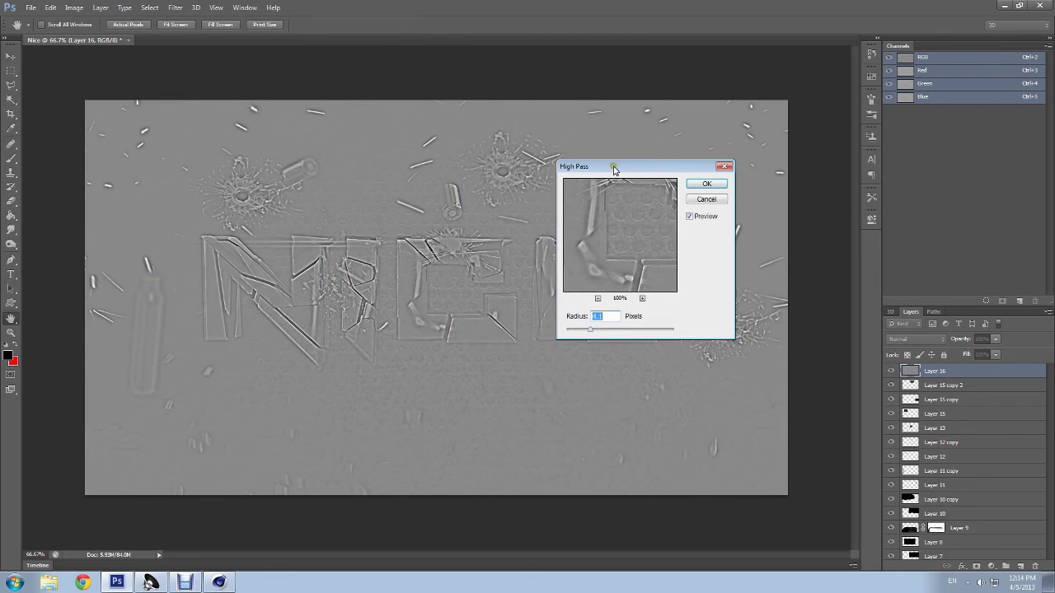
{"action": "left_click_drag", "start_coordinate": [582, 328], "coordinate": [584, 329]}
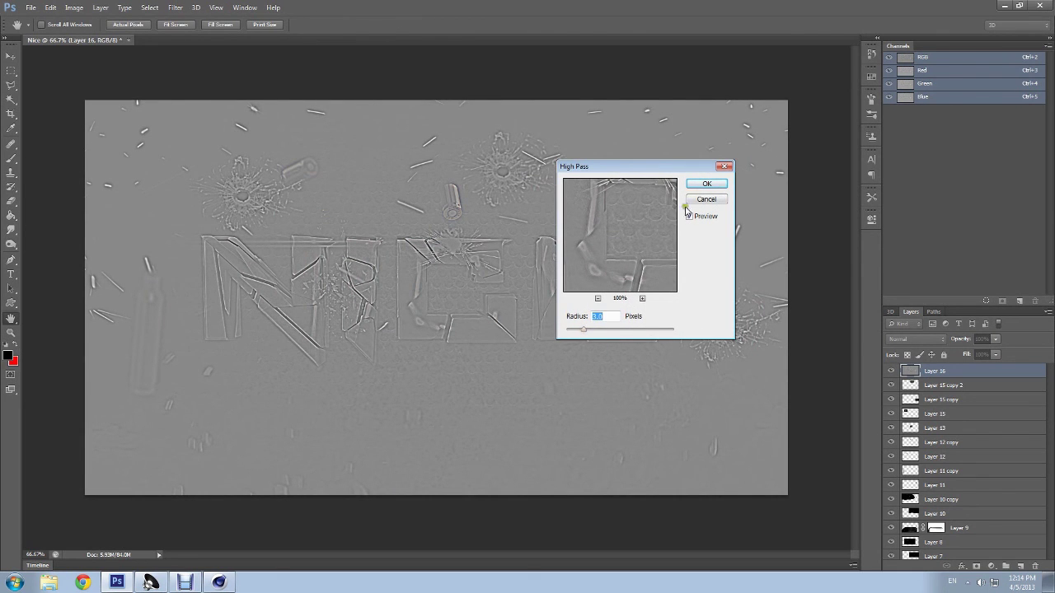
{"action": "left_click", "coordinate": [705, 184]}
Step: Set Layer 16 to Overlay blend mode at 89% opacity
{"action": "left_click", "coordinate": [916, 338]}
{"action": "left_click", "coordinate": [907, 185]}
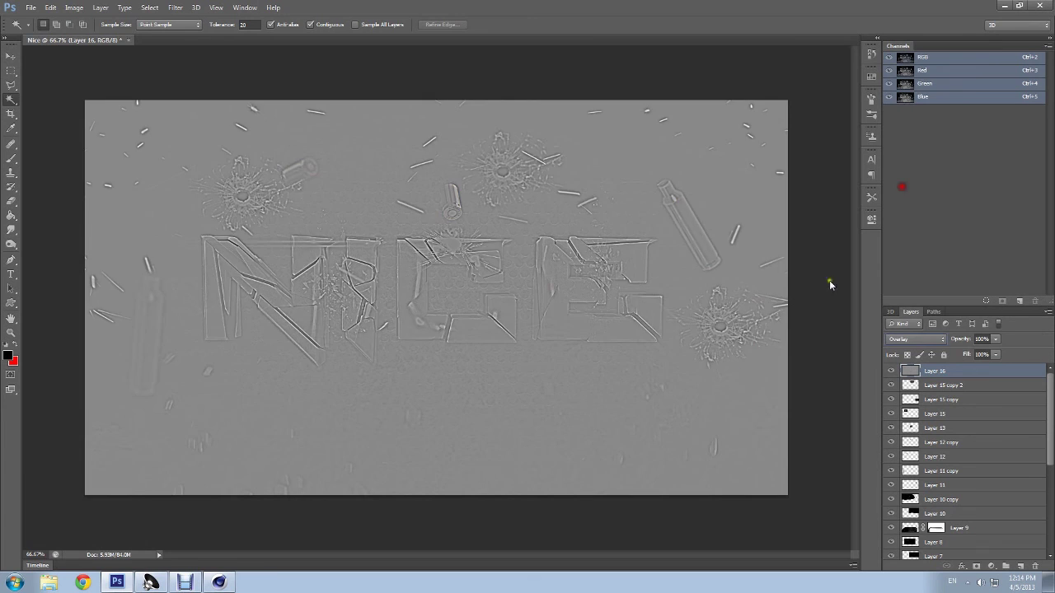
{"action": "left_click", "coordinate": [994, 339]}
{"action": "left_click_drag", "start_coordinate": [993, 352], "coordinate": [991, 353]}
{"action": "key", "text": "Return"}
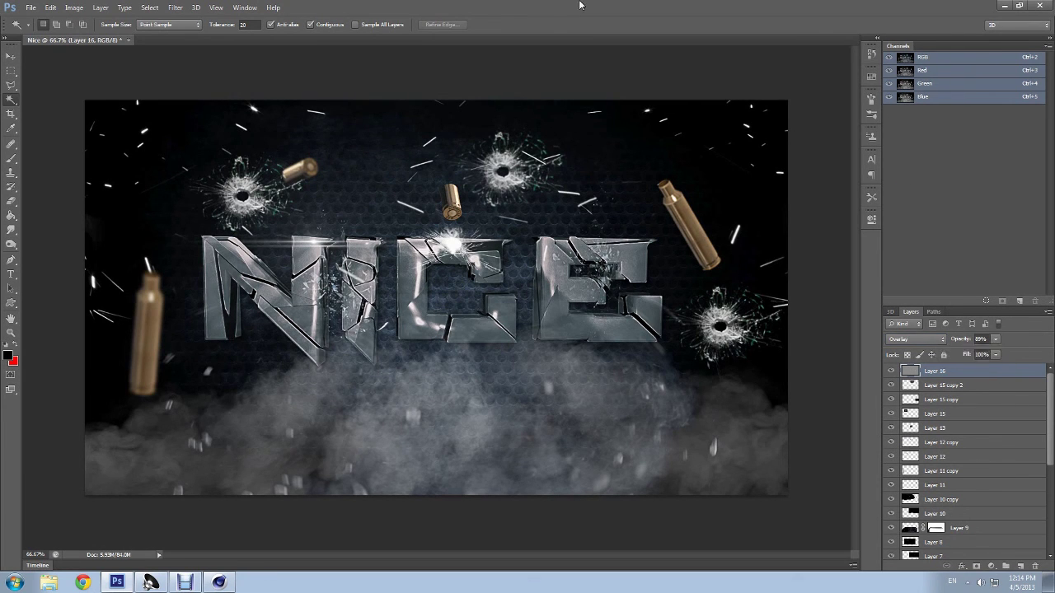